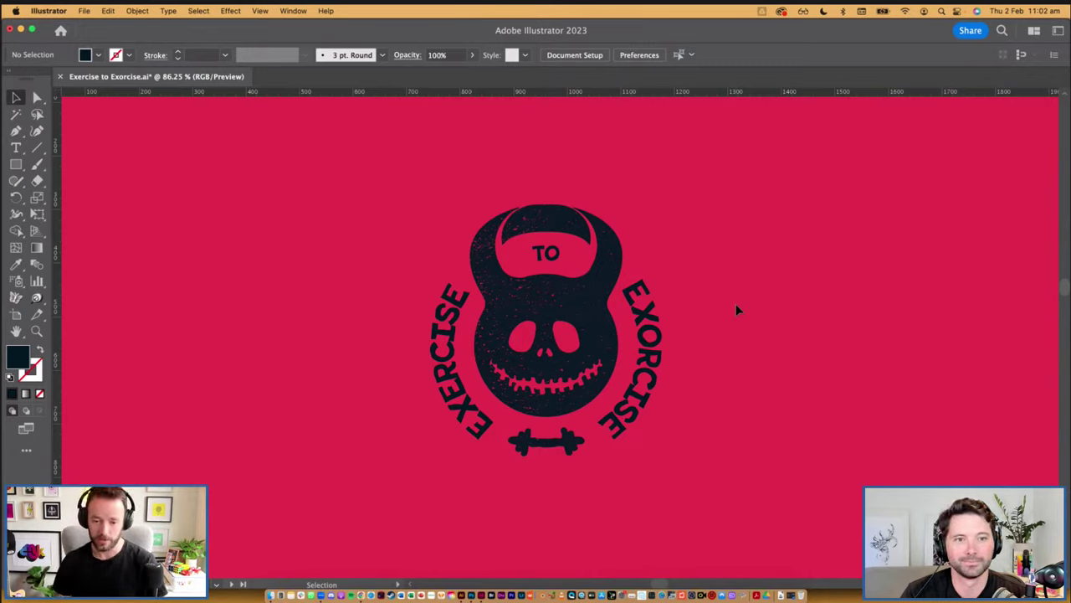
Examine the speckled texture on the kettlebell skull logo on the red artboard, up close and at full size
key(super+space)
drag(377, 297, 742, 491)
scroll(747, 484, up, 3)
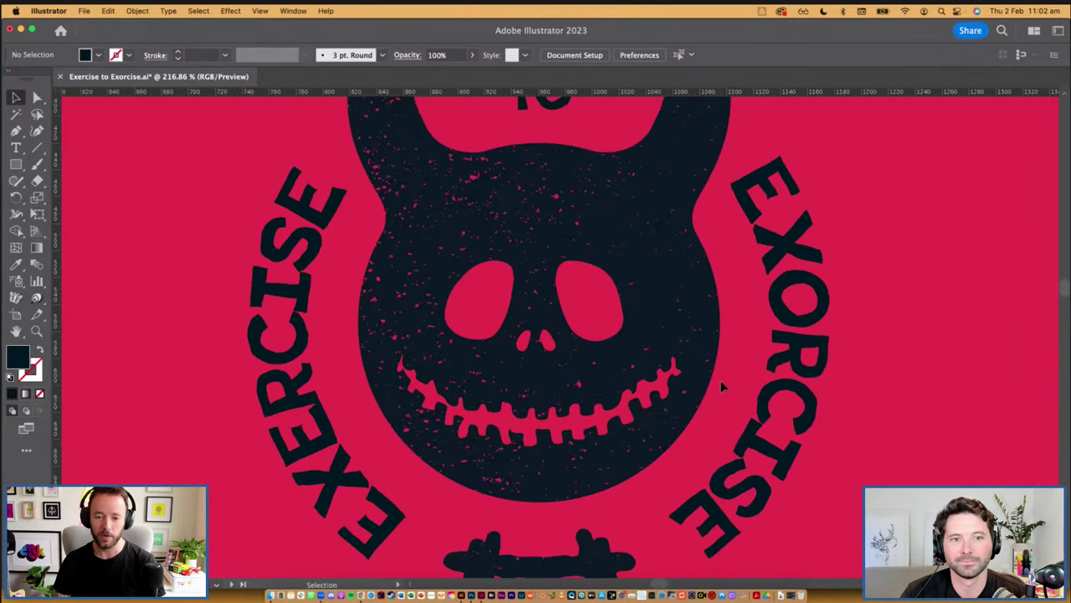
scroll(722, 385, down, 4)
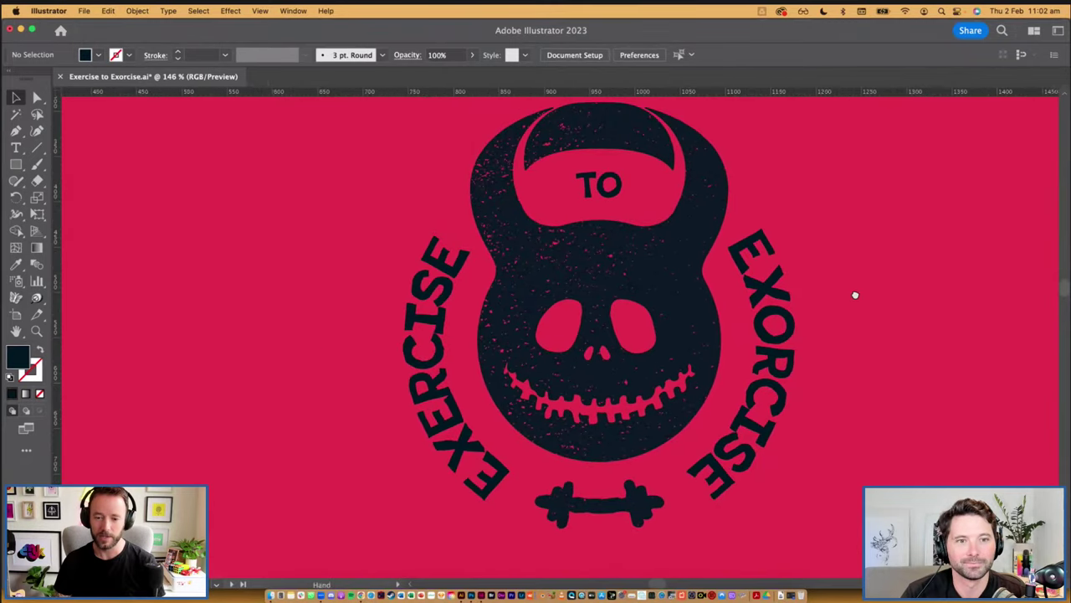
scroll(855, 295, down, 2)
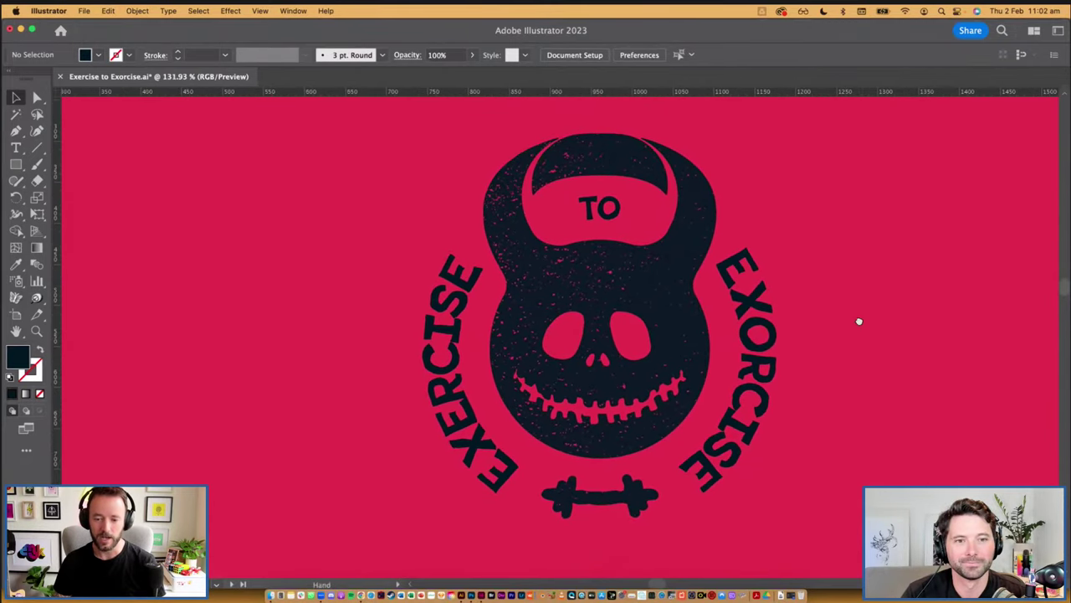
drag(858, 321, 855, 315)
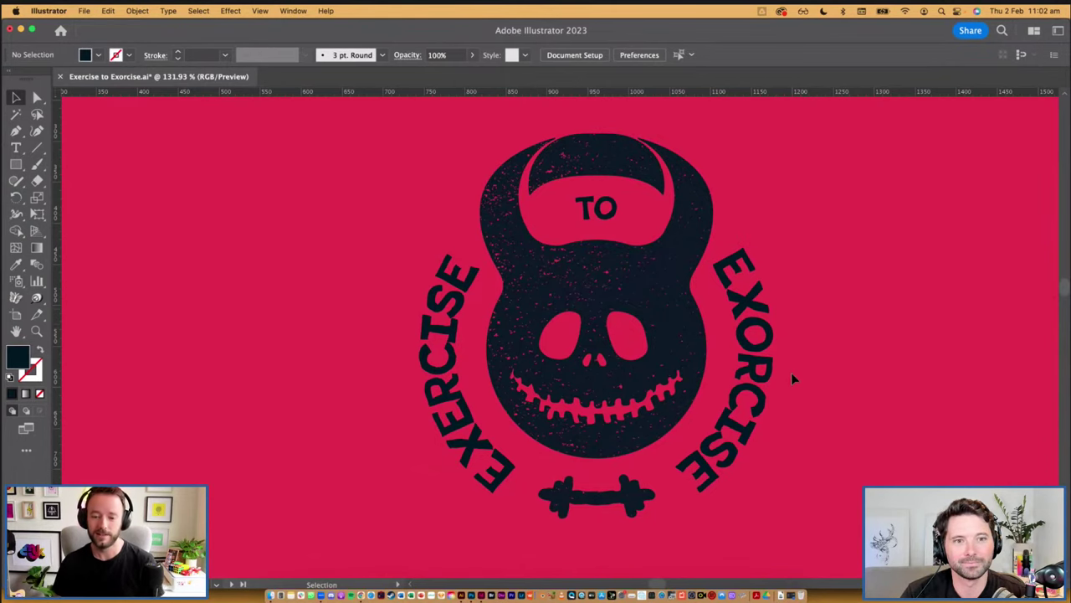
scroll(803, 356, down, 1)
drag(830, 338, 777, 339)
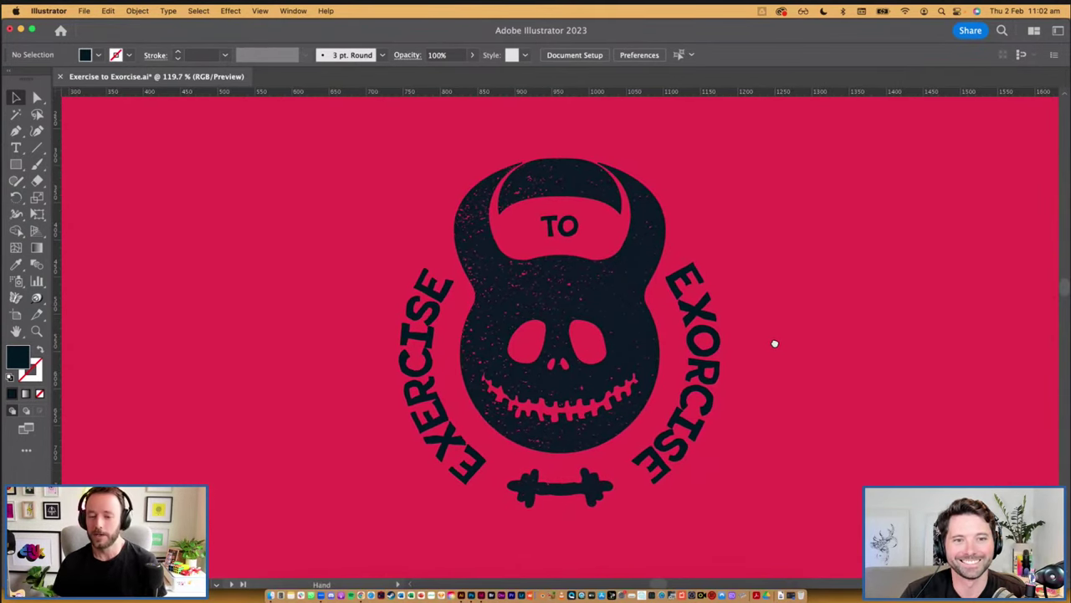
Inspect the speckle texture in the kettlebell group's opacity mask on its own, and return to the full artwork display
click(548, 284)
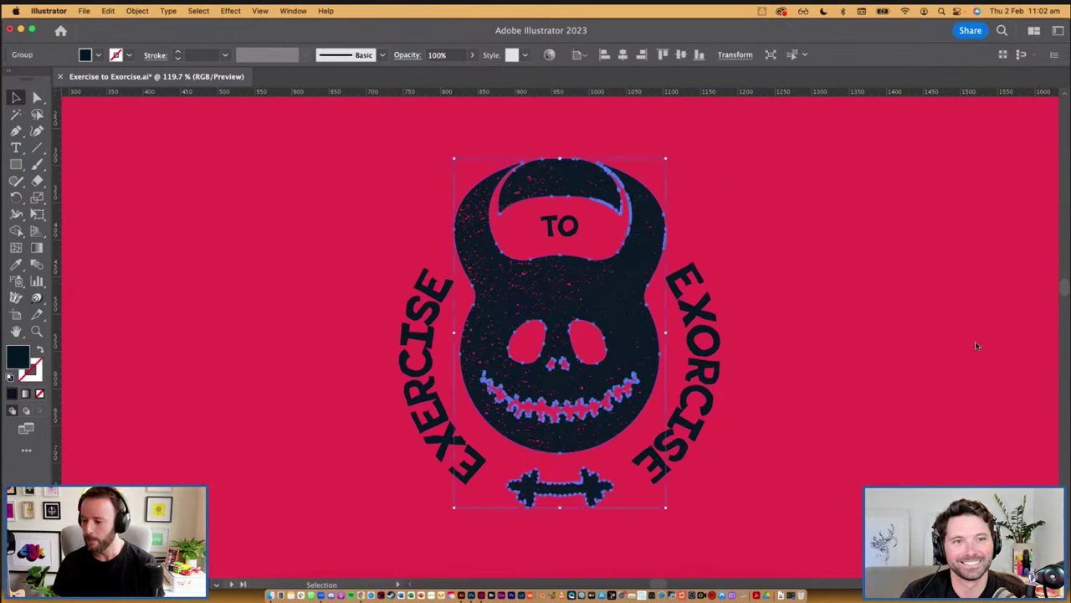
drag(976, 346, 799, 139)
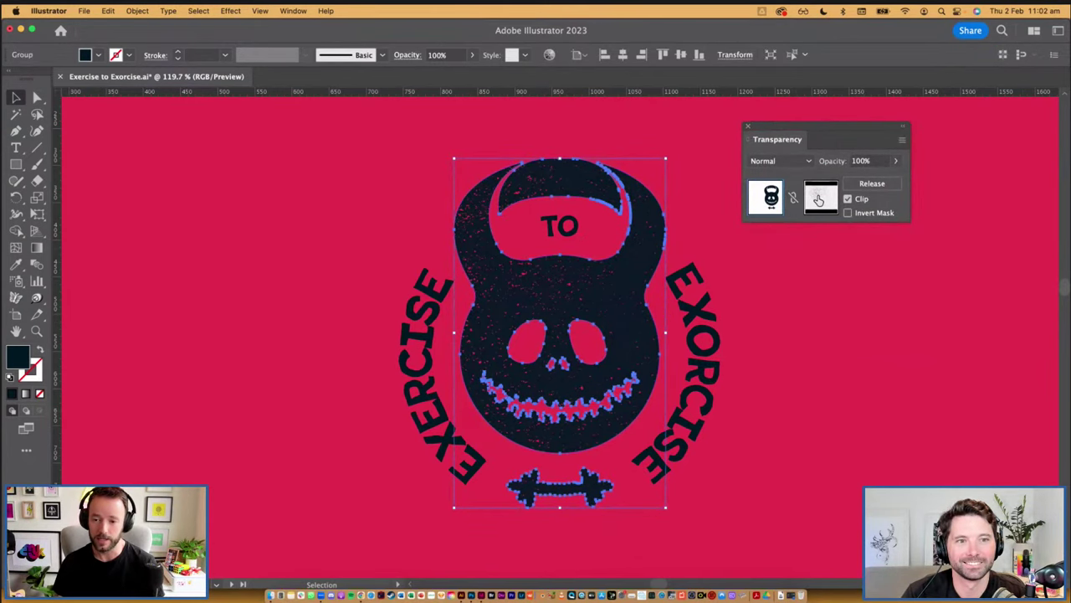
click(818, 199)
alt+click(818, 198)
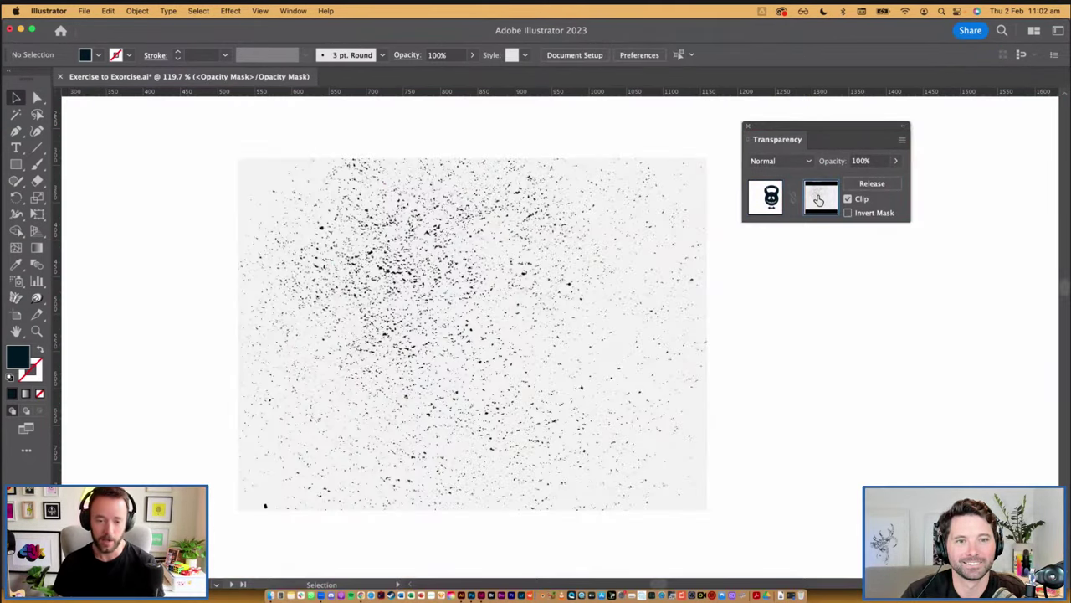
alt+click(819, 198)
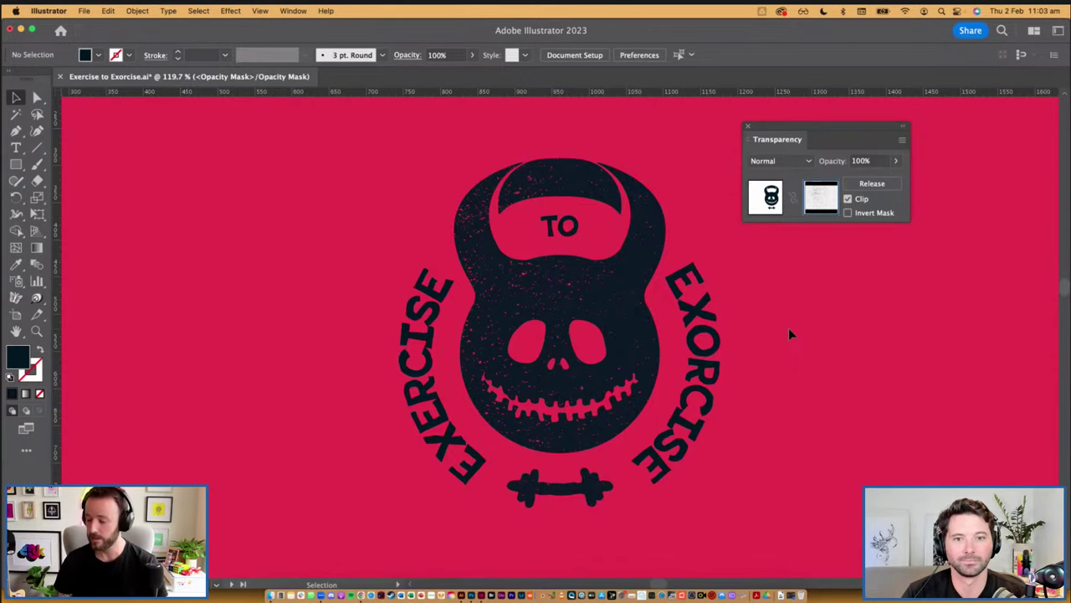
Survey the red logo artboard together with the neighbouring artboards holding the standalone kettlebell and the wordmark
scroll(789, 327, down, 5)
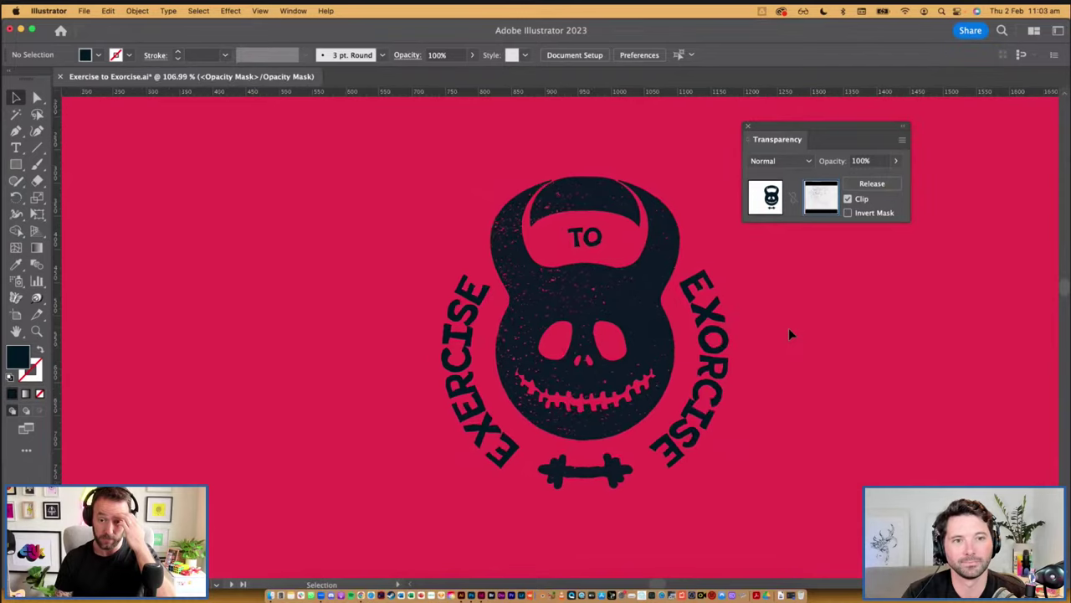
drag(788, 327, 635, 319)
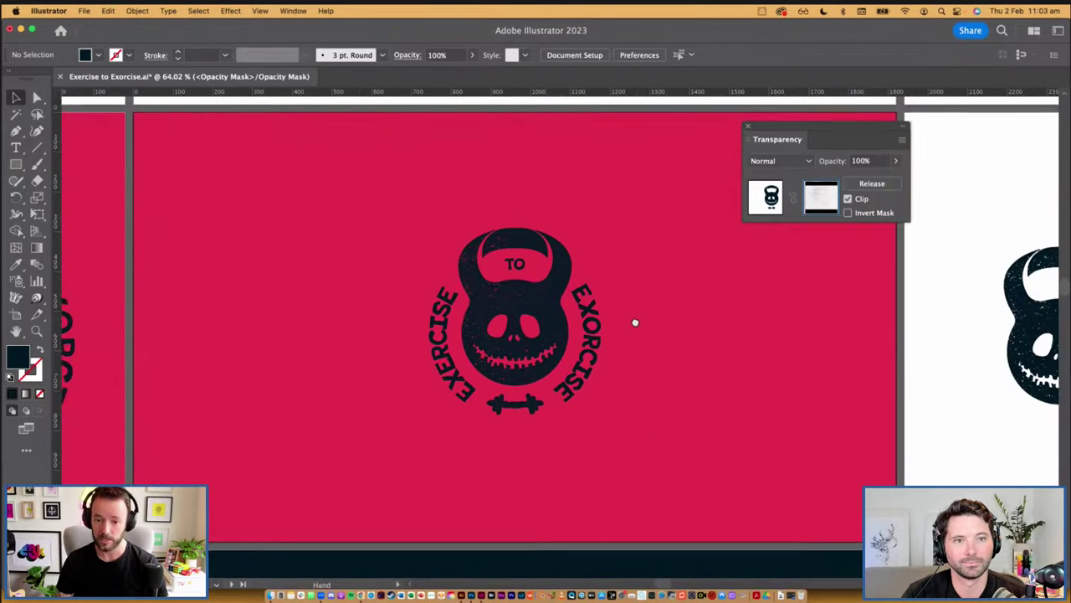
scroll(635, 320, down, 2)
scroll(657, 314, right, 2)
scroll(657, 315, up, 1)
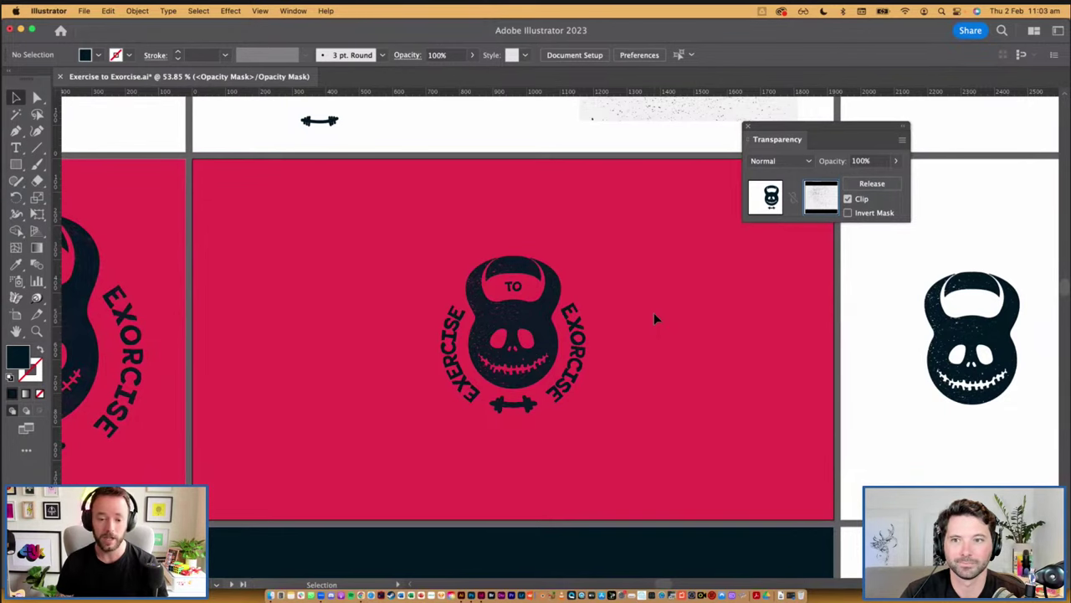
scroll(654, 312, down, 1)
scroll(591, 282, down, 1)
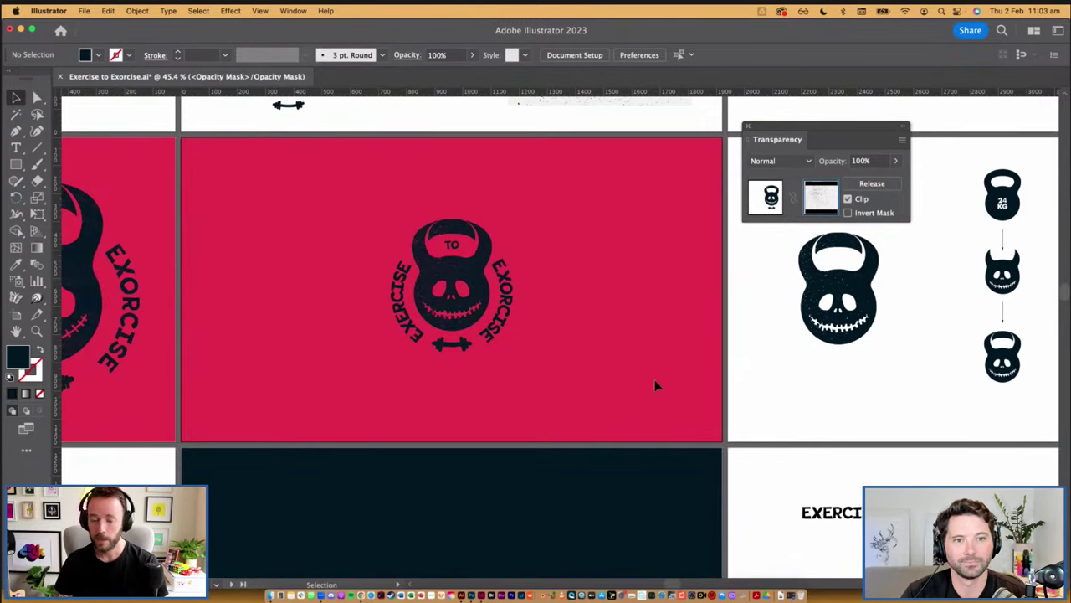
drag(637, 376, 512, 335)
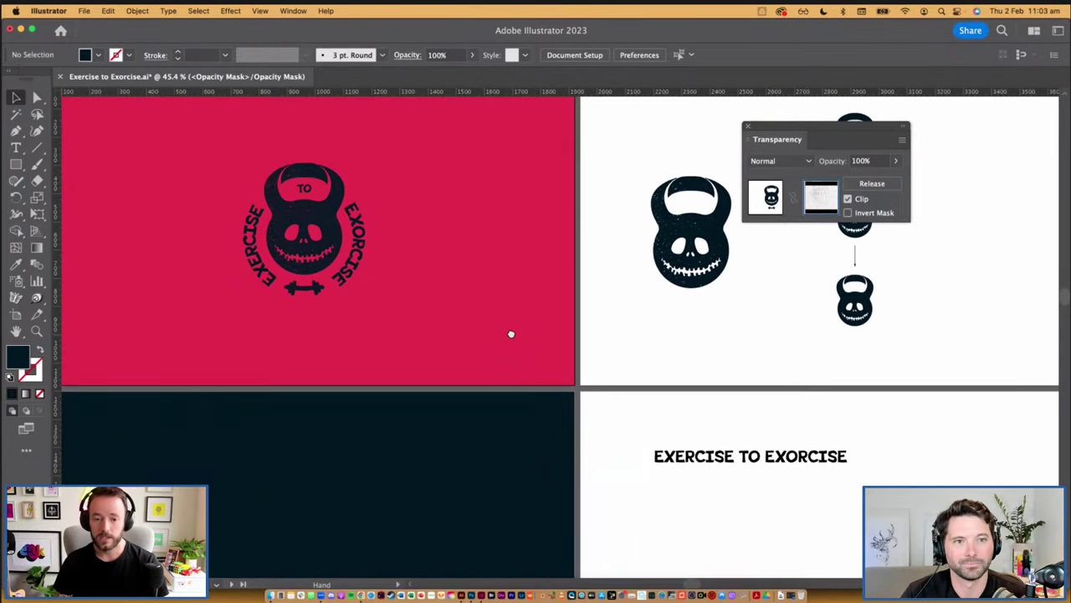
Leave opacity mask editing for the artwork and move the Transparency panel clear of the kettlebell drawings
click(688, 231)
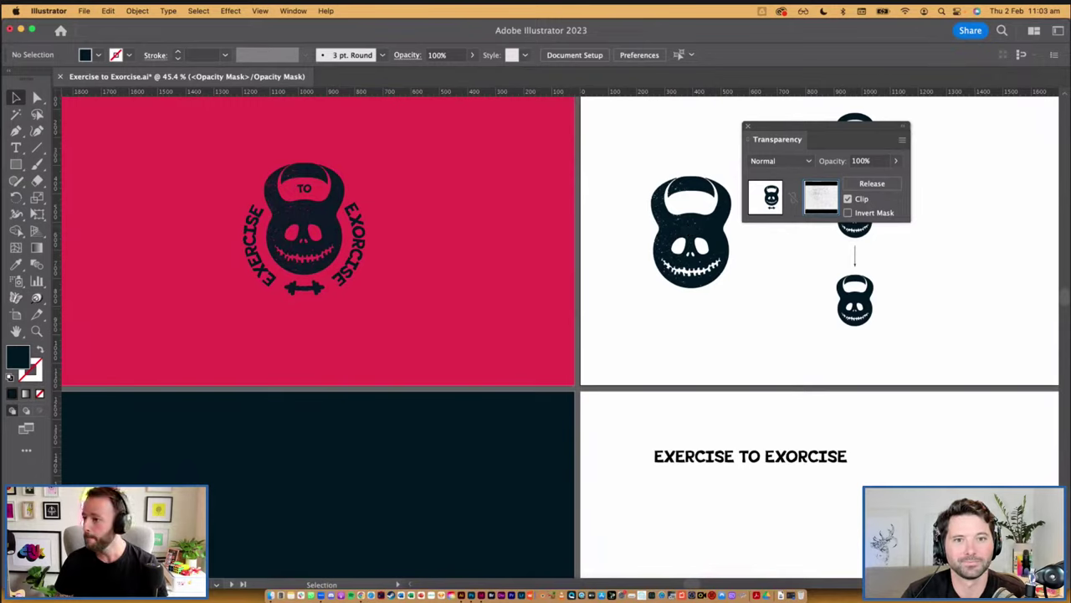
click(771, 195)
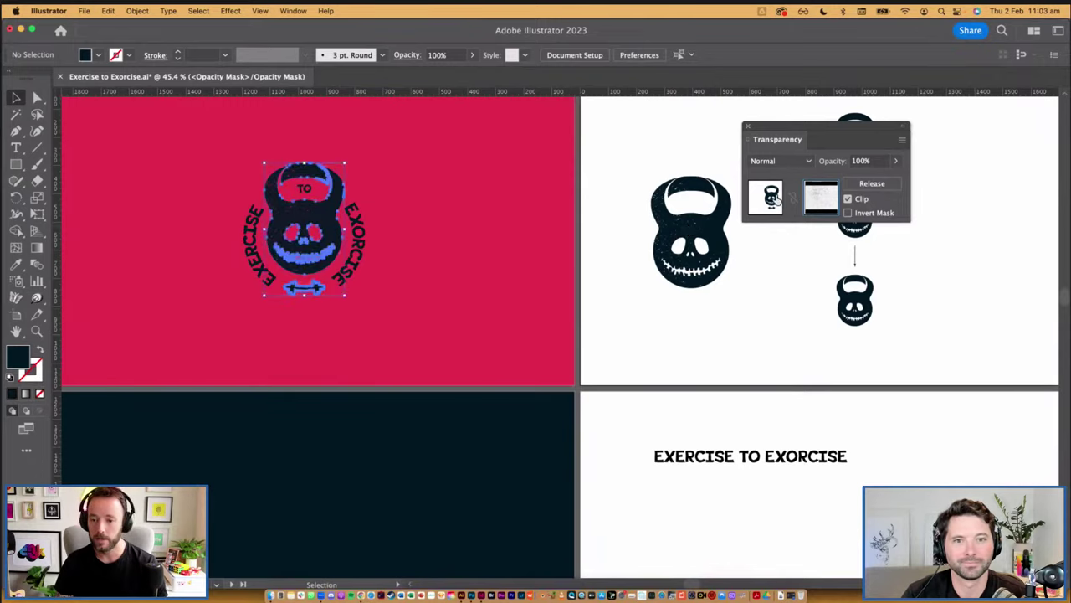
drag(788, 128, 907, 460)
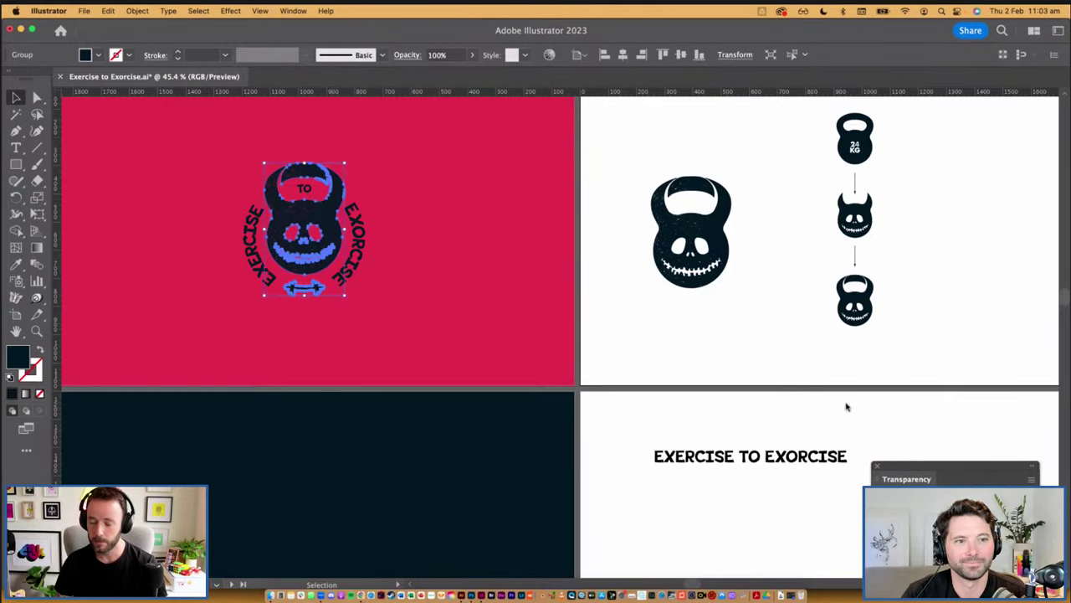
Inspect the paths of the large textured kettlebell skull on the white artboard in Outline view
scroll(686, 342, right, 5)
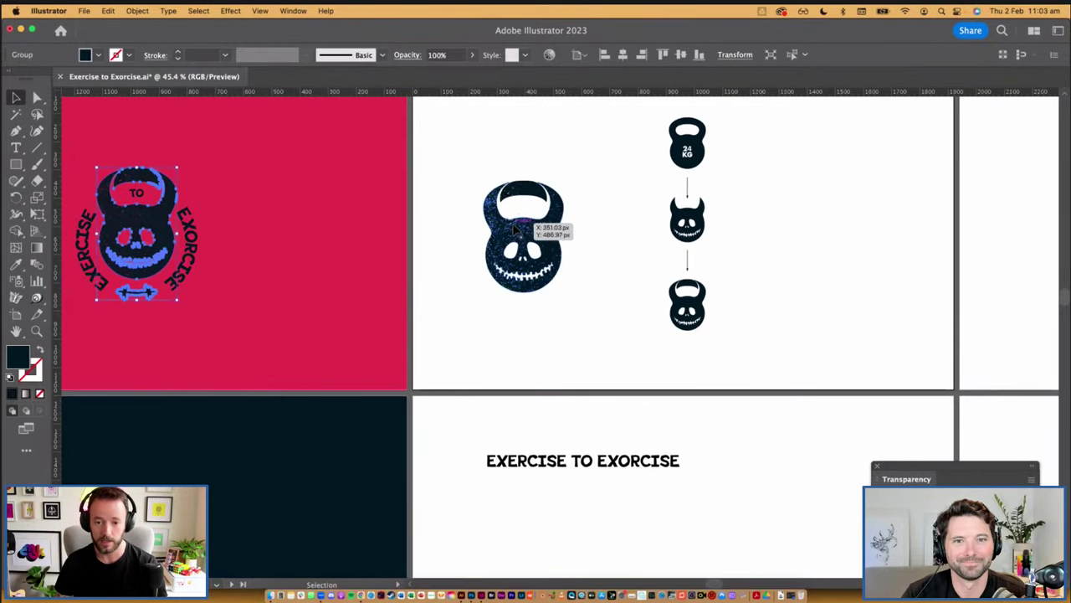
scroll(521, 289, left, 4)
scroll(521, 289, left, 2)
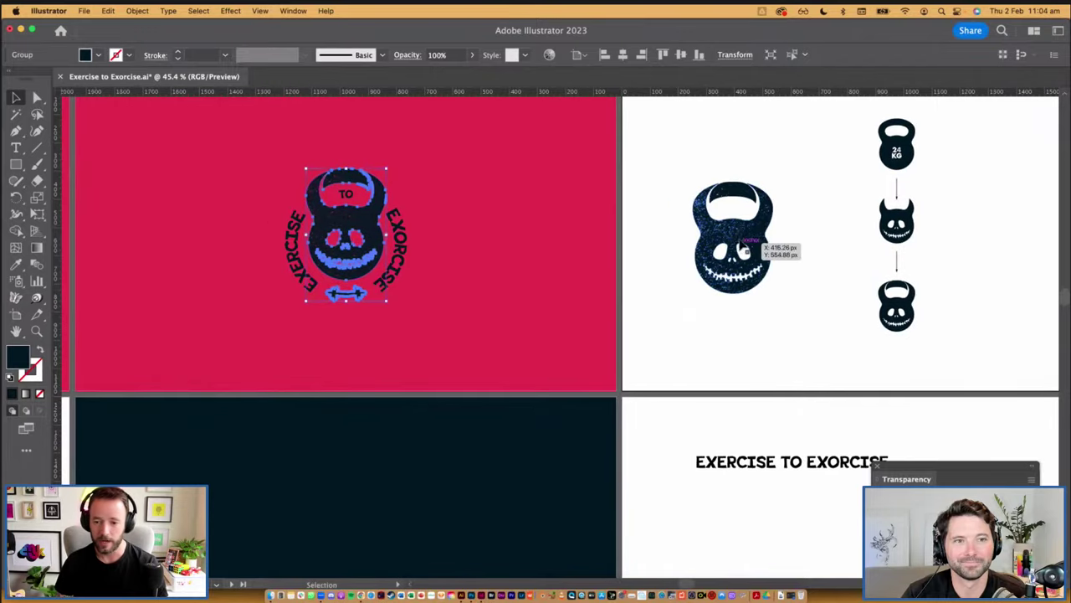
click(749, 242)
click(736, 343)
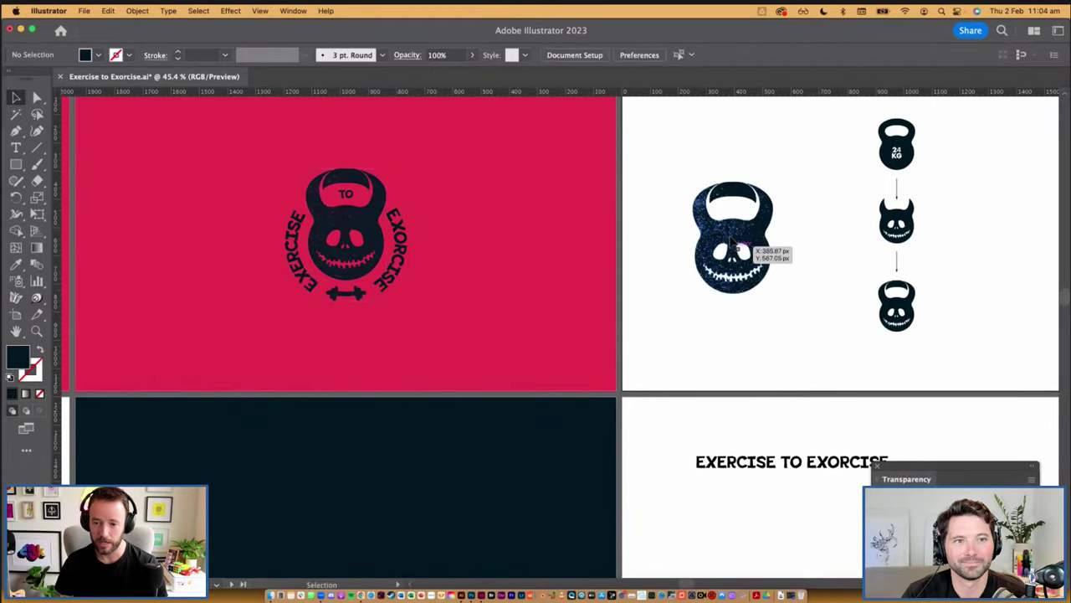
key(z)
drag(796, 333, 802, 338)
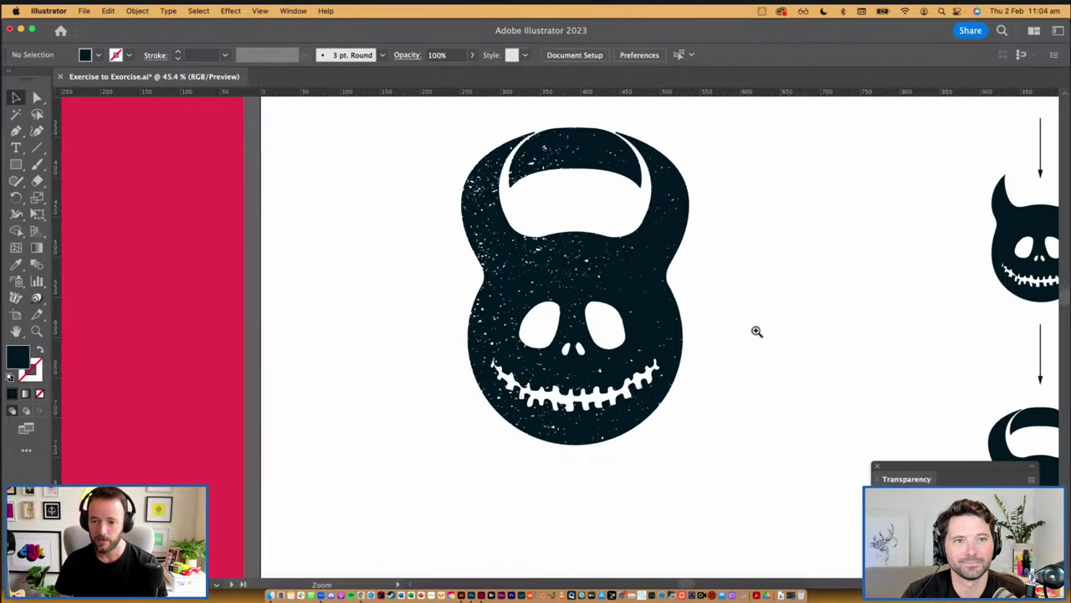
click(613, 275)
key(super+y)
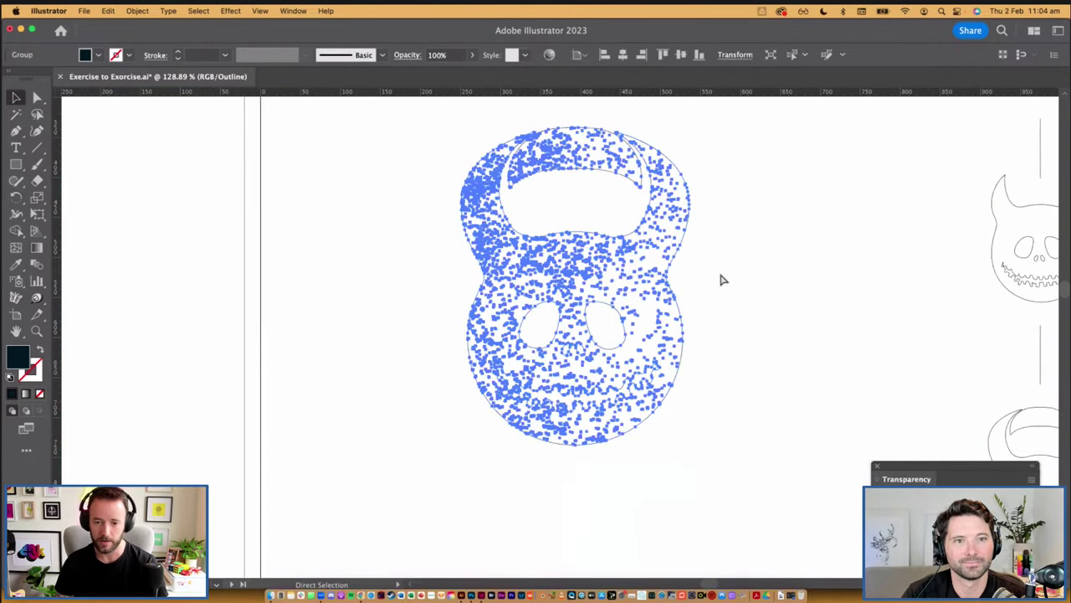
click(725, 286)
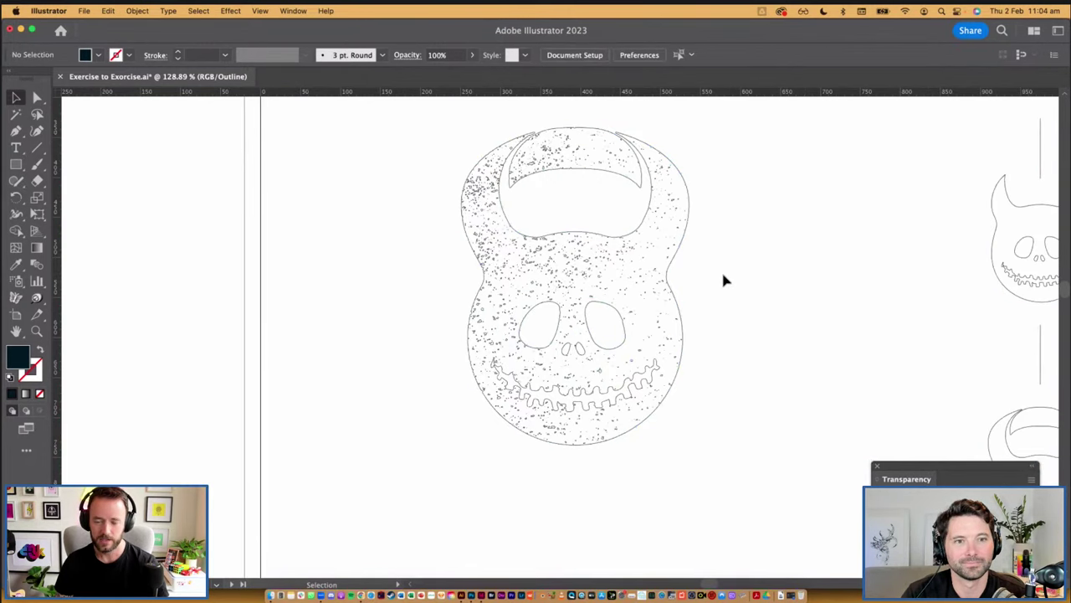
Examine the individual speckle shapes below the kettlebell's handle up close, and restore the coloured preview of the whole kettlebell
drag(723, 272, 721, 274)
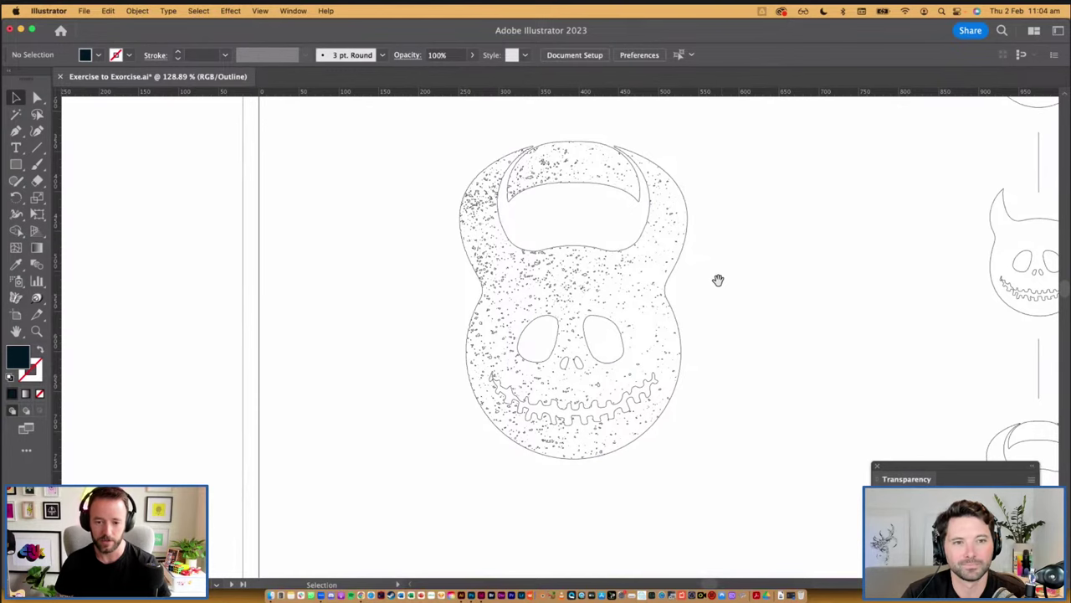
drag(509, 242, 567, 311)
scroll(646, 403, down, 5)
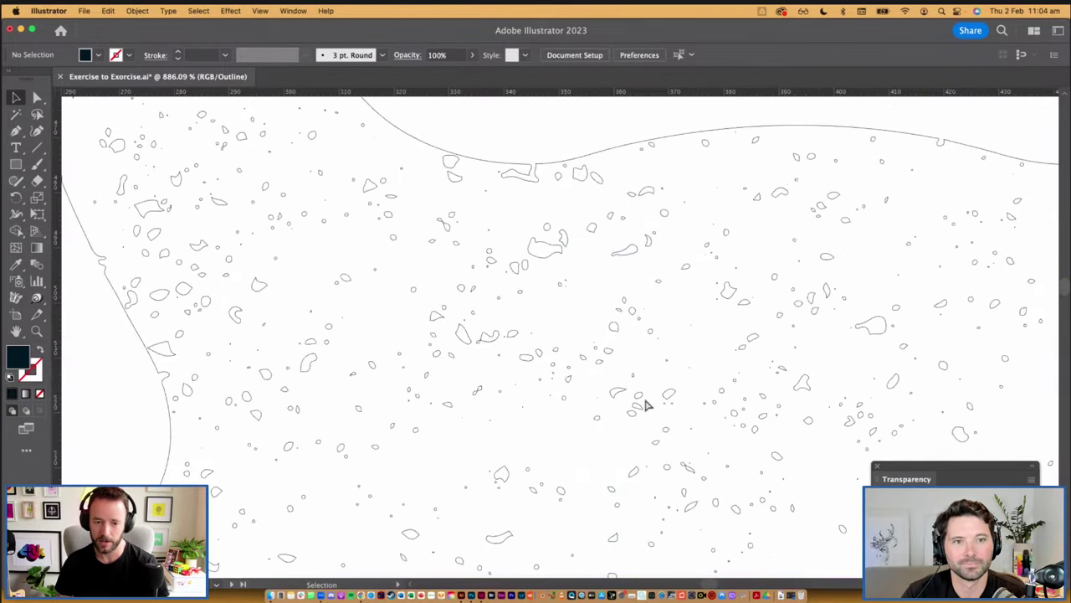
key(super+y)
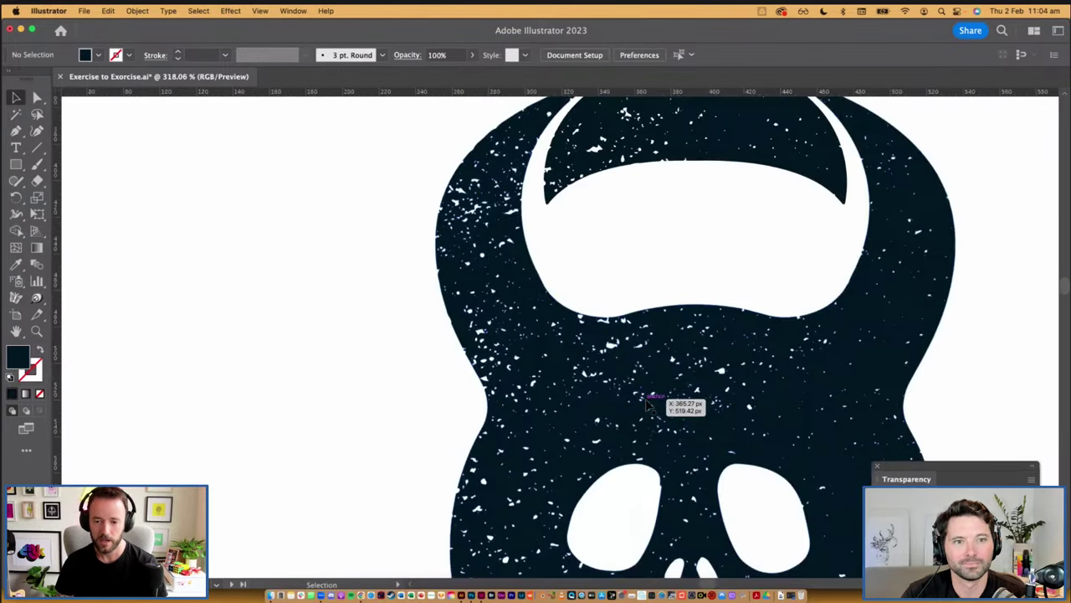
scroll(661, 407, down, 4)
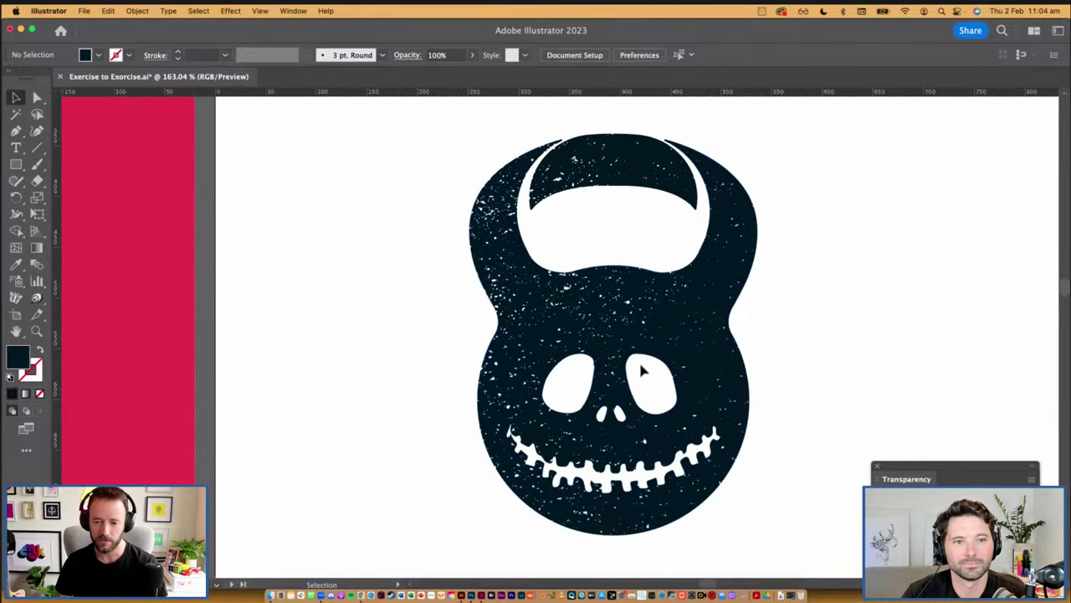
scroll(642, 371, down, 3)
drag(739, 356, 731, 338)
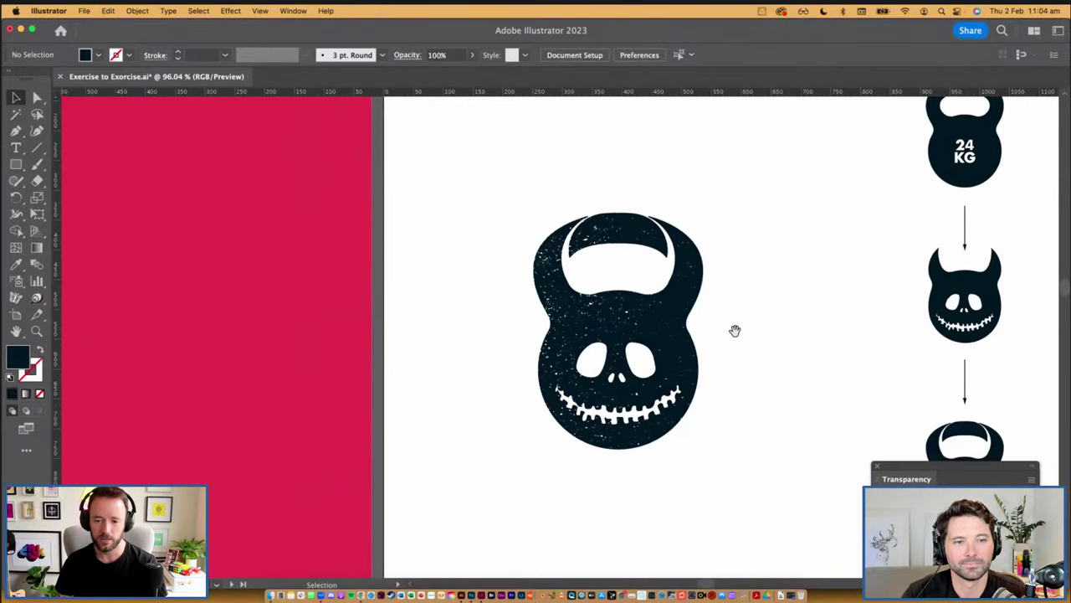
Try scaling the textured kettlebell skull down to a small icon about its centre, and undo the scaling
click(692, 310)
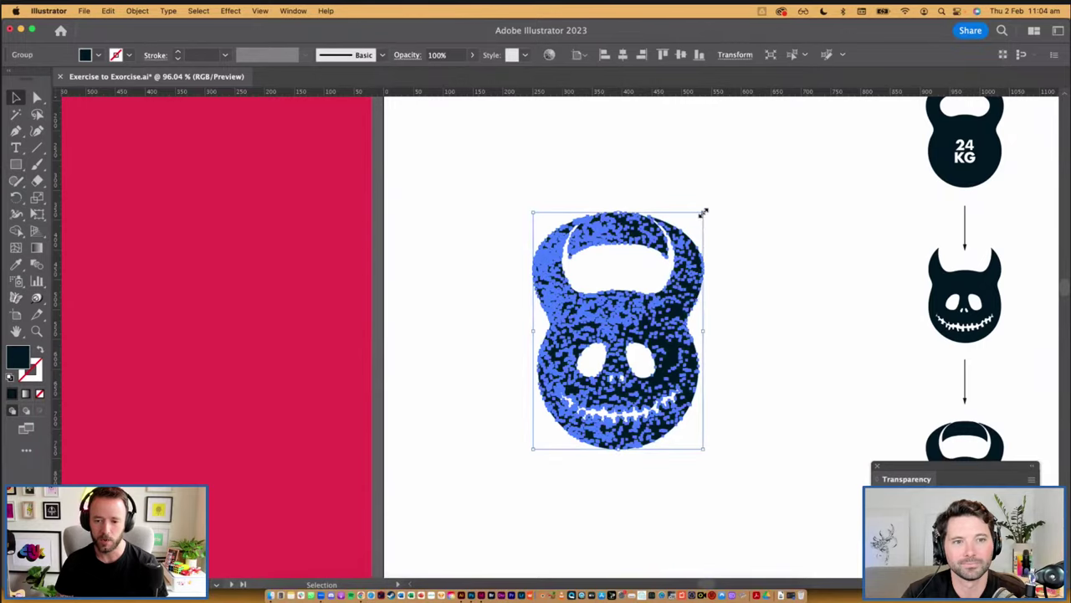
drag(703, 211, 639, 311)
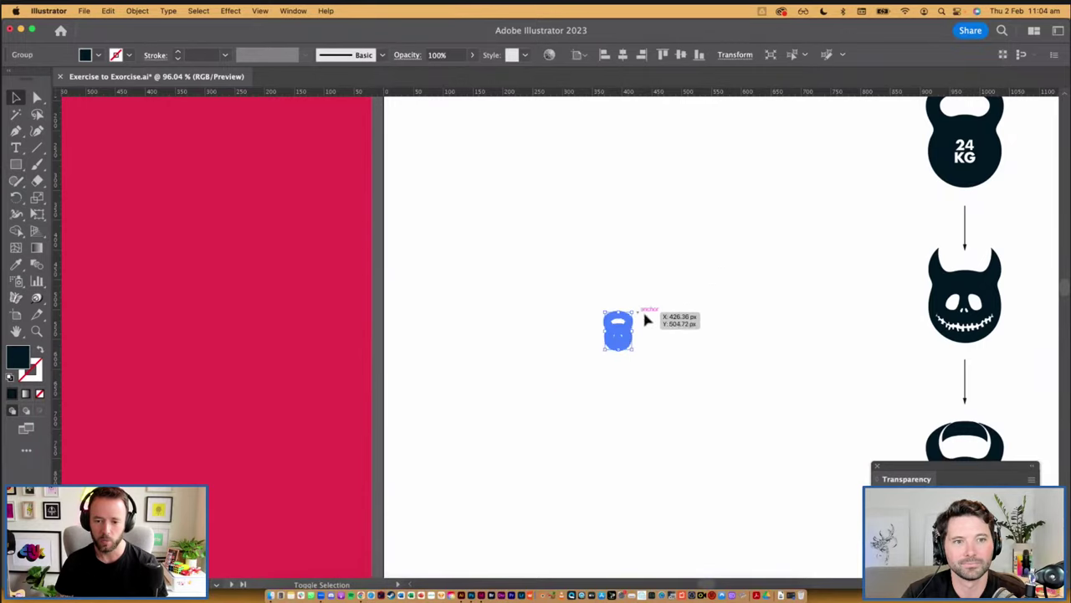
click(672, 318)
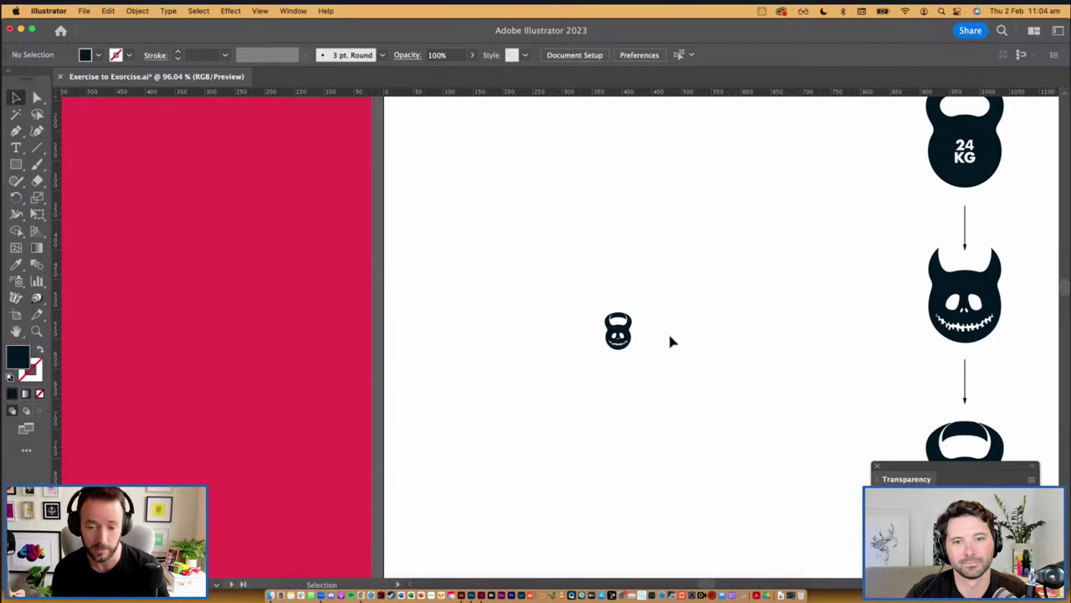
key(super+z)
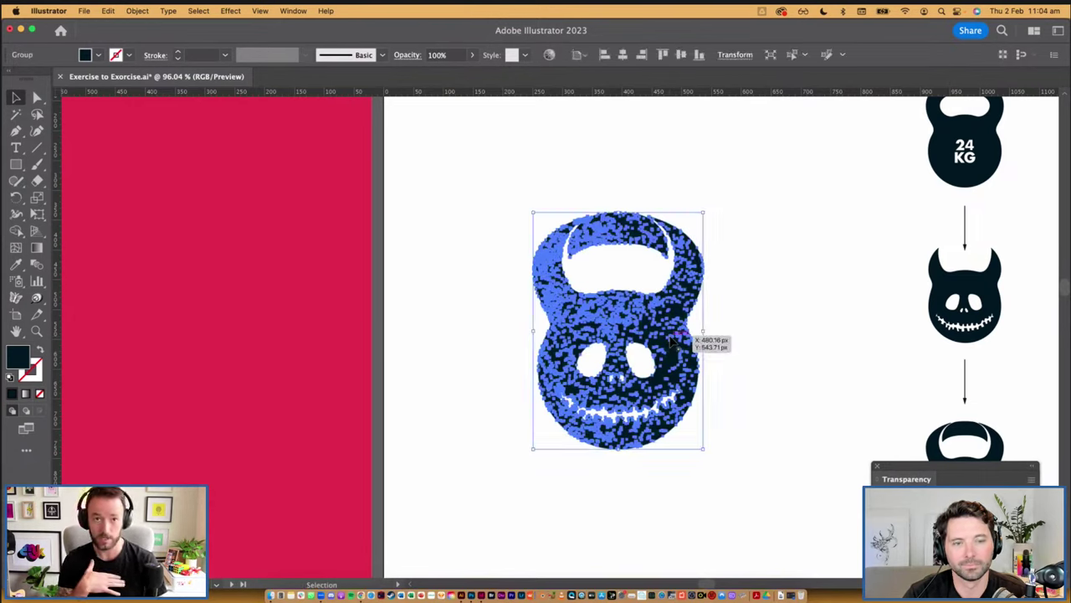
click(730, 345)
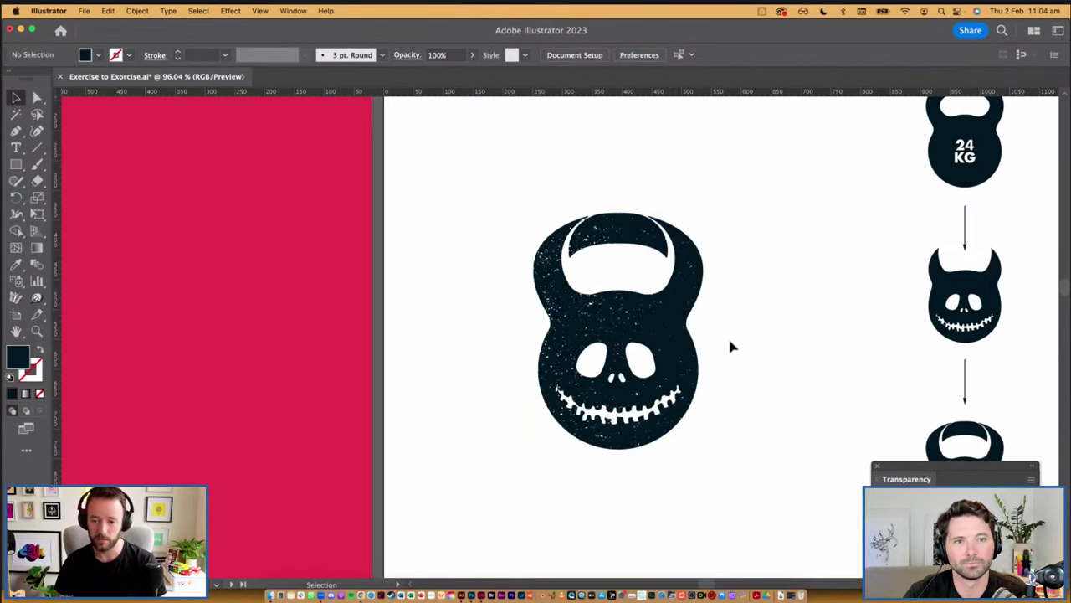
Compare the red logo artboard with the standalone textured kettlebell on the white artboard side by side
drag(749, 390, 725, 177)
scroll(690, 363, down, 5)
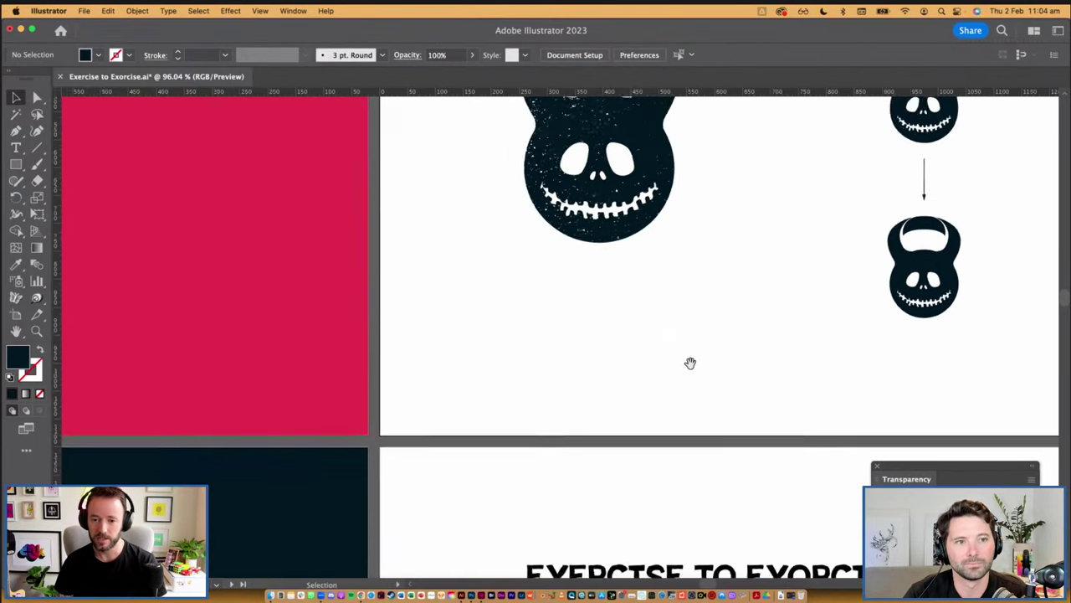
scroll(686, 336, down, 2)
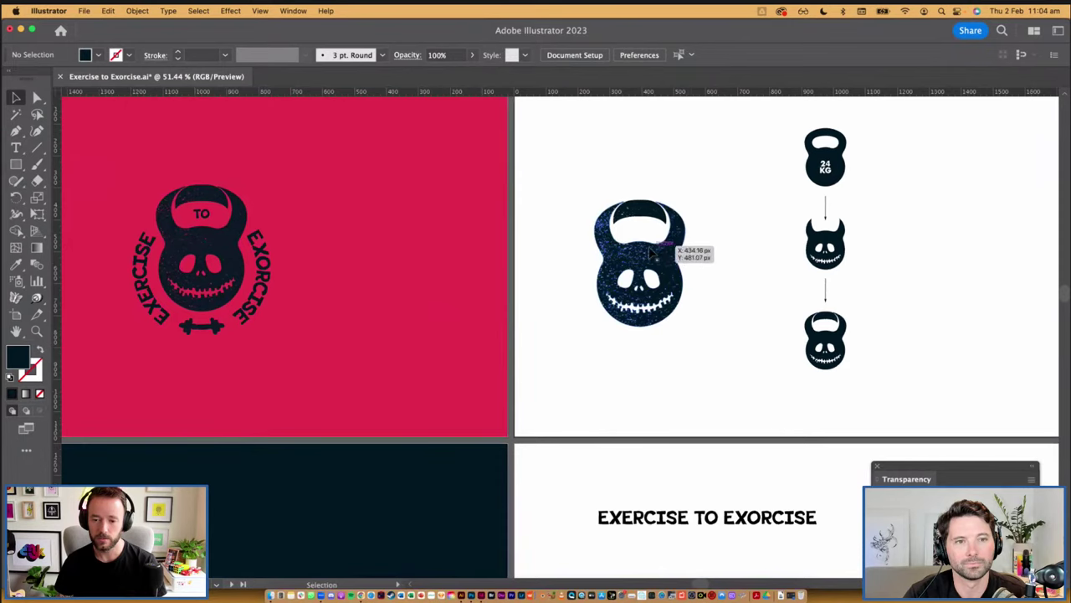
Try moving the masked kettlebell group from the red artboard onto the white title artboard, and undo the move
scroll(675, 306, down, 2)
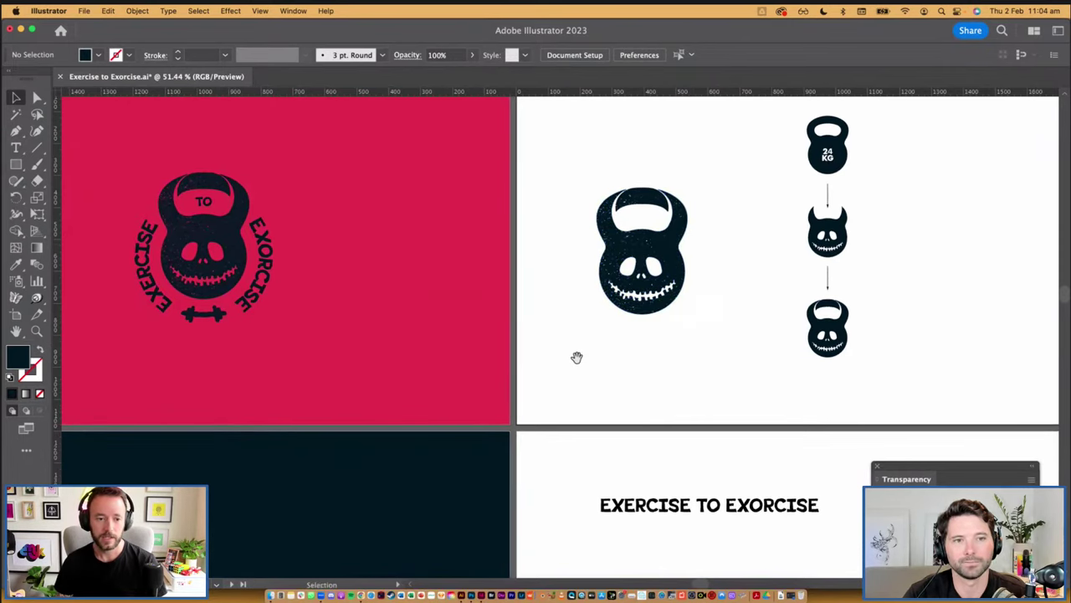
drag(628, 358, 566, 285)
click(175, 151)
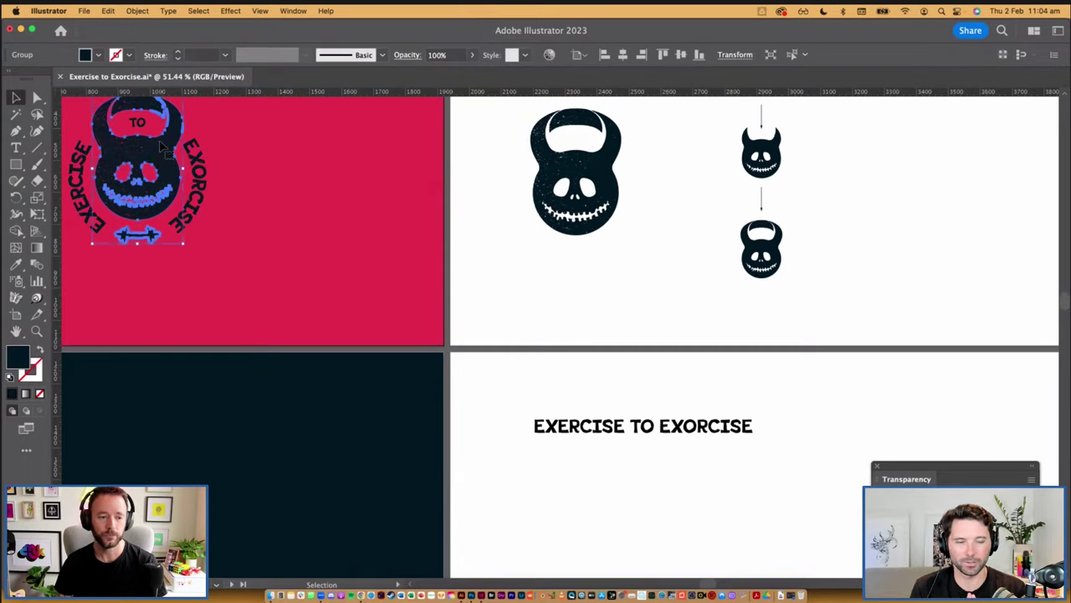
drag(163, 147, 558, 462)
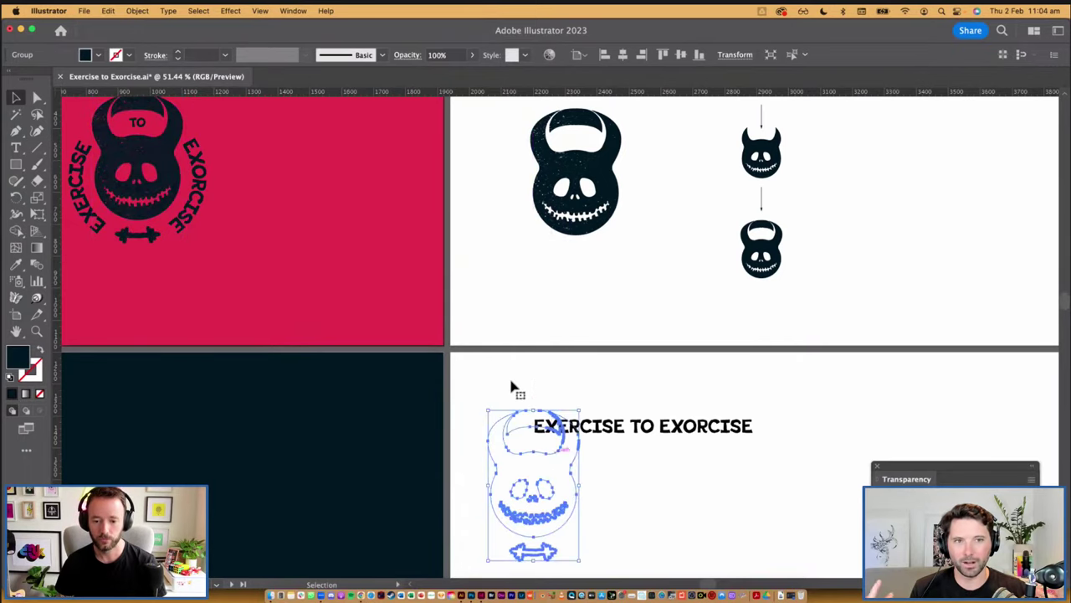
key(super+z)
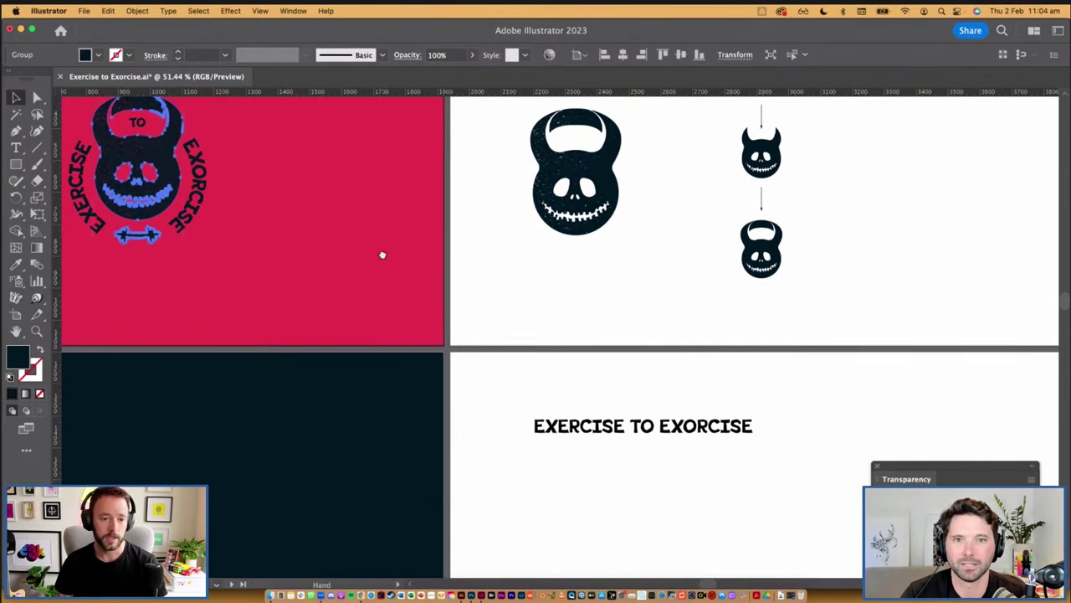
drag(487, 243, 548, 283)
click(549, 281)
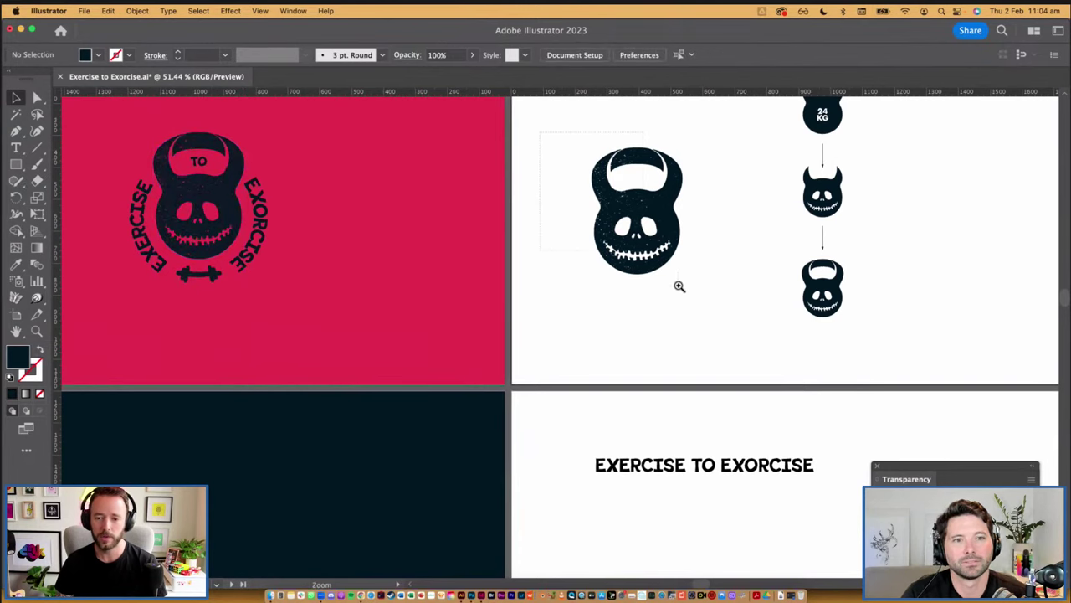
Examine the vector speckles below the handle of the standalone textured kettlebell up close, and return to the whole figure
drag(701, 316, 702, 317)
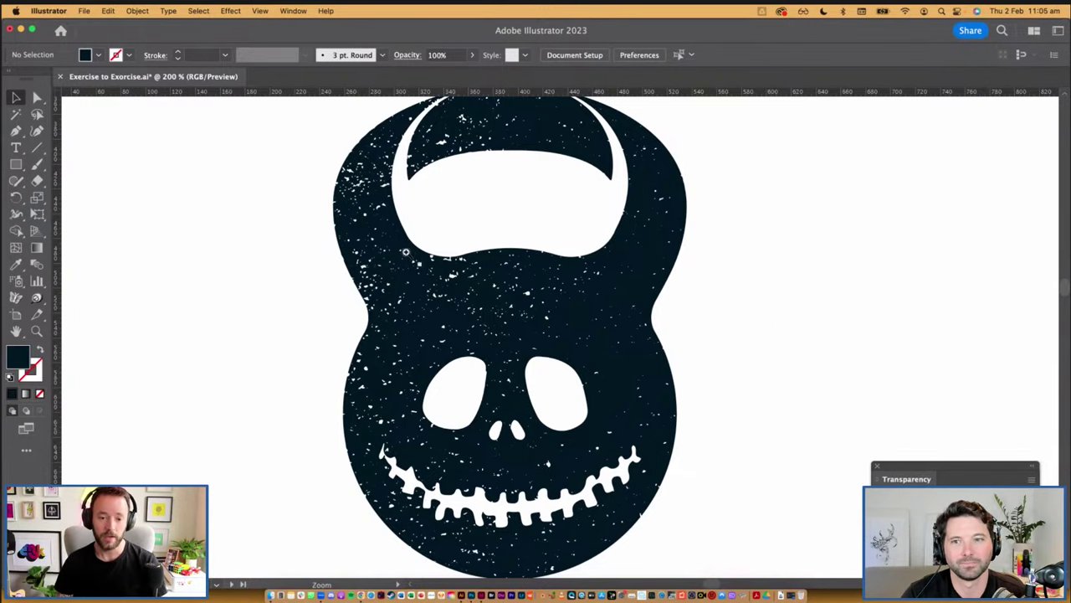
drag(463, 324, 696, 253)
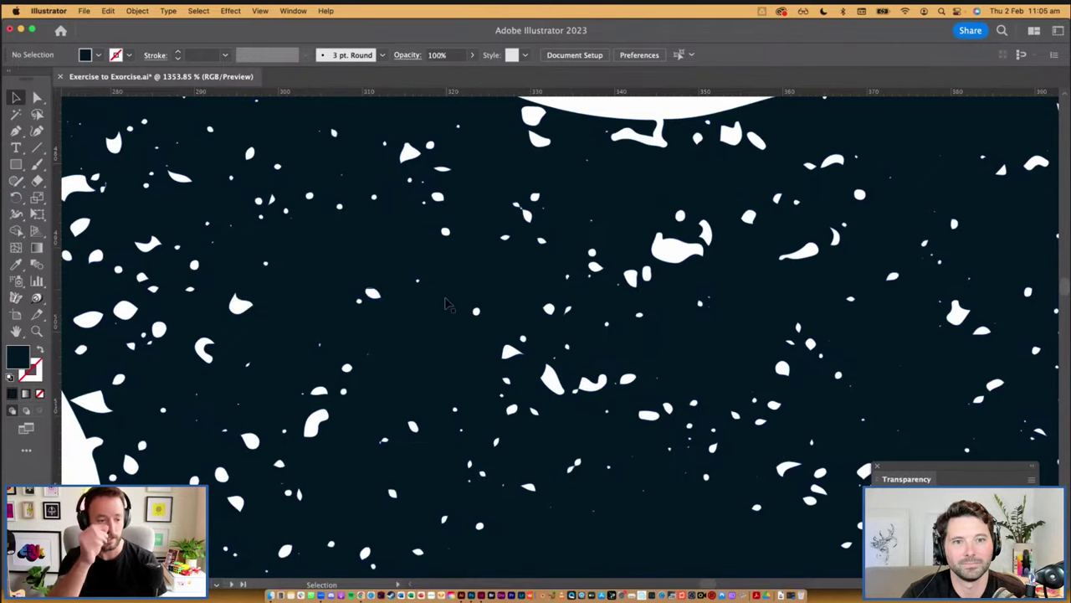
scroll(377, 372, up, 1)
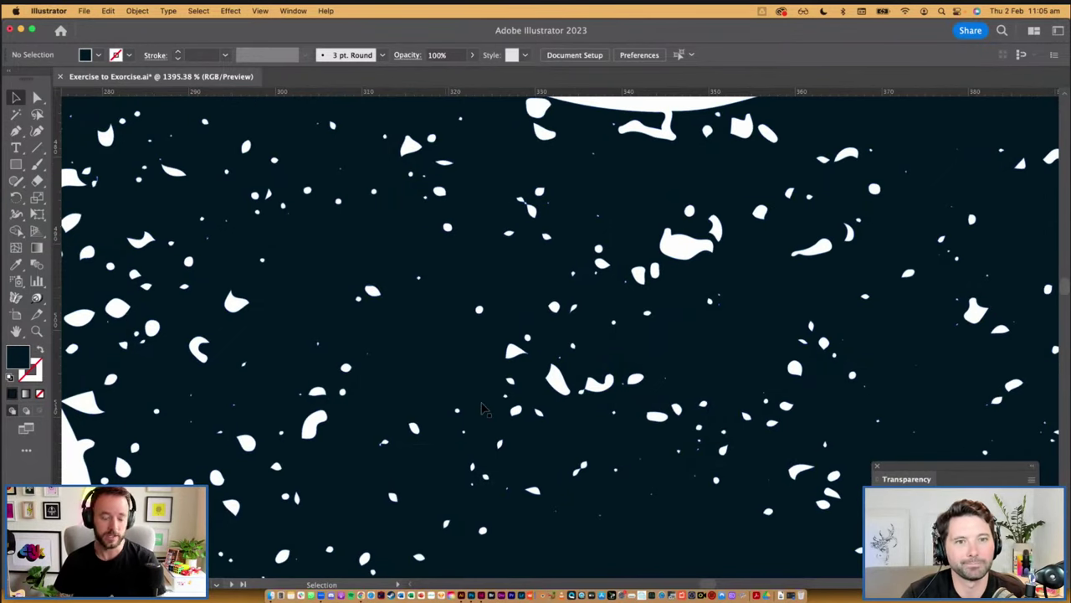
scroll(481, 409, down, 5)
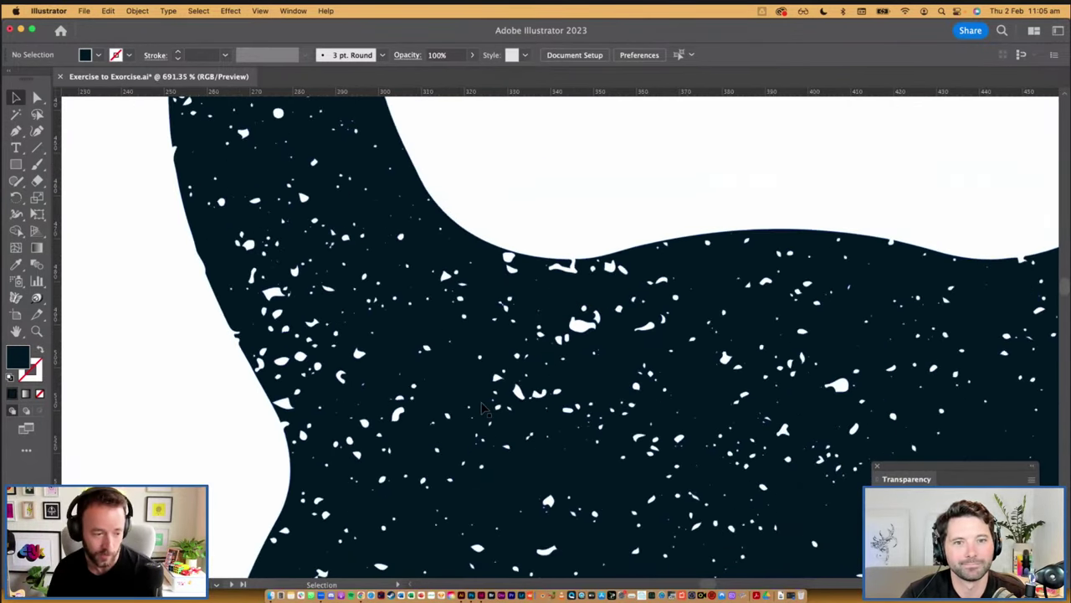
scroll(483, 410, down, 10)
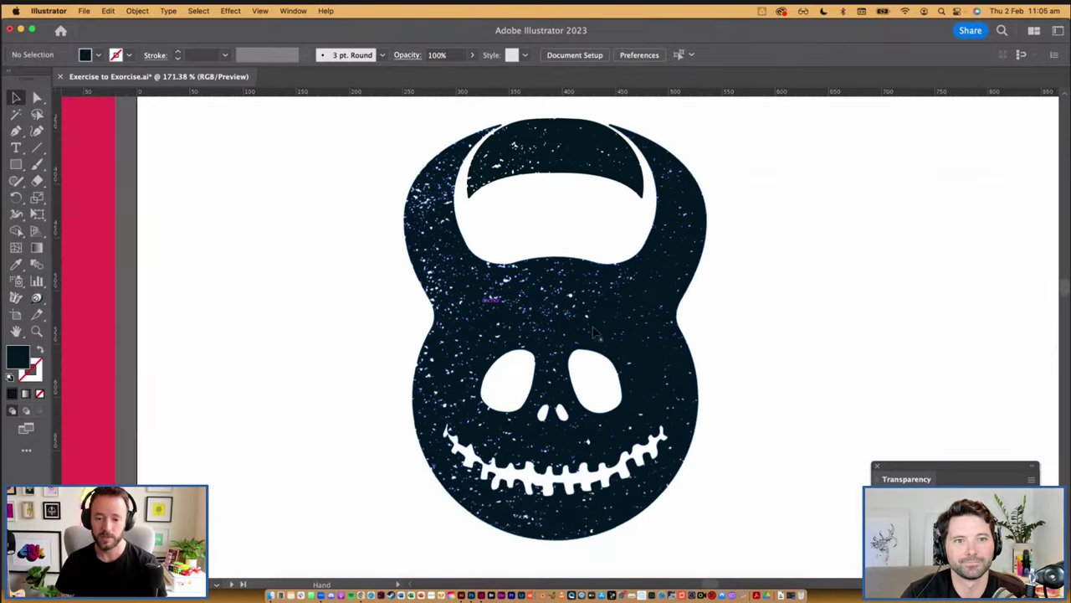
scroll(596, 333, down, 5)
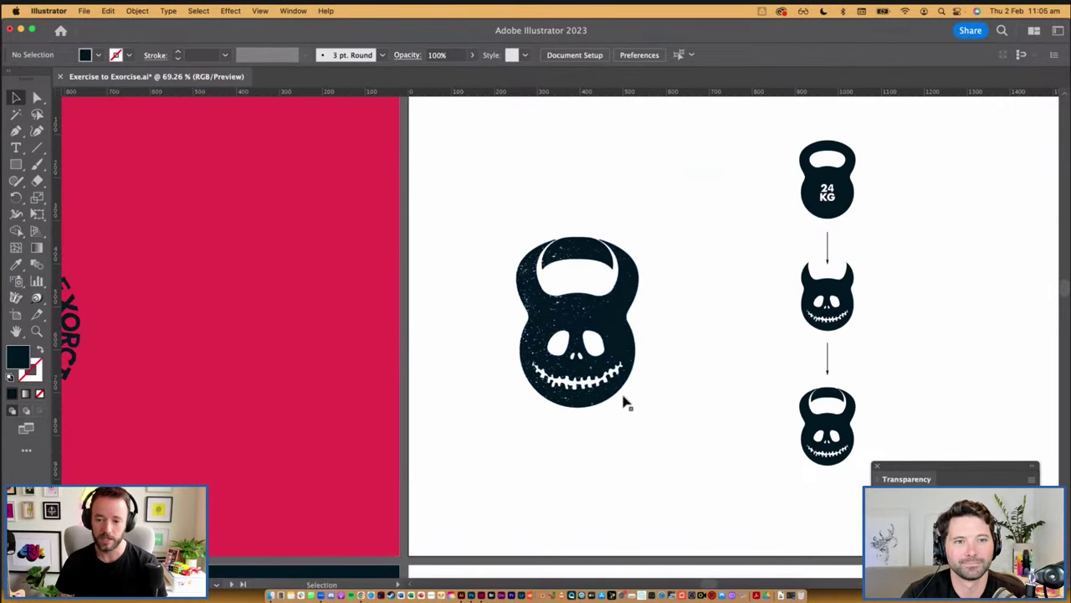
Copy the textured kettlebell and dumbbell group from the red artboard and paste it below the title on the white artboard
drag(612, 326, 663, 255)
drag(543, 421, 610, 411)
click(148, 226)
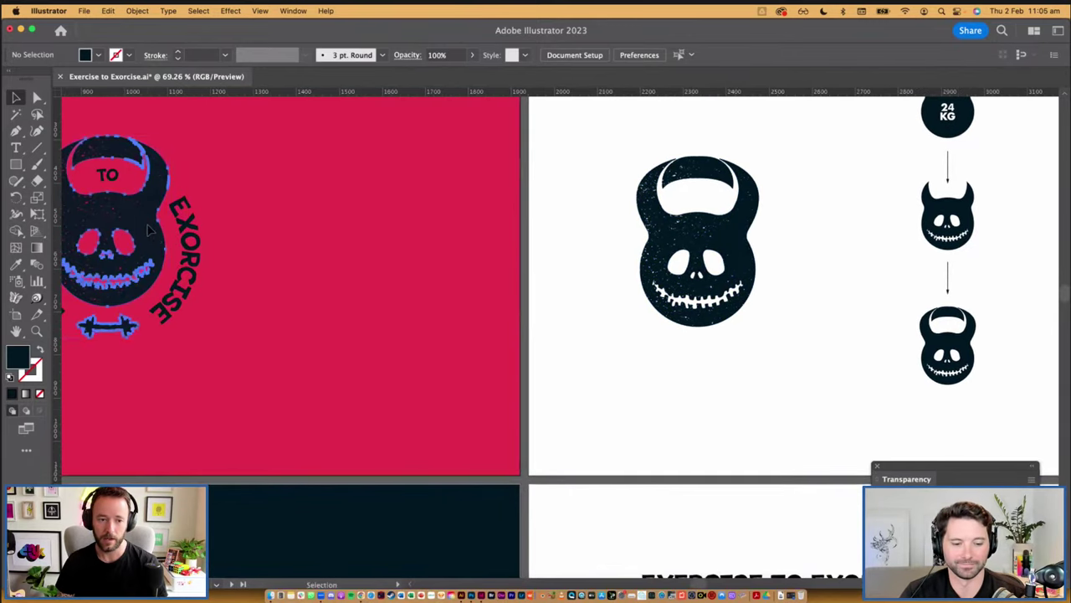
click(149, 230)
drag(773, 558, 448, 178)
key(super+v)
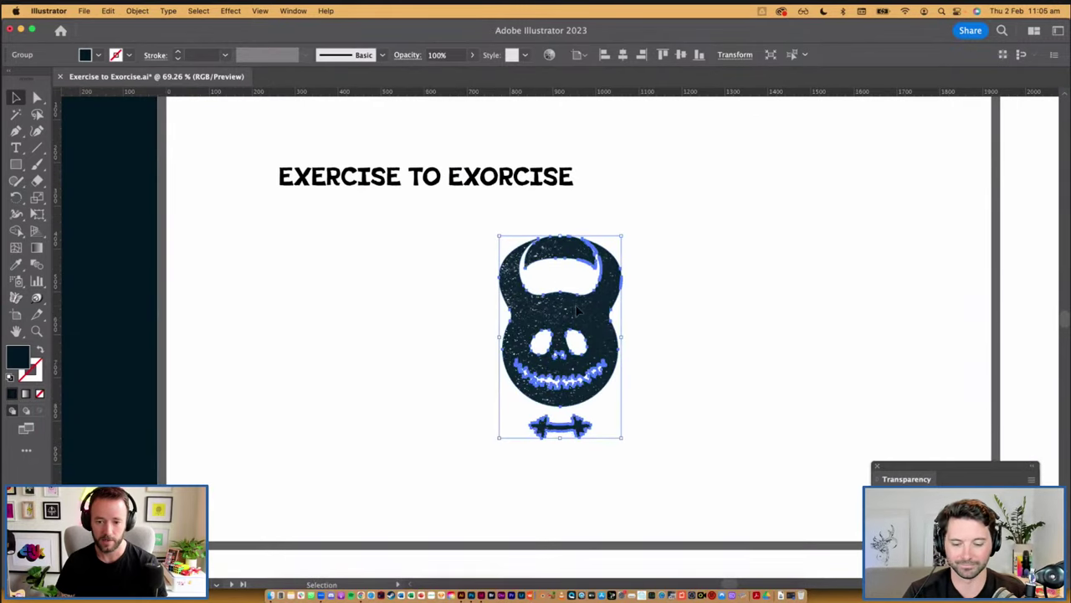
Release the opacity mask from the pasted kettlebell group and delete the released speckle texture
drag(903, 465, 734, 274)
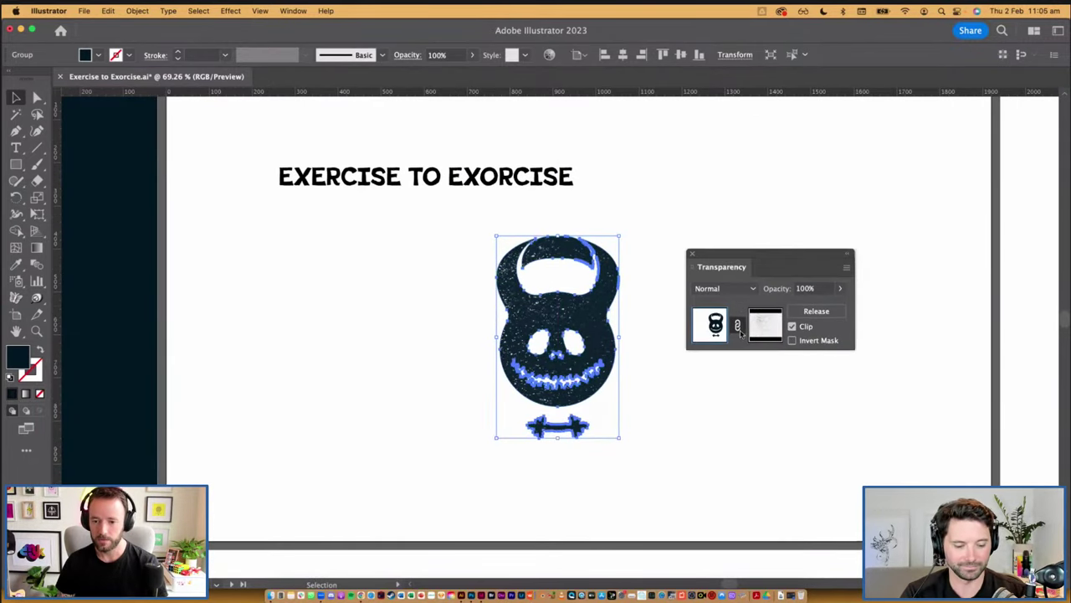
click(835, 314)
click(764, 412)
click(623, 411)
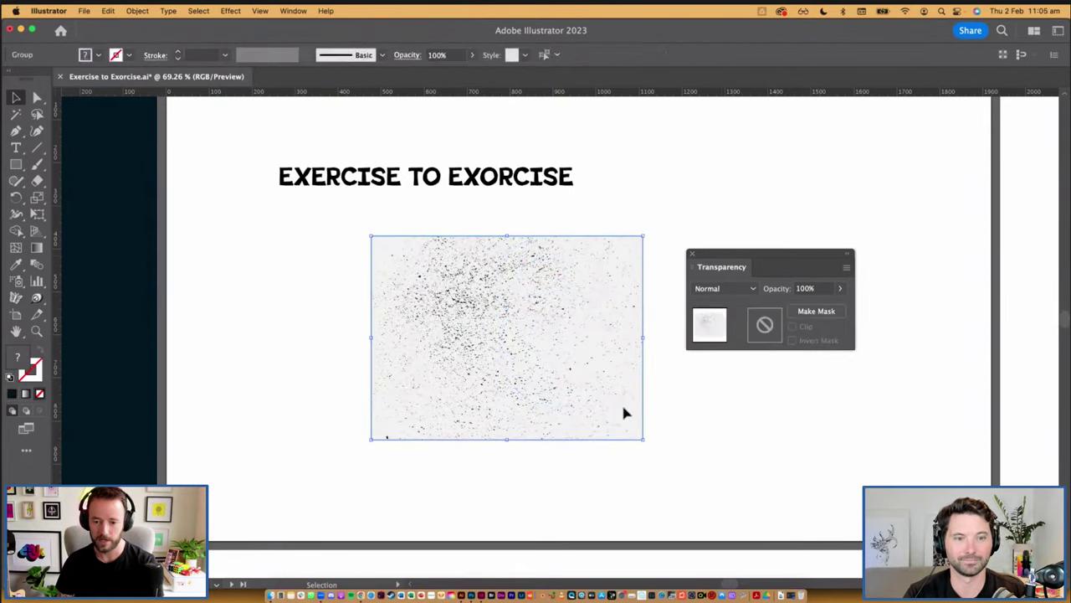
key(Delete)
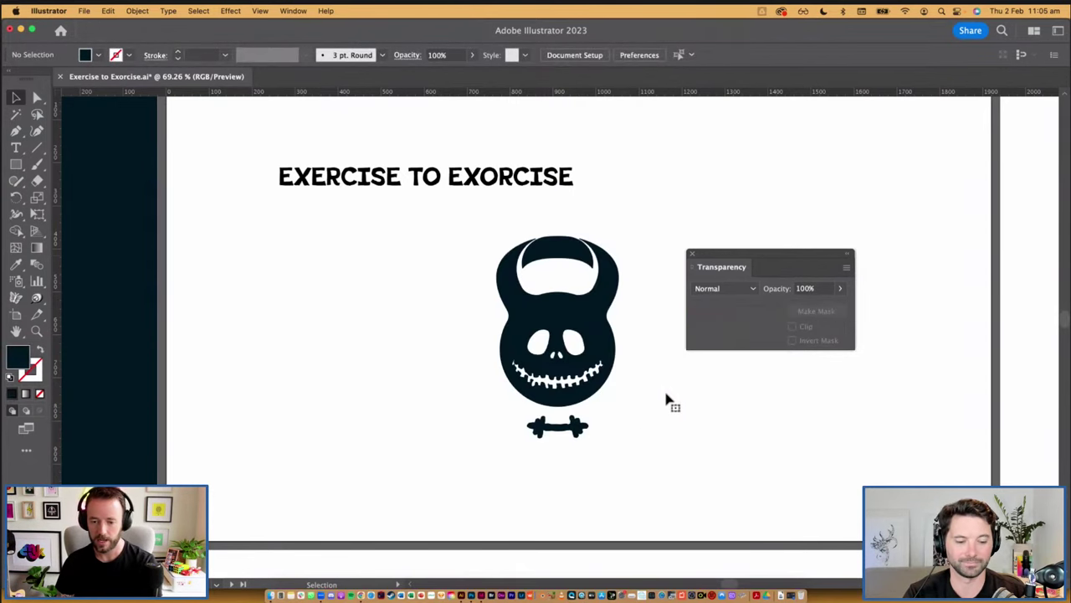
Ungroup the pasted artwork and delete the dumbbell below the kettlebell
click(590, 427)
key(super+shift+g)
click(540, 431)
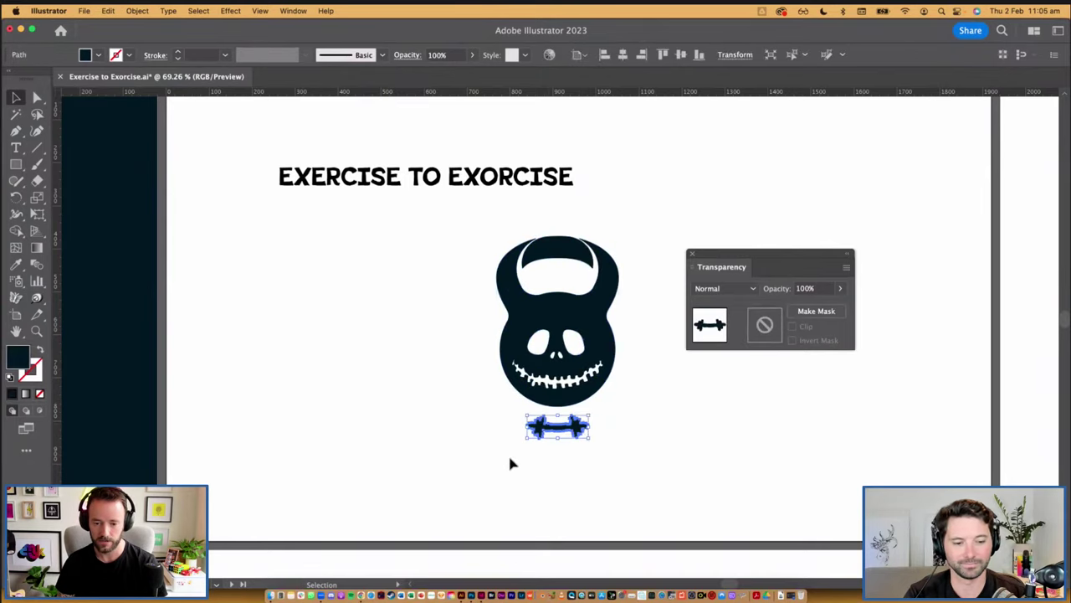
key(Delete)
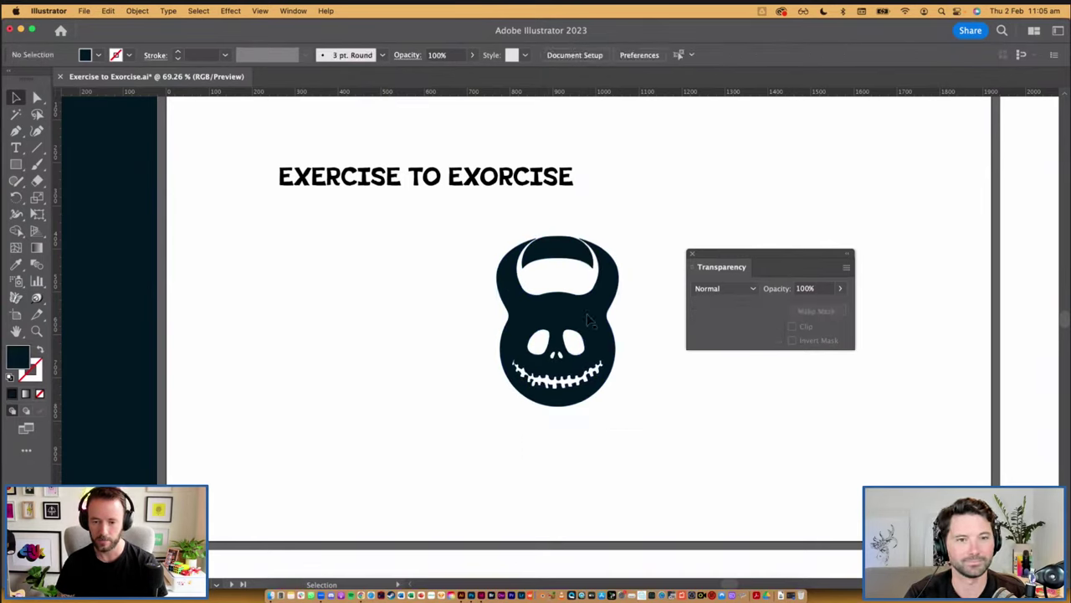
Move the plain kettlebell skull to just below the start of the EXERCISE TO EXORCISE title
click(588, 311)
drag(553, 322, 450, 341)
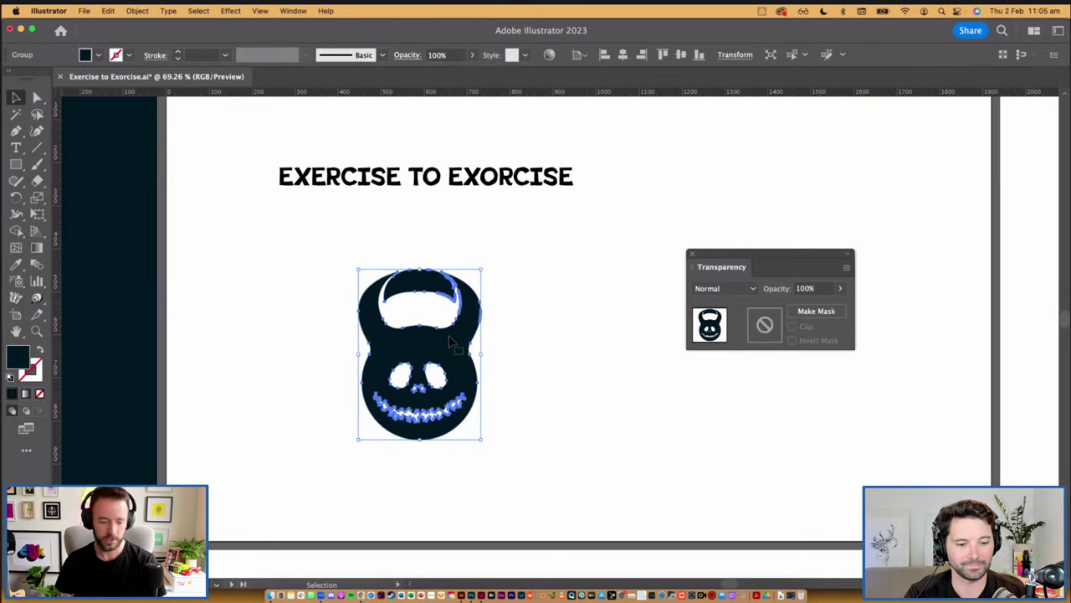
click(537, 336)
click(470, 343)
click(502, 337)
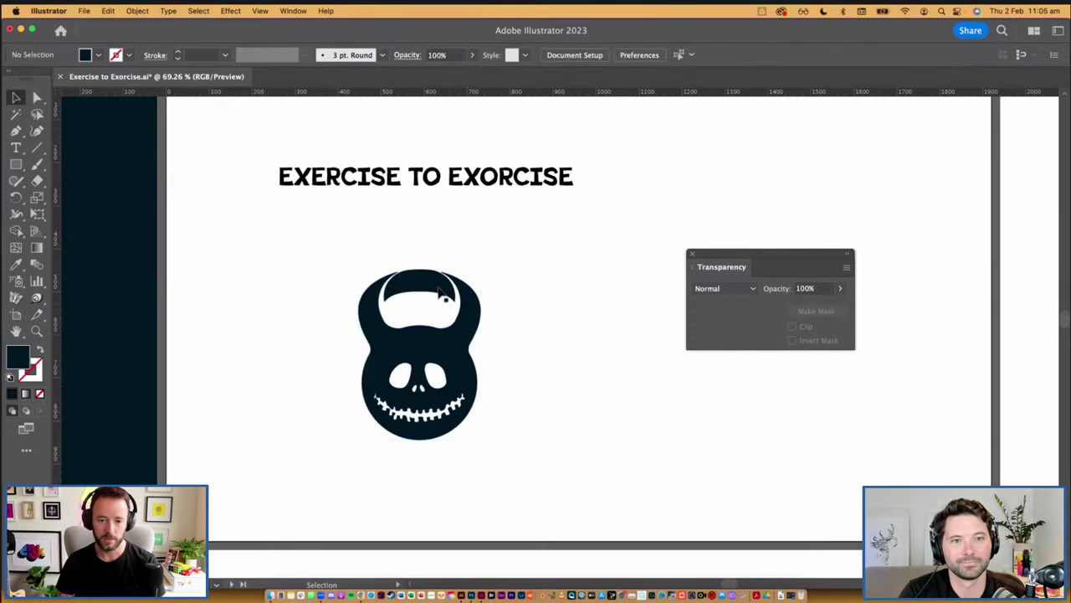
drag(439, 288, 371, 245)
click(489, 264)
drag(398, 282, 387, 278)
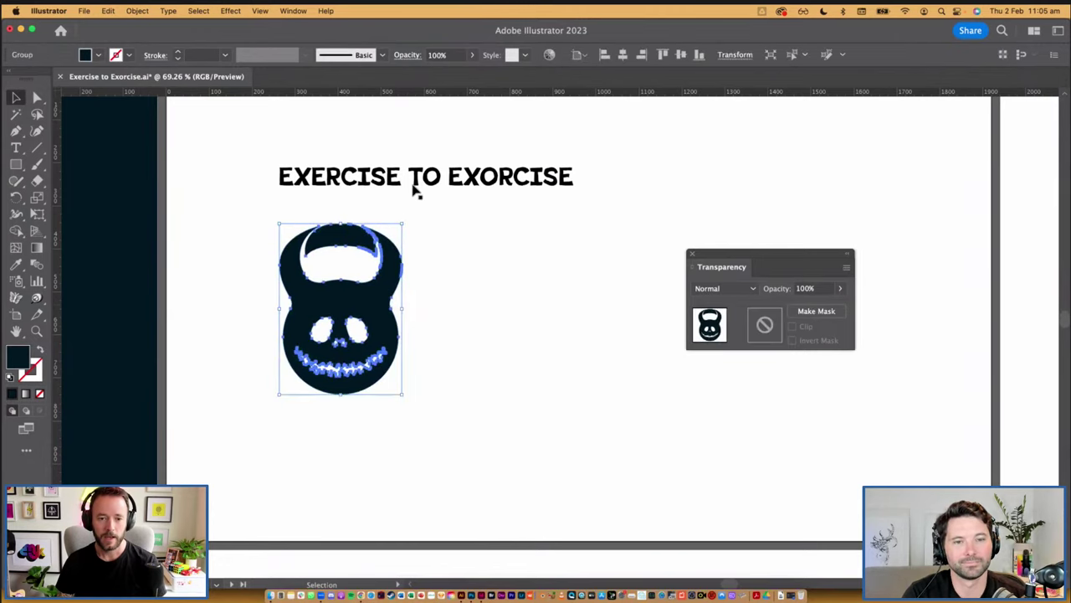
Place the EXERCISE TO EXORCISE title beside the kettlebell in a horizontal layout, and clear the Transparency panel out of the way
drag(415, 191, 586, 312)
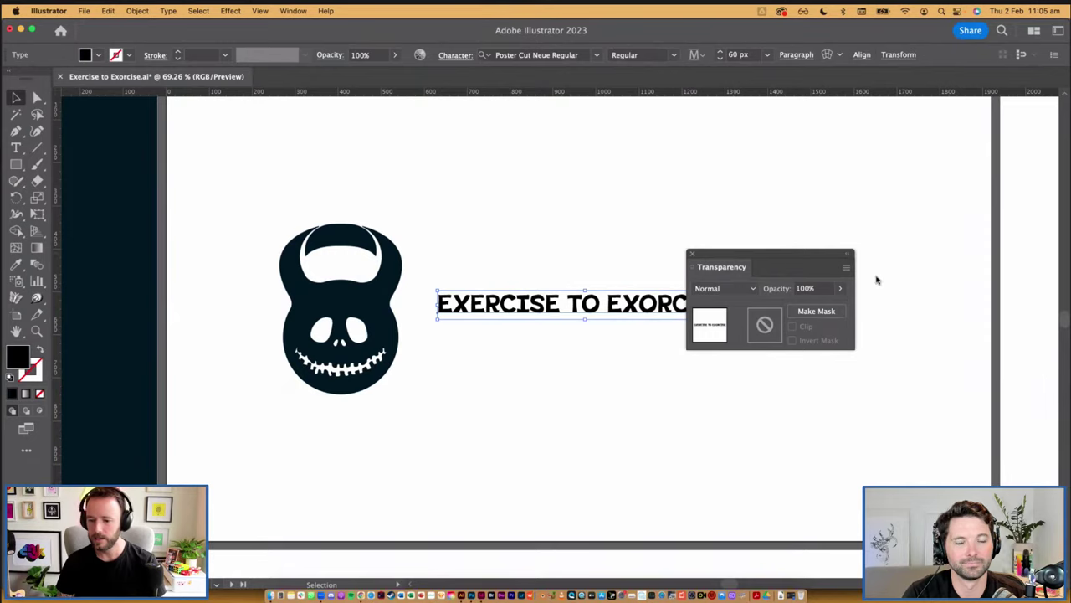
drag(807, 257, 1070, 358)
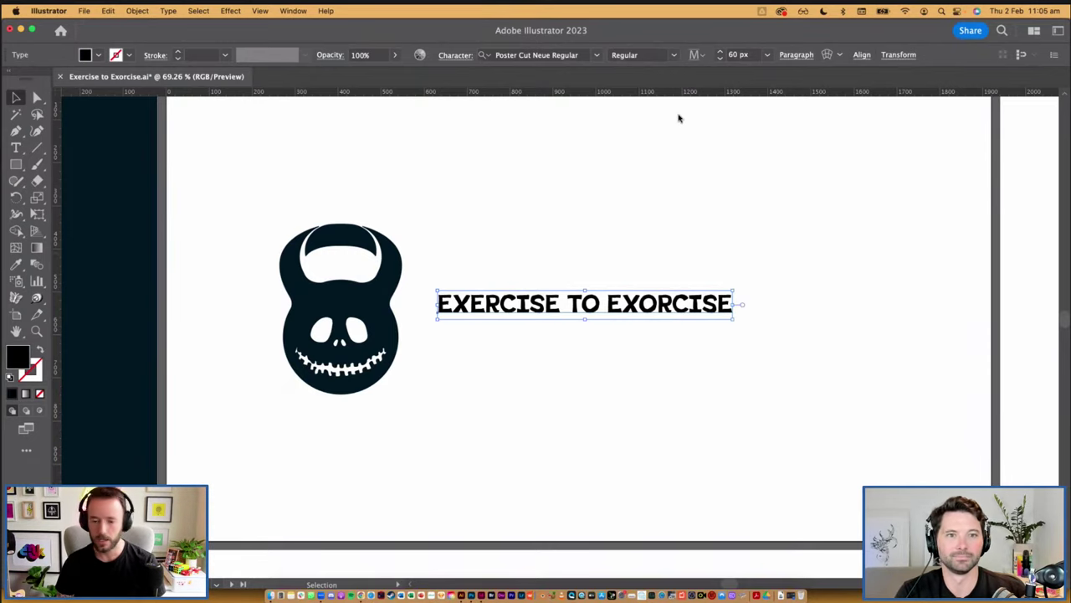
click(581, 220)
drag(581, 220, 605, 265)
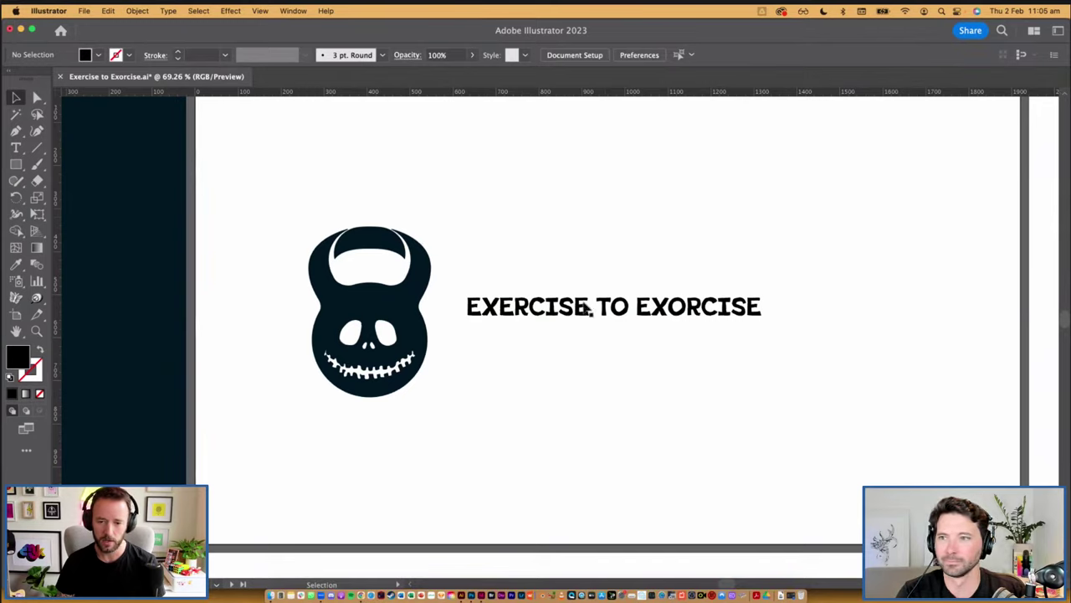
Rearrange the logo into a stacked layout, with the kettlebell centred above the EXERCISE TO EXORCISE title
drag(584, 311, 623, 327)
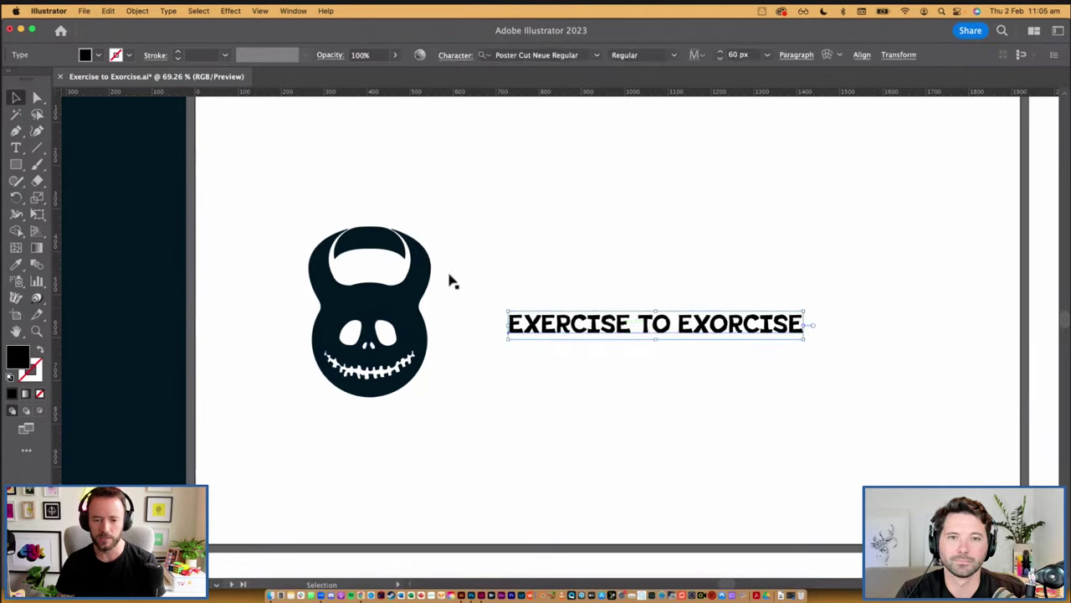
drag(405, 292, 692, 174)
drag(801, 242, 746, 291)
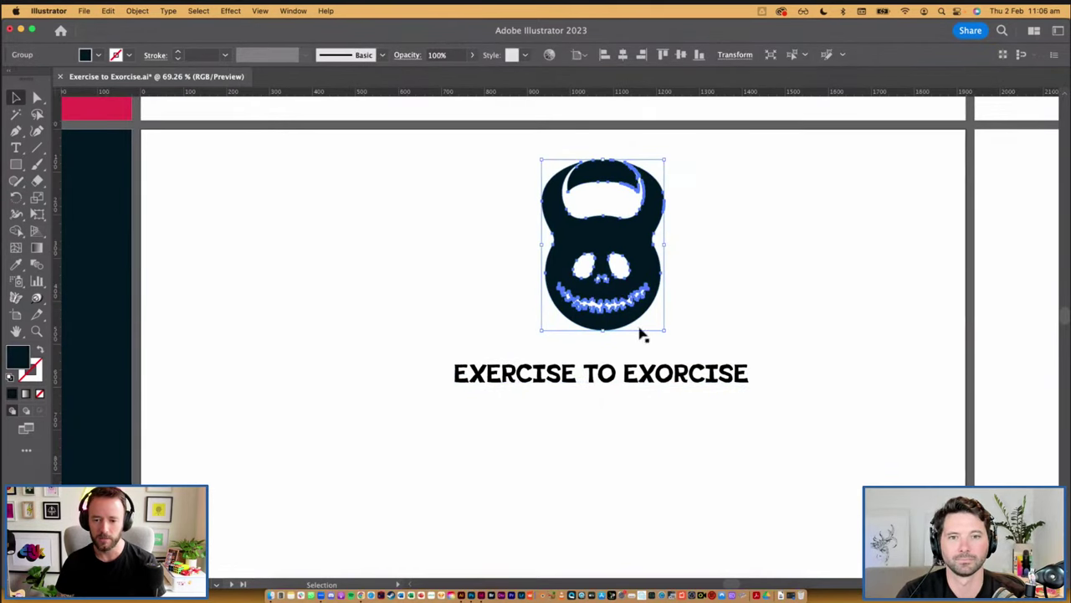
Try scaling the kettlebell and title together down to a small icon size, and undo the scaling
shift+click(624, 376)
drag(603, 389, 619, 300)
click(709, 314)
key(super+z)
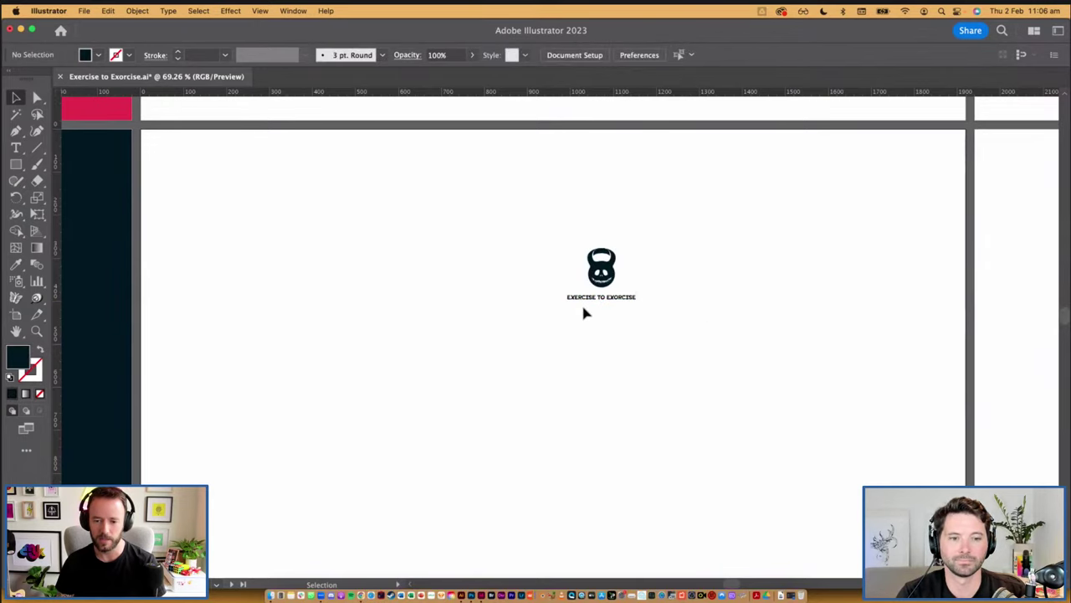
key(super+z)
click(816, 278)
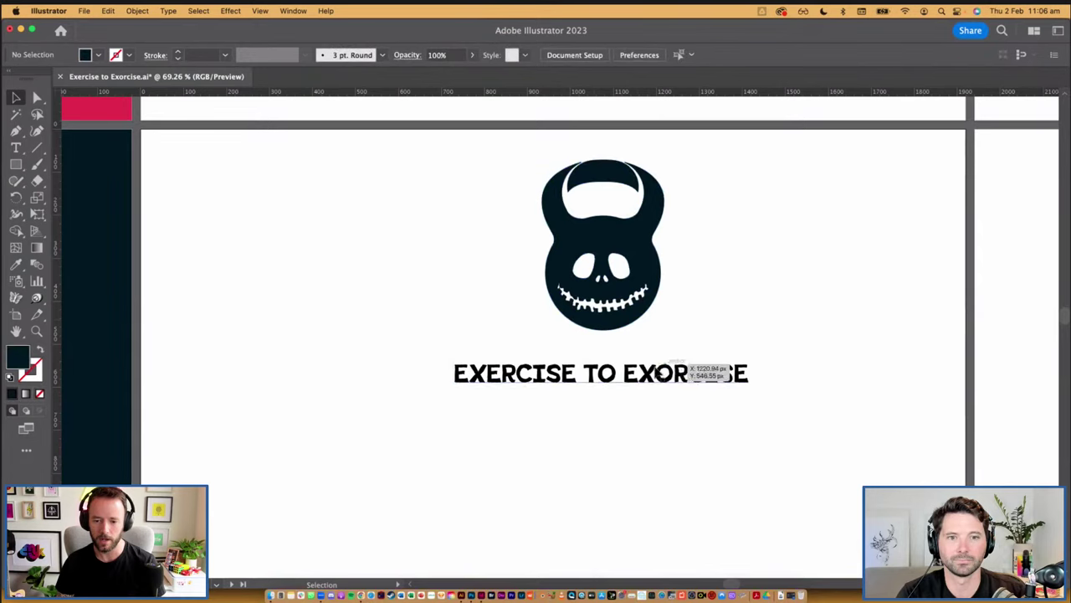
Duplicate the EXERCISE TO EXORCISE title, keeping one live copy near the artboard's upper right corner, and convert the one below the kettlebell to outlines
click(694, 372)
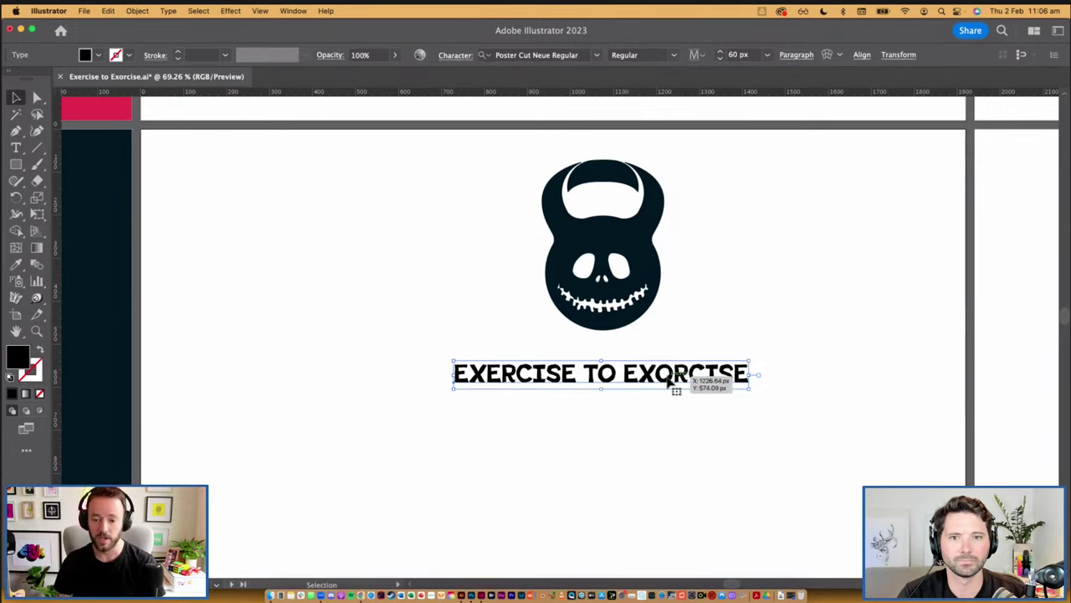
drag(684, 344, 884, 172)
click(670, 412)
key(super+shift+o)
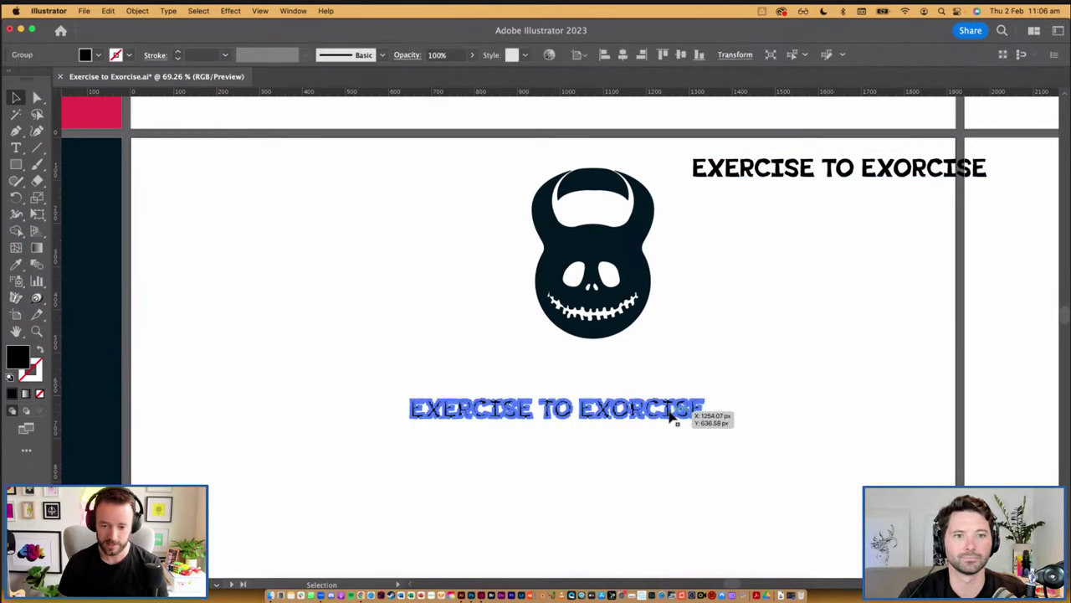
Ungroup the outlined title below the kettlebell and combine its letters word by word into compound paths
click(778, 385)
triple_click(535, 413)
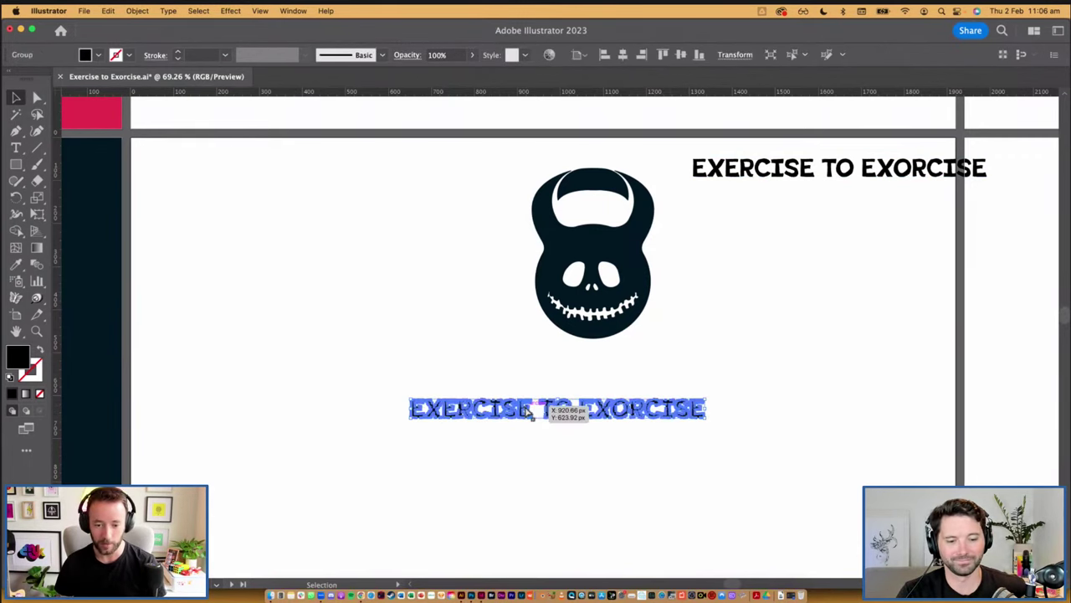
click(477, 376)
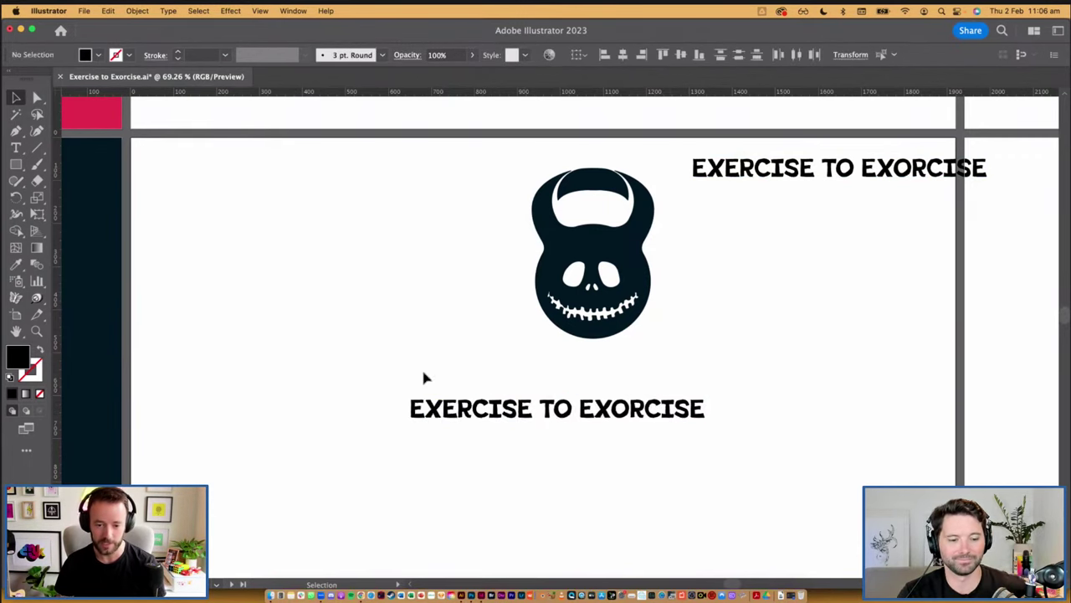
click(527, 429)
double_click(531, 416)
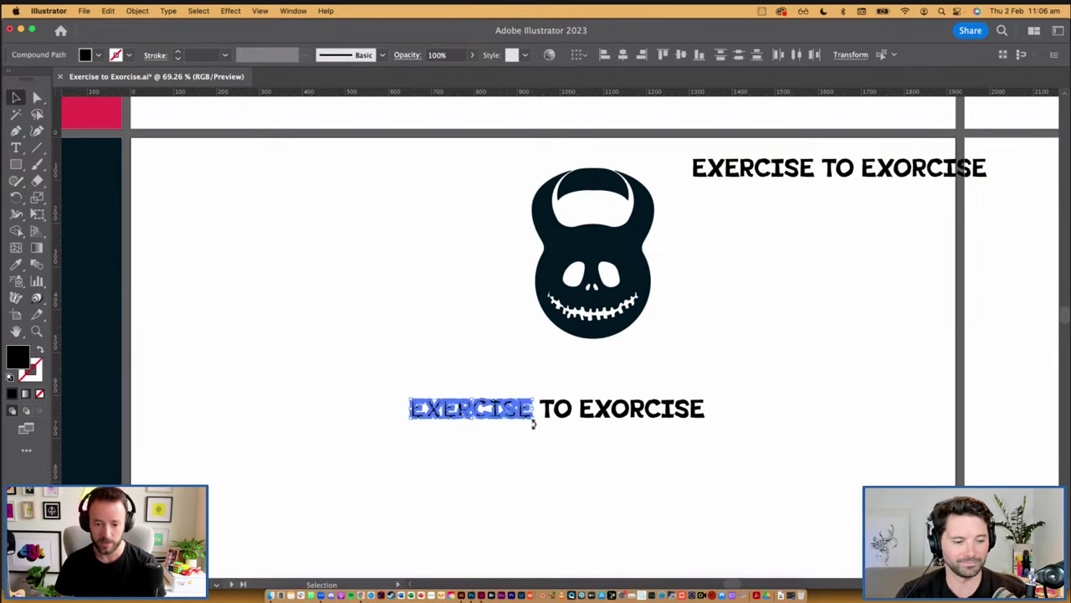
drag(767, 459, 764, 463)
click(563, 388)
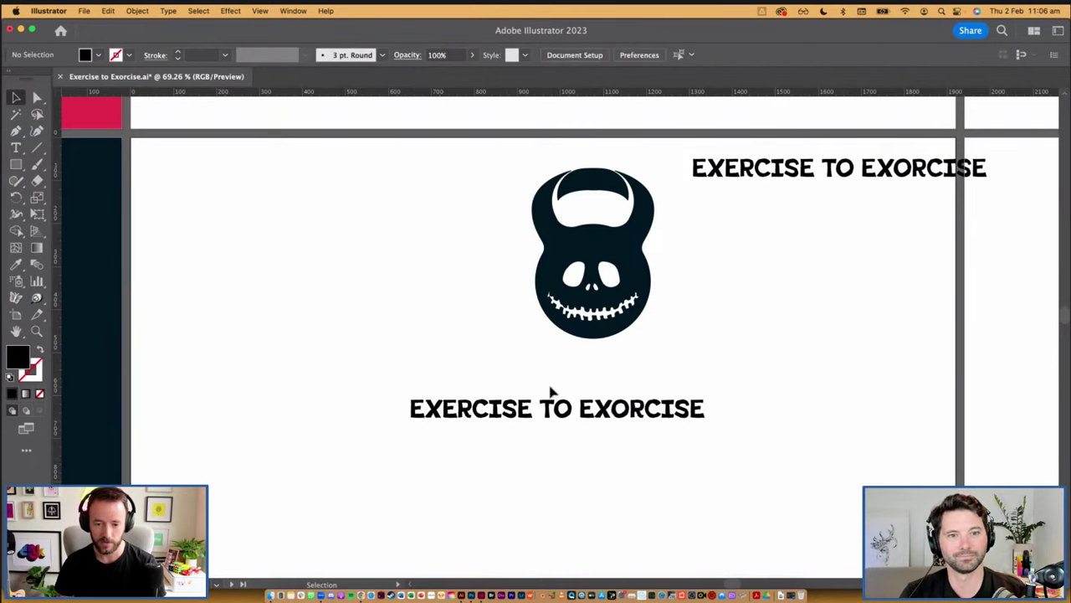
double_click(564, 429)
click(407, 454)
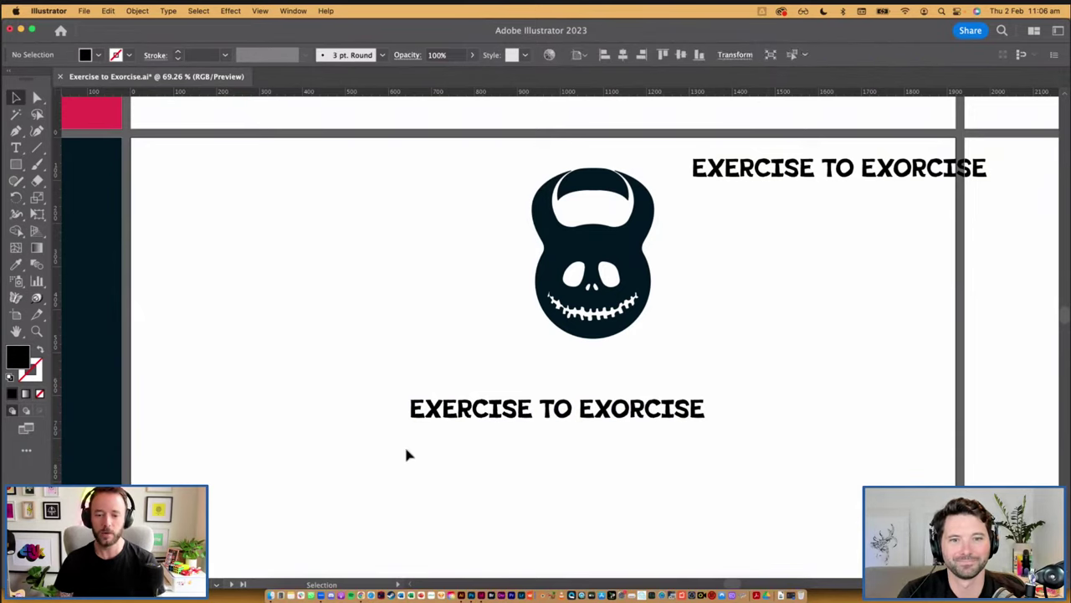
Delete the outlined title below the kettlebell and move the live EXERCISE TO EXORCISE text into its place
drag(407, 455, 854, 361)
key(Delete)
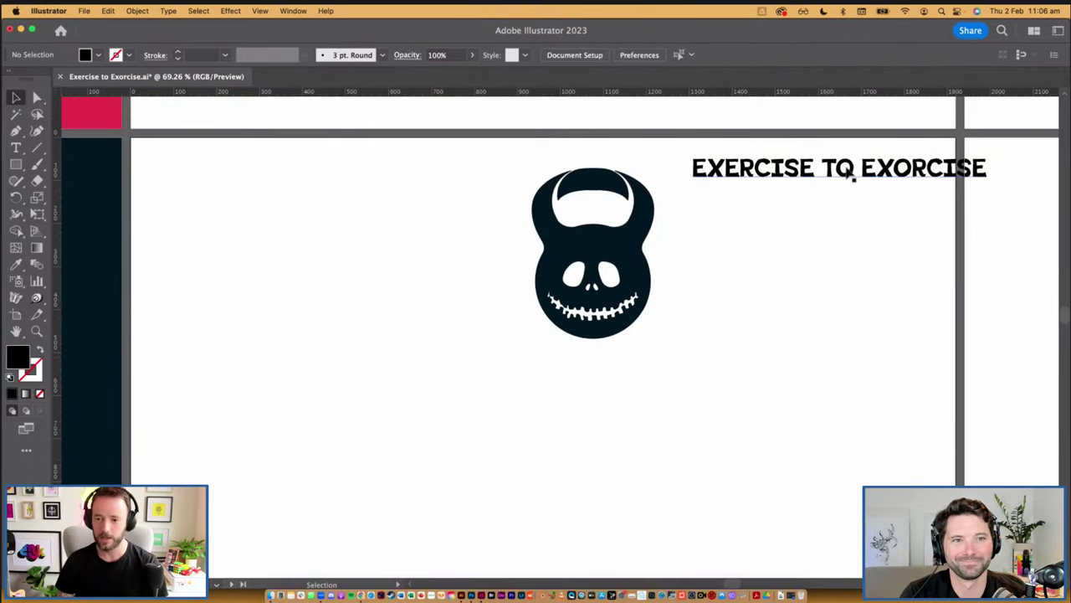
drag(852, 174, 545, 443)
Take the word TO out of the title and paste it as a separate text object above the remaining words
super+click(529, 428)
double_click(529, 378)
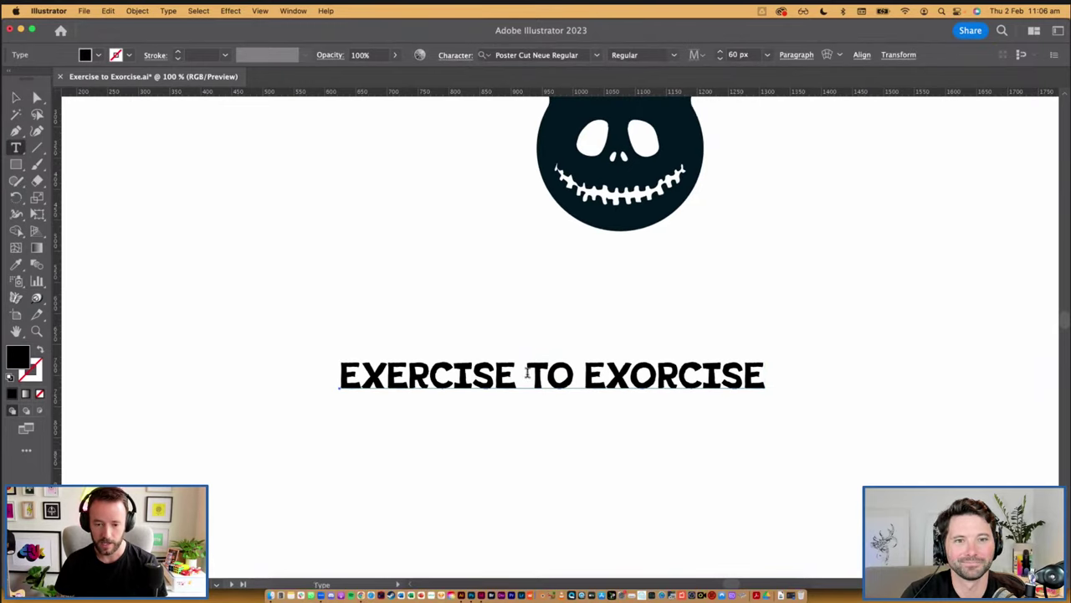
drag(528, 376, 572, 378)
key(super+c)
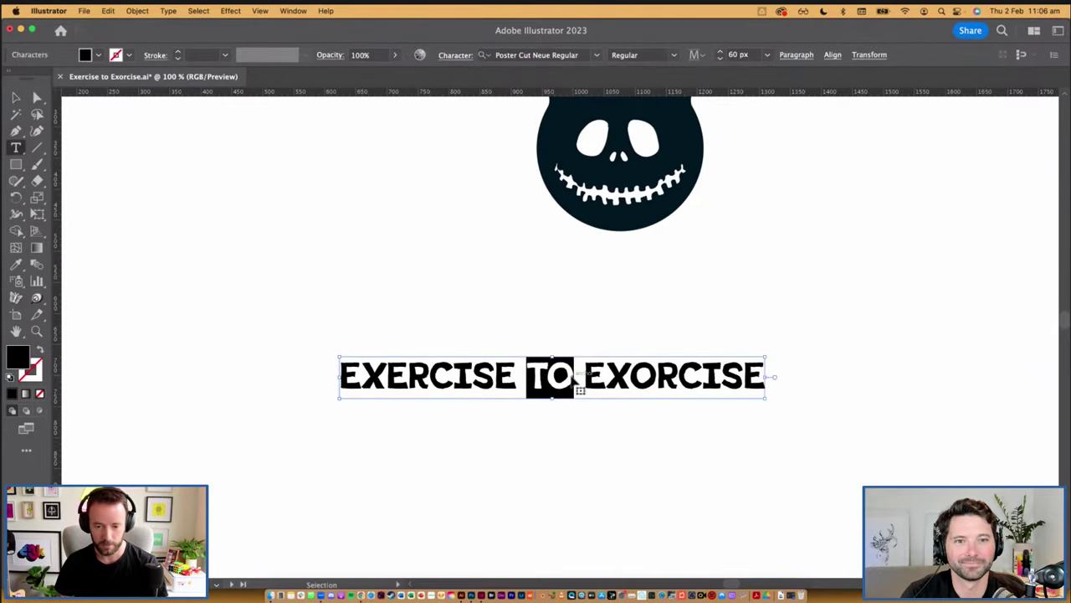
key(BackSpace)
key(Escape)
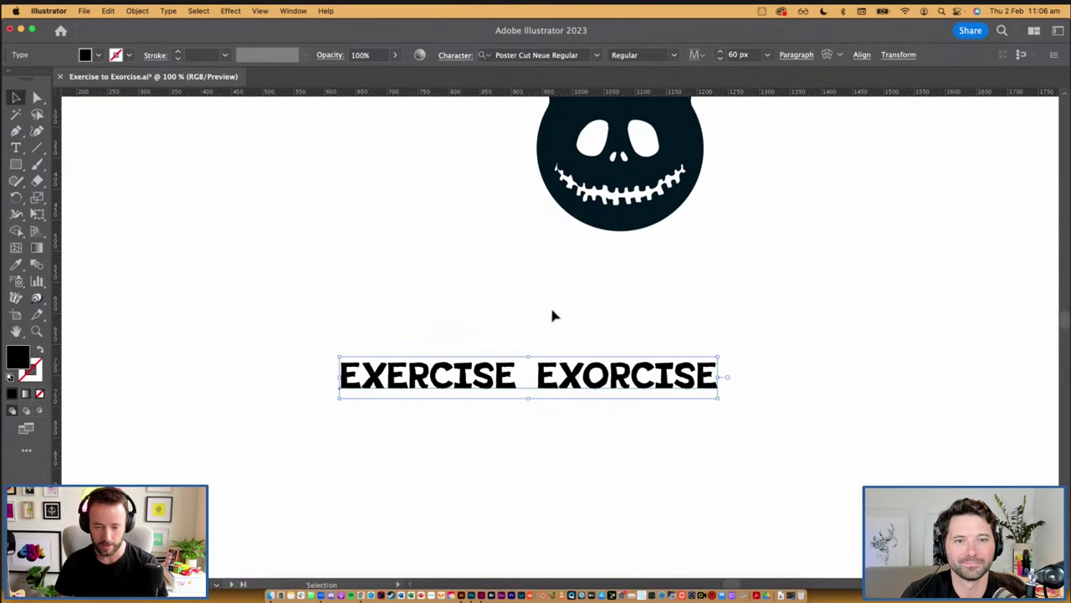
click(551, 309)
key(super+v)
drag(566, 326, 549, 288)
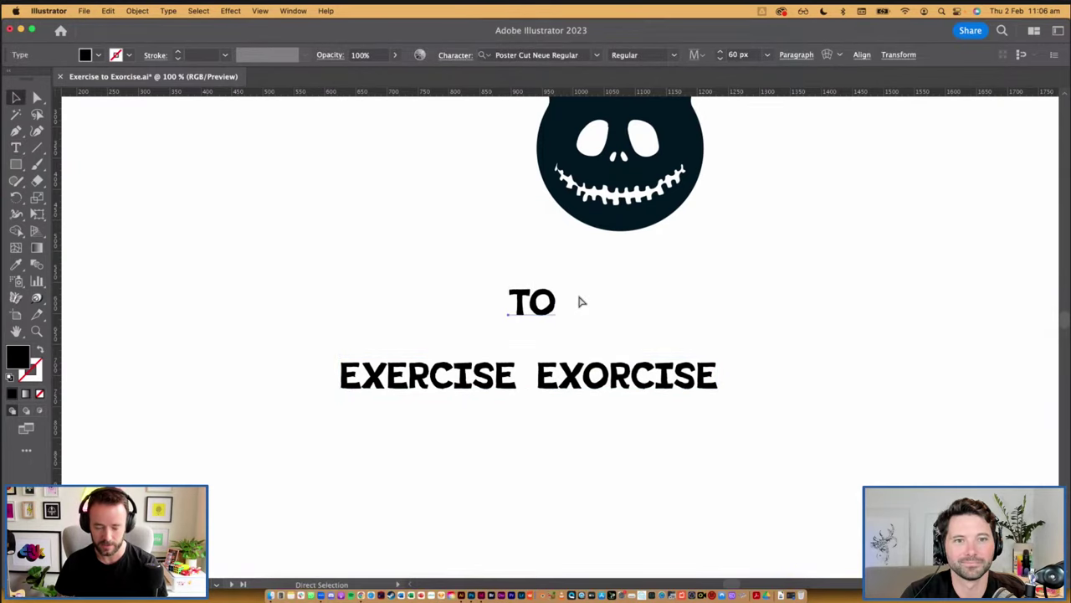
Break the remaining title text onto two lines, with EXORCISE directly below EXERCISE
key(super+y)
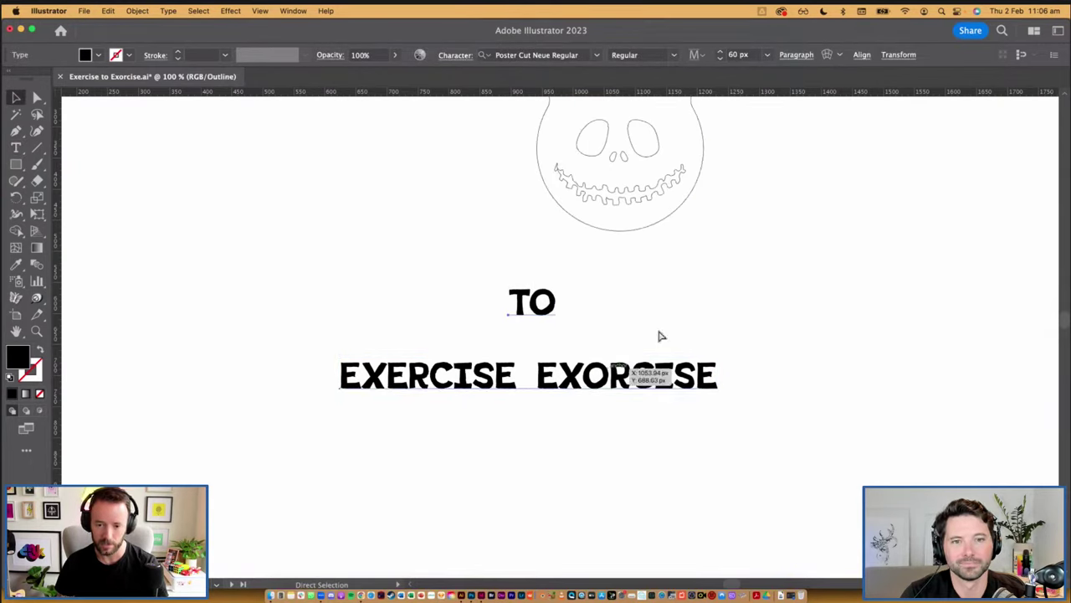
key(super+y)
click(676, 318)
key(t)
click(538, 378)
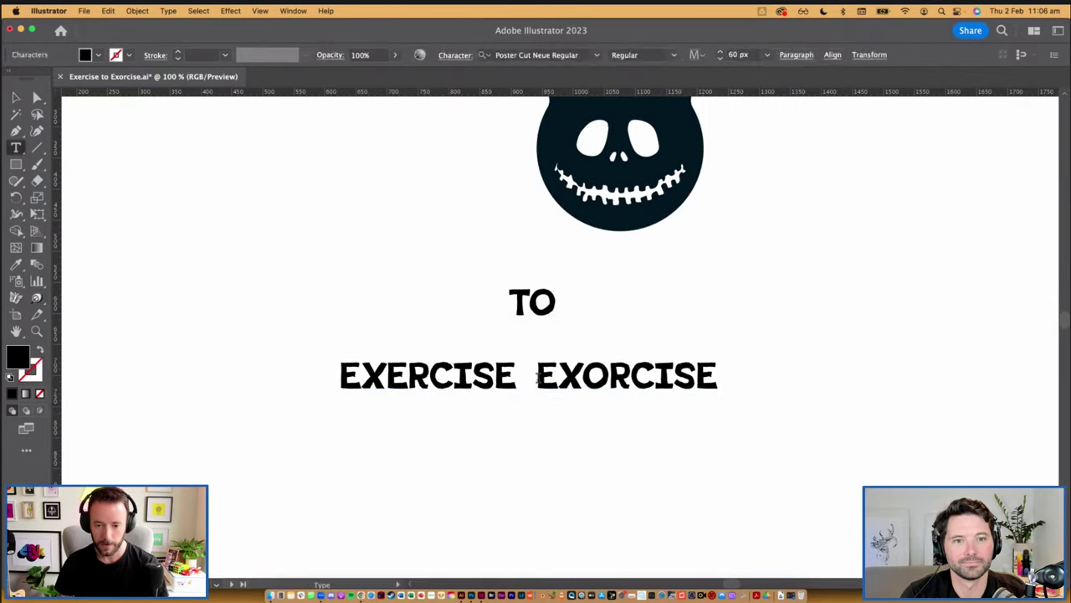
click(536, 377)
key(Return)
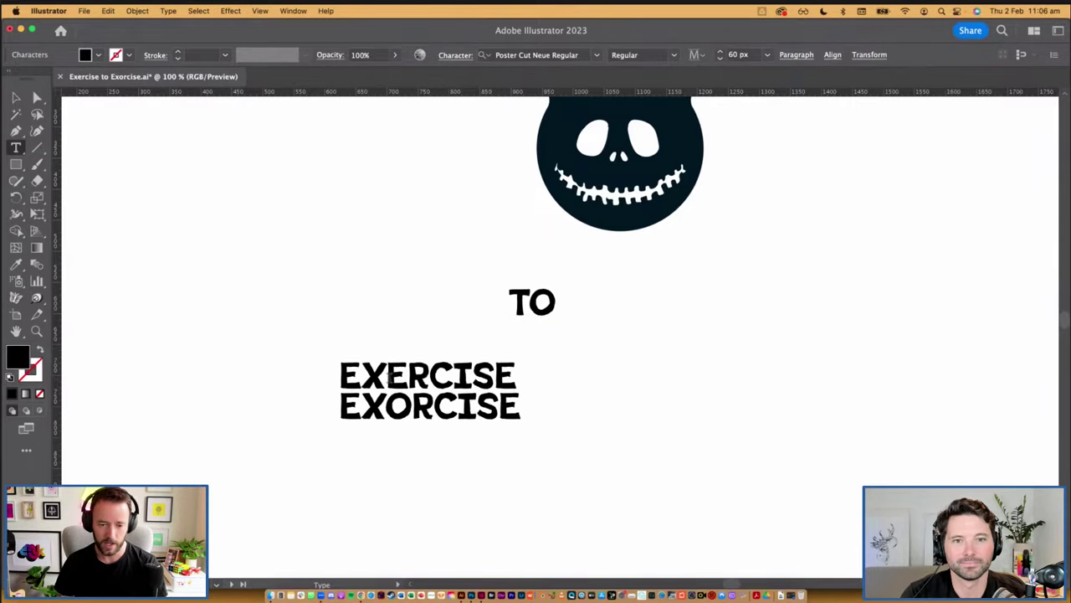
key(Escape)
Move the separate TO text closer, just above the word EXERCISE
click(440, 334)
drag(473, 333, 496, 329)
drag(695, 463, 677, 466)
drag(730, 343, 911, 404)
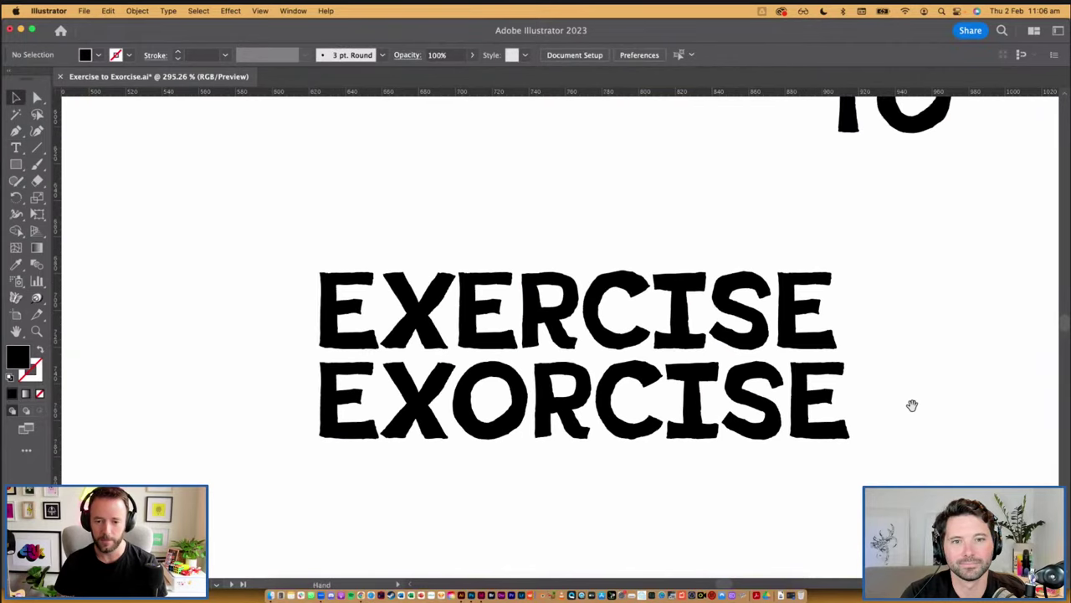
drag(920, 128, 690, 236)
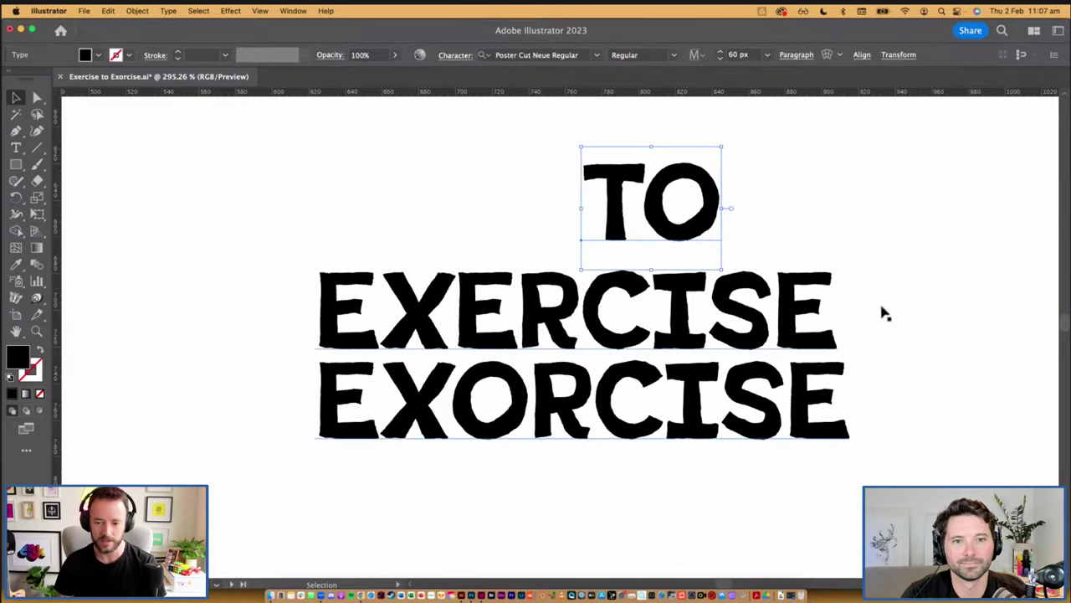
Set the vertical scale of the second E in EXERCISE to 70%
key(t)
drag(458, 322, 510, 322)
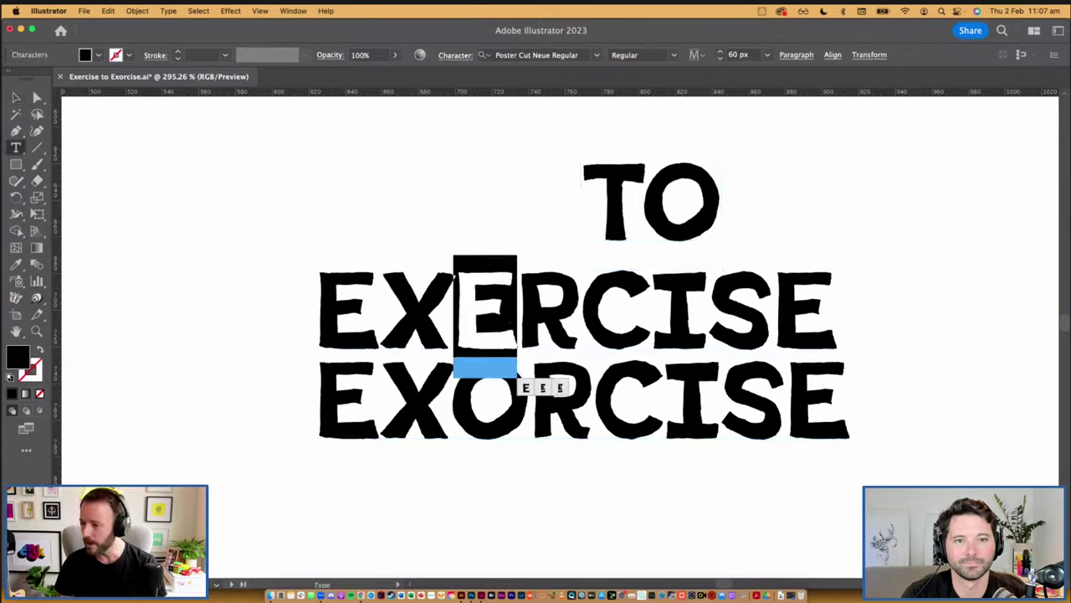
key(super+t)
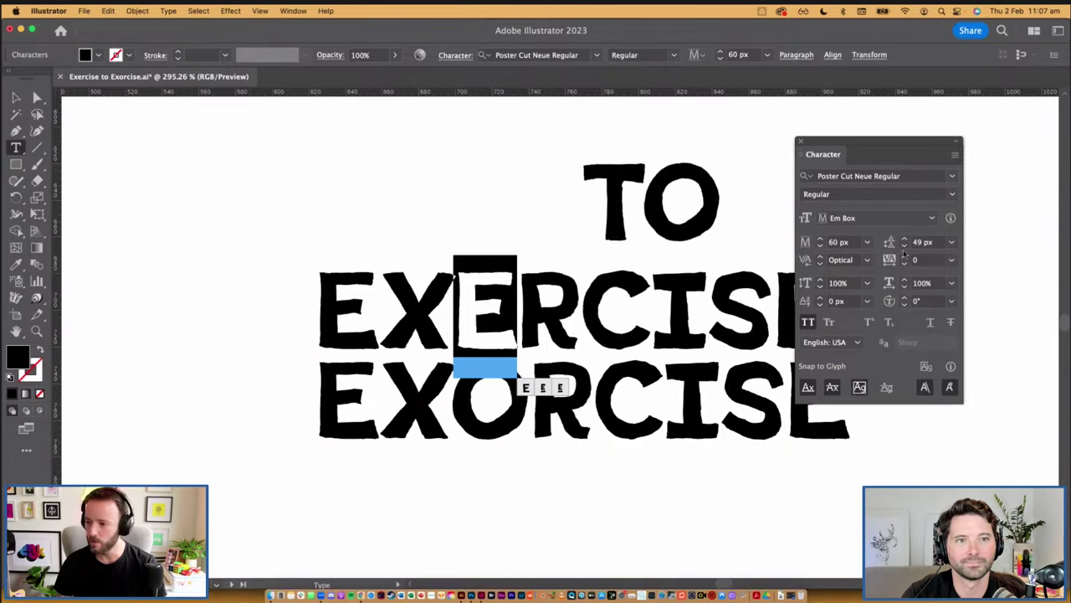
drag(898, 145, 923, 126)
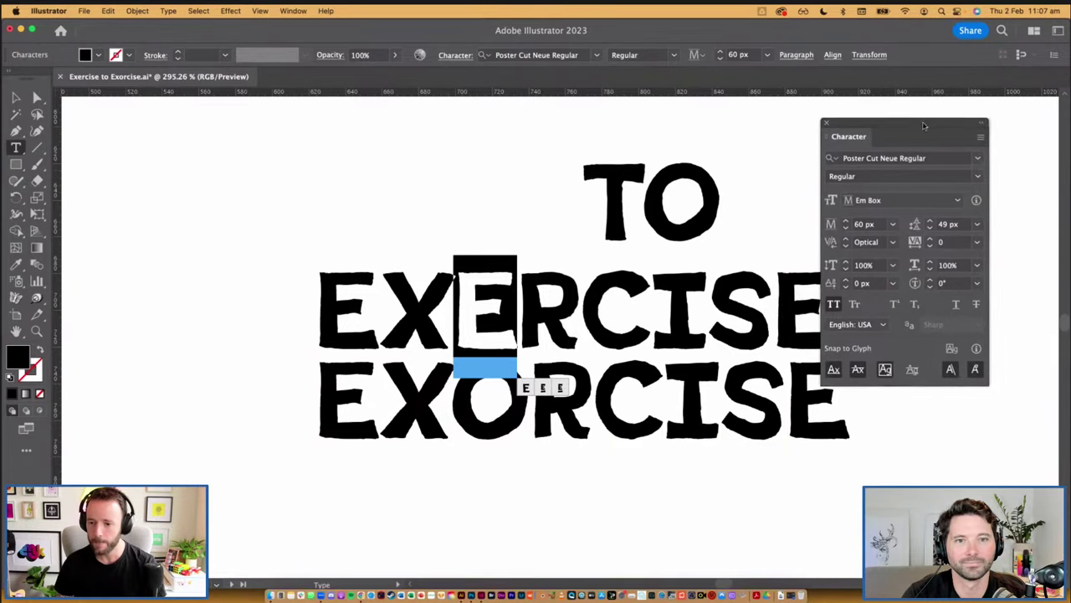
click(860, 264)
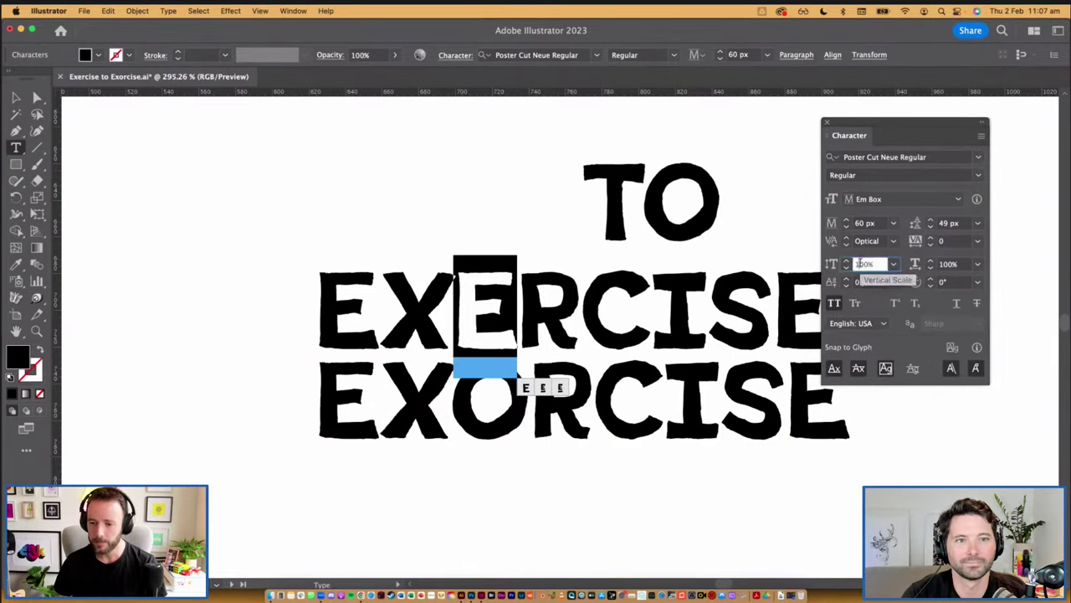
key(shift+Down)
key(shift+Down)
key(shift+Down)
key(shift+Down)
key(shift+Up)
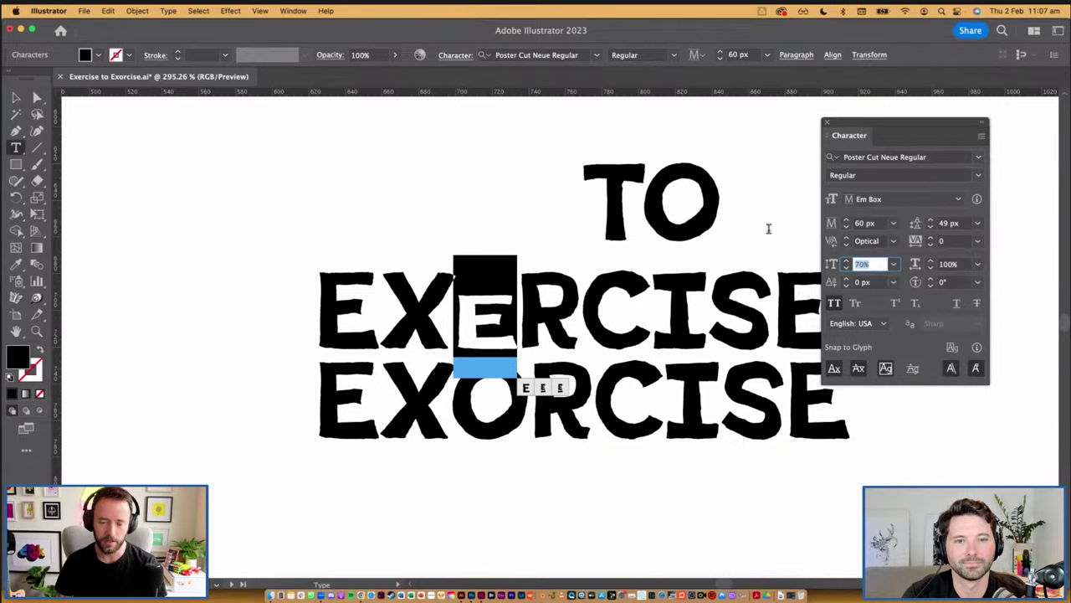
Raise the shortened E in EXERCISE with a baseline shift of 11 px
click(862, 282)
key(shift+Up)
key(shift+Up)
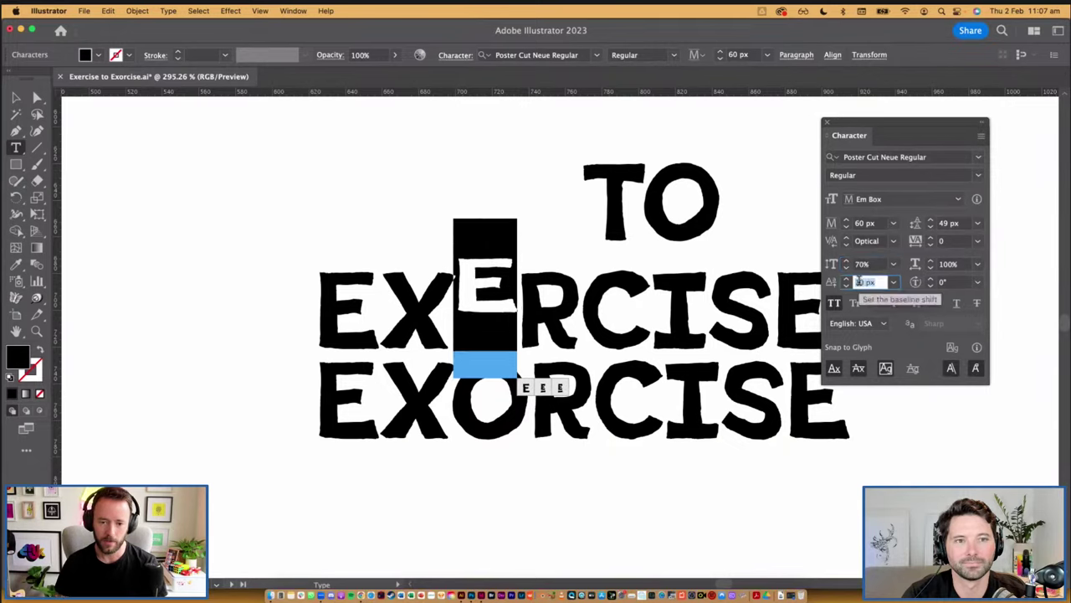
key(Down)
key(Down)
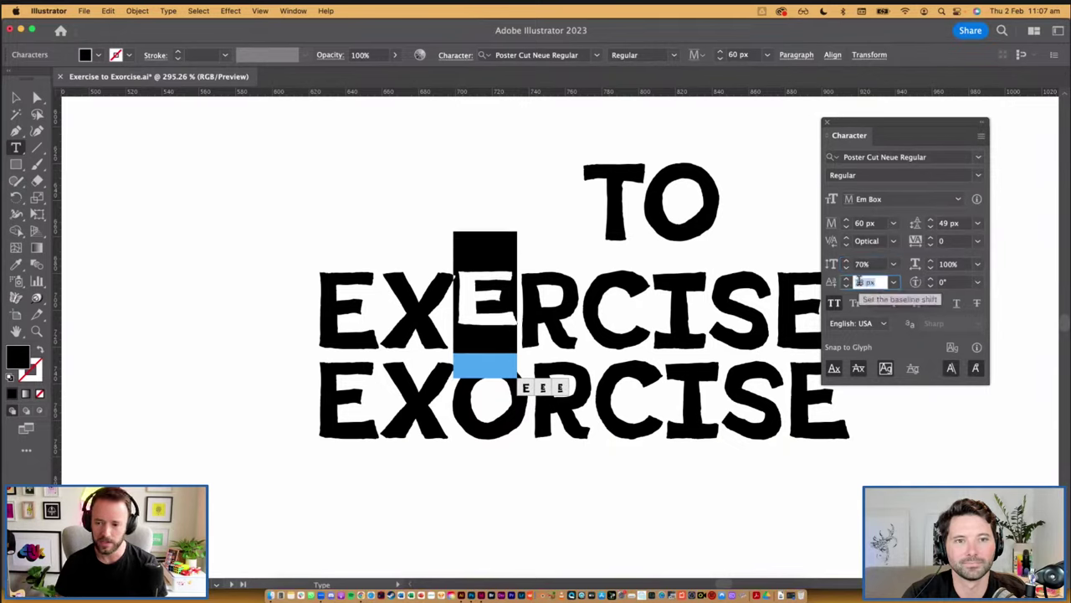
key(Down)
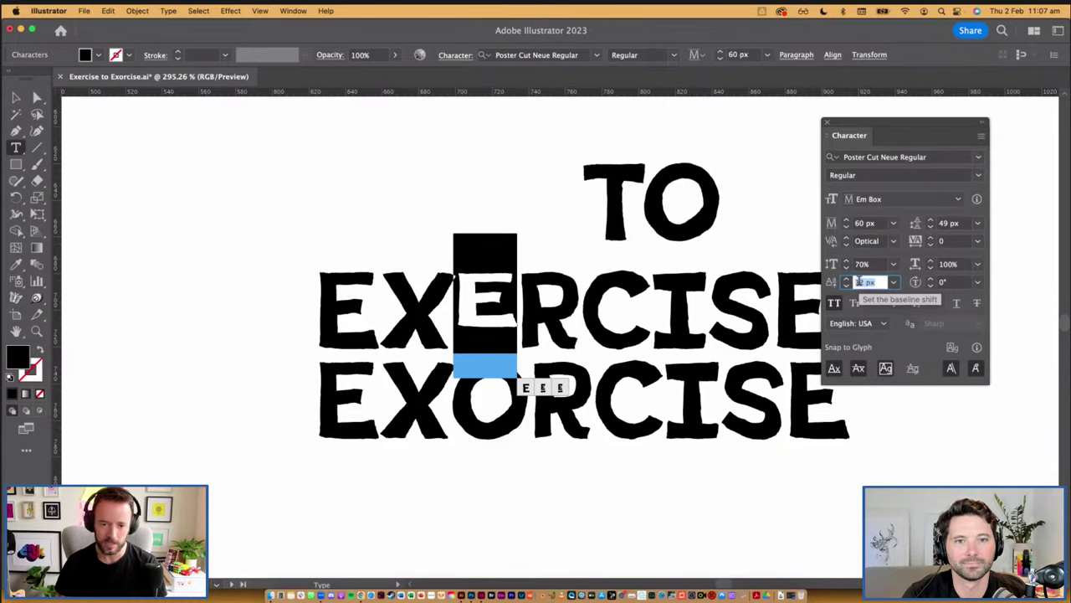
key(Down)
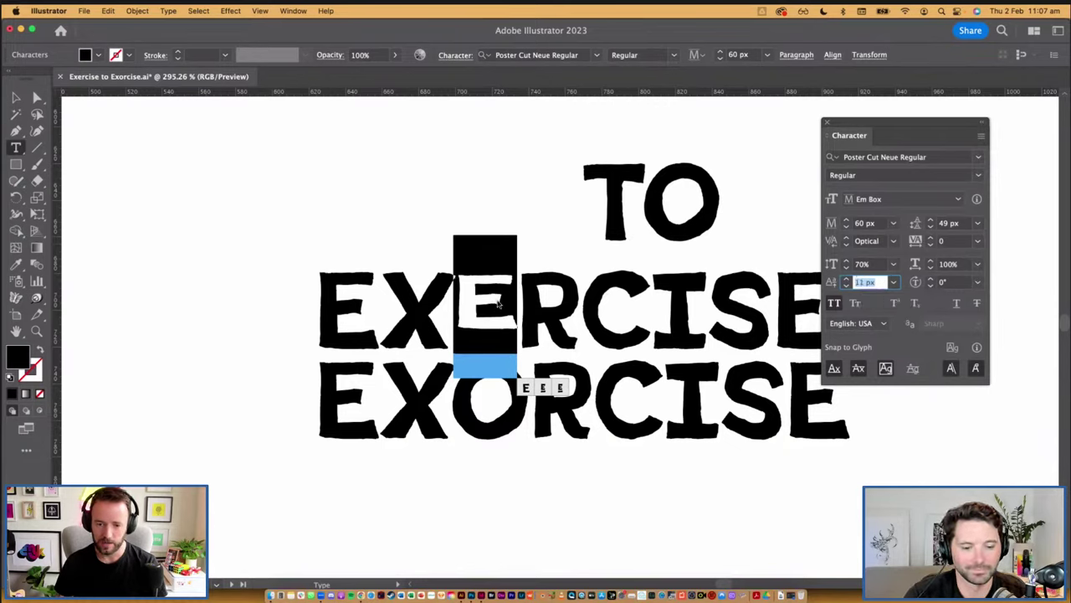
Set the vertical scale of the O in EXORCISE to 70%
click(516, 332)
drag(512, 381, 483, 385)
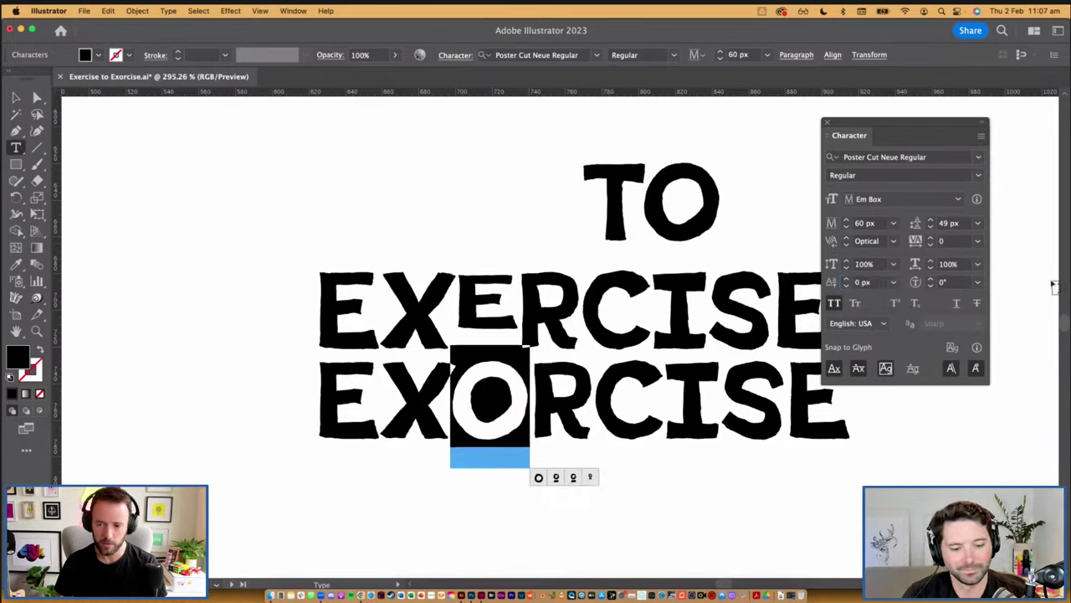
click(868, 264)
text(70)
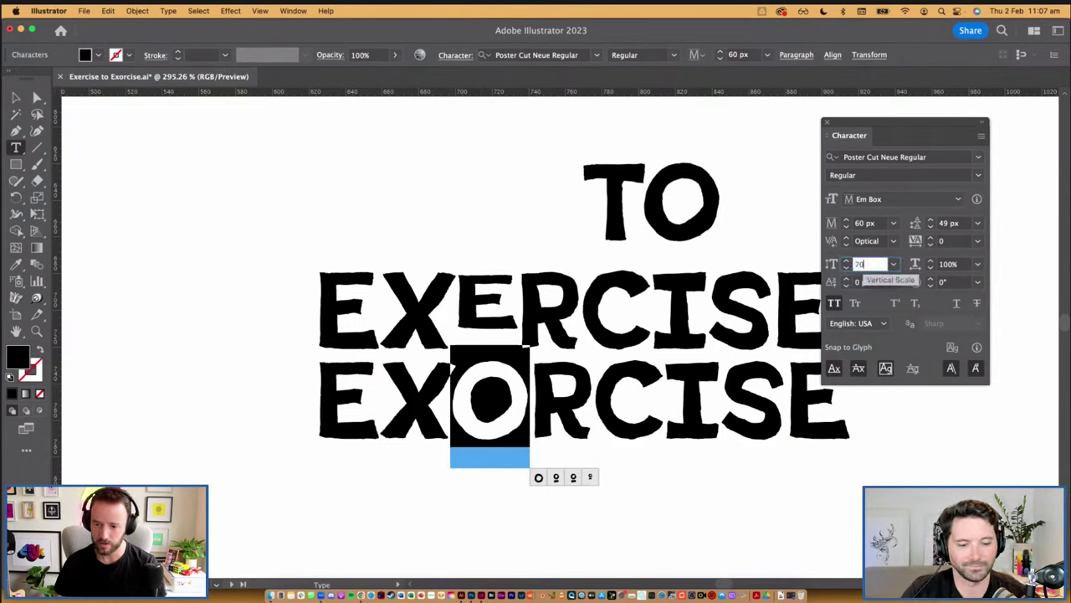
key(Tab)
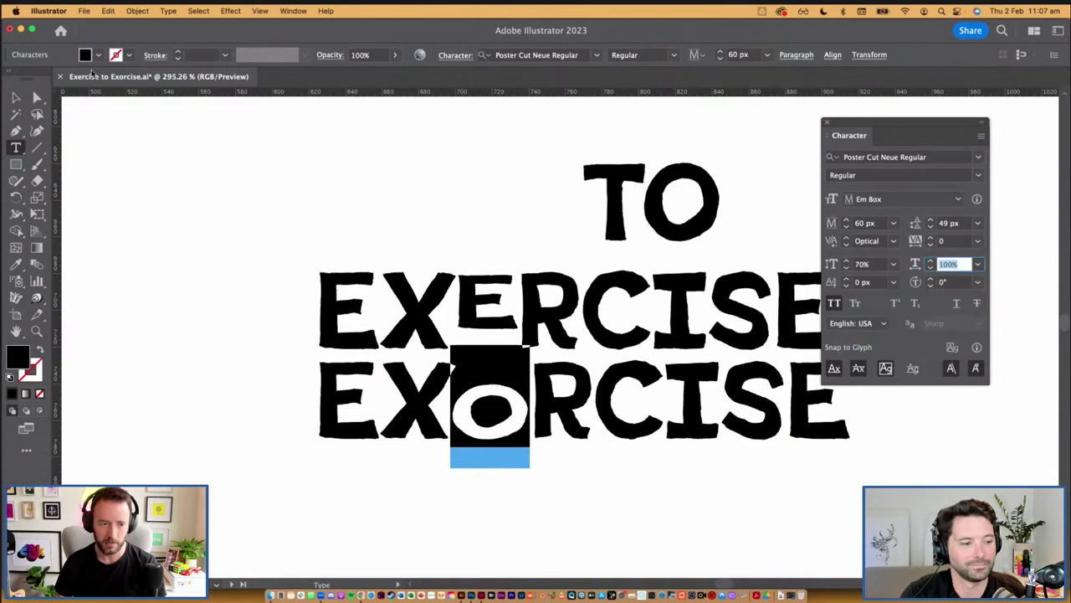
key(Escape)
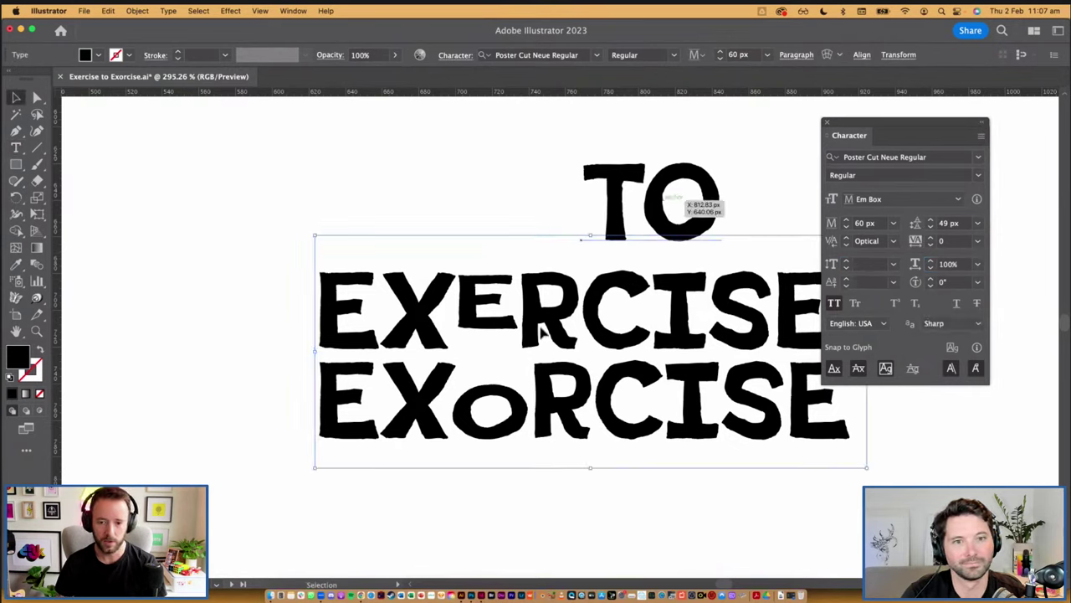
Scale down the TO text and fit it into the gap between the shortened E and O
drag(667, 210, 510, 344)
drag(558, 292, 520, 338)
click(555, 247)
key(space)
drag(649, 213, 538, 213)
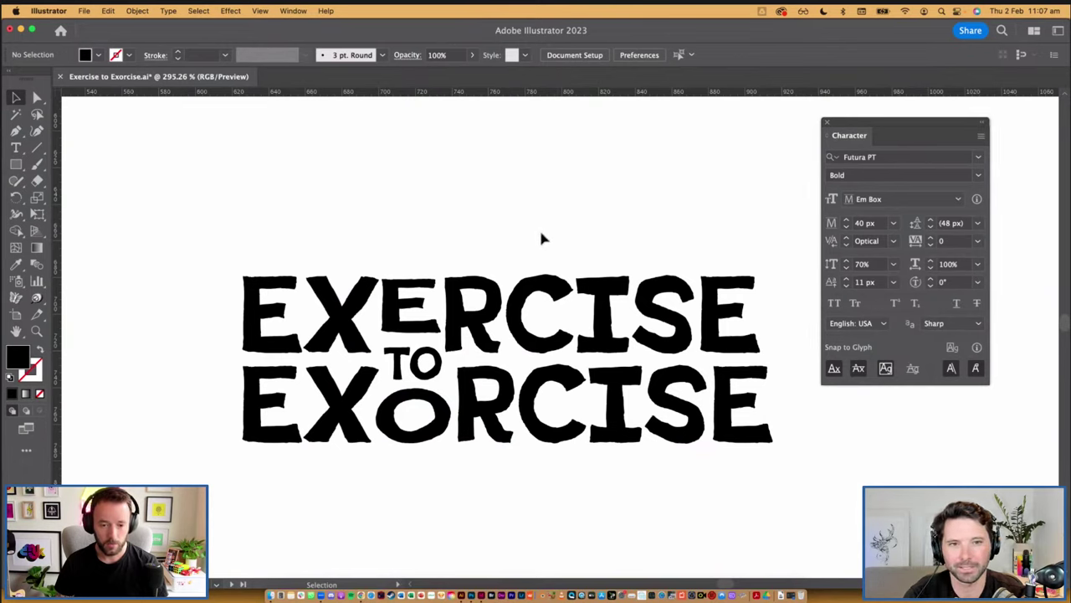
Insert a space between the raised E and the R in EXERCISE and set the space's tracking to -160
key(t)
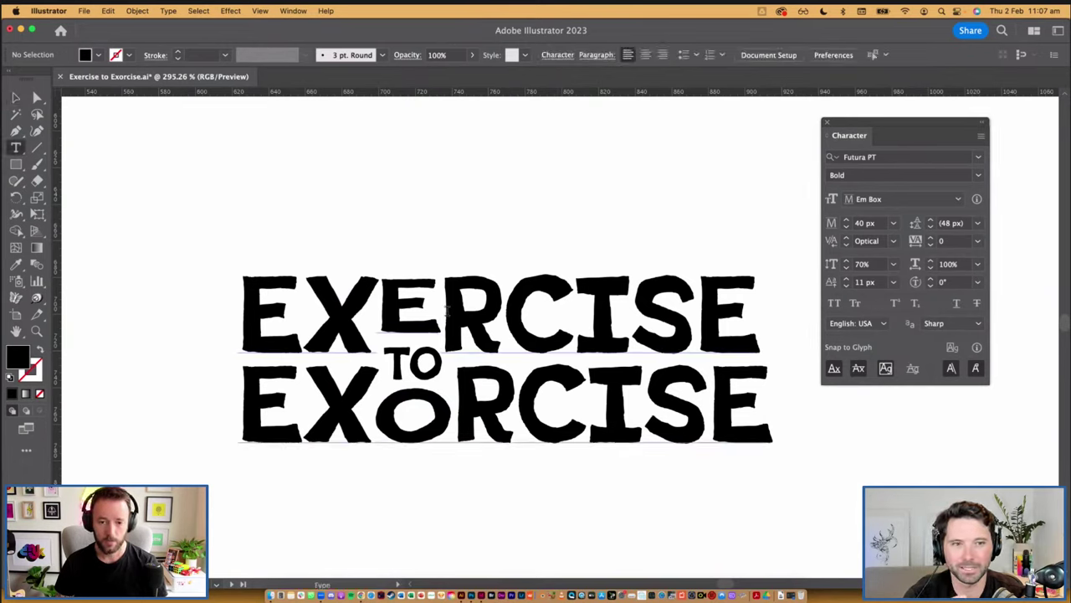
click(447, 309)
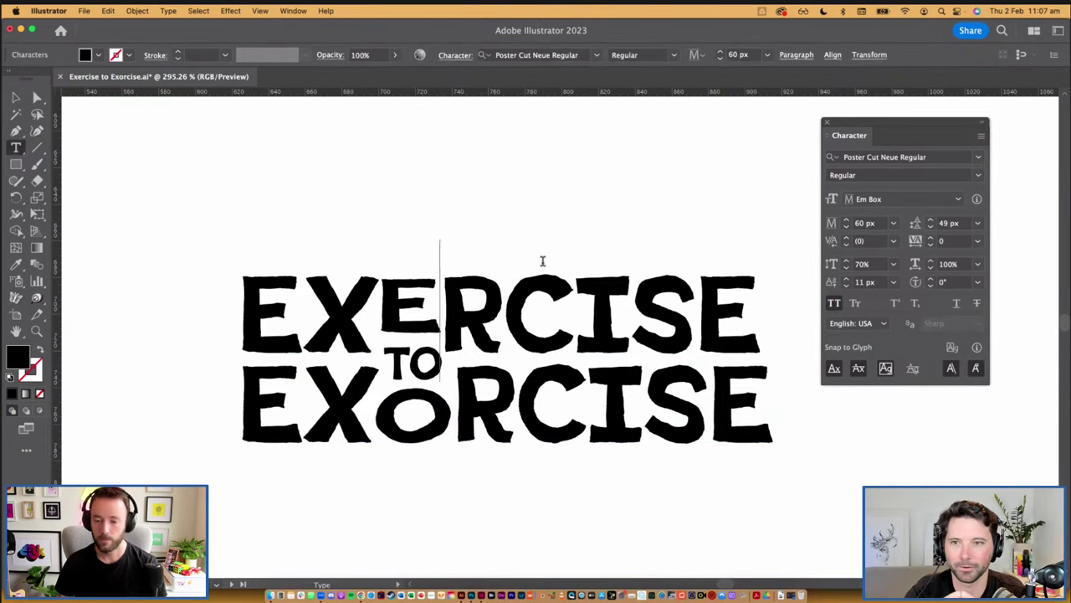
key(shift+Left)
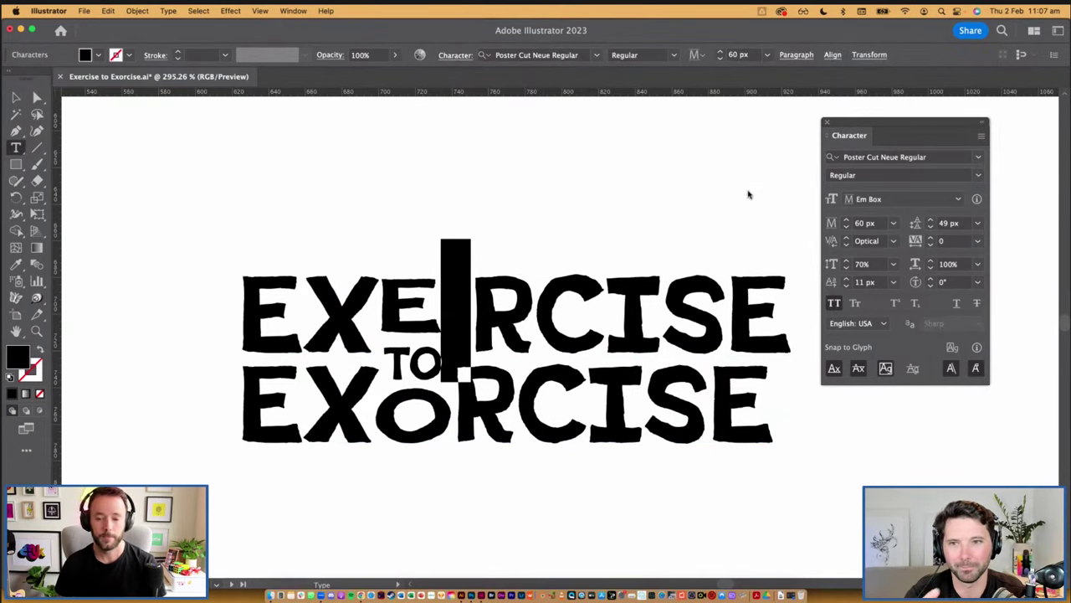
click(944, 241)
key(Down)
key(Down)
key(Down)
key(Down)
key(Down)
key(Down)
key(Down)
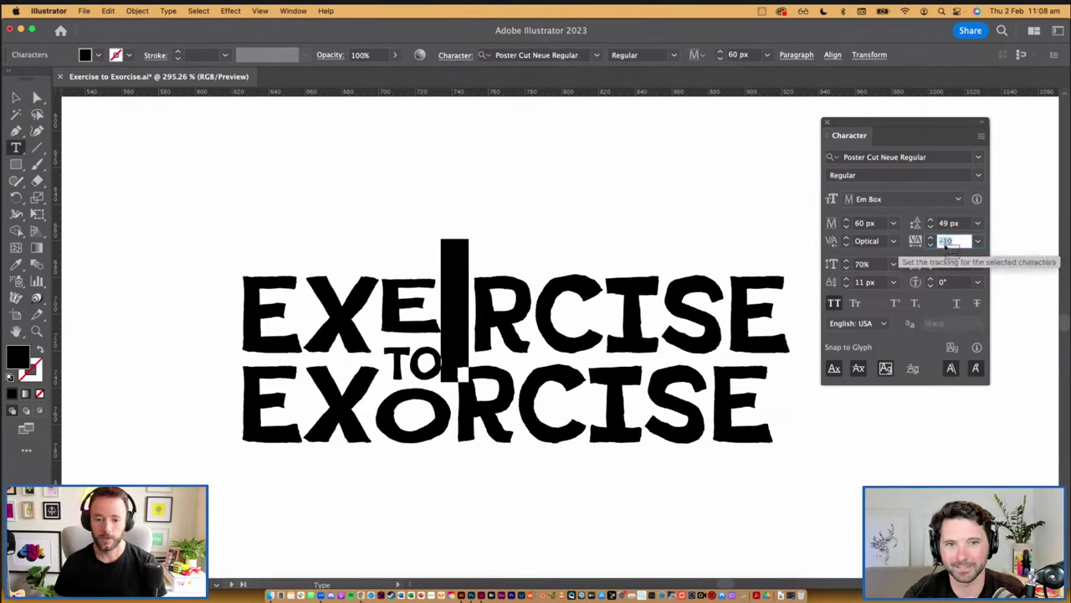
key(Down)
key(Down)
key(Down)
key(Down)
key(Down)
key(Down)
key(Down)
key(Down)
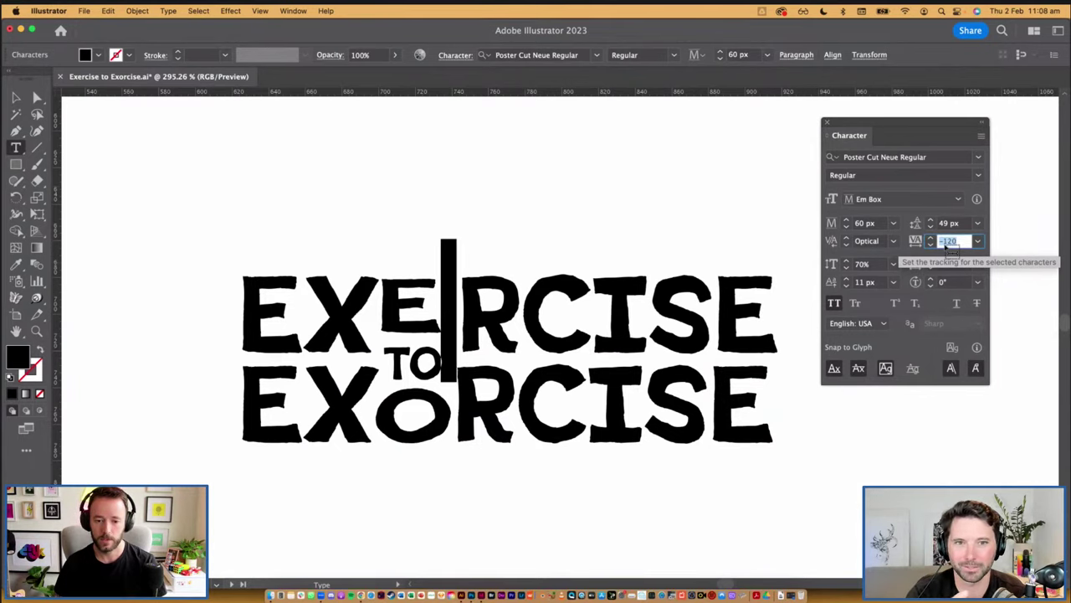
key(Down)
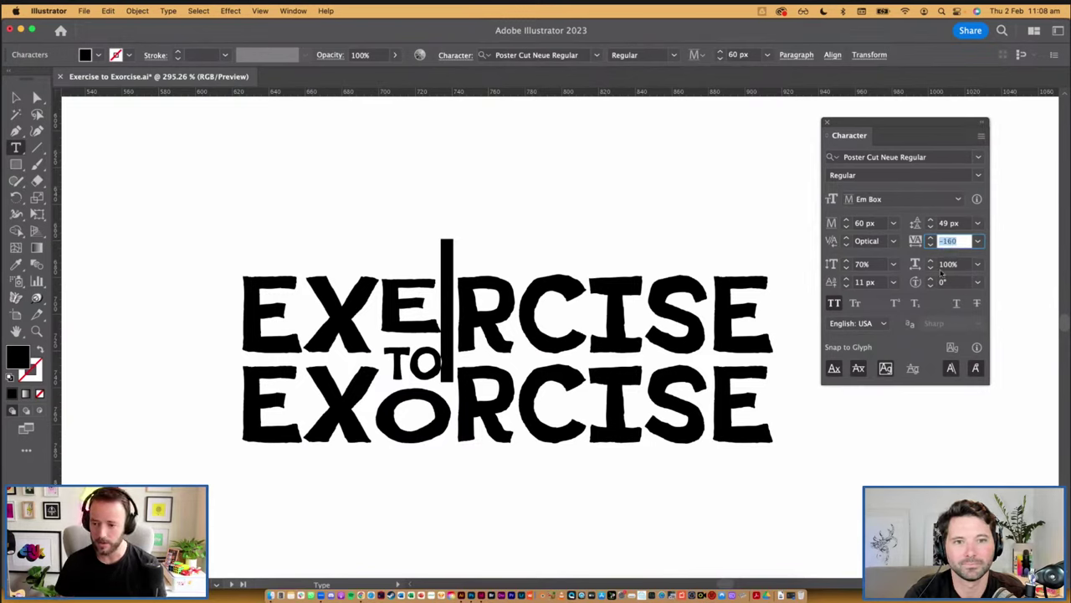
key(Return)
Try adding a second space before the R in EXERCISE, and remove it again
click(463, 365)
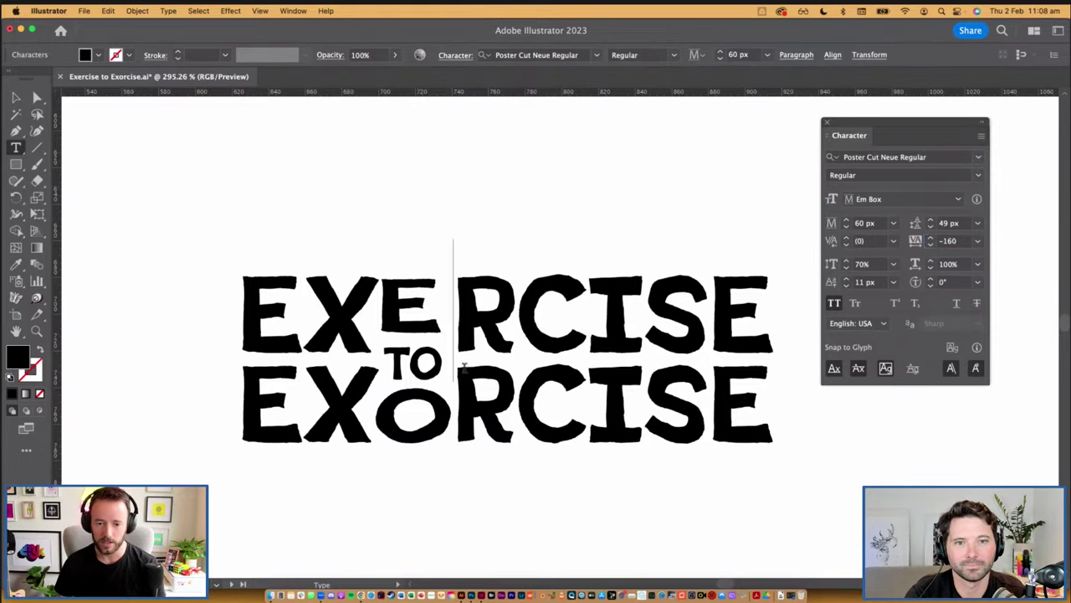
mouse_move(460, 315)
mouse_down()
mouse_move(437, 318)
mouse_move(464, 306)
mouse_up()
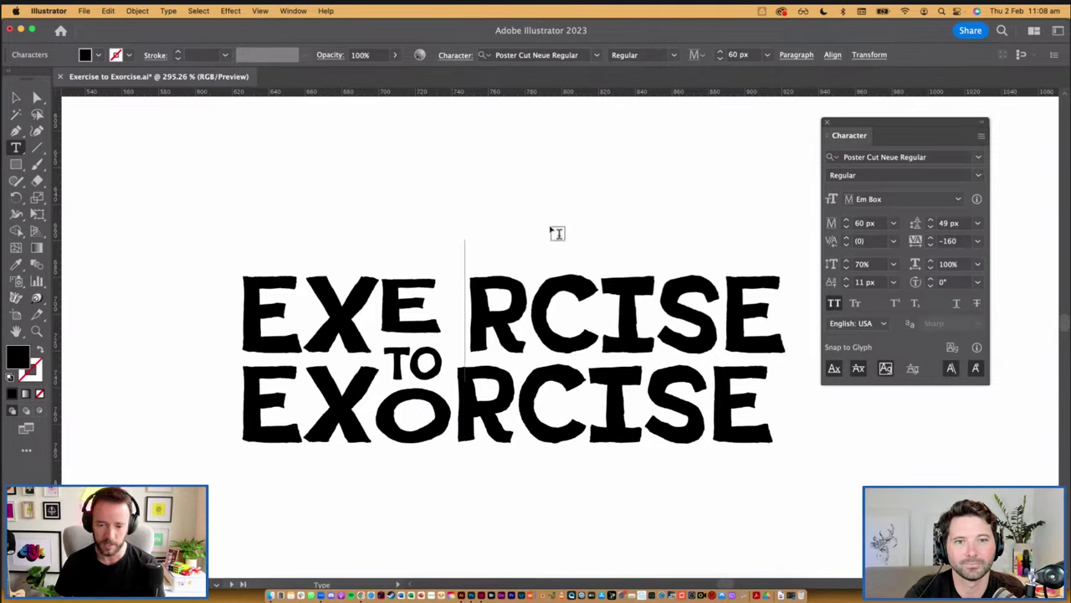
key(shift+Left)
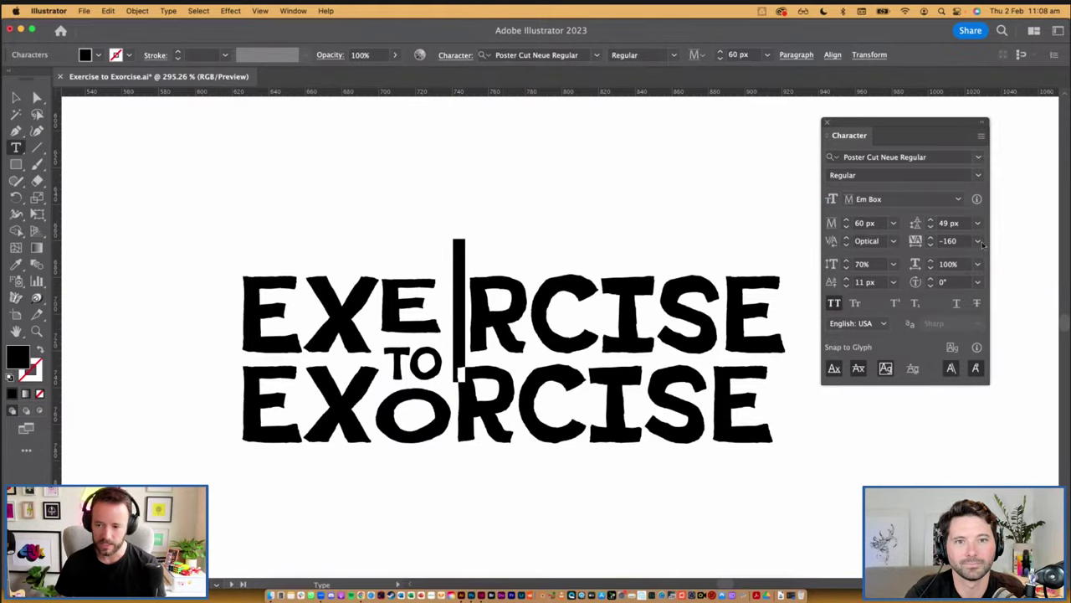
key(BackSpace)
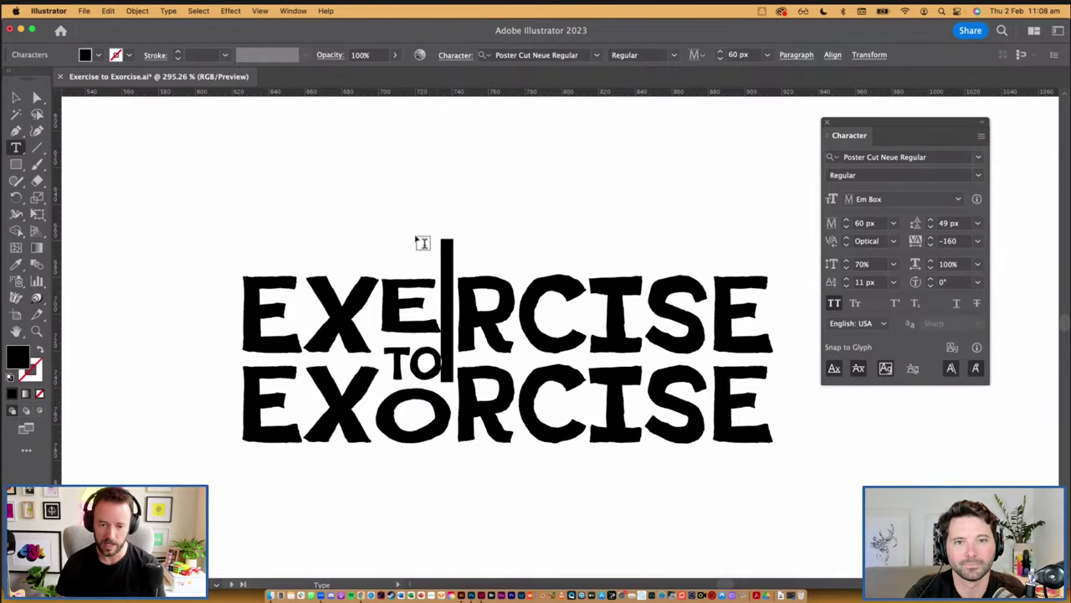
key(BackSpace)
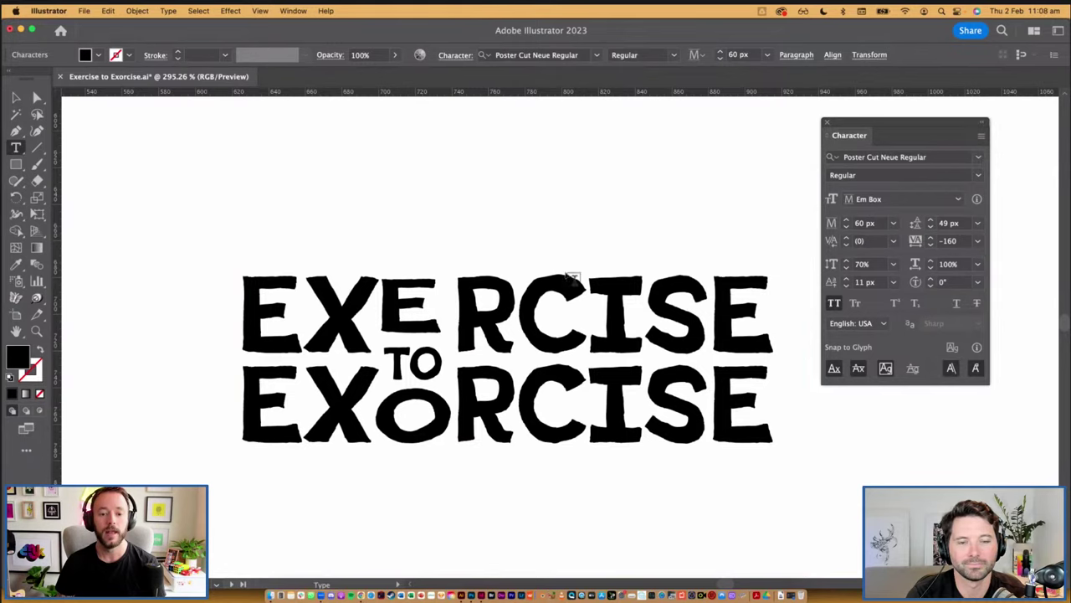
Set the horizontal scale of the raised E in EXERCISE to 113%
click(384, 314)
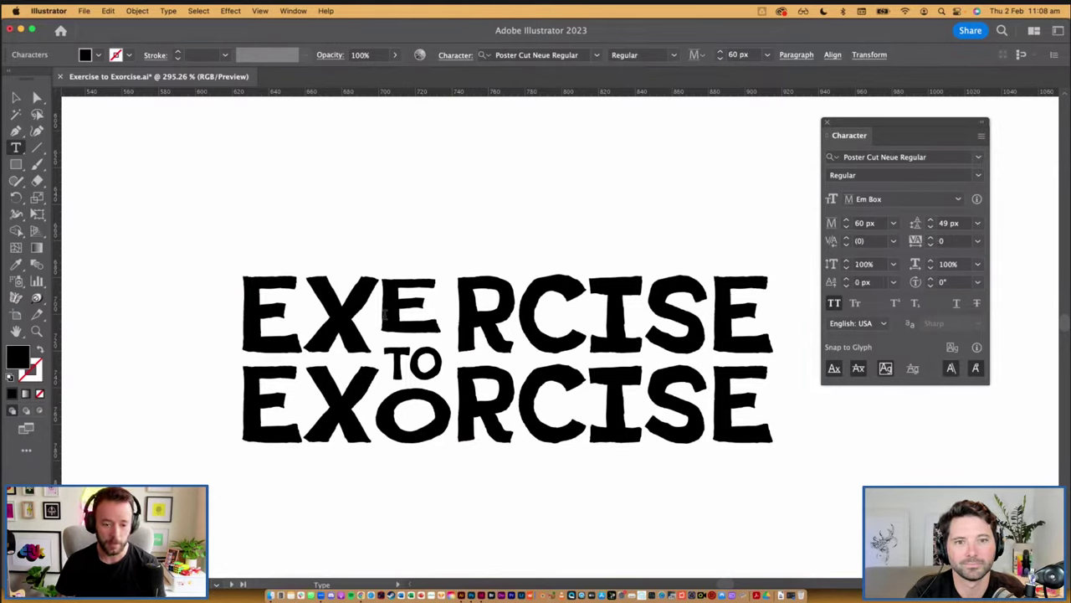
drag(384, 308, 411, 259)
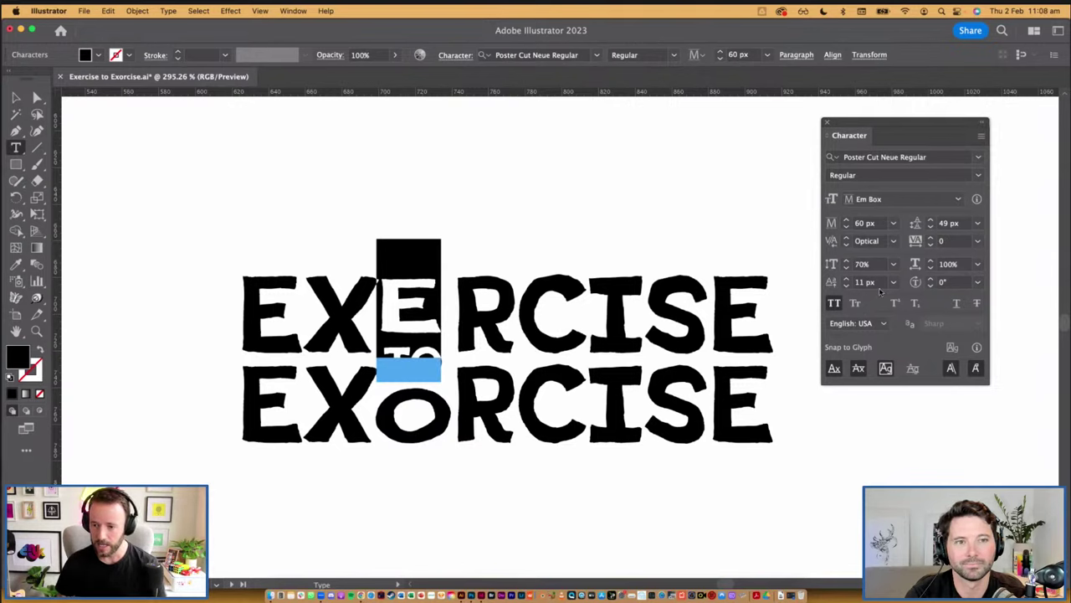
click(952, 265)
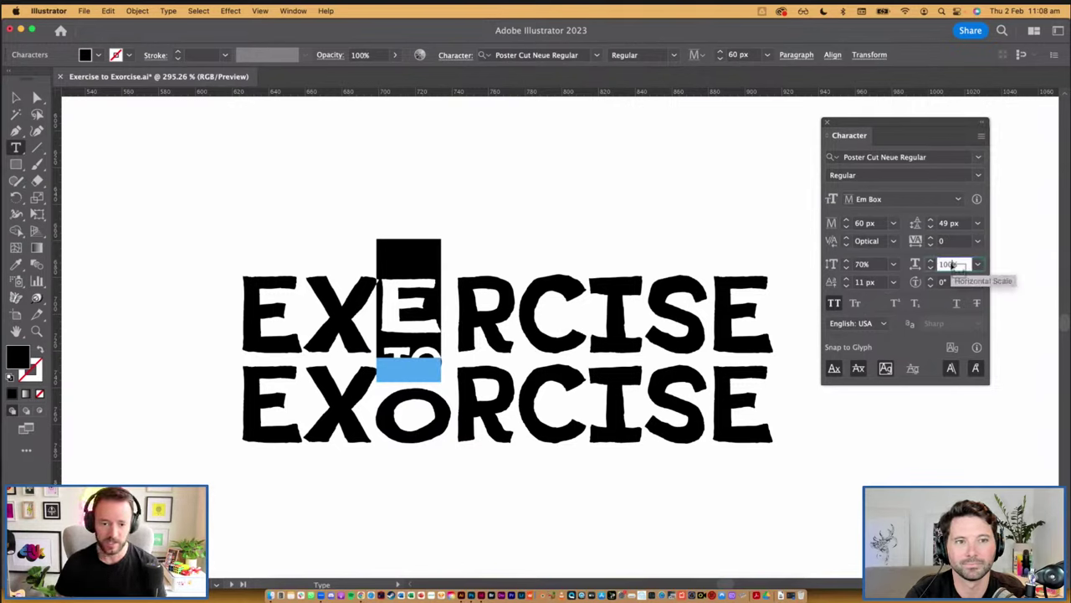
key(shift+Up)
key(Up)
key(Up)
key(Up)
key(Up)
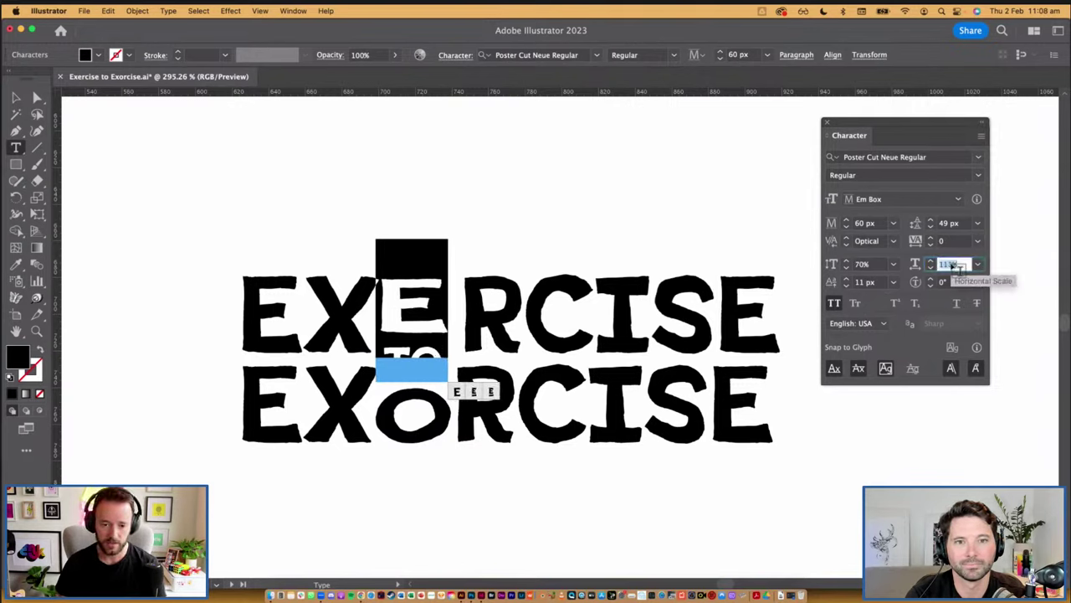
key(Down)
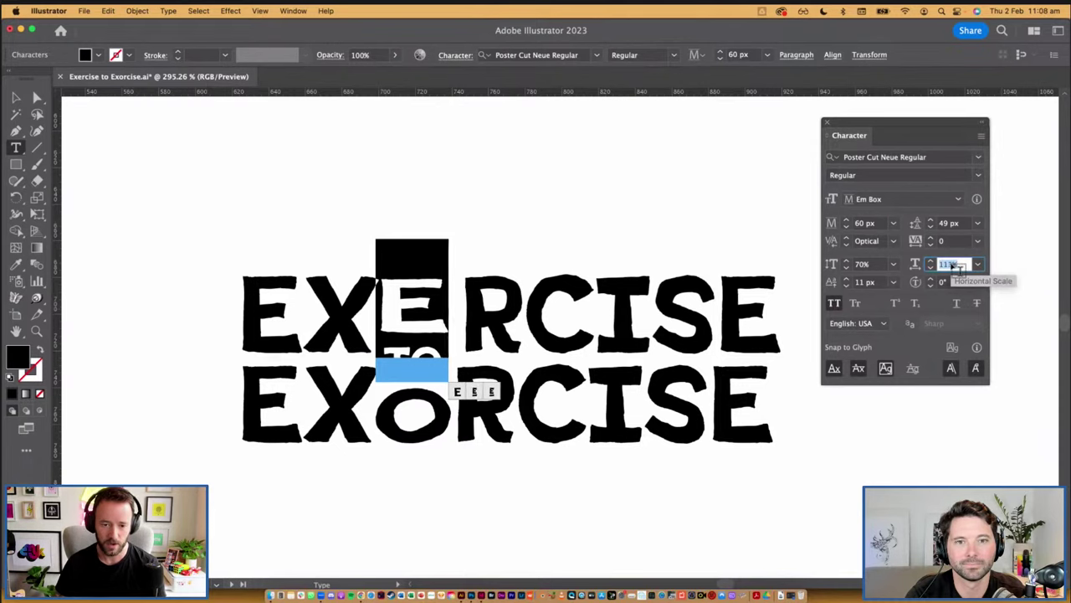
Set the tracking of the space between the raised E and the R in EXERCISE to -231 and finish text editing
click(450, 306)
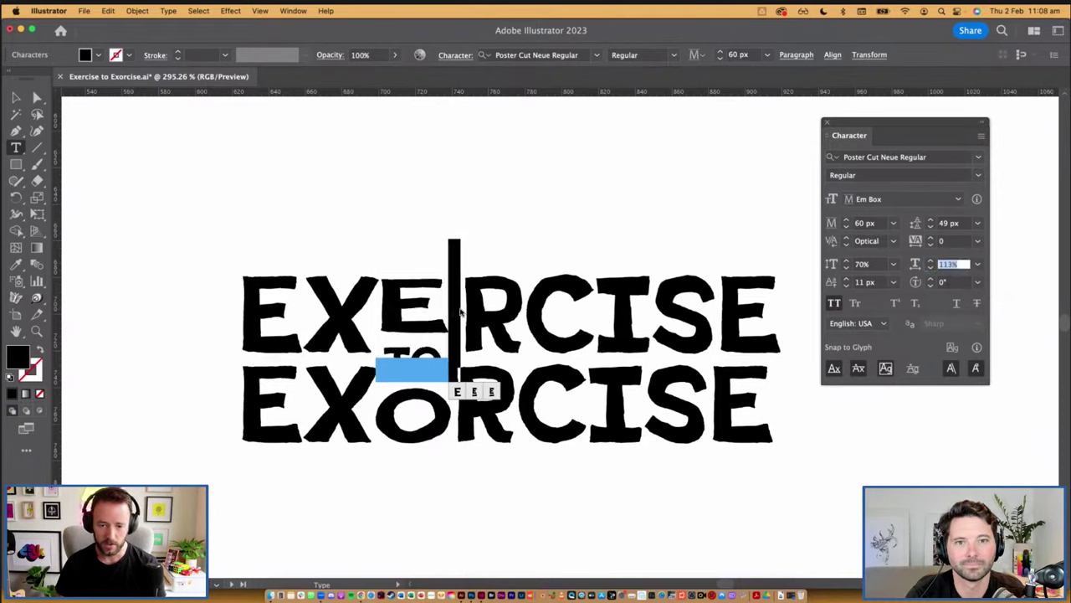
click(967, 244)
key(Down)
key(Down)
key(Down)
key(Down)
key(Down)
key(Down)
key(Down)
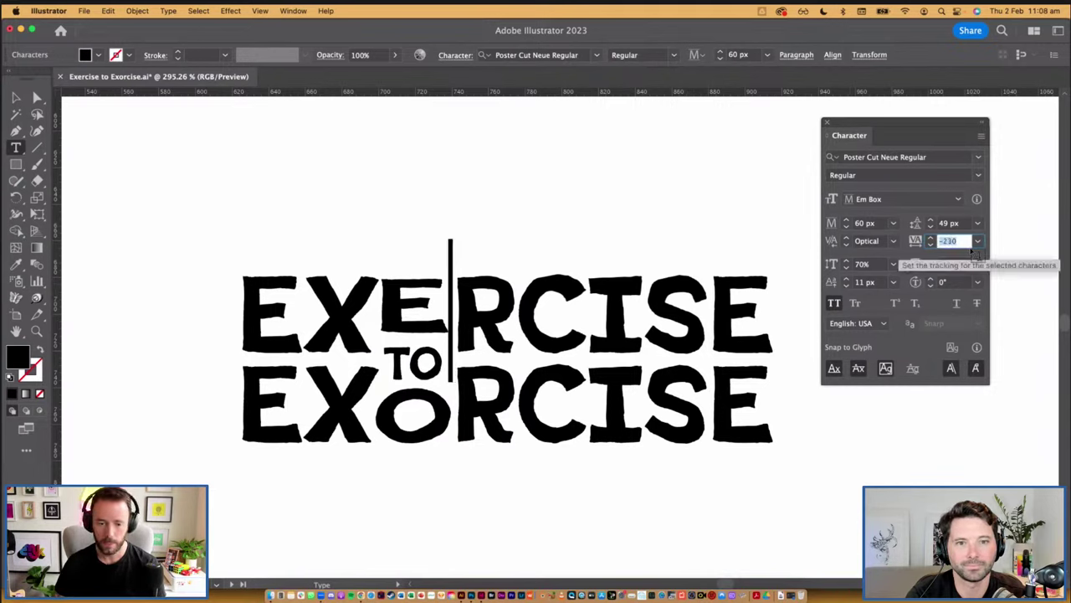
key(Down)
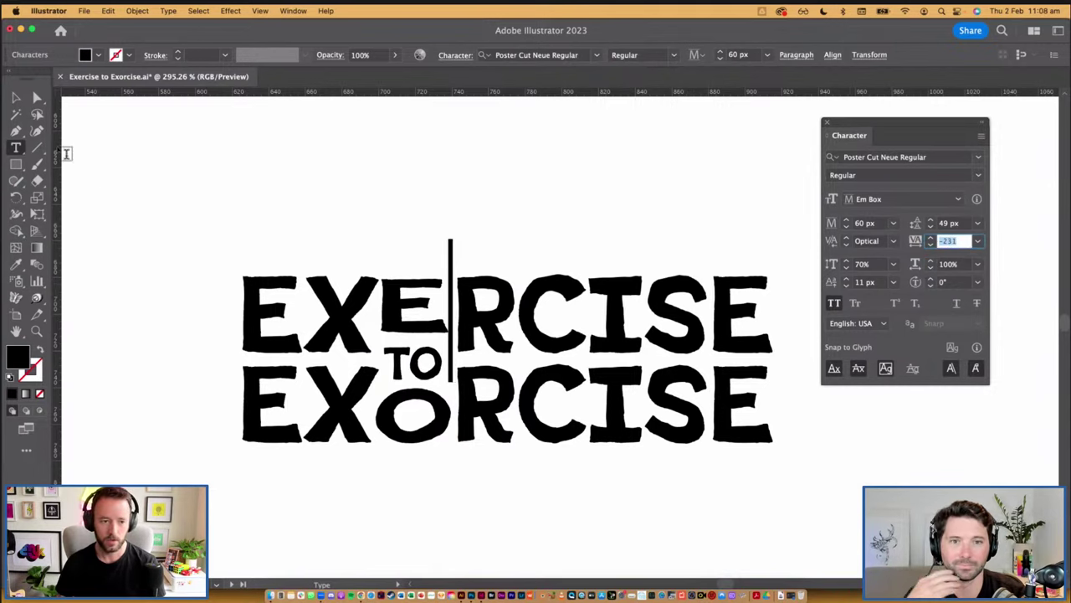
click(16, 98)
click(682, 165)
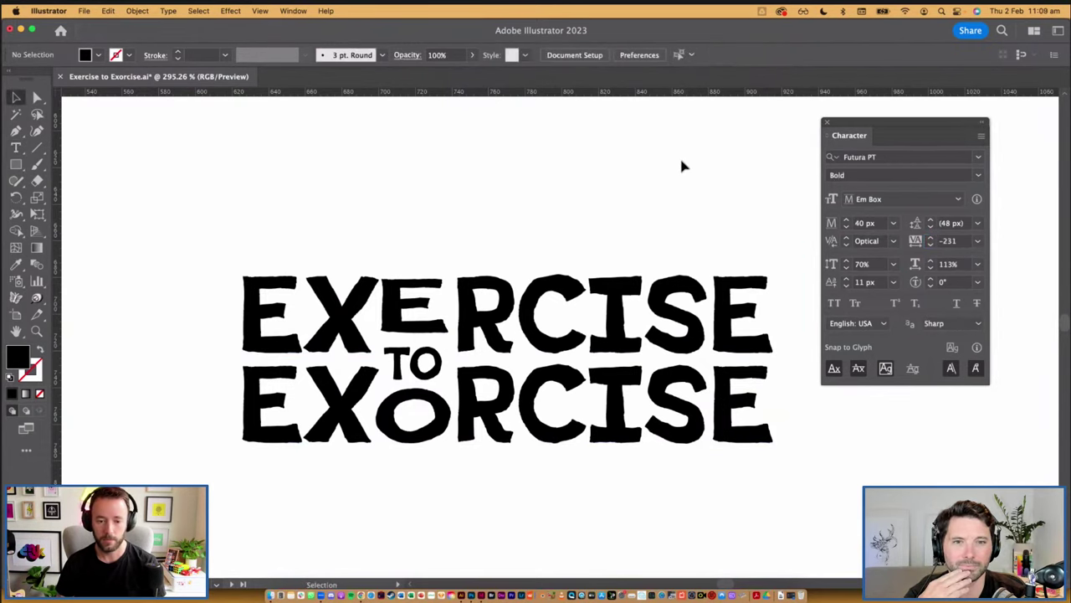
Shift the TO text slightly right to center it between the shortened E and O
click(422, 374)
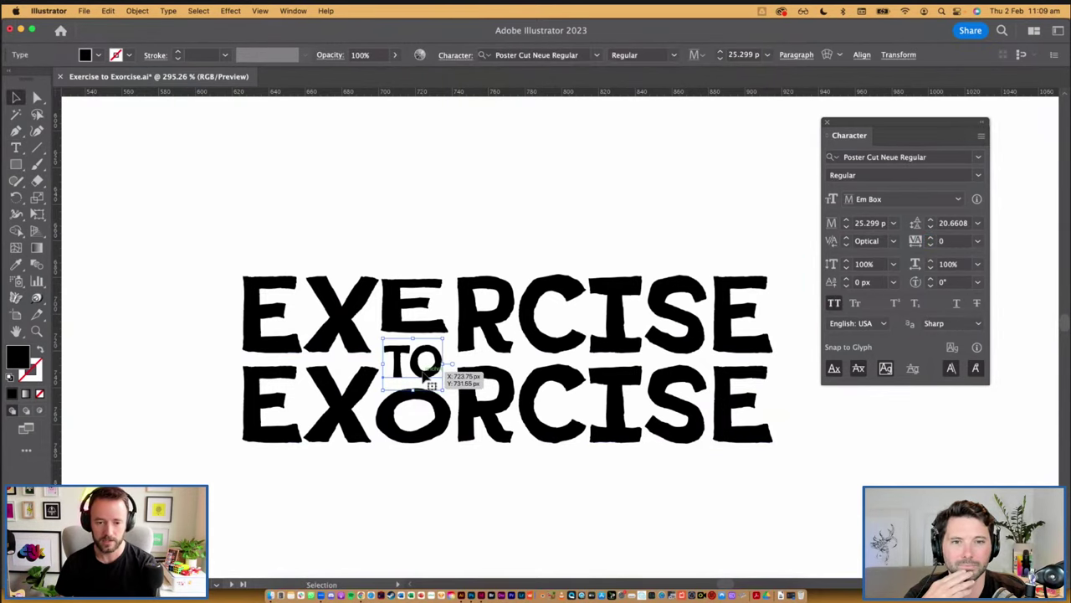
drag(425, 378, 427, 379)
click(473, 252)
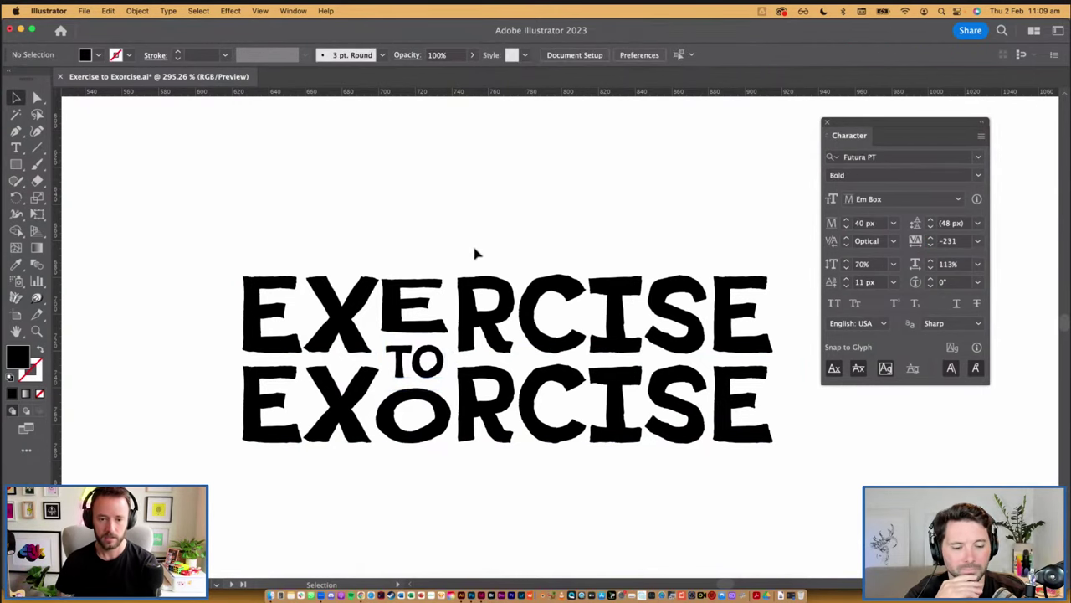
Close the Character panel and move the kettlebell to the left of the stacked title lockup
scroll(544, 301, down, 5)
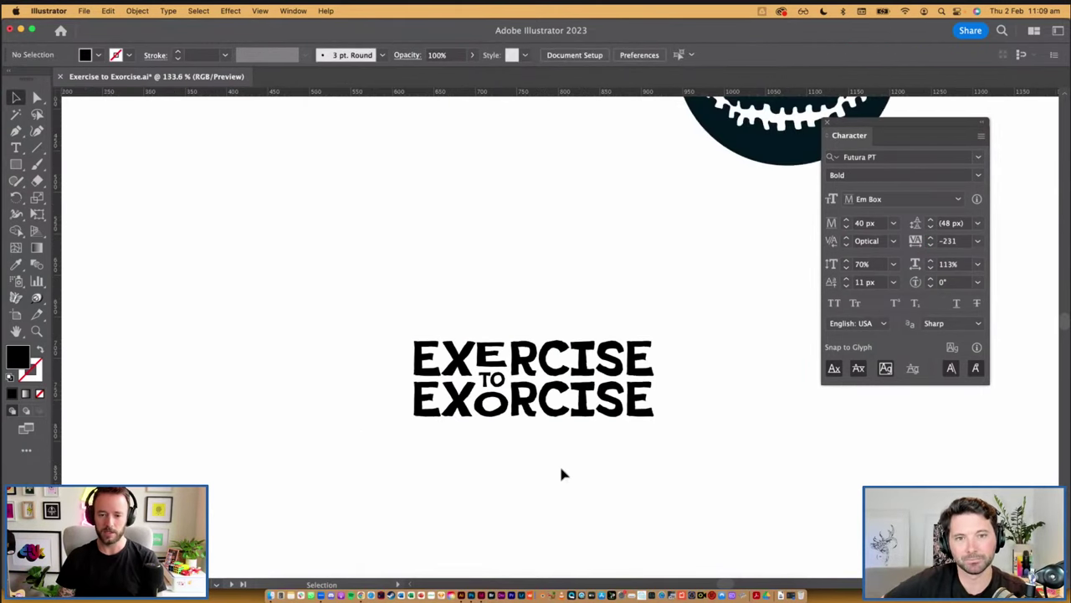
scroll(561, 474, down, 2)
drag(685, 322, 671, 359)
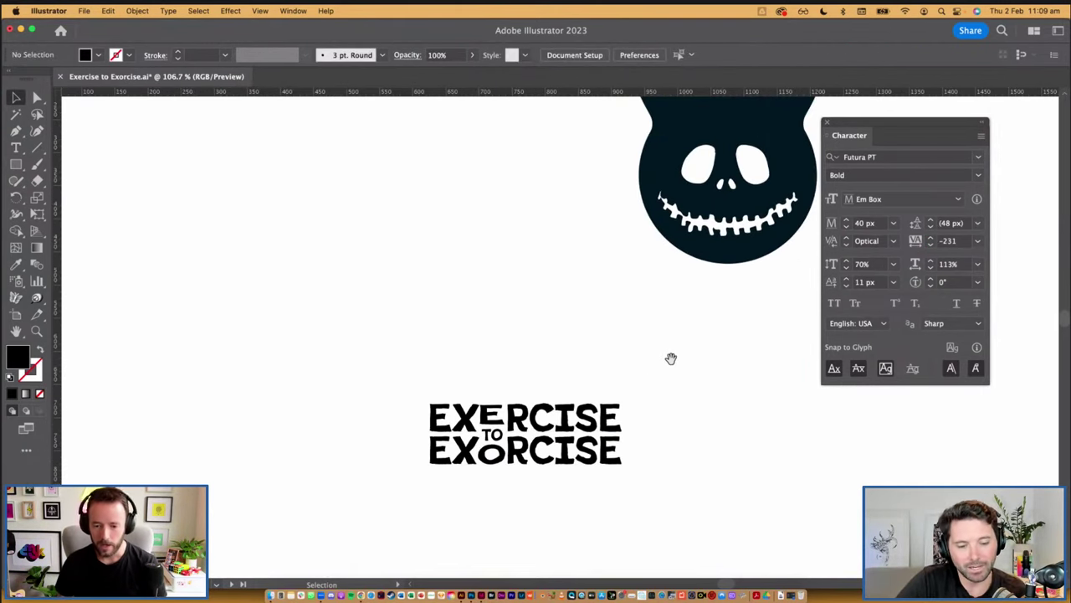
click(827, 122)
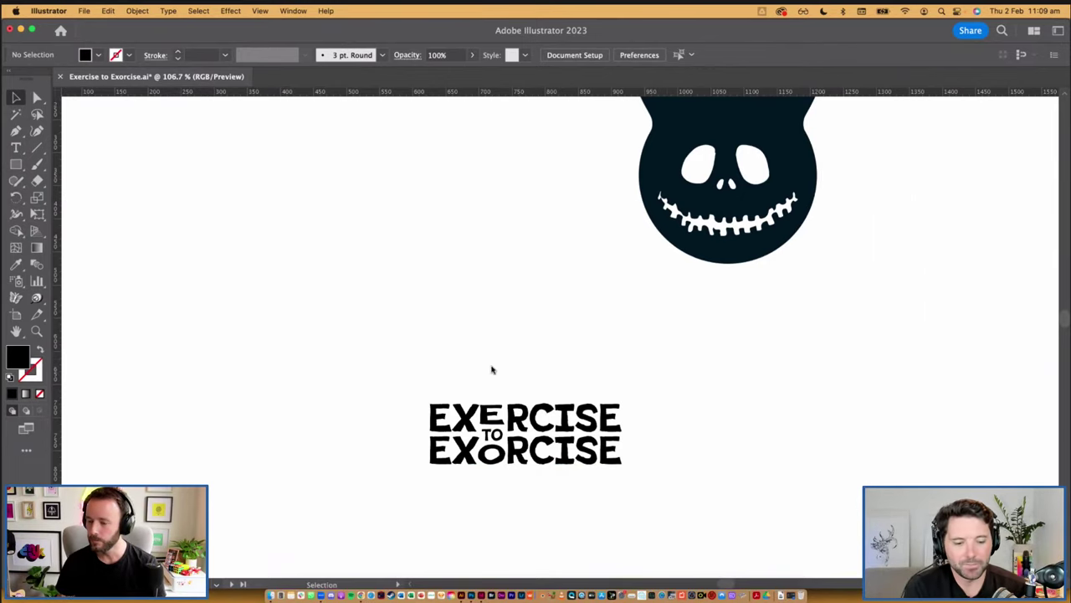
scroll(564, 369, down, 4)
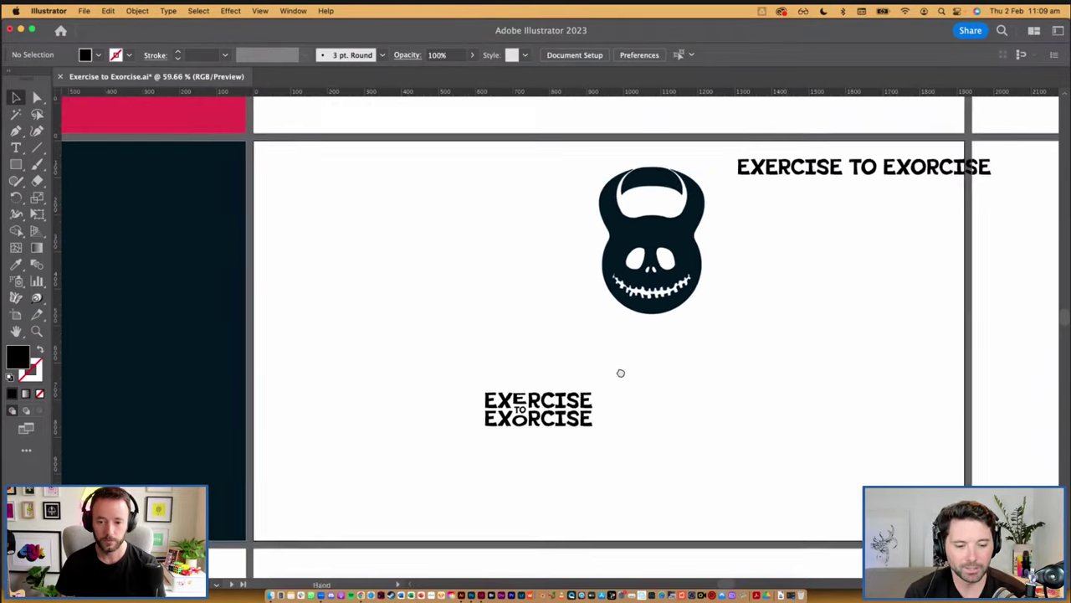
drag(621, 374, 605, 382)
drag(655, 243, 374, 307)
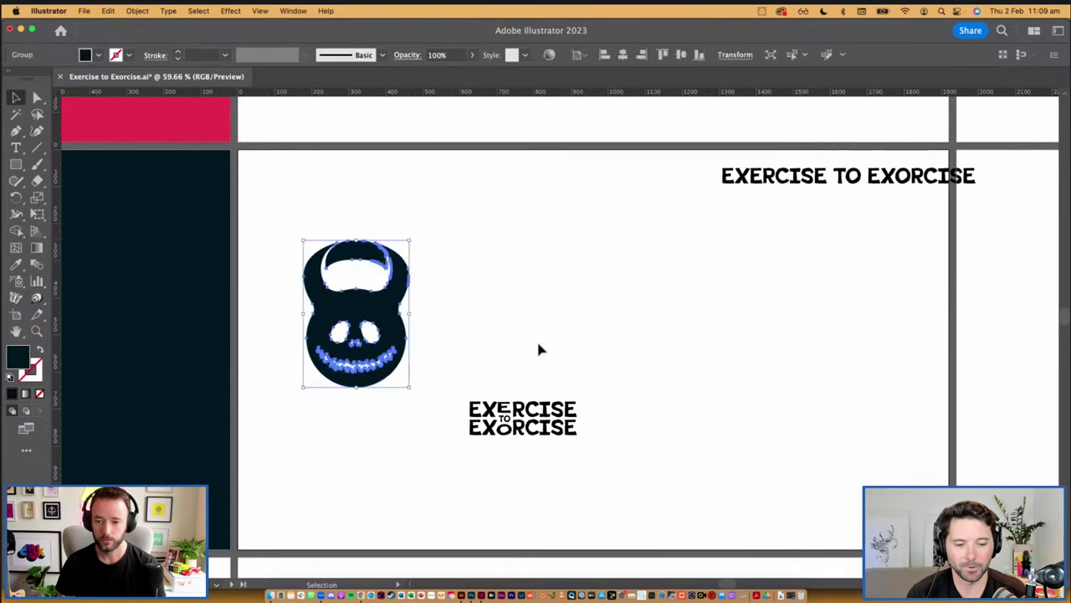
Duplicate the whole live-text lockup and place the copy below the single-line title as a backup
drag(455, 371, 624, 462)
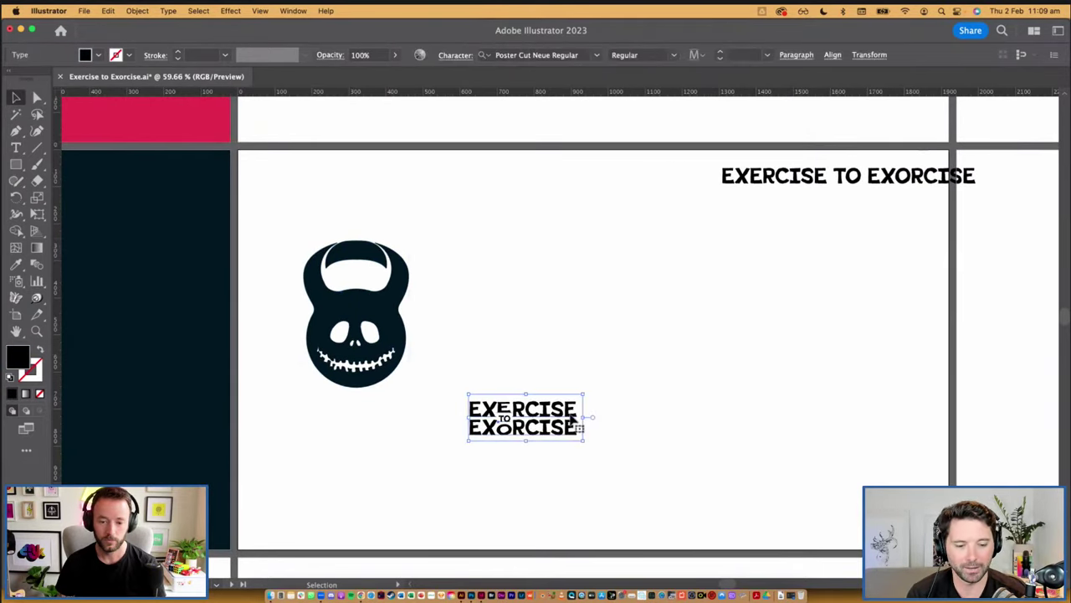
drag(575, 421, 879, 245)
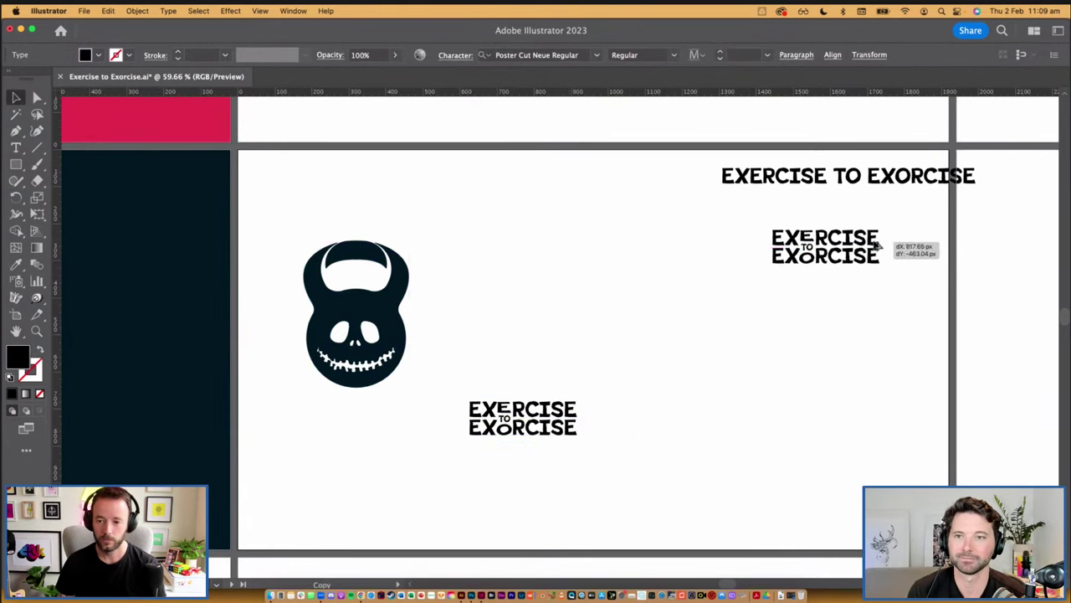
click(636, 406)
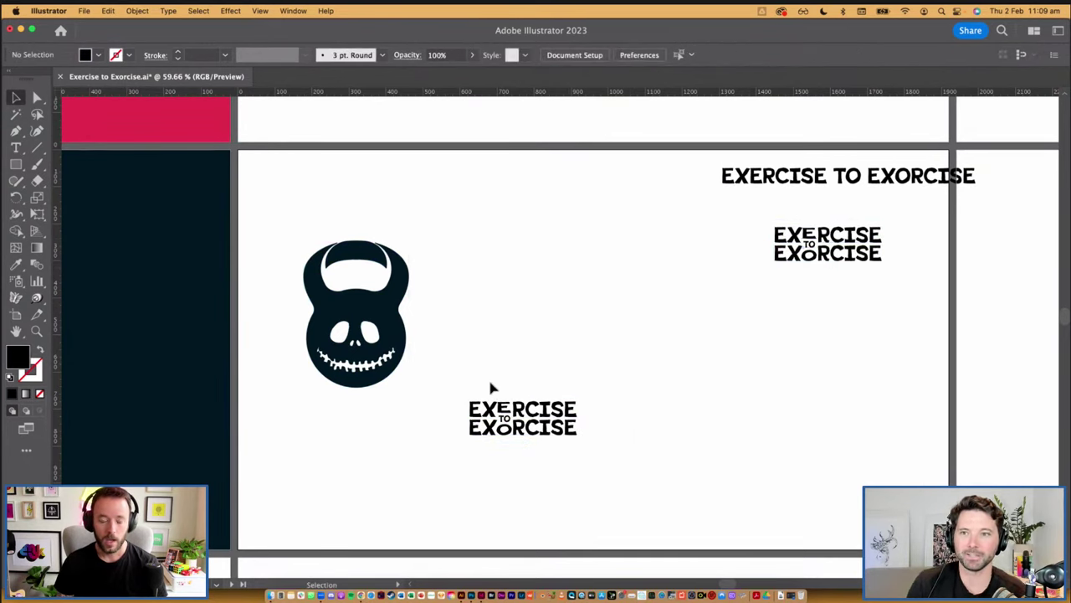
Convert the text of the original EXERCISE TO EXORCISE lockup to outlines
click(485, 452)
scroll(590, 359, up, 1)
click(589, 359)
drag(584, 334, 581, 404)
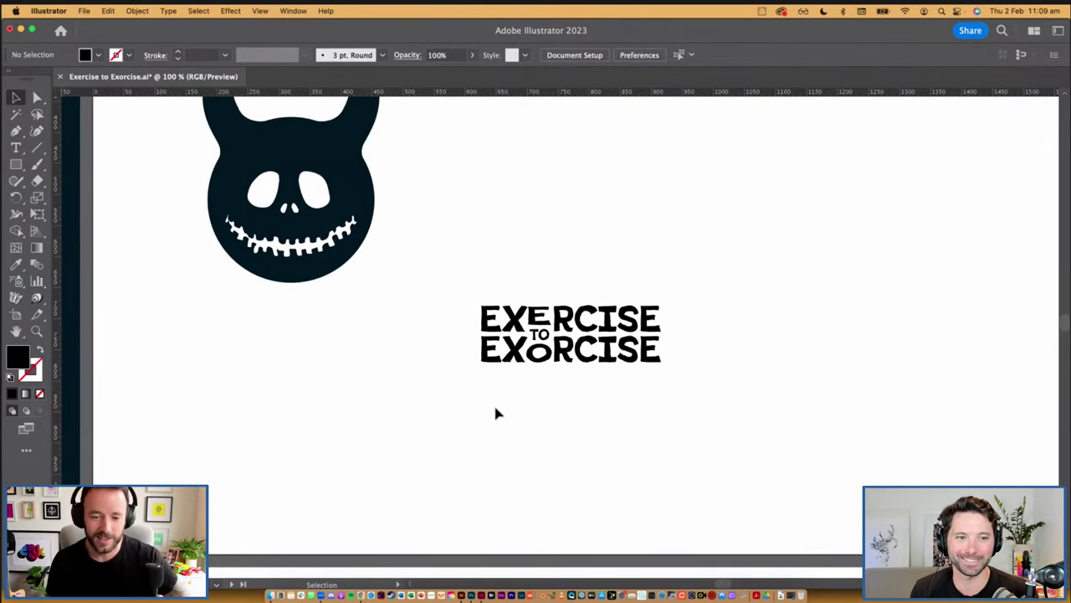
drag(469, 396, 691, 268)
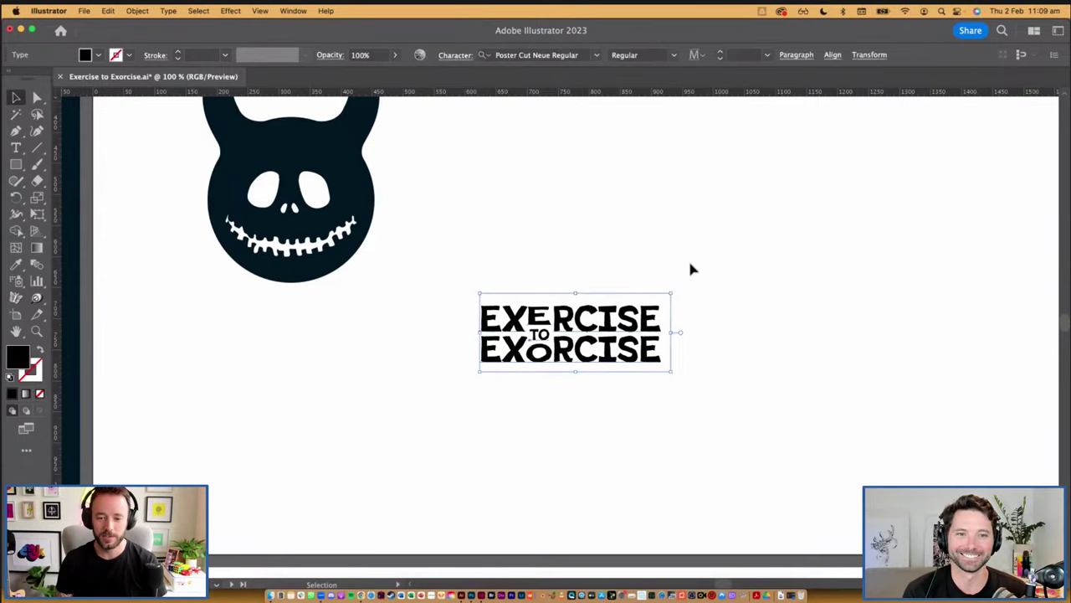
key(shift+super+o)
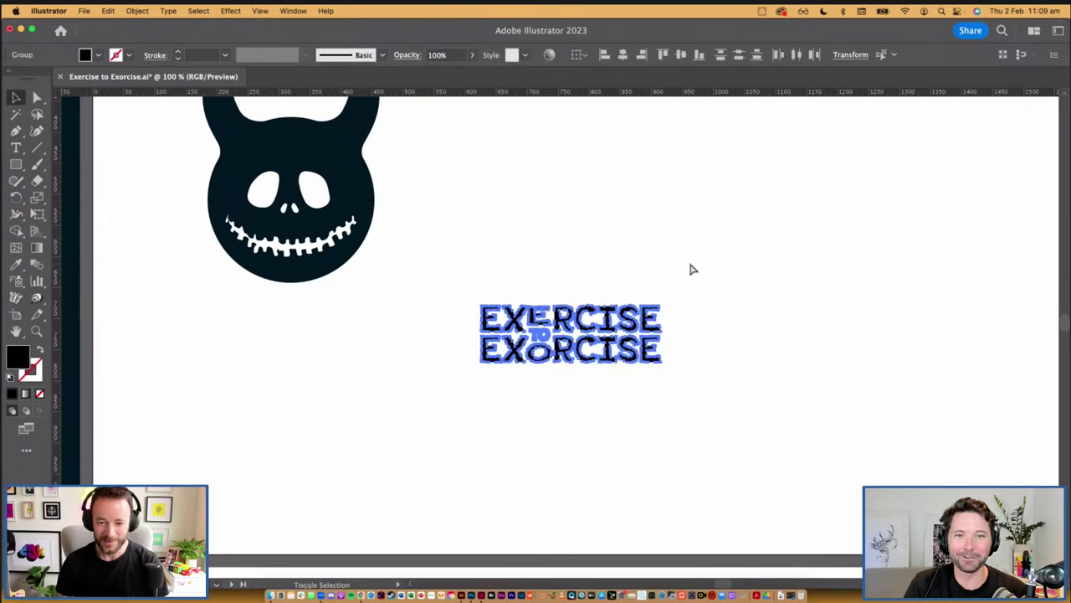
click(668, 265)
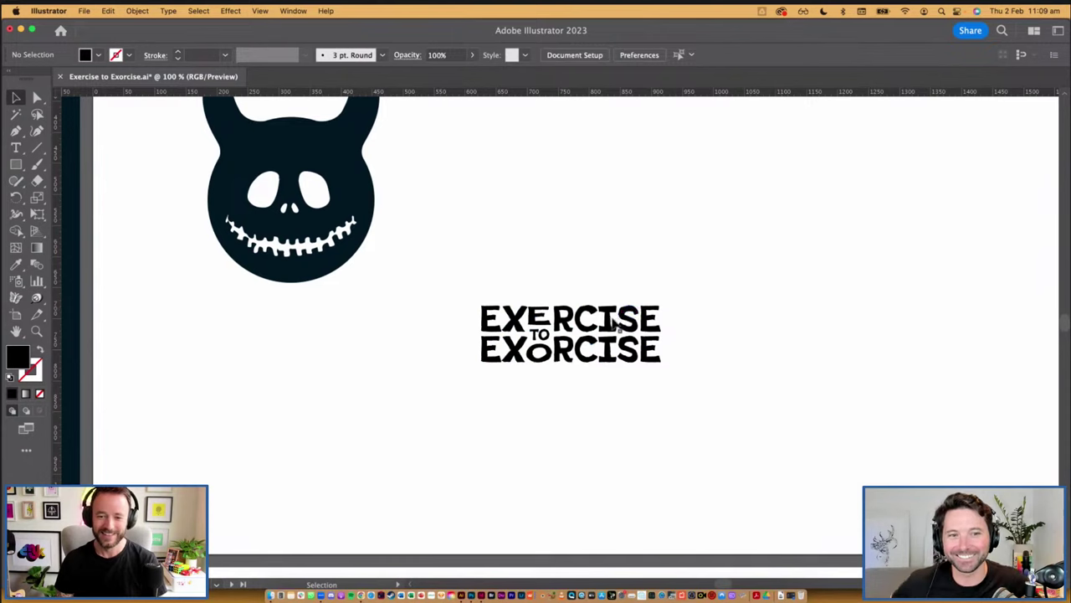
click(632, 322)
click(686, 271)
Move the outlined lockup up beside the kettlebell and recolor it with the kettlebell's dark navy fill
drag(831, 241, 419, 395)
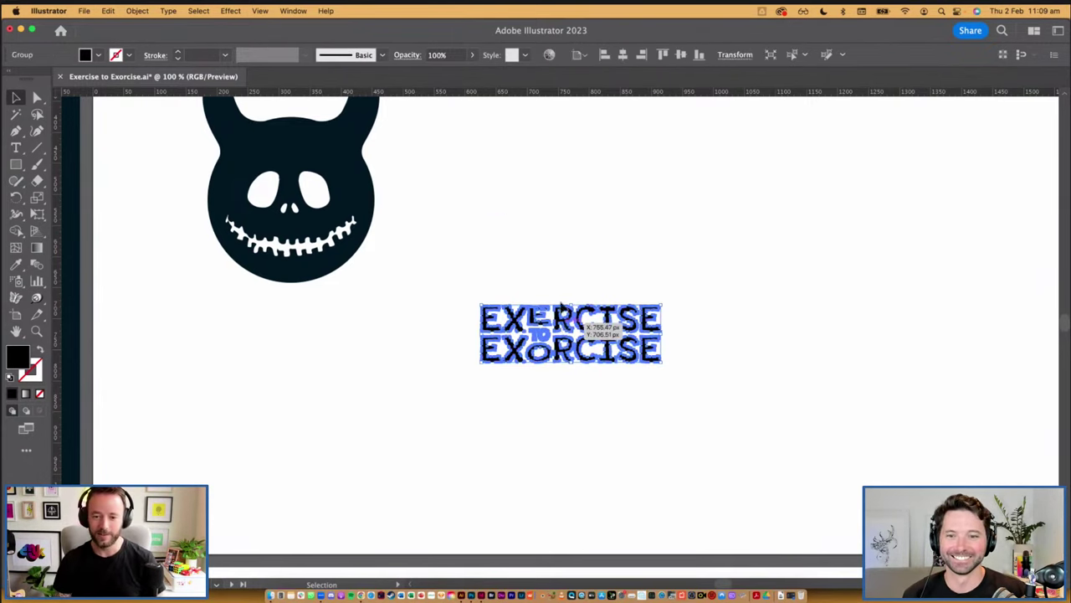
drag(562, 318, 562, 234)
scroll(562, 394, up, 3)
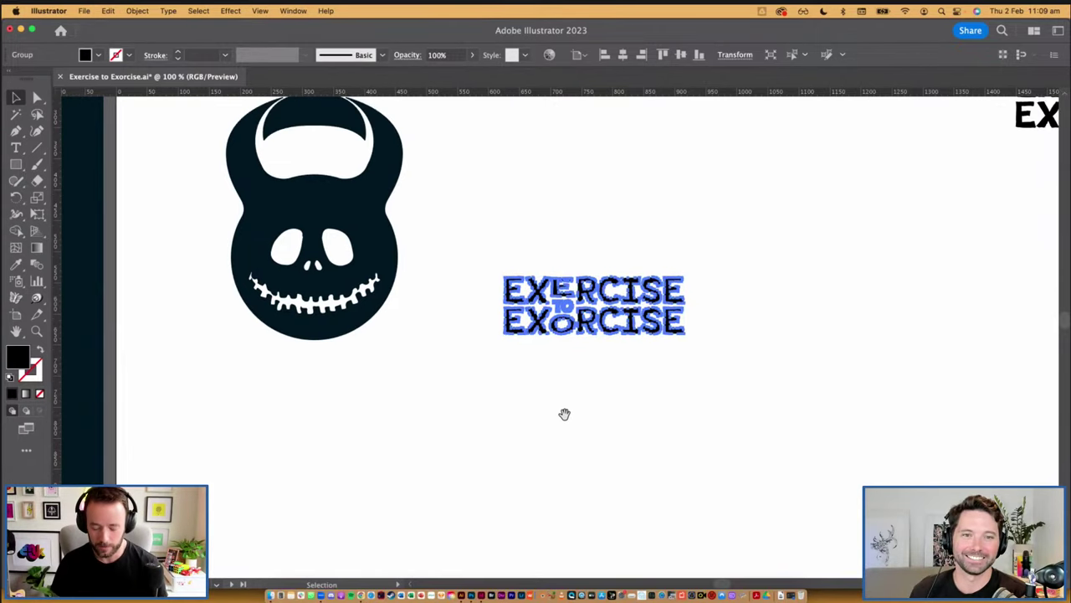
key(i)
key(v)
click(528, 239)
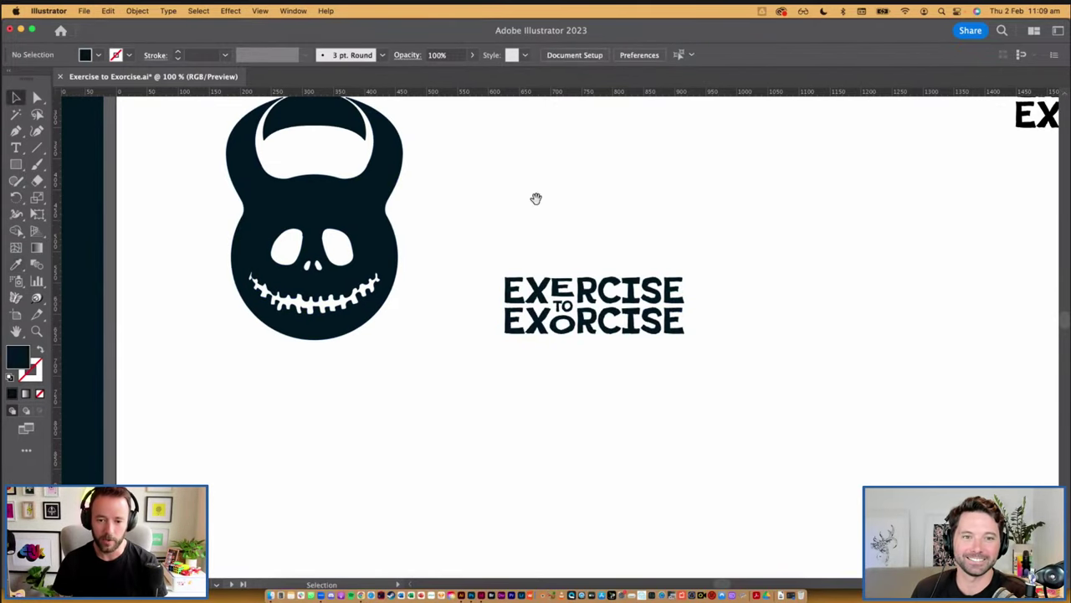
Scale the kettlebell down proportionally to about half size and place the lockup close to its right side, vertically centered
scroll(536, 198, up, 3)
drag(404, 283, 467, 276)
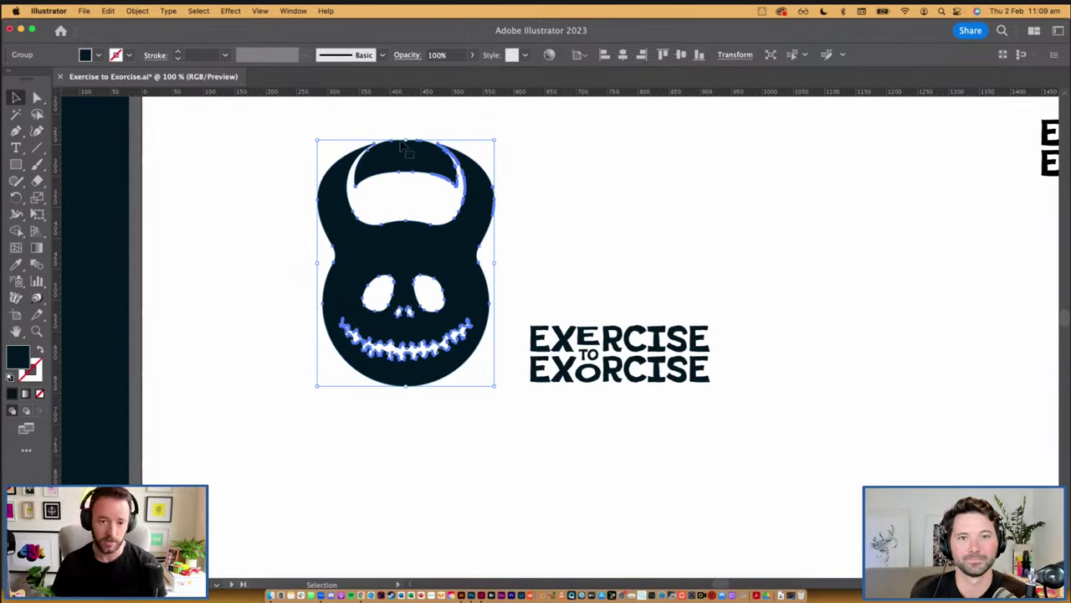
drag(406, 139, 403, 257)
click(473, 249)
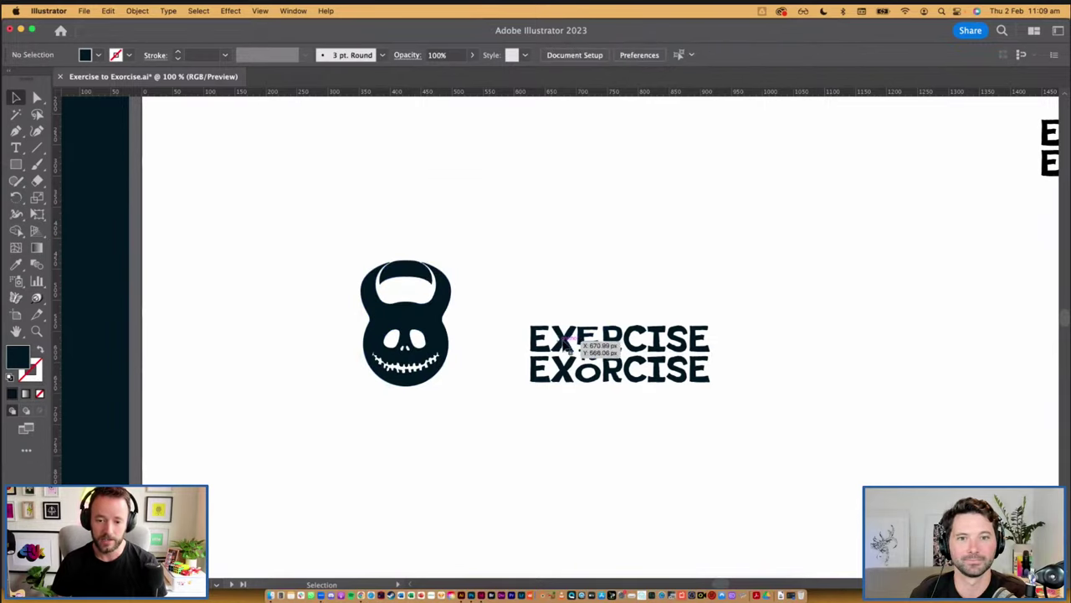
drag(558, 341, 513, 321)
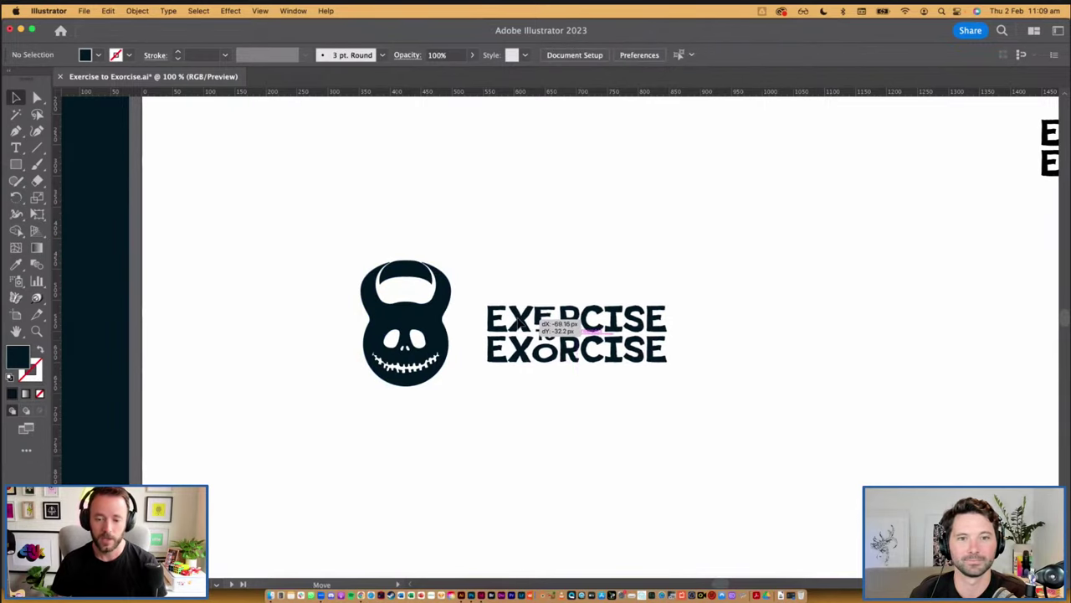
drag(565, 274, 563, 269)
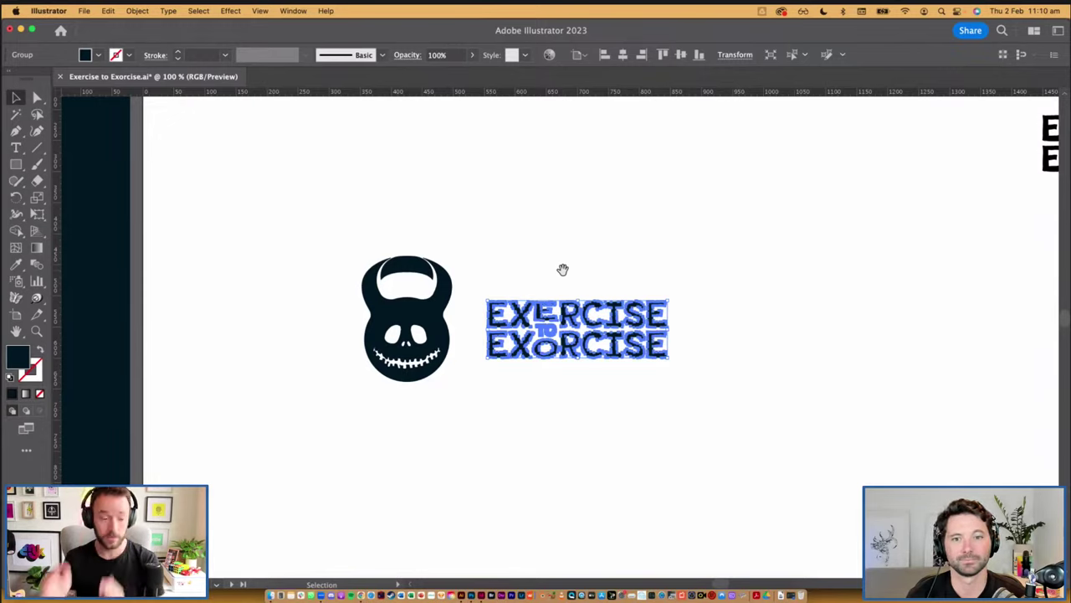
Move the kettlebell above the lockup, near its left edge
click(480, 311)
drag(384, 354, 552, 238)
drag(575, 235, 548, 231)
key(z)
drag(711, 390, 755, 423)
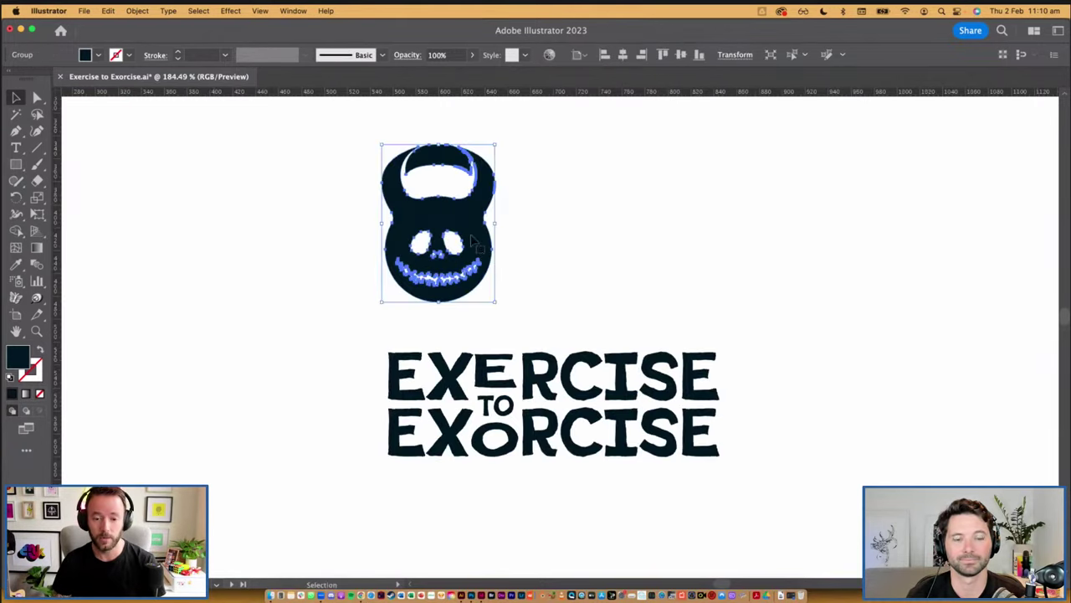
Duplicate the kettlebell twice to the right to form a touching row of three above the lockup
drag(468, 238, 583, 240)
key(a)
key(super+d)
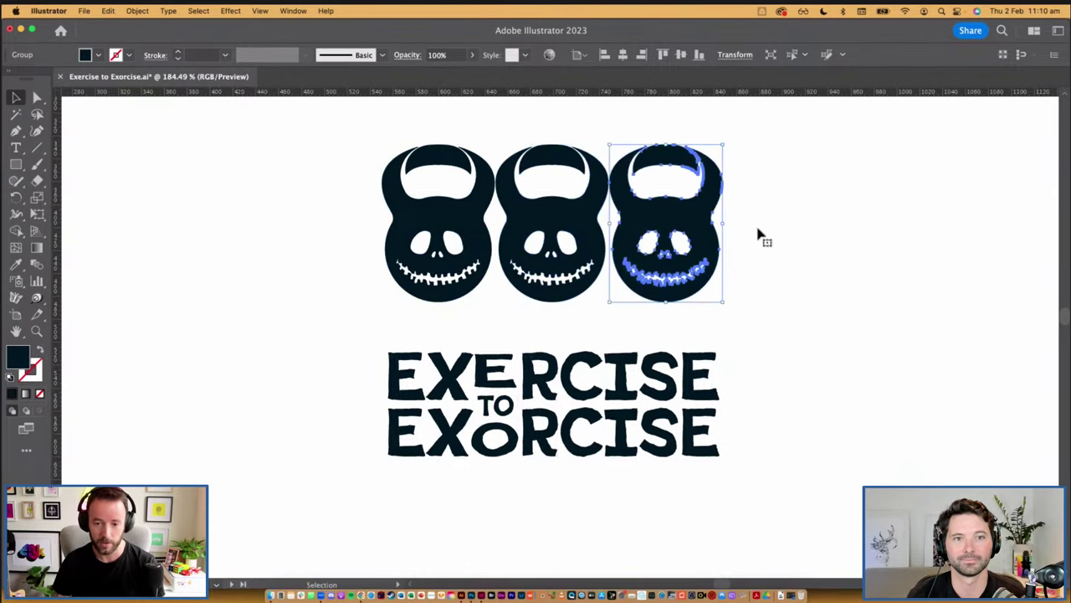
click(759, 233)
Widen the lockup on both sides so its edges match the width of the kettlebell row
click(398, 359)
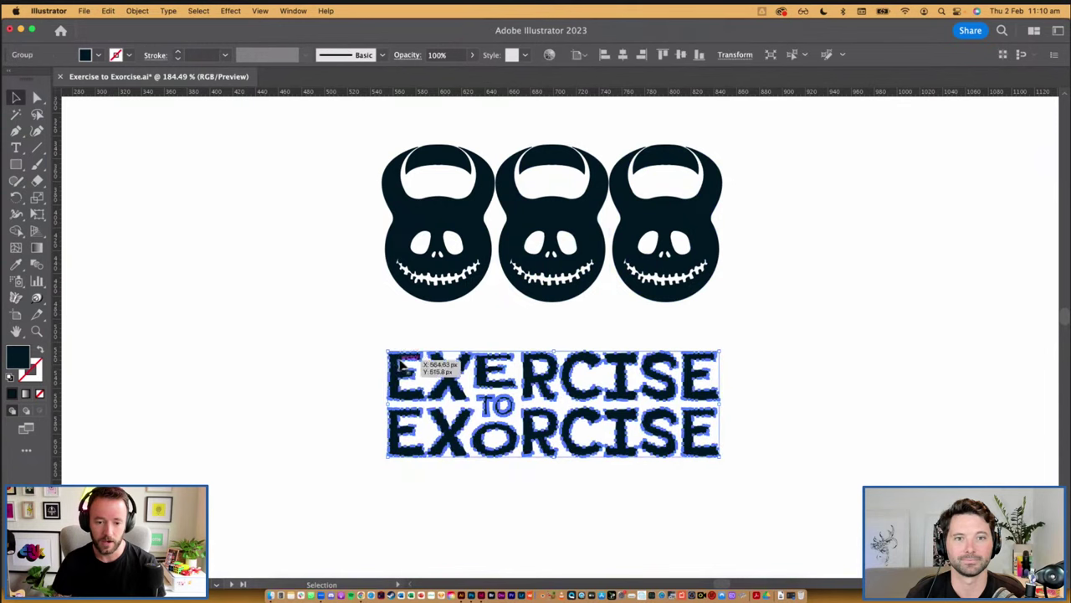
drag(391, 403, 380, 405)
drag(720, 404, 725, 407)
click(761, 356)
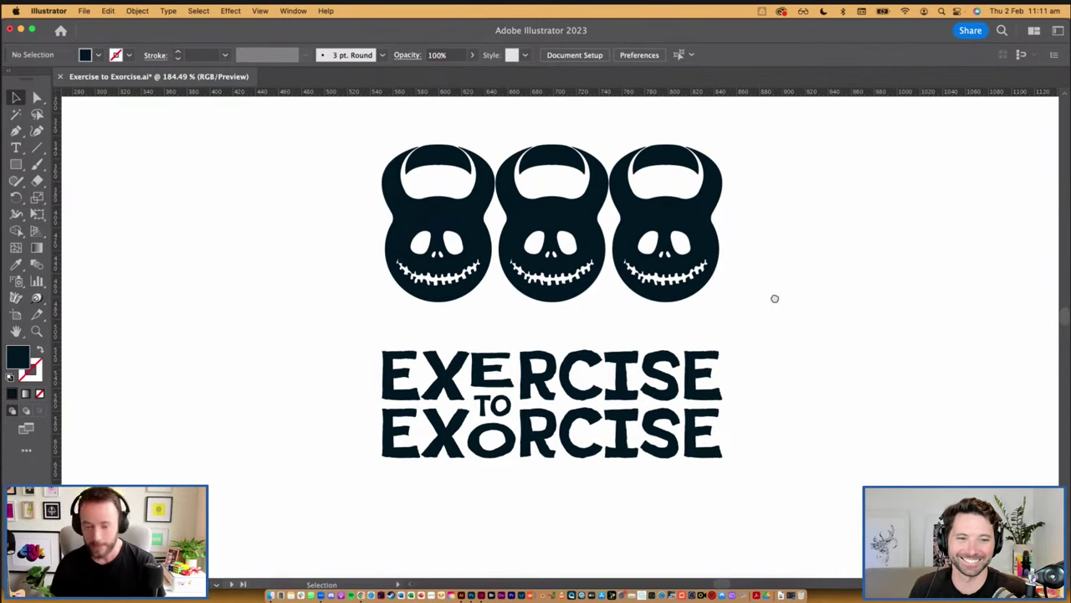
drag(772, 298, 759, 292)
scroll(685, 318, down, 3)
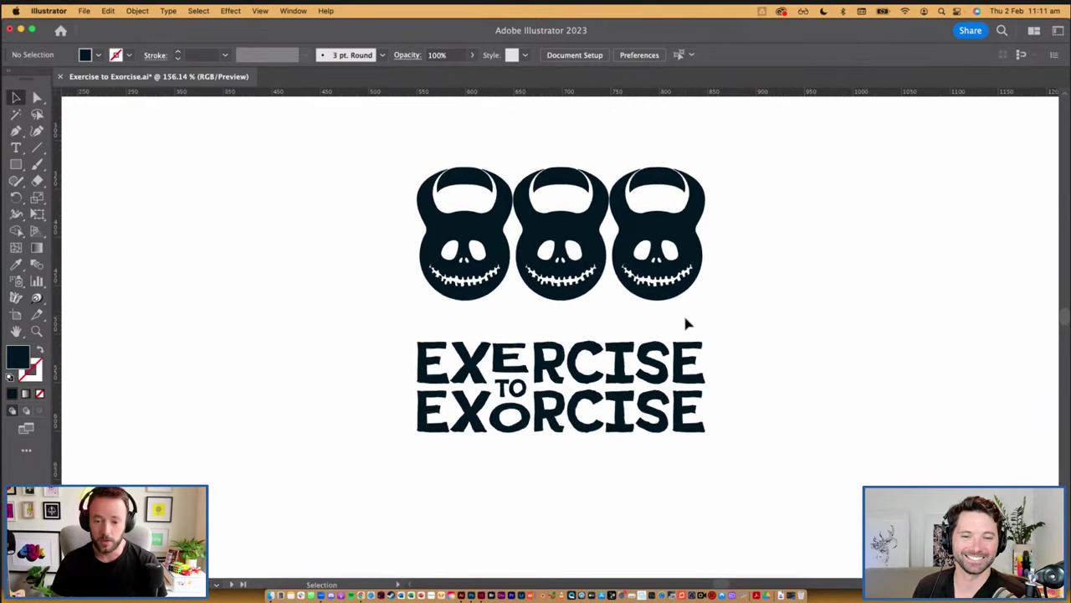
Set the opacity of the two outer kettlebells in the row to 50%
drag(743, 257, 725, 286)
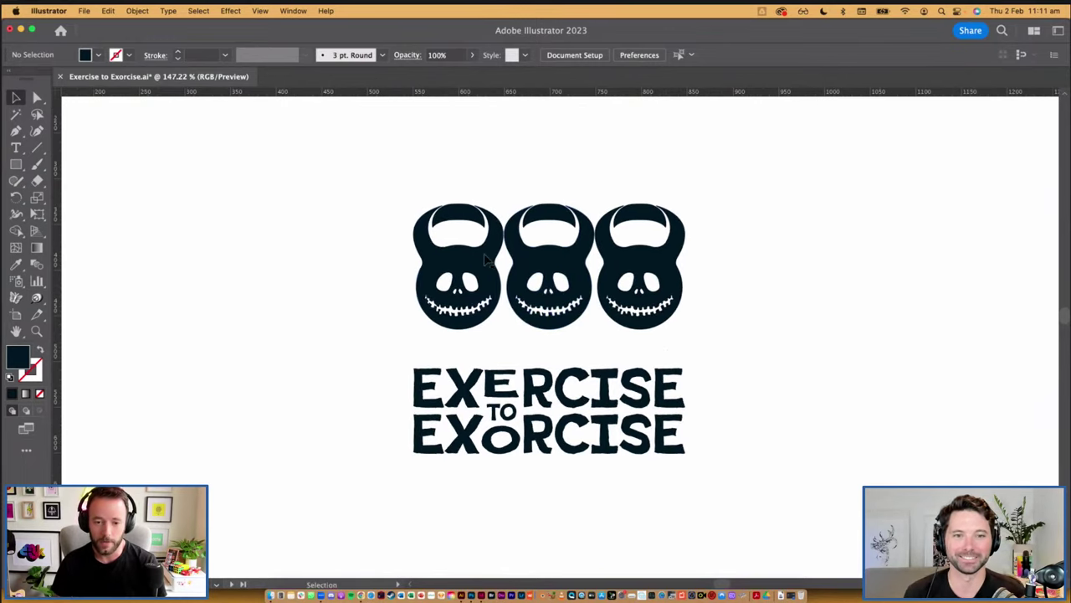
click(490, 260)
shift+click(674, 266)
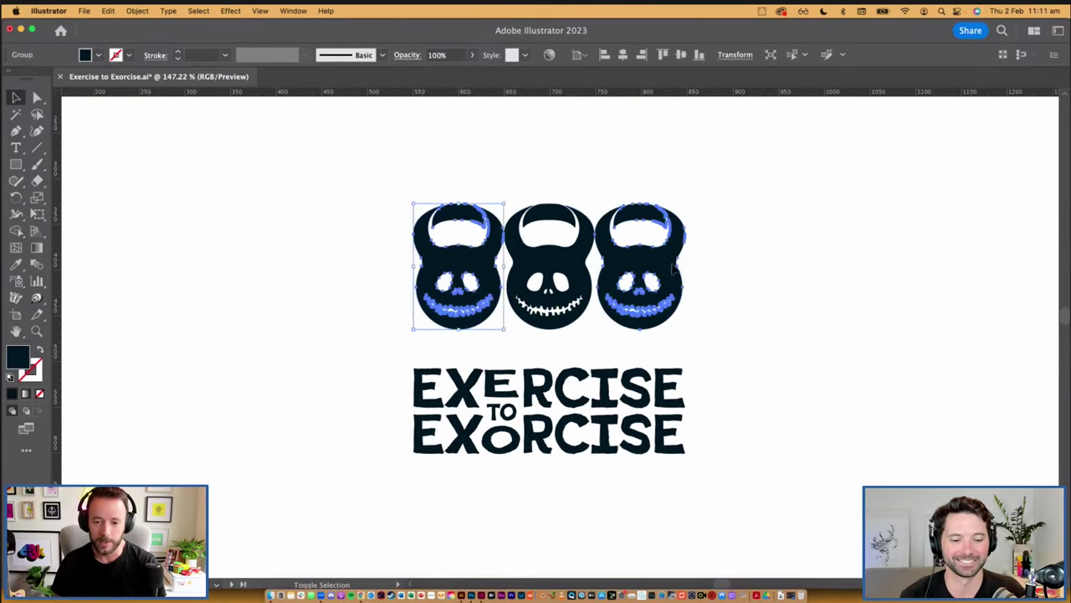
click(447, 55)
text(50)
key(Return)
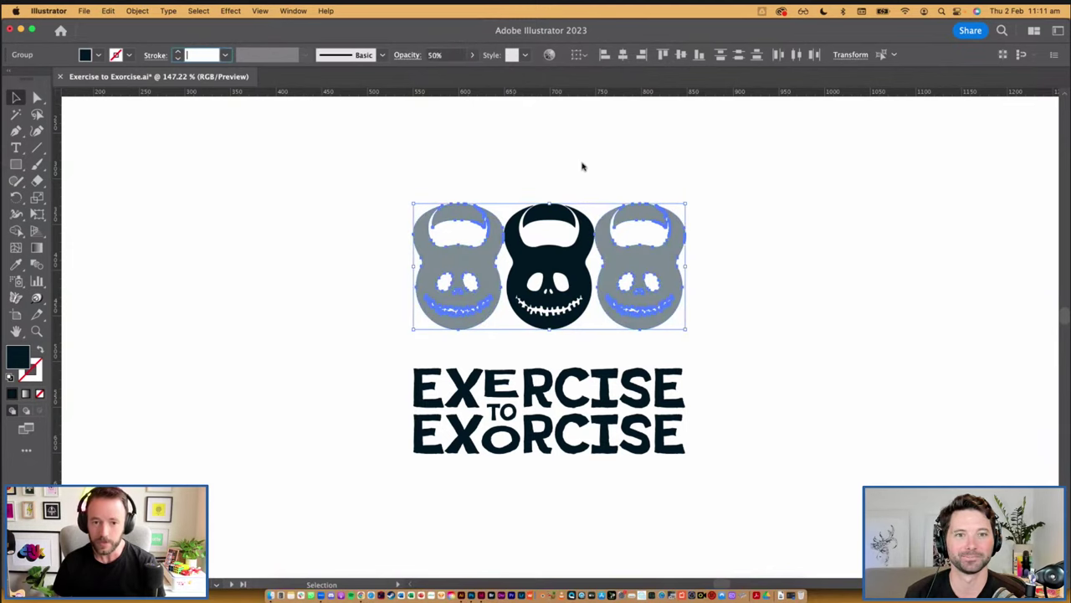
click(623, 170)
Move the stacked title lockup up, closer to the kettlebell row
super+click(566, 357)
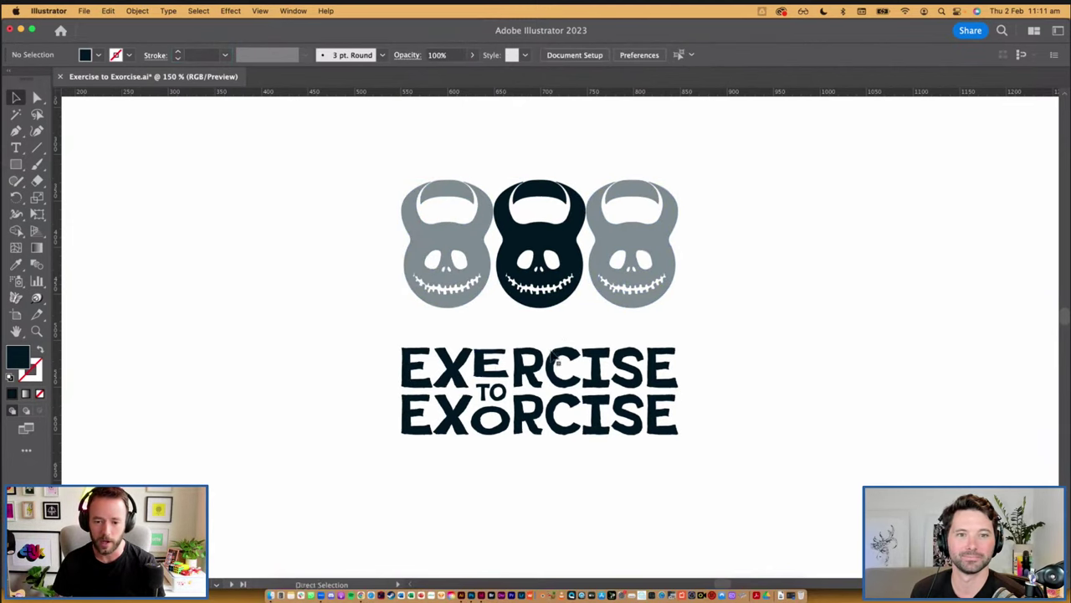
click(447, 362)
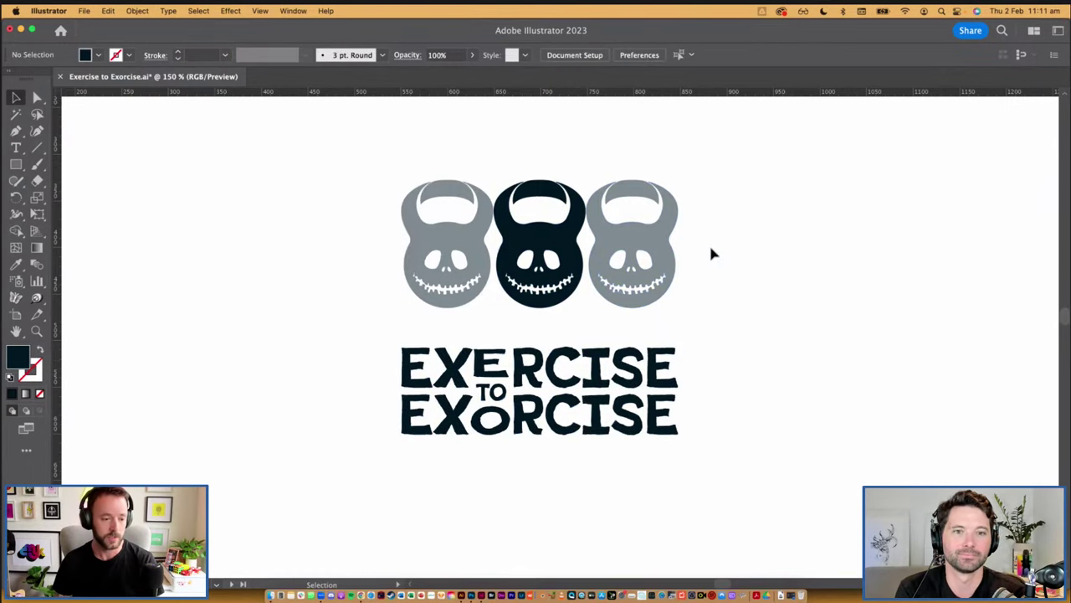
scroll(749, 247, up, 1)
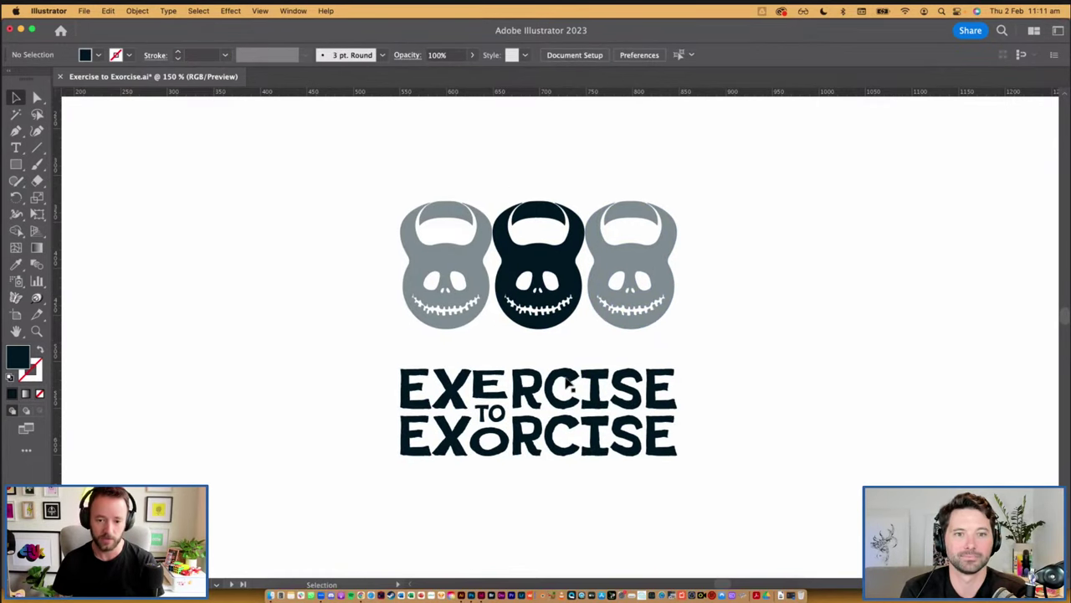
drag(569, 375, 571, 347)
Duplicate the dark middle kettlebell and the lockup into the empty lower-left area of the artboard, with the kettlebell left of the lockup
click(559, 256)
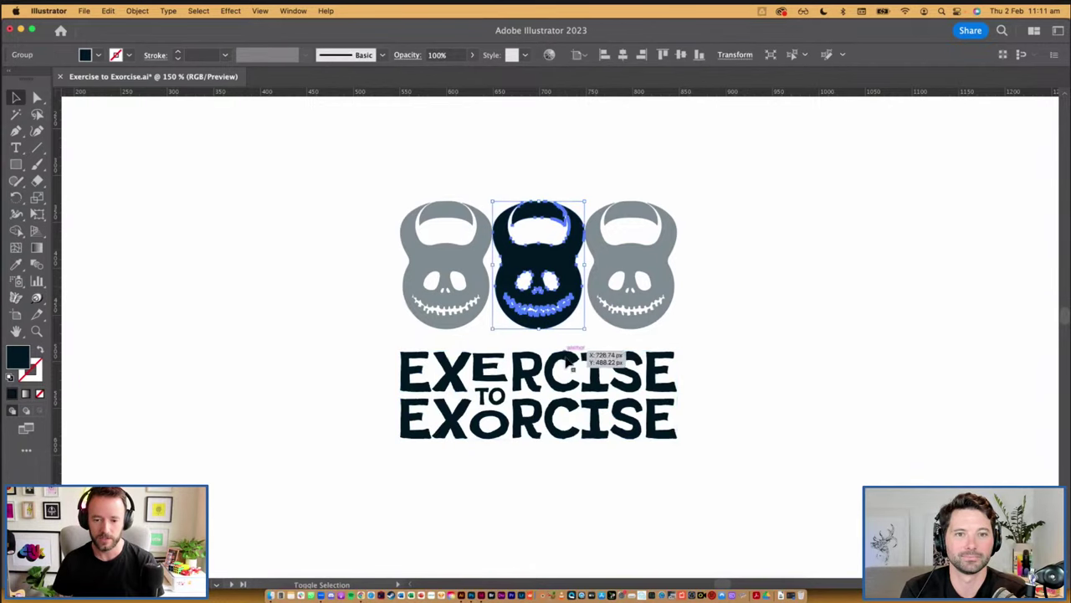
shift+click(571, 358)
drag(650, 394, 765, 315)
drag(680, 276, 389, 426)
click(423, 132)
drag(408, 339, 175, 455)
drag(326, 351, 534, 249)
click(558, 241)
super+click(512, 356)
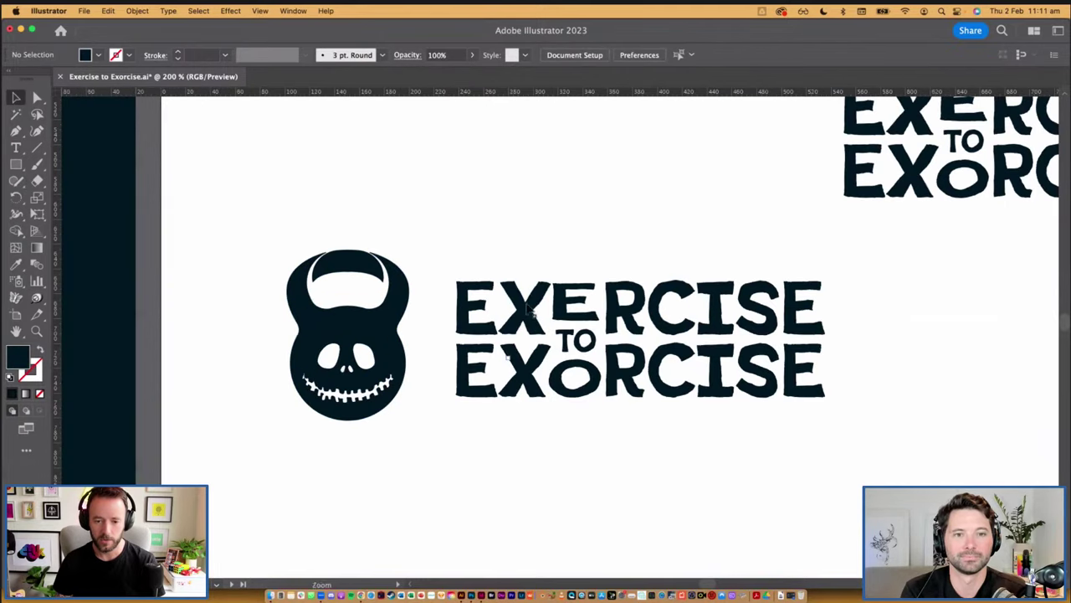
Shift the copied kettlebell slightly down to center it vertically against the copied lockup
drag(558, 204, 543, 224)
drag(383, 335, 381, 340)
click(537, 218)
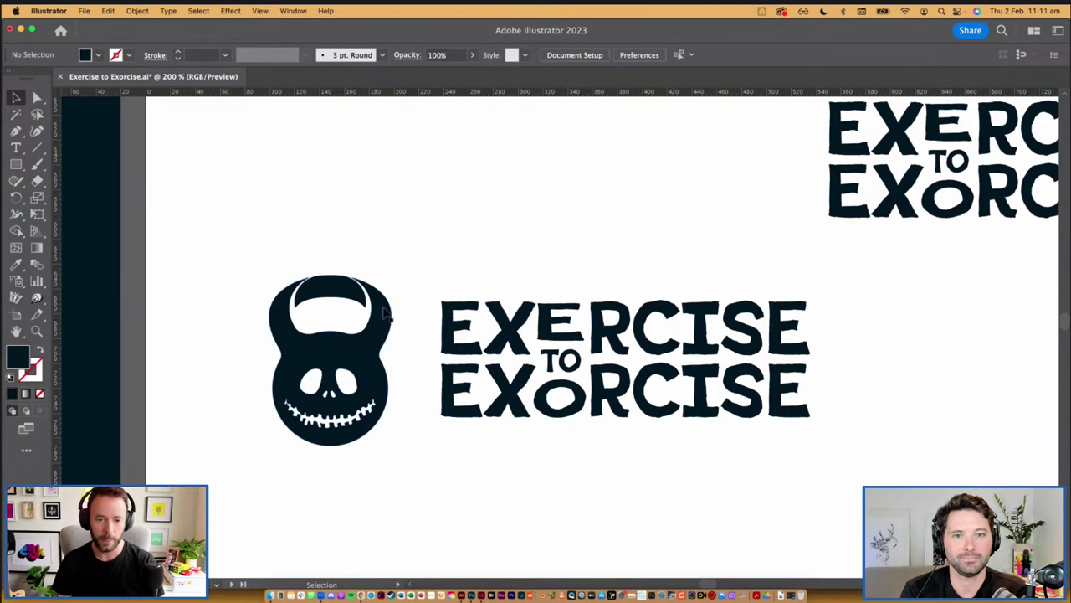
Copy the X from EXERCISE in the horizontal version and place it as a spacing gauge against the lockup's left edge
drag(696, 308, 829, 253)
scroll(721, 300, down, 2)
scroll(722, 299, down, 1)
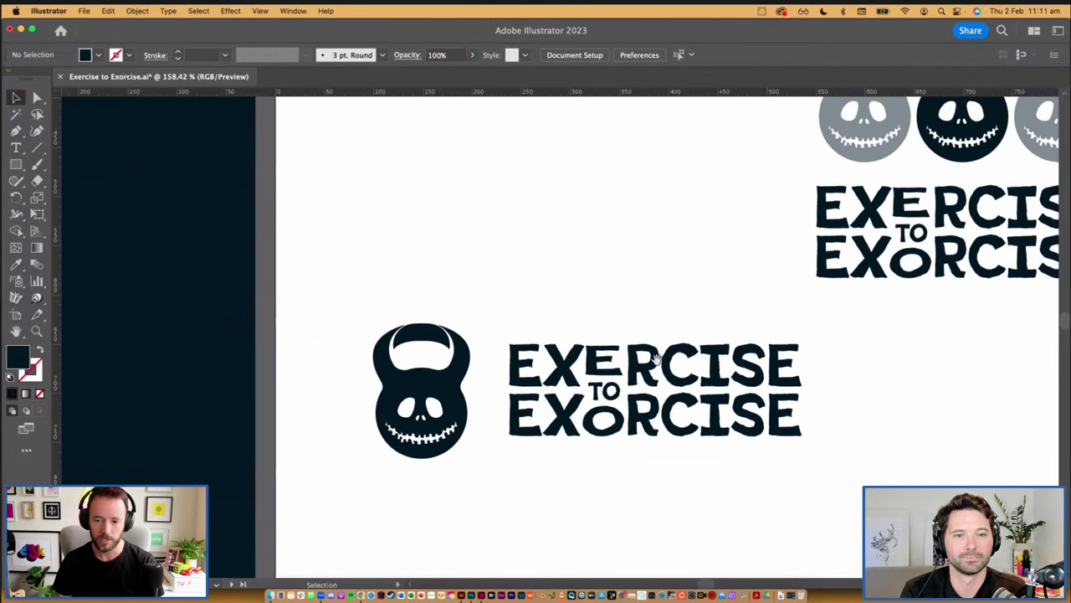
click(563, 368)
double_click(561, 368)
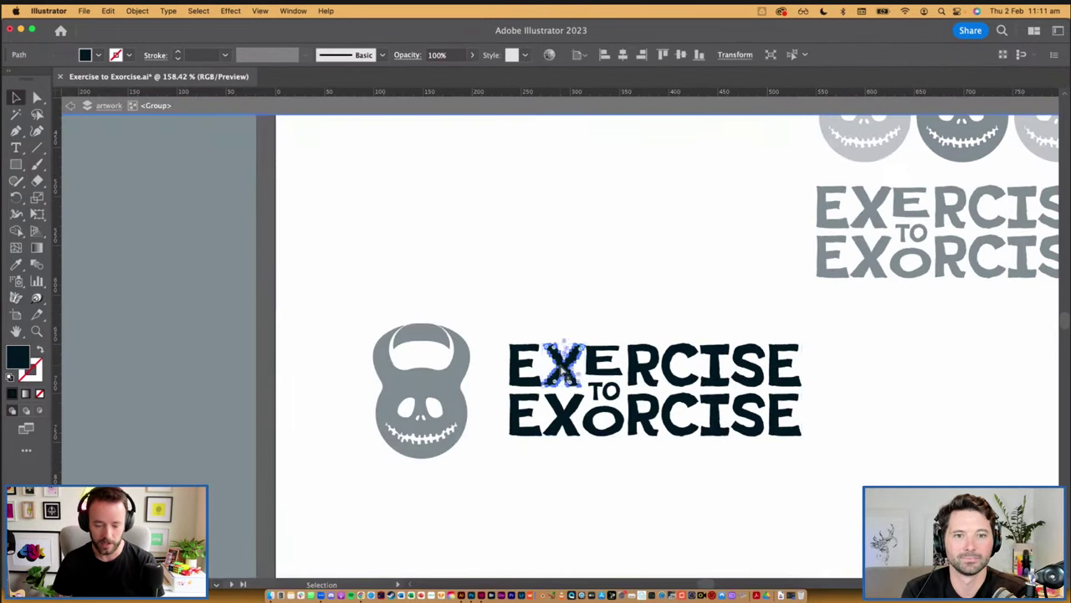
double_click(569, 306)
drag(373, 293, 620, 512)
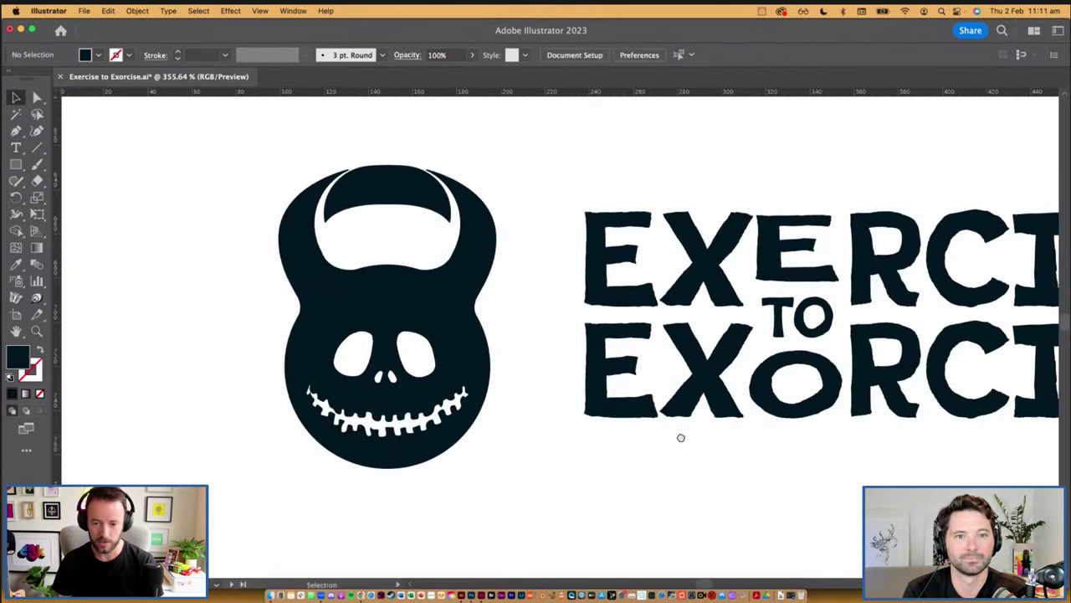
drag(681, 437, 658, 461)
key(super+v)
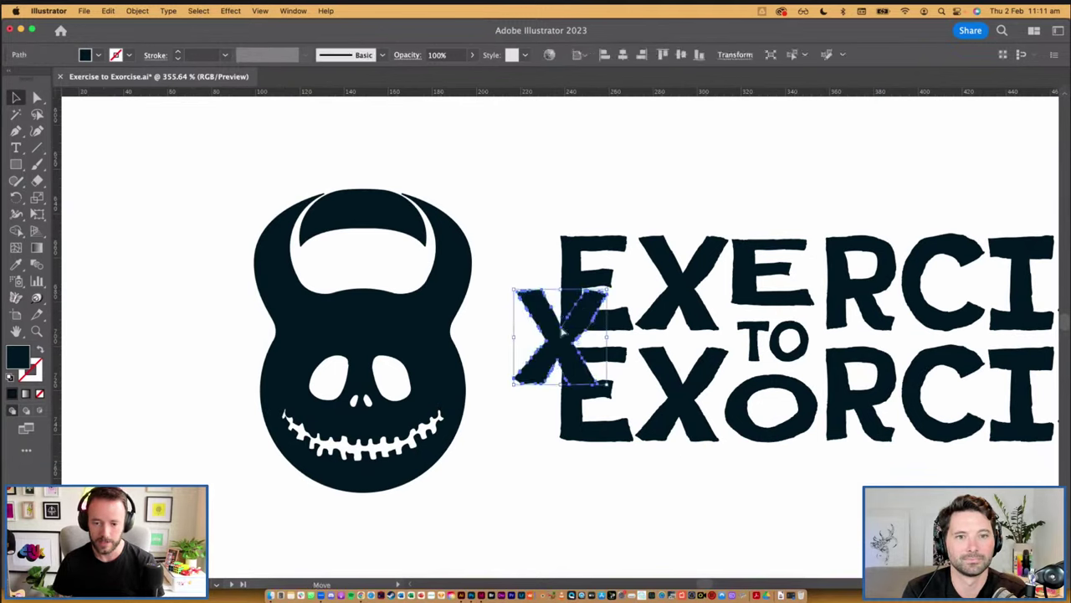
drag(583, 331, 532, 332)
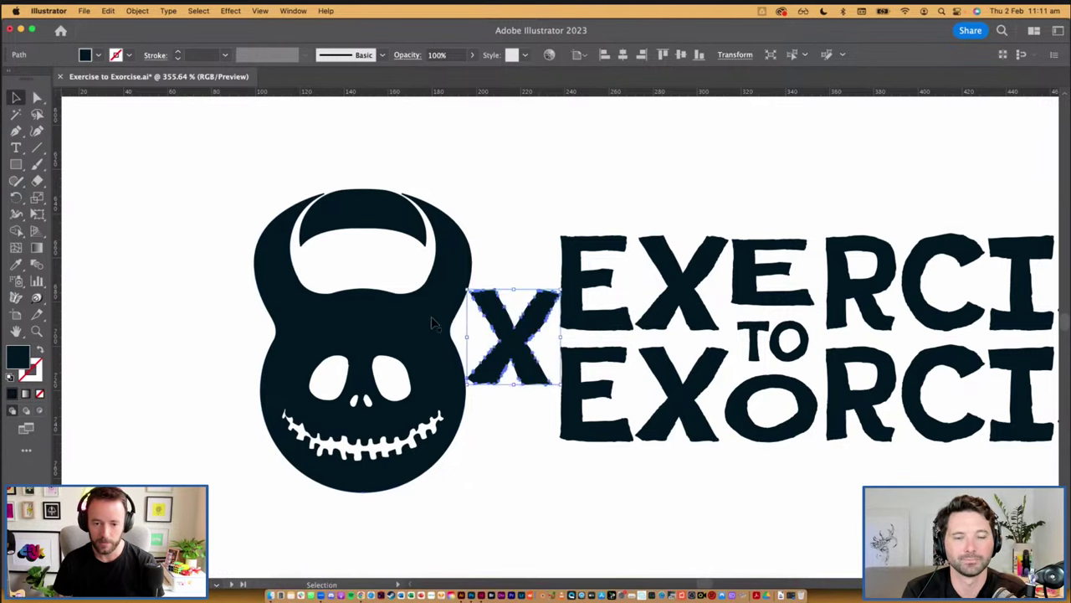
Move the kettlebell slightly left so one X width separates it from the lockup, and delete the gauge X
key(v)
click(436, 335)
drag(434, 338, 432, 340)
click(569, 188)
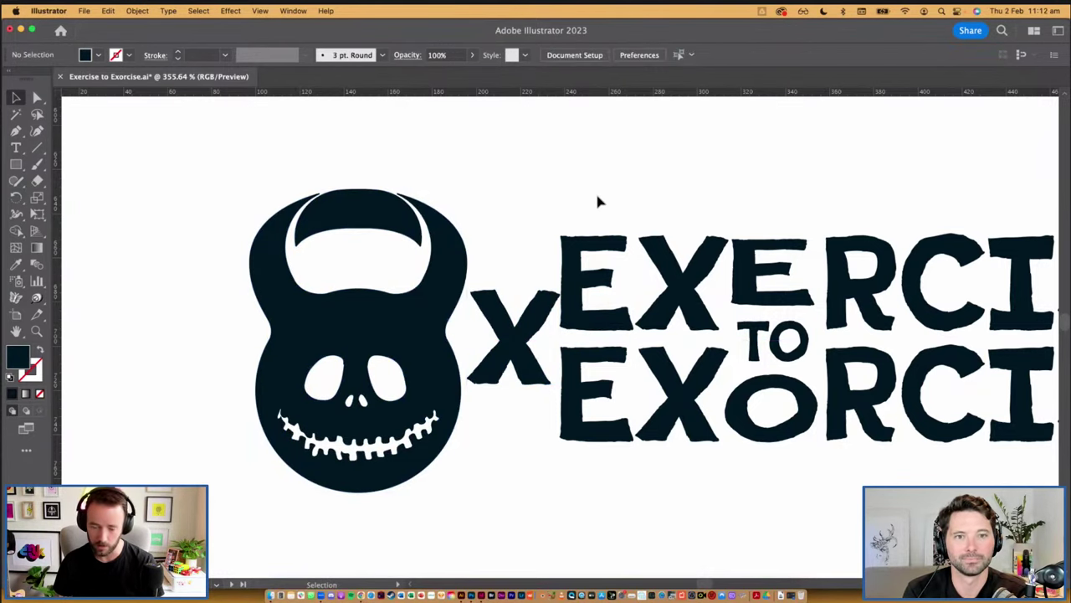
drag(614, 188, 602, 193)
click(440, 393)
click(441, 395)
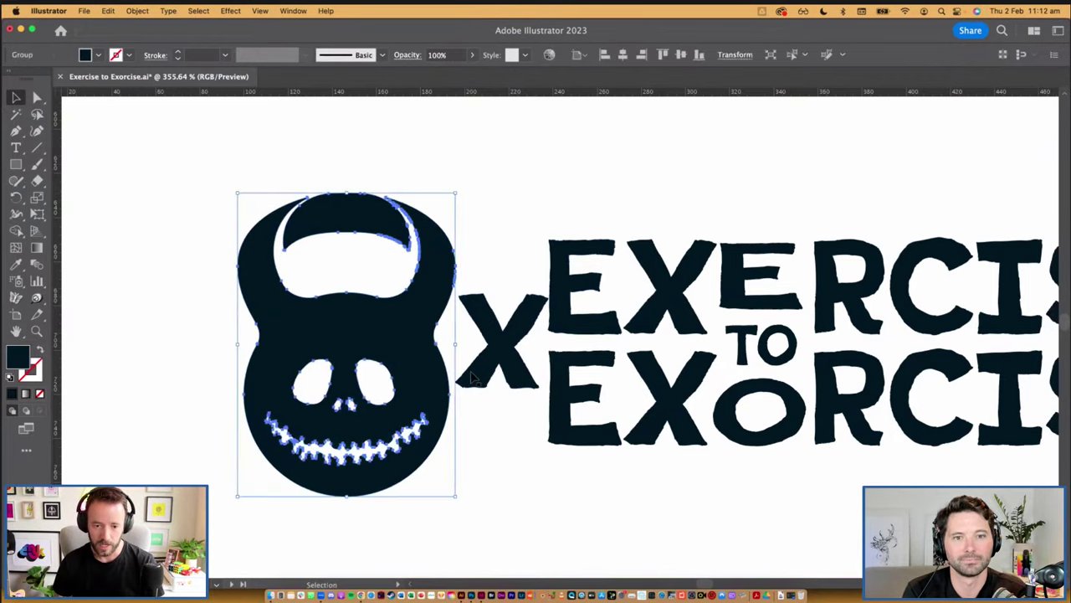
click(499, 210)
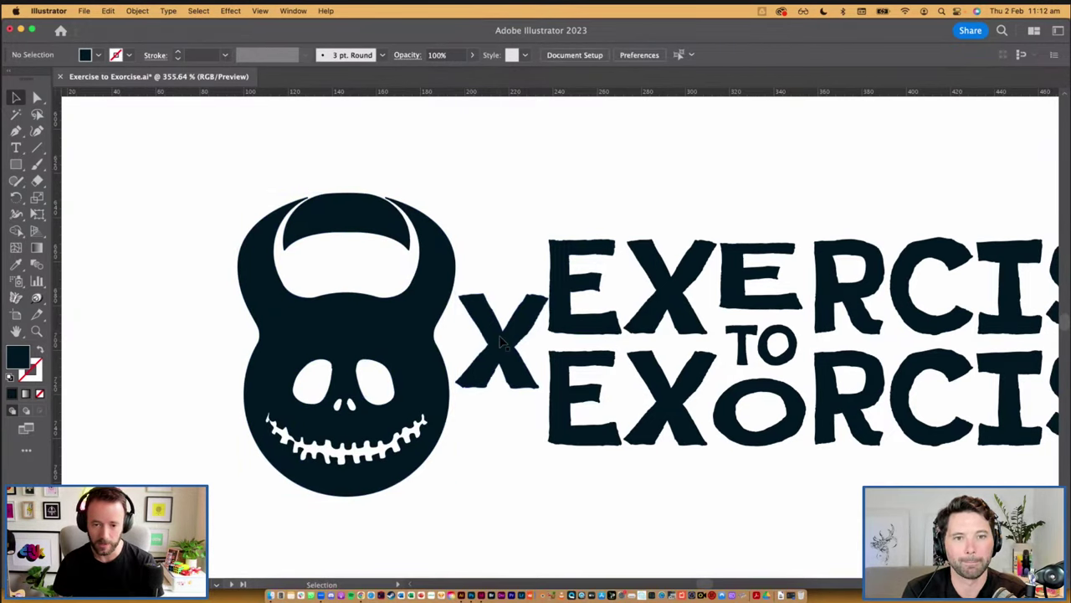
click(499, 339)
key(Delete)
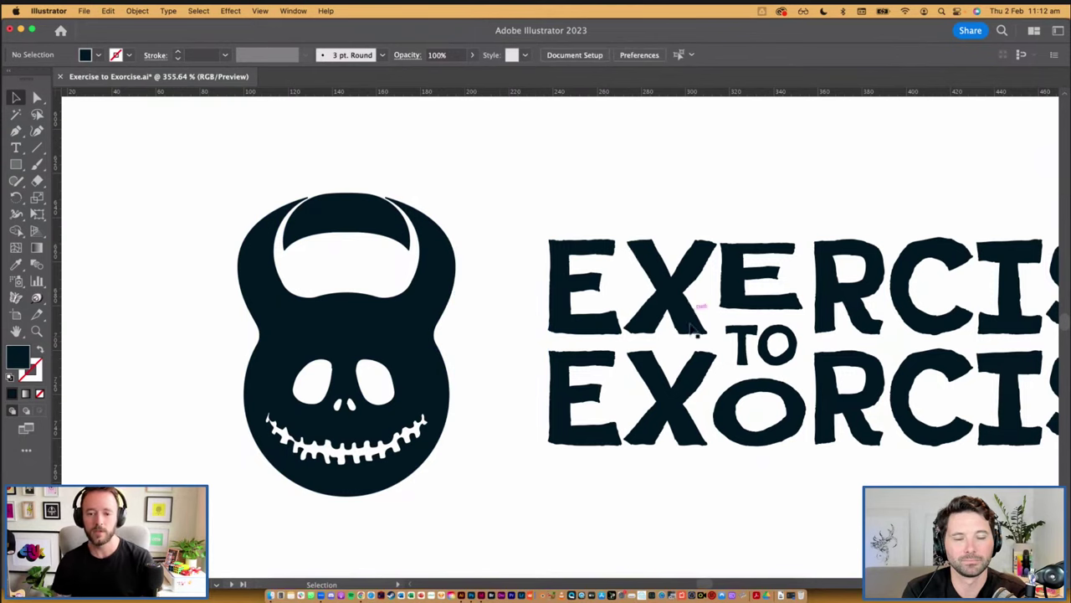
Nudge the horizontal version's lockup slightly down relative to the kettlebell
scroll(684, 305, down, 4)
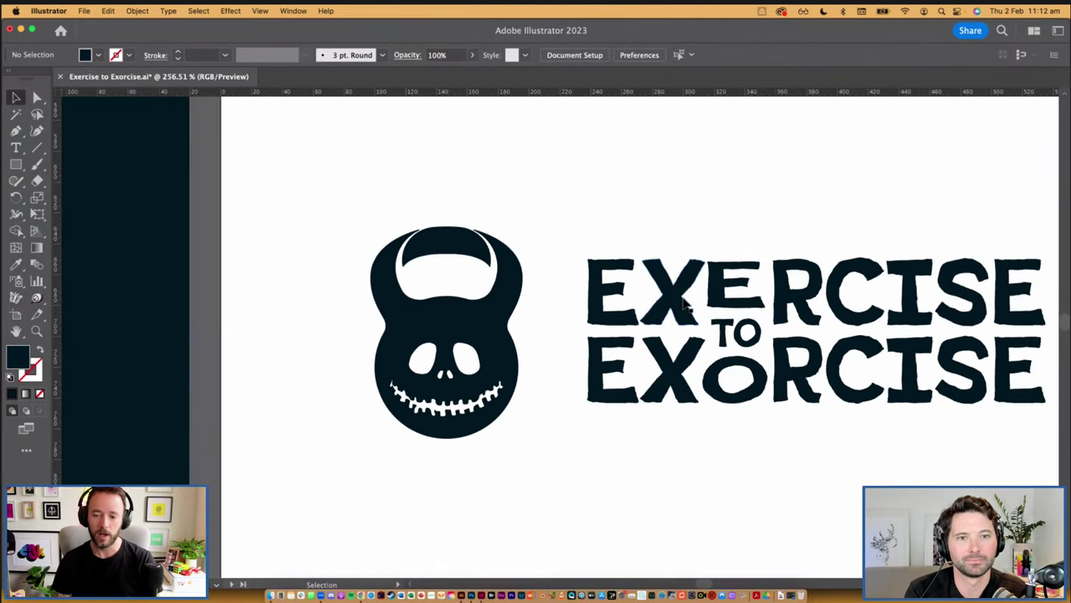
scroll(695, 247, right, 1)
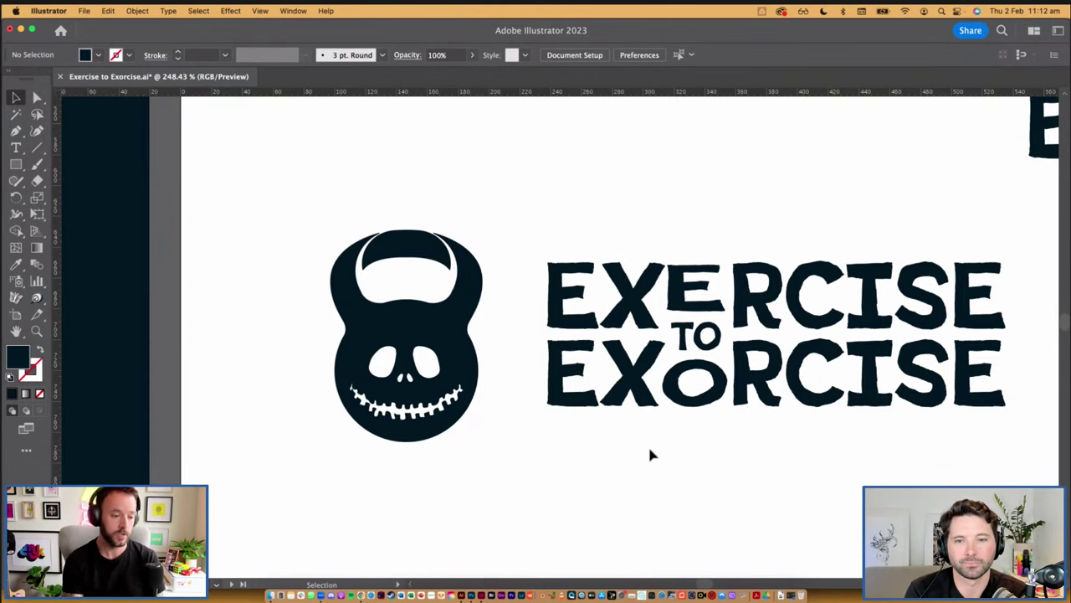
scroll(650, 450, down, 2)
drag(749, 443, 710, 406)
scroll(704, 431, down, 1)
scroll(705, 431, down, 2)
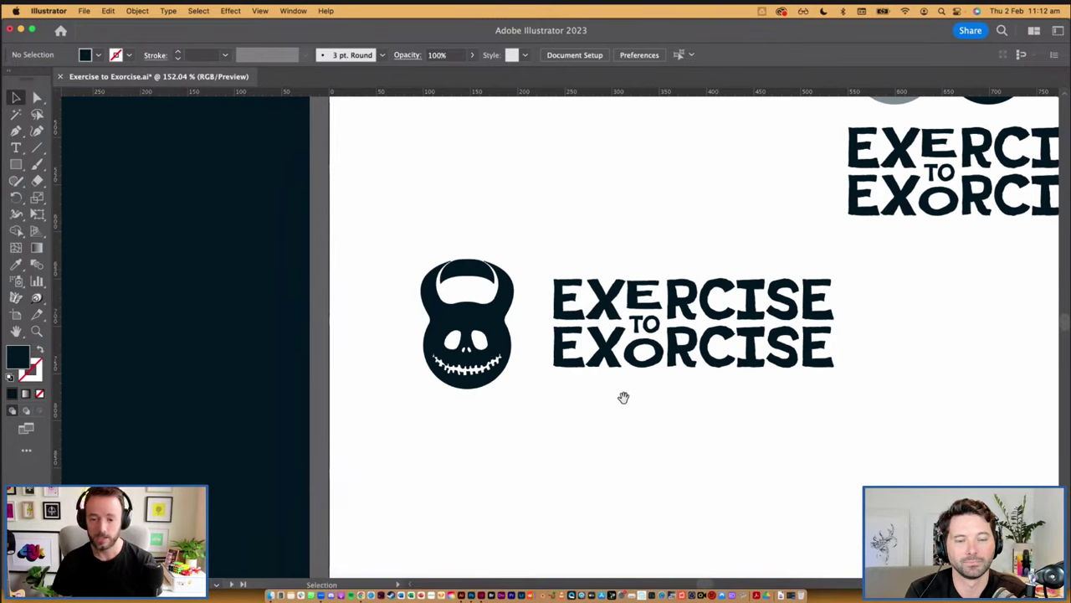
drag(547, 382, 861, 278)
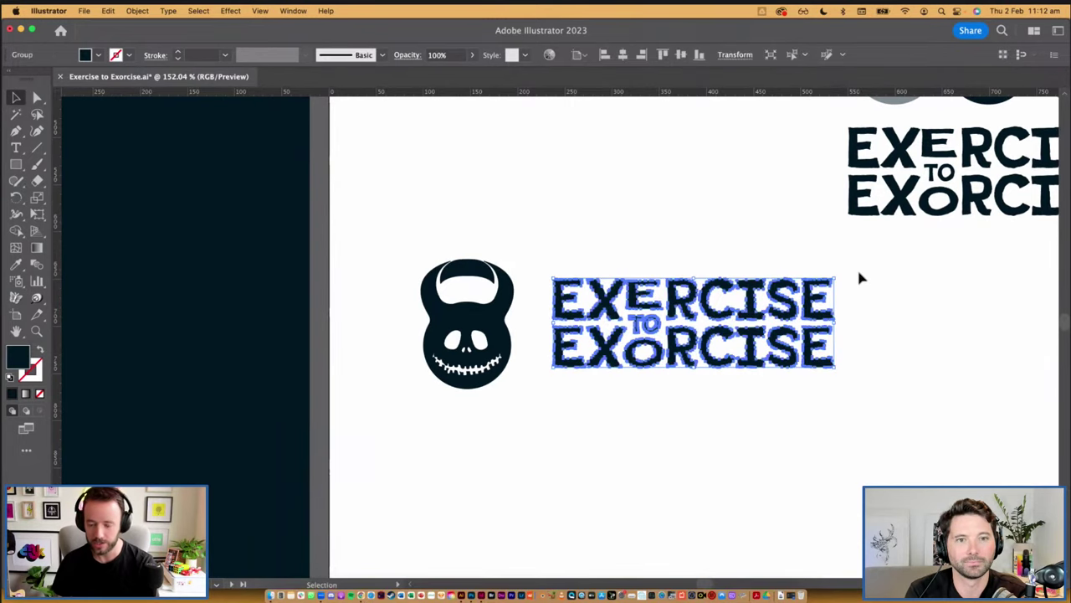
click(528, 388)
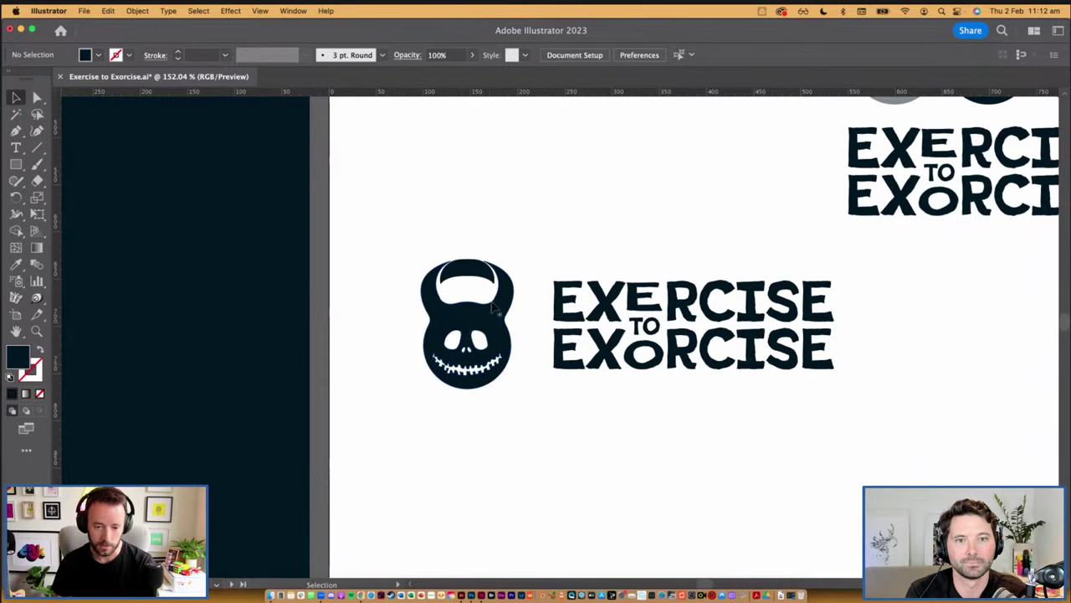
click(834, 270)
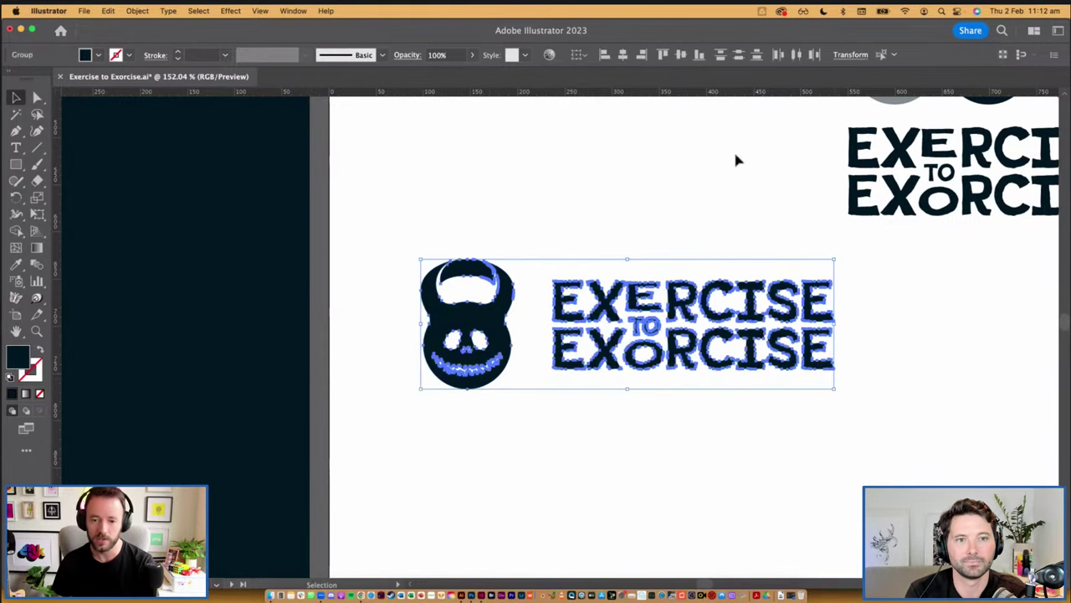
click(682, 167)
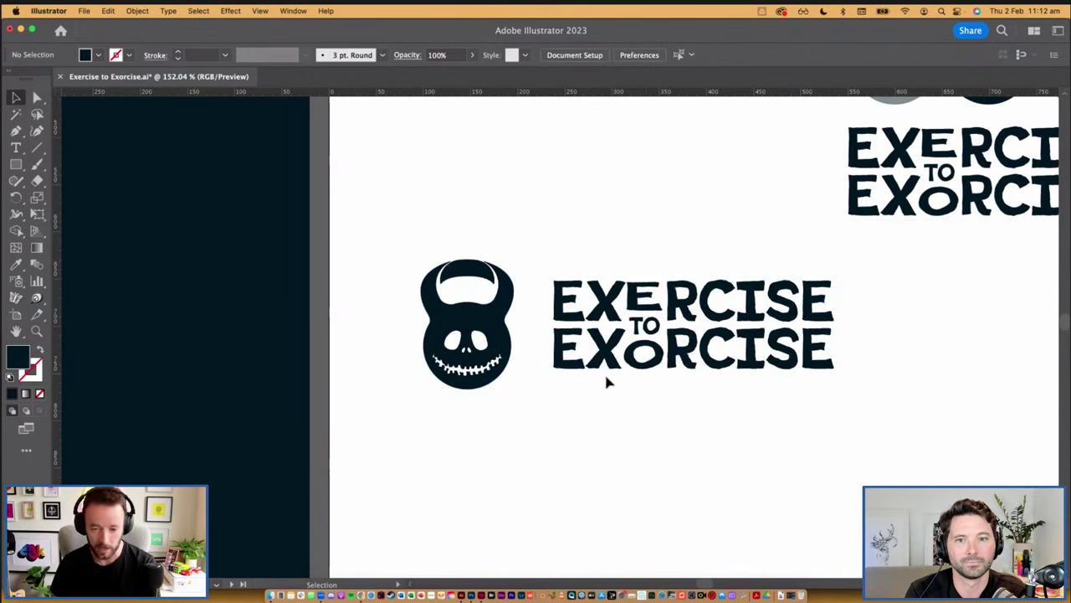
Lower the lockup a little further to balance it optically against the kettlebell's heavier body
click(628, 307)
click(563, 253)
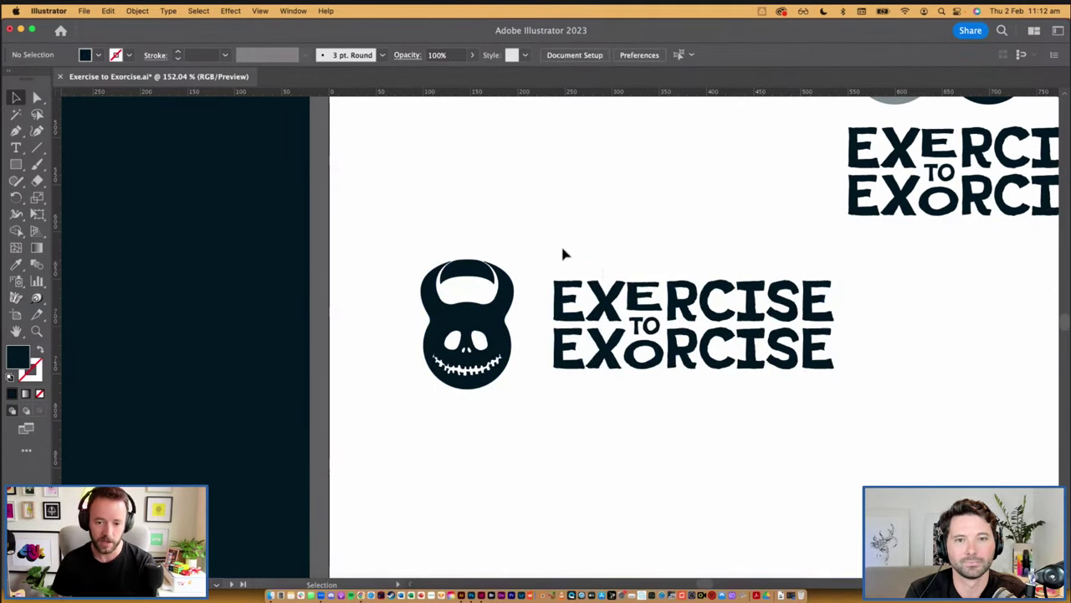
drag(694, 404, 703, 401)
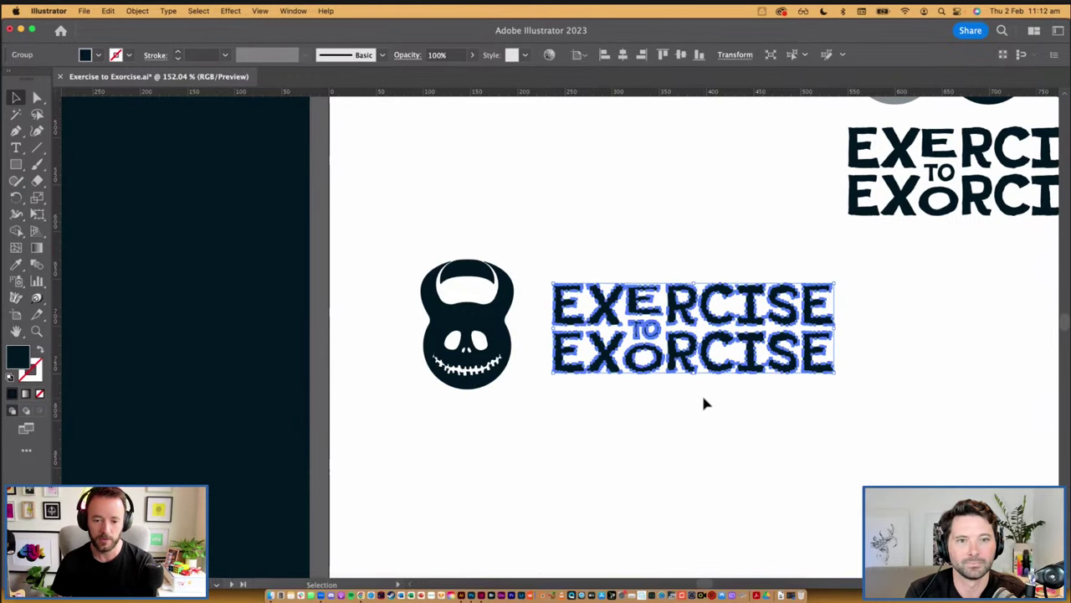
click(715, 404)
Examine the balance and legibility of the horizontal and stacked logo versions at reduced and 100% size
scroll(628, 414, down, 3)
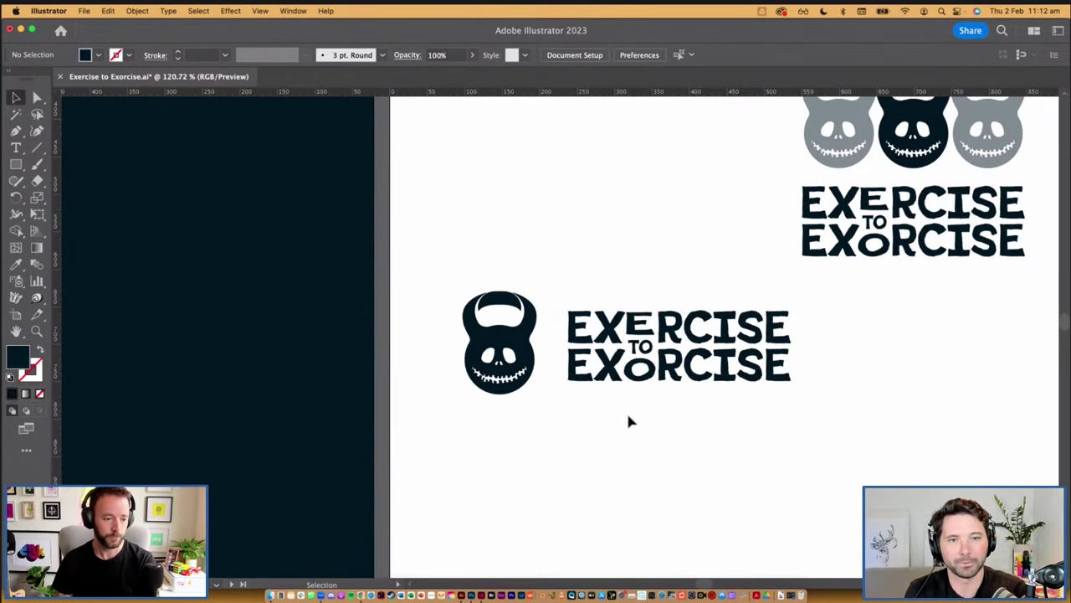
scroll(629, 421, down, 3)
scroll(629, 421, down, 1)
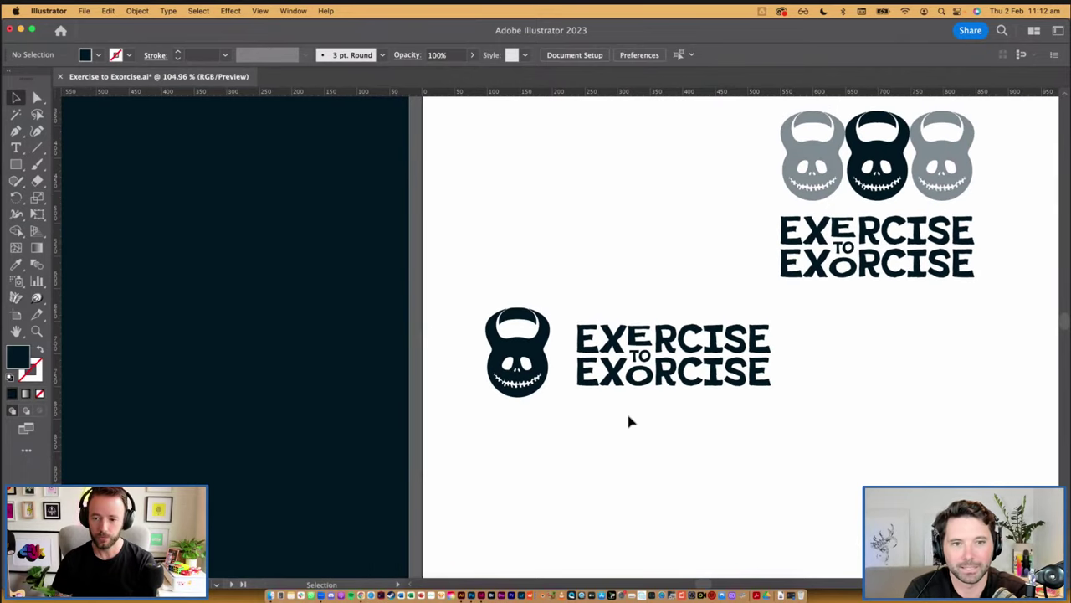
drag(694, 404, 687, 398)
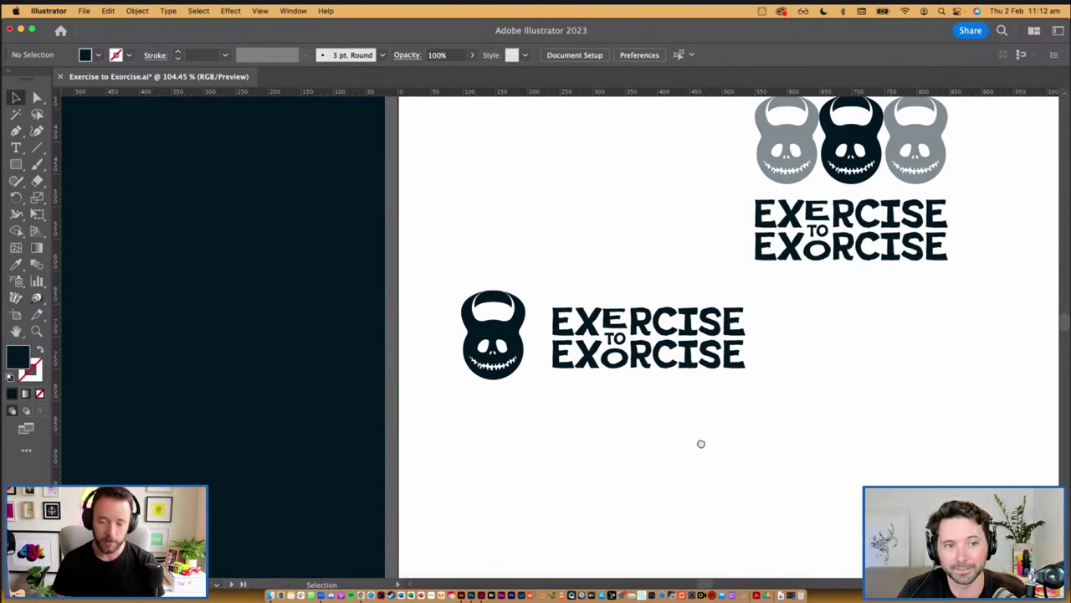
drag(701, 443, 672, 413)
scroll(640, 399, down, 1)
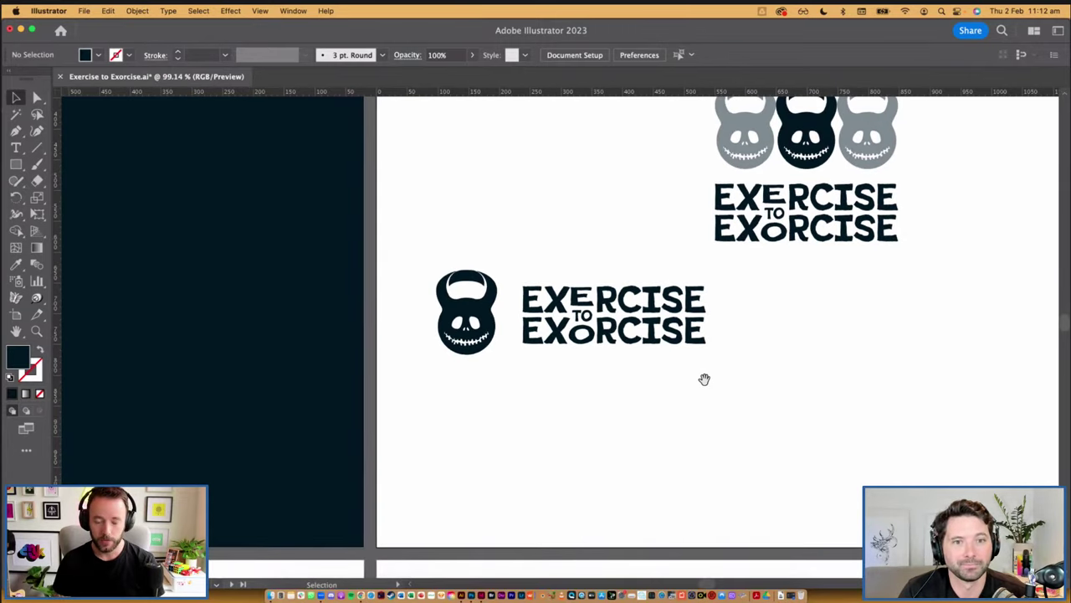
drag(665, 360, 676, 374)
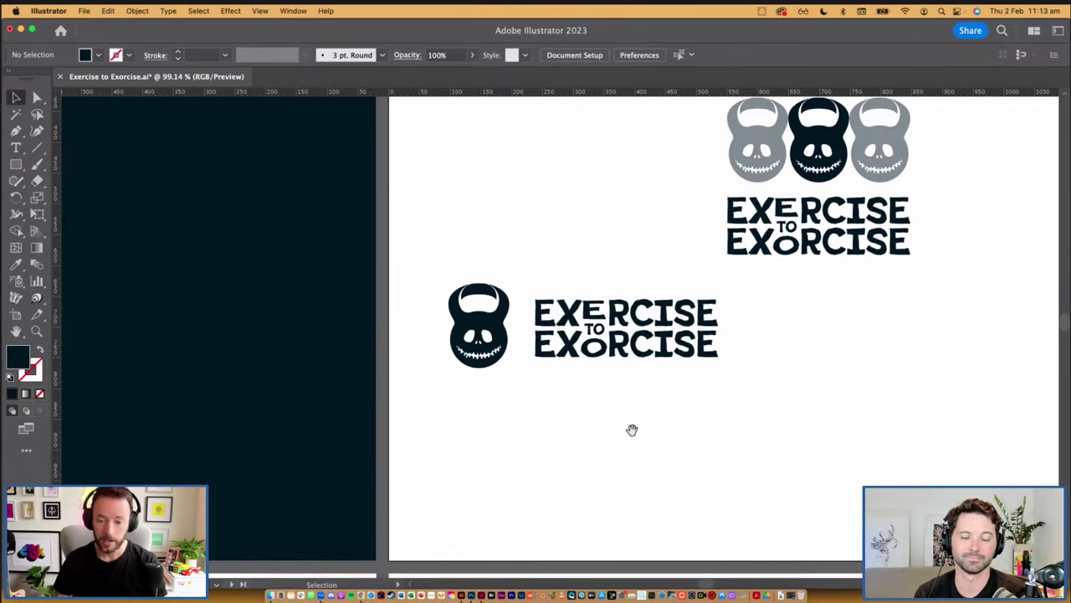
scroll(631, 430, down, 4)
scroll(631, 431, right, 4)
key(super+1)
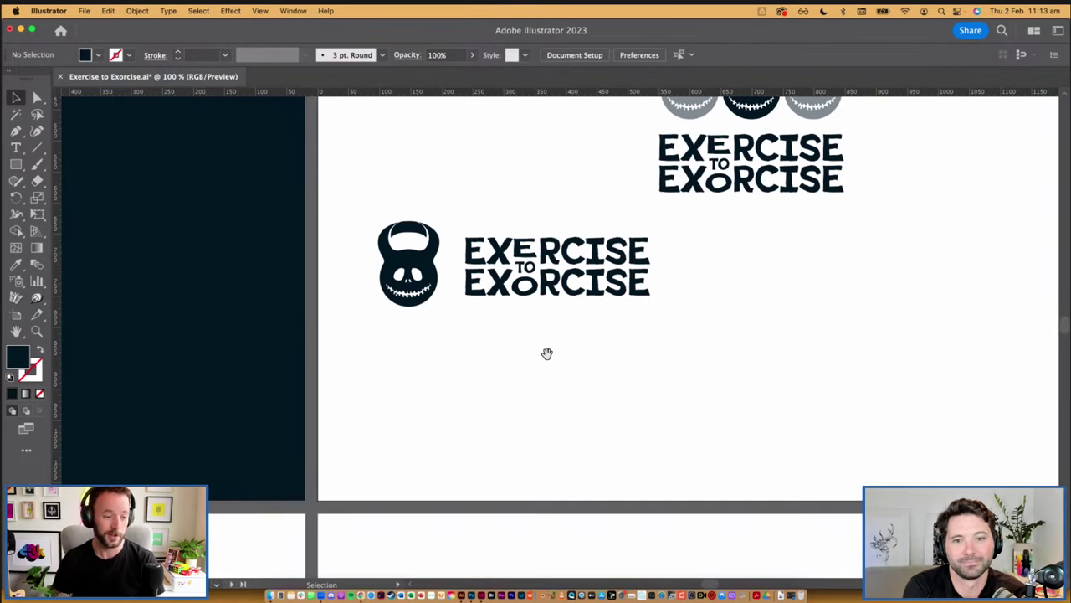
drag(595, 339, 588, 347)
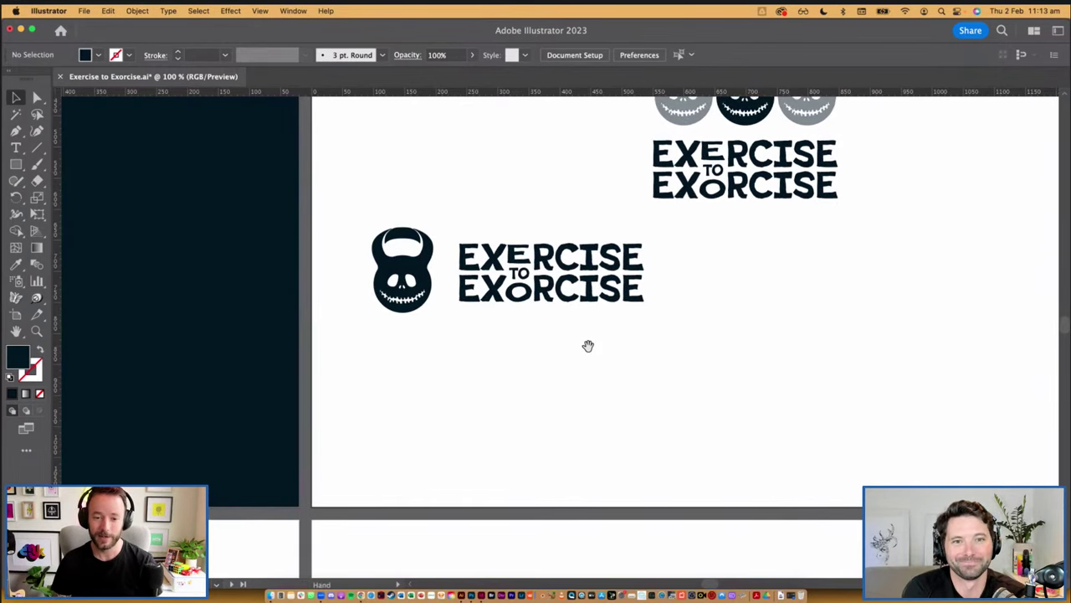
drag(726, 266, 599, 370)
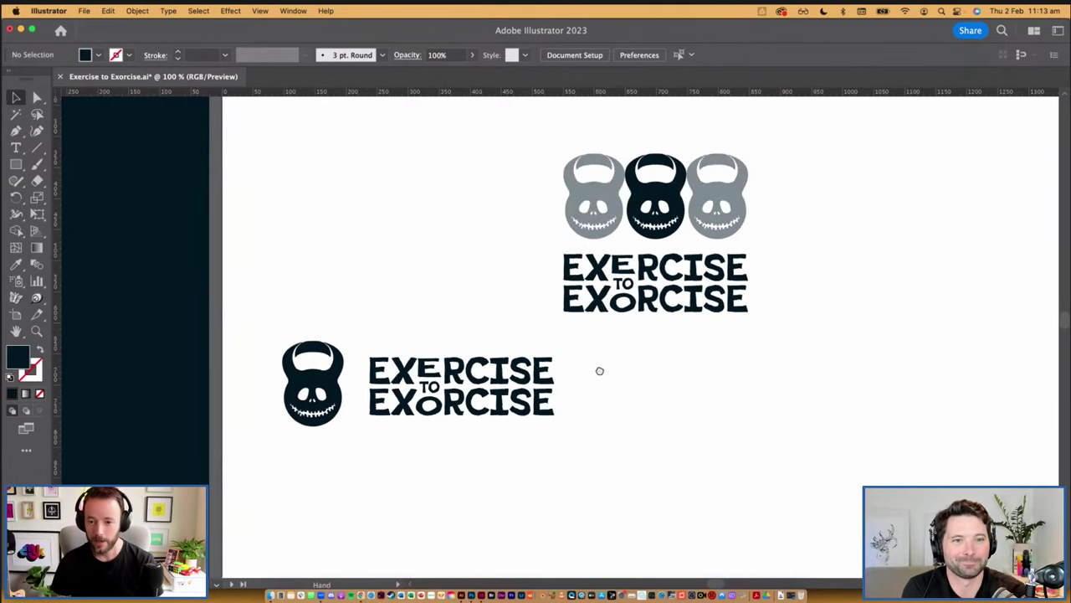
Delete the two grey outer kettlebells from the stacked logo, leaving only the dark centre one above the lettering
scroll(599, 371, right, 2)
scroll(599, 371, down, 1)
click(680, 189)
shift+click(556, 188)
key(Delete)
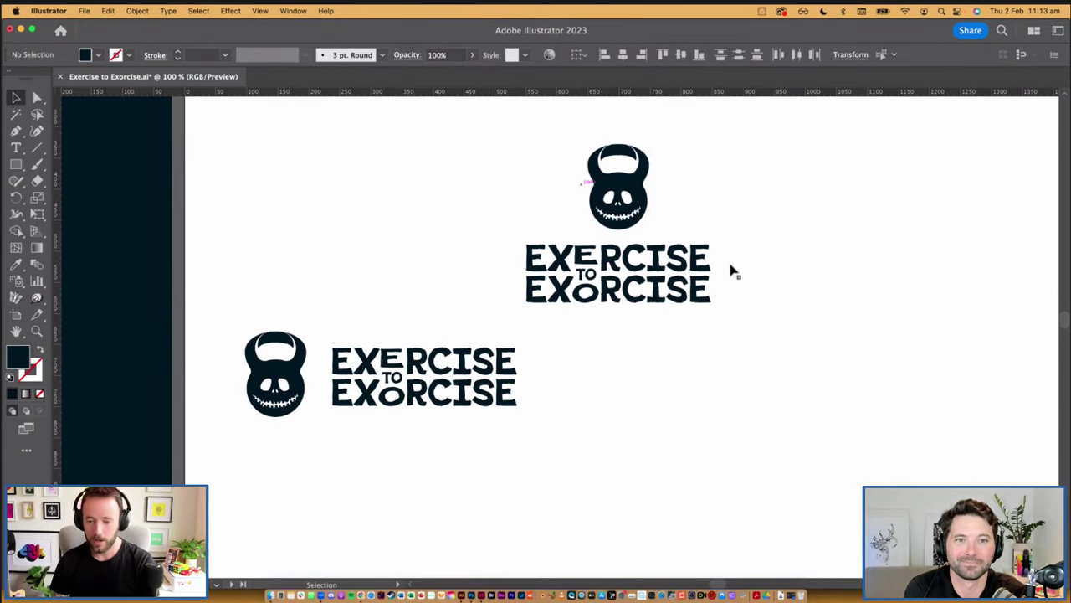
scroll(717, 215, up, 1)
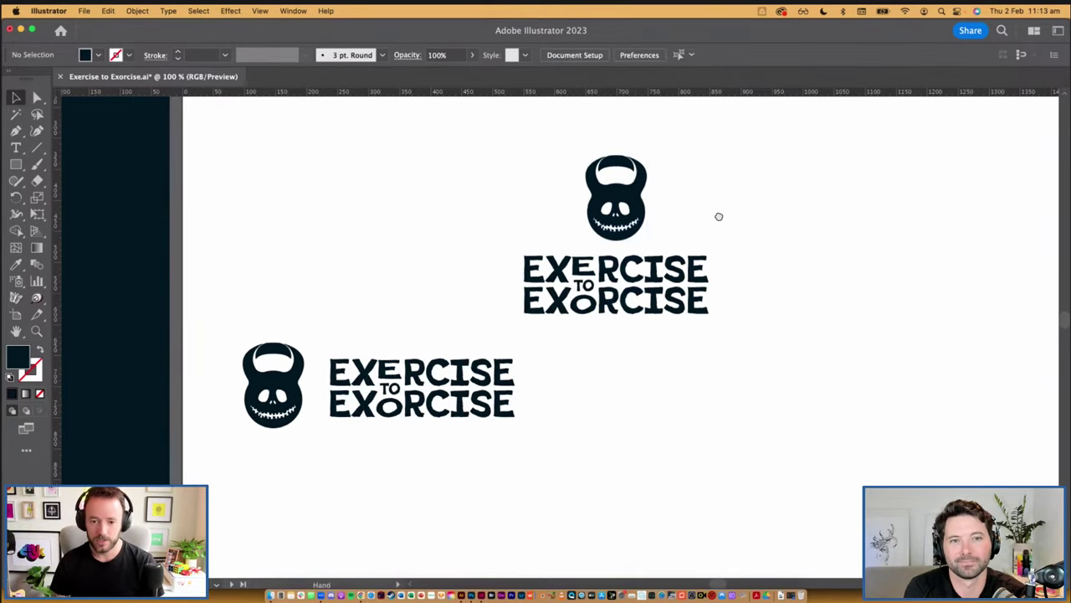
click(636, 203)
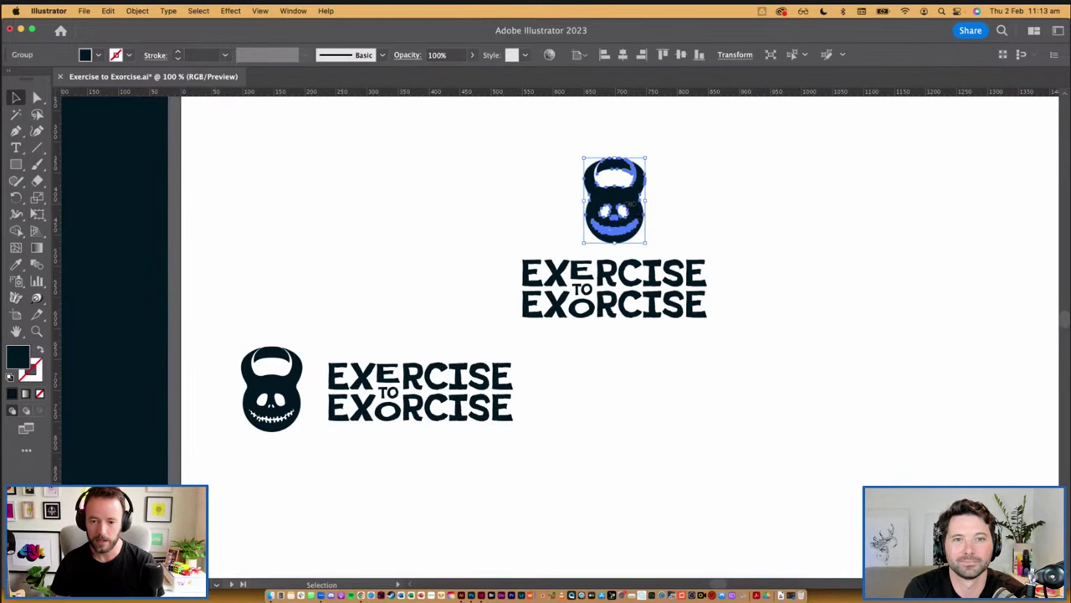
click(844, 340)
Open the Exercise to Exorcise library, shorten the Libraries panel and place it clear of the horizontal logo
scroll(821, 334, left, 3)
scroll(820, 335, down, 2)
scroll(454, 344, right, 1)
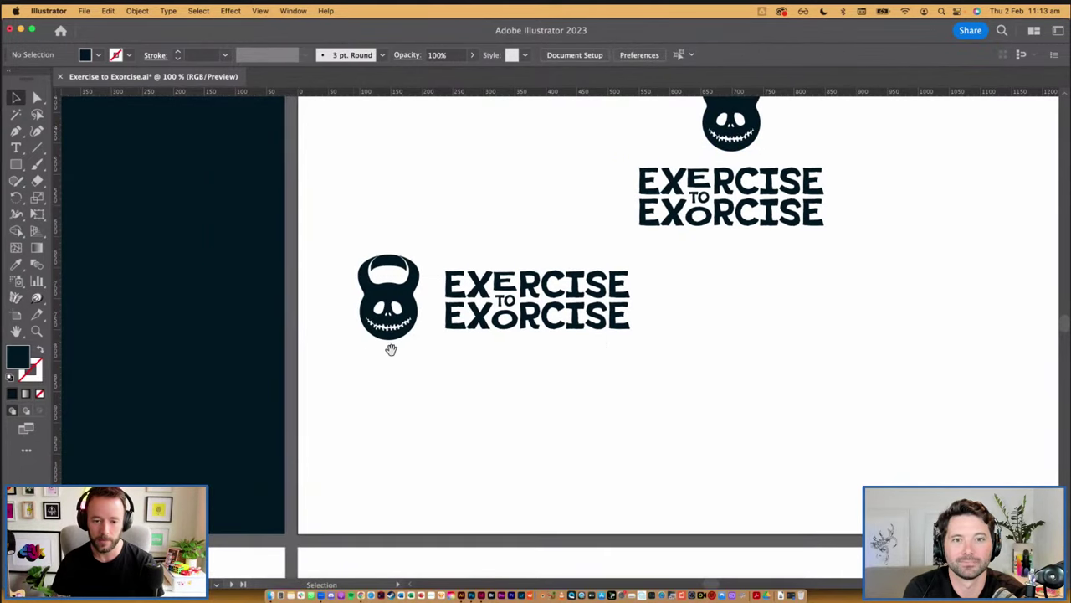
drag(354, 363, 653, 258)
click(677, 314)
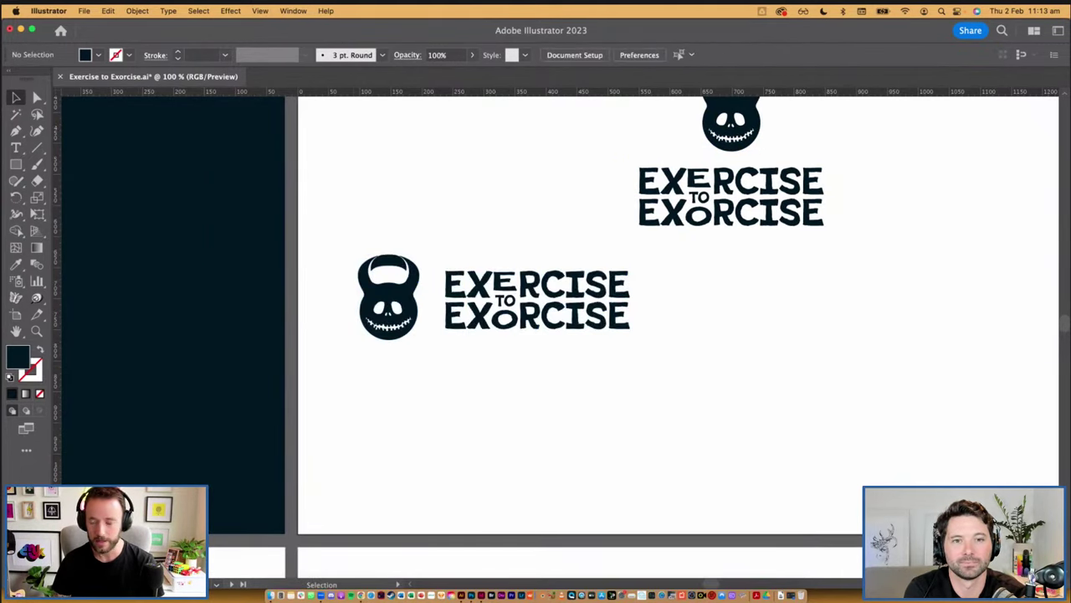
drag(824, 185, 718, 48)
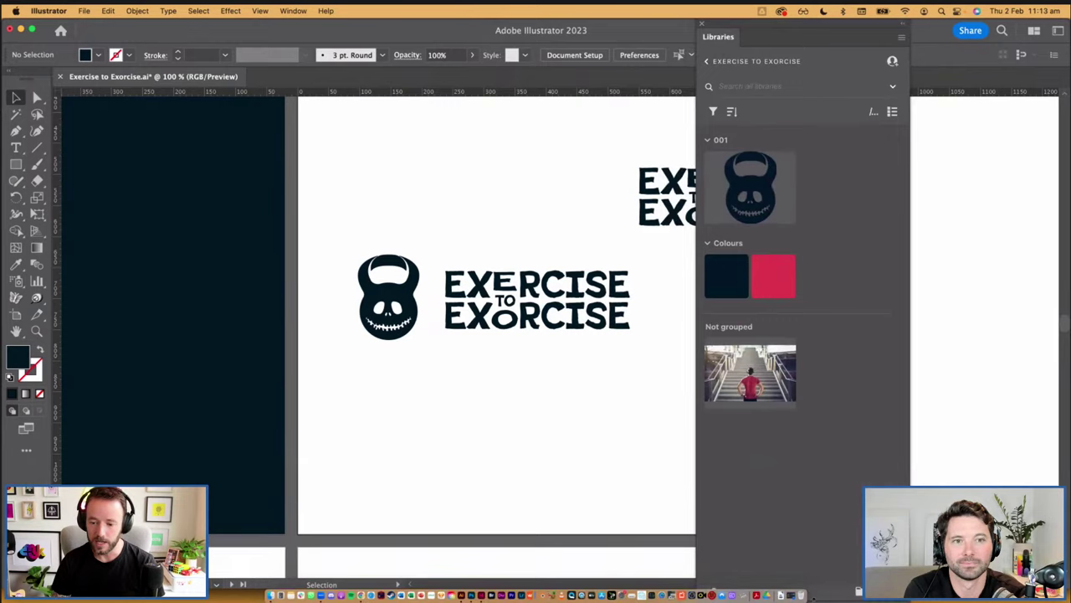
drag(813, 597, 818, 526)
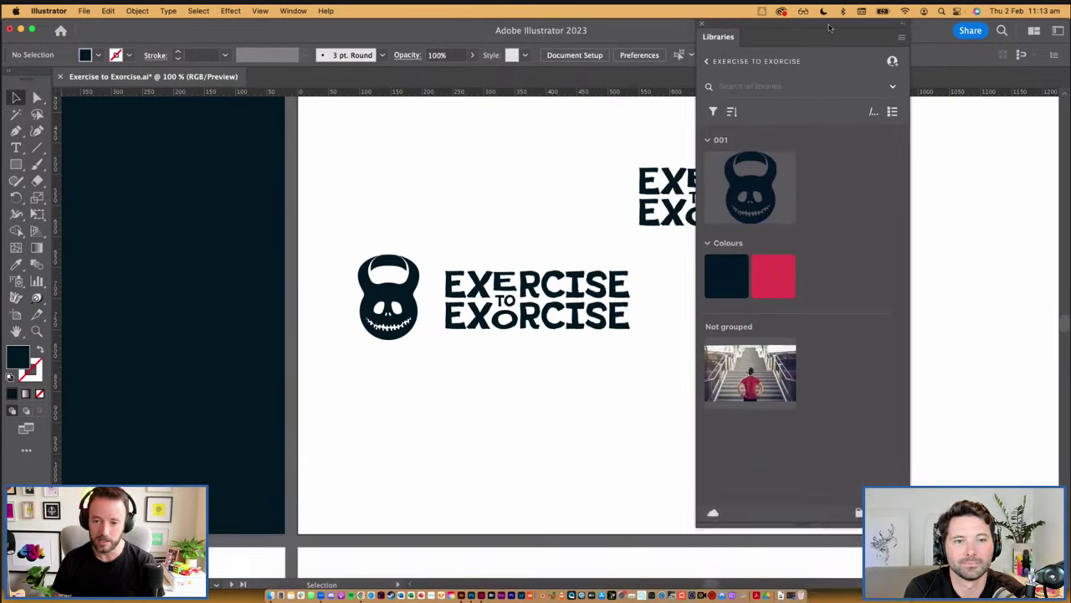
drag(829, 28, 846, 44)
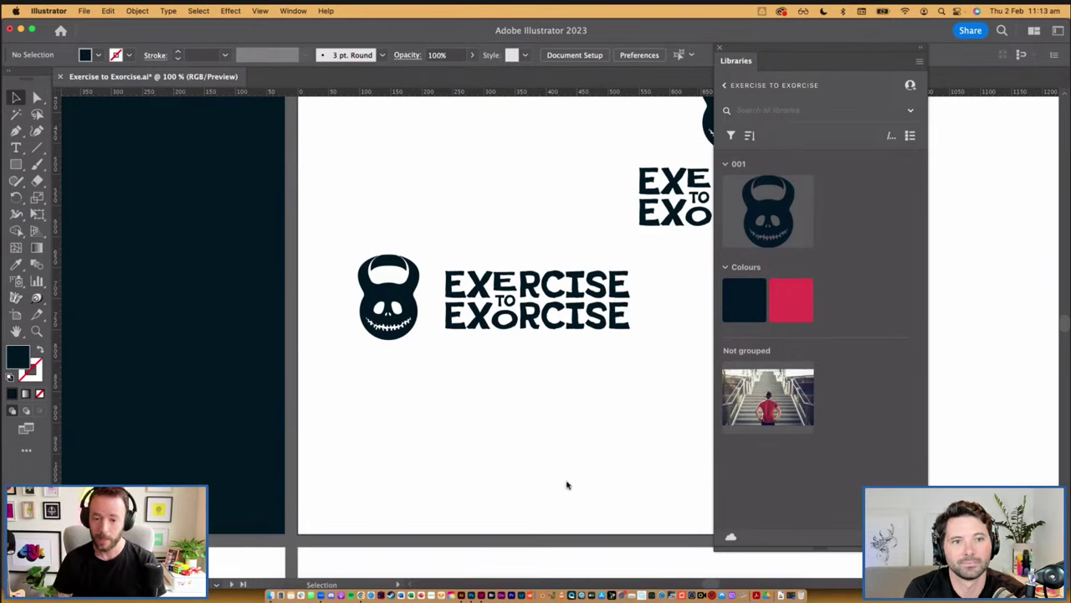
Add the horizontal logo to the library as a graphic named "001 Logo Landscape" and file it in the 001 group
click(644, 253)
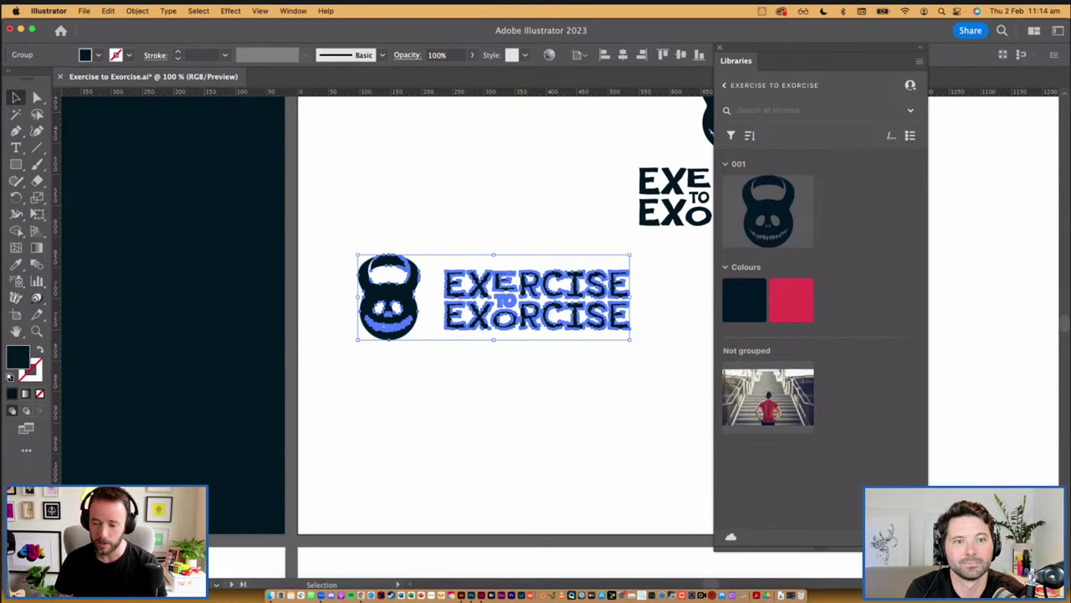
click(887, 537)
click(820, 499)
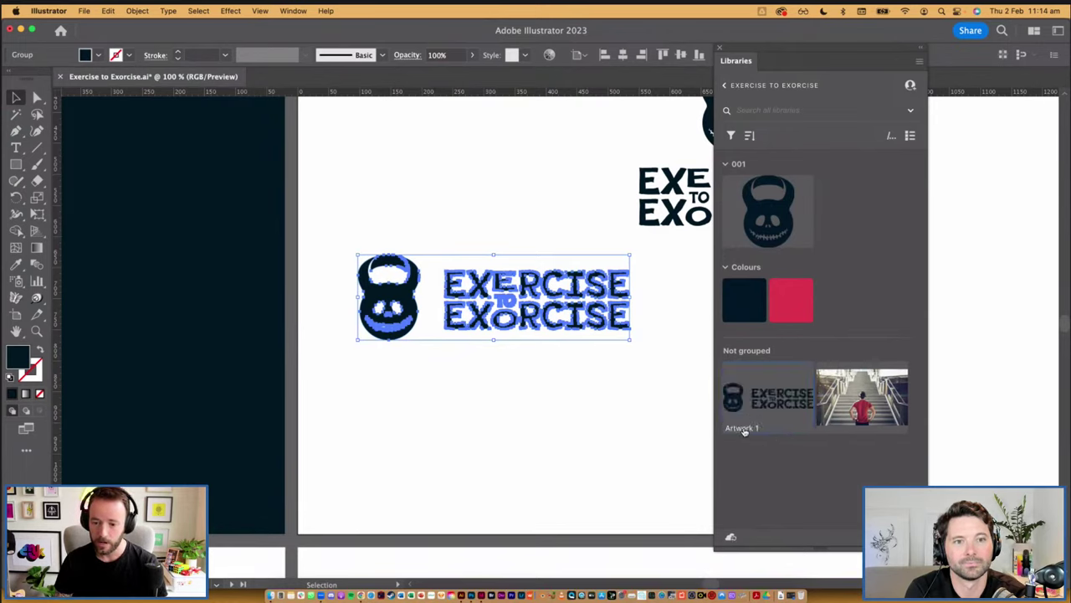
double_click(742, 428)
text(001)
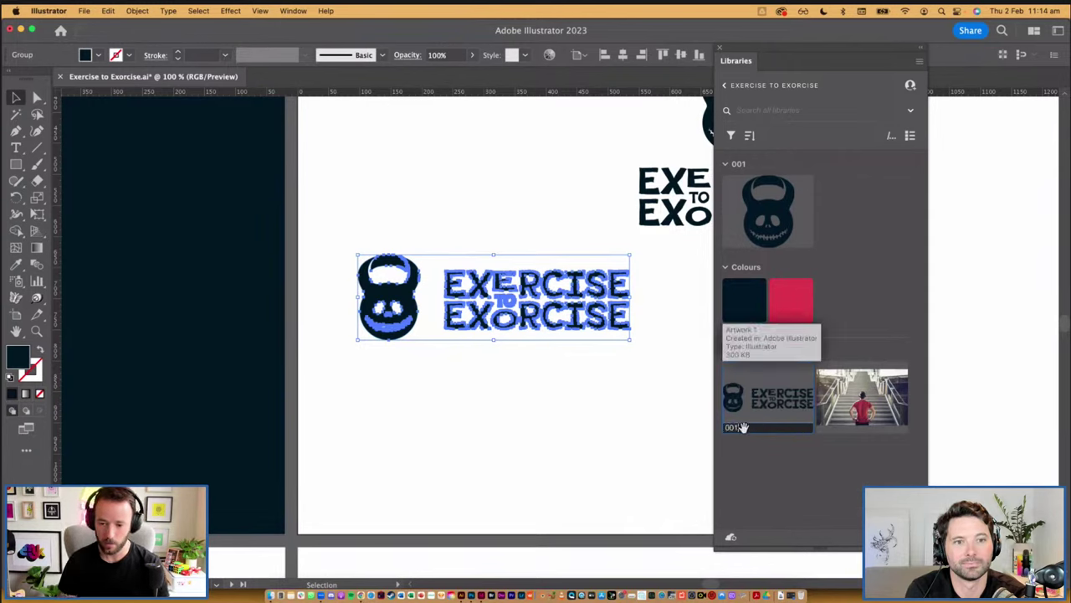
text( Logo Land)
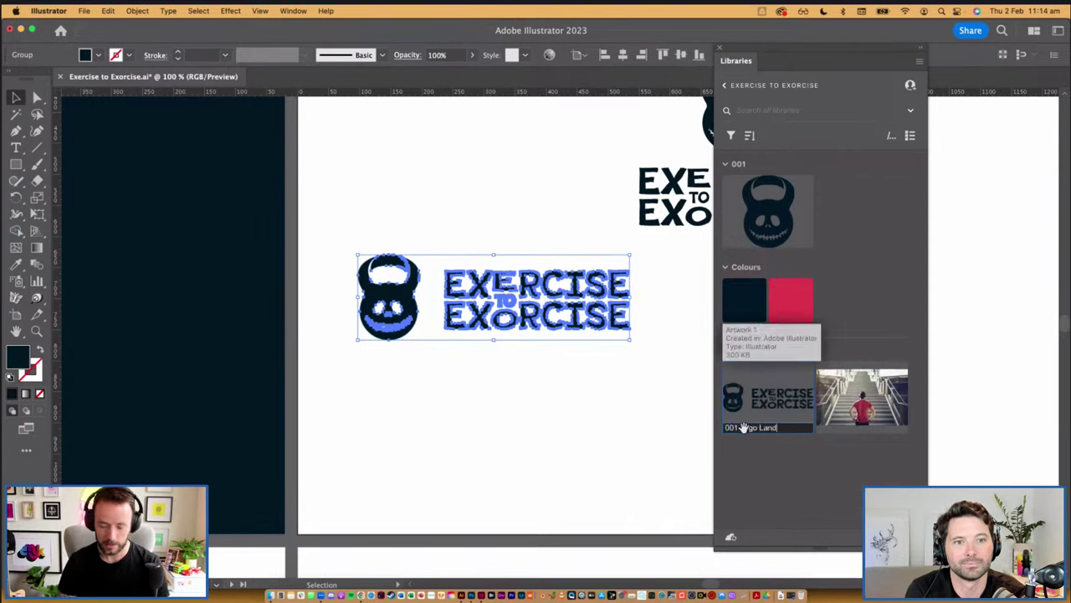
text(scape)
key(Return)
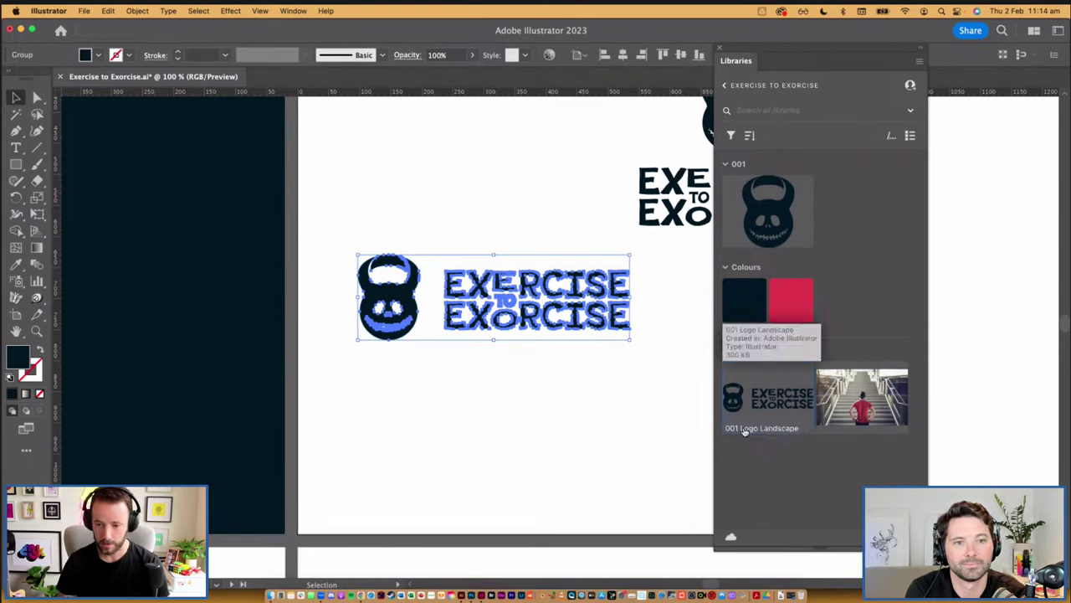
drag(753, 396, 845, 226)
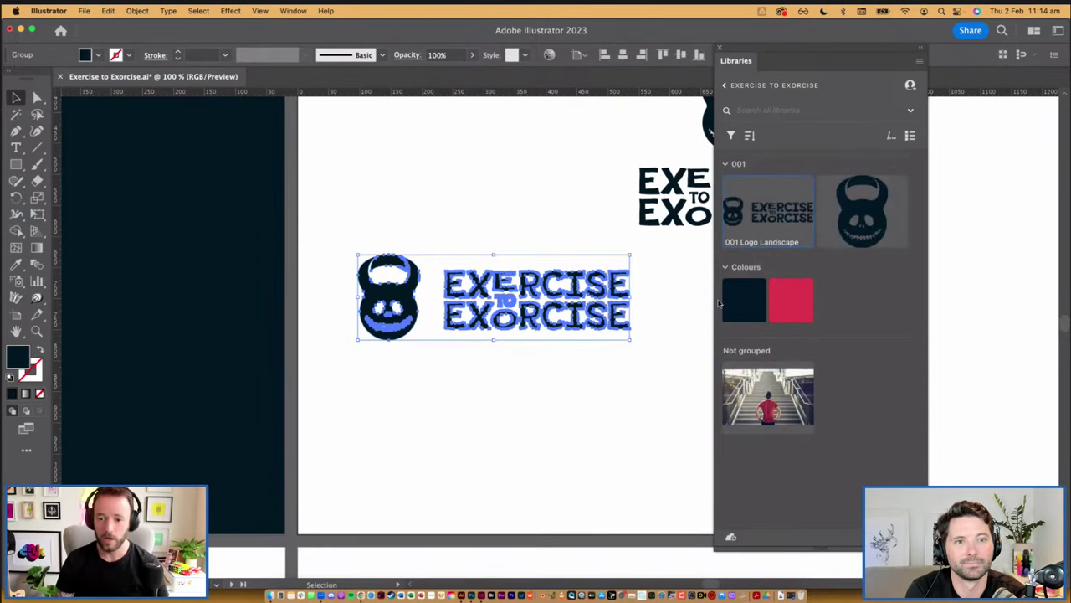
click(666, 367)
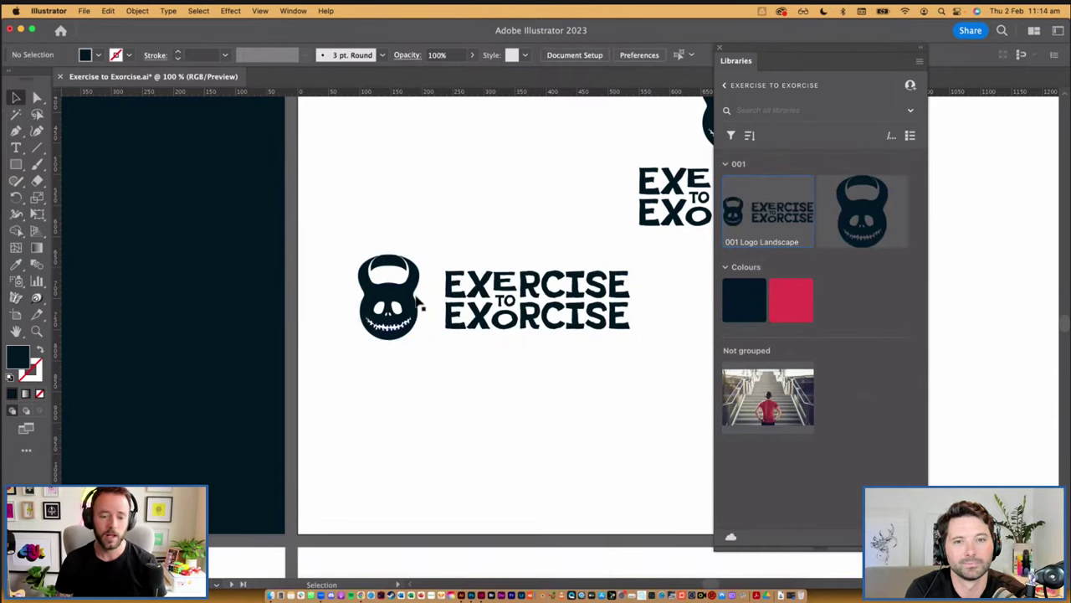
Sample the artboard's white with the Eyedropper, add it to the library as a fill colour, and file it in the Colours group
key(i)
click(427, 368)
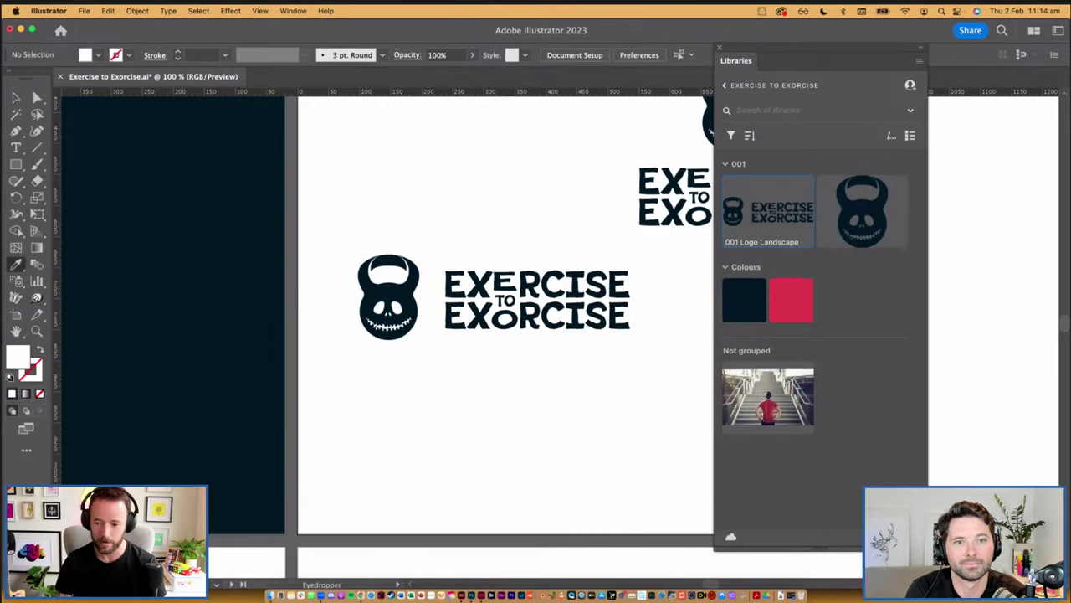
click(877, 536)
click(840, 515)
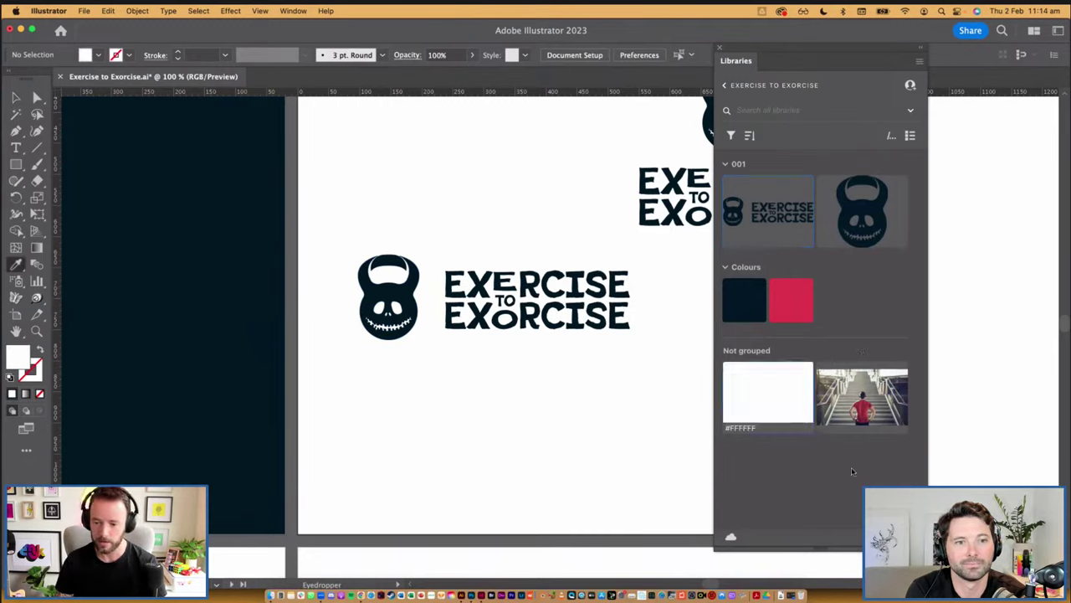
drag(761, 393, 824, 305)
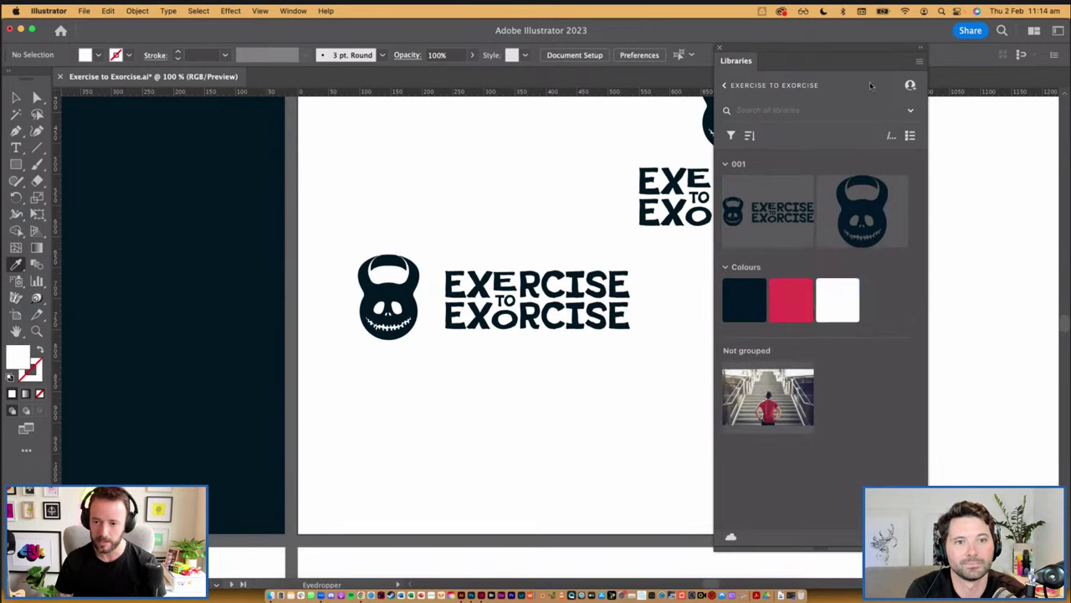
drag(865, 52, 884, 63)
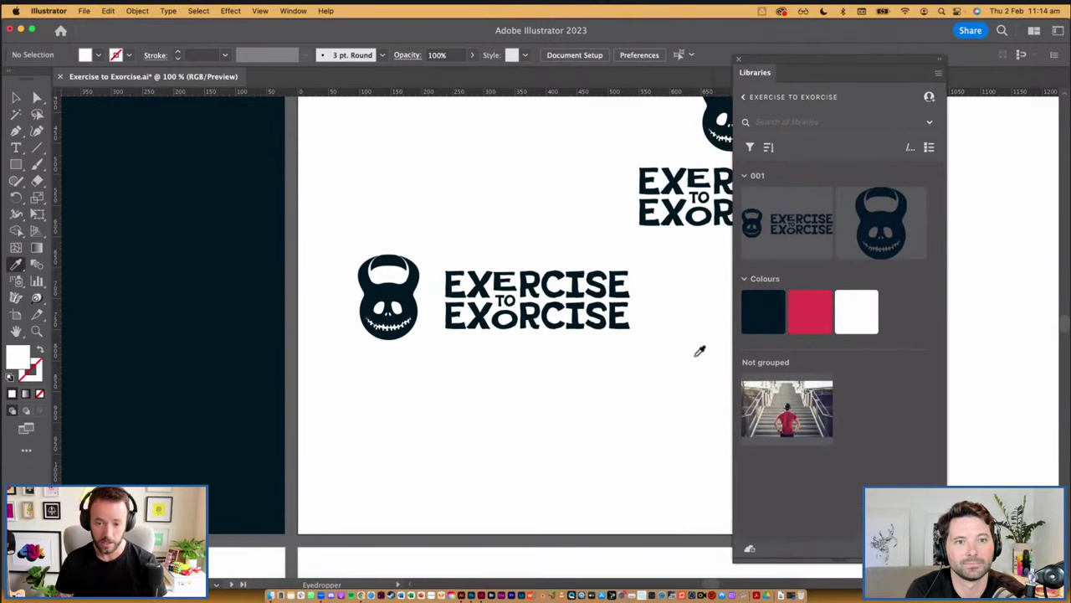
Duplicate the whole kettlebell badge with its curved lettering and dumbbell from the crimson artboard onto the navy artboard directly below
key(v)
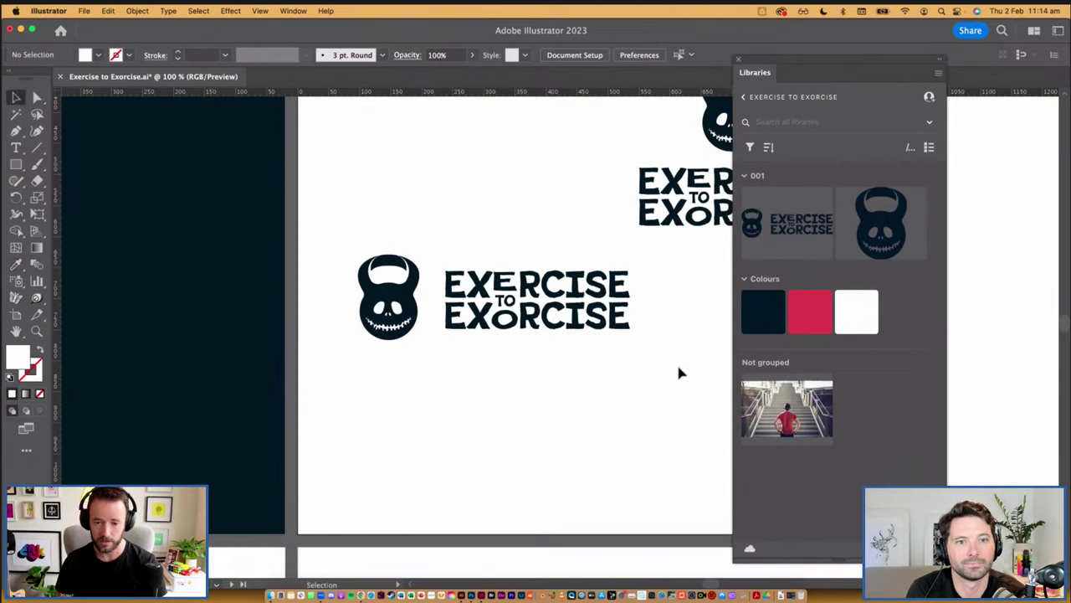
scroll(676, 361, down, 5)
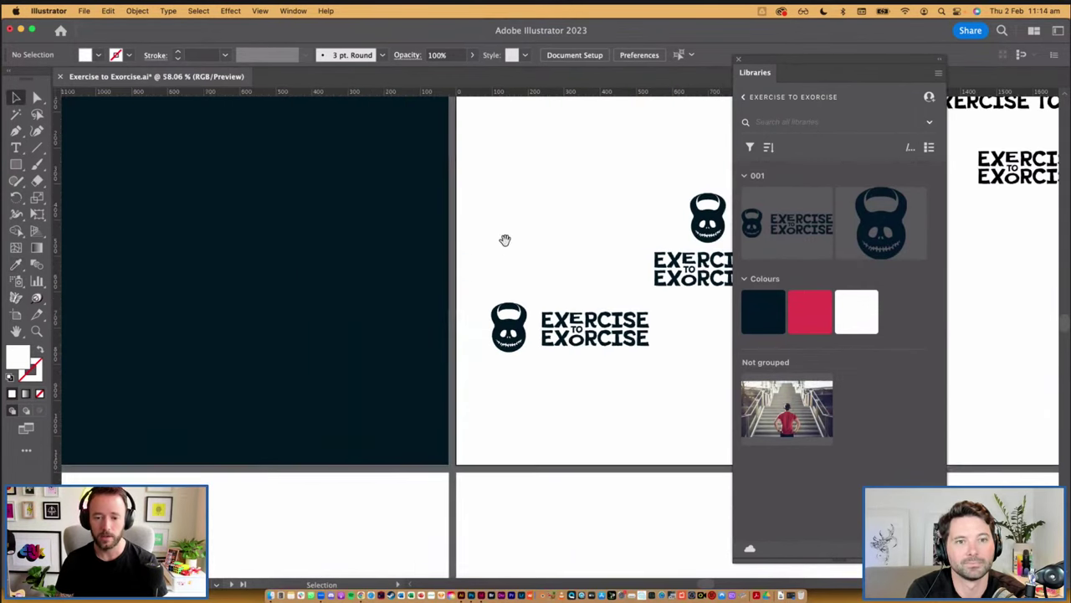
scroll(495, 253, down, 3)
drag(482, 290, 672, 375)
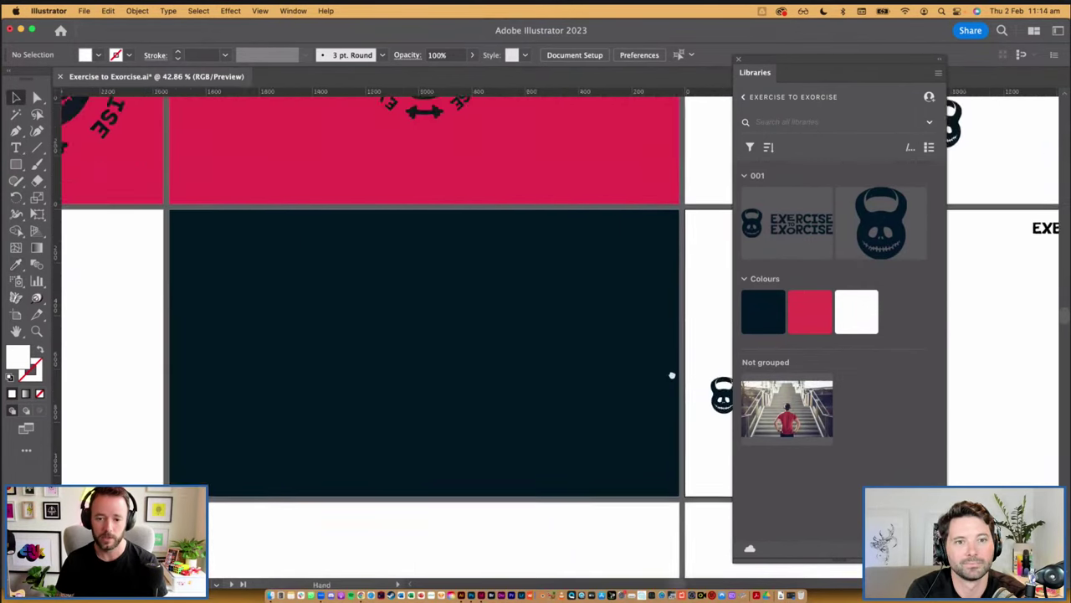
drag(542, 287, 627, 424)
scroll(615, 410, down, 2)
drag(629, 379, 595, 391)
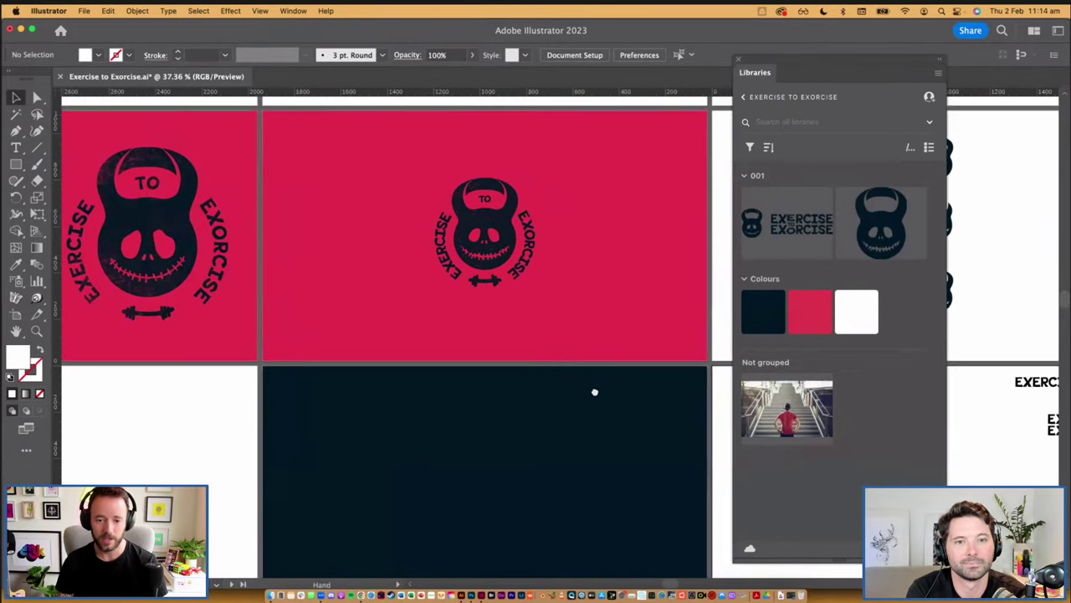
click(521, 219)
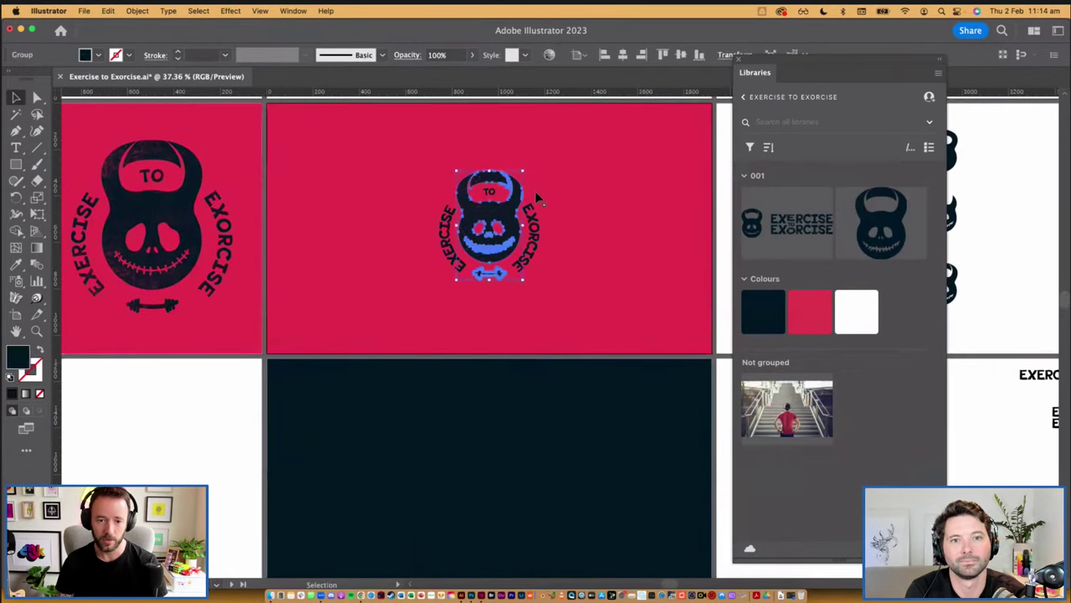
drag(571, 161, 368, 327)
key(space)
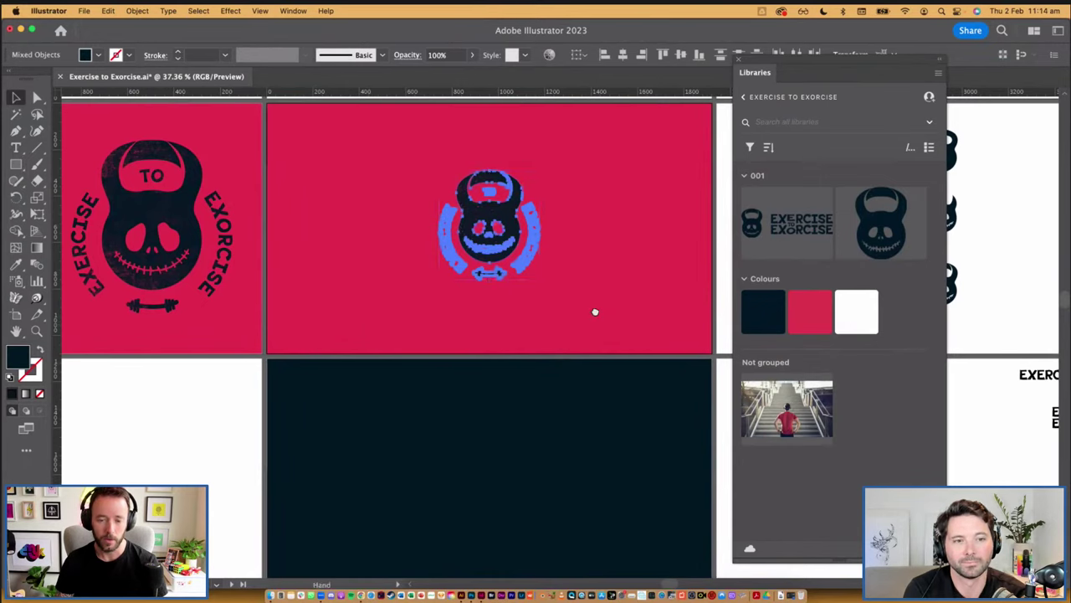
drag(595, 311, 593, 309)
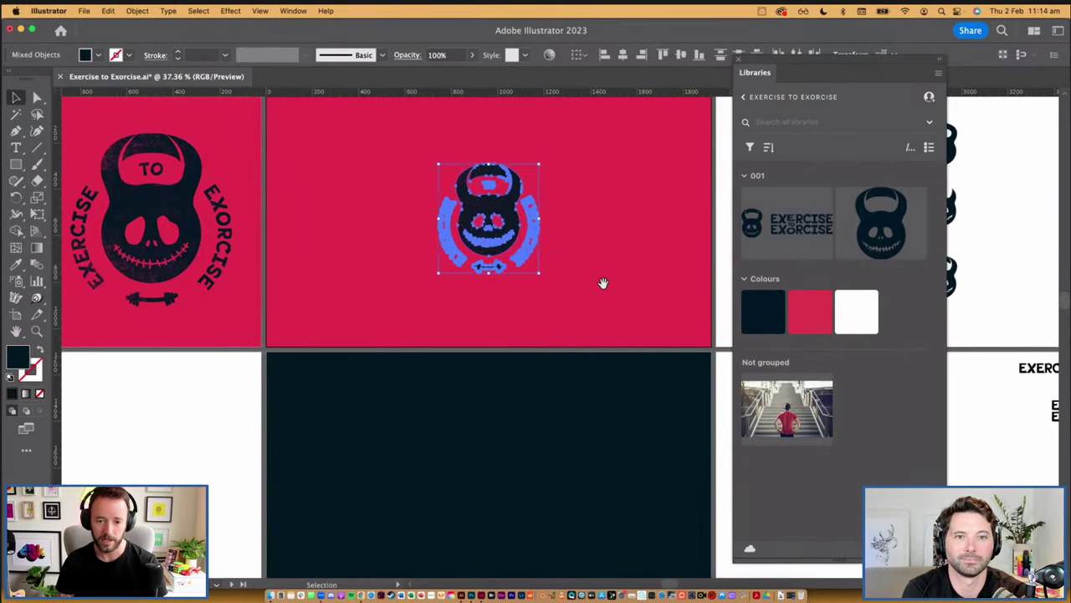
scroll(673, 350, down, 1)
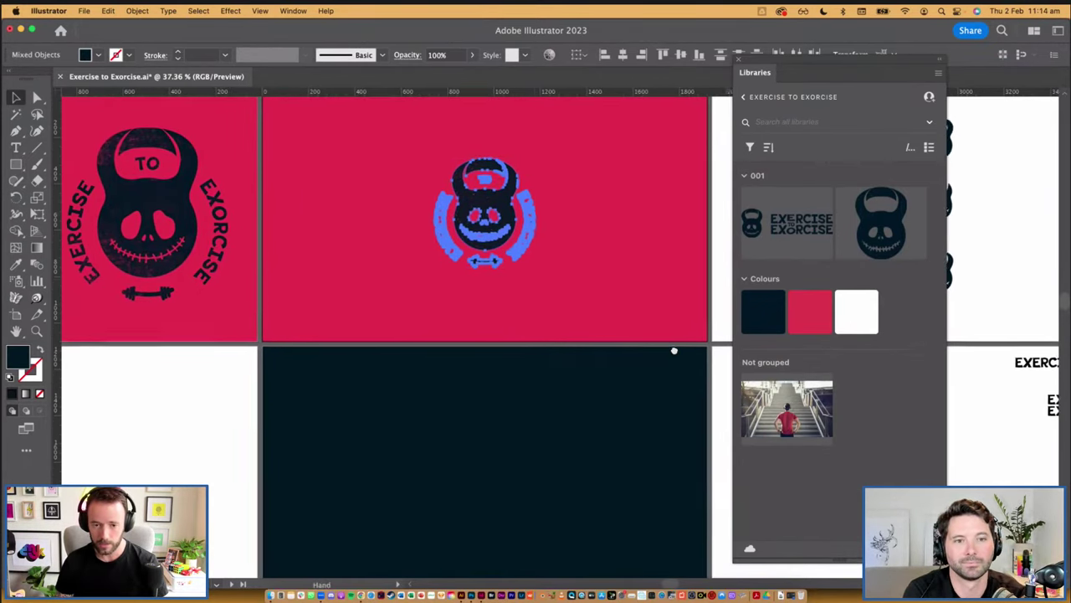
drag(674, 350, 524, 322)
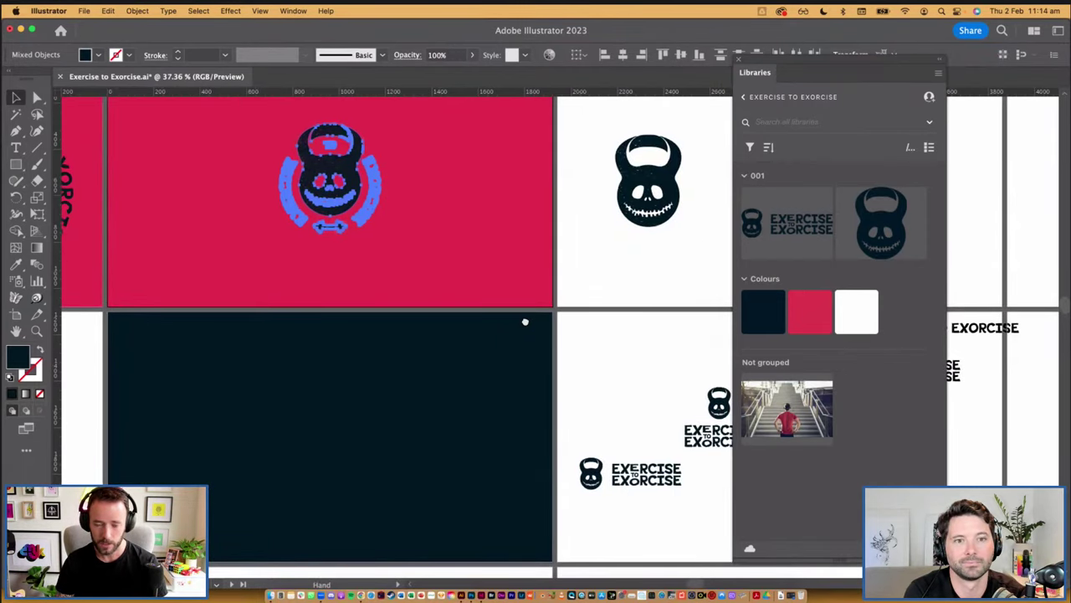
scroll(530, 222, left, 3)
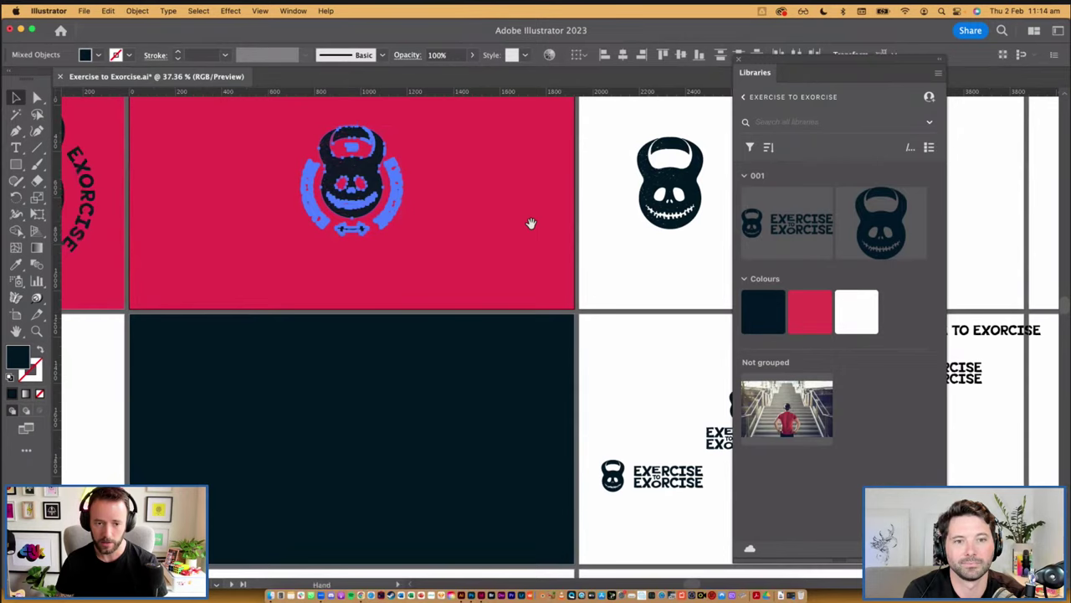
drag(435, 175, 434, 432)
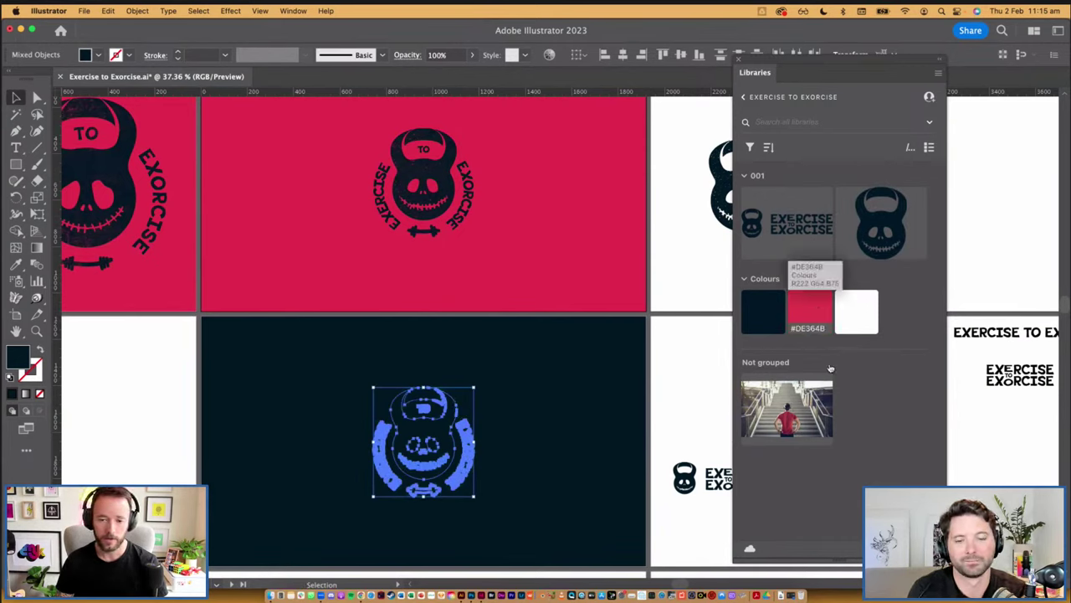
Recolour the duplicated badge with the library colour #DE364B and move the Libraries panel clear of the artwork
click(814, 311)
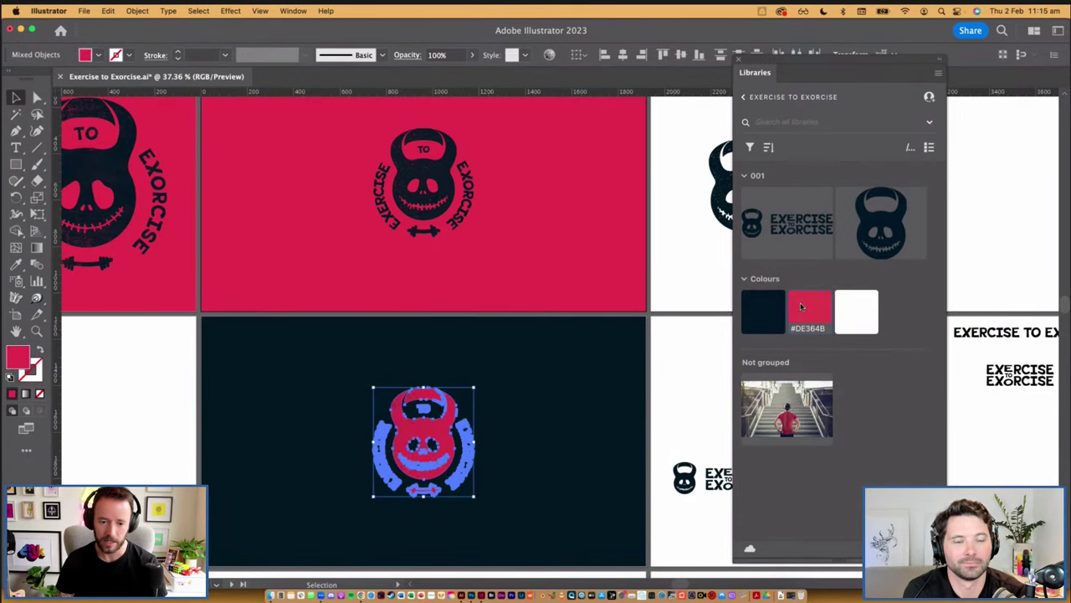
click(514, 454)
drag(323, 363, 573, 527)
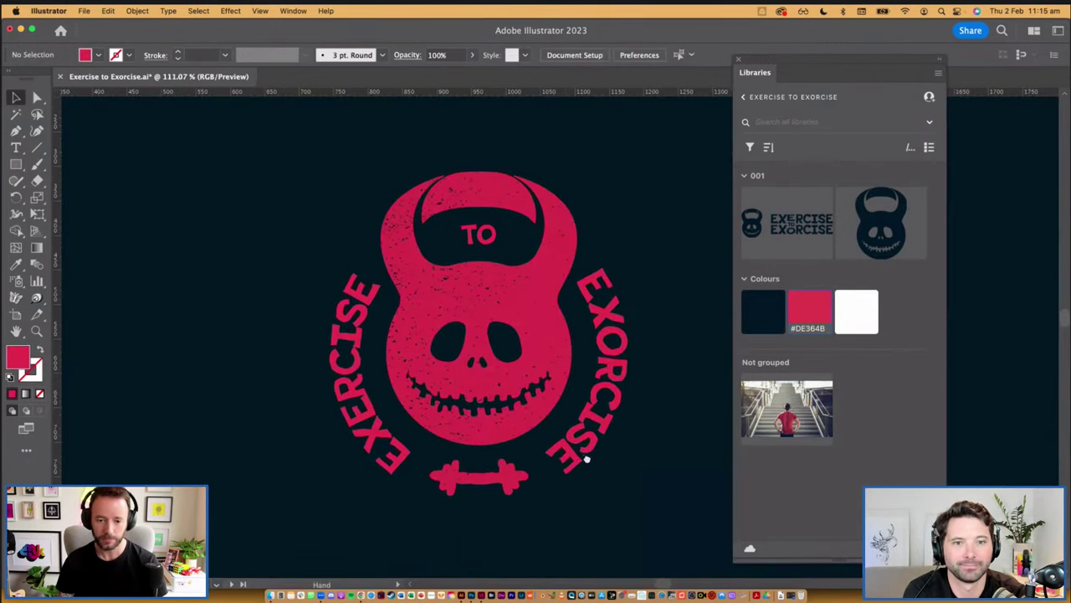
drag(932, 66, 1013, 77)
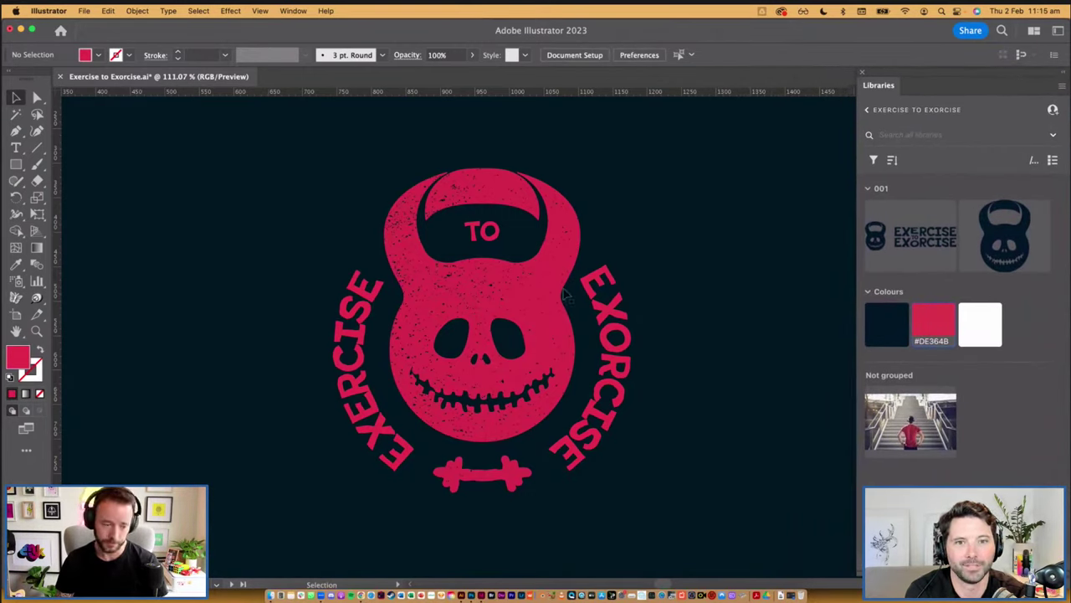
click(562, 331)
scroll(563, 335, down, 2)
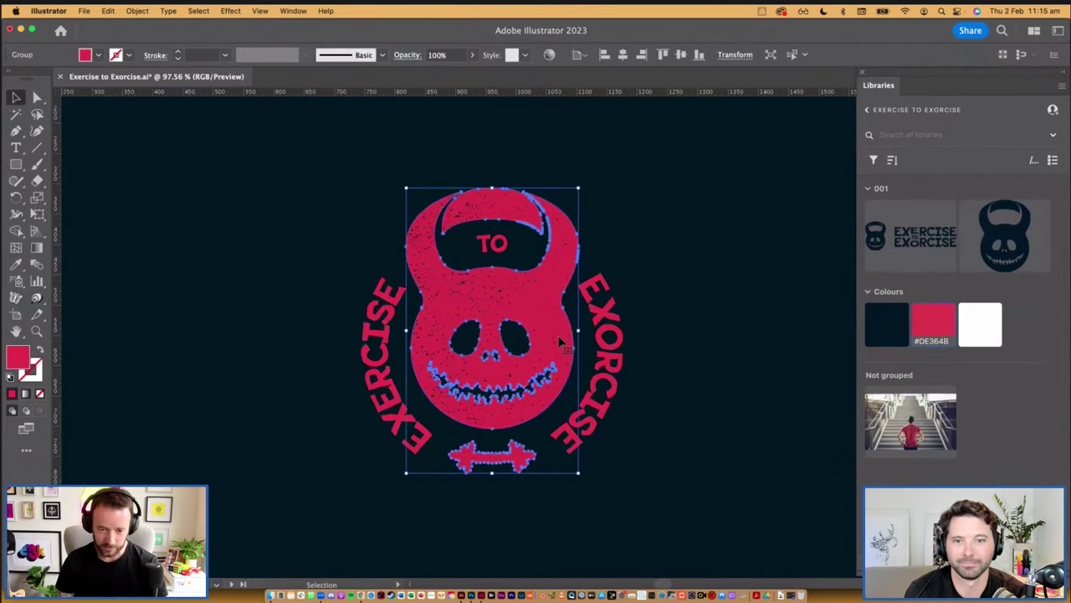
click(666, 237)
drag(606, 318, 614, 320)
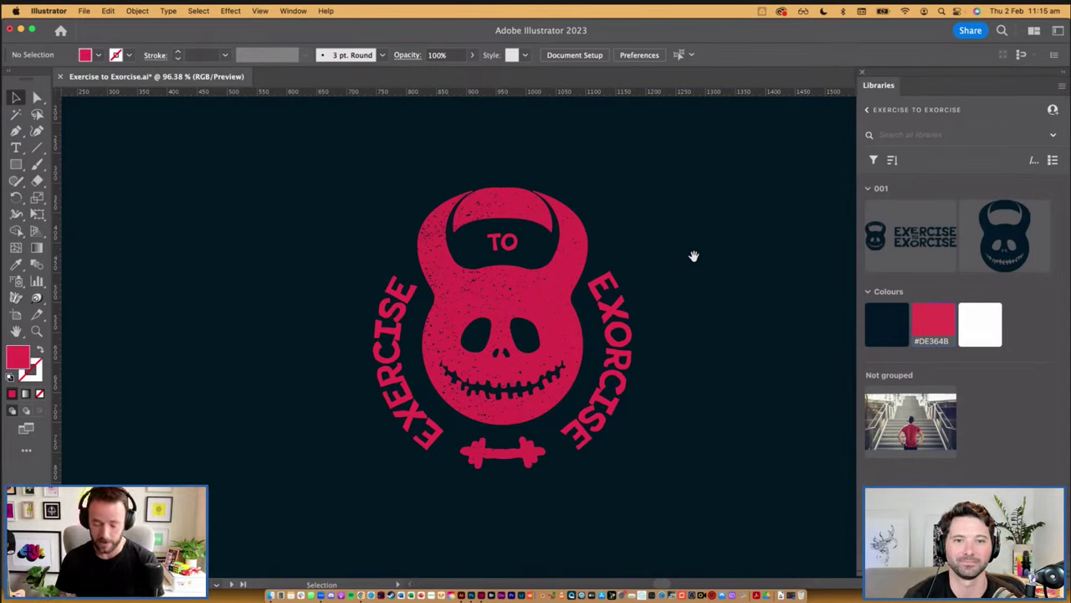
Switch to Chrome and, in a new window, search Google Images for "irradiation illusion"
key(super+Tab)
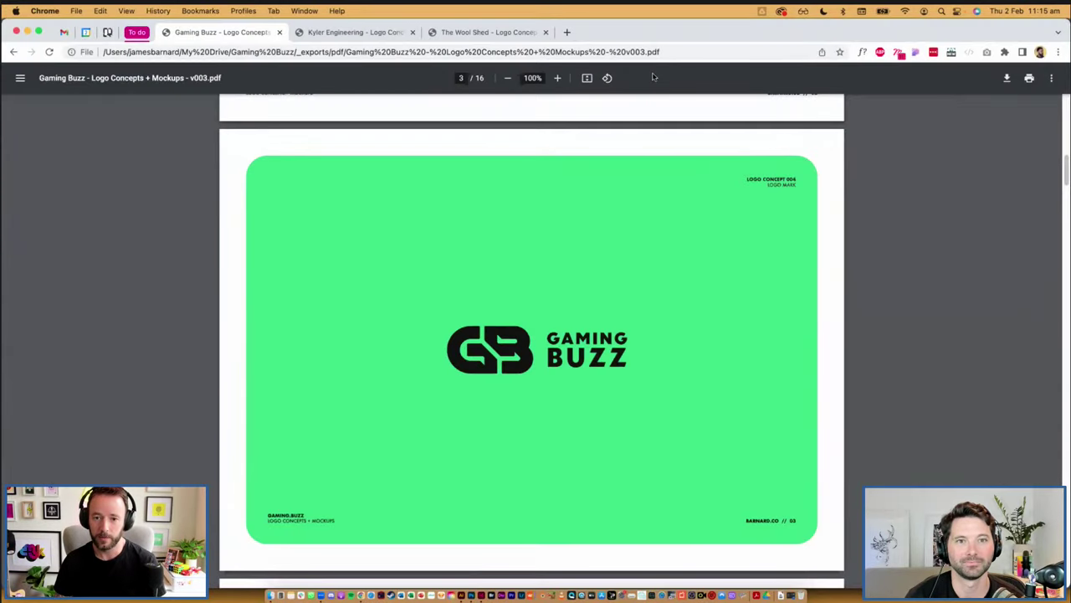
key(super+n)
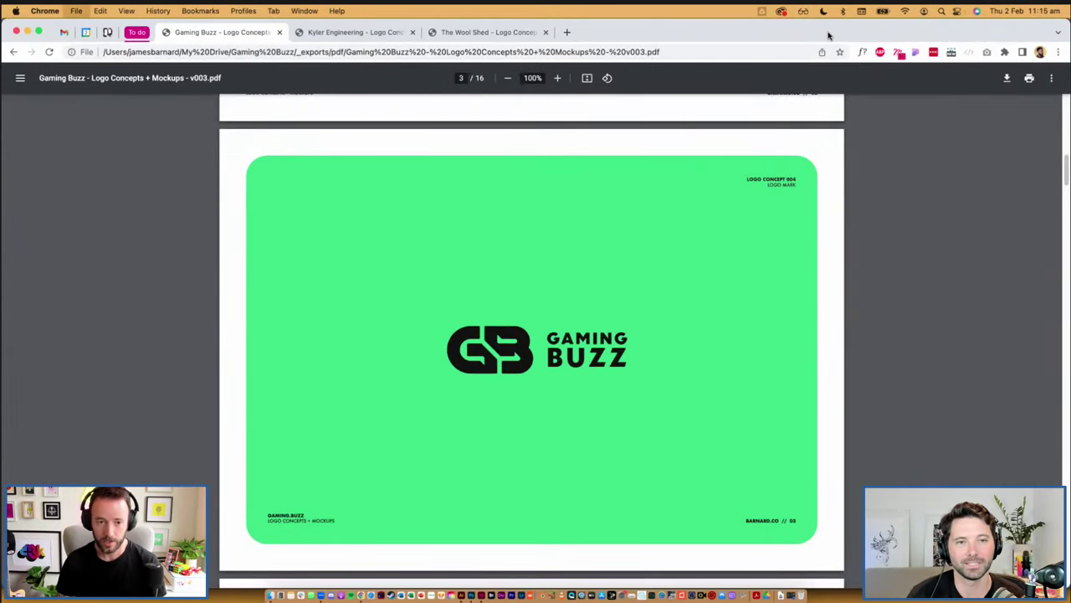
text(irradi)
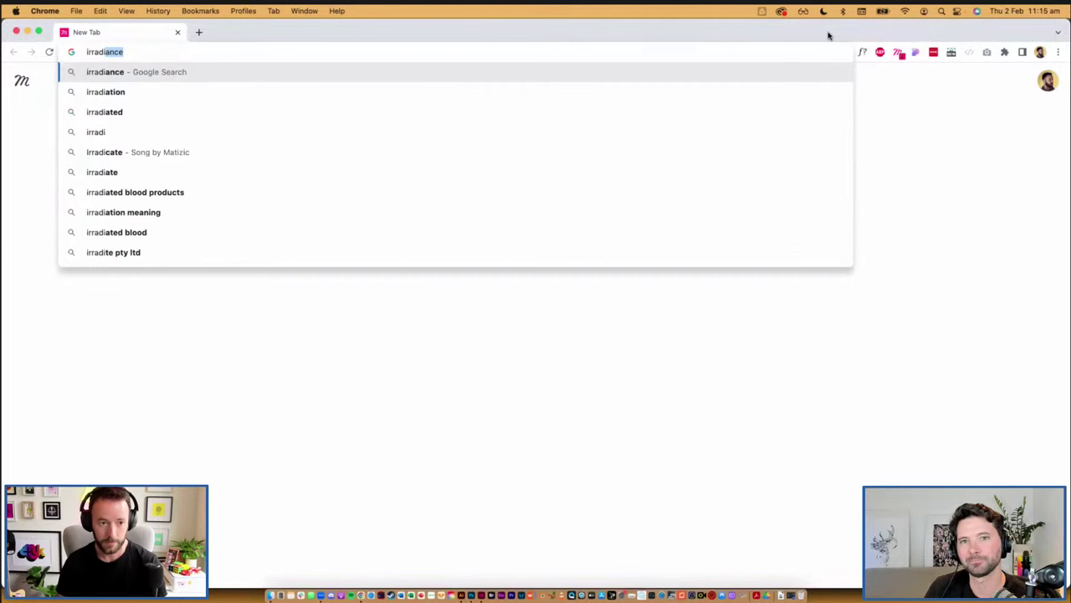
text(ationn)
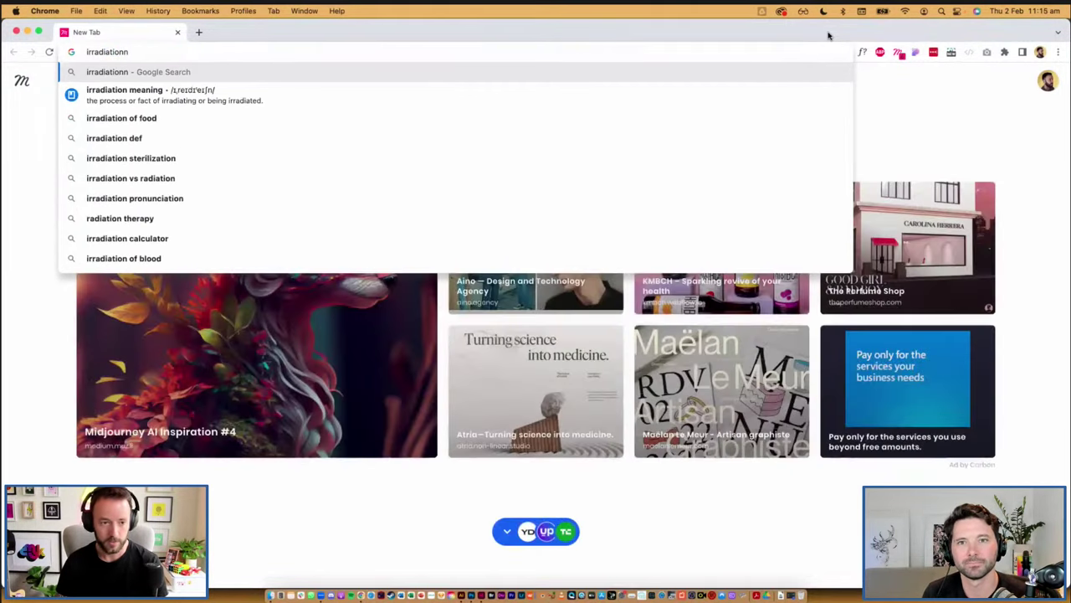
key(BackSpace)
text(illusion)
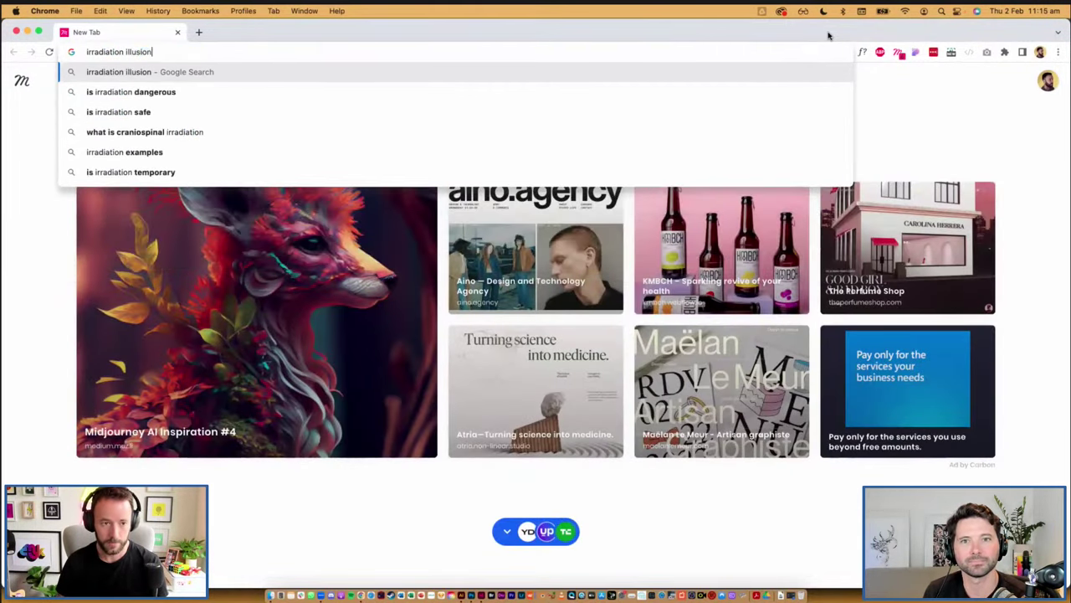
key(Return)
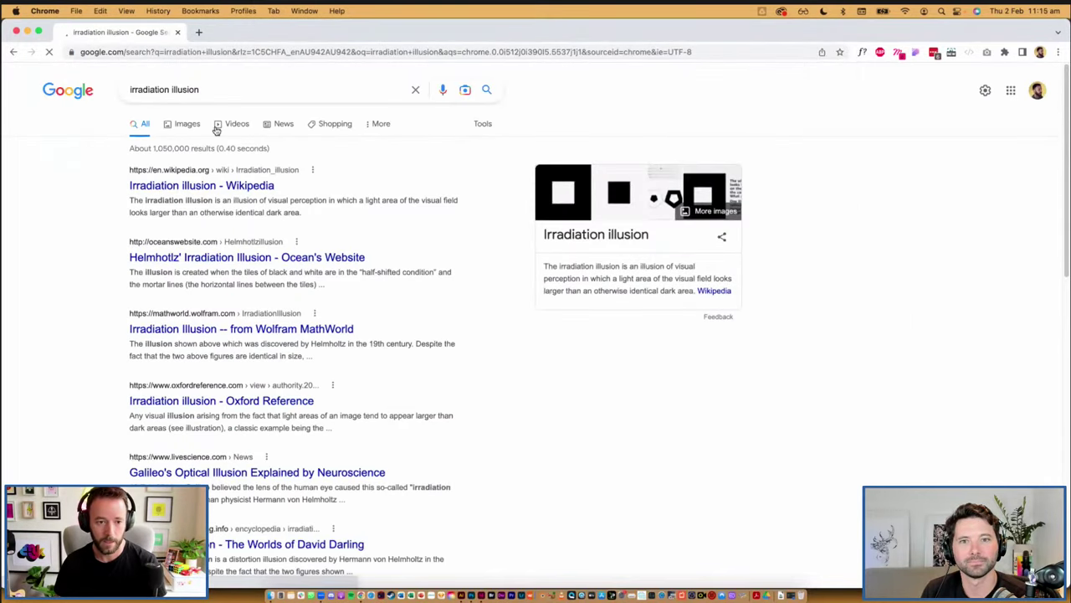
click(199, 129)
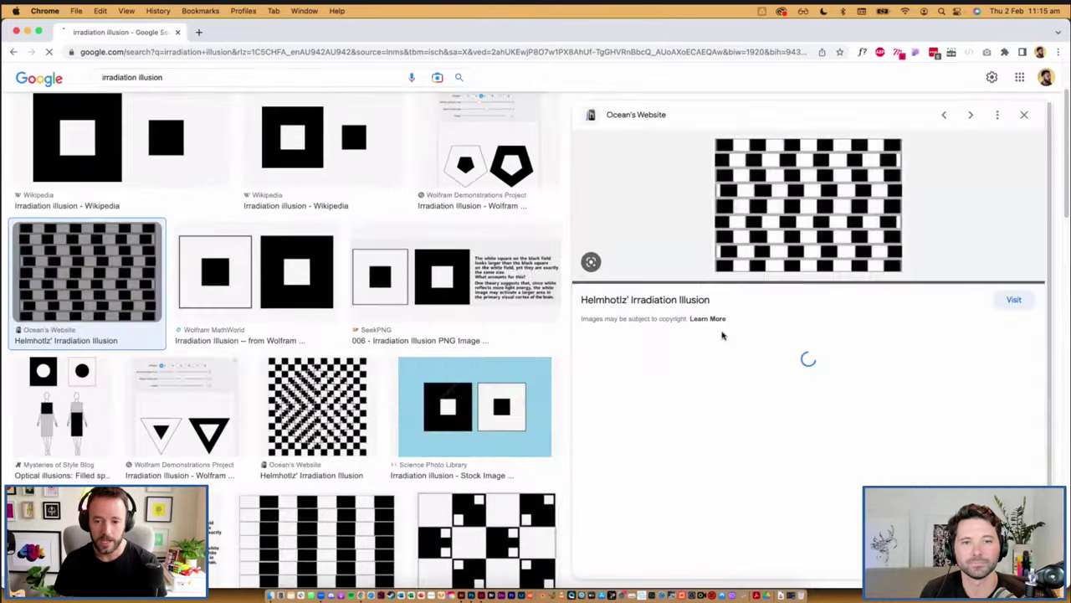
Open the Helmhotlz' Irradiation Illusion page from Ocean's Website, read through its circle and Café Wall figures, close that window and return to Illustrator
click(779, 196)
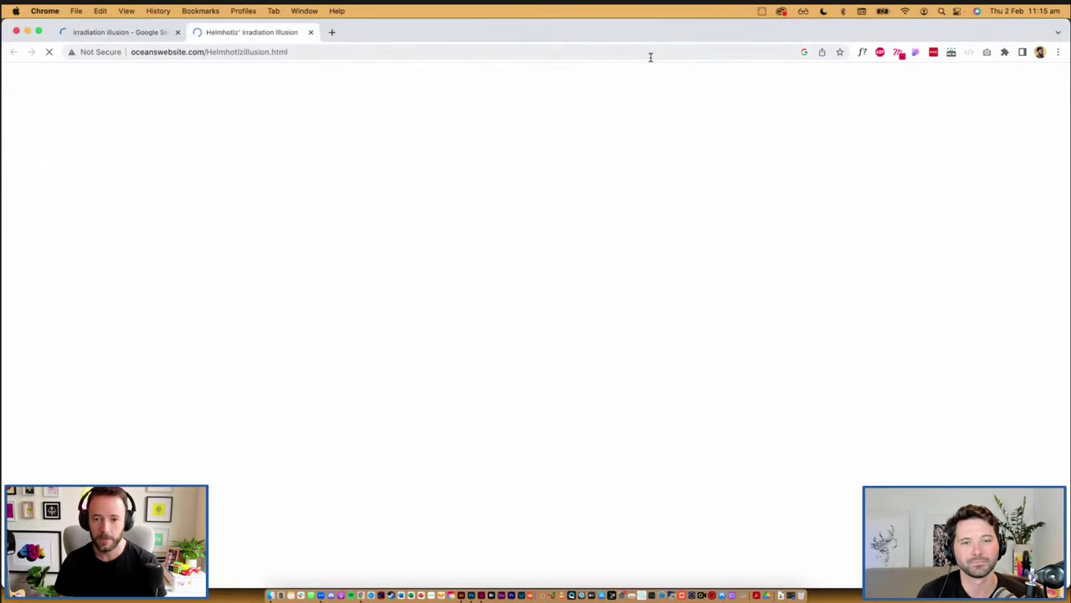
scroll(516, 333, down, 6)
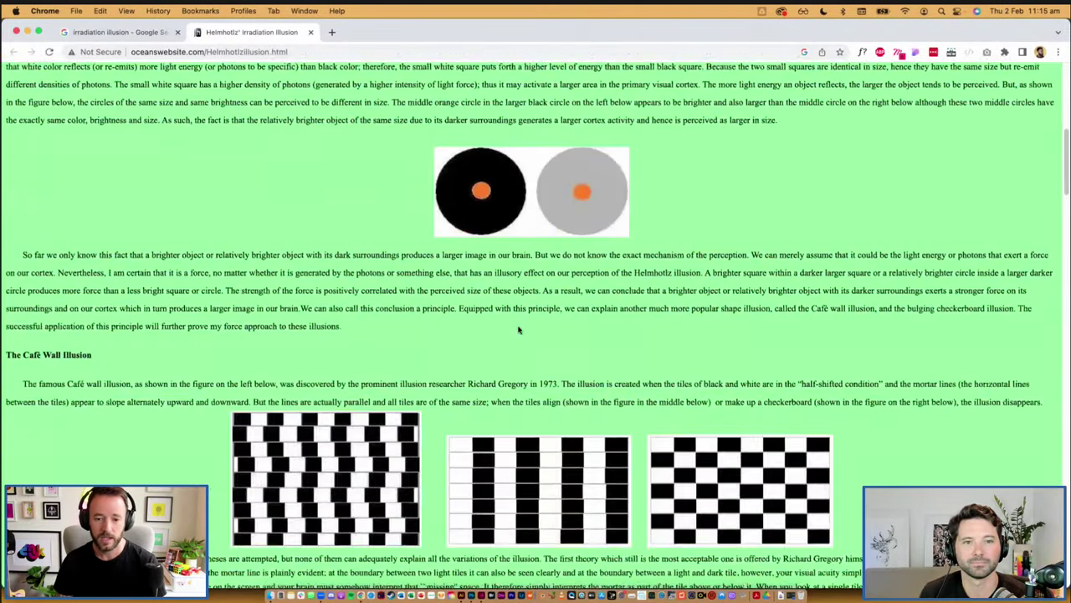
scroll(518, 330, up, 1)
scroll(518, 330, down, 3)
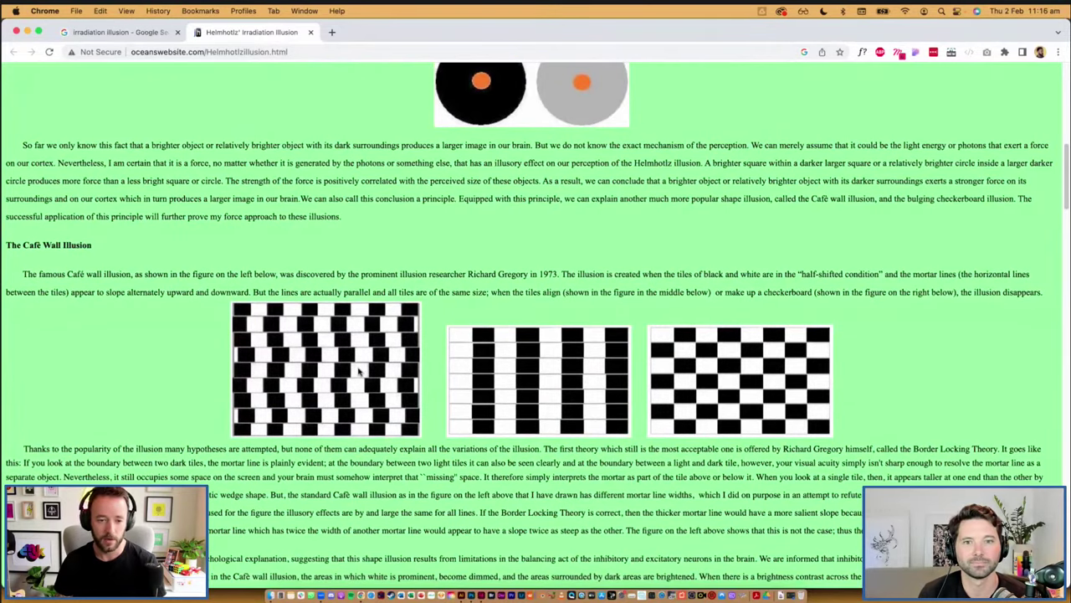
scroll(332, 355, down, 1)
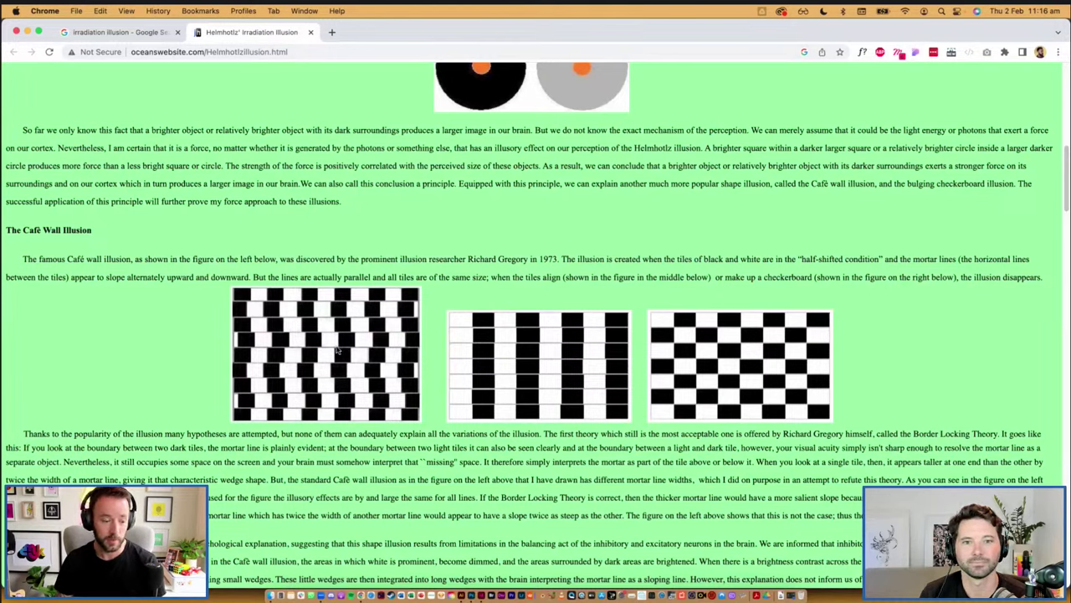
click(16, 32)
key(super+Tab)
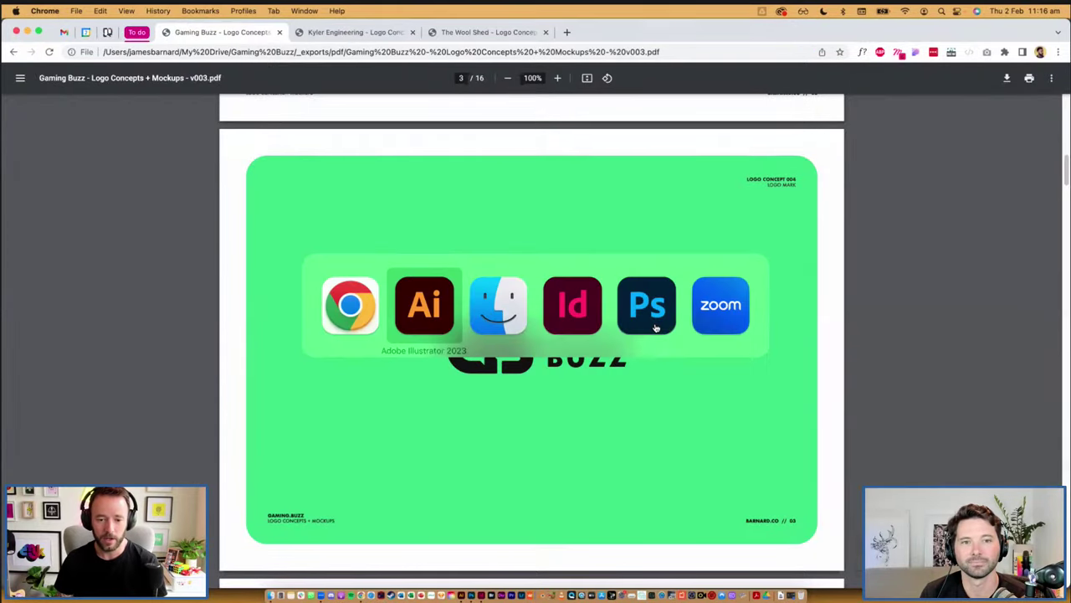
Compare the crimson and navy artboards, and give the navy artboard's kettlebell and dumbbell group a navy stroke of 1 px
scroll(639, 395, down, 5)
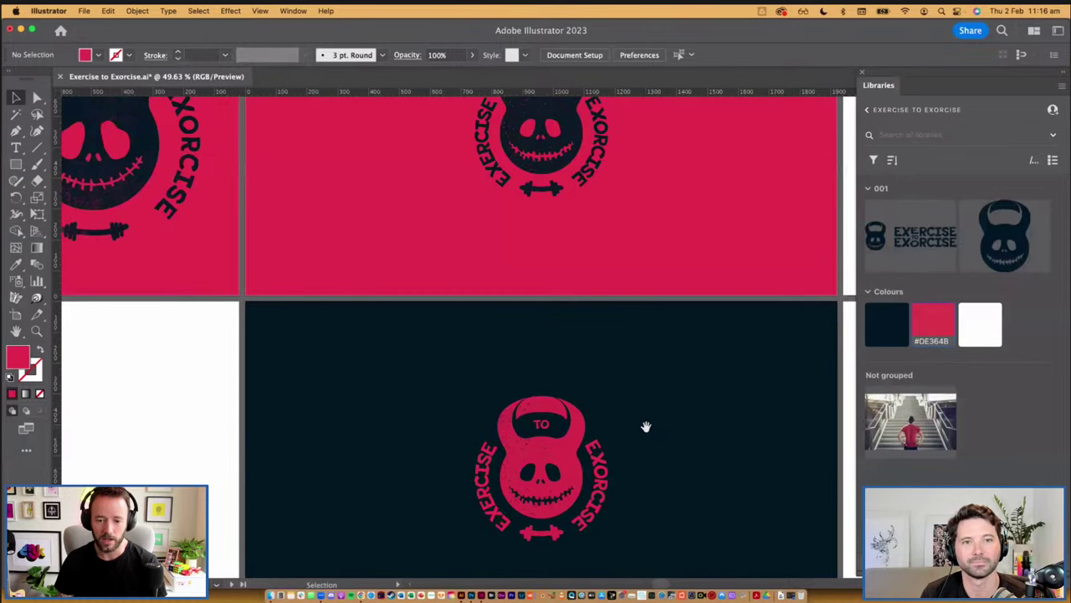
scroll(646, 427, down, 1)
drag(655, 399, 649, 416)
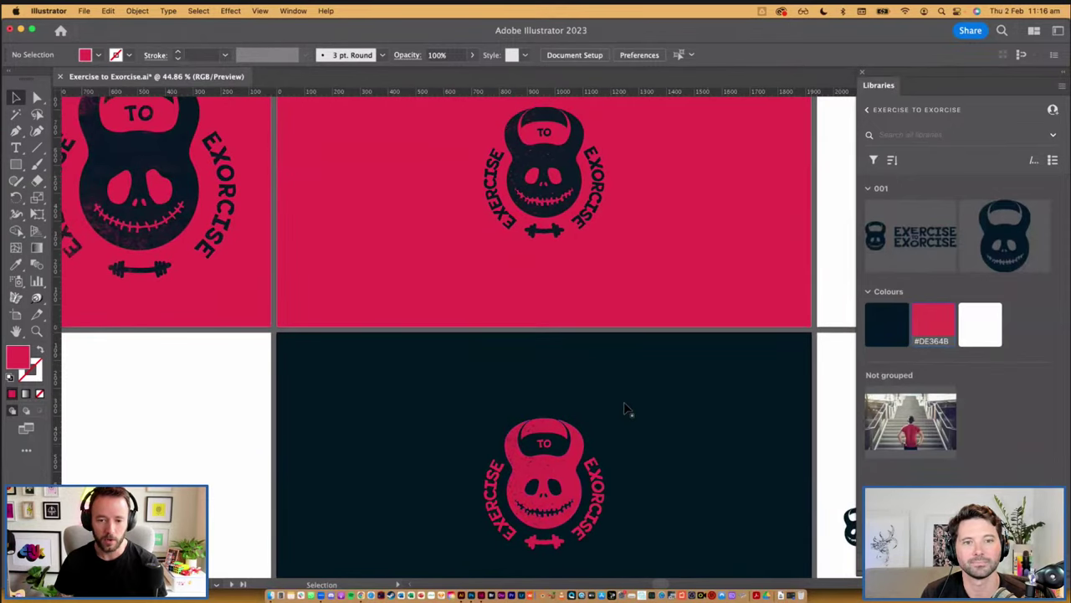
drag(629, 427, 631, 410)
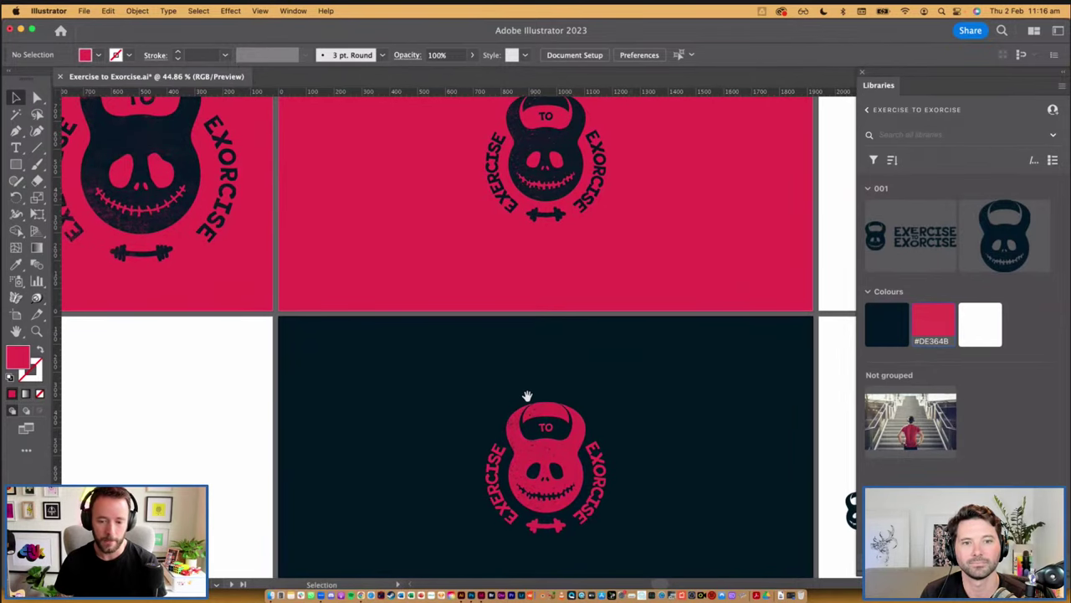
key(super+space)
drag(440, 380, 661, 567)
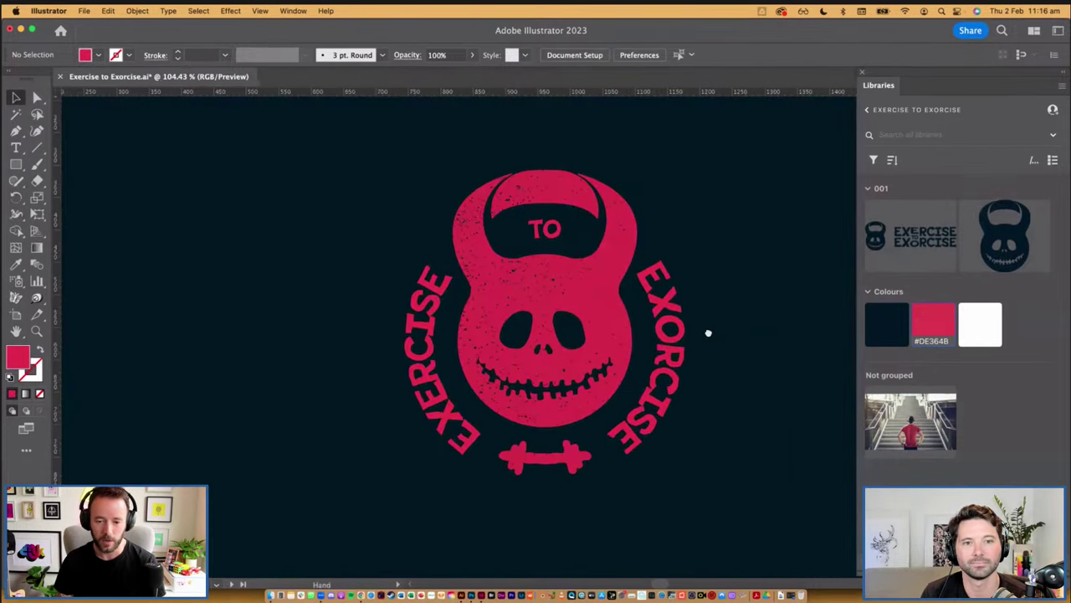
click(607, 290)
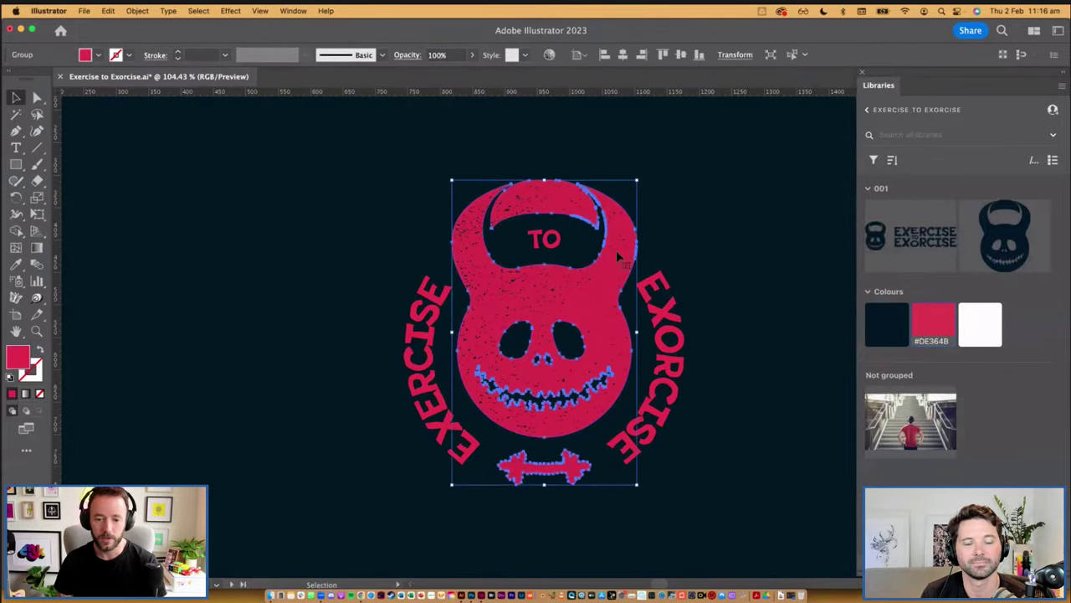
click(128, 55)
click(10, 109)
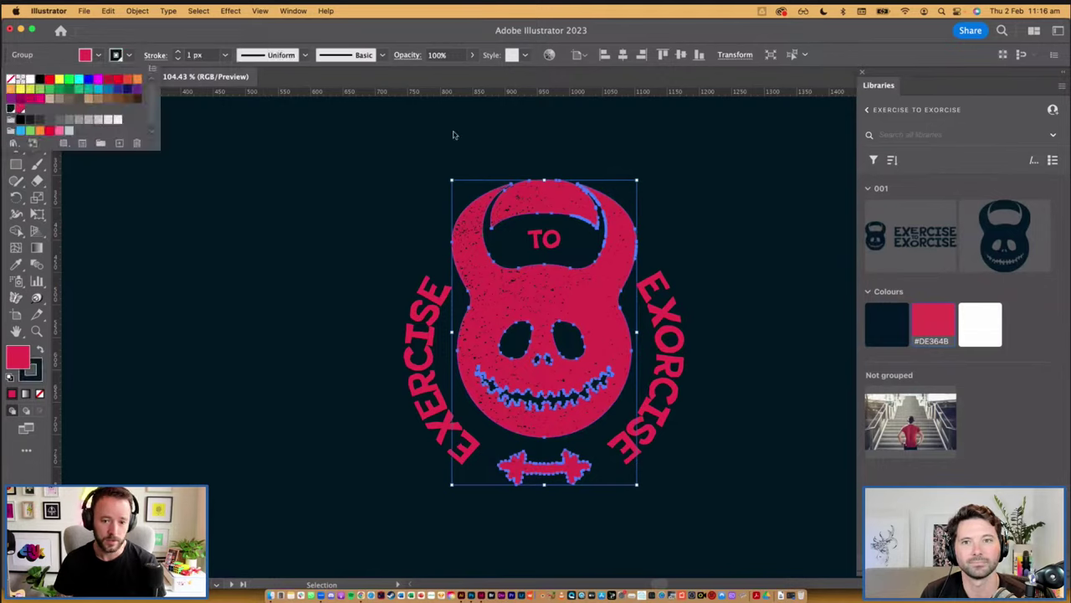
click(698, 167)
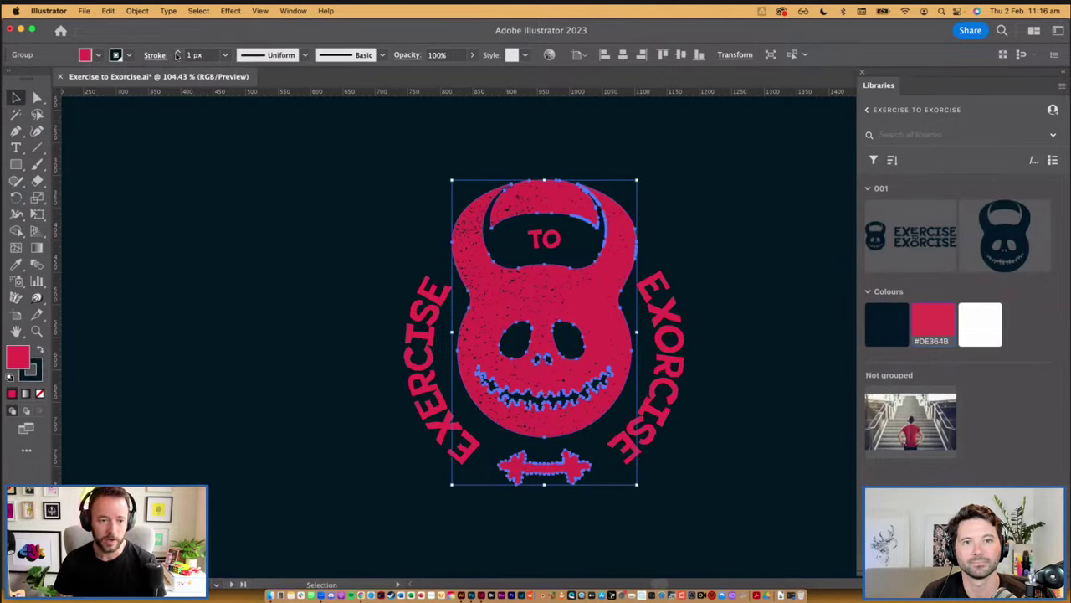
Try a 7 px navy stroke on the kettlebell group and deselect it to judge the thinner shape
click(177, 51)
click(178, 51)
click(178, 51)
click(177, 51)
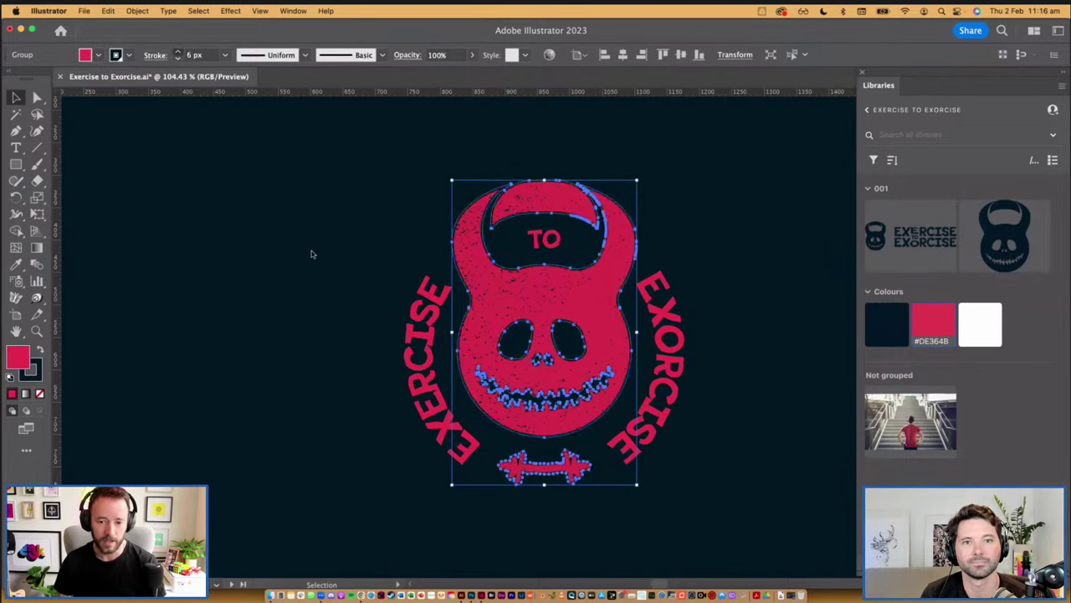
click(311, 253)
click(596, 283)
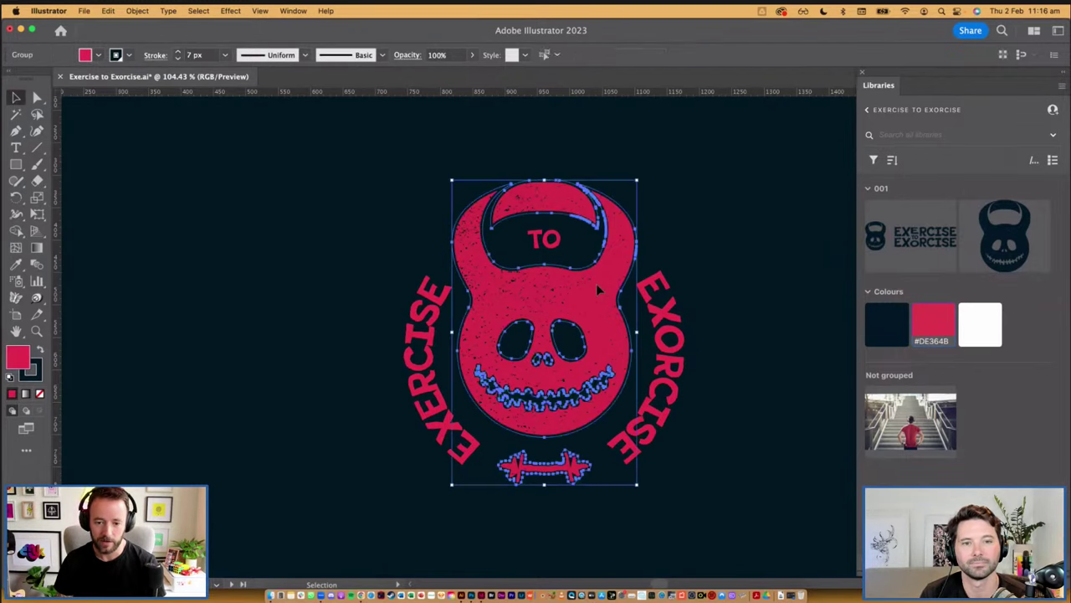
click(701, 243)
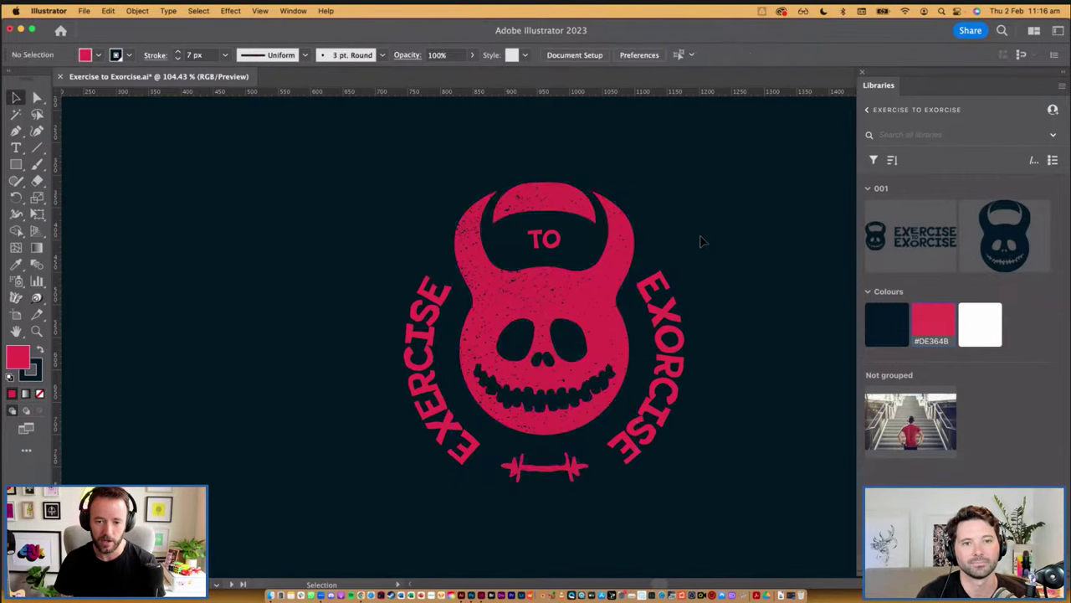
Reduce the kettlebell group's navy stroke to 2 px, checking it at 3 px along the way
click(595, 280)
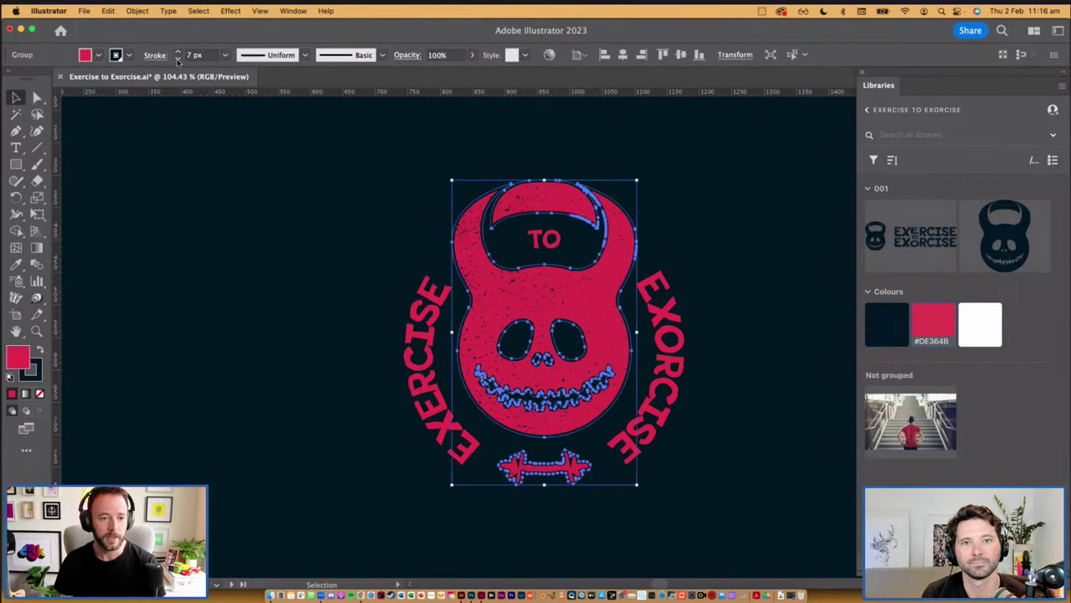
click(282, 209)
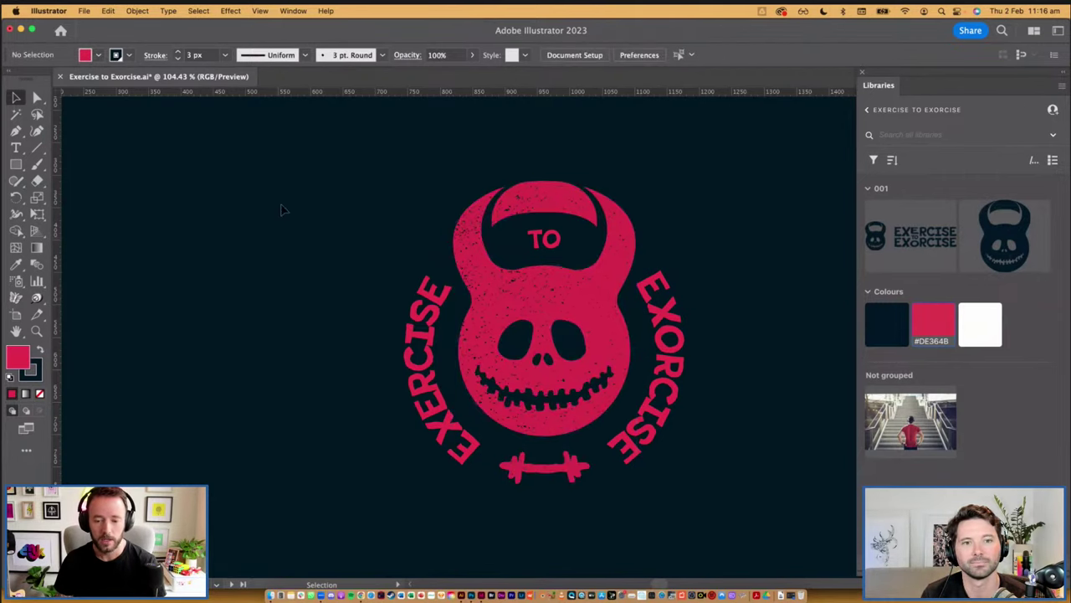
click(505, 203)
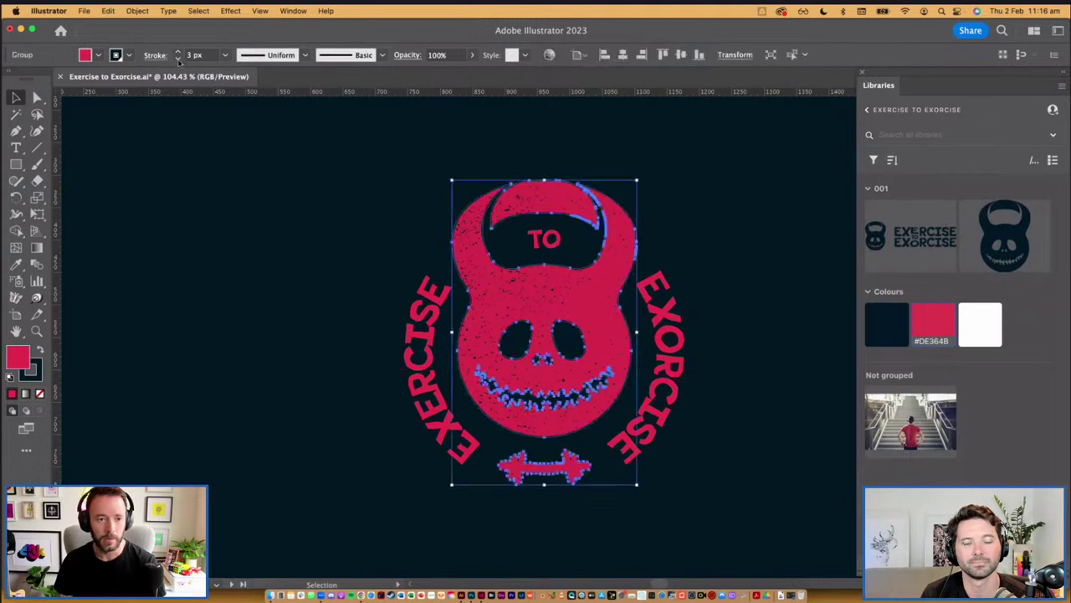
click(178, 59)
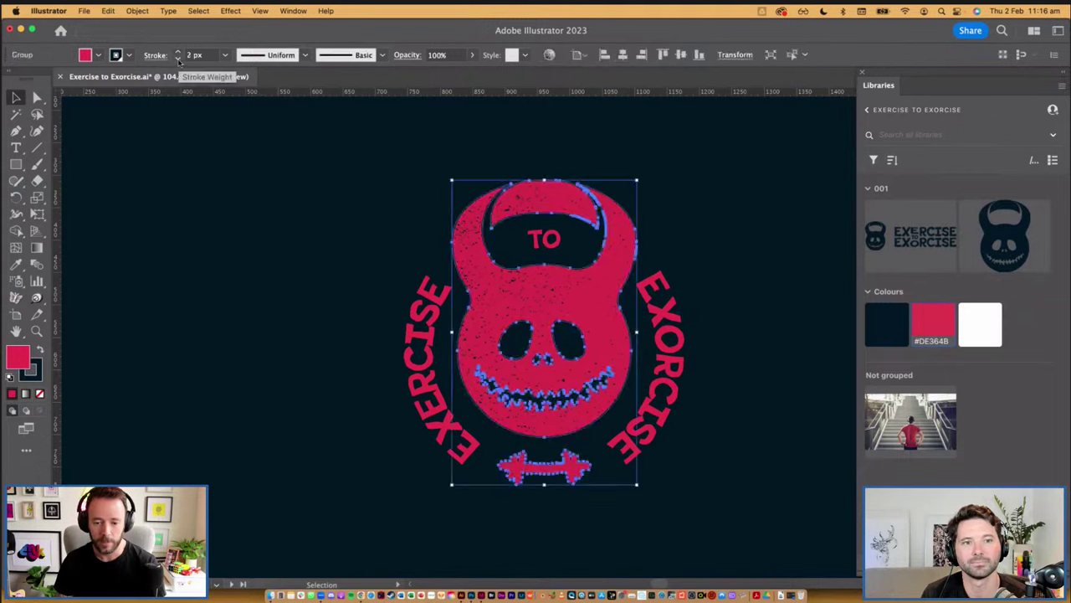
click(221, 301)
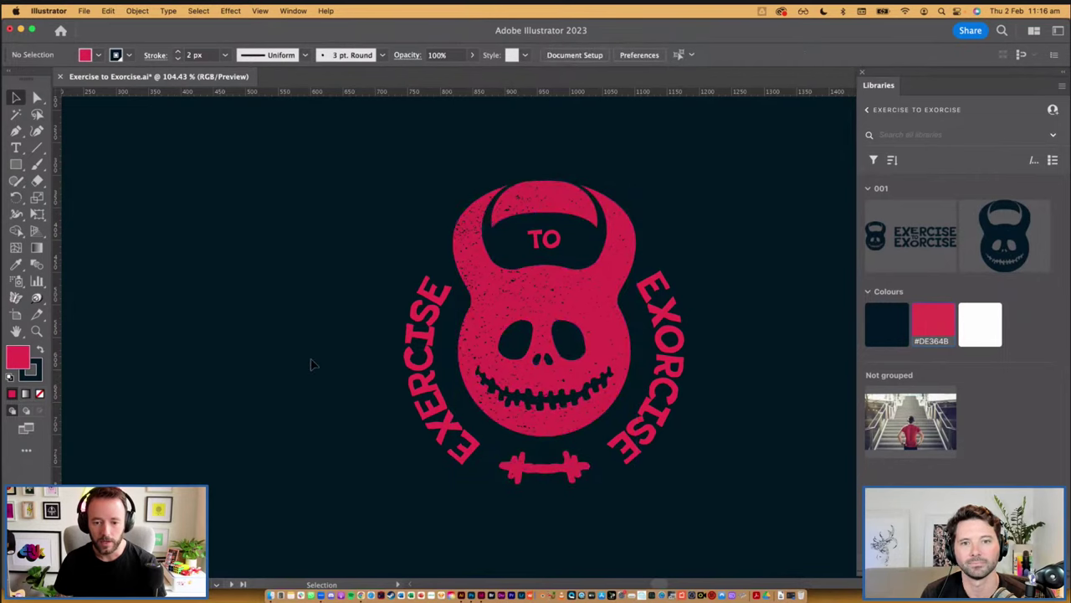
Release the speckled texture image from the kettlebell group on the navy artboard and delete it
scroll(311, 364, down, 4)
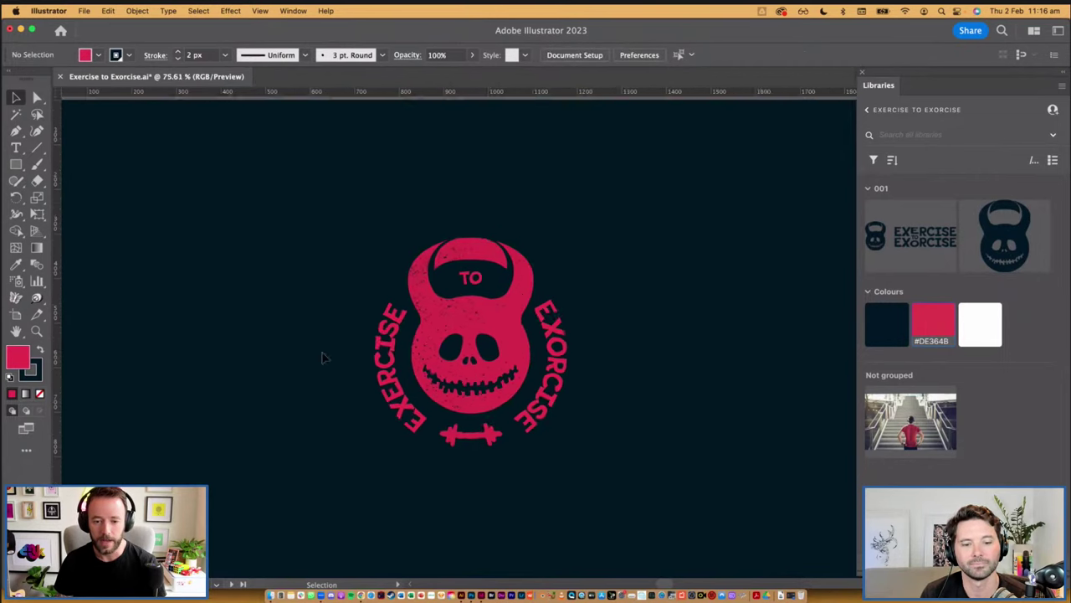
click(432, 331)
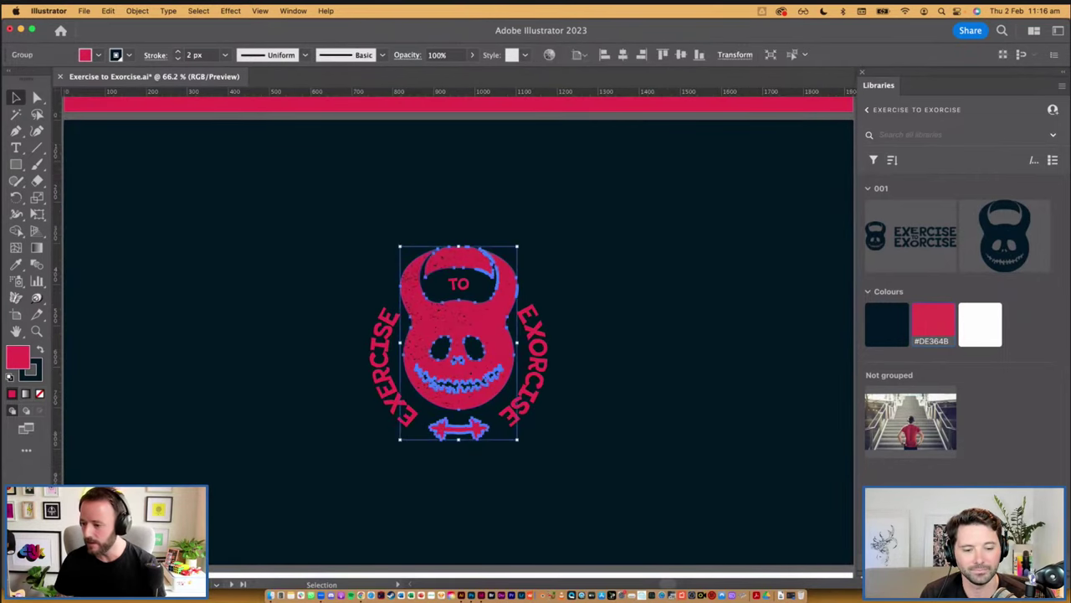
key(super+z)
click(592, 261)
click(526, 288)
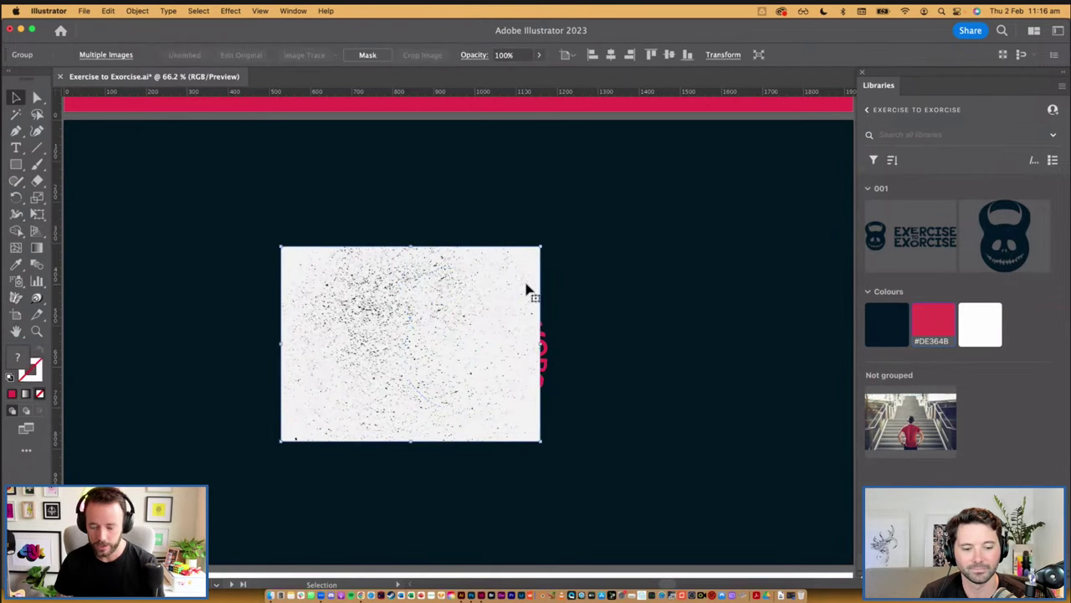
key(Delete)
Examine the texture-free badge up close, including the stroked kettlebell, the dumbbell and the curved EXORCISE lettering
key(super+space)
super+click(484, 349)
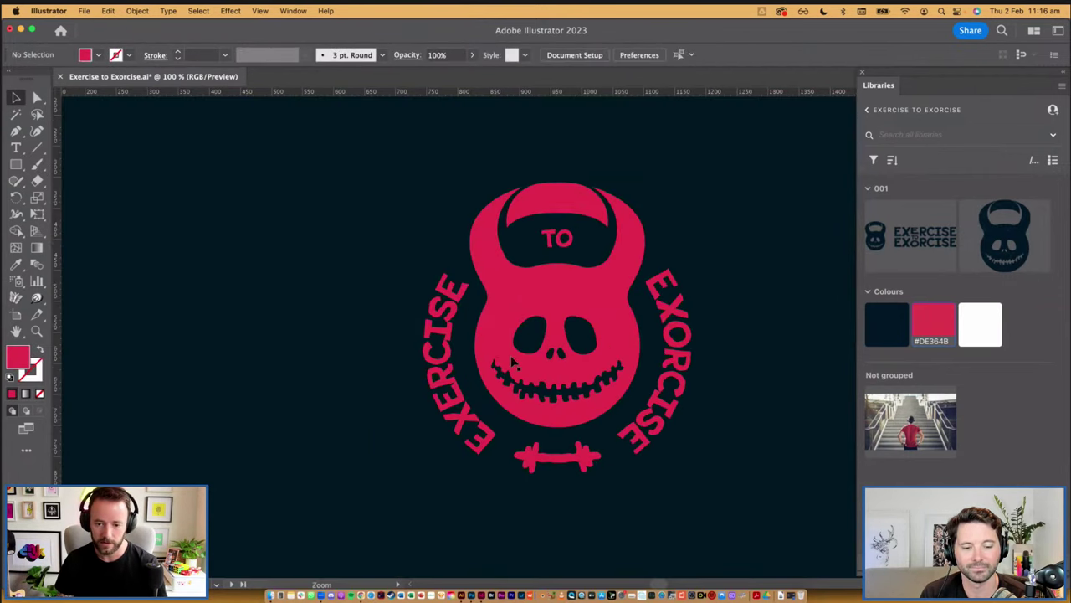
super+click(510, 360)
drag(450, 356, 489, 321)
scroll(471, 337, down, 2)
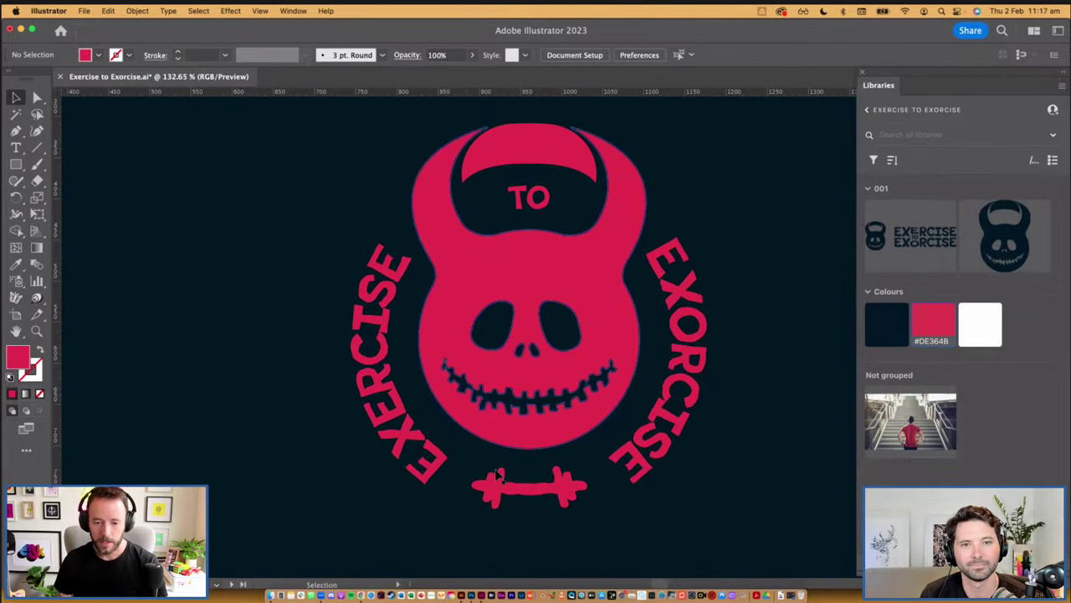
click(522, 495)
click(566, 519)
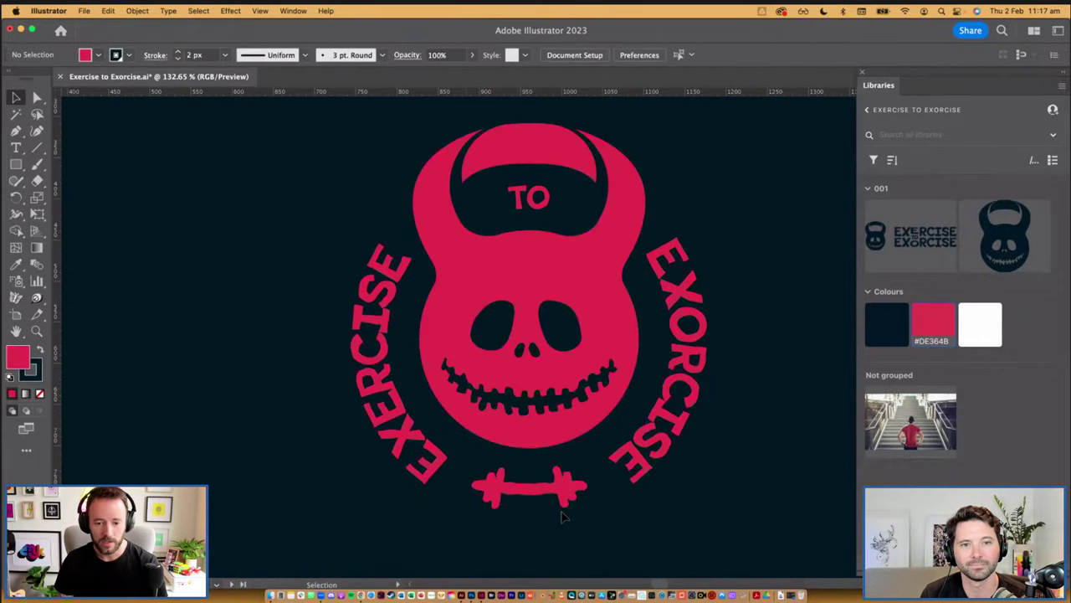
click(688, 338)
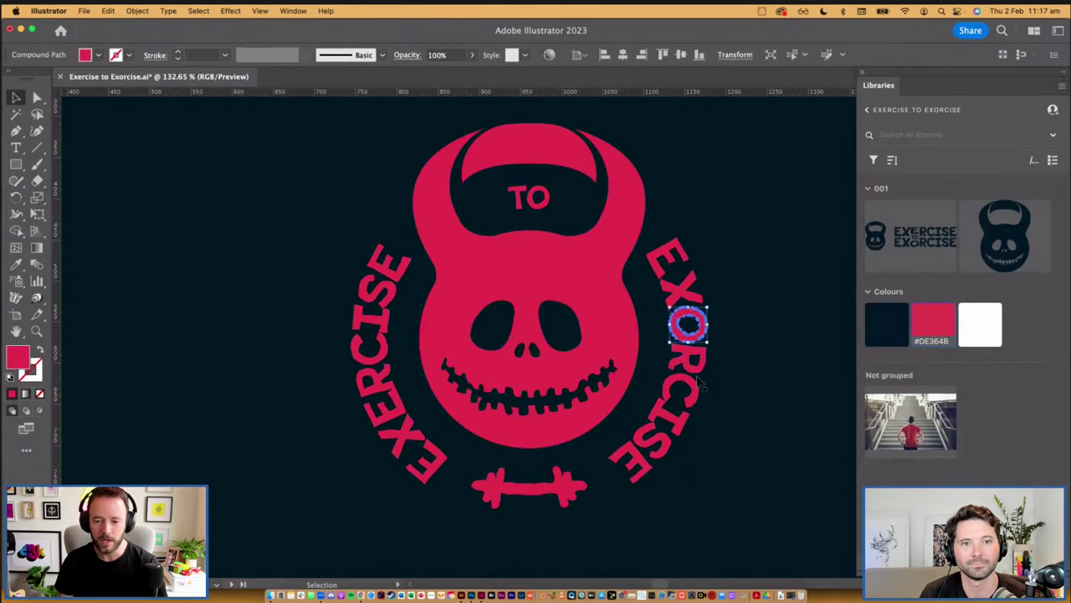
click(731, 407)
scroll(708, 420, down, 3)
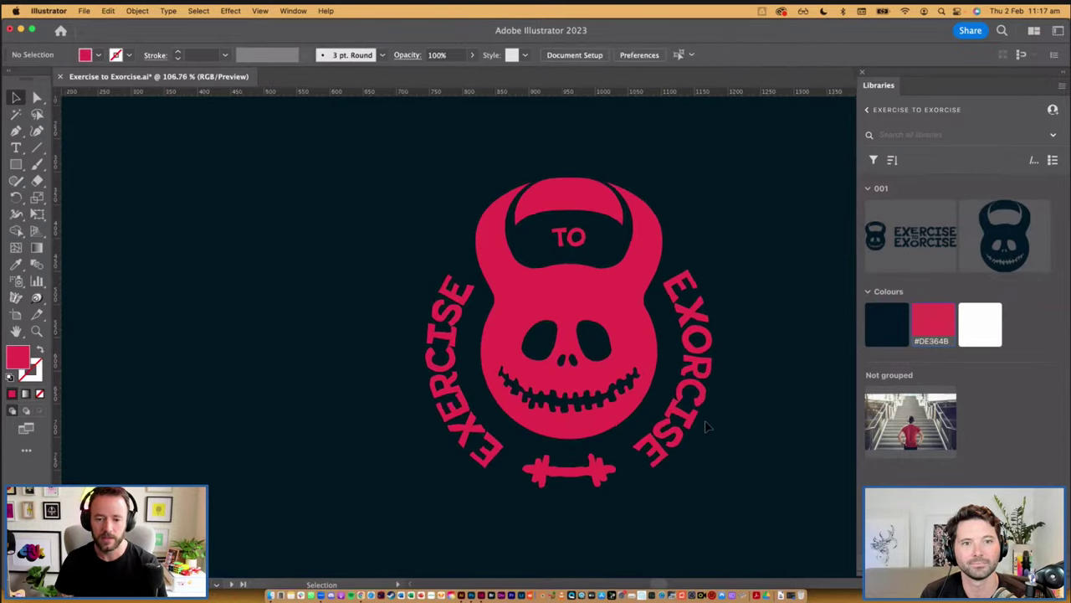
scroll(708, 423, down, 6)
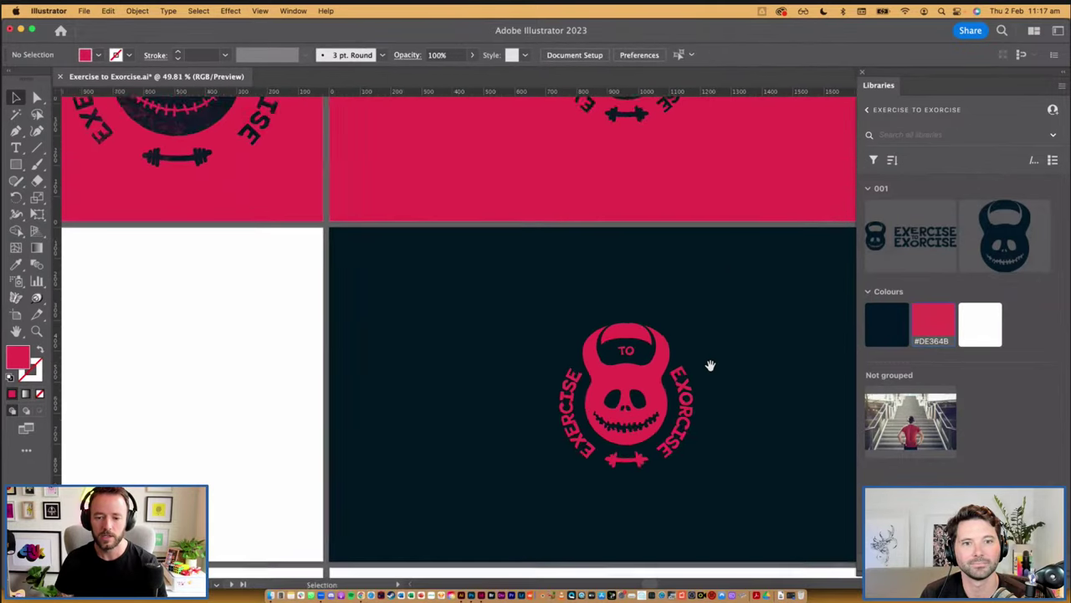
drag(727, 263, 627, 366)
scroll(678, 376, down, 1)
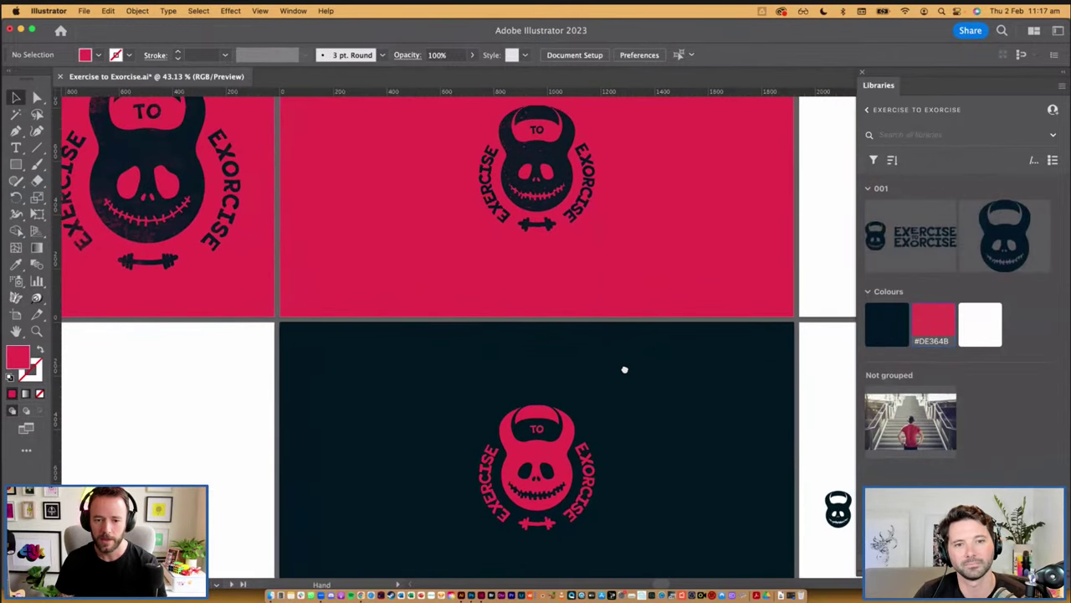
drag(624, 369, 620, 373)
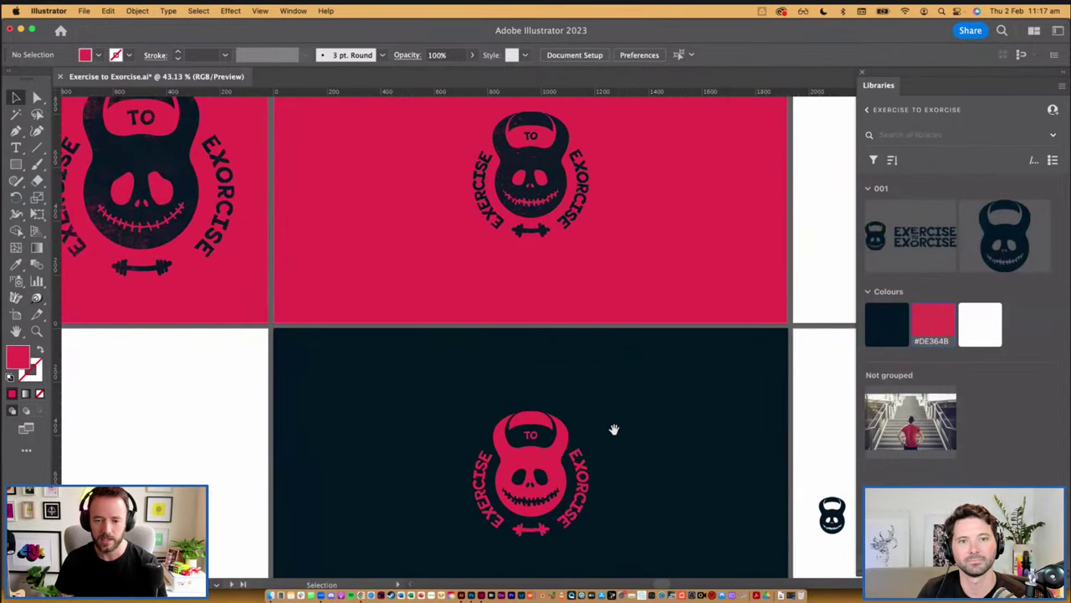
click(567, 539)
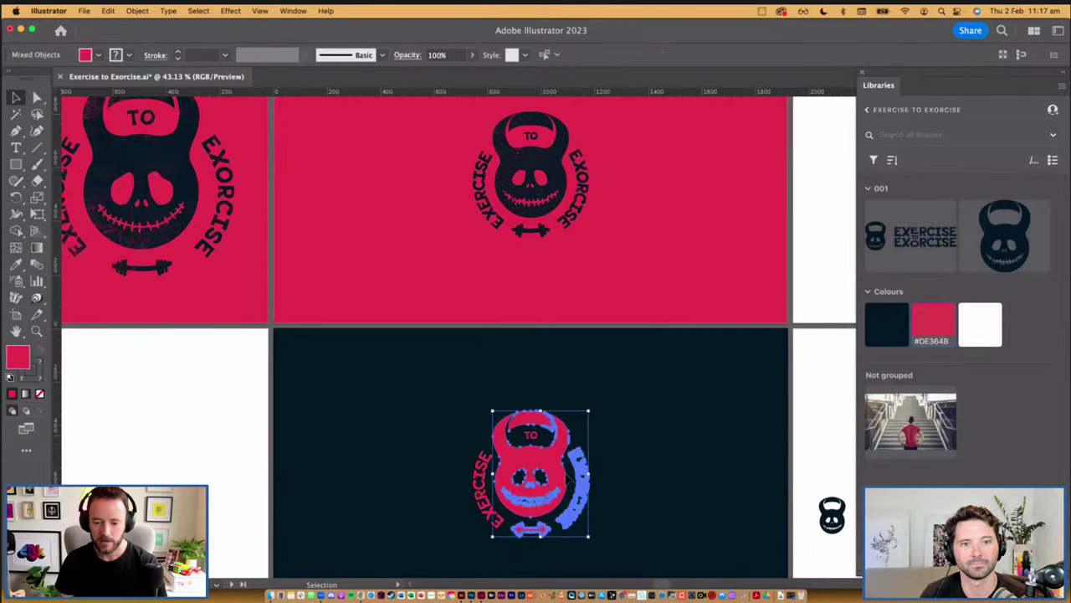
key(a)
click(571, 526)
key(v)
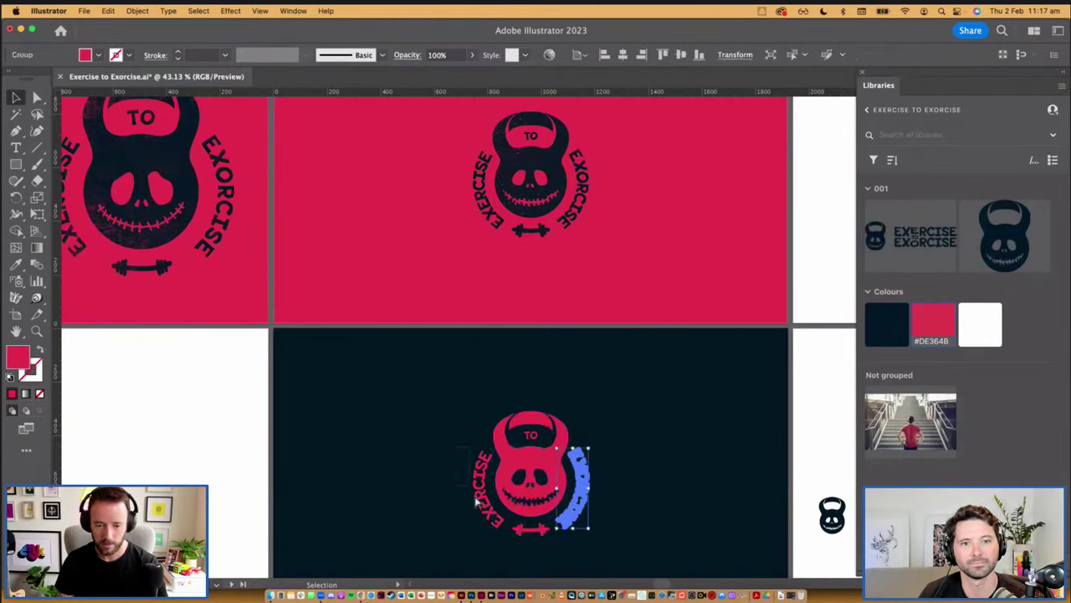
drag(499, 537, 513, 537)
key(a)
click(484, 504)
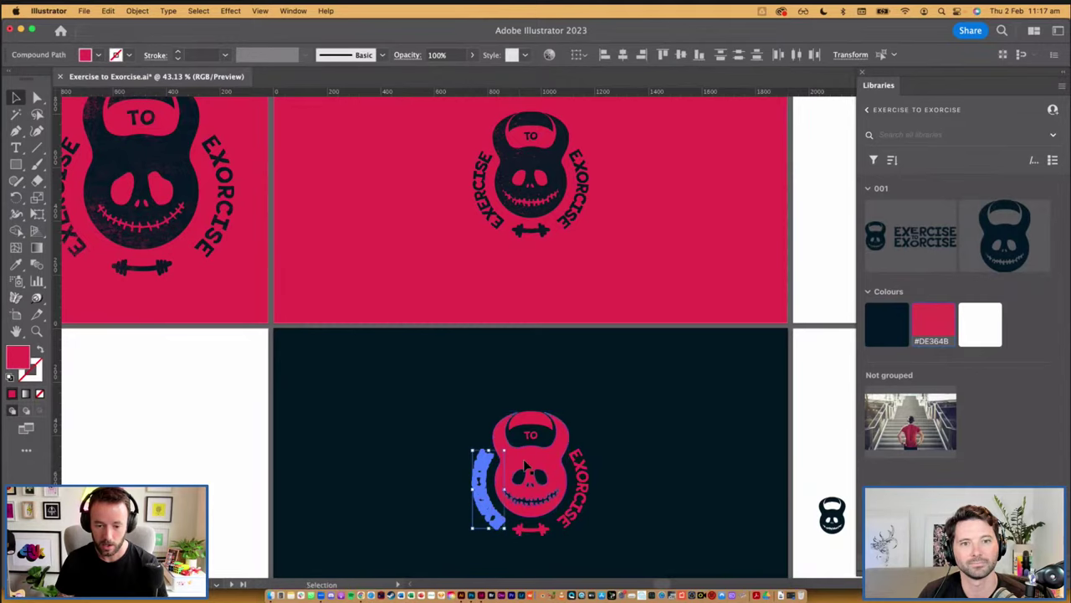
key(v)
click(597, 436)
Apply a 1 px navy stroke to both curved words, EXERCISE and EXORCISE, on the navy artboard
click(583, 470)
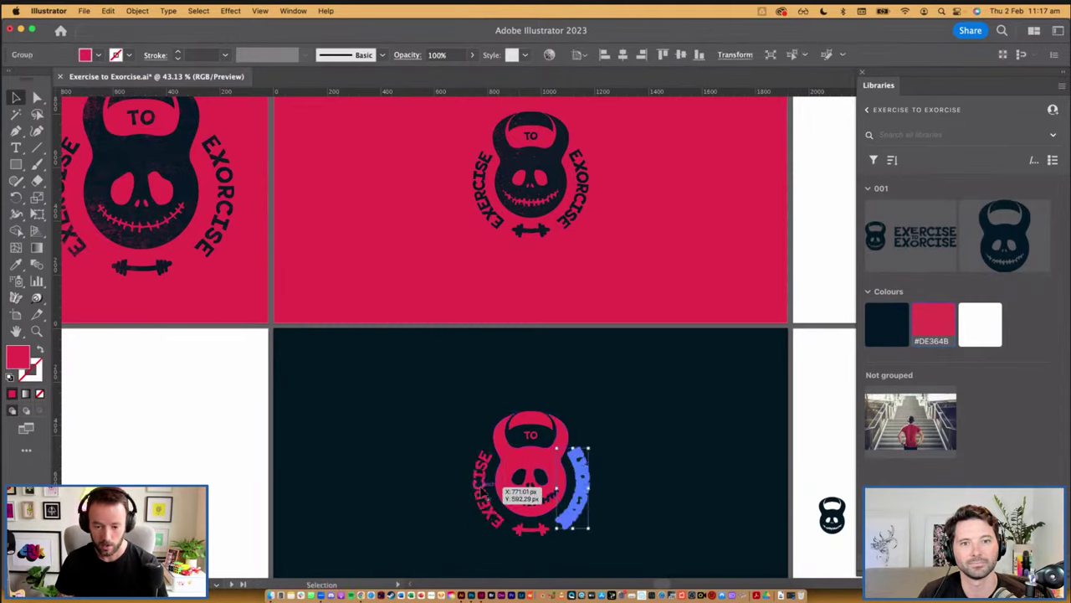
shift+click(481, 491)
key(a)
click(84, 55)
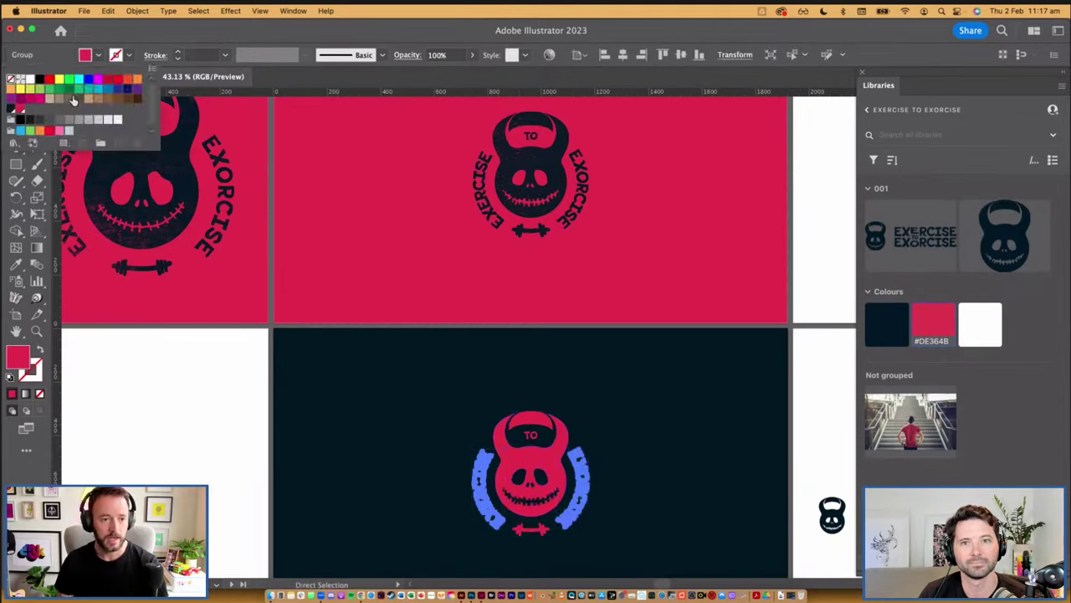
click(12, 109)
key(v)
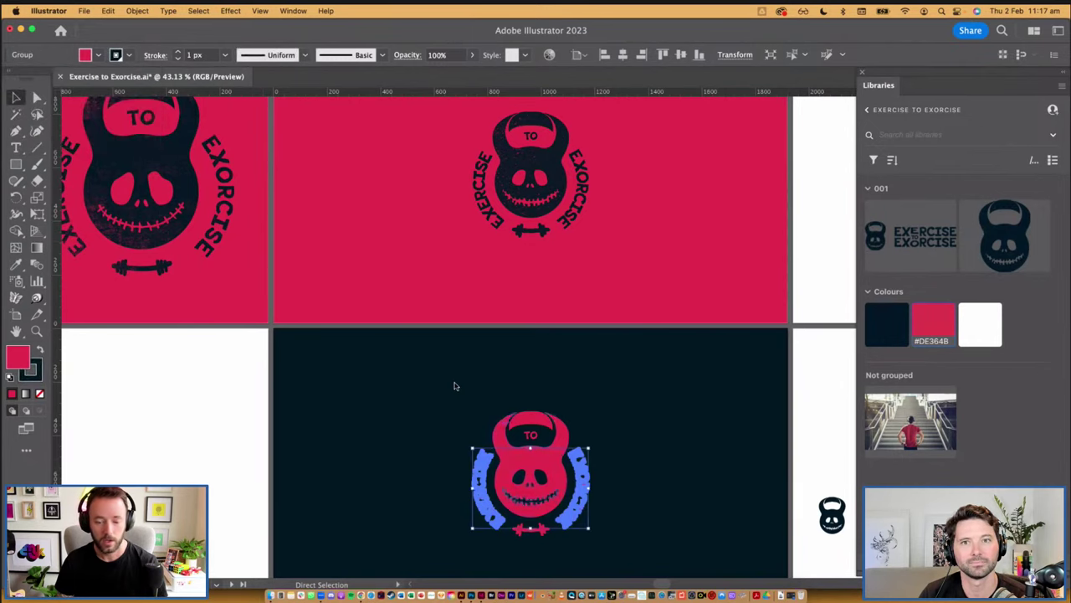
click(660, 442)
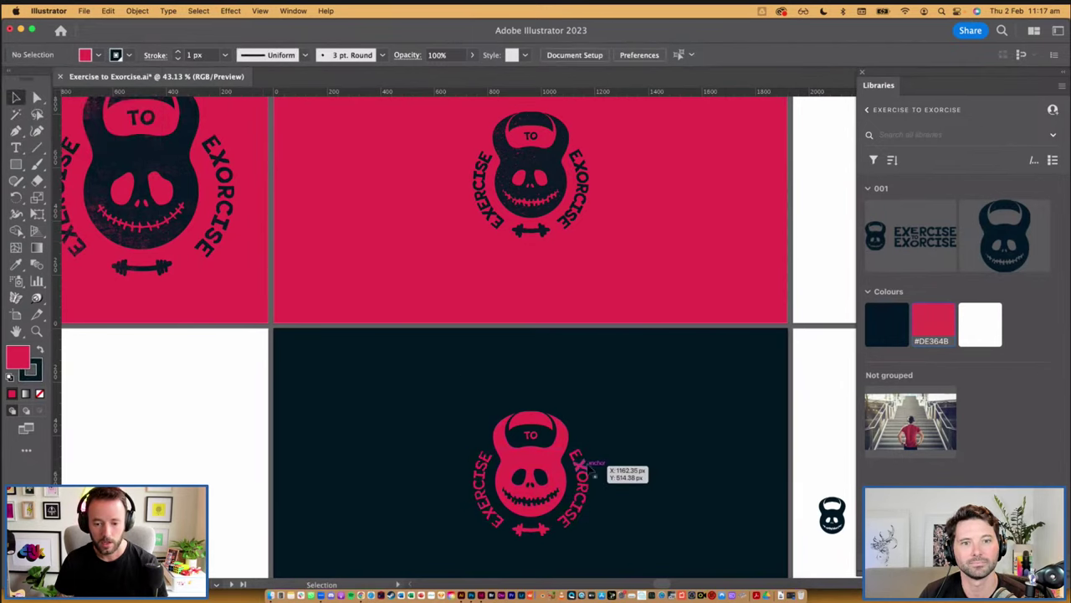
Examine the stroked lettering up close, keeping both curved words selected with their selection edges hidden
key(z)
drag(695, 539, 681, 554)
click(692, 346)
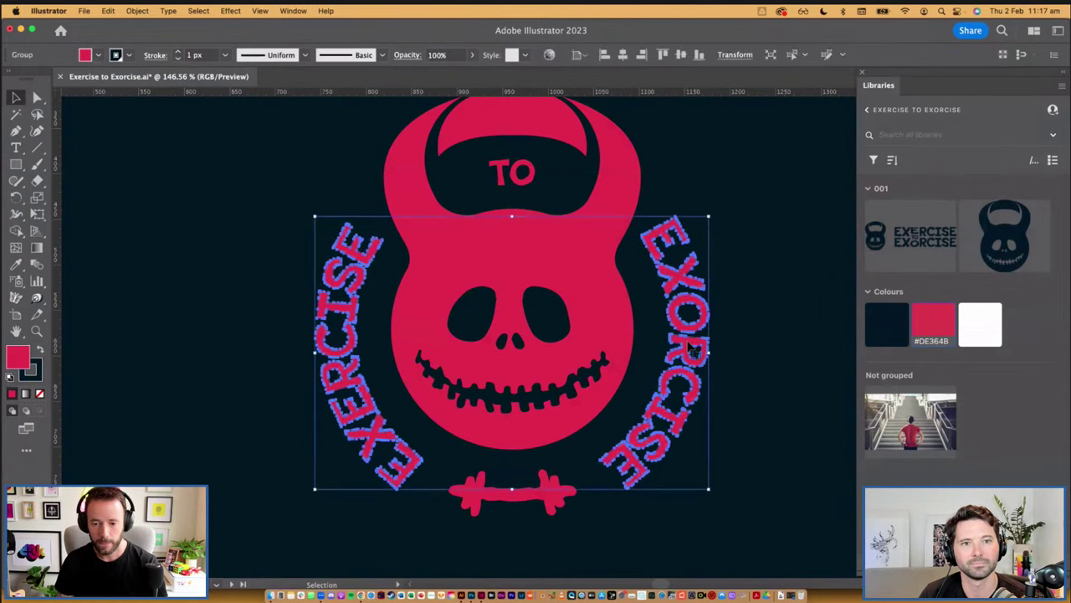
key(super+h)
key(super+h)
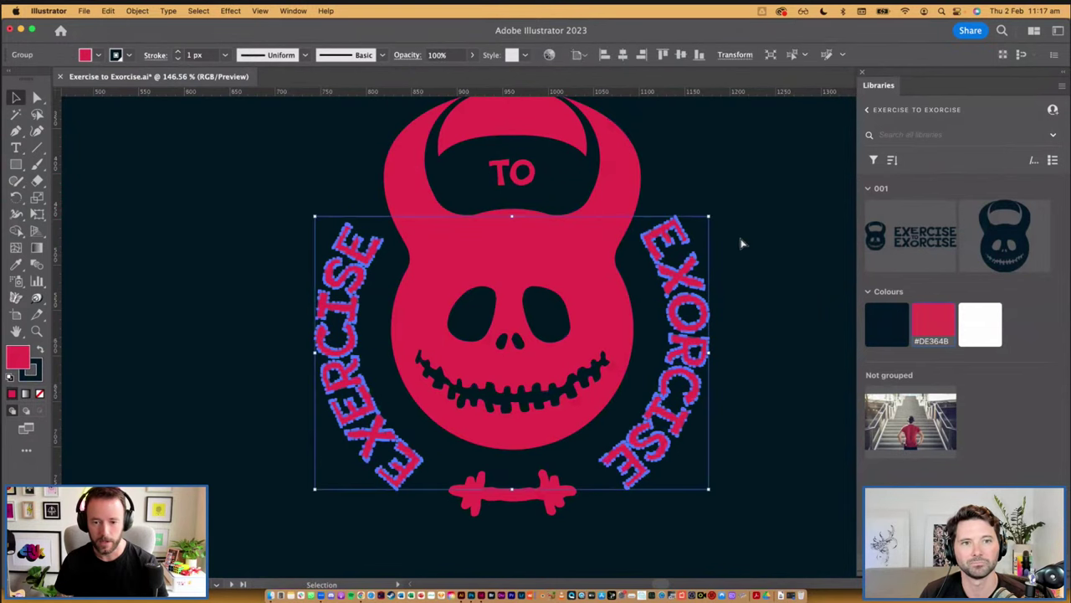
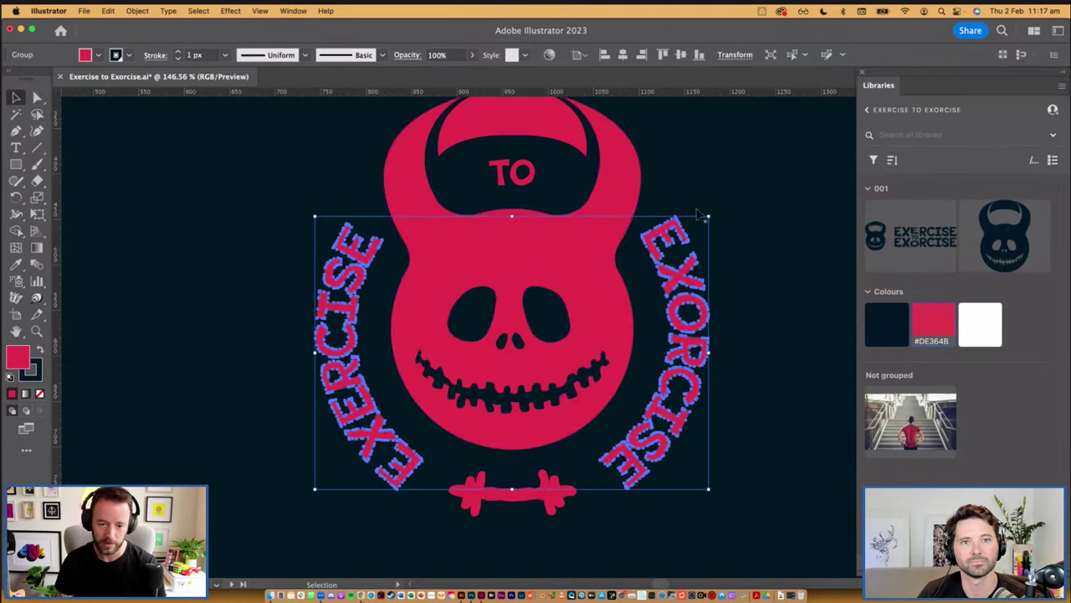
key(super+h)
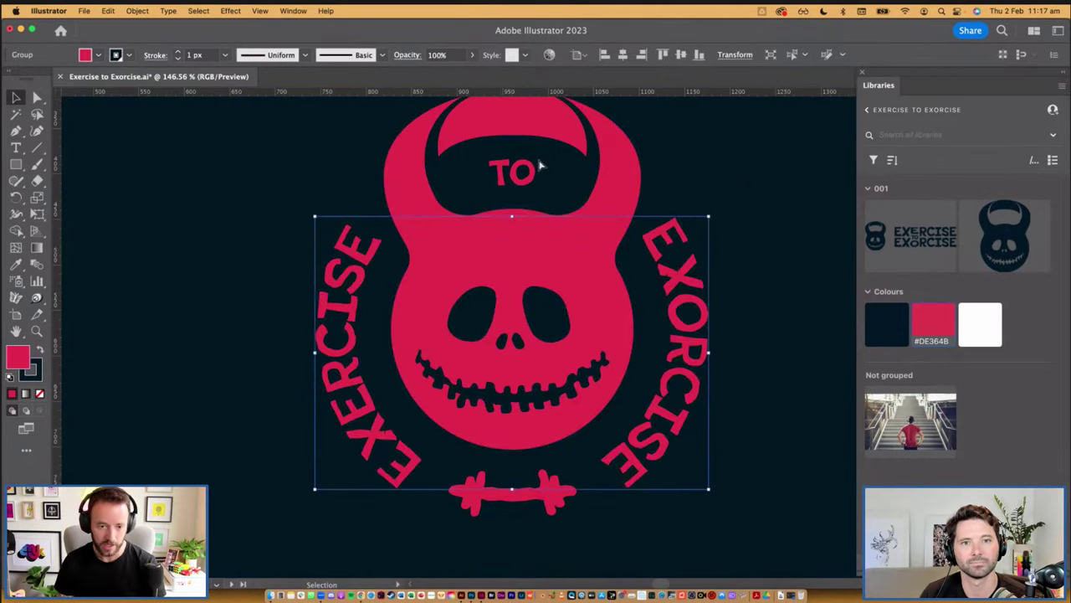
Set the navy stroke on the curved EXERCISE and EXORCISE lettering to 0.5 px and deselect it
click(222, 55)
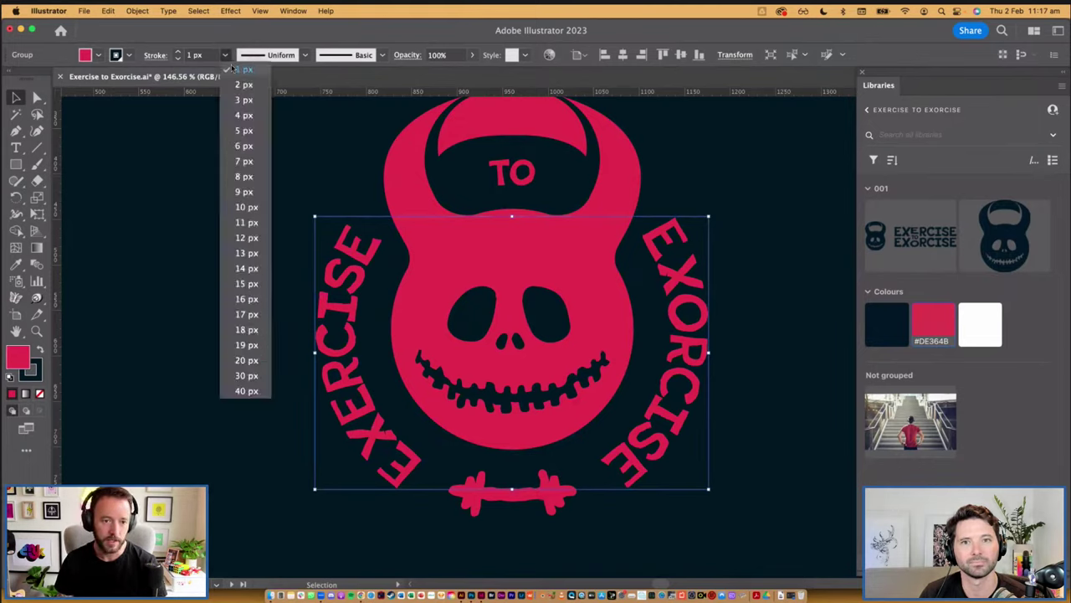
click(199, 56)
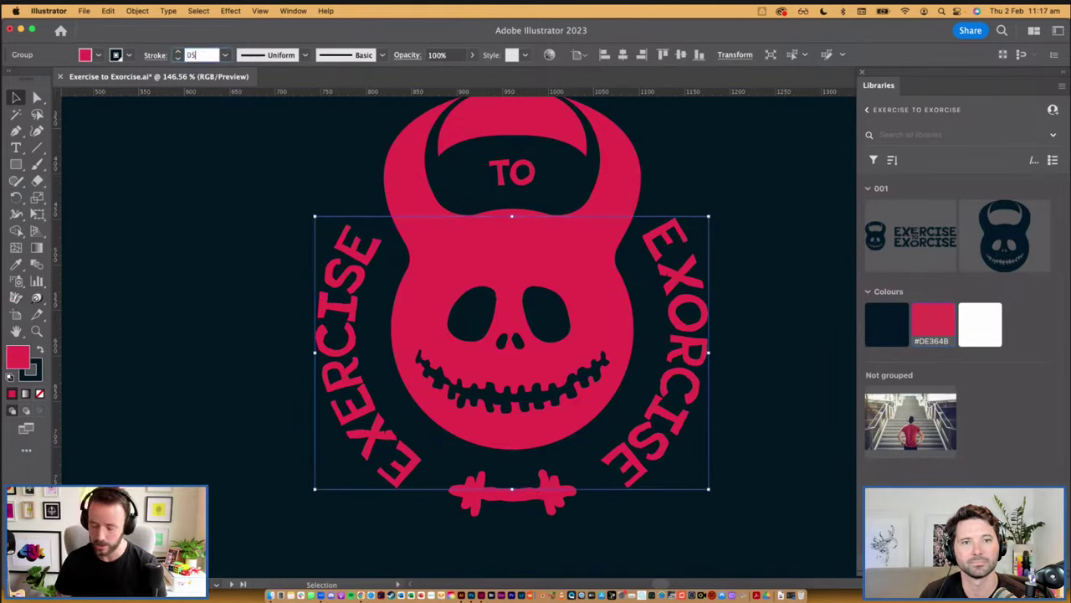
text(05)
key(Return)
drag(210, 54, 148, 57)
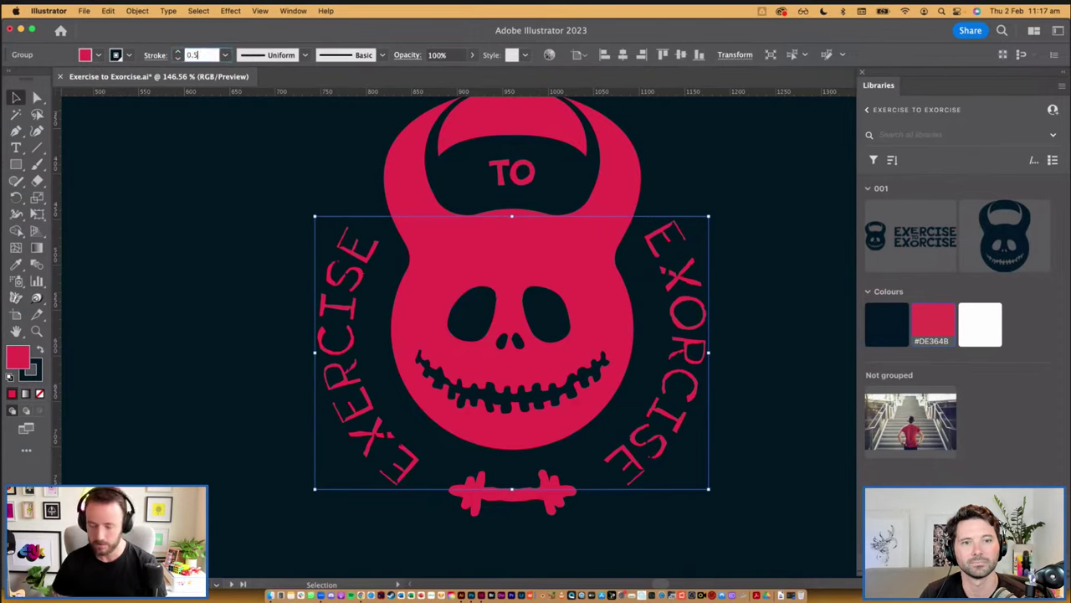
key(Return)
click(754, 230)
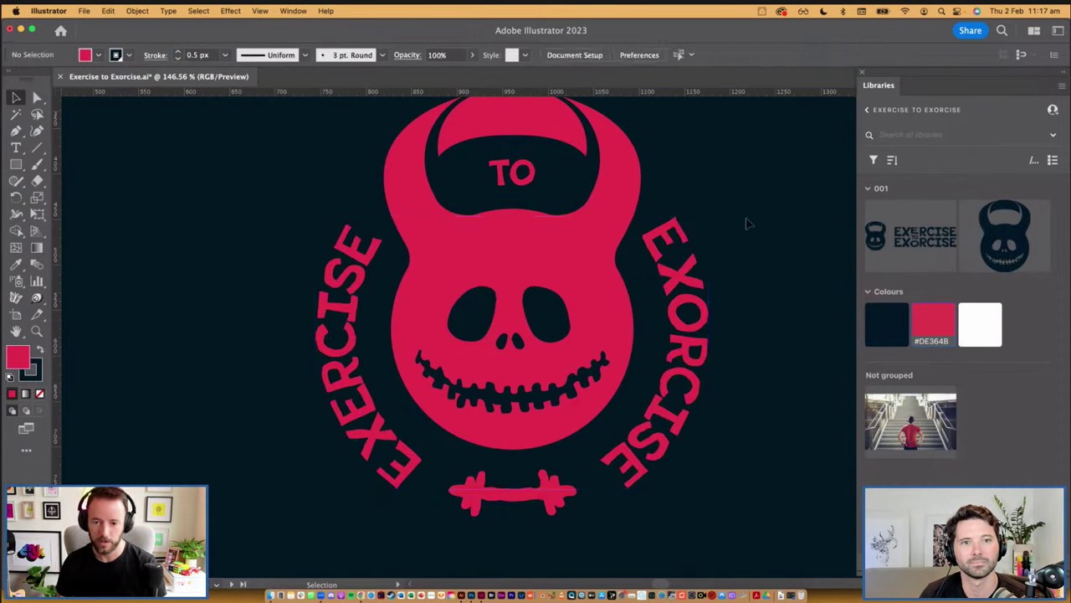
Remove the navy stroke from the kettlebell and dumbbell group by setting its stroke colour to None
scroll(719, 331, down, 3)
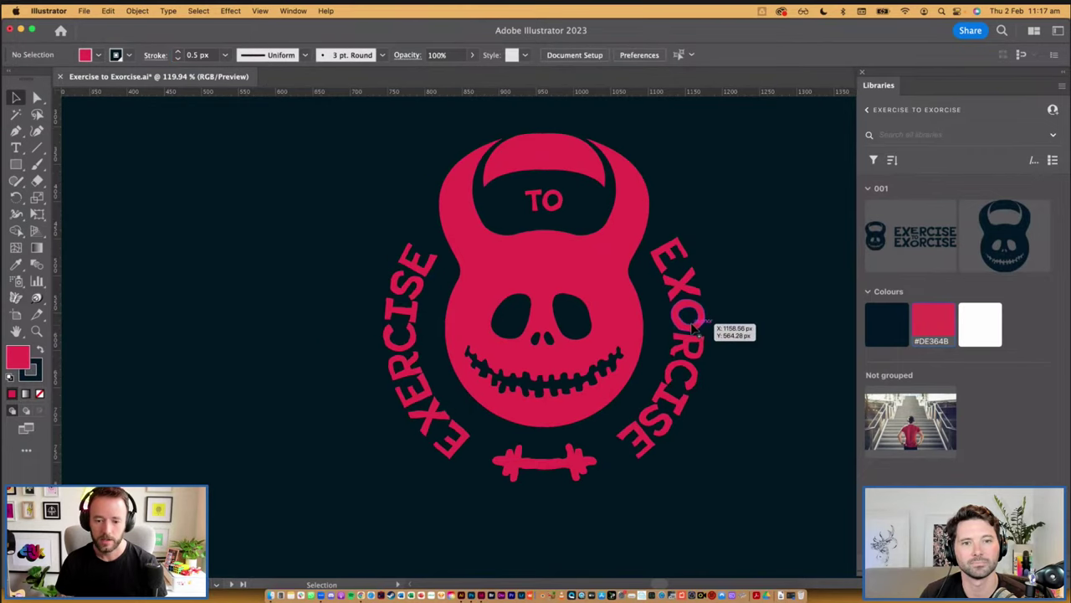
click(602, 297)
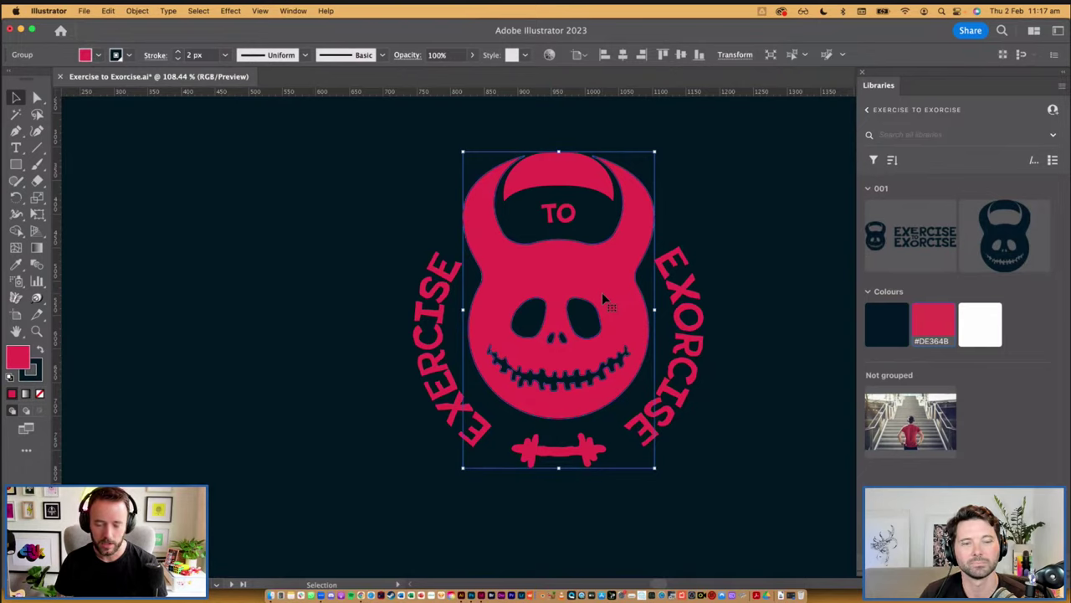
click(129, 55)
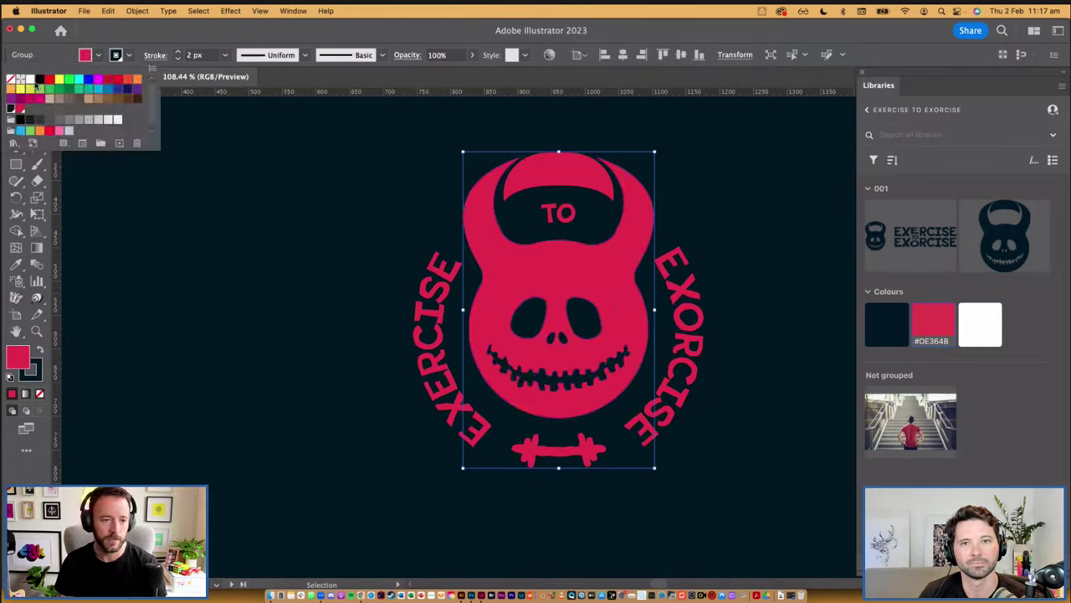
click(12, 80)
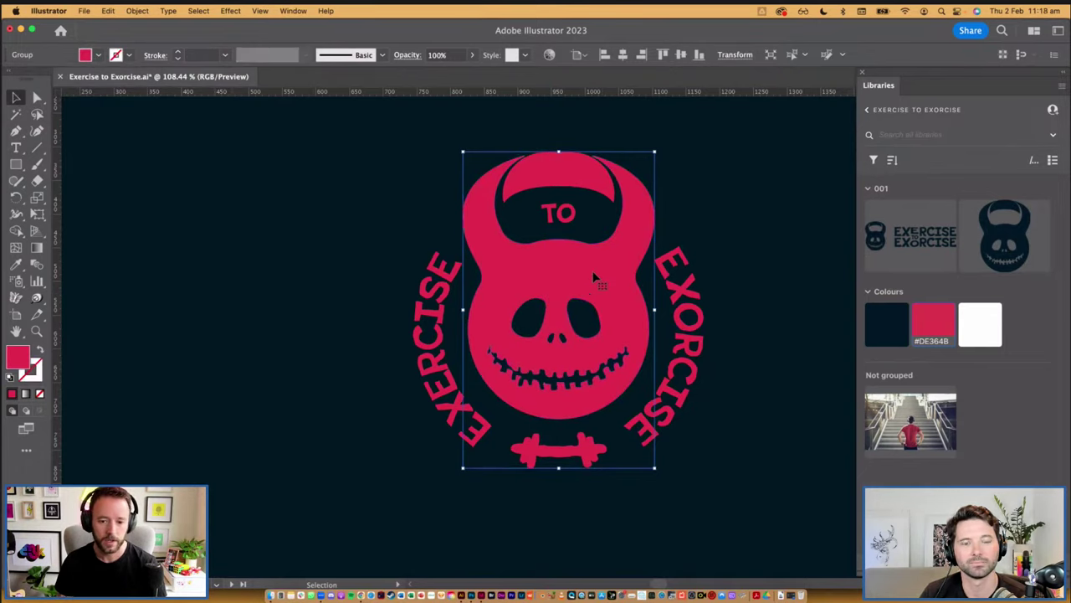
click(782, 315)
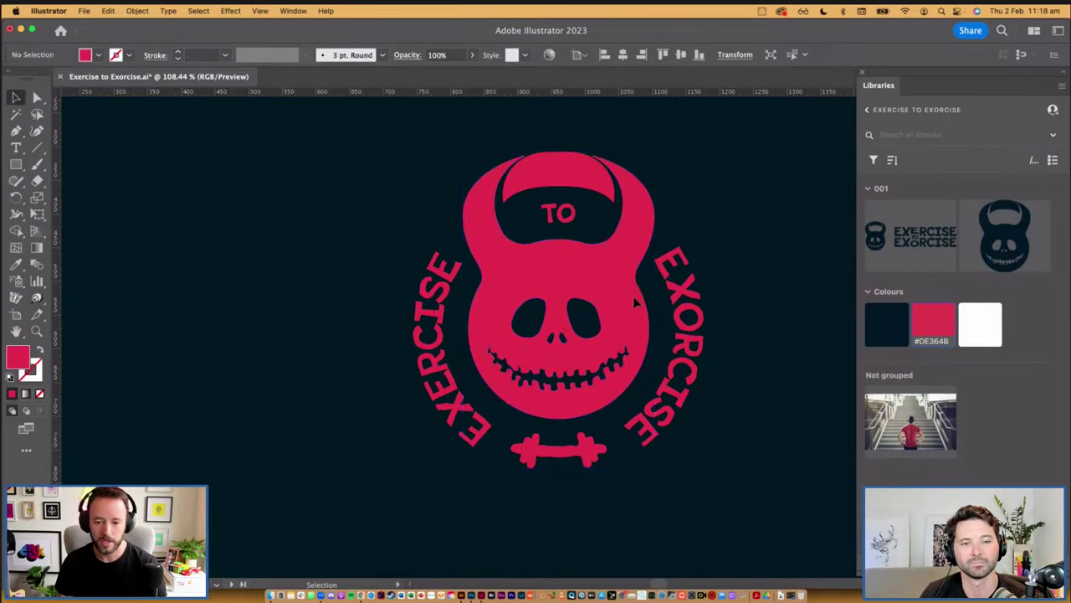
Ungroup the kettlebell artwork from the dumbbell on the navy artboard
click(628, 294)
key(super+shift+g)
click(789, 224)
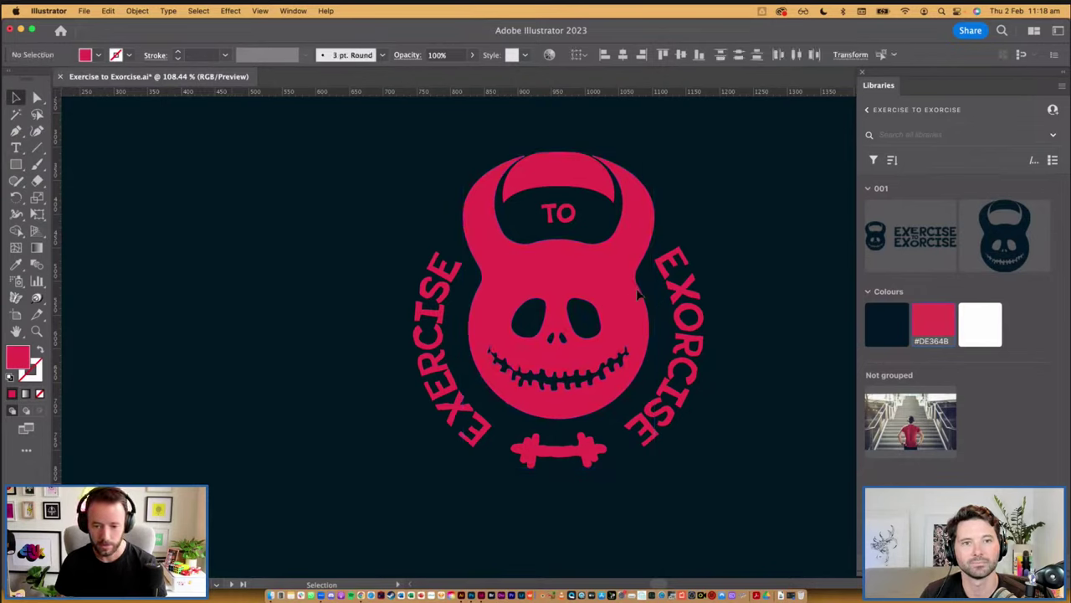
Start the Shape Builder tool on the kettlebell skull group
click(614, 296)
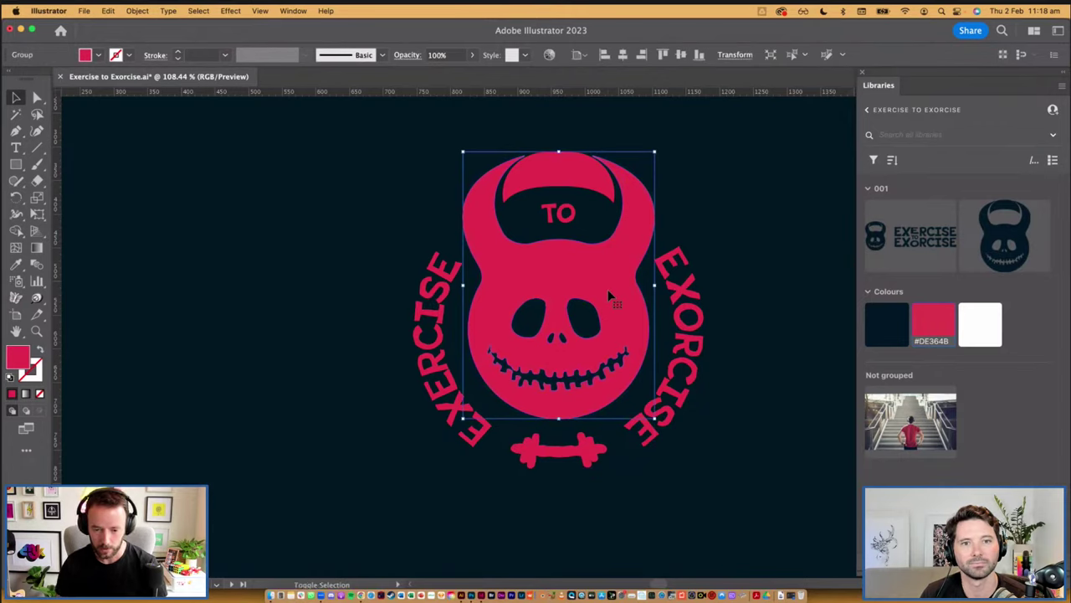
key(shift+m)
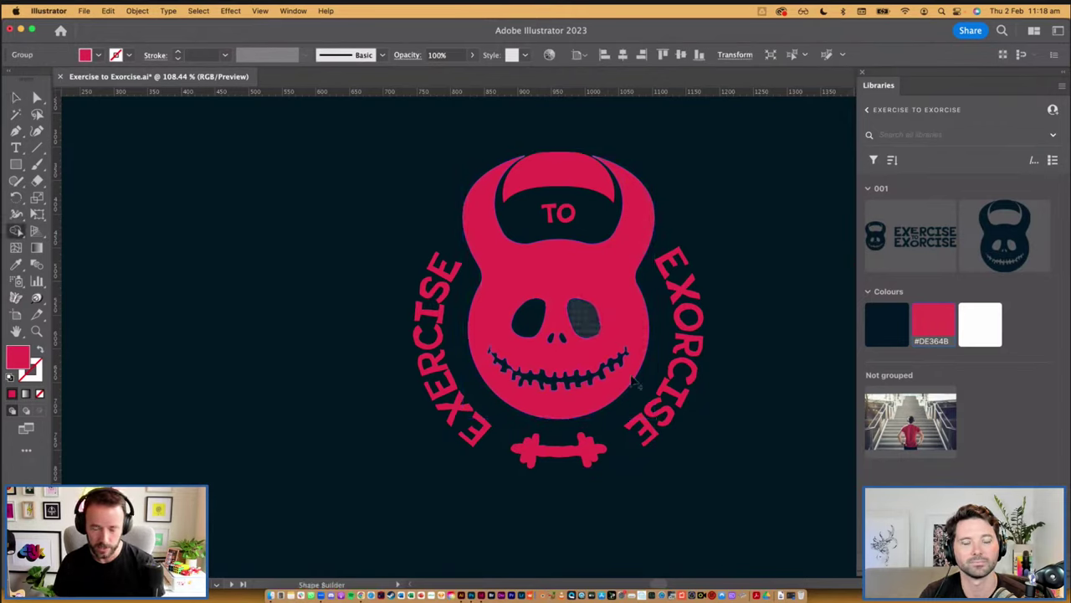
Fill the kettlebell's eye, nostril and main mouth cut-outs in red with the Shape Builder tool
click(585, 317)
click(529, 317)
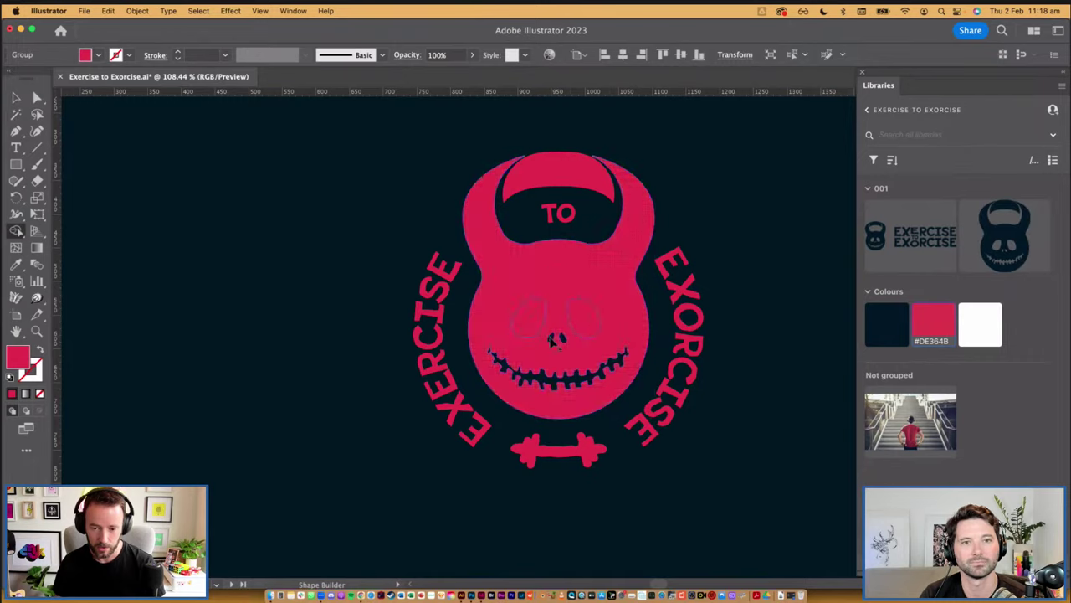
click(564, 338)
click(590, 375)
key(v)
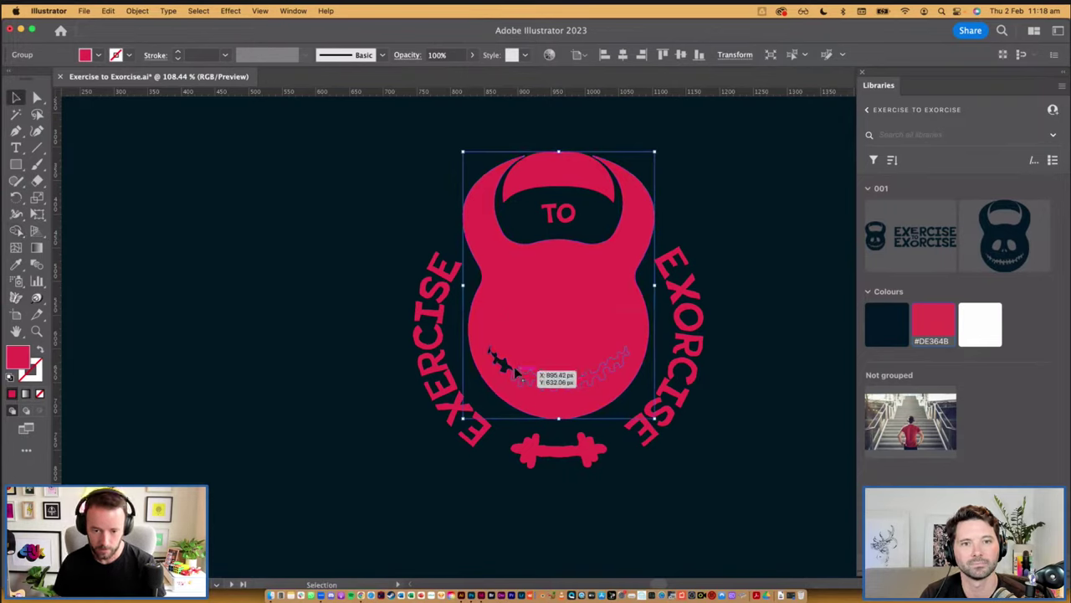
Select the kettlebell again and fill the remaining gap at the mouth's left end with the Shape Builder tool
click(508, 365)
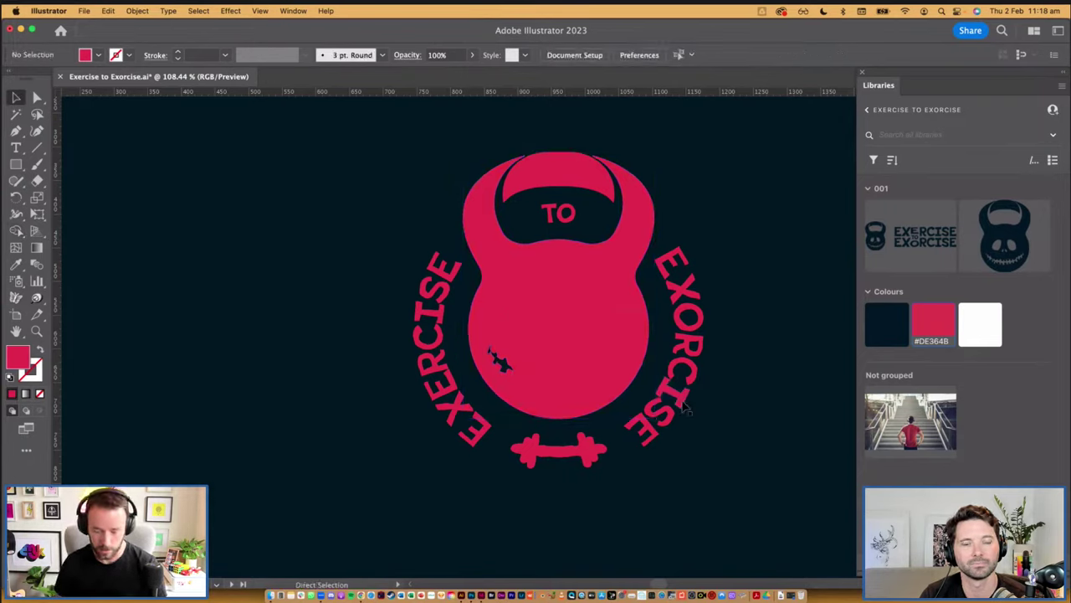
click(600, 389)
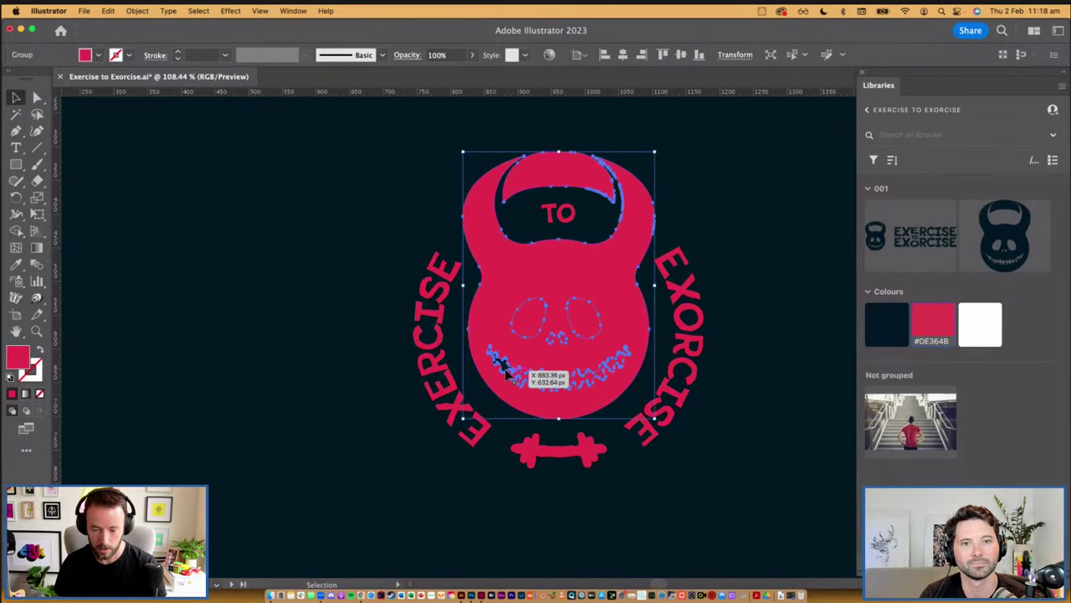
key(shift+m)
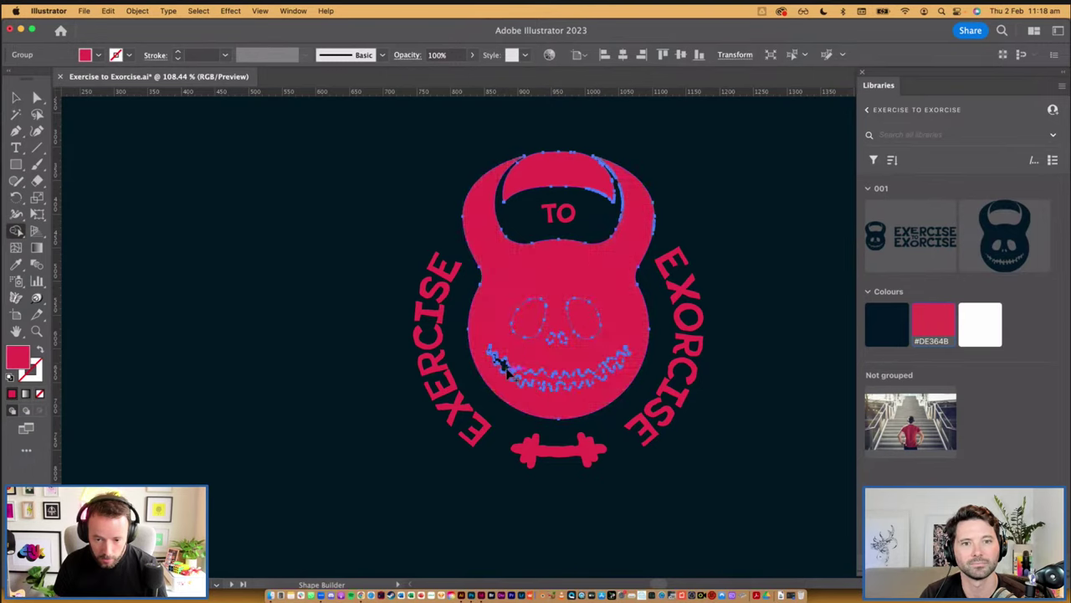
key(v)
click(628, 478)
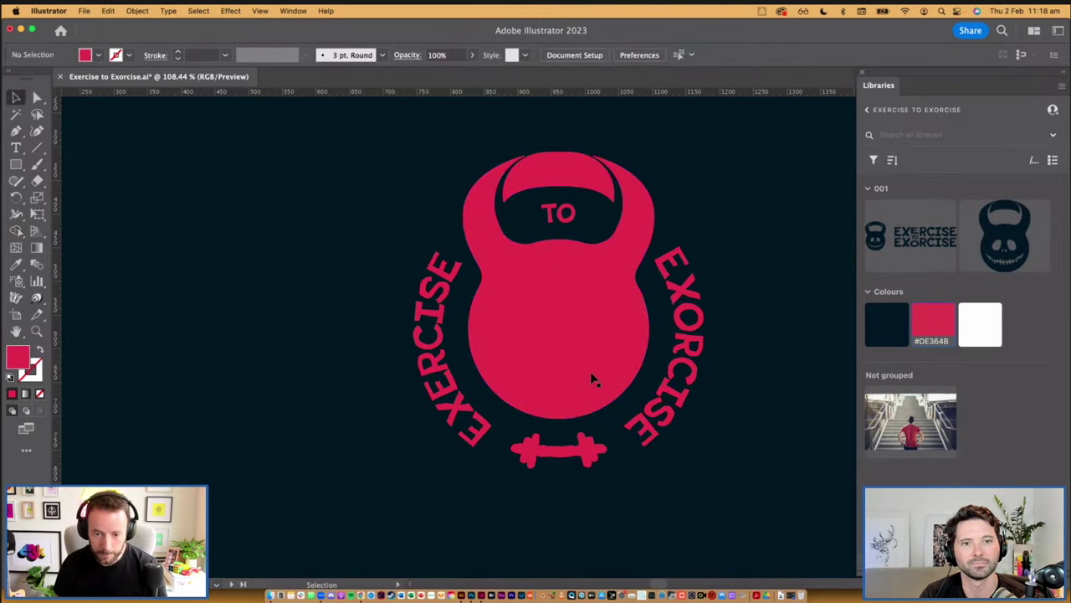
Ungroup the kettlebell artwork and group its mouth, nostril and eye shapes together
click(591, 374)
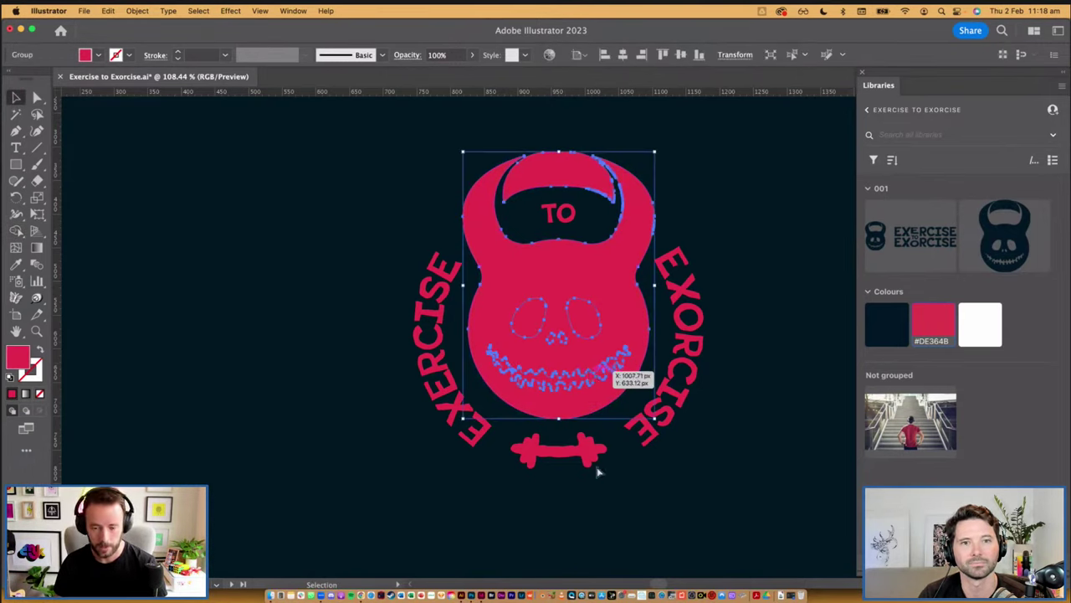
click(626, 490)
drag(583, 378, 500, 362)
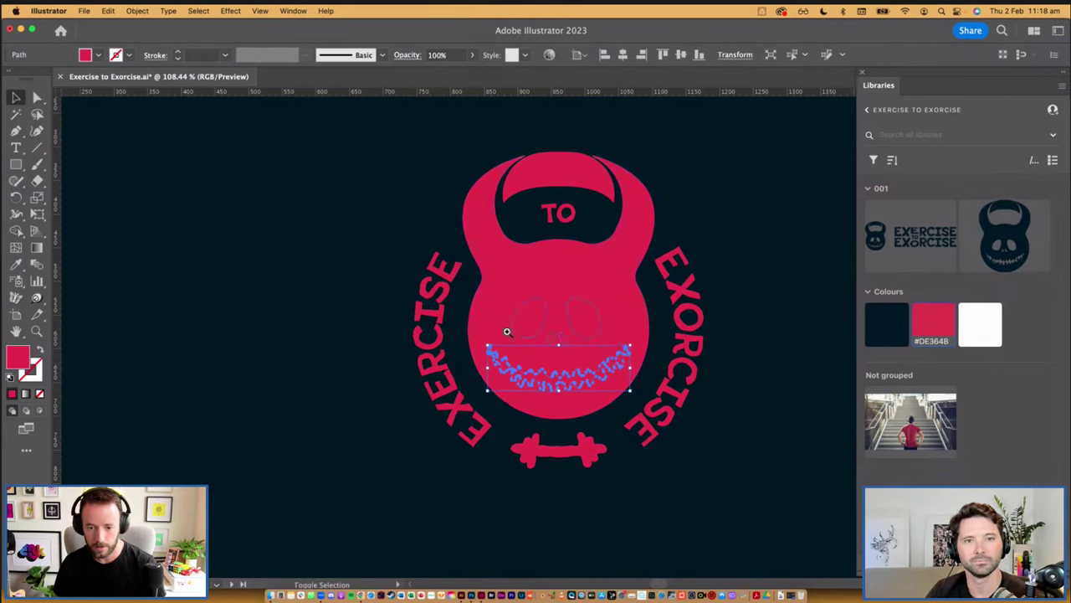
scroll(562, 351, up, 3)
shift+click(553, 317)
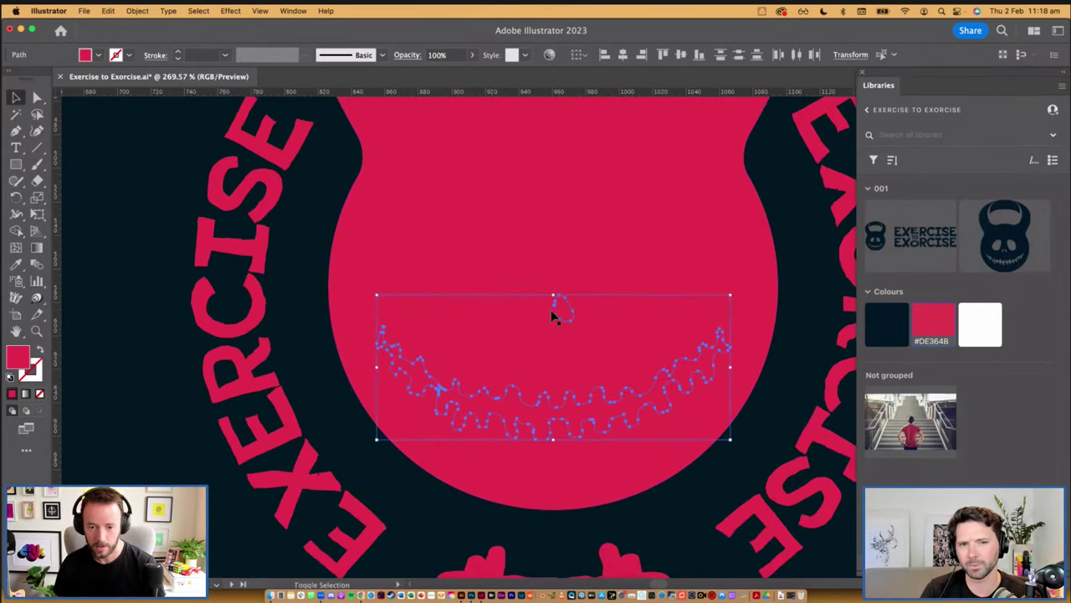
shift+click(507, 271)
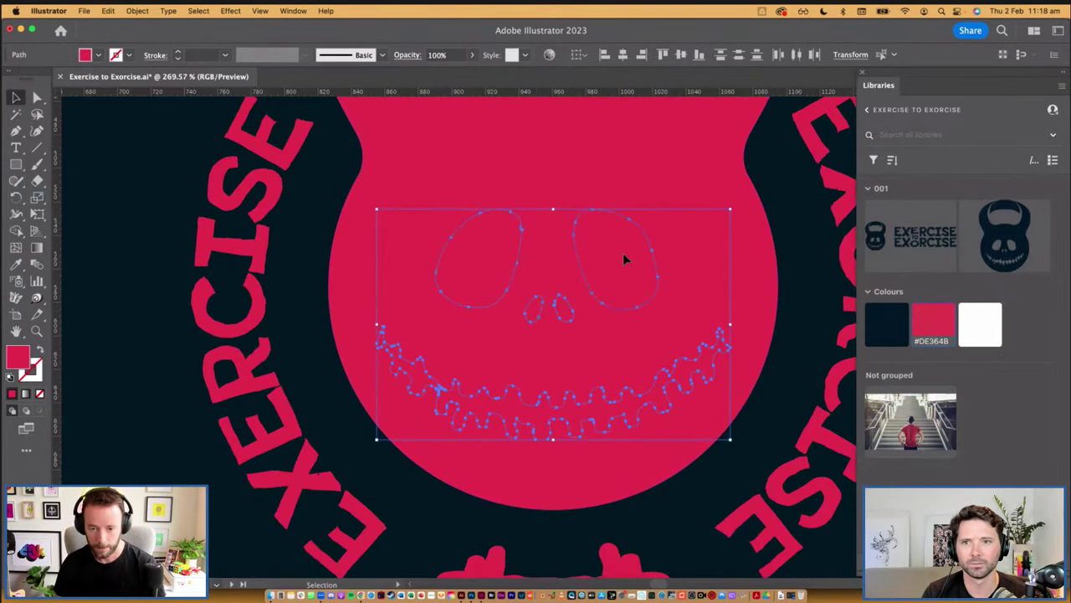
key(ctrl+g)
Try moving the face group onto the empty area left of the kettlebell, and undo the move
drag(629, 257, 352, 266)
key(super+minus)
key(super+minus)
drag(546, 297, 378, 278)
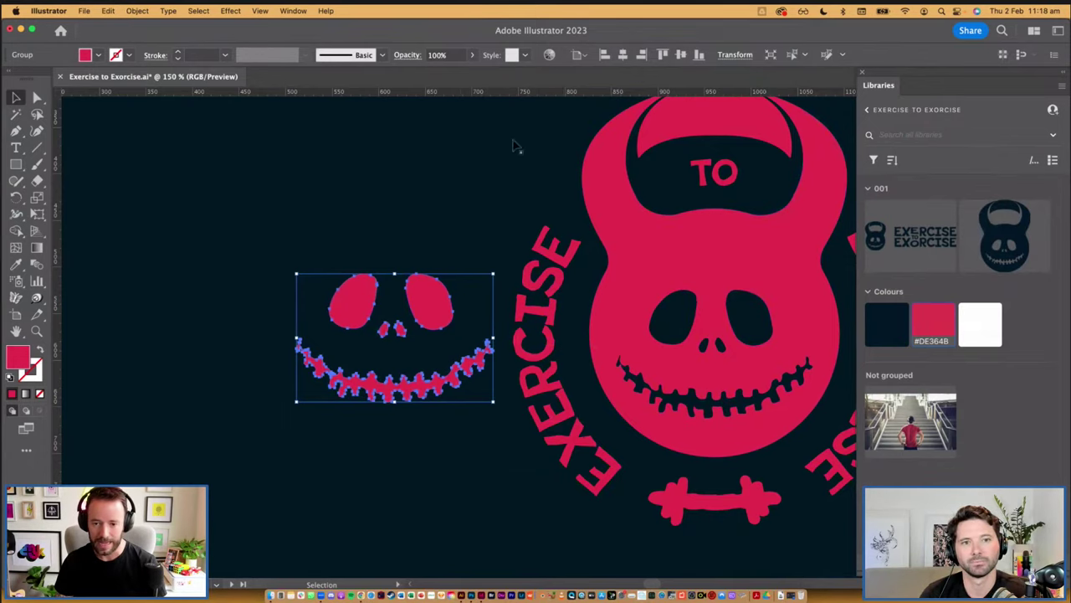
key(super+z)
key(super+z)
Fill the face cut-outs in the kettlebell body with the Shape Builder tool to make it solid
mouse_move(787, 303)
mouse_down()
mouse_move(786, 285)
mouse_move(663, 312)
mouse_move(711, 343)
mouse_up()
shift+click(787, 285)
key(shift+m)
mouse_move(741, 381)
mouse_down()
mouse_move(738, 410)
mouse_move(622, 370)
mouse_up()
scroll(576, 415, right, 5)
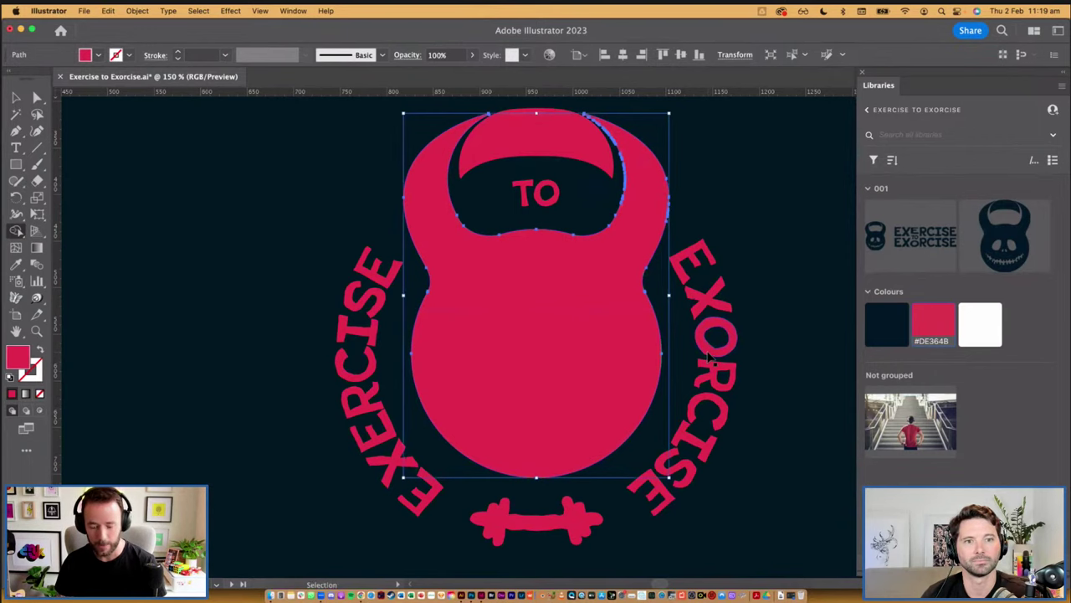
Paste the face group in front of the kettlebell and fill it with the library colour #001723
key(super+f)
key(v)
click(874, 327)
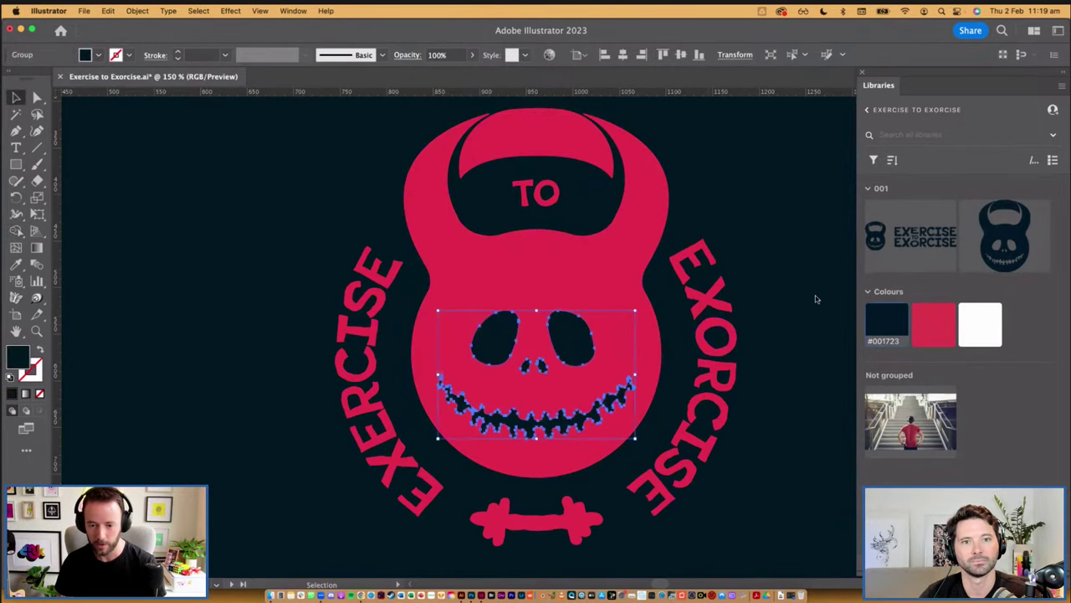
click(757, 372)
Group the kettlebell body with its handle shape
scroll(669, 398, down, 5)
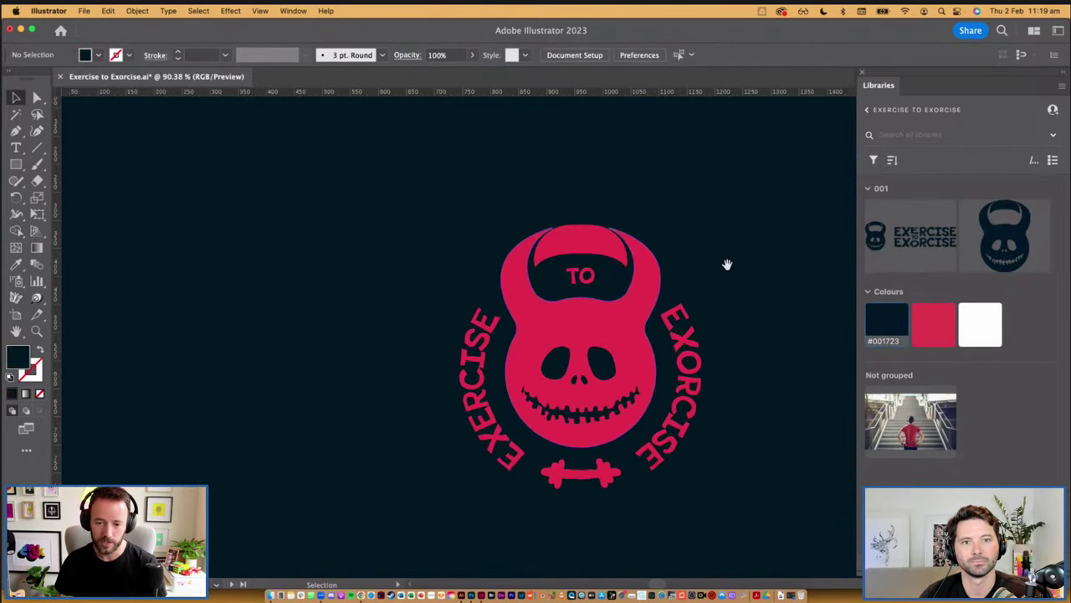
drag(727, 264, 764, 273)
click(676, 300)
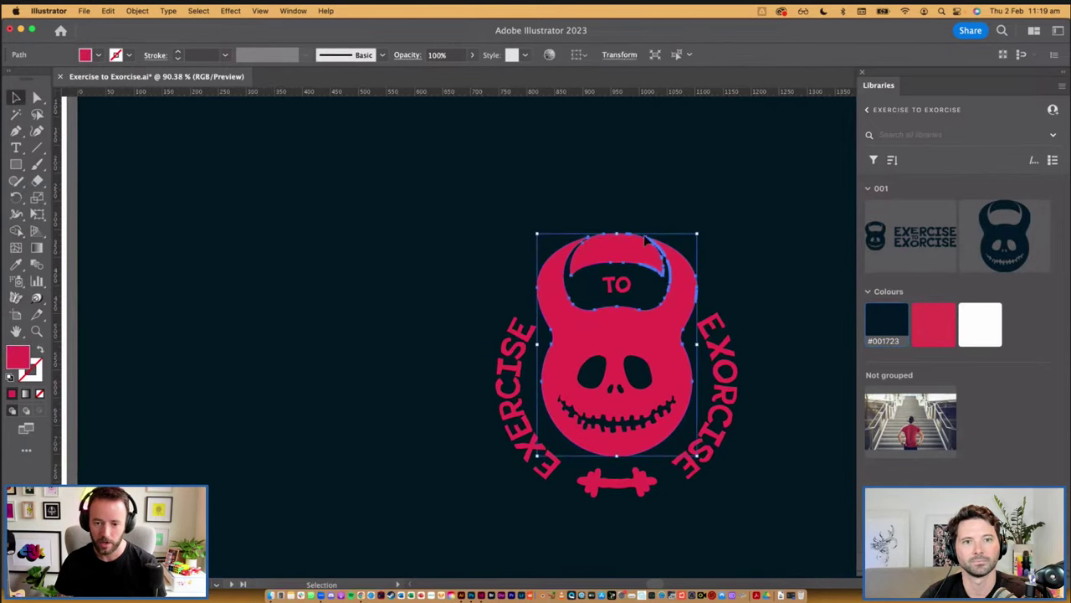
key(super+g)
click(738, 226)
Give the kettlebell group a 1 px stroke in the dark navy swatch
click(618, 258)
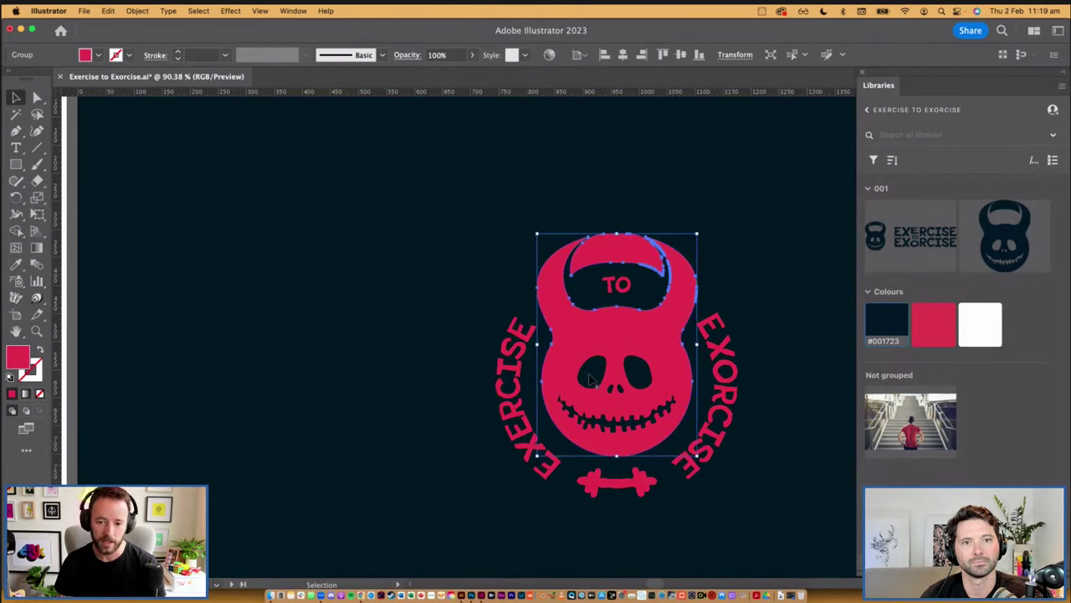
click(129, 55)
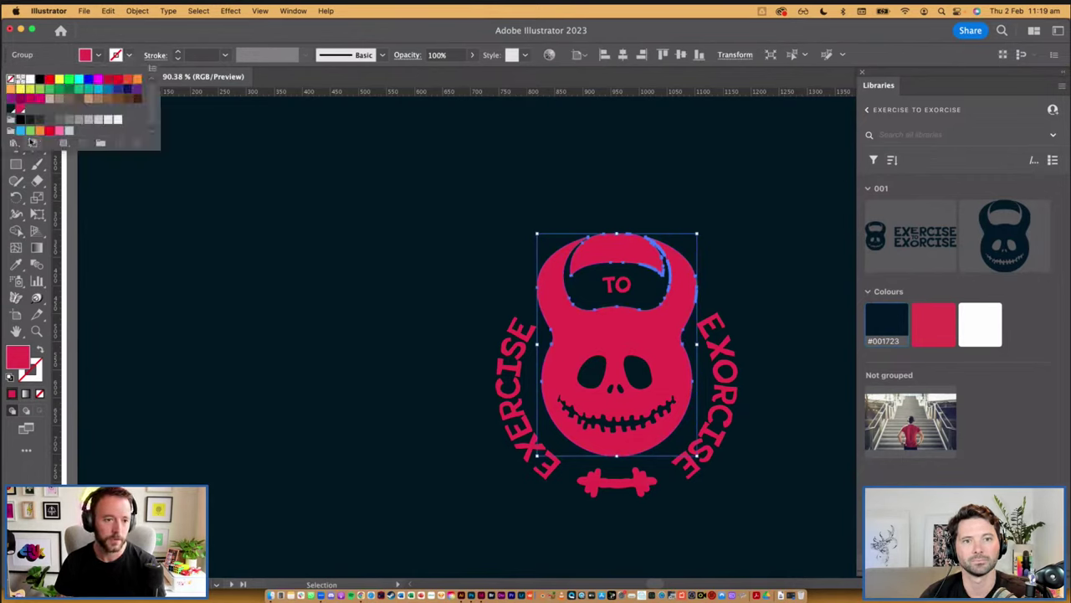
click(11, 112)
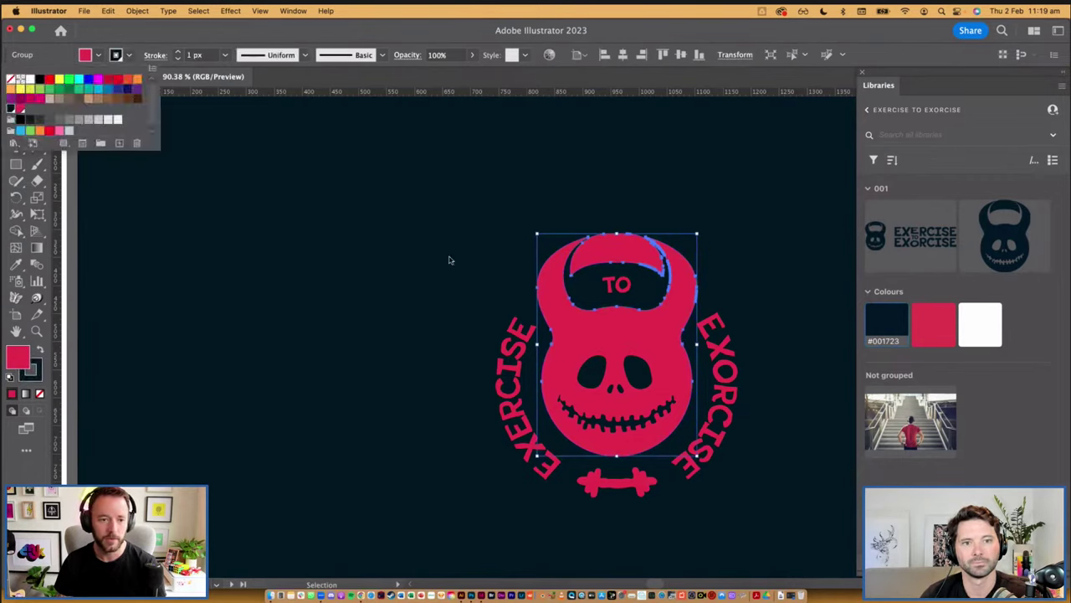
key(Escape)
click(422, 343)
Copy the kettlebell's fill and navy stroke onto the dumbbell below it with the Eyedropper
scroll(422, 343, down, 2)
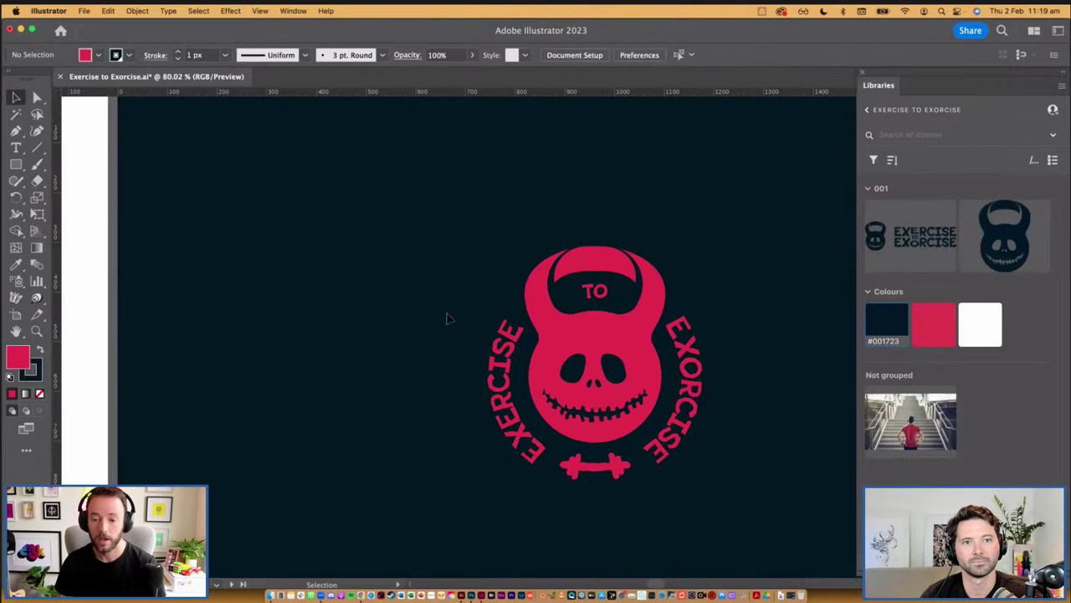
click(608, 477)
key(i)
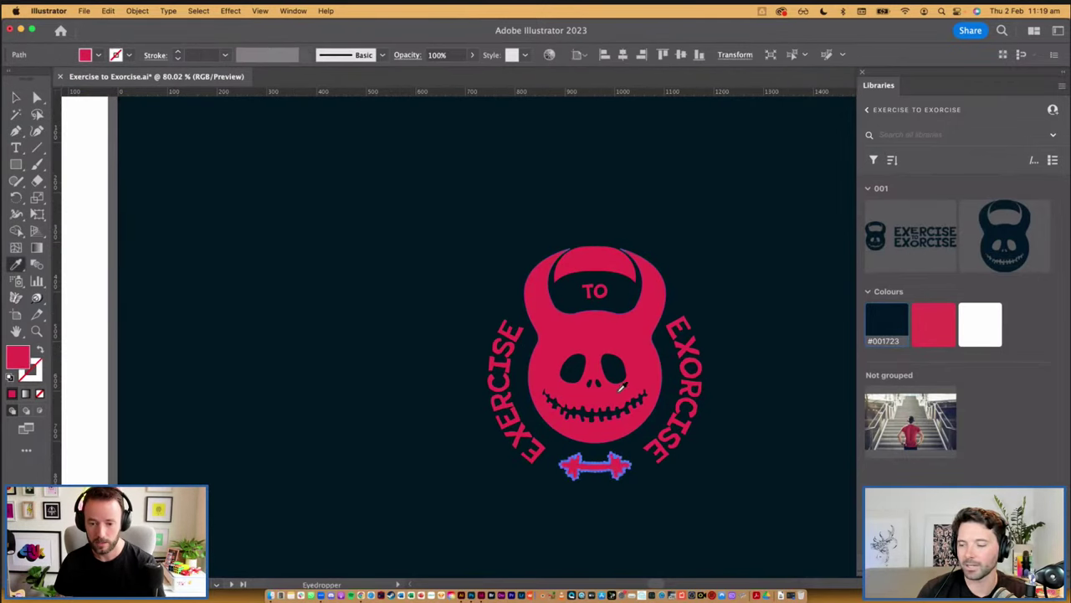
click(634, 381)
key(v)
click(674, 467)
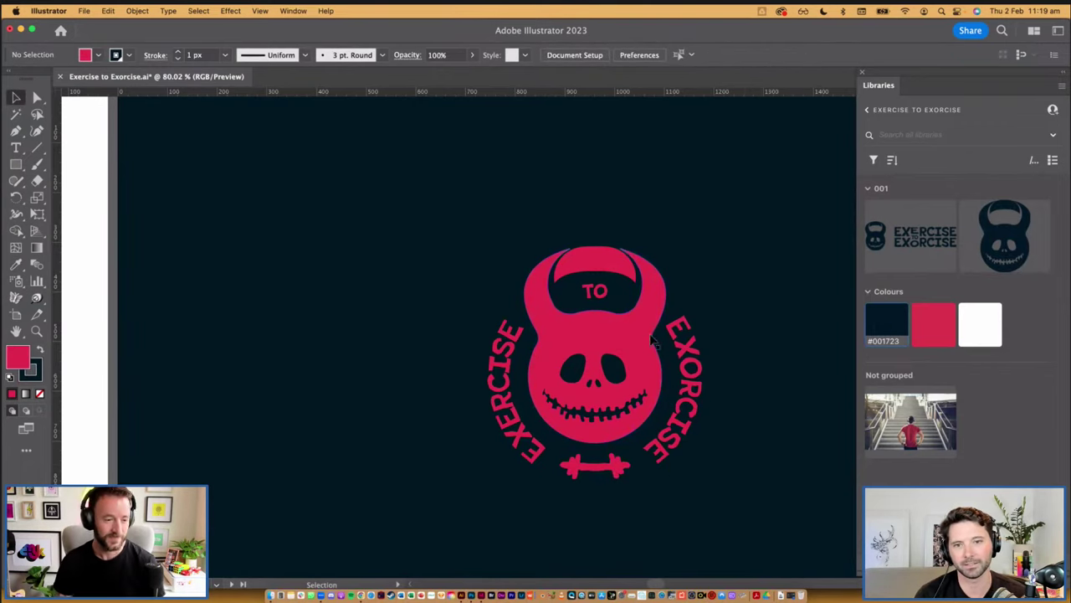
Give the face group a dark navy stroke with a weight of 0.25 px
key(space)
super+click(588, 399)
alt+super+click(563, 405)
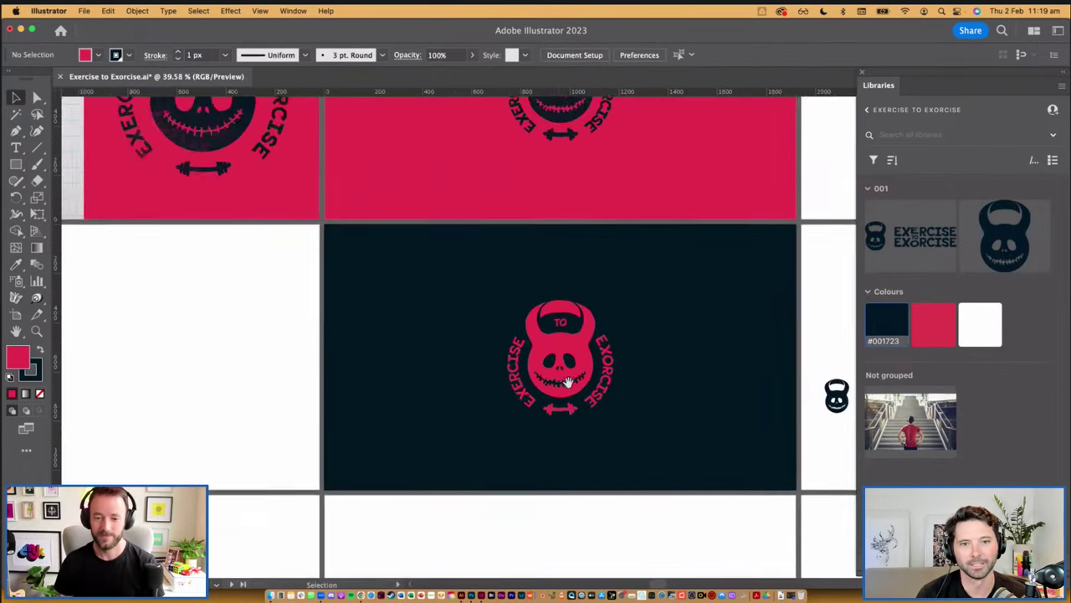
drag(583, 313, 610, 372)
key(super+space)
drag(453, 381, 636, 493)
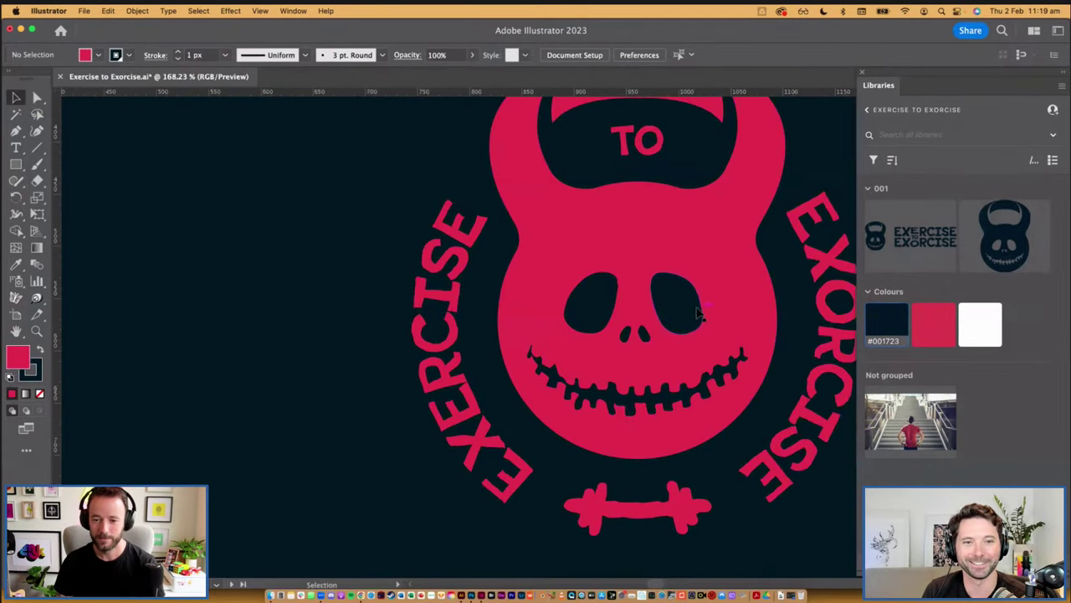
click(696, 314)
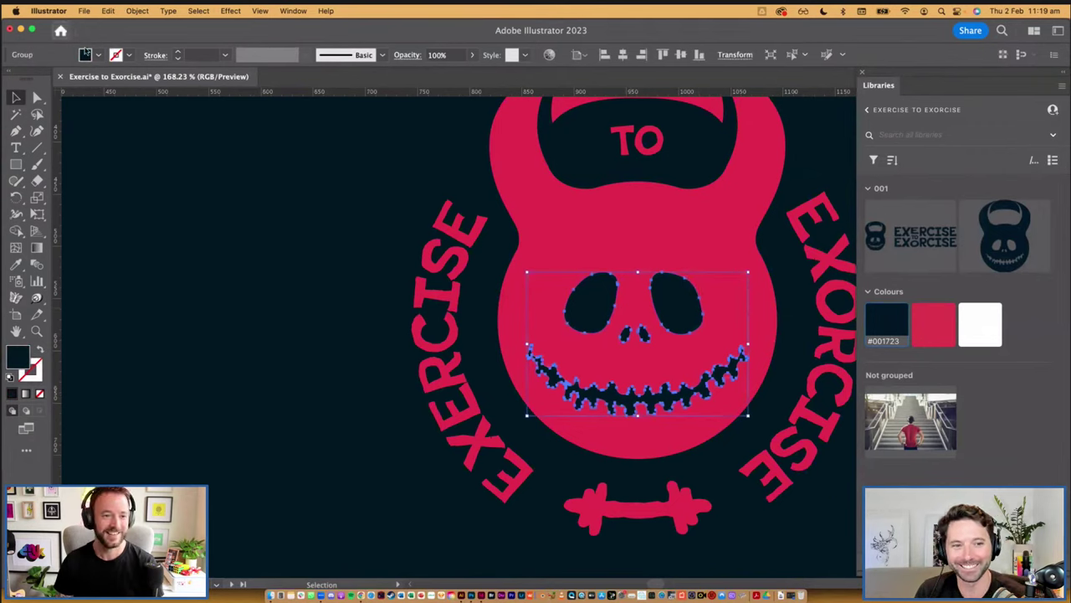
click(128, 57)
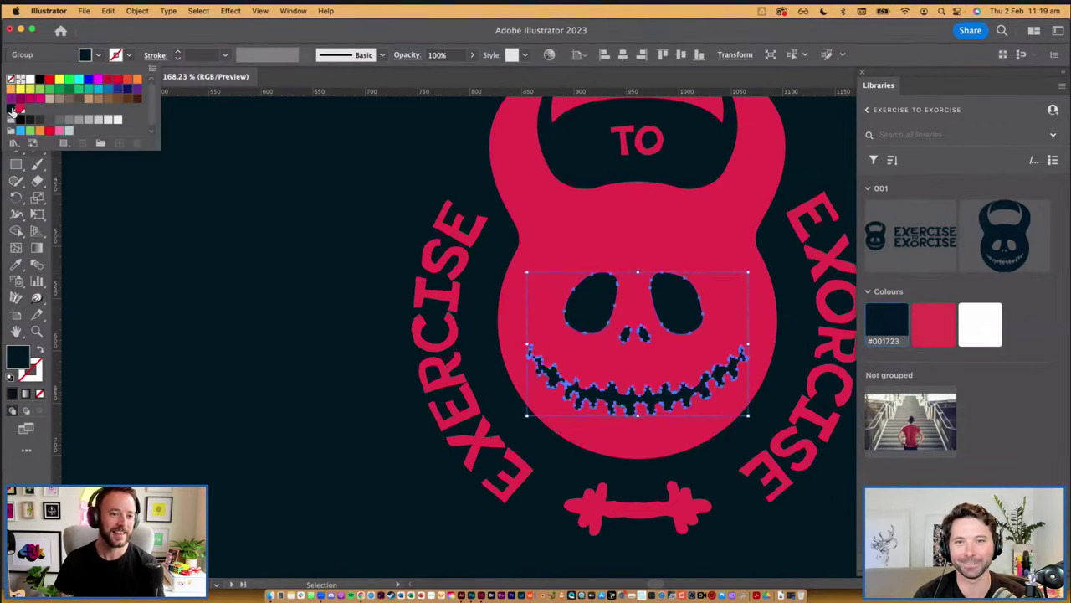
click(11, 110)
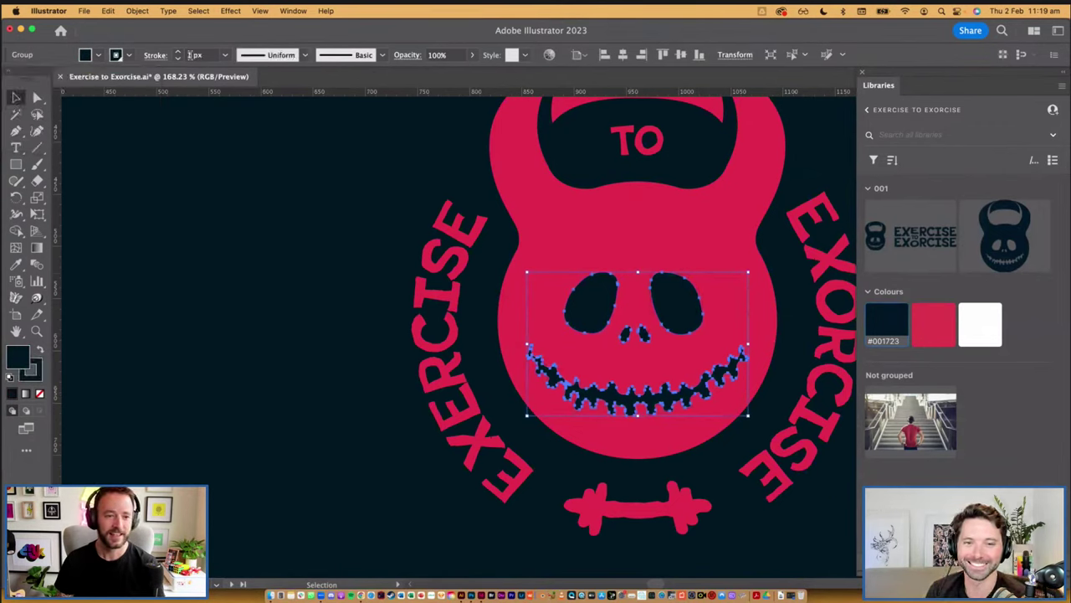
click(191, 55)
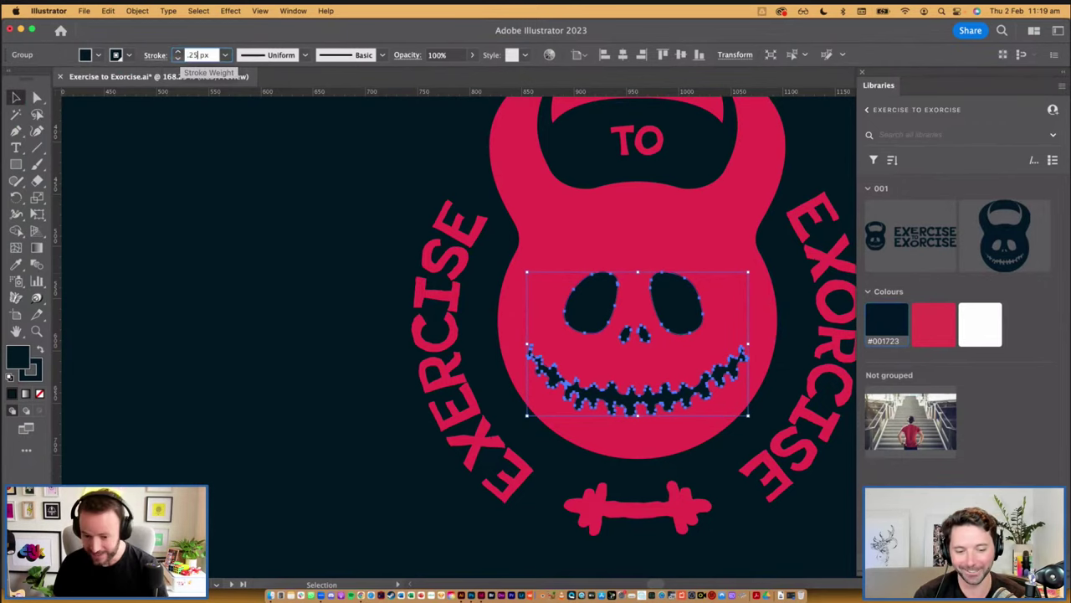
key(Return)
click(289, 204)
Compare the navy badge with the red version above it and ungroup the navy badge's face shapes
scroll(350, 266, down, 1)
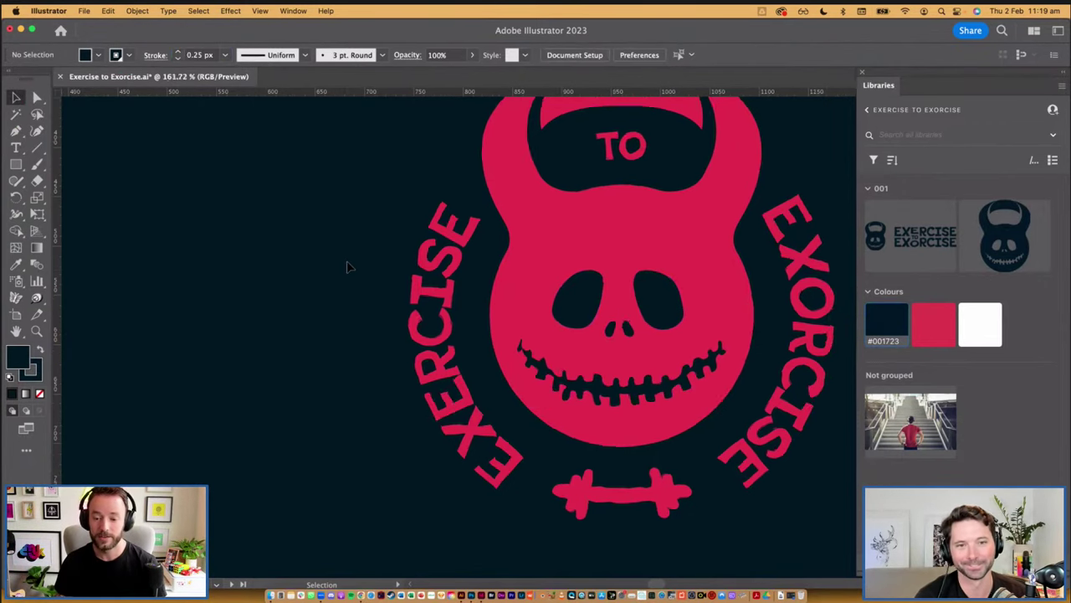
scroll(350, 267, down, 5)
drag(502, 201, 573, 367)
scroll(552, 284, down, 2)
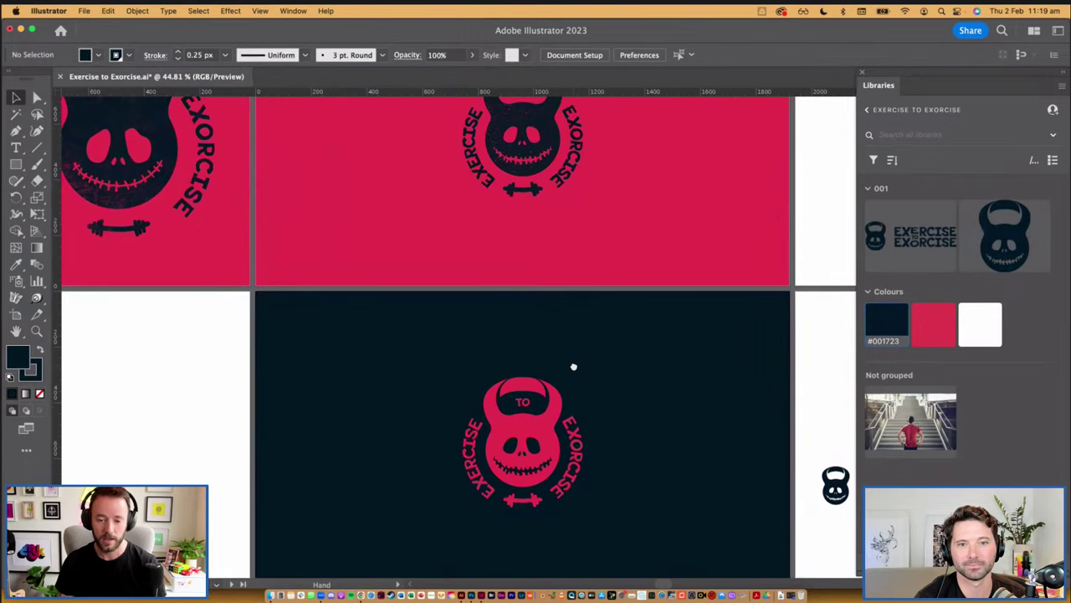
scroll(573, 382, up, 2)
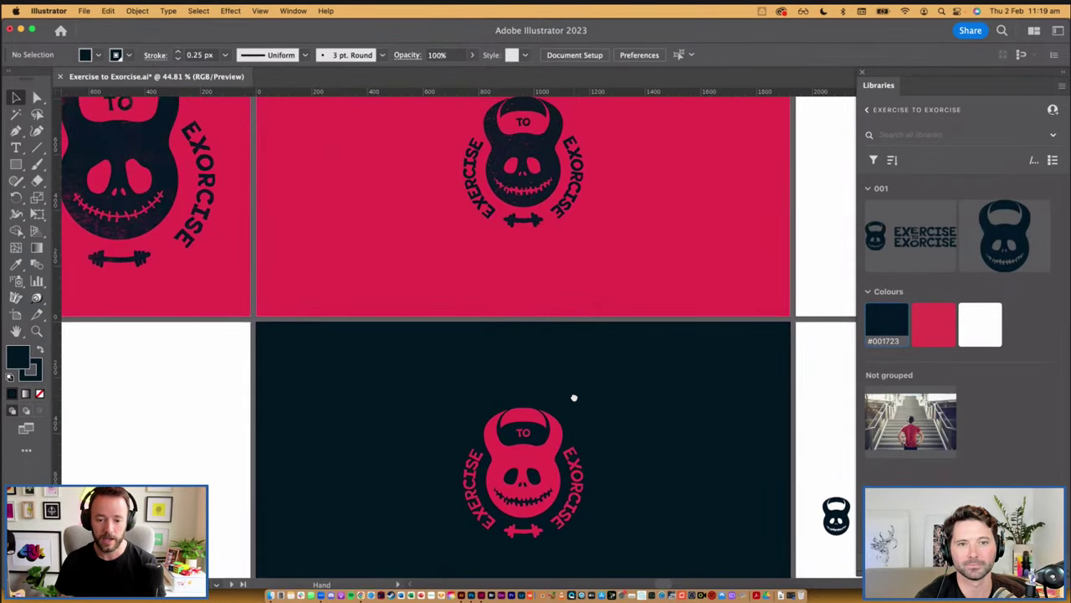
drag(574, 398, 576, 394)
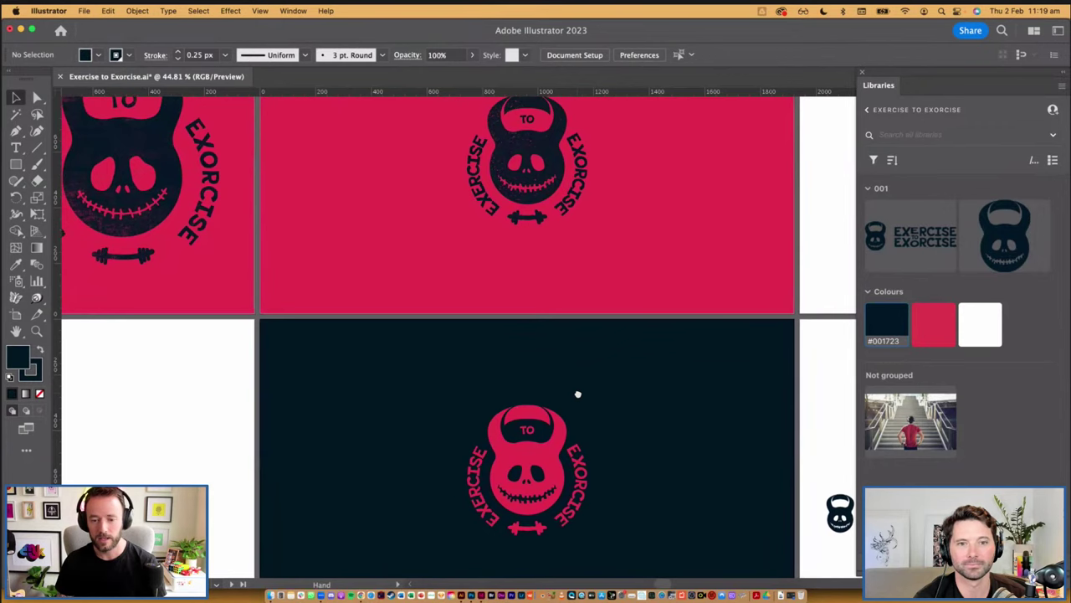
click(535, 478)
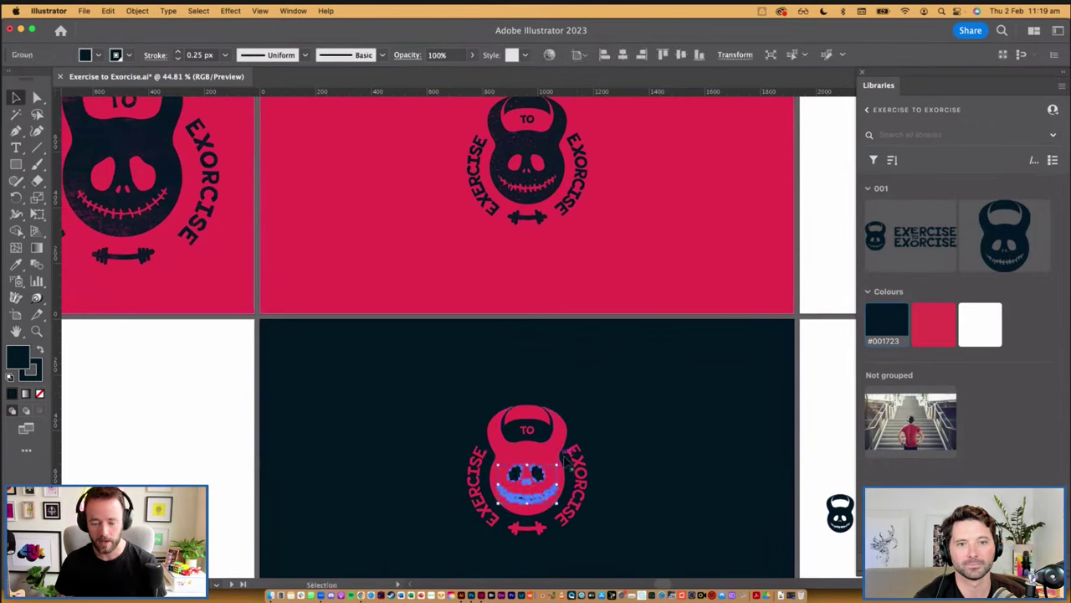
click(636, 452)
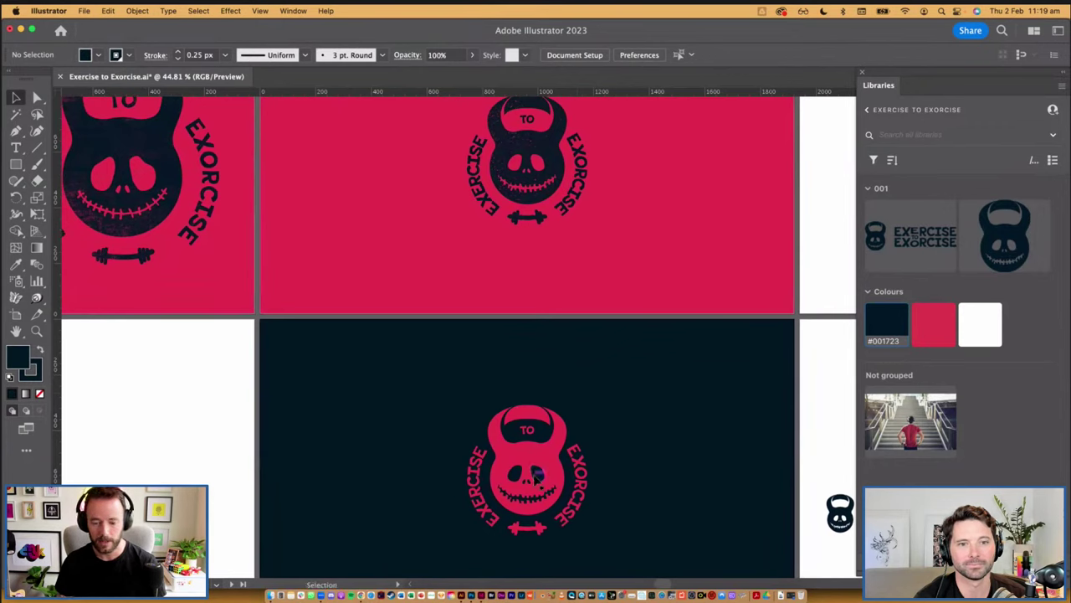
Set the stroke weight of both eyes to 0.75 px
click(535, 472)
shift+click(516, 474)
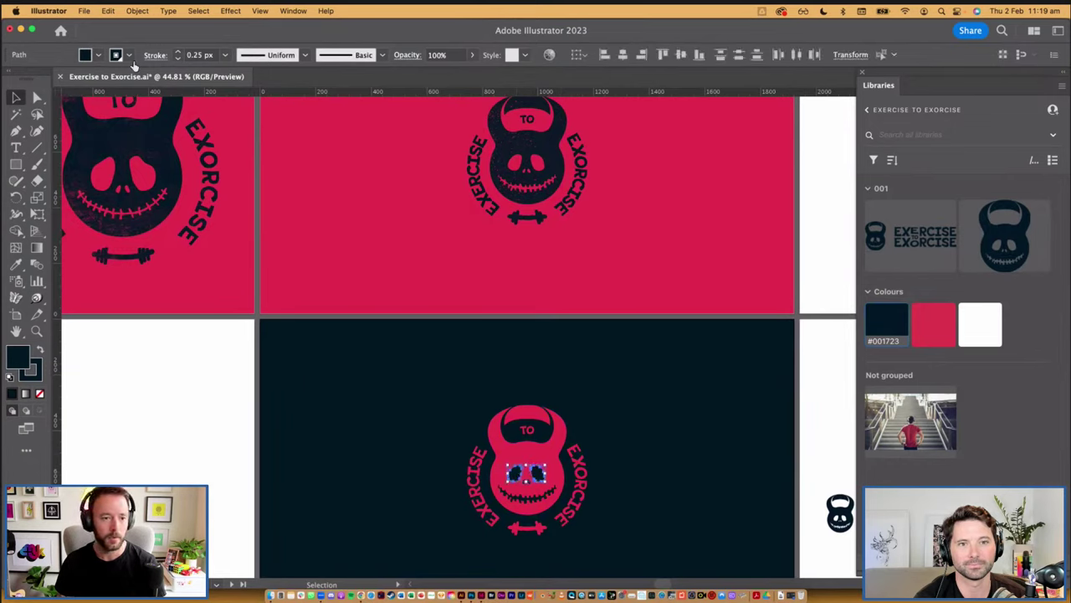
click(177, 53)
click(177, 53)
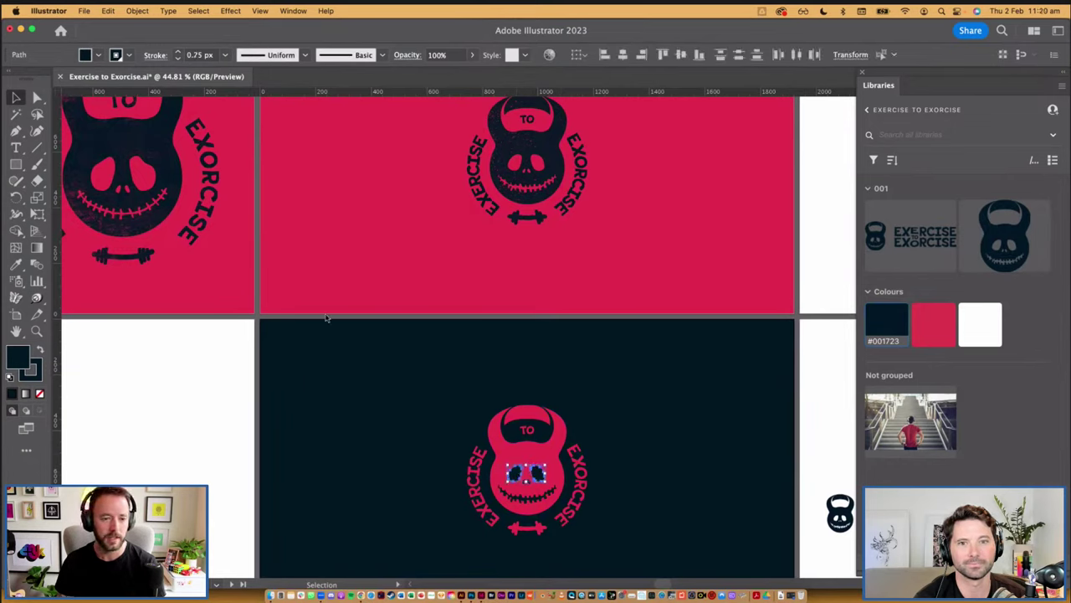
Select both nostrils on the navy badge and copy an eye's fill and stroke onto them with the Eyedropper
click(389, 349)
scroll(402, 410, down, 2)
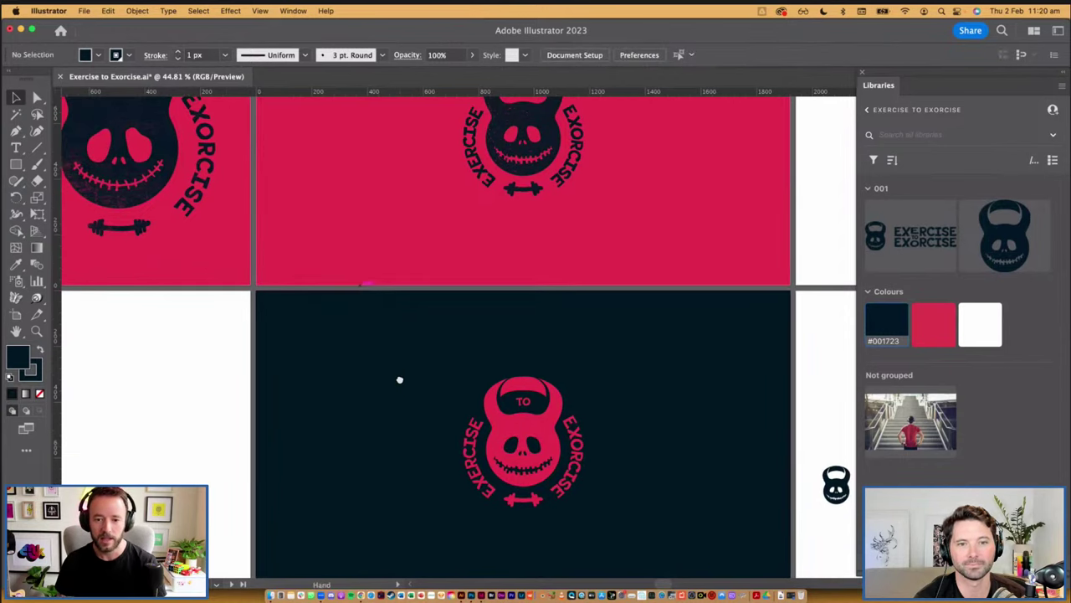
click(520, 444)
key(super+space)
drag(474, 421, 590, 490)
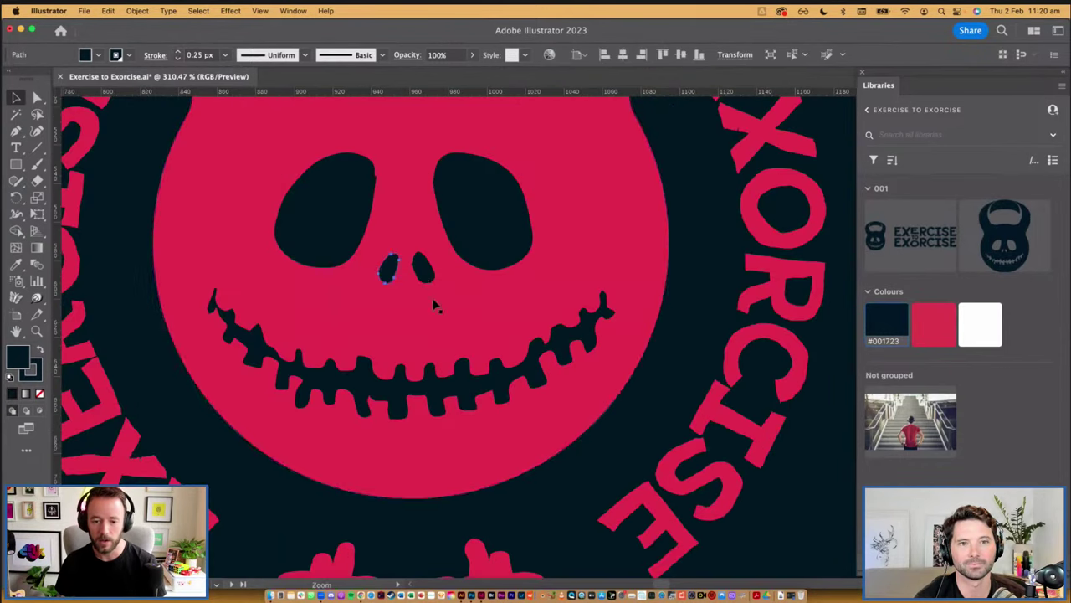
shift+click(423, 268)
key(i)
click(479, 193)
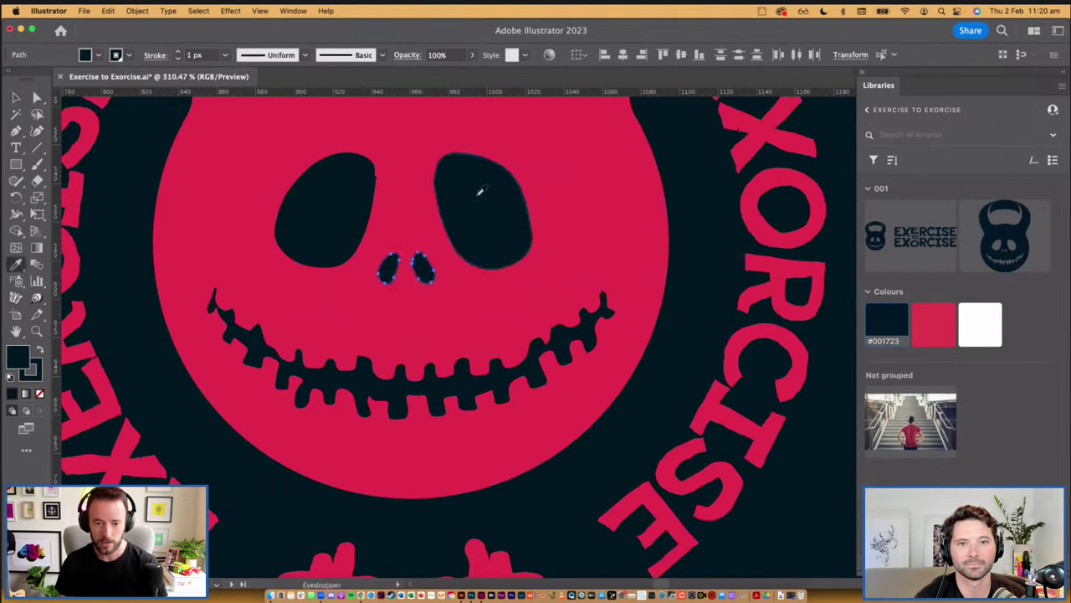
Give the strokes of the eyes and nostrils a Round Join corner
key(v)
click(490, 227)
shift+click(359, 184)
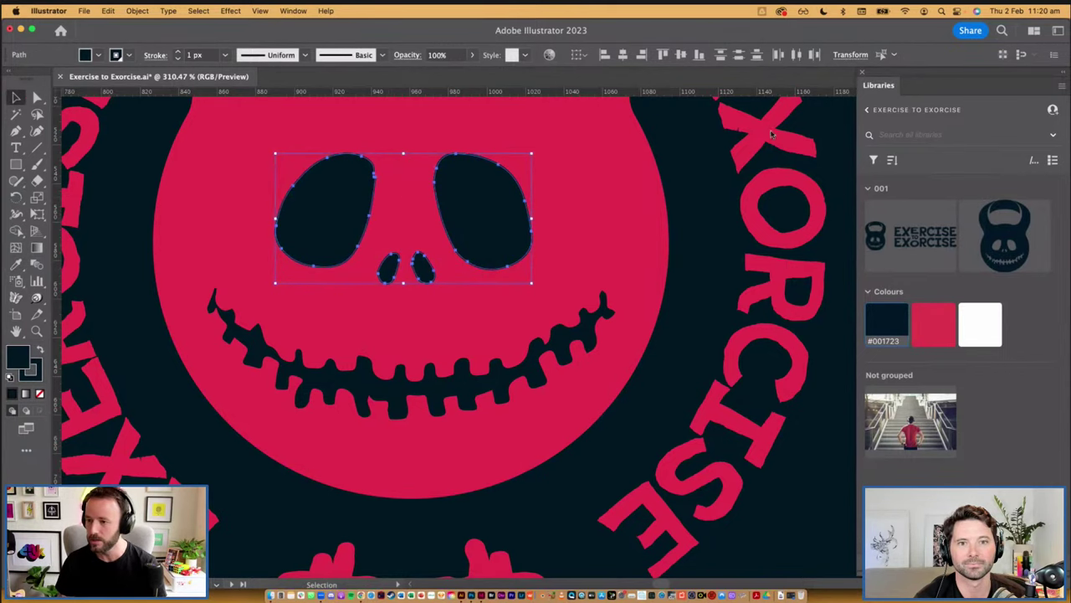
mouse_move(859, 125)
mouse_down()
mouse_move(555, 115)
mouse_move(674, 102)
mouse_up()
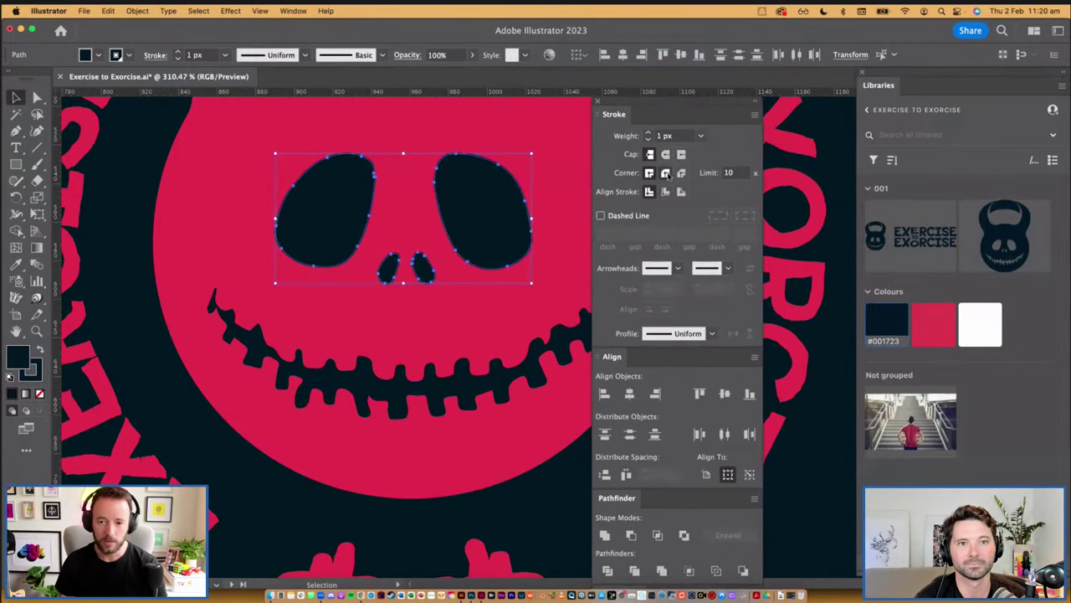
click(667, 173)
click(598, 101)
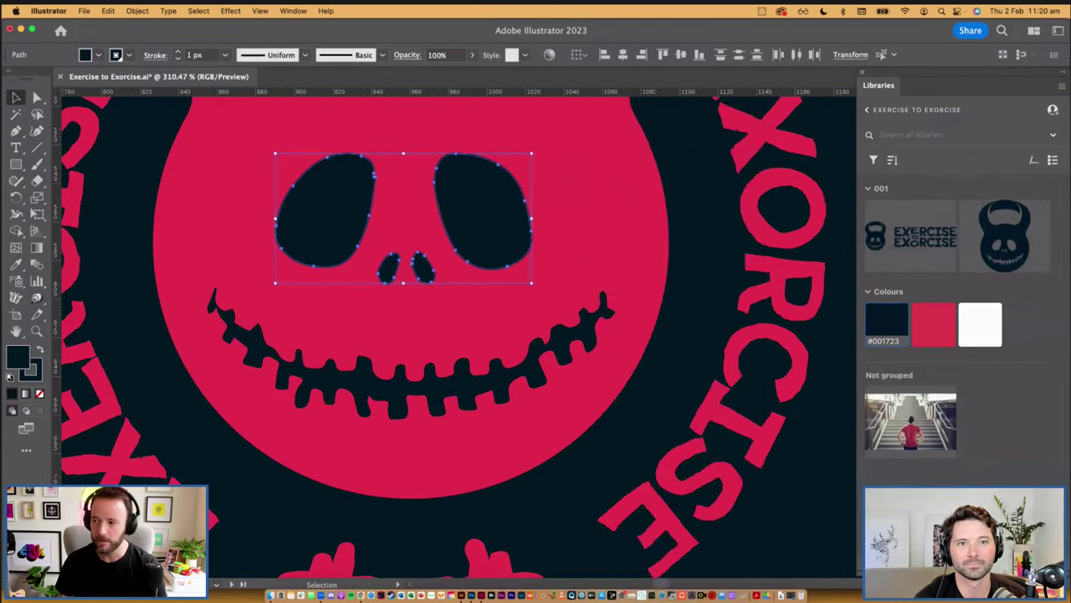
Duplicate the whole badge from the navy artboard onto the neighbouring white artboard
click(581, 282)
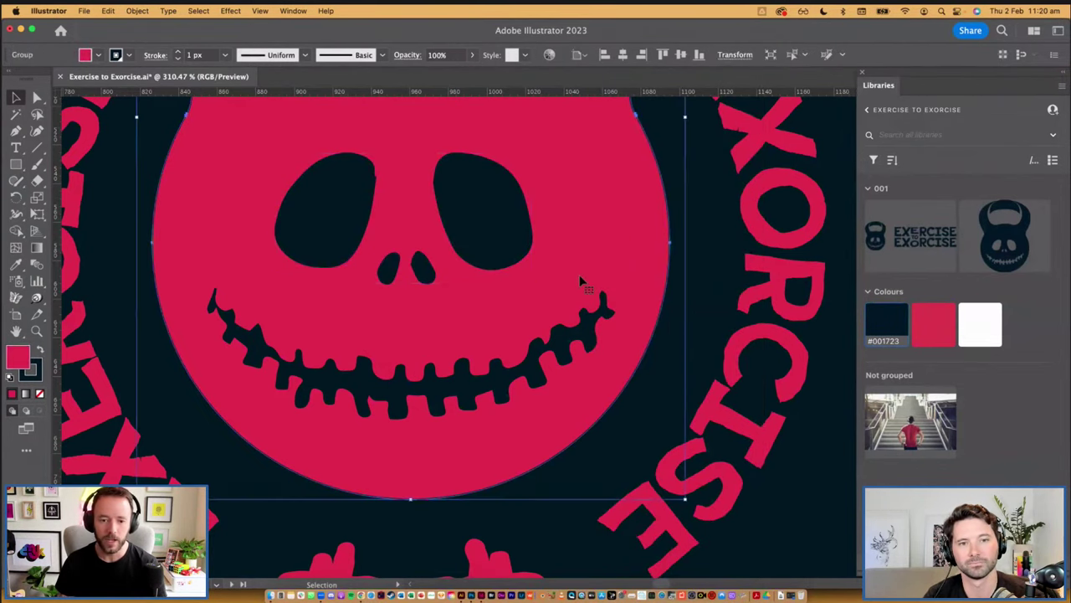
scroll(581, 282, down, 5)
scroll(581, 277, down, 6)
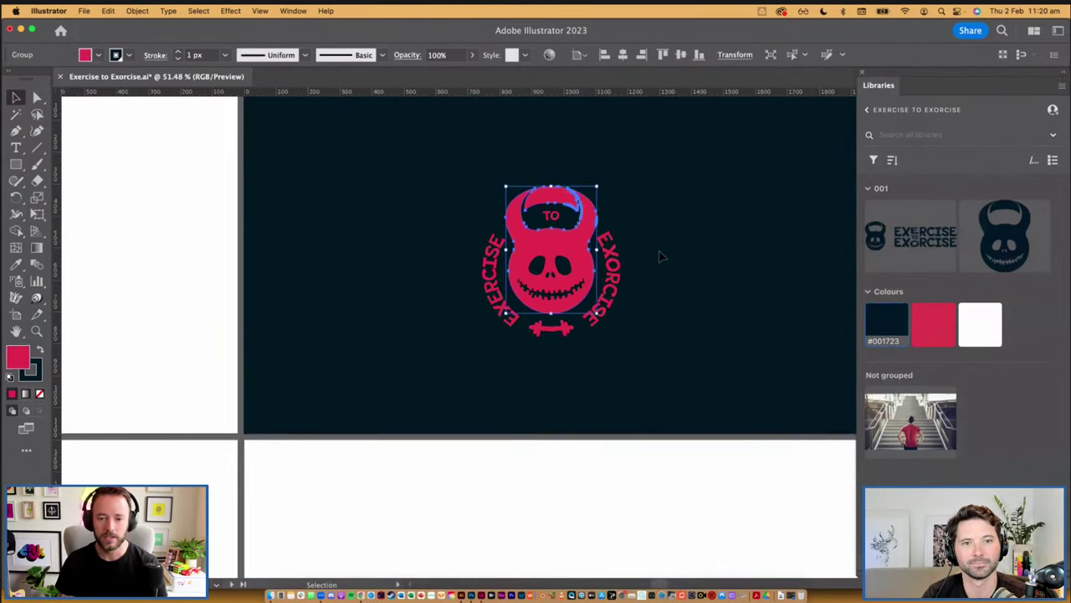
click(660, 256)
drag(657, 220, 706, 266)
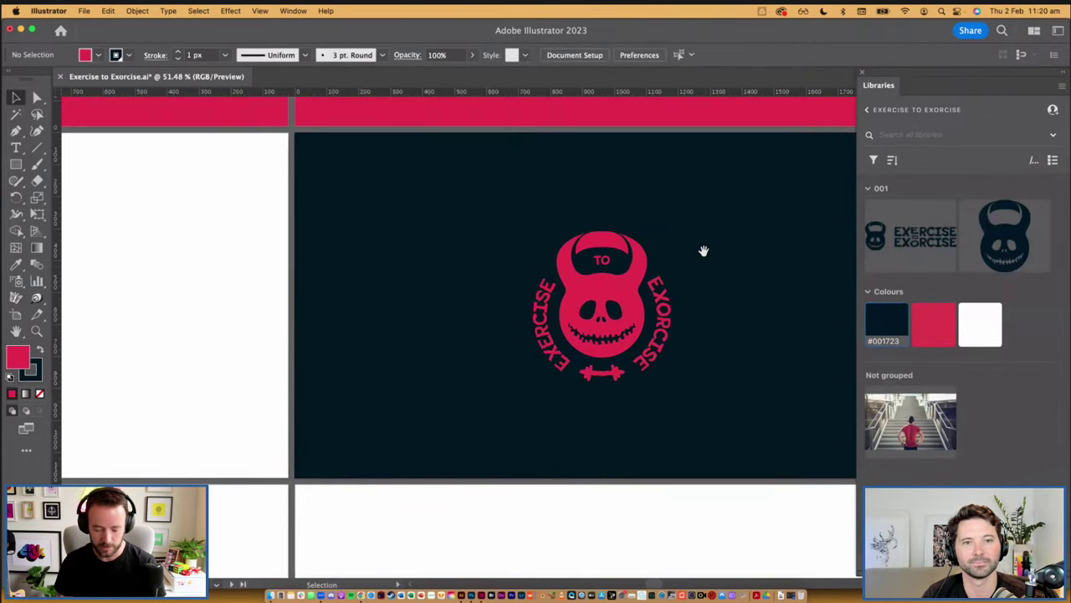
drag(708, 214, 461, 430)
drag(631, 286, 204, 291)
drag(58, 211, 444, 384)
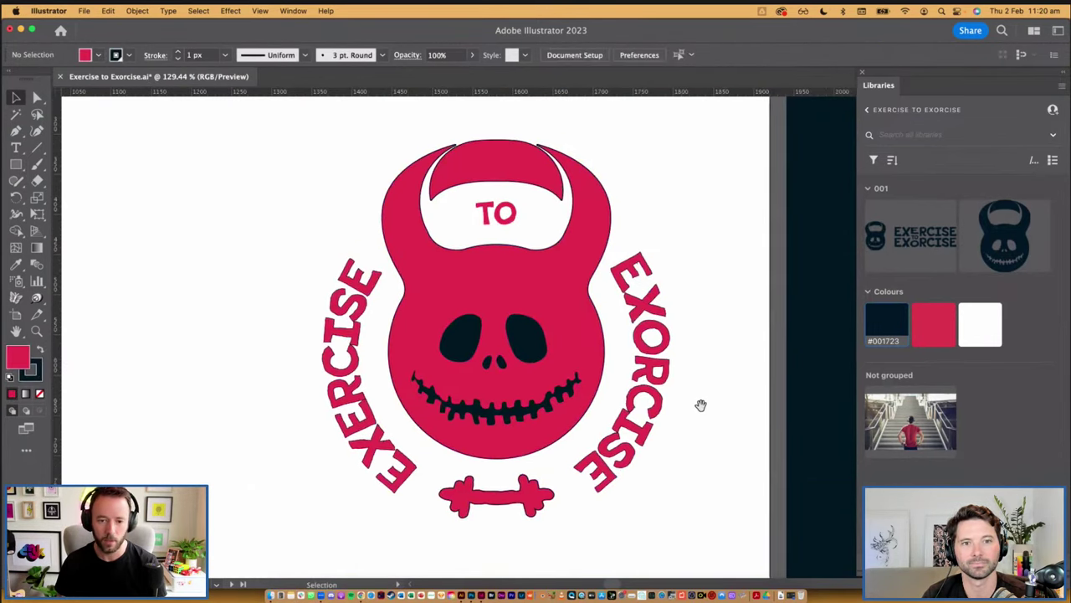
Examine the navy stroke around the EXORCISE lettering on the duplicated badge up close
key(super+space)
drag(663, 311, 667, 325)
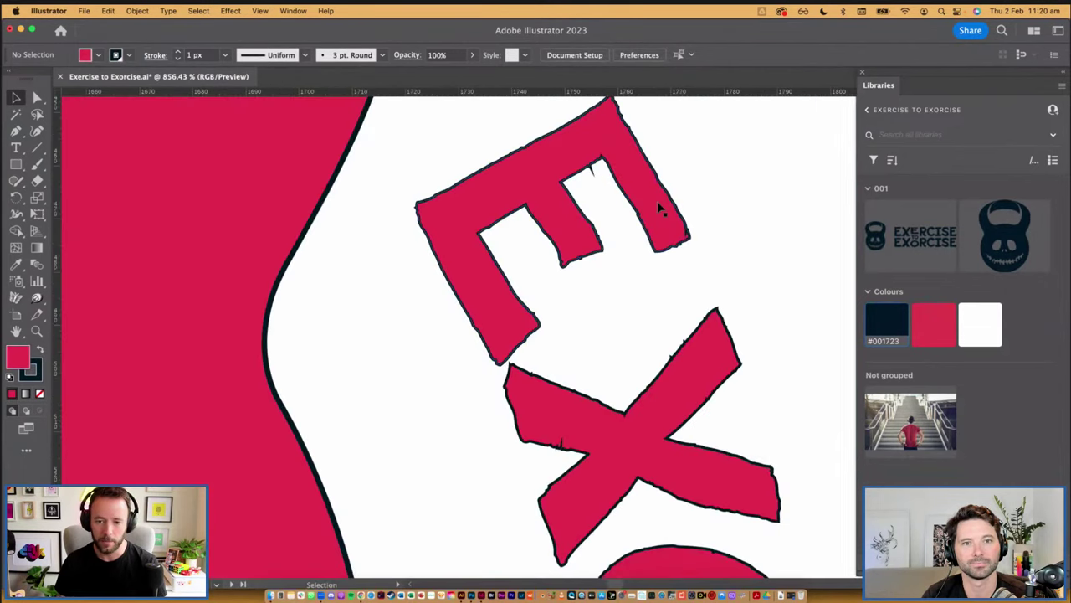
key(alt+super+space)
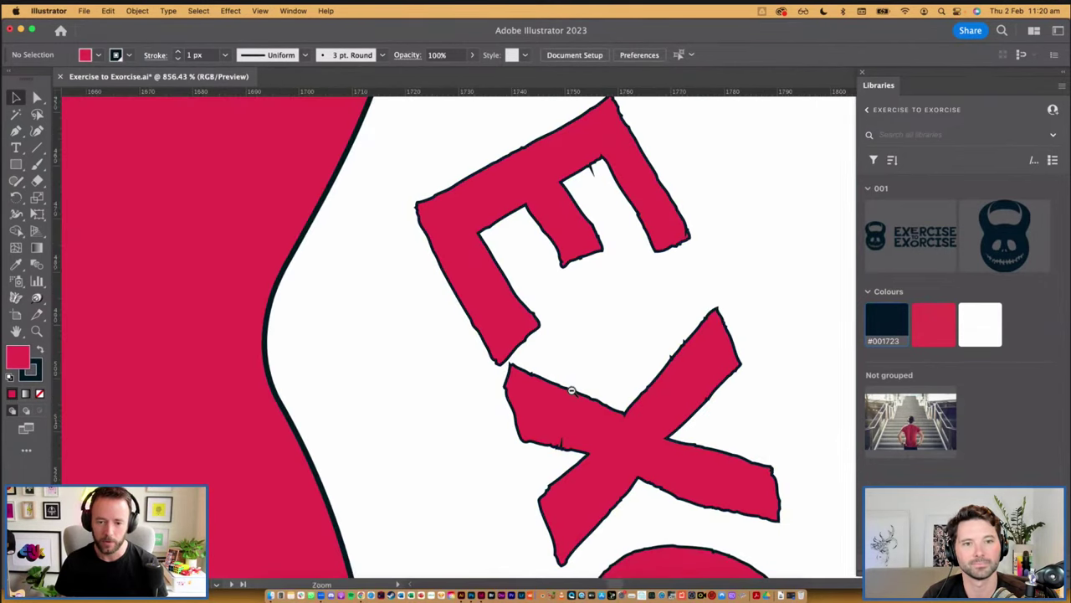
alt+super+click(572, 391)
alt+super+click(577, 400)
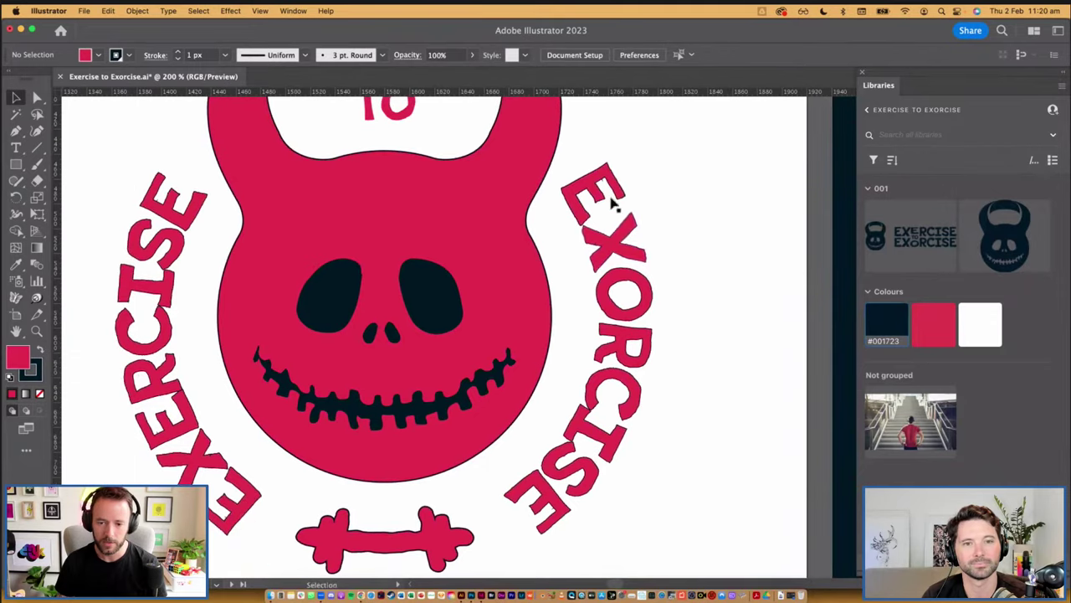
click(611, 203)
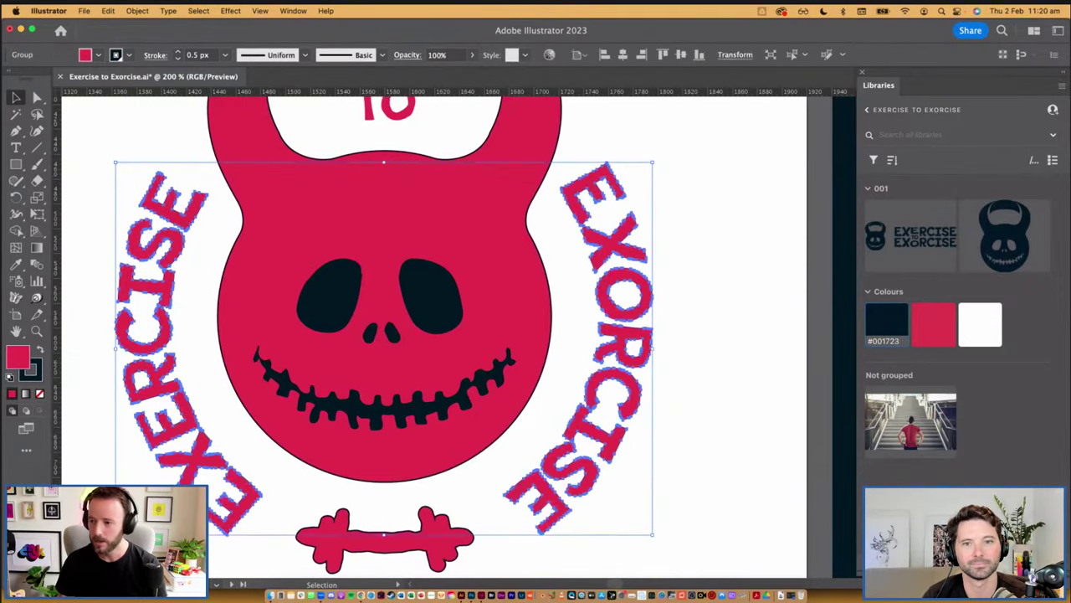
click(701, 228)
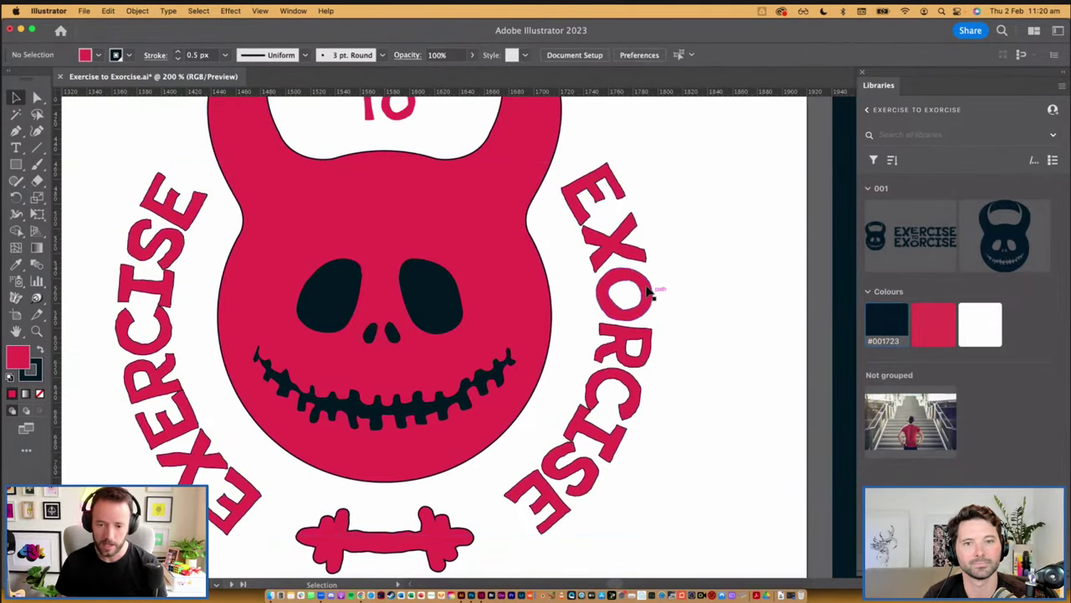
Expand the fill and stroke of the duplicated kettlebell into separate shapes
drag(651, 355, 746, 407)
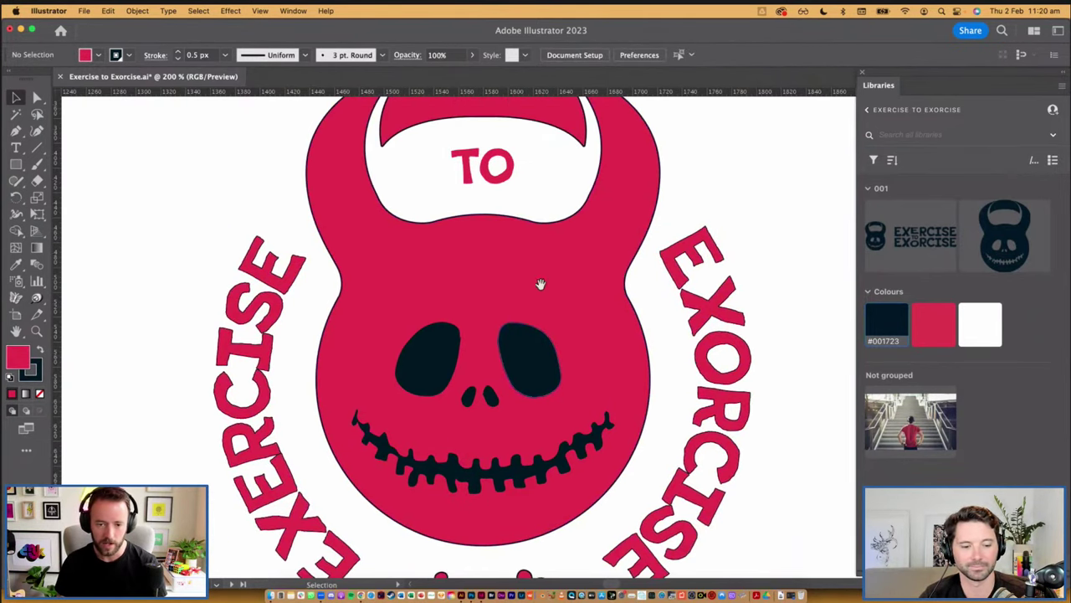
drag(541, 285, 552, 313)
click(550, 307)
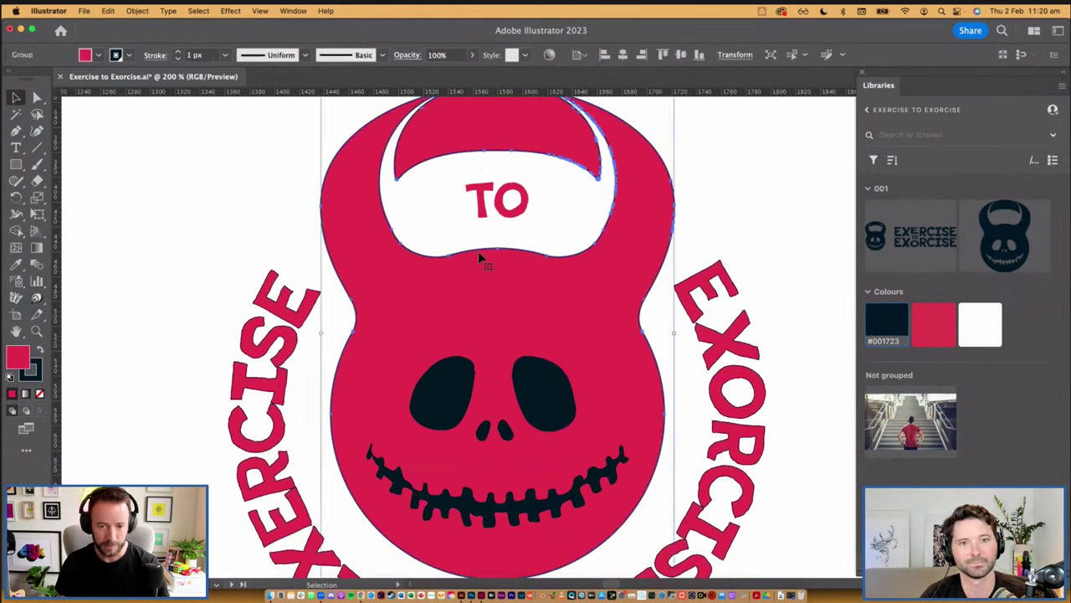
click(134, 11)
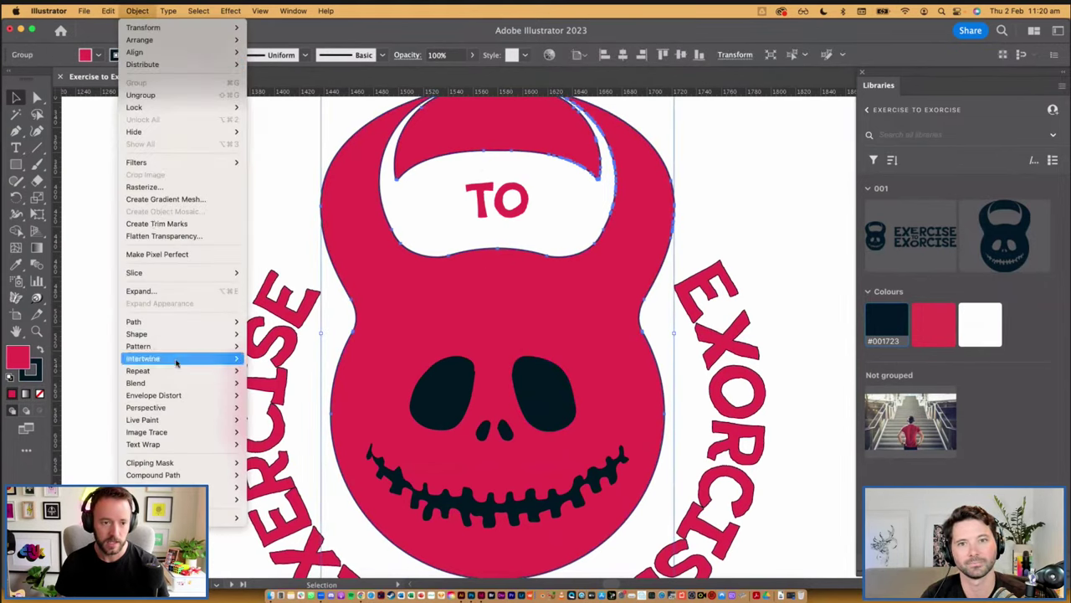
click(183, 292)
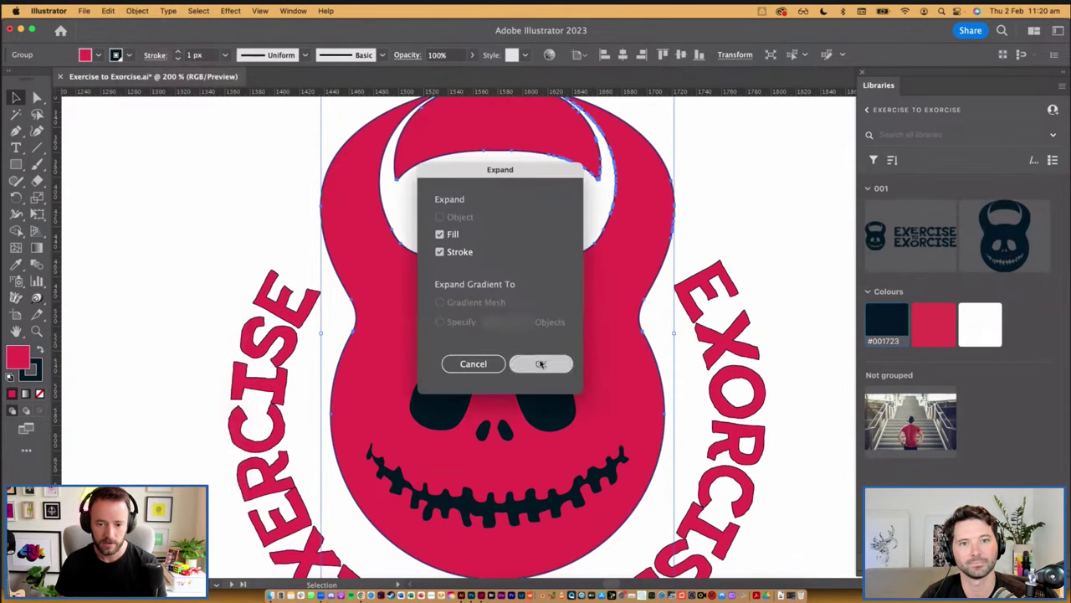
click(540, 363)
Remove the expanded navy outline around the kettlebell's body with the Shape Builder
drag(345, 303, 377, 334)
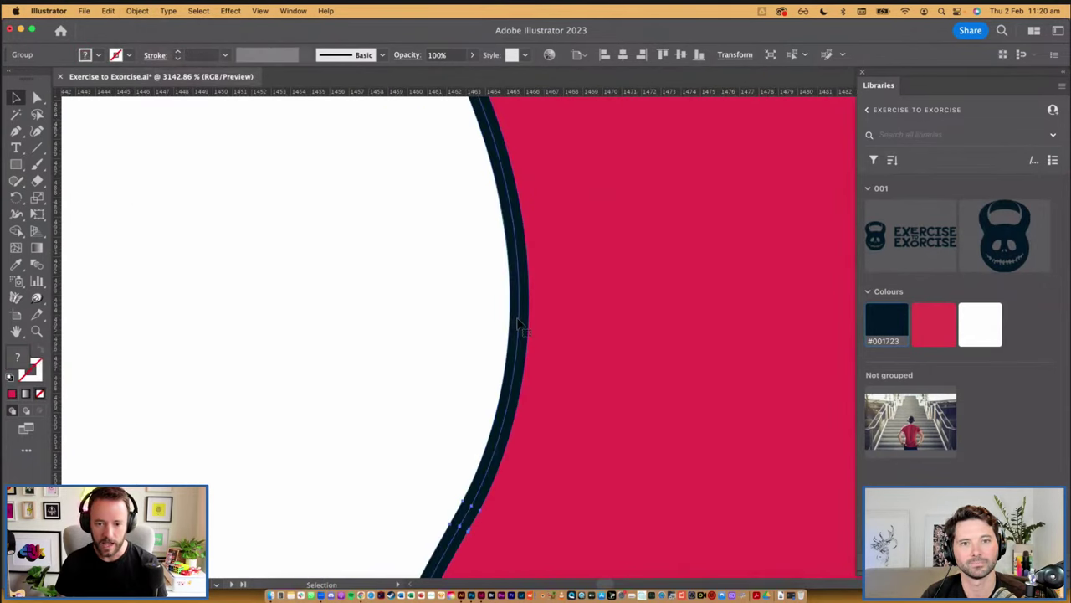
key(a)
key(super+y)
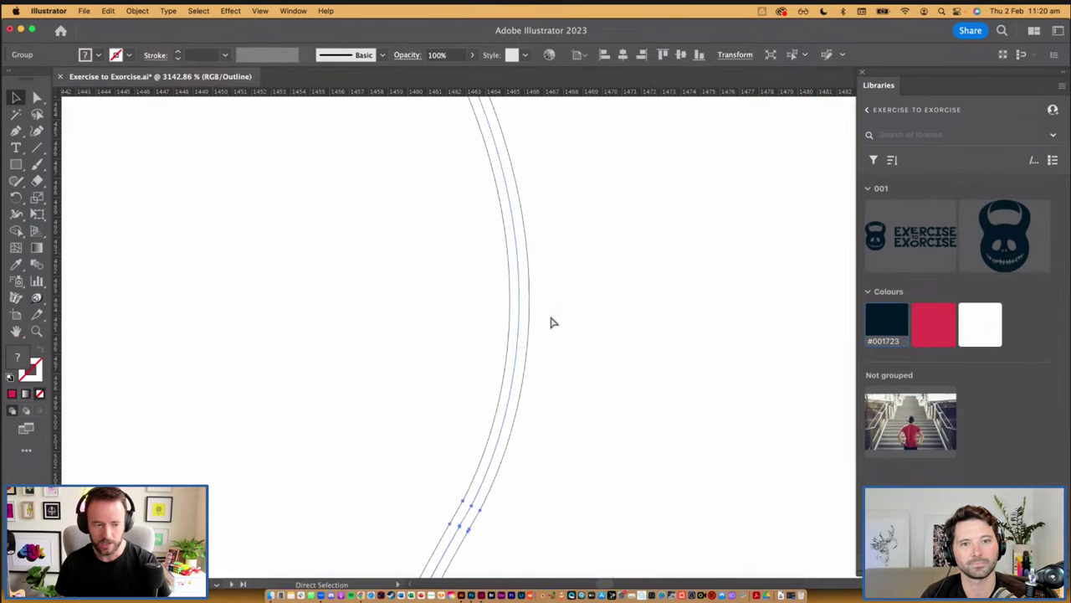
key(super+y)
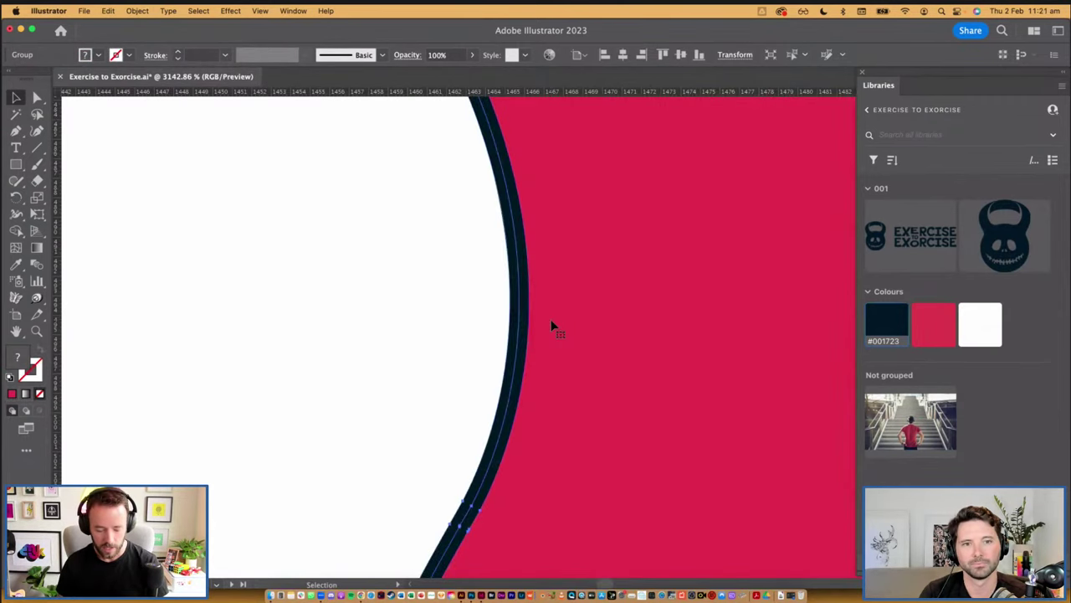
key(shift+m)
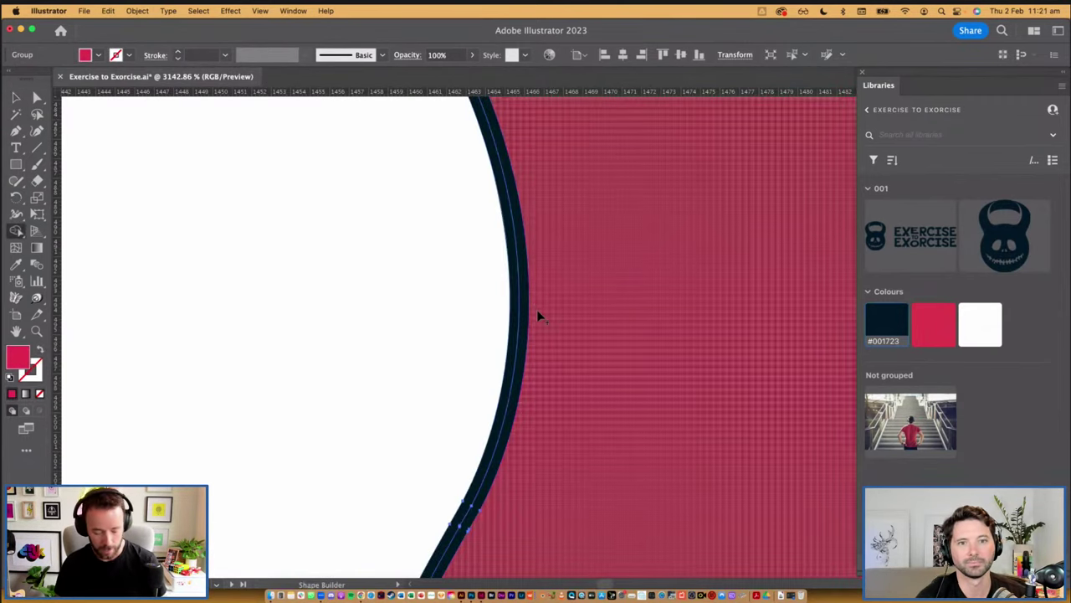
alt+drag(495, 313, 524, 316)
scroll(526, 318, up, 10)
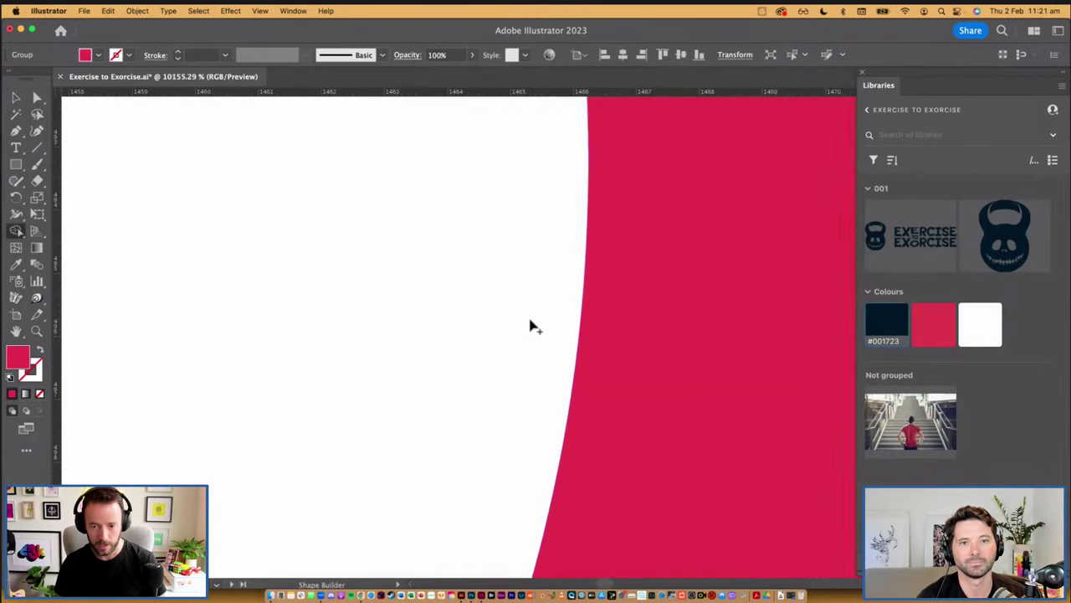
scroll(536, 326, down, 15)
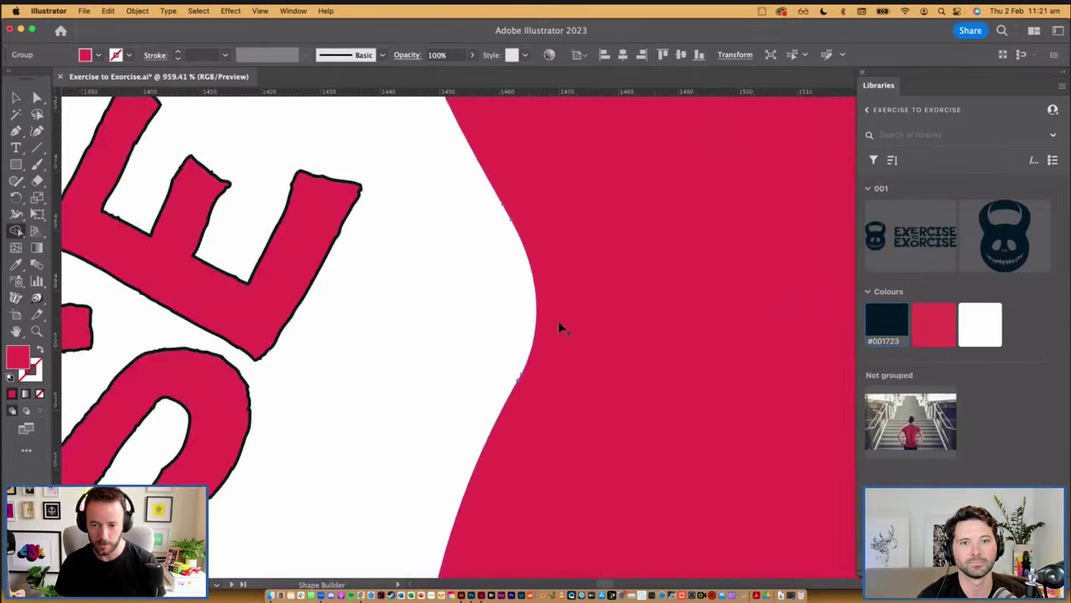
Remove the expanded navy outline around the curved handle shape above TO with the Shape Builder, and deselect the kettlebell
scroll(558, 325, down, 4)
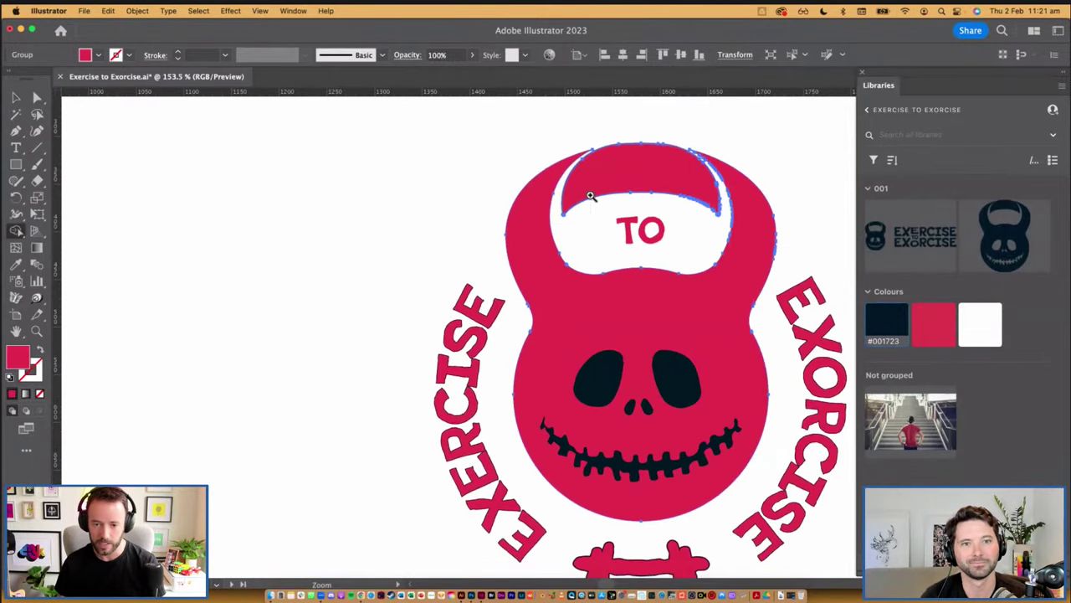
scroll(586, 233, up, 8)
drag(591, 287, 593, 256)
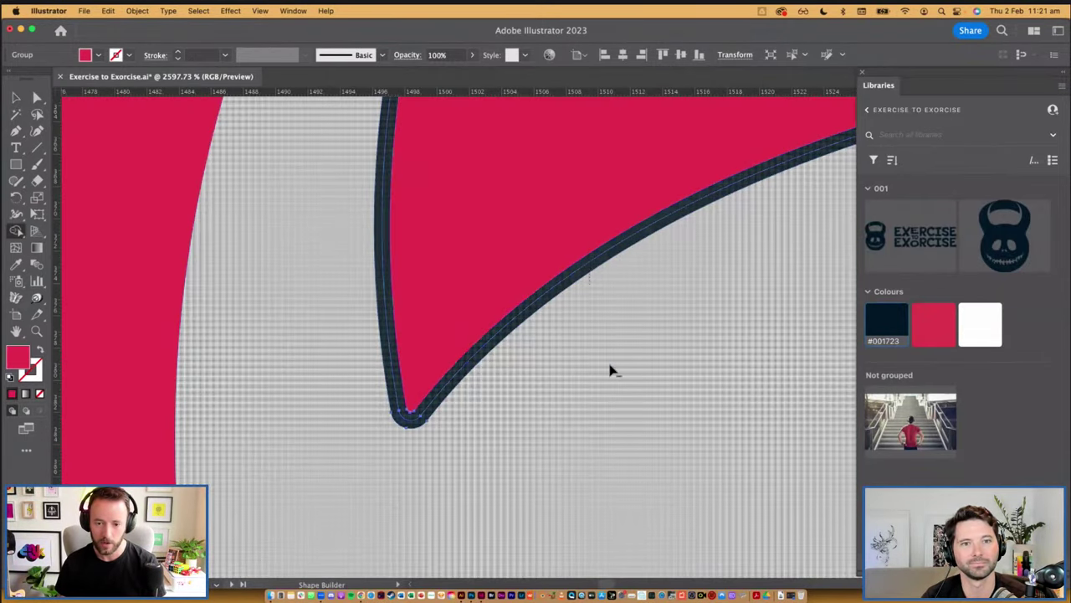
scroll(608, 370, down, 2)
scroll(608, 377, down, 5)
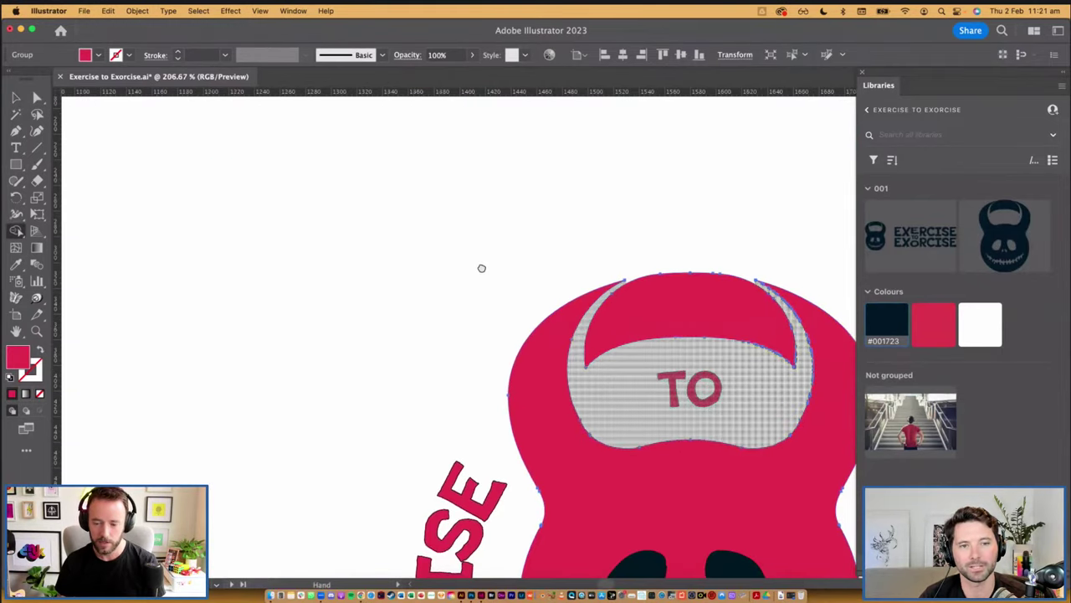
scroll(536, 259, down, 2)
key(v)
click(729, 163)
Expand the strokes of the eyes, nostrils and stitched mouth and combine the face shapes into one group
drag(631, 354, 621, 203)
click(612, 354)
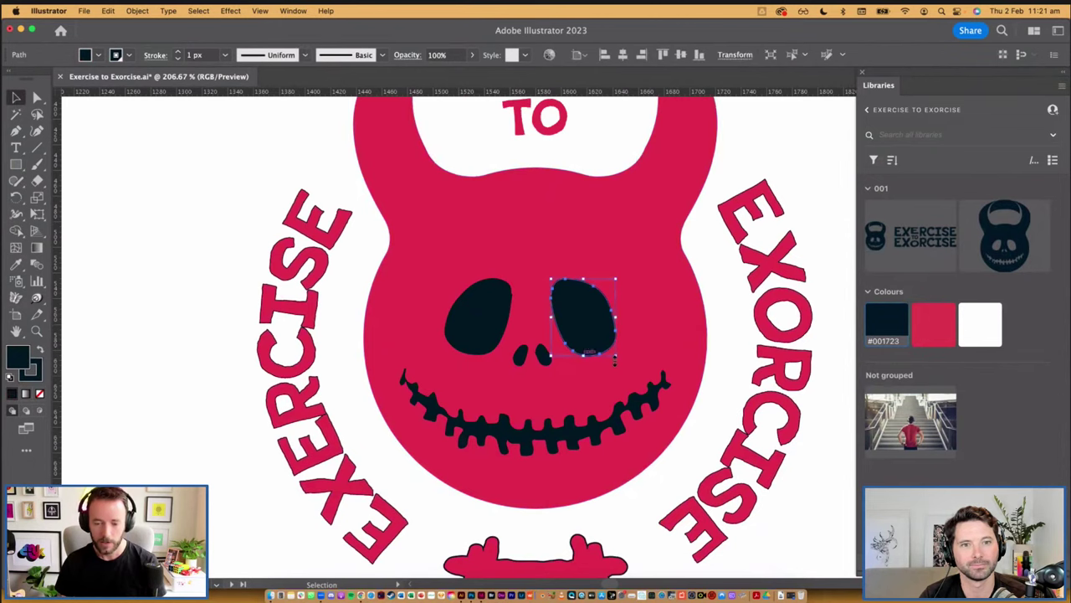
shift+click(485, 318)
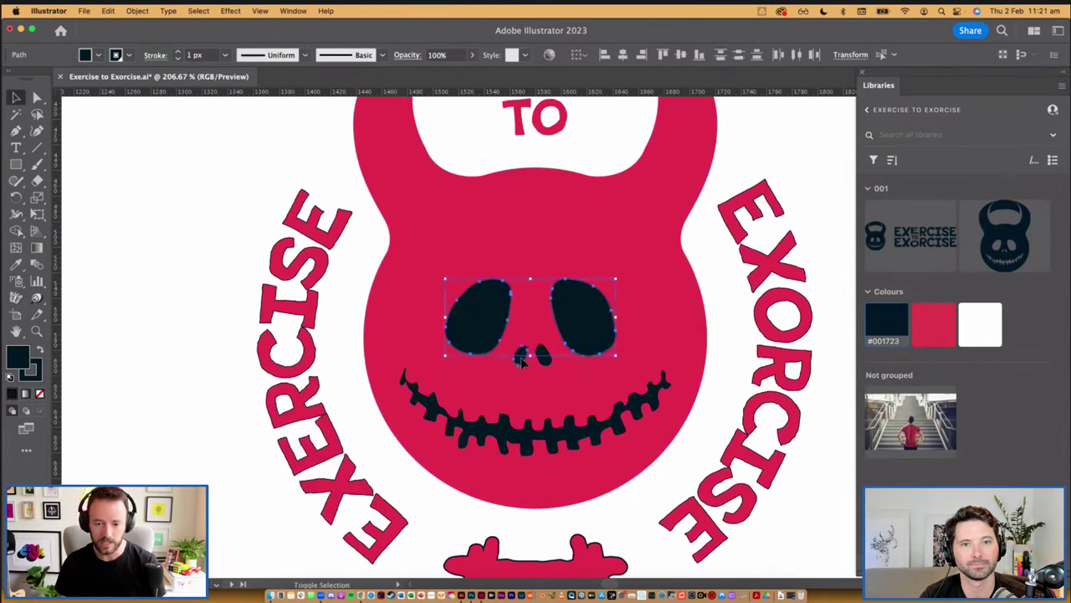
shift+click(521, 358)
shift+click(546, 410)
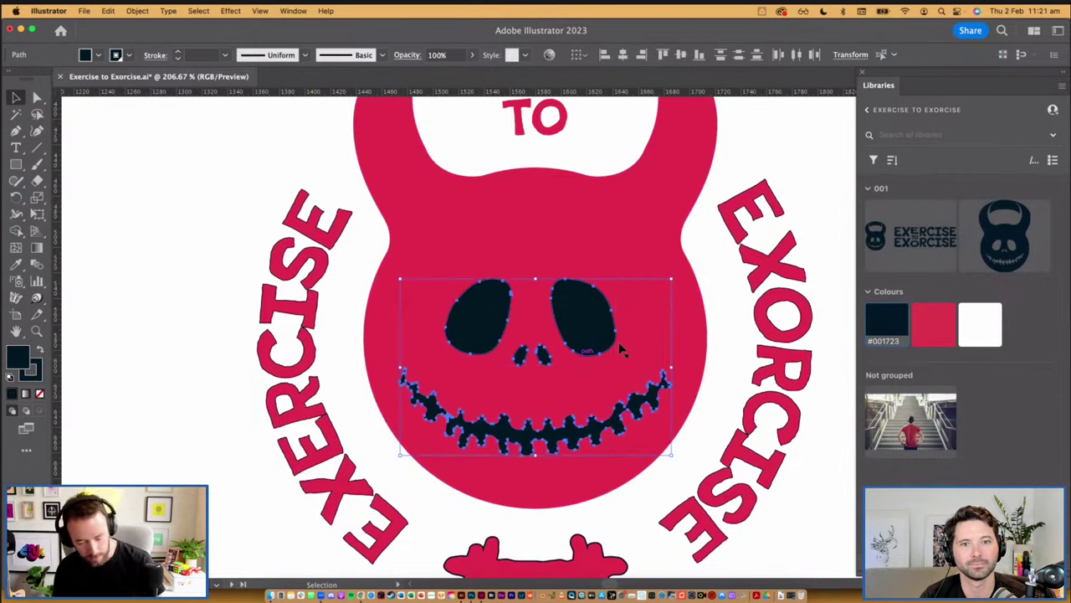
key(super+g)
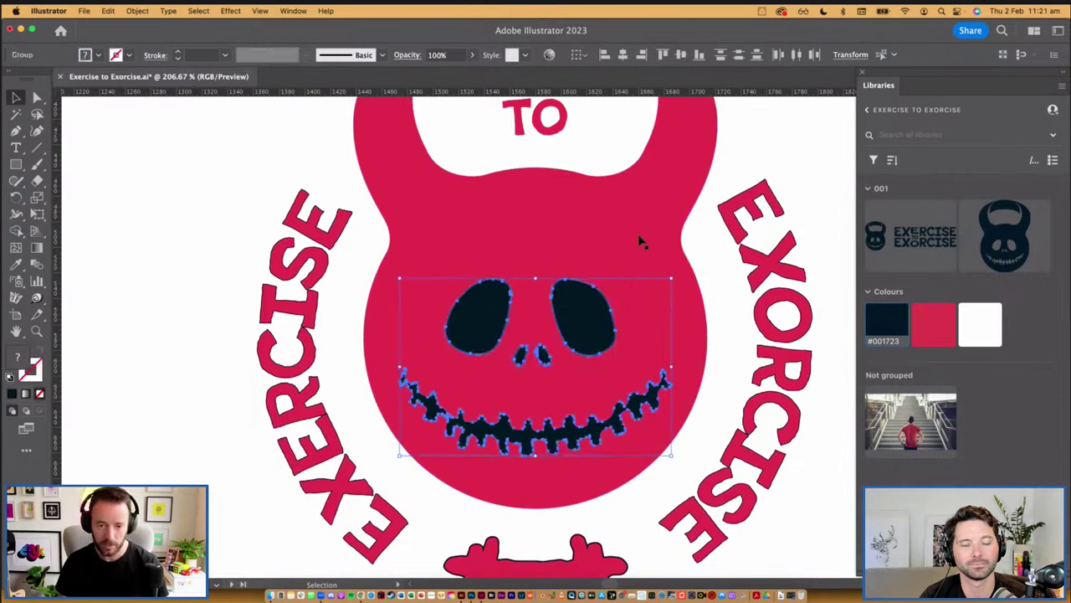
key(super+g)
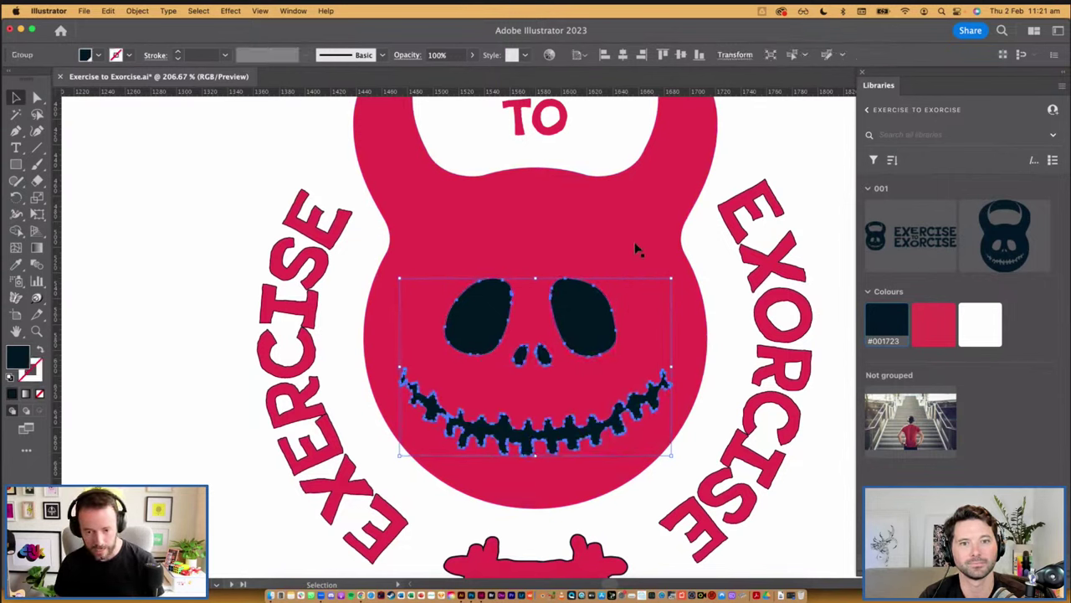
Cut the navy eyes, nostrils and stitched mouth out of the red kettlebell with the Shape Builder, and deselect the kettlebell
shift+click(634, 242)
key(shift+m)
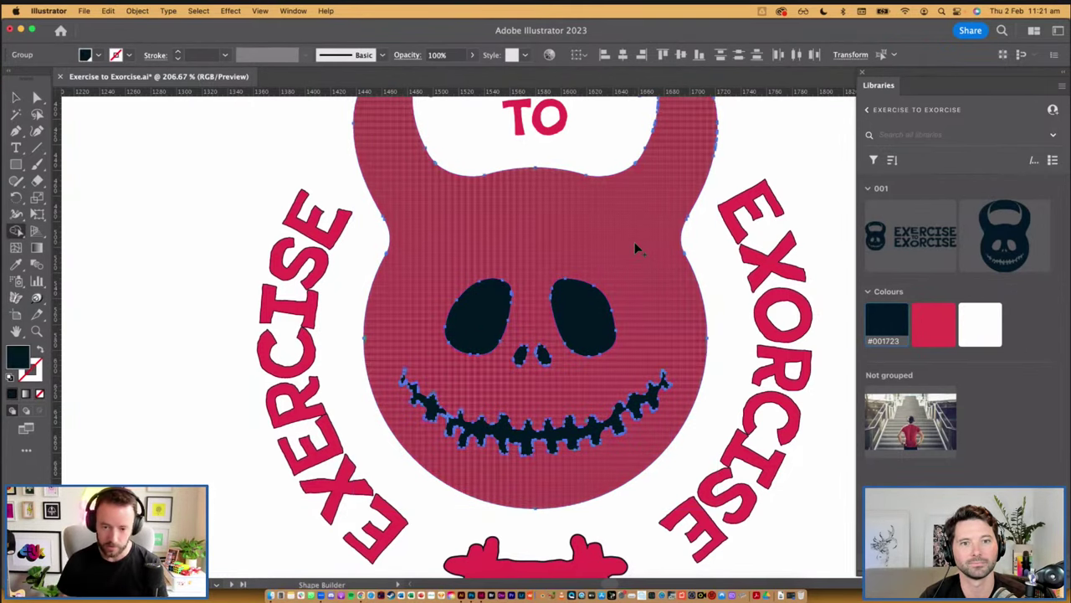
alt+click(582, 316)
alt+click(501, 343)
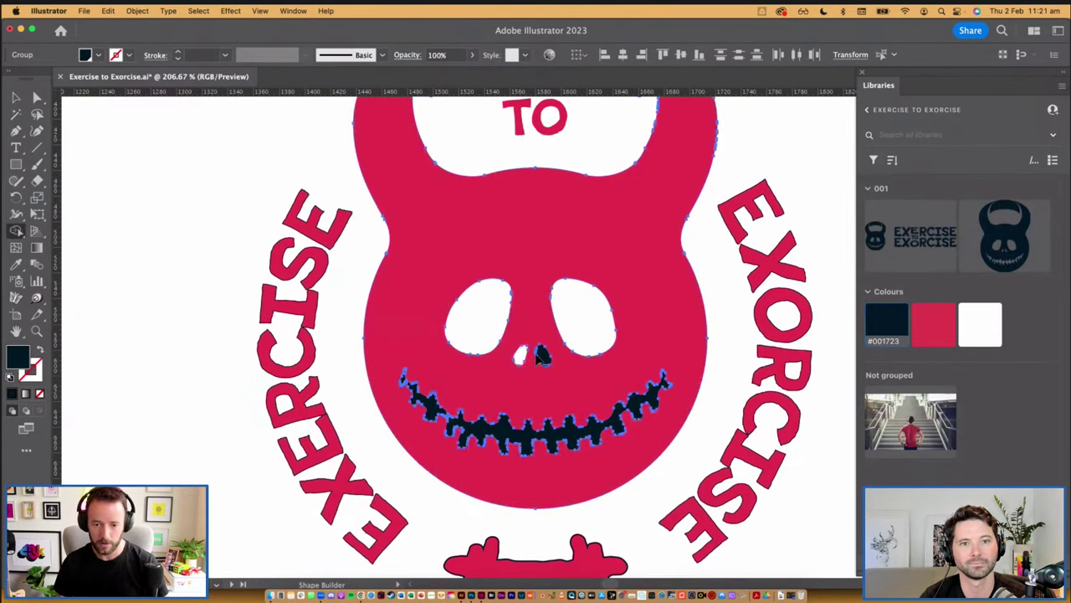
alt+click(539, 357)
alt+click(571, 433)
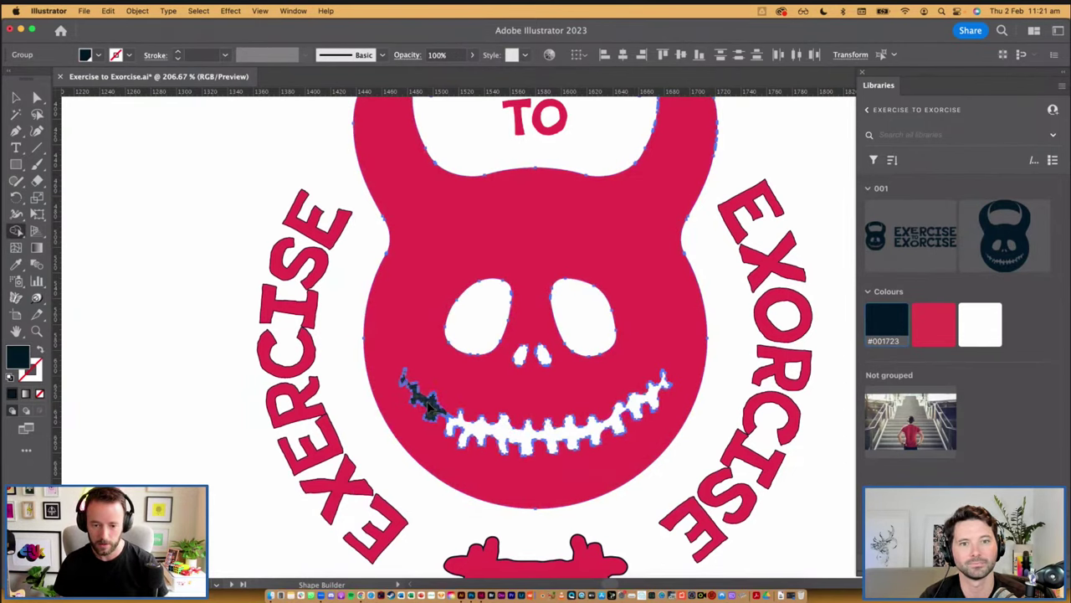
alt+click(429, 407)
key(v)
click(438, 487)
Remove the expanded navy outline around the dumbbell below the kettlebell with the Shape Builder
key(space)
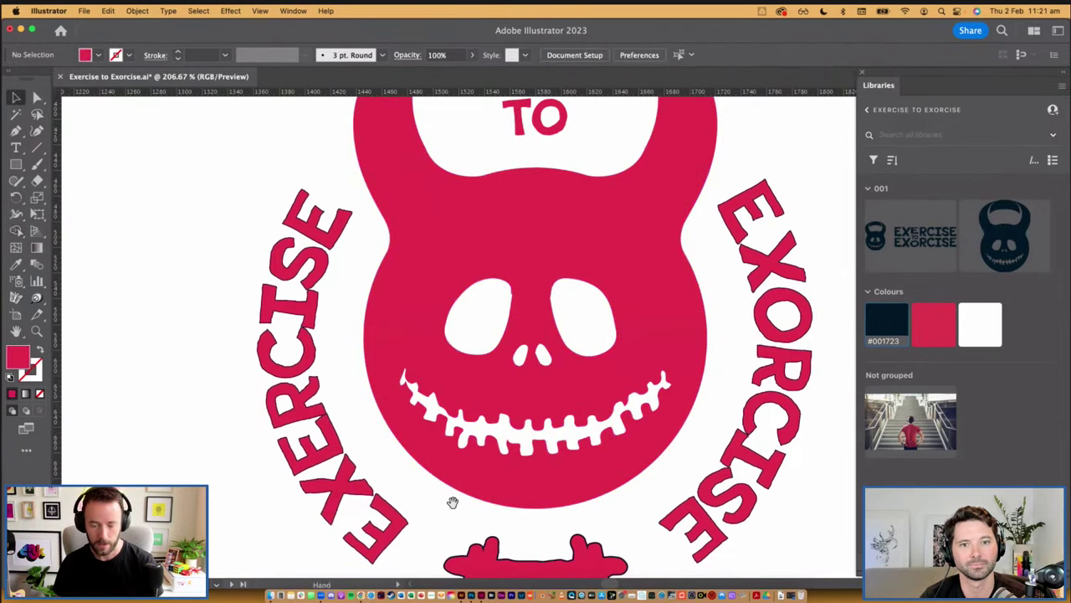
mouse_move(452, 501)
mouse_down()
mouse_move(469, 342)
mouse_move(577, 458)
mouse_up()
click(518, 387)
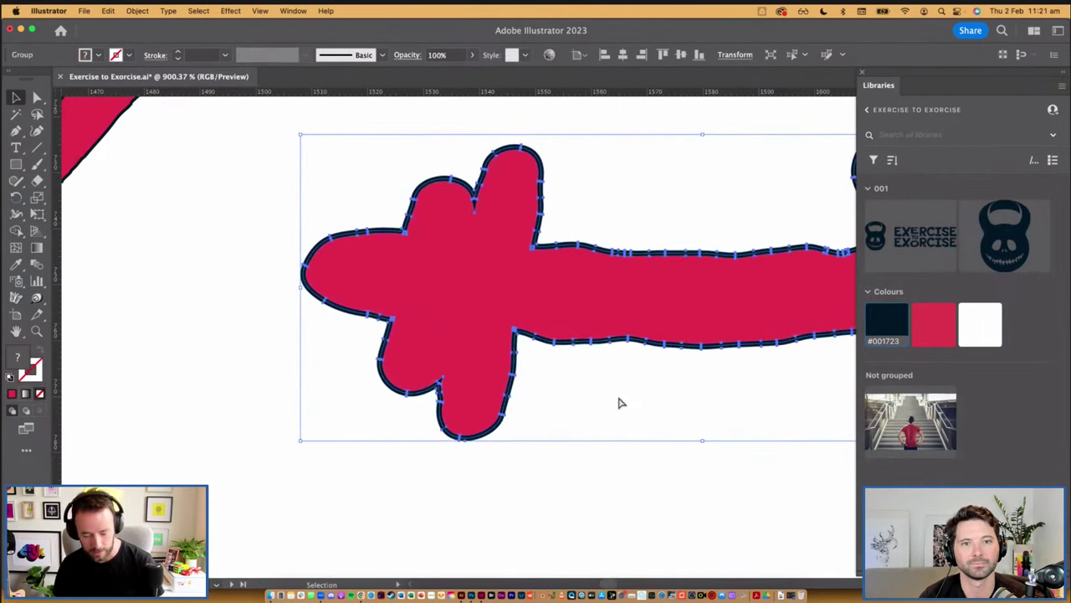
key(shift+m)
drag(673, 344, 676, 344)
scroll(638, 387, down, 8)
drag(533, 319, 562, 361)
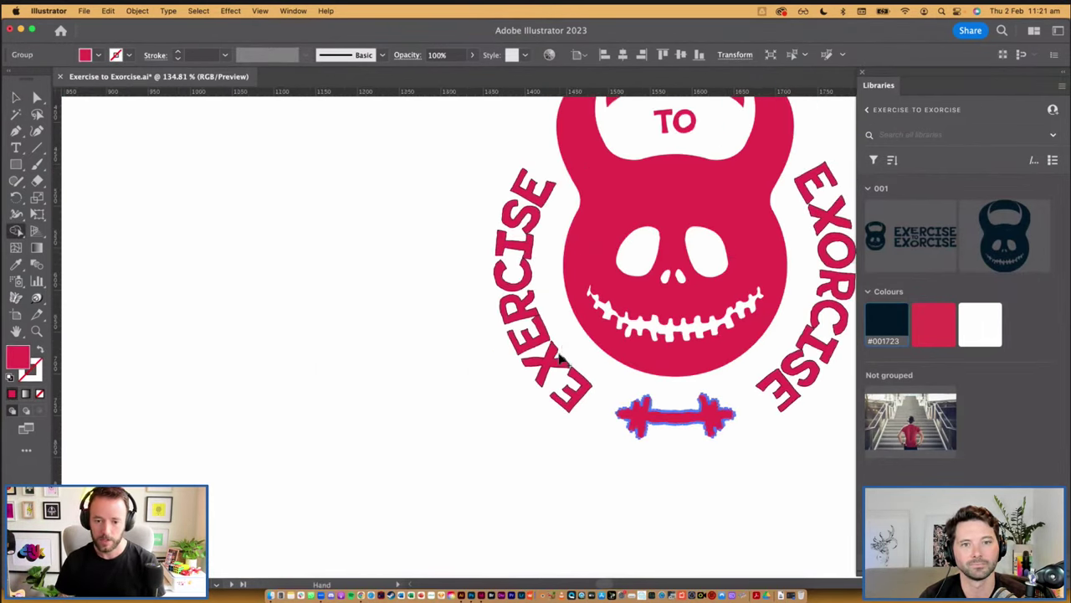
Expand the fill and stroke of the curved EXERCISE lettering into separate shapes
key(v)
click(560, 356)
drag(530, 230, 650, 425)
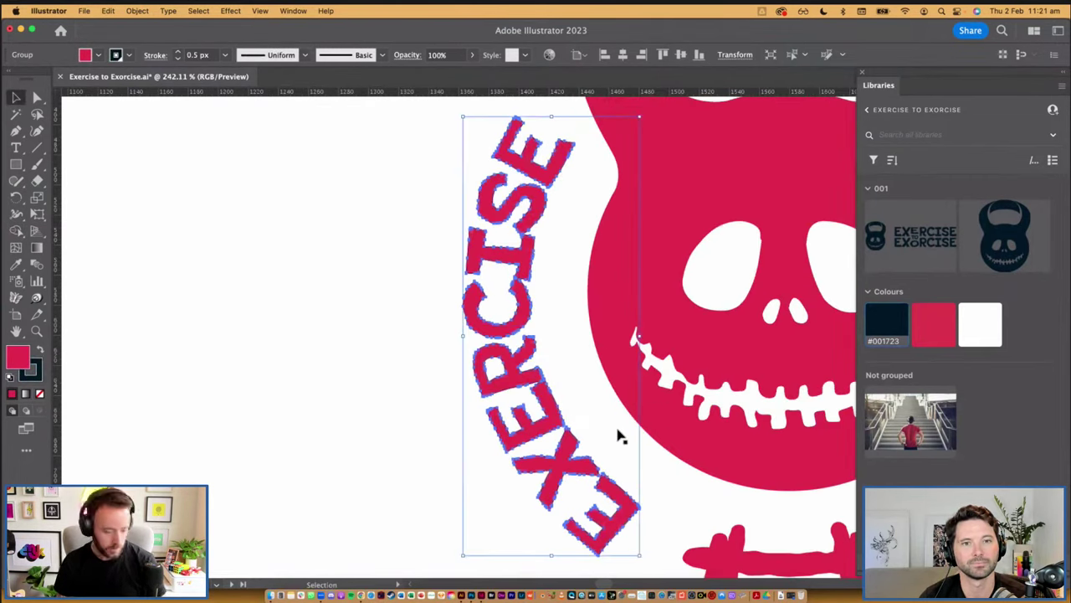
key(super+shift+o)
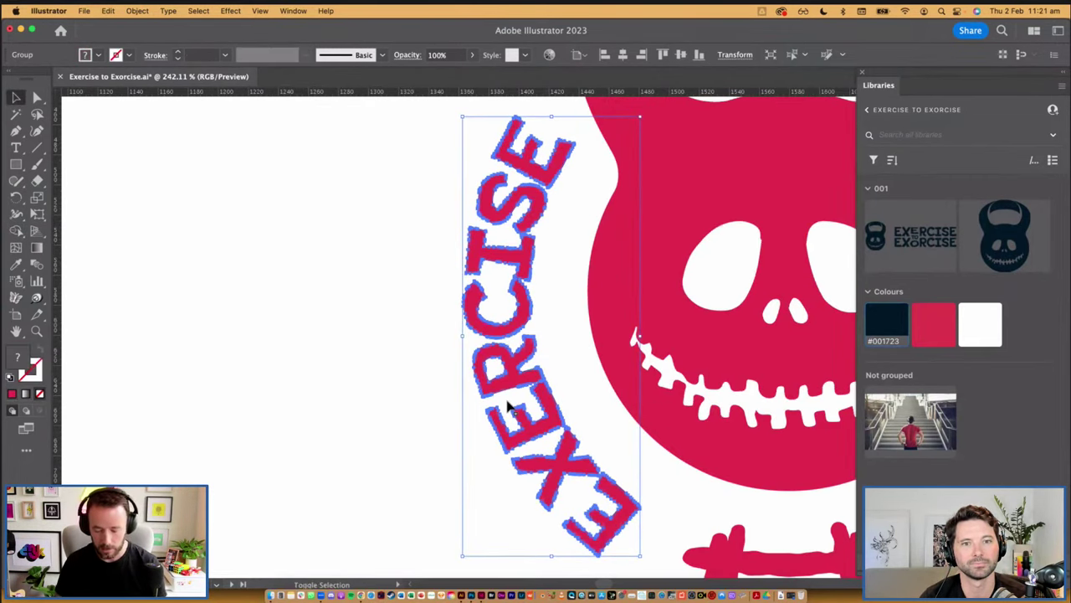
key(shift+m)
scroll(670, 519, up, 5)
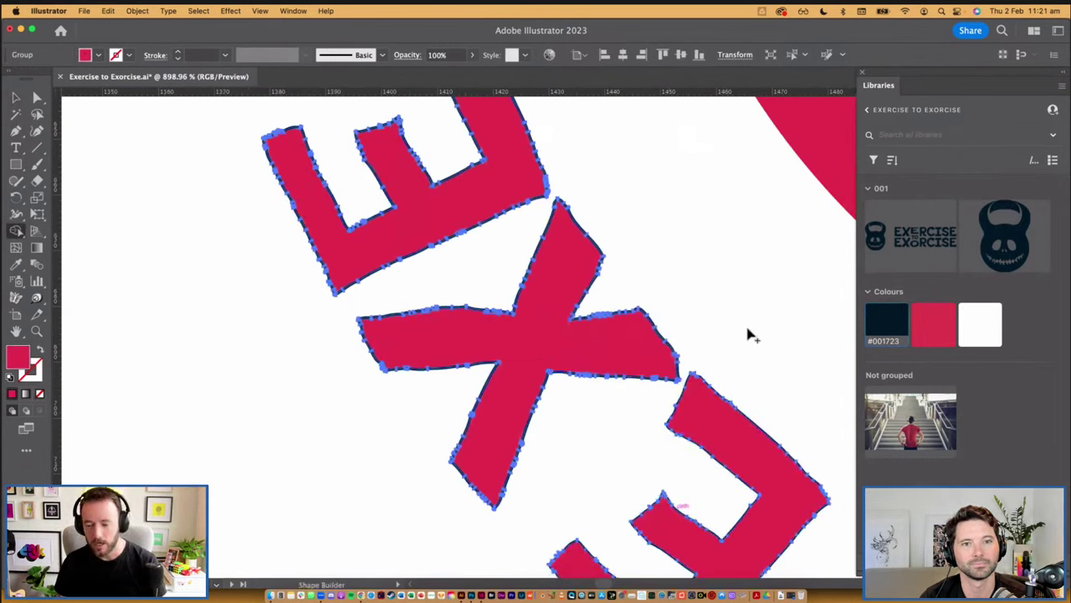
scroll(641, 320, down, 5)
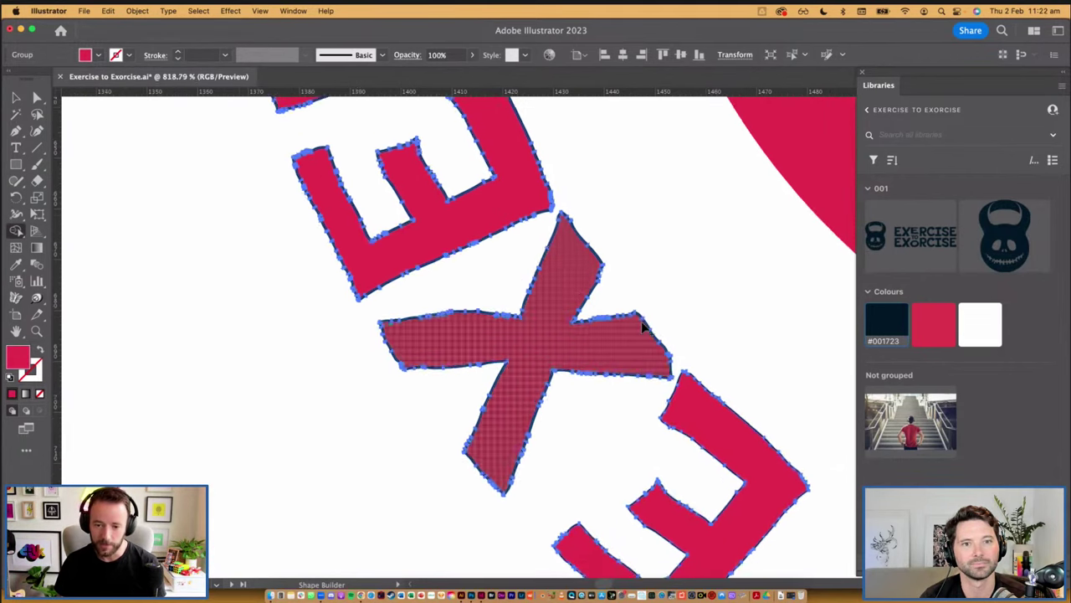
key(v)
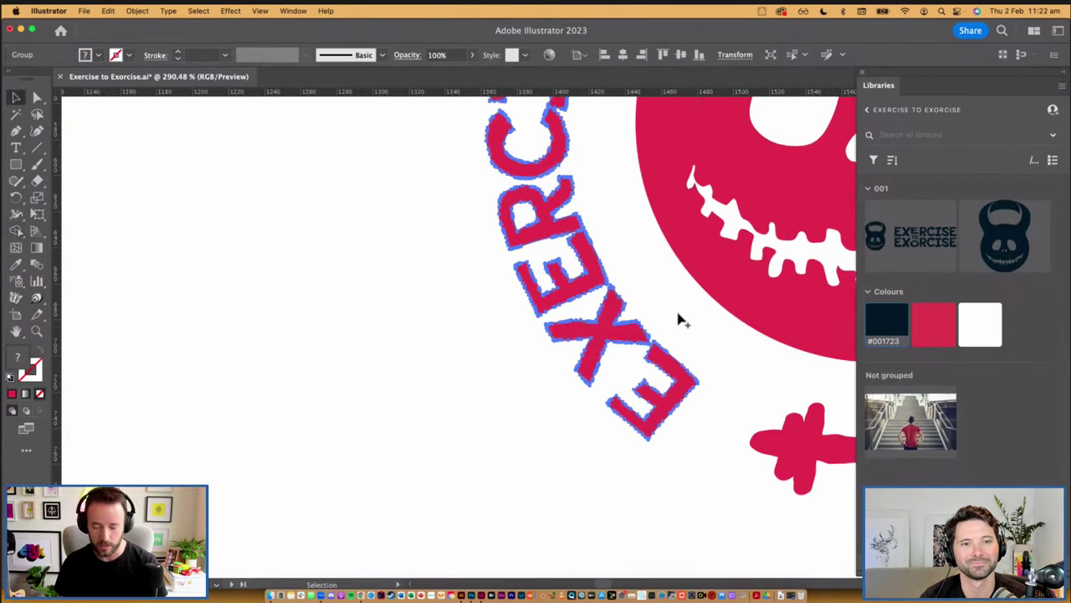
Ungroup the EXERCISE lettering into individual letters and select only the first E
click(676, 317)
click(668, 359)
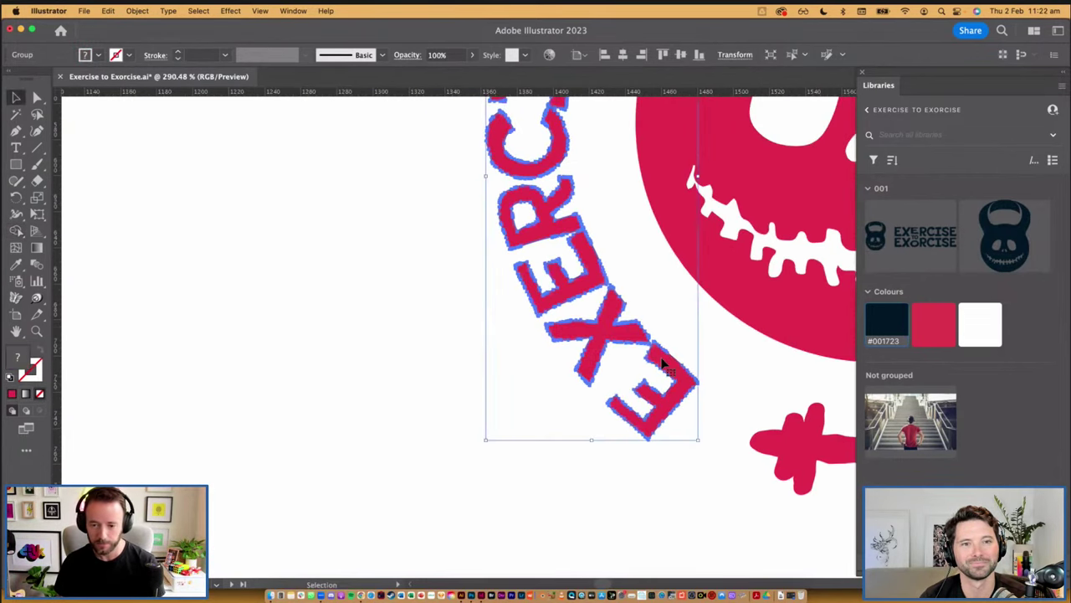
click(667, 313)
click(667, 347)
key(z)
click(734, 424)
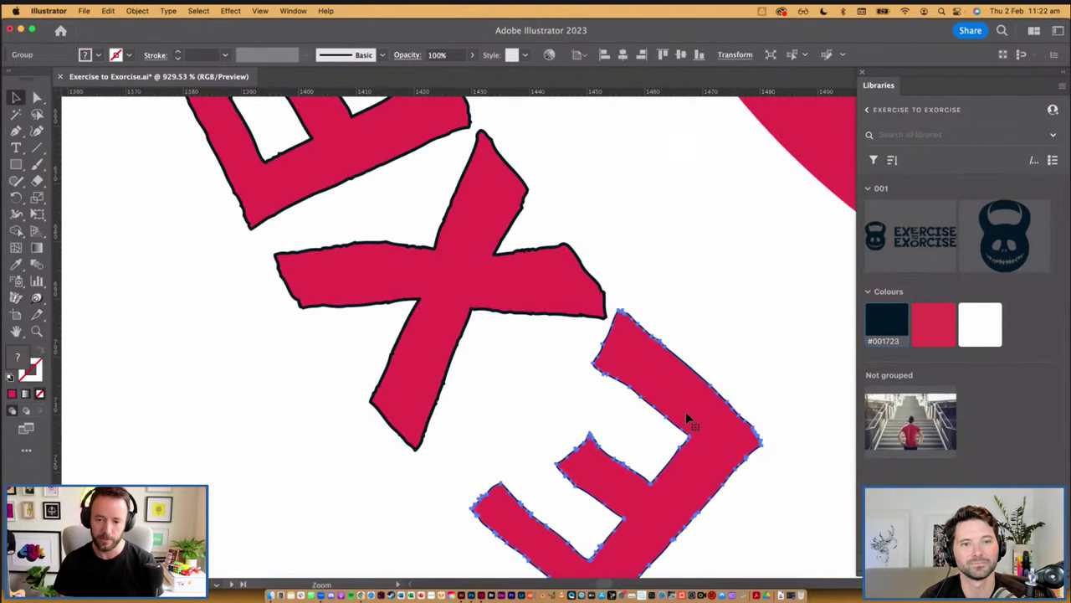
Remove the expanded navy outline from the first E of EXERCISE with the Shape Builder
key(shift+m)
drag(551, 249, 658, 371)
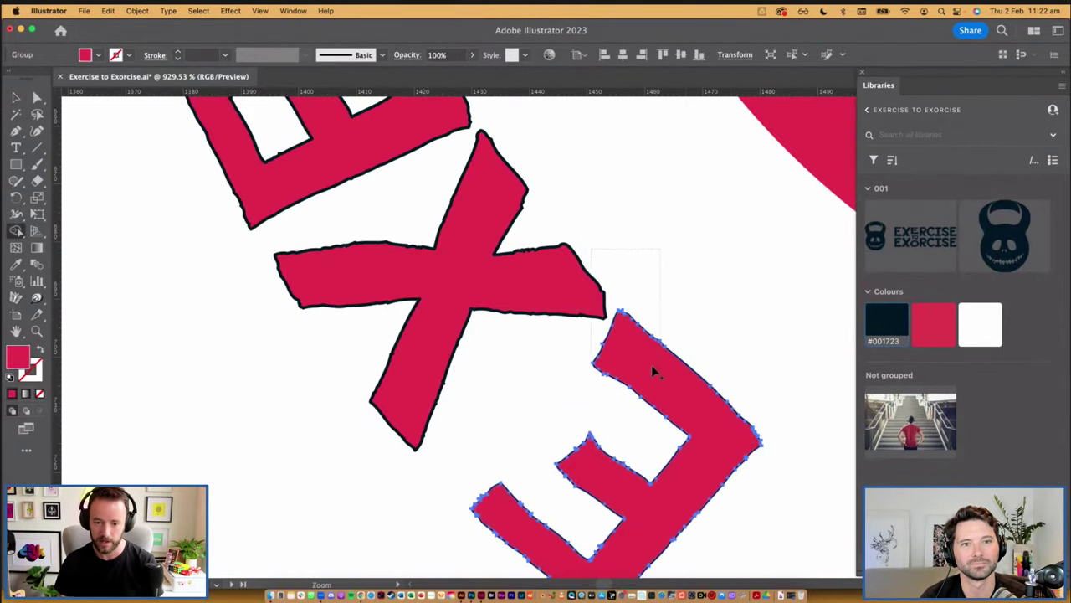
alt+click(623, 419)
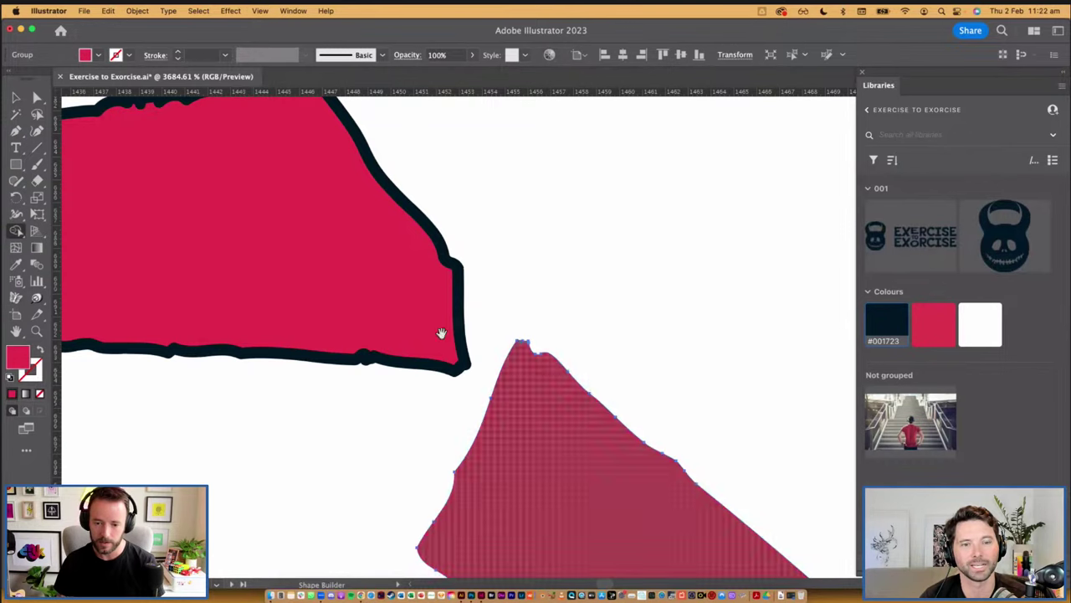
Remove the expanded navy outlines from the X and the second E of EXERCISE with the Shape Builder
alt+super+click(441, 334)
alt+super+click(441, 334)
alt+super+click(441, 334)
alt+super+click(441, 334)
alt+super+click(441, 334)
alt+super+click(655, 282)
alt+super+click(655, 282)
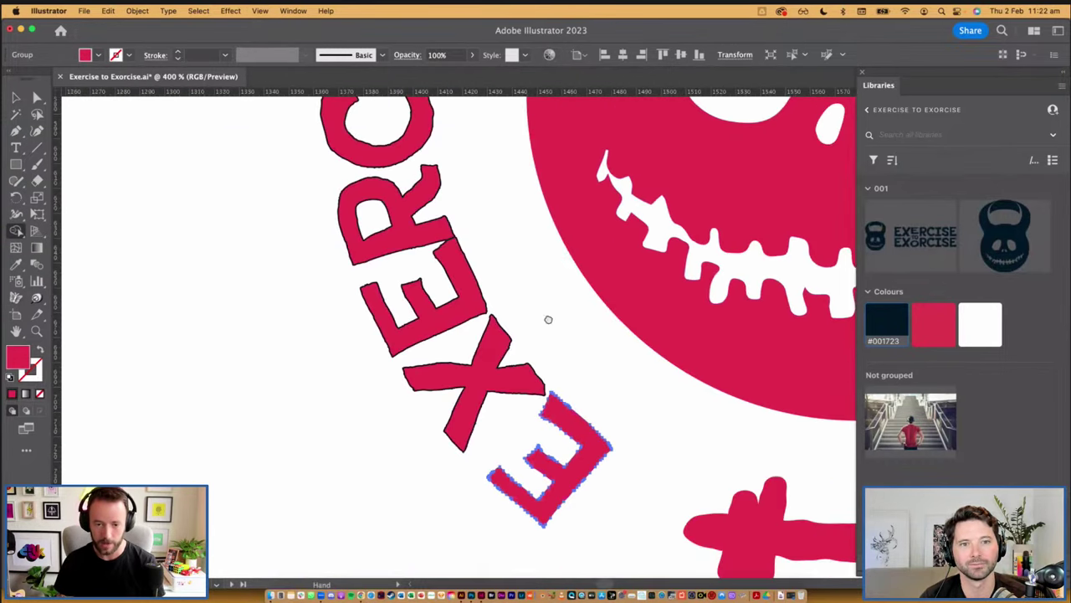
drag(548, 321, 569, 386)
key(v)
click(517, 402)
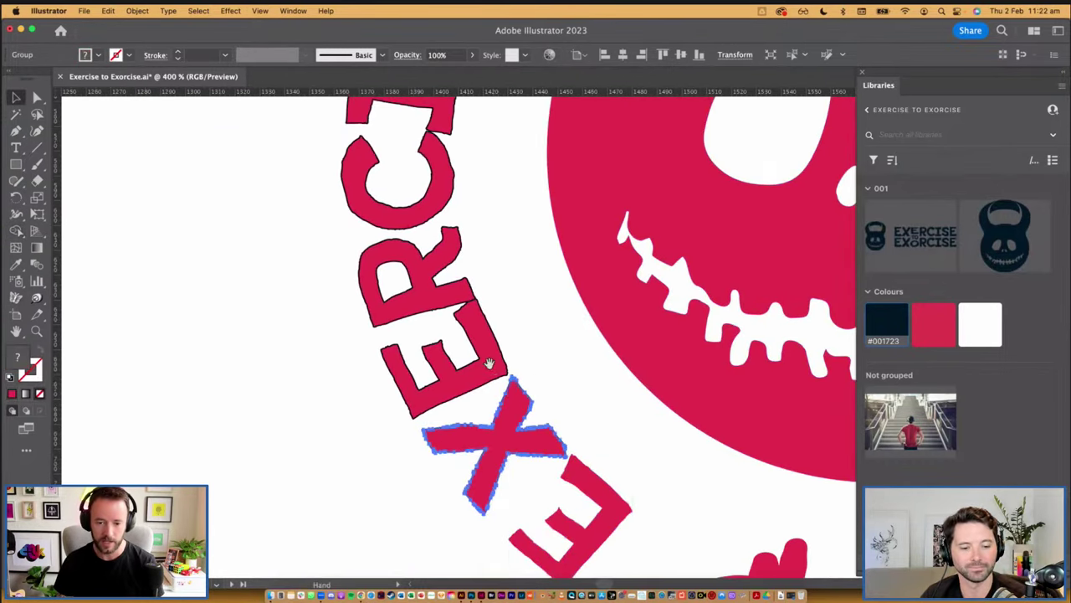
click(604, 432)
key(shift+m)
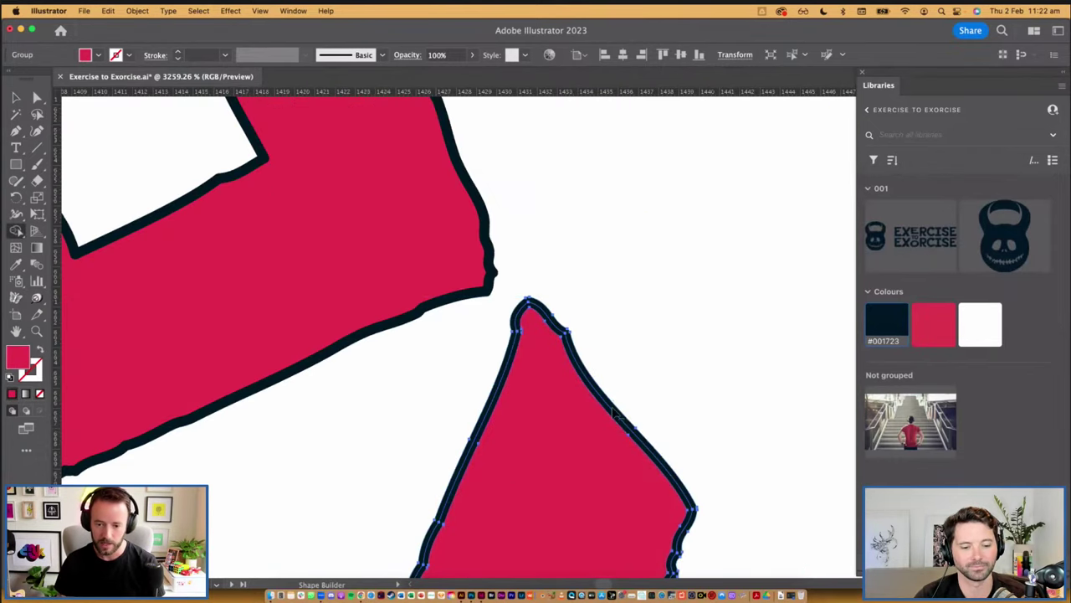
click(599, 411)
click(457, 263)
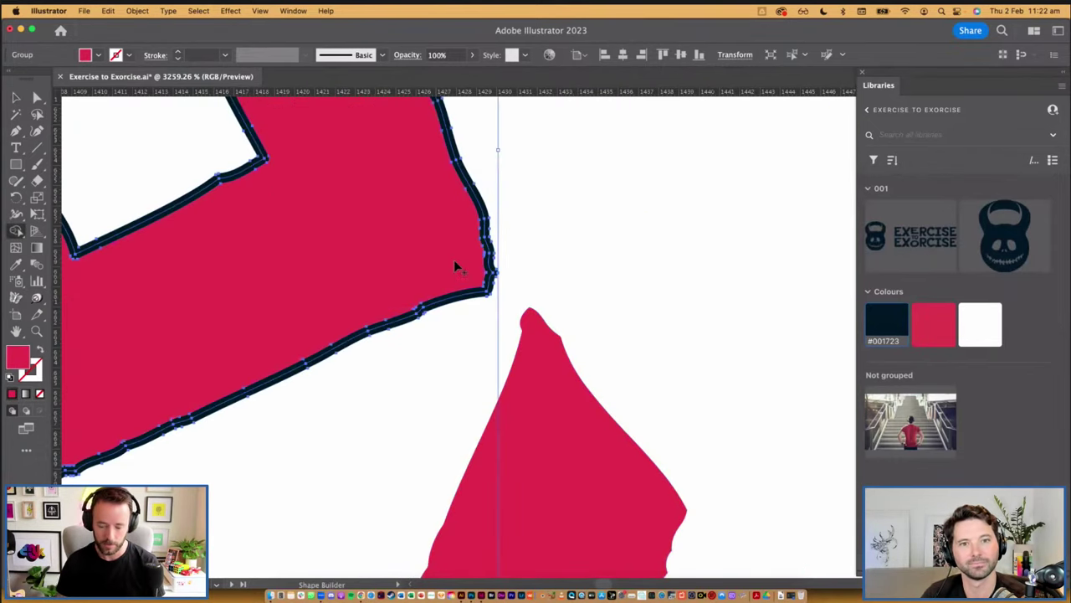
click(452, 307)
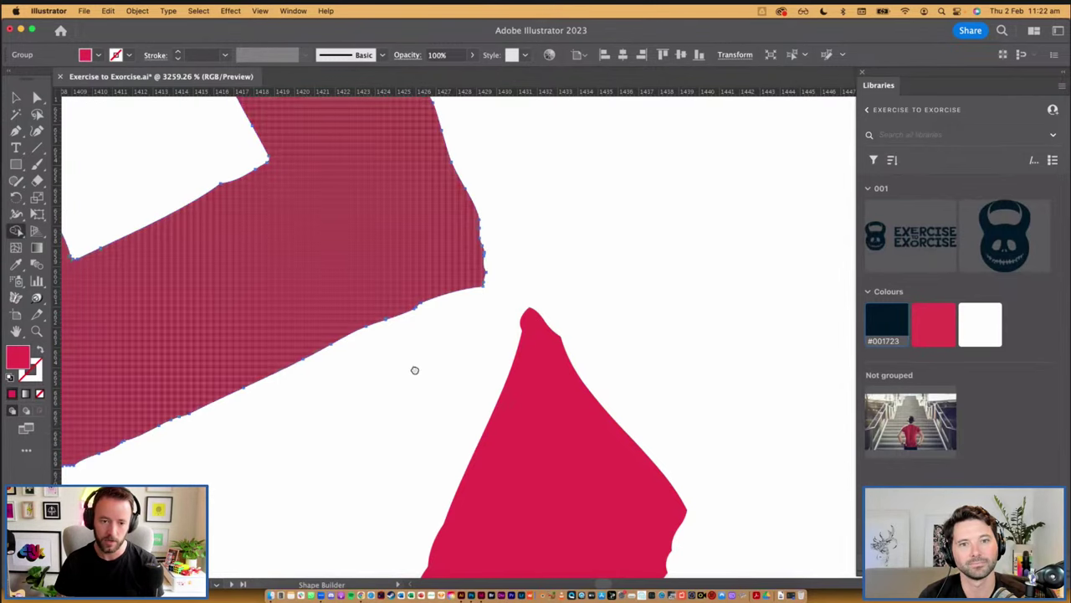
Remove the expanded navy outline around the outside of the R in EXERCISE with the Shape Builder
scroll(414, 370, left, 10)
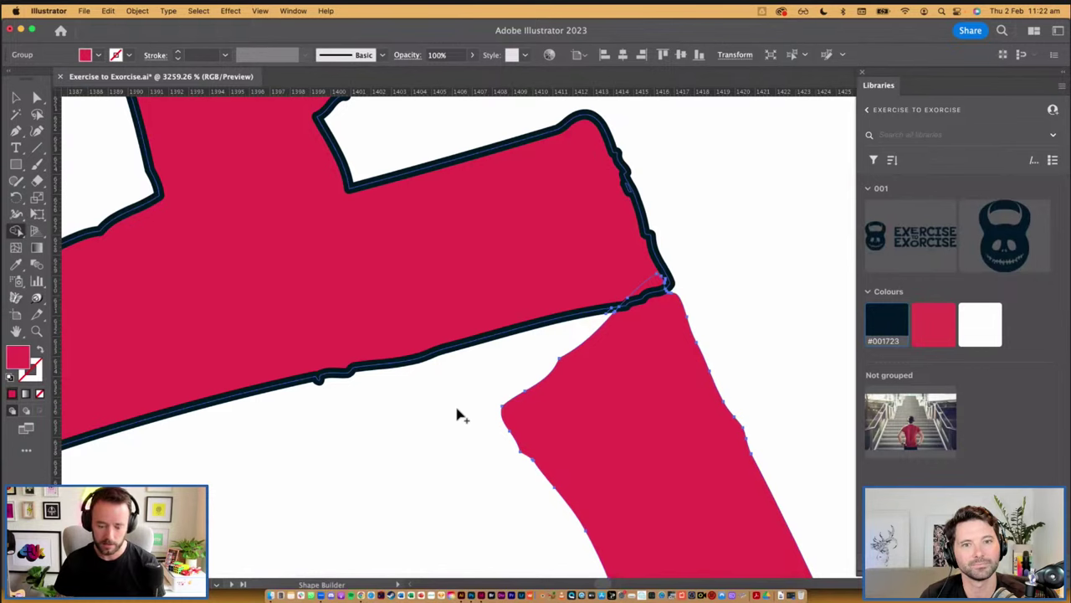
super+click(425, 254)
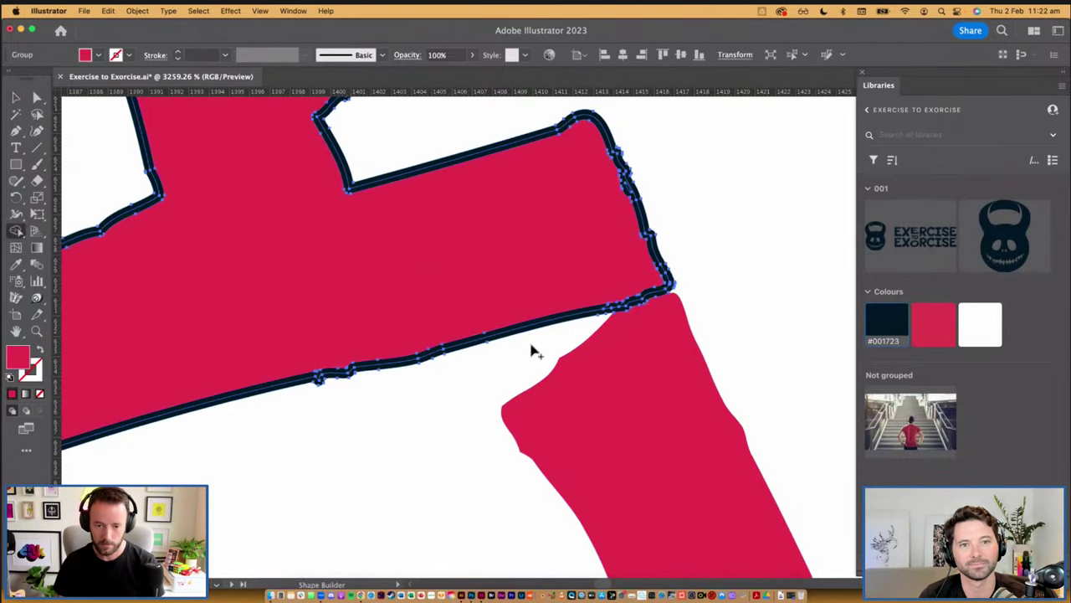
click(435, 241)
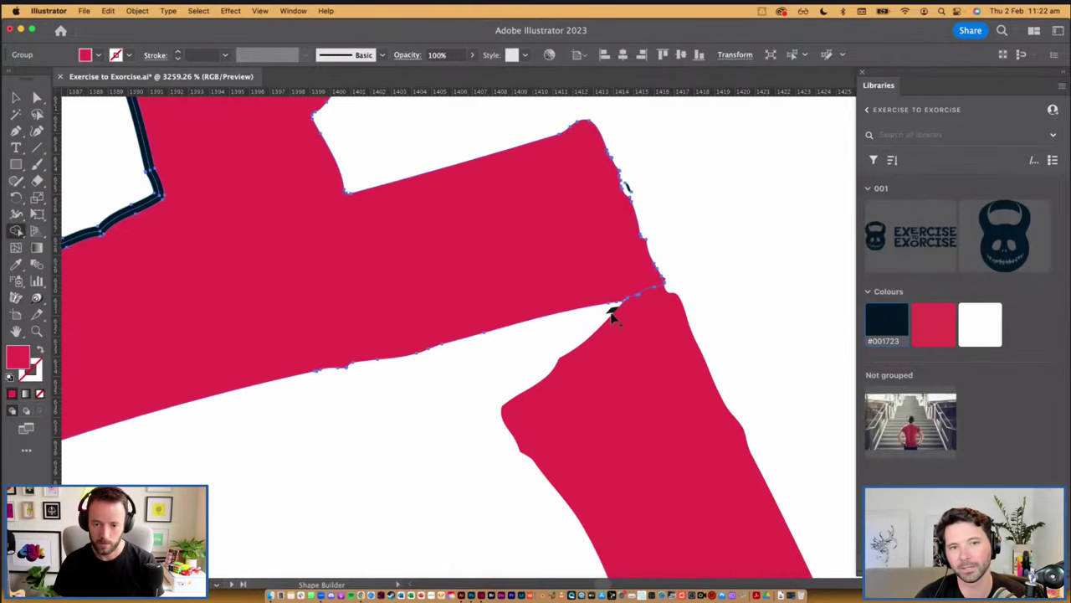
Delete the leftover navy slivers where the R meets the second E and along the end of the R's stem
super+click(636, 354)
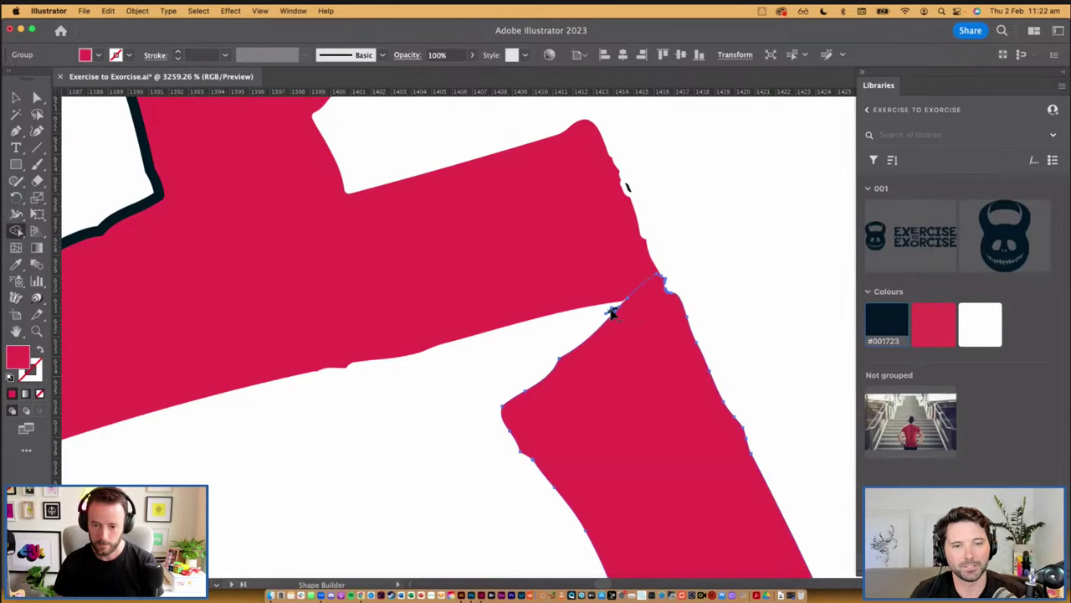
key(v)
click(628, 188)
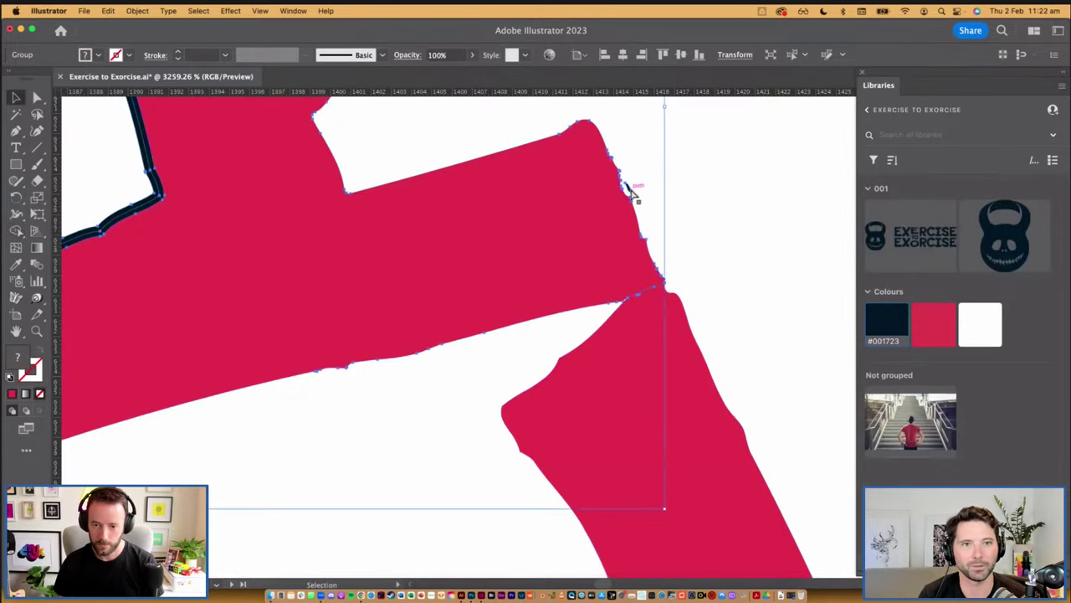
key(a)
click(629, 188)
key(Delete)
key(Delete)
Remove the expanded navy outline inside the R's counter with the Shape Builder
drag(199, 225, 757, 371)
key(super+a)
key(shift+m)
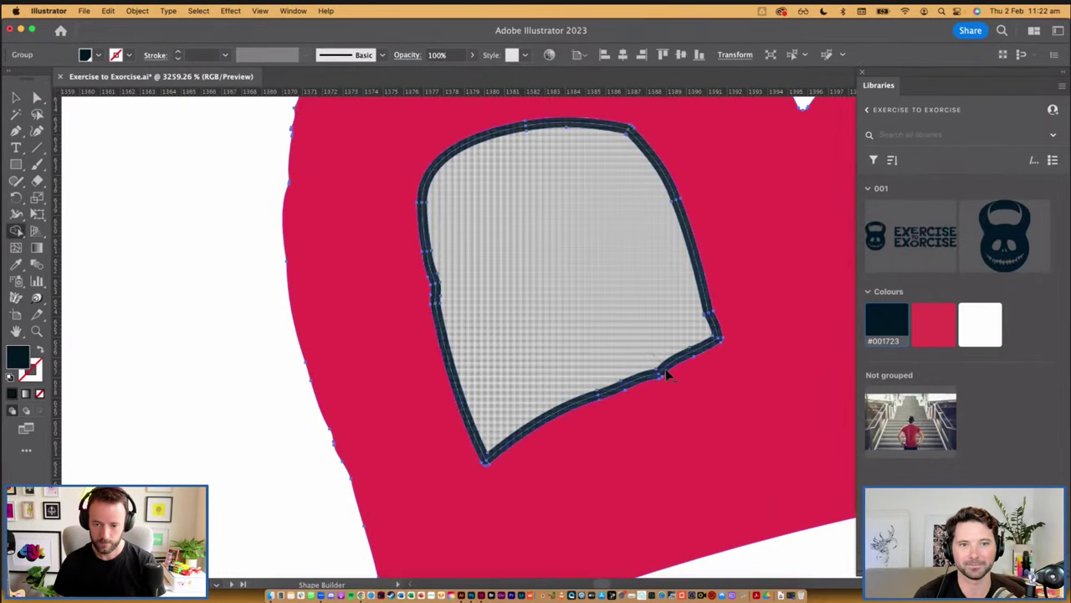
alt+click(664, 368)
Remove the expanded navy outline from the C of EXERCISE with the Shape Builder
drag(654, 215, 544, 466)
scroll(612, 253, up, 8)
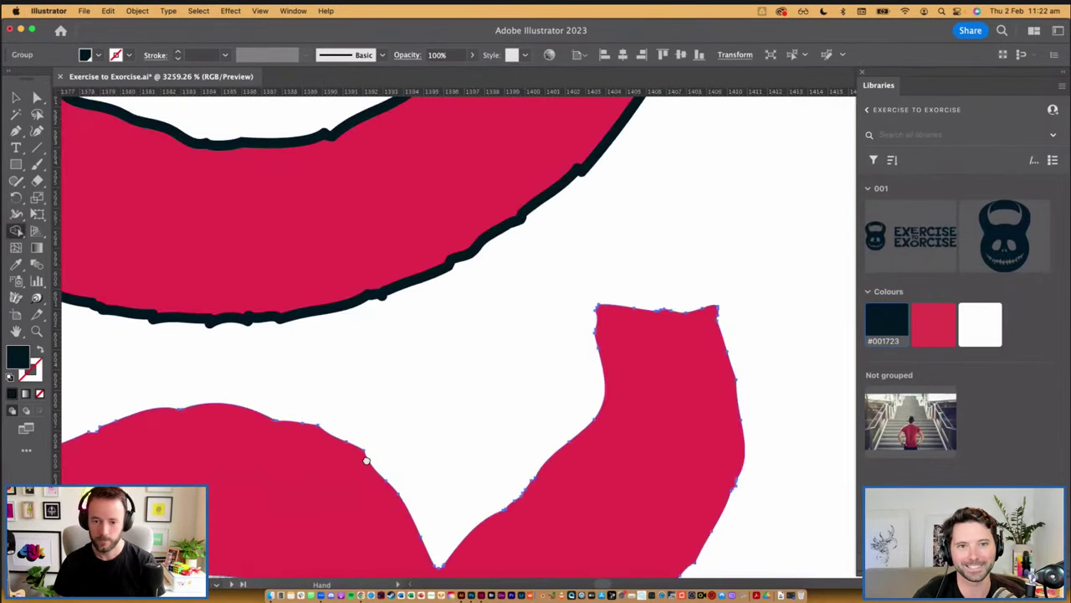
key(v)
click(492, 230)
key(shift+m)
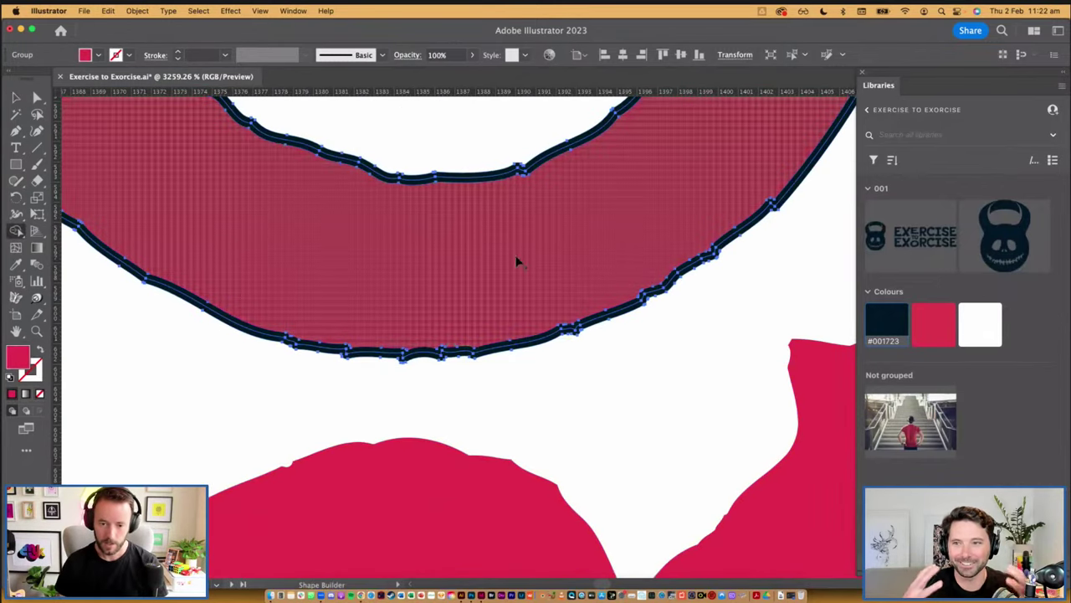
alt+click(579, 322)
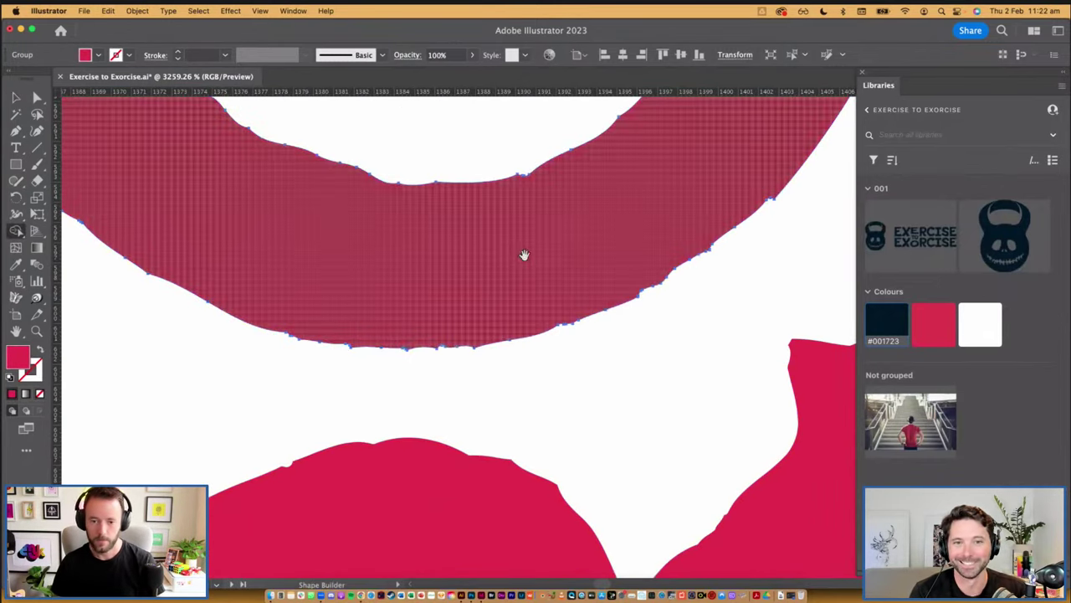
Remove the expanded navy outline from the I of EXERCISE with the Shape Builder
alt+super+click(526, 256)
alt+super+click(526, 256)
drag(582, 233, 534, 390)
key(v)
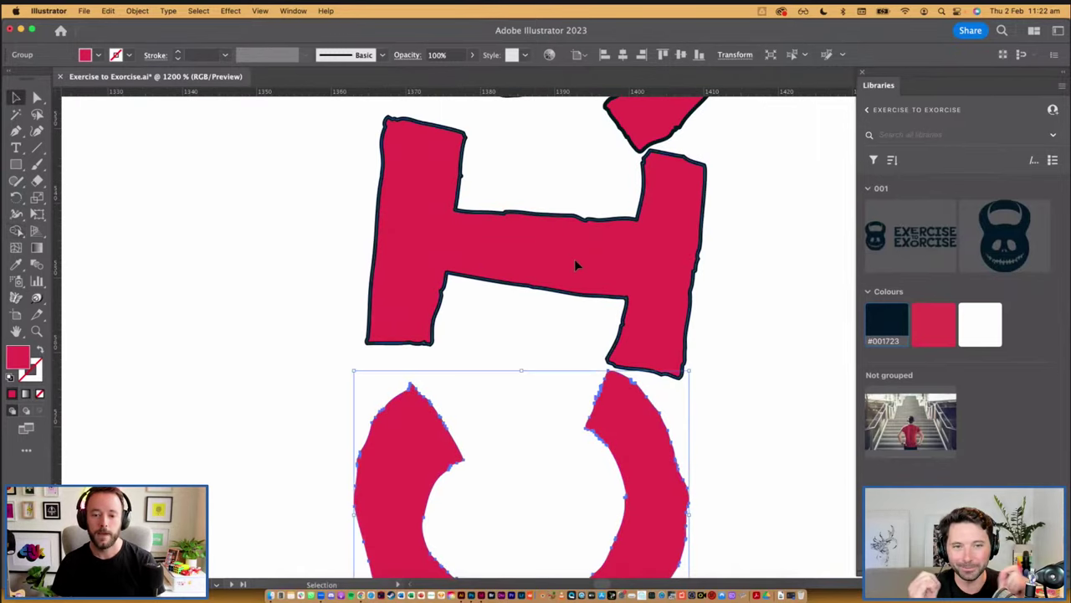
click(575, 261)
drag(450, 254, 553, 330)
key(shift+m)
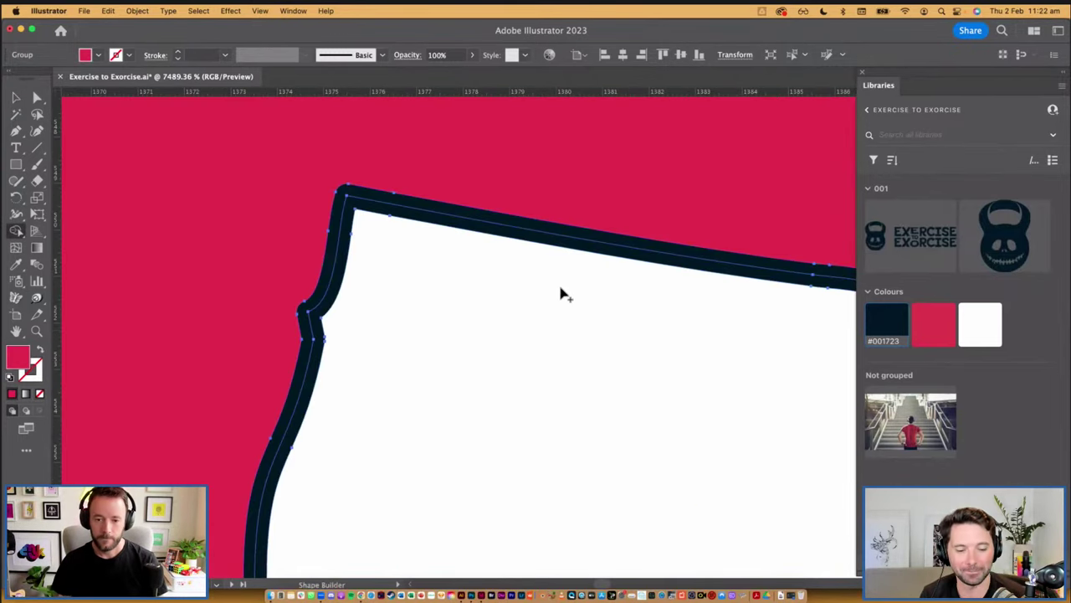
alt+click(587, 246)
Remove the expanded navy outline from the S of EXERCISE with the Shape Builder
alt+super+click(564, 251)
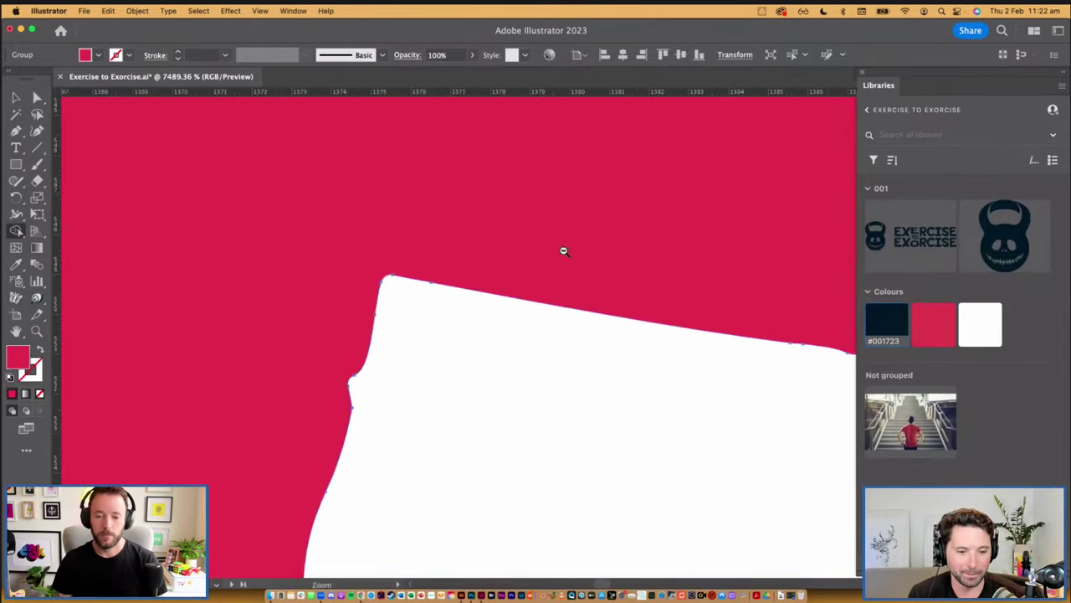
alt+super+click(564, 251)
alt+super+click(564, 251)
alt+super+click(564, 251)
alt+click(564, 251)
scroll(489, 372, up, 3)
super+click(484, 381)
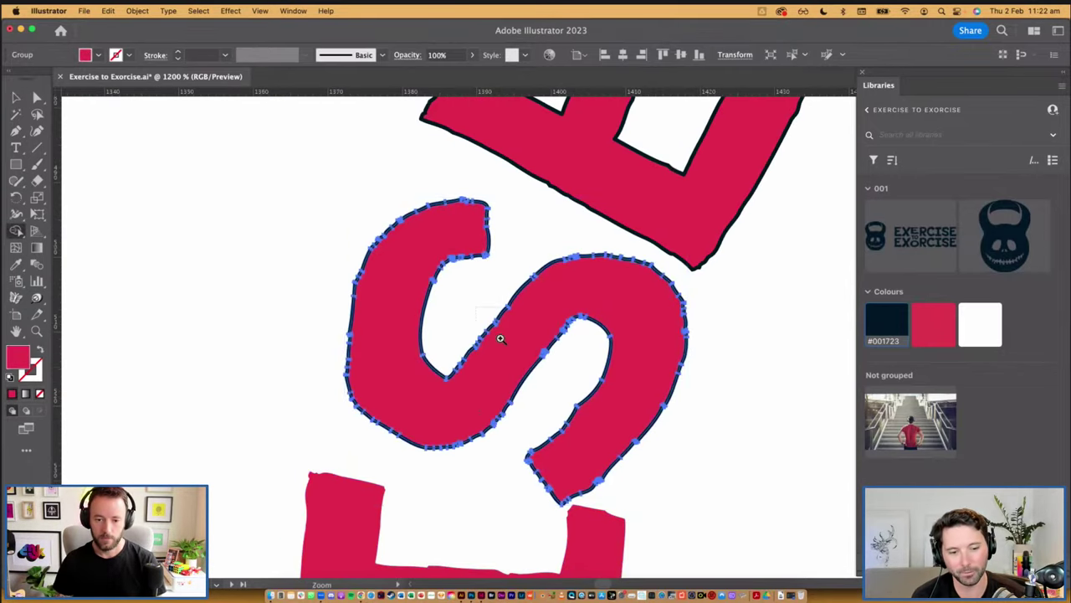
drag(500, 338, 552, 364)
click(590, 387)
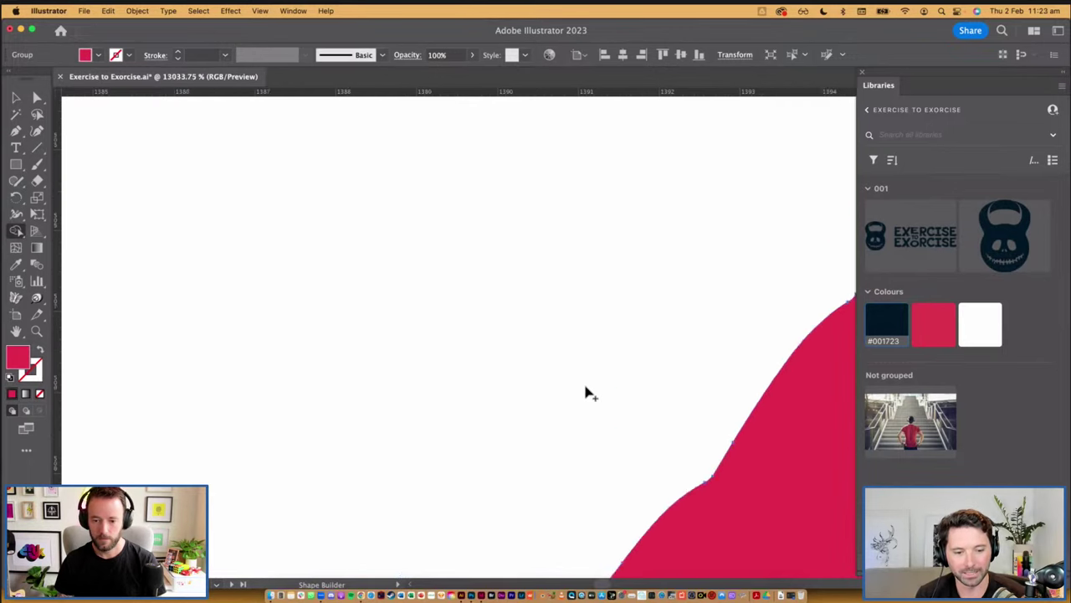
Remove the expanded navy outline from the final E of EXERCISE with the Shape Builder
scroll(586, 393, down, 10)
key(v)
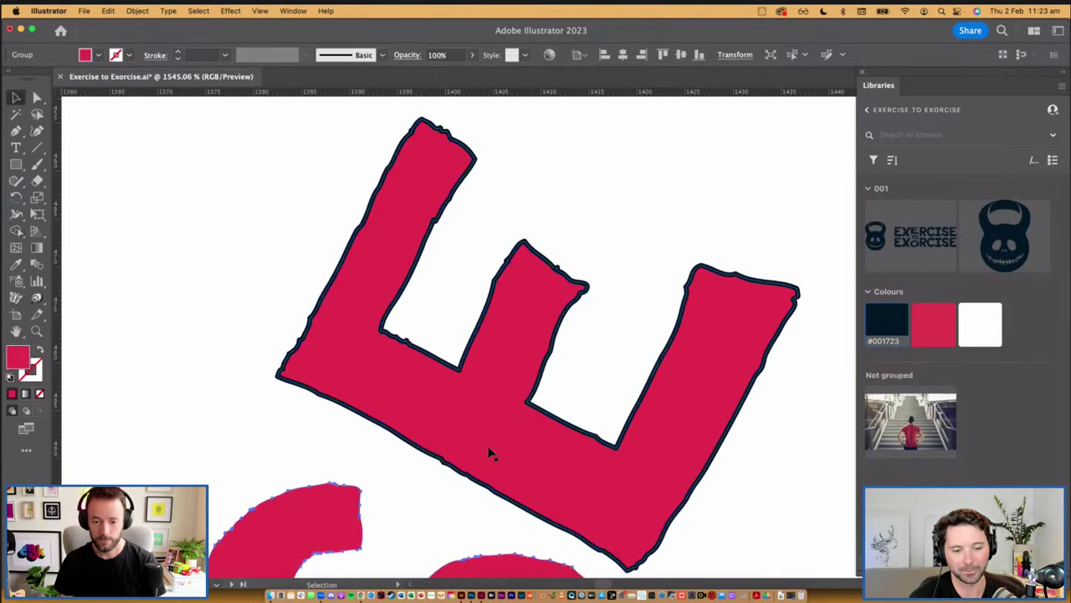
click(490, 452)
key(shift+m)
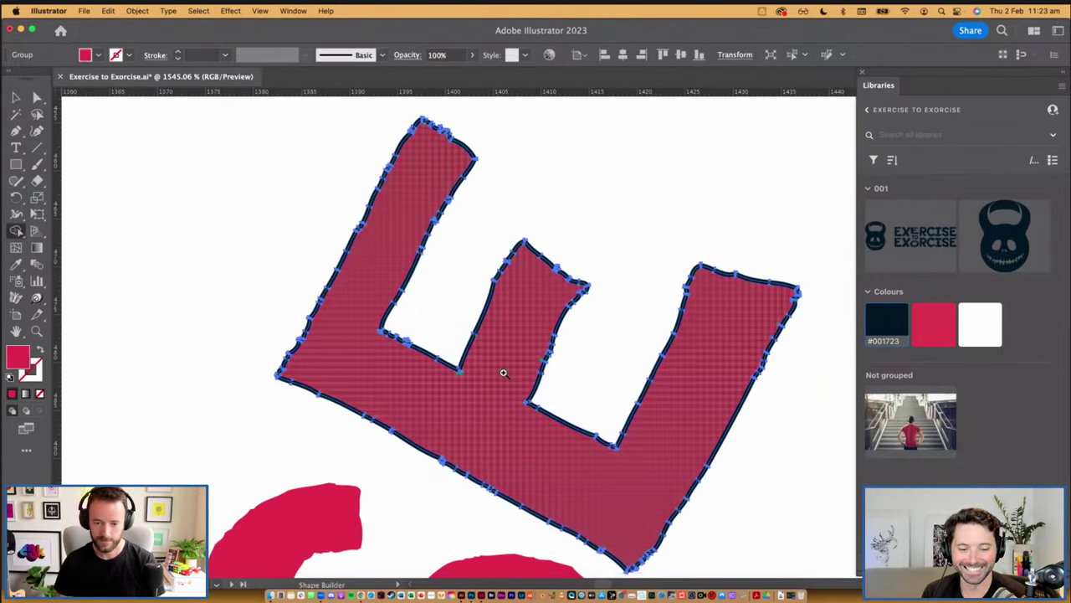
scroll(503, 373, up, 10)
click(576, 368)
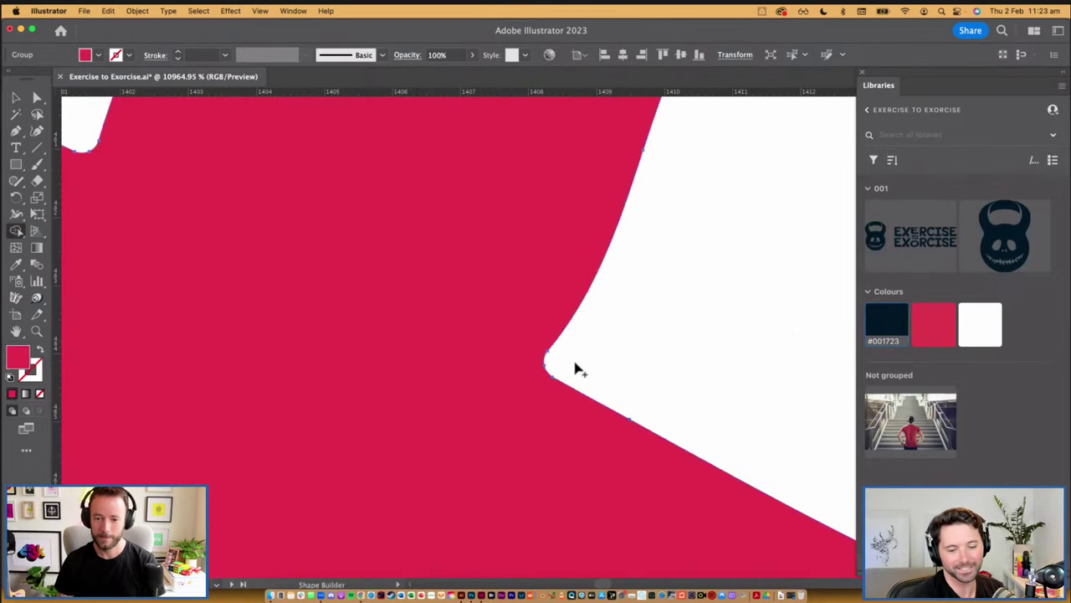
scroll(575, 365, down, 10)
key(v)
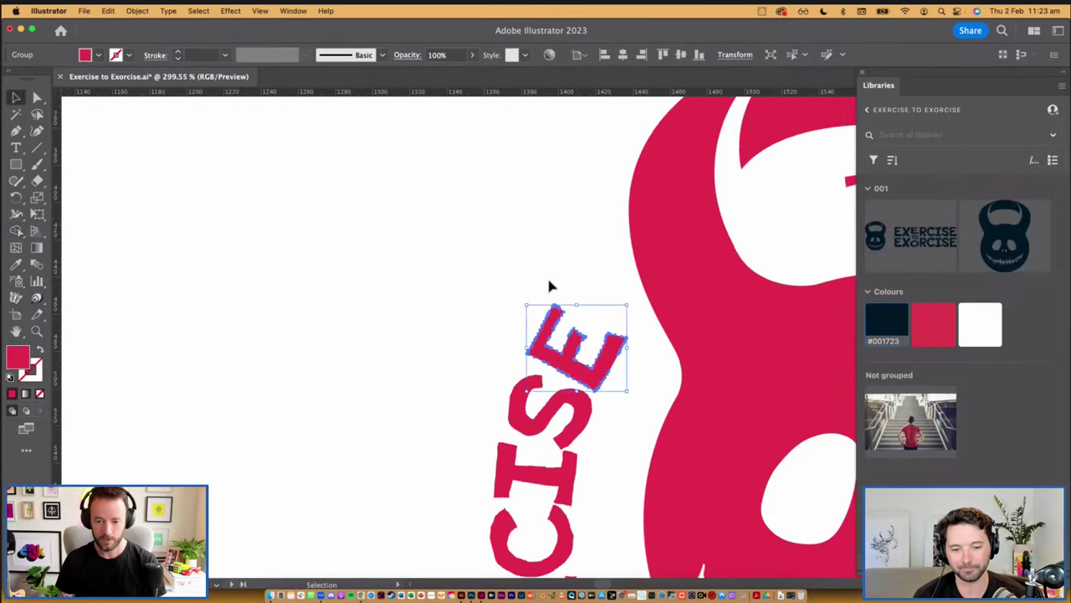
click(674, 349)
drag(728, 449, 306, 407)
scroll(566, 335, down, 2)
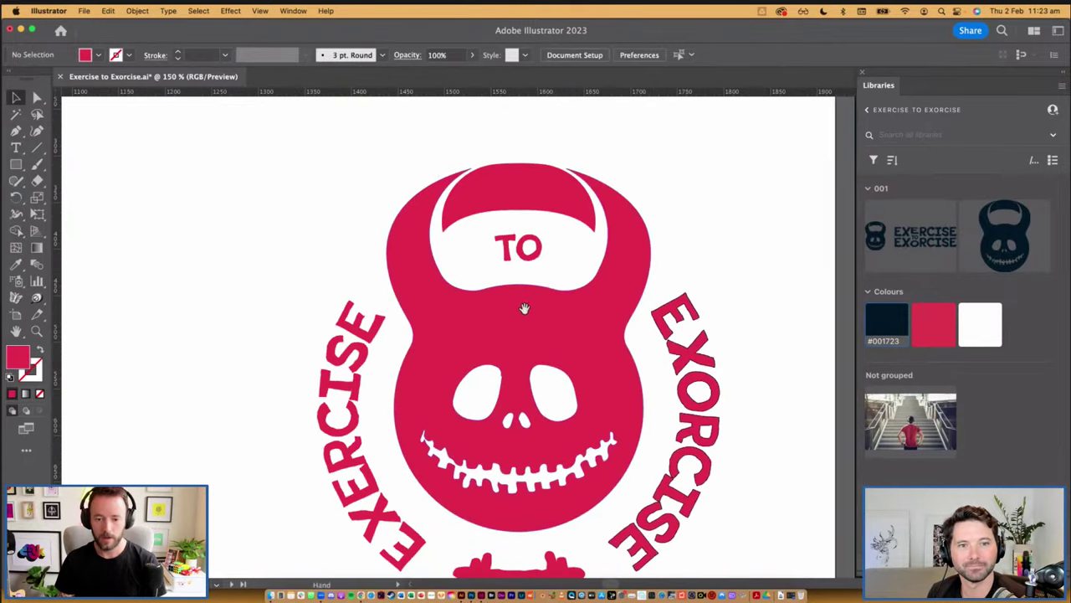
scroll(544, 276, down, 3)
scroll(669, 326, up, 5)
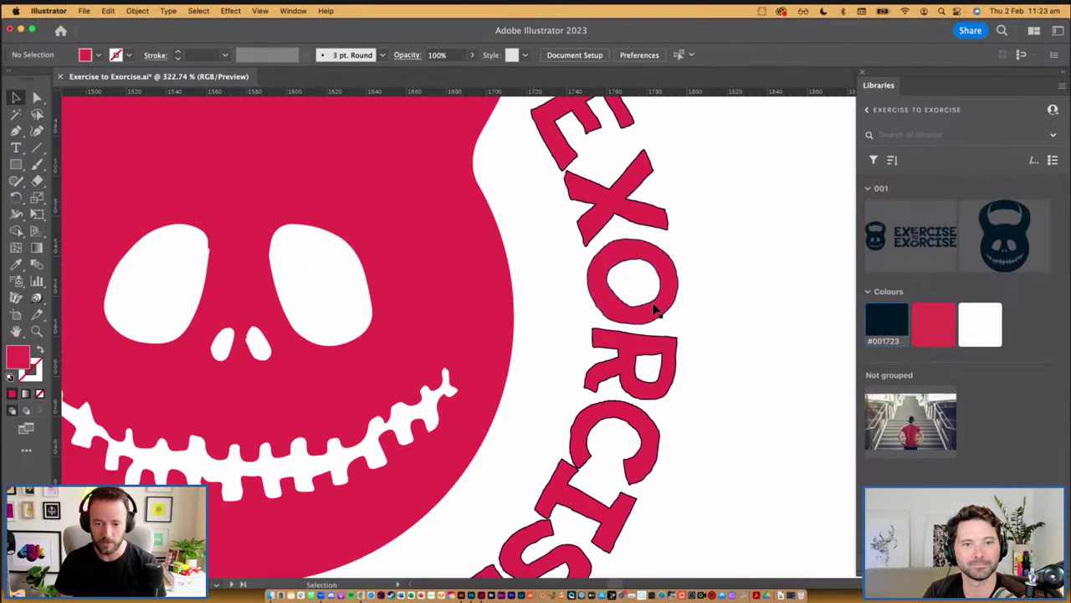
click(654, 305)
drag(713, 242, 715, 254)
click(538, 235)
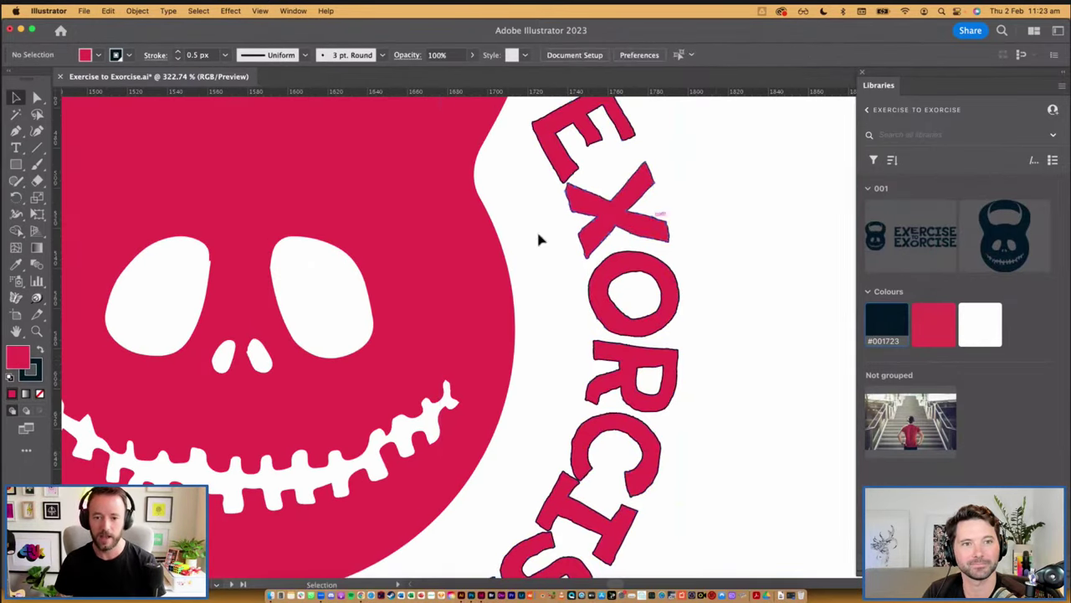
scroll(569, 259, up, 5)
click(584, 267)
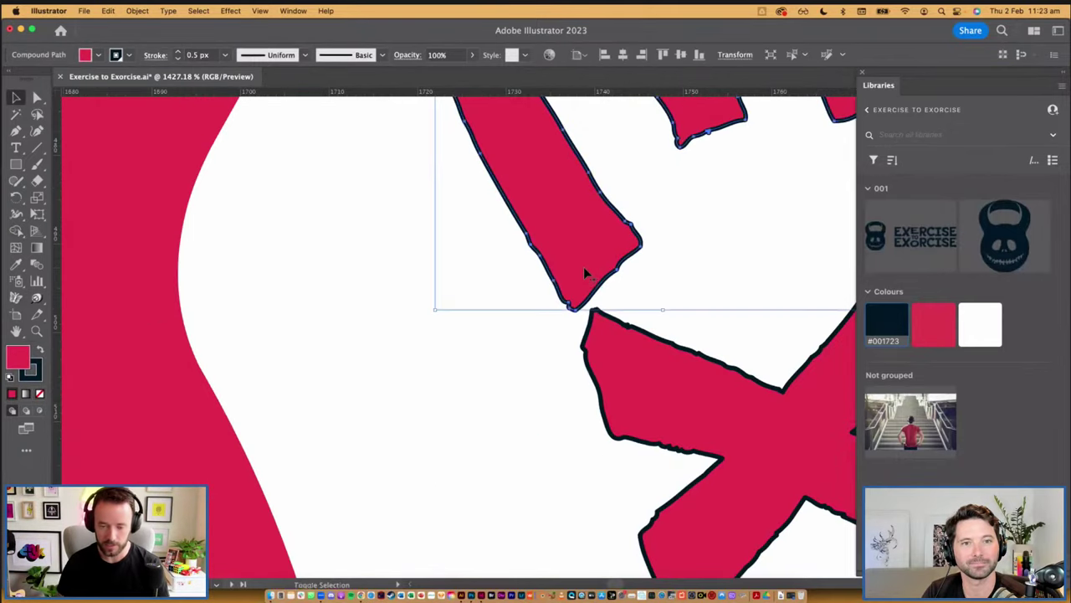
key(shift+m)
key(v)
click(637, 306)
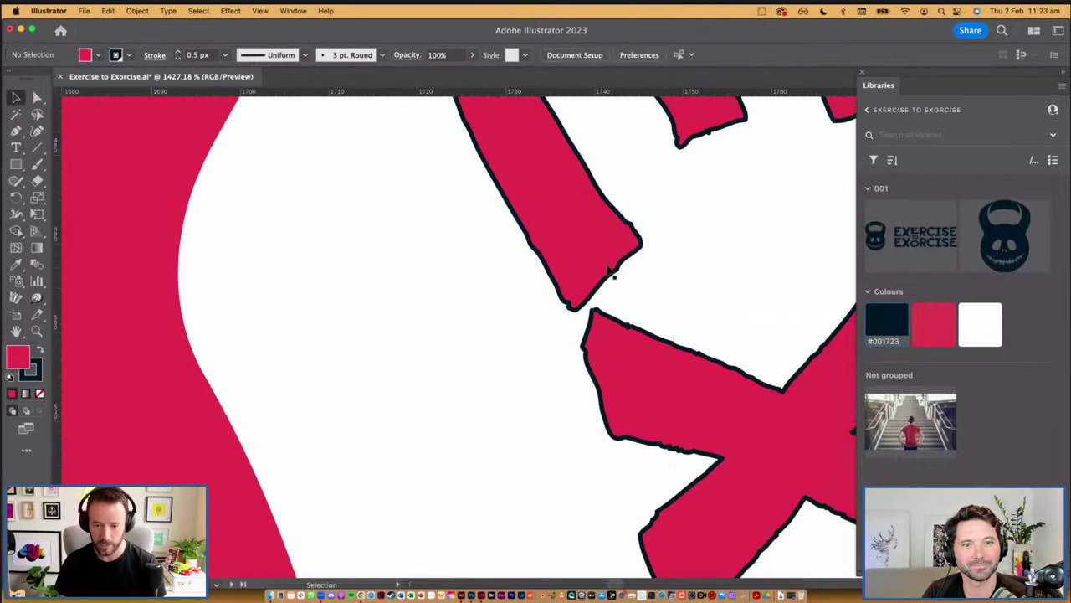
click(609, 272)
Select all the letters of EXORCISE and expand their fills and navy strokes into shapes
scroll(589, 390, down, 6)
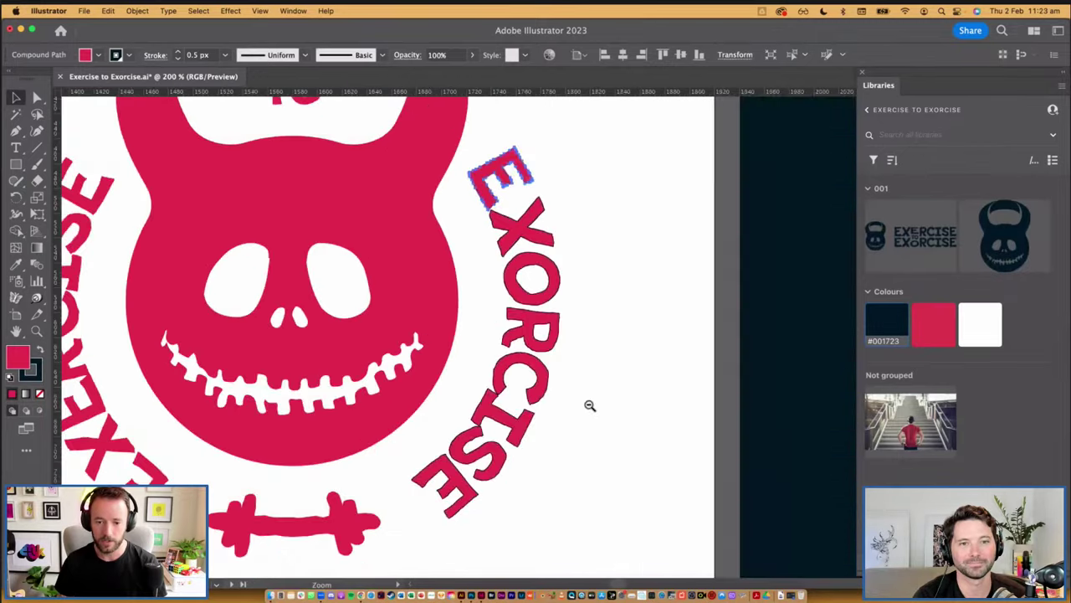
scroll(590, 405, down, 1)
drag(450, 435, 554, 138)
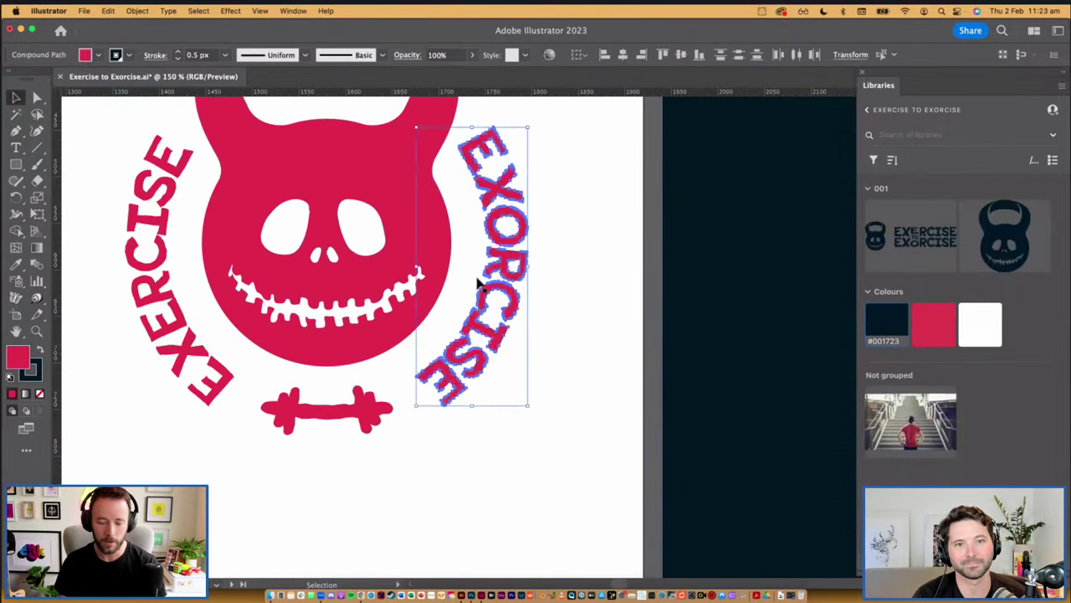
key(super+g)
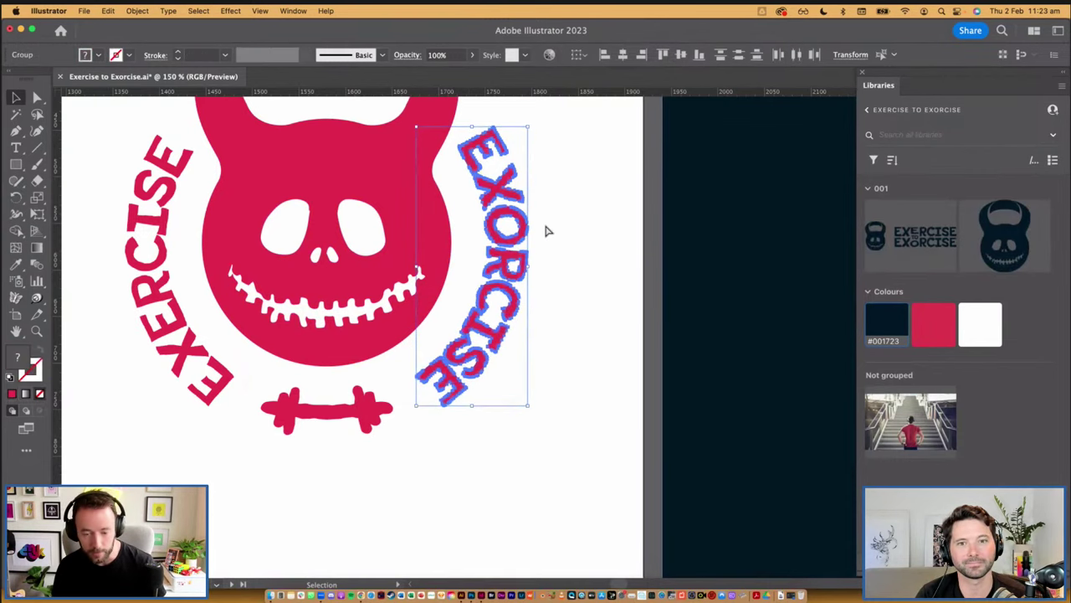
Remove the expanded navy outline from the first E of EXORCISE with the Shape Builder
drag(542, 135, 465, 190)
drag(535, 287, 662, 307)
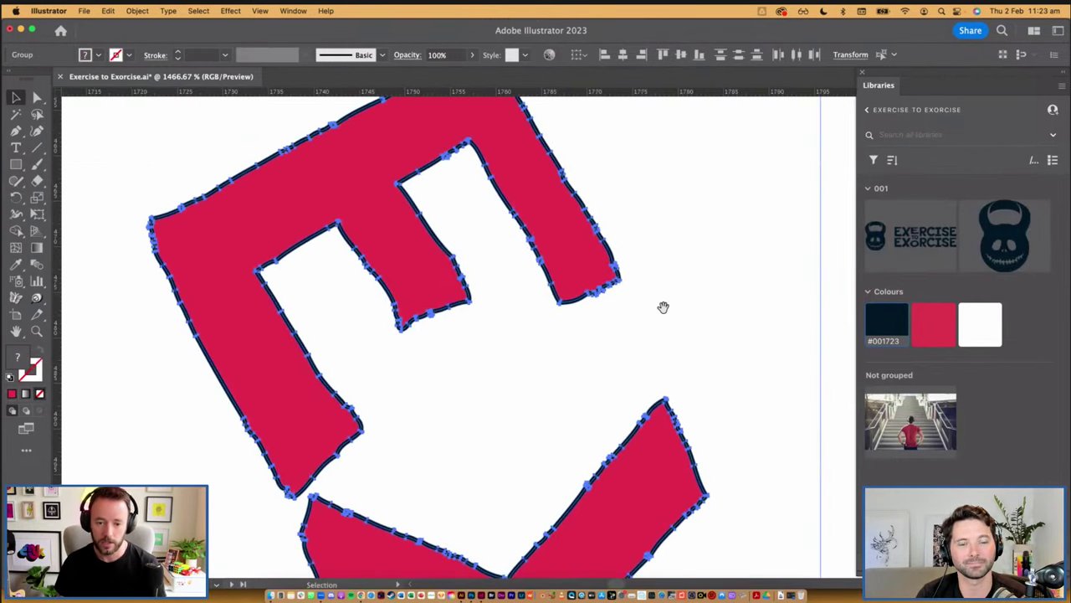
click(662, 306)
click(573, 262)
key(shift+m)
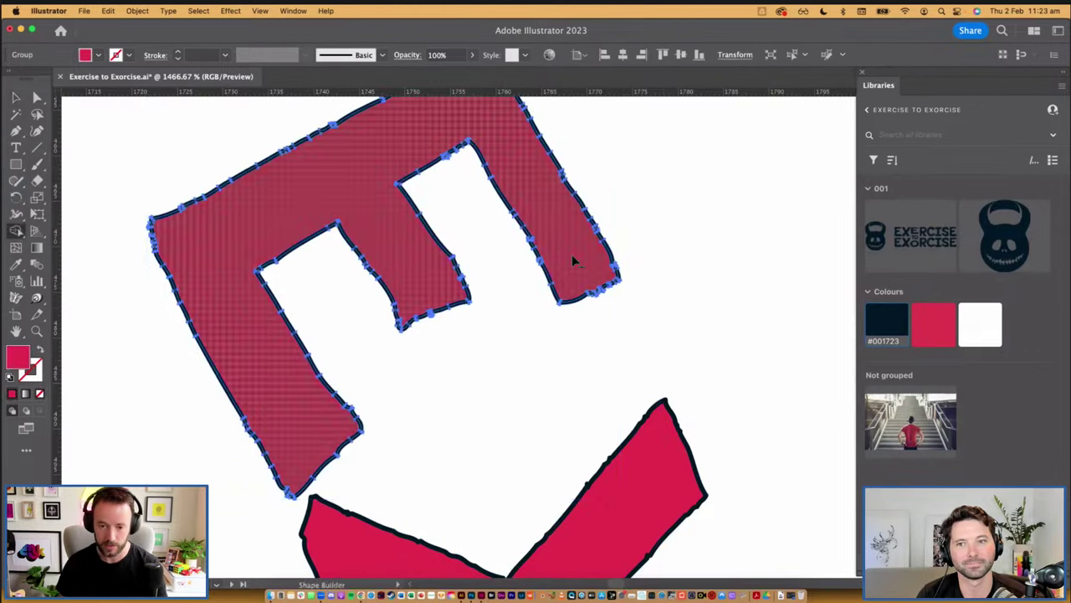
click(599, 240)
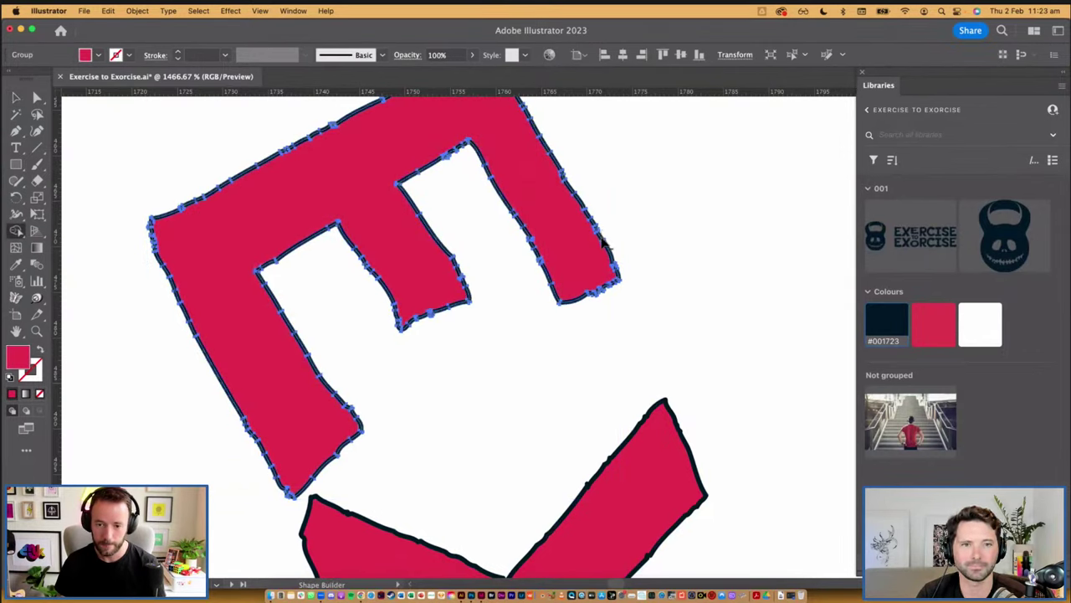
Remove the expanded navy outlines from the X and the O of EXORCISE with the Shape Builder
key(v)
click(649, 472)
key(shift+m)
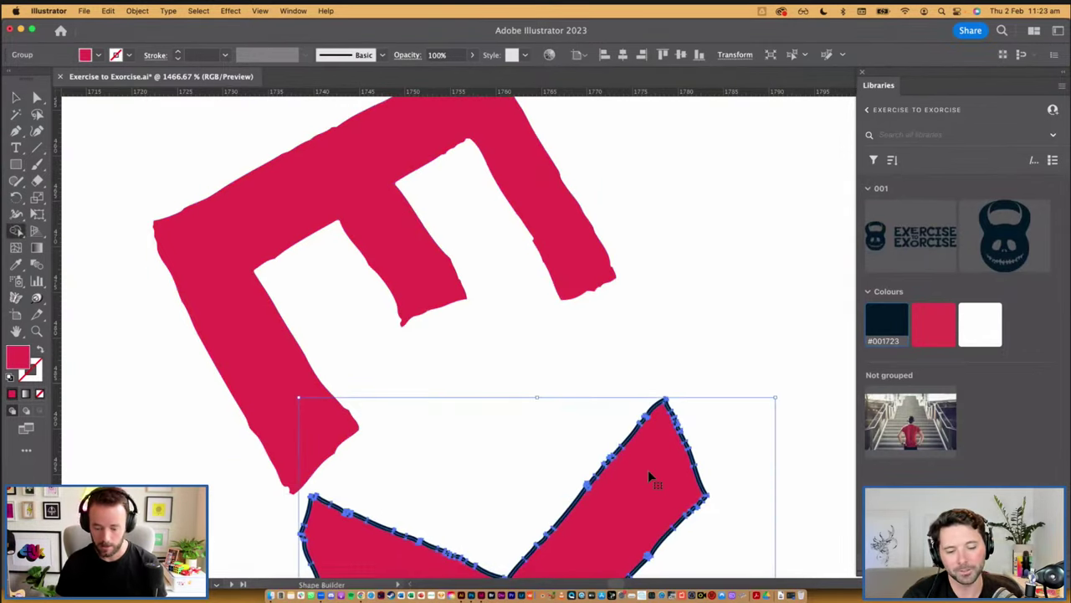
key(shift+m)
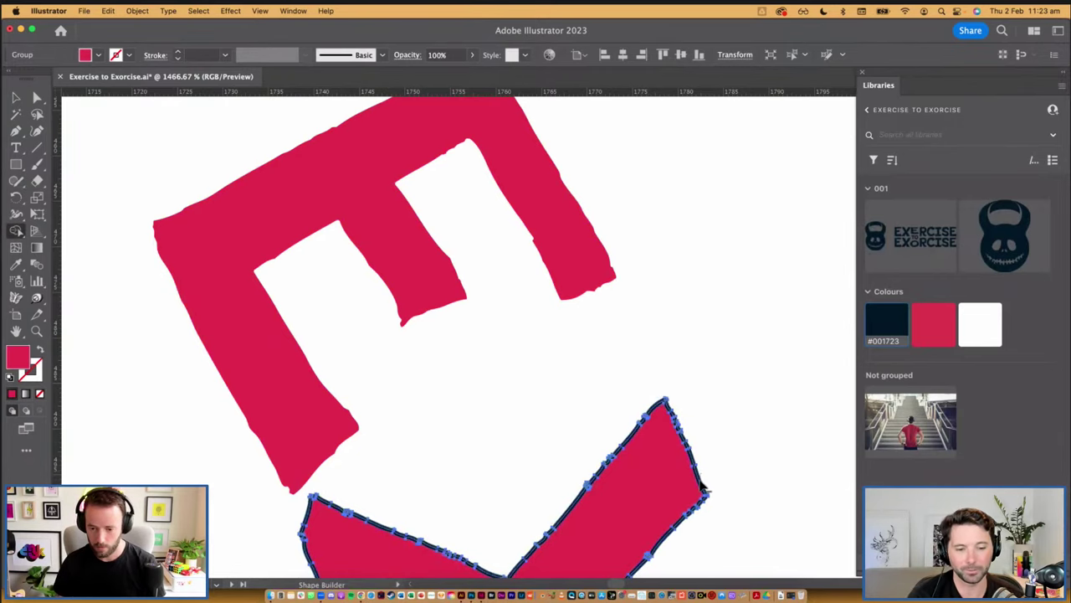
scroll(669, 393, down, 10)
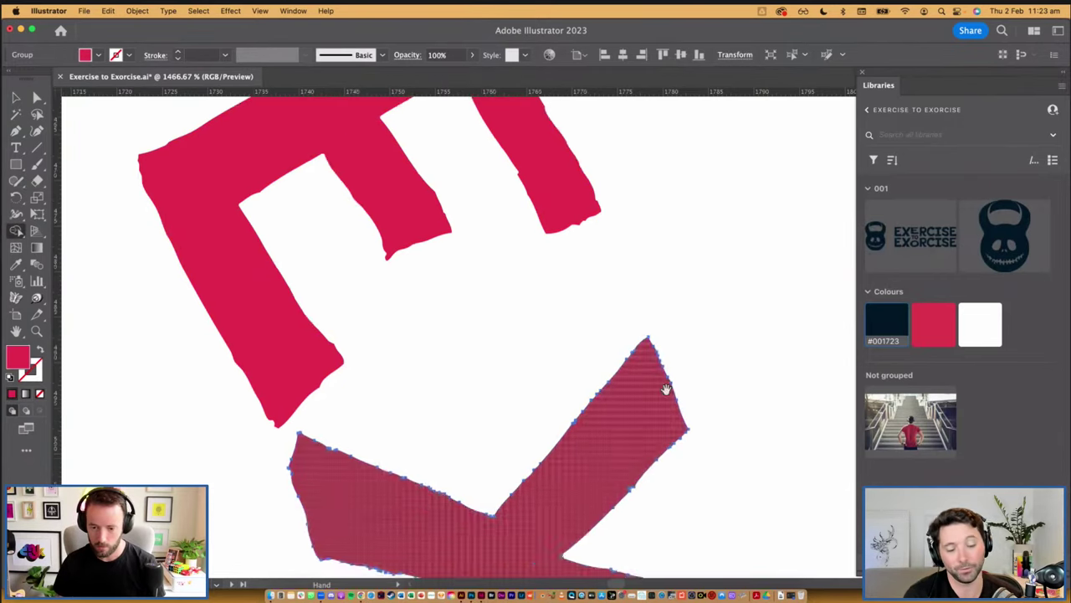
scroll(679, 312, down, 3)
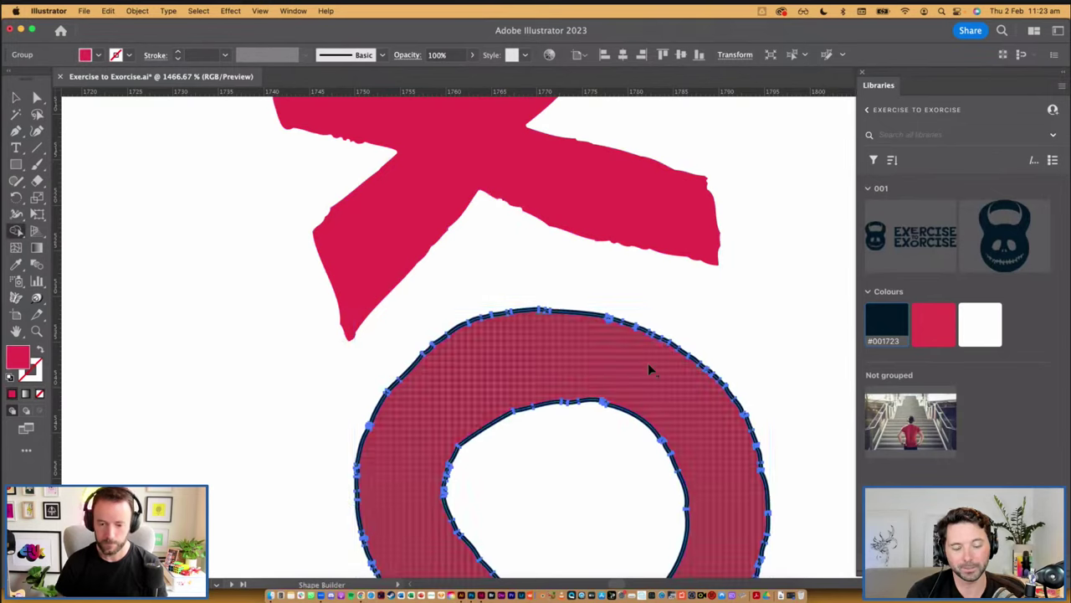
click(679, 352)
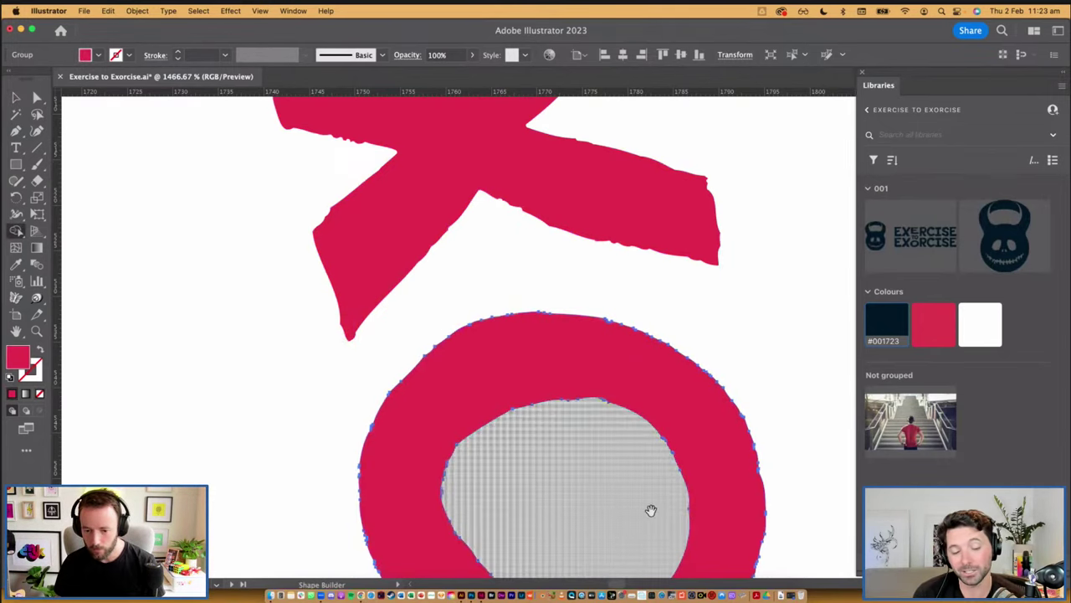
Remove the expanded navy outlines from the R, including its counter, and the C of EXORCISE with the Shape Builder
scroll(644, 435, down, 10)
key(v)
click(613, 350)
key(shift+m)
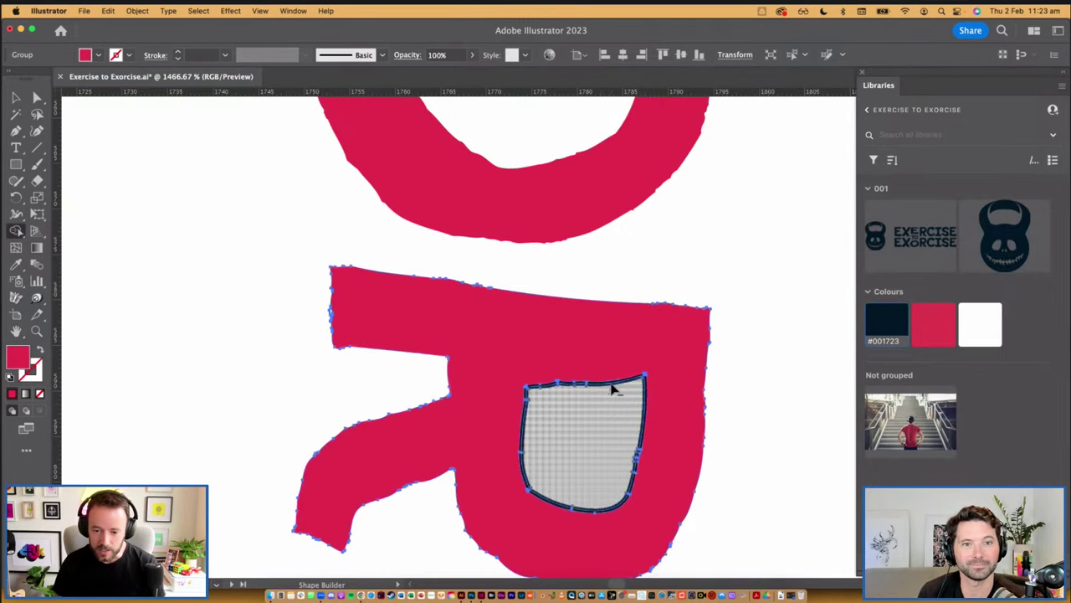
drag(590, 255, 590, 113)
drag(602, 485, 679, 243)
super+click(628, 311)
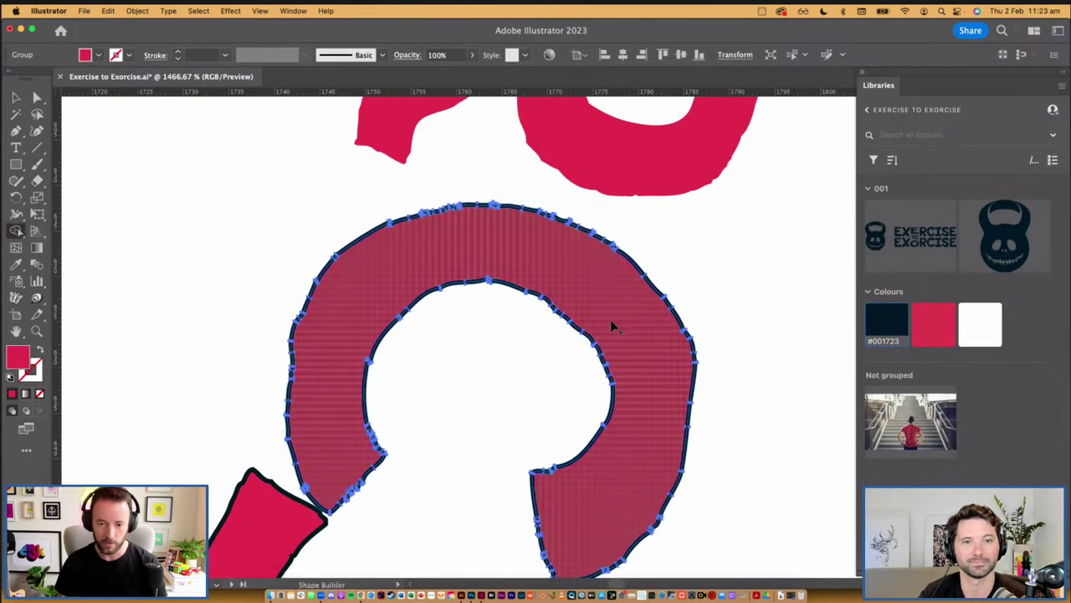
alt+click(590, 339)
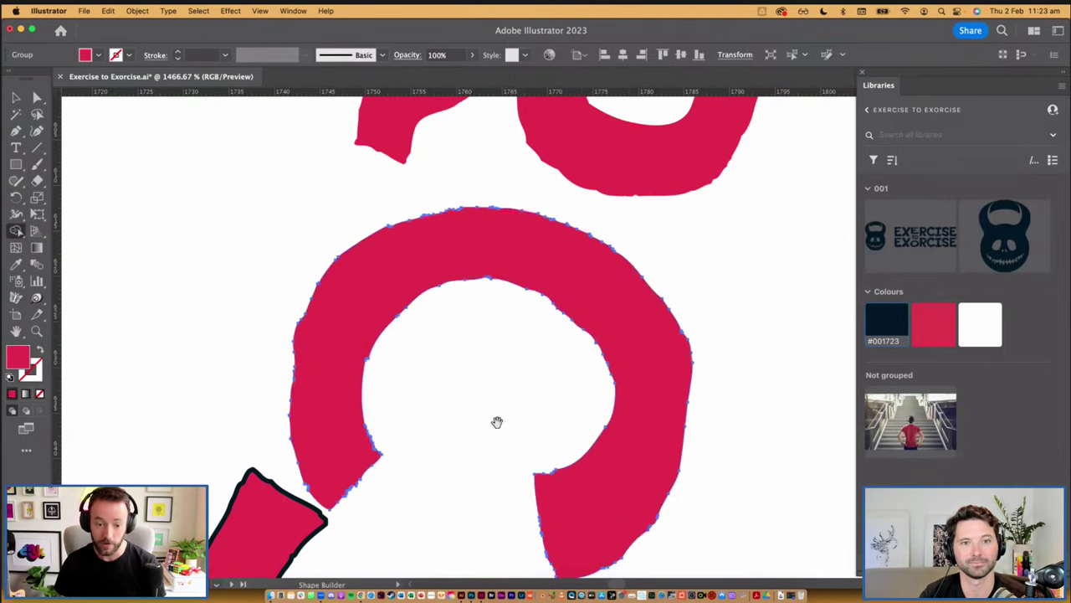
Remove the expanded navy outlines from the I and the S of EXORCISE with the Shape Builder
drag(518, 355, 648, 100)
super+click(402, 293)
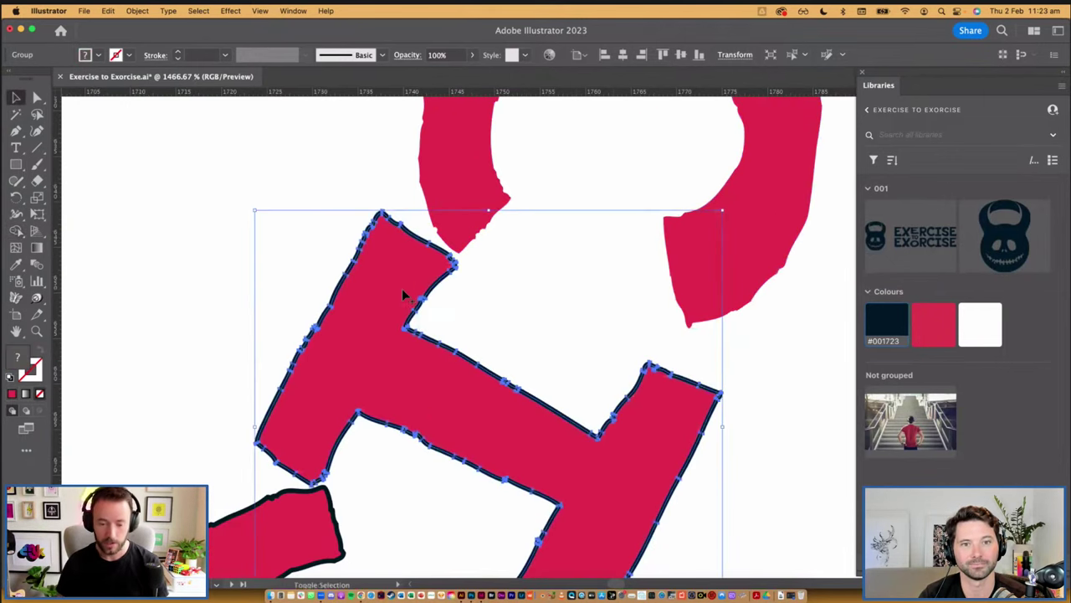
key(shift+m)
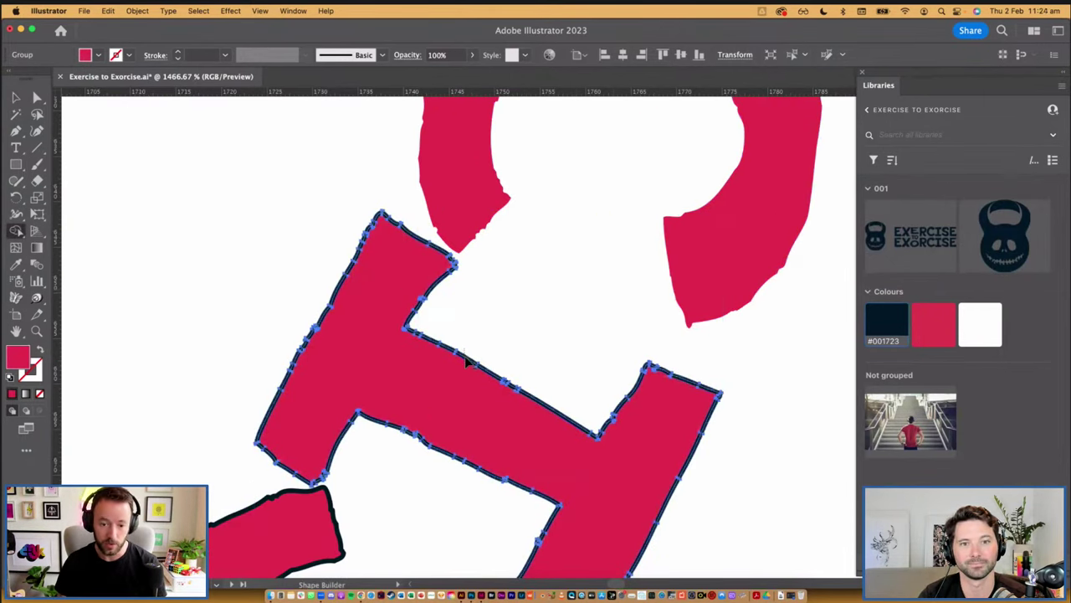
scroll(493, 313, down, 8)
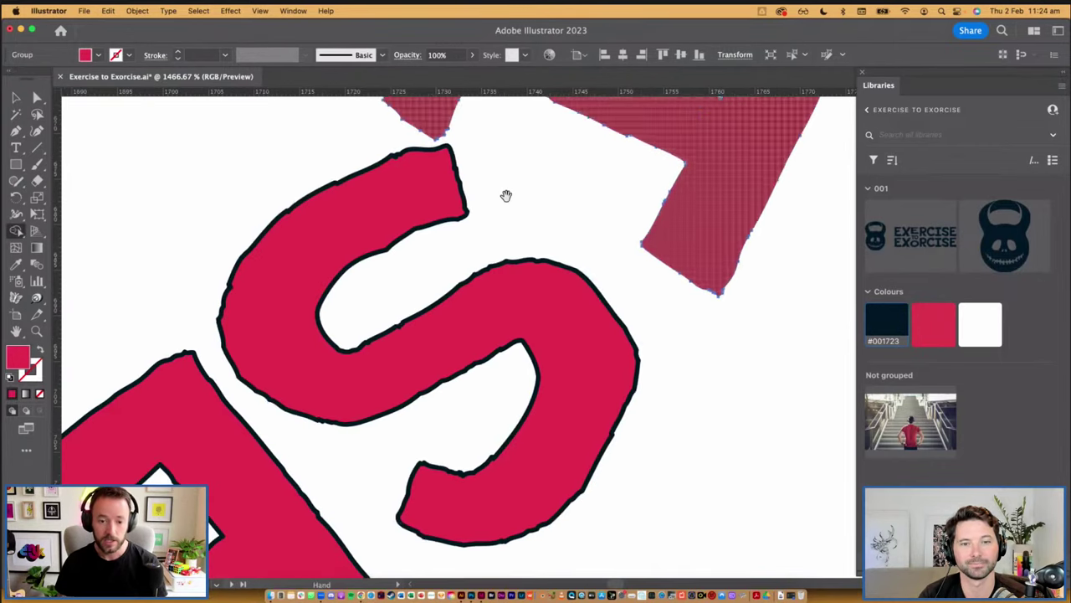
super+click(318, 198)
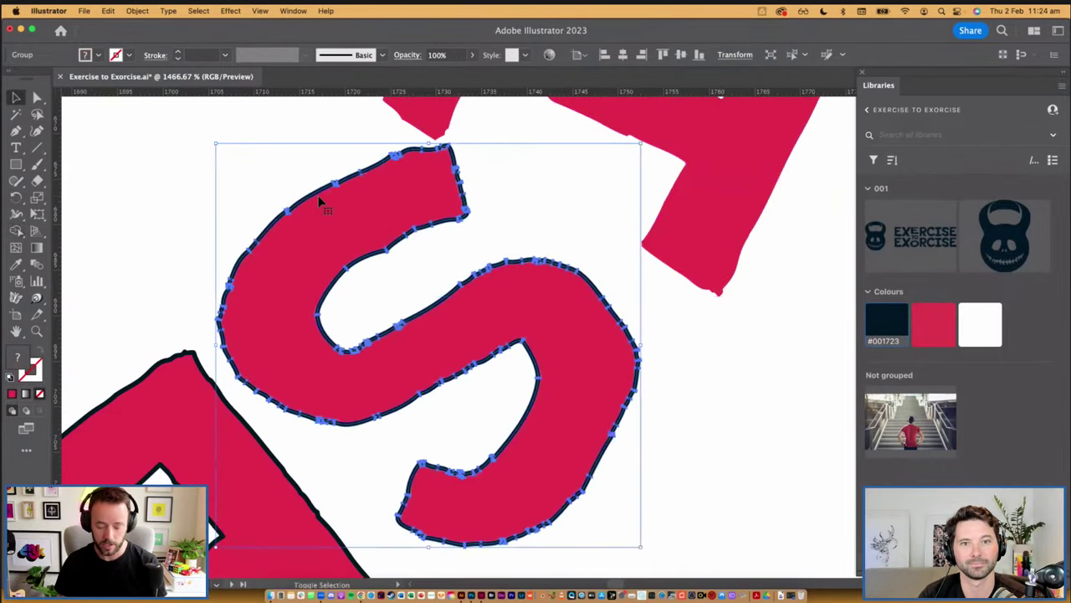
alt+click(366, 170)
Remove the expanded navy outline from the final E of EXORCISE with the Shape Builder and clear the selection
drag(359, 363, 639, 161)
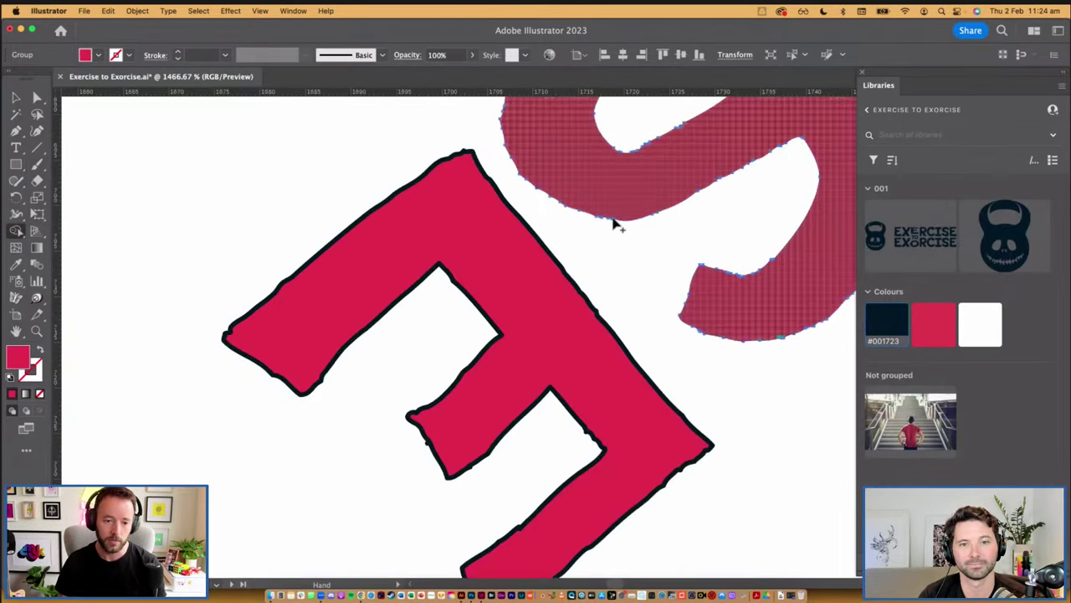
drag(615, 224, 633, 205)
super+click(558, 275)
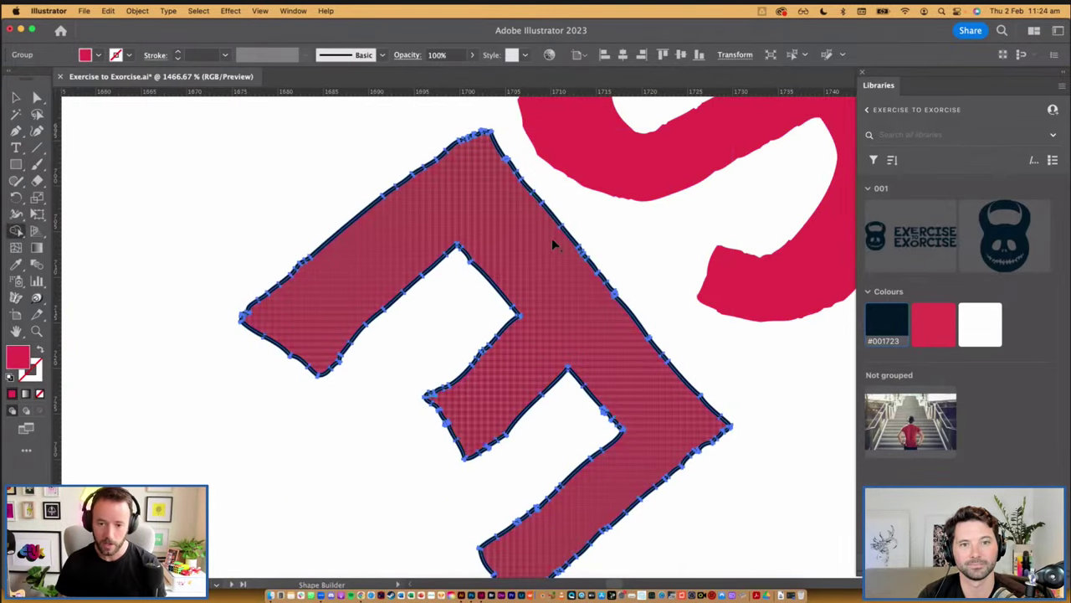
click(559, 232)
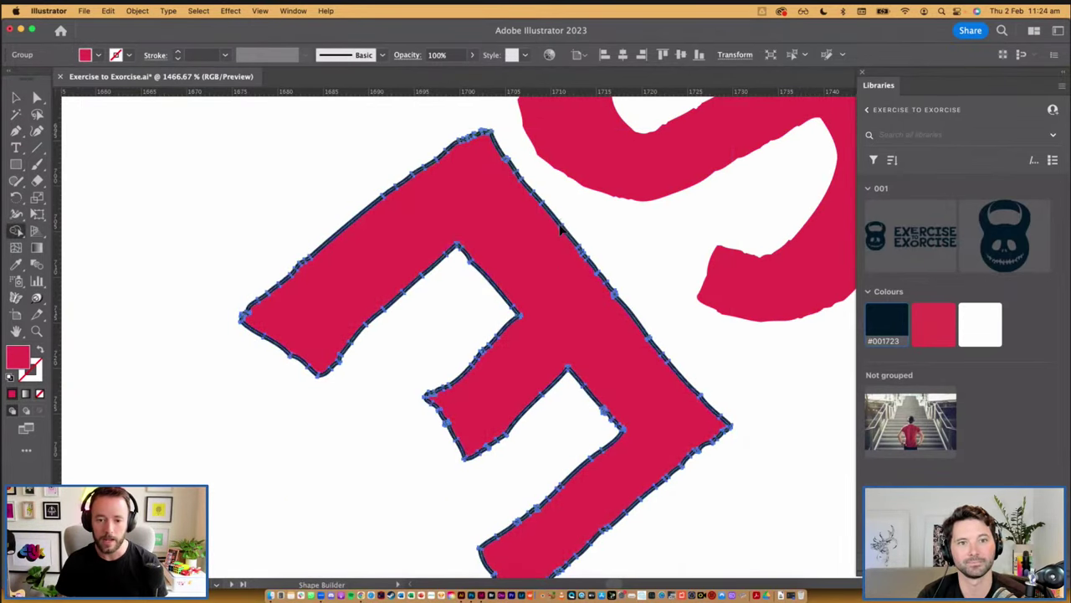
scroll(523, 281, down, 10)
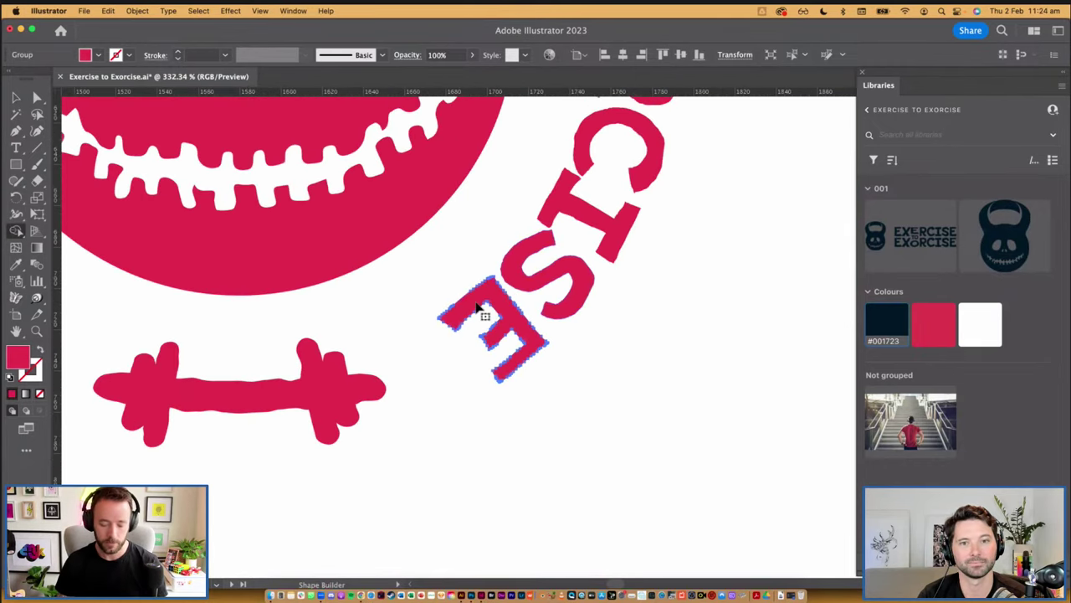
key(v)
click(422, 294)
Examine the whole red badge, selecting all its artwork to check for leftover navy outlines
drag(409, 289, 457, 408)
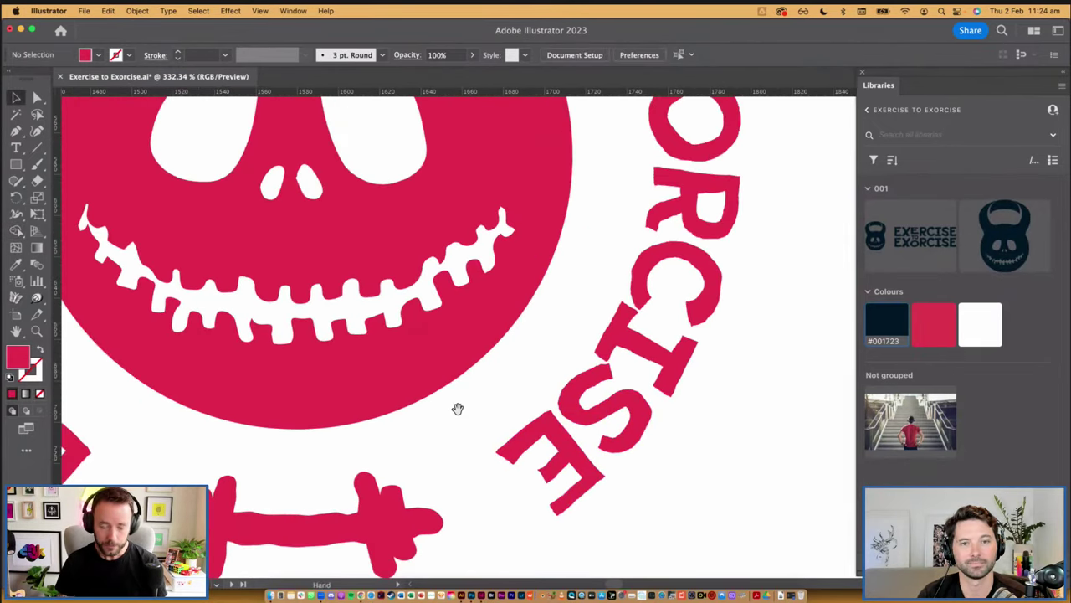
scroll(458, 409, down, 8)
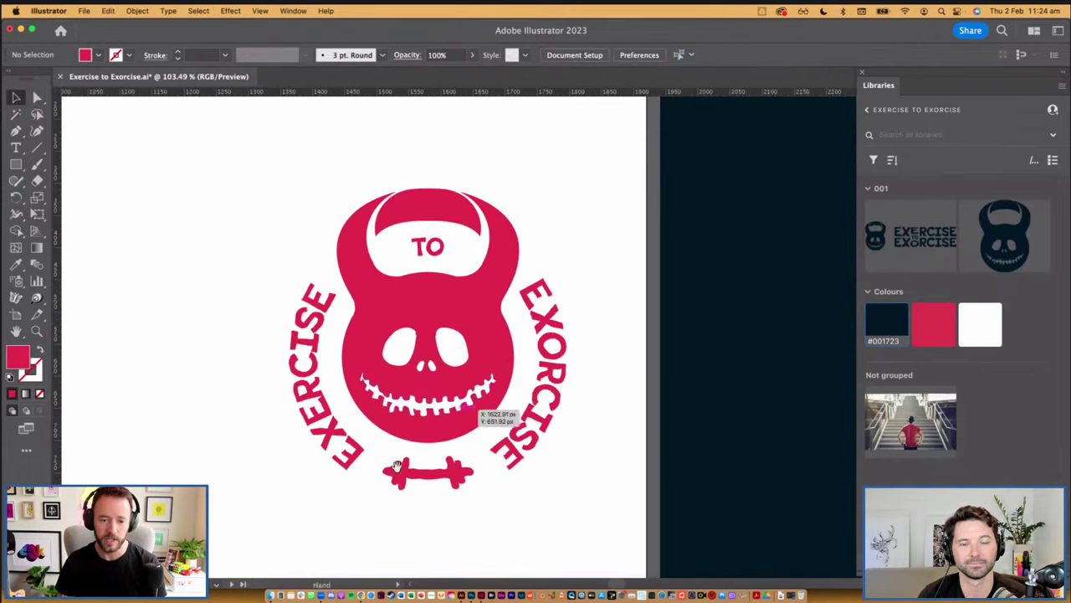
drag(283, 509, 606, 166)
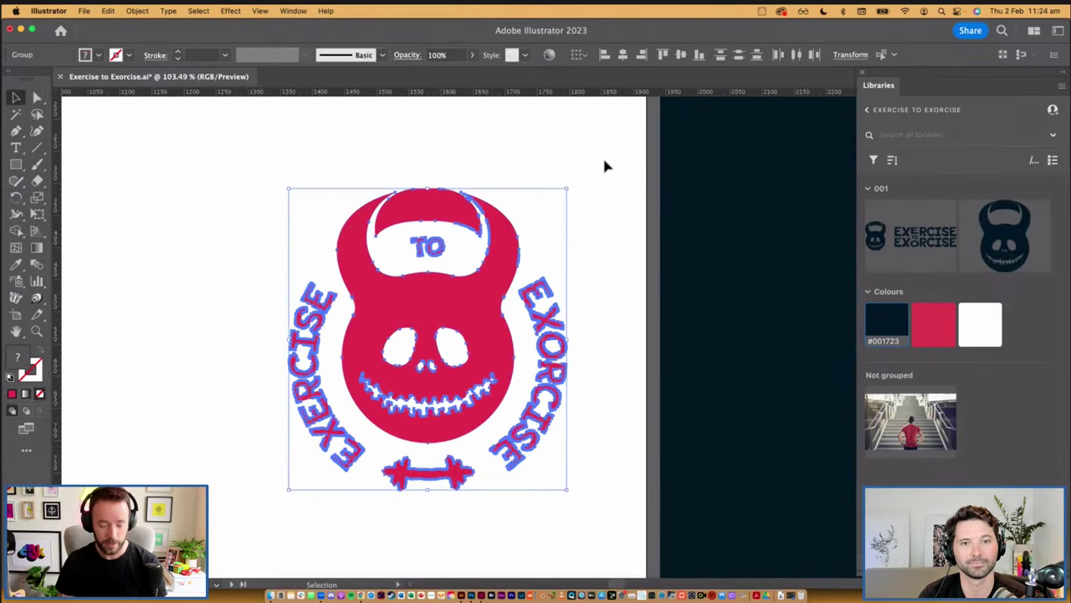
click(605, 185)
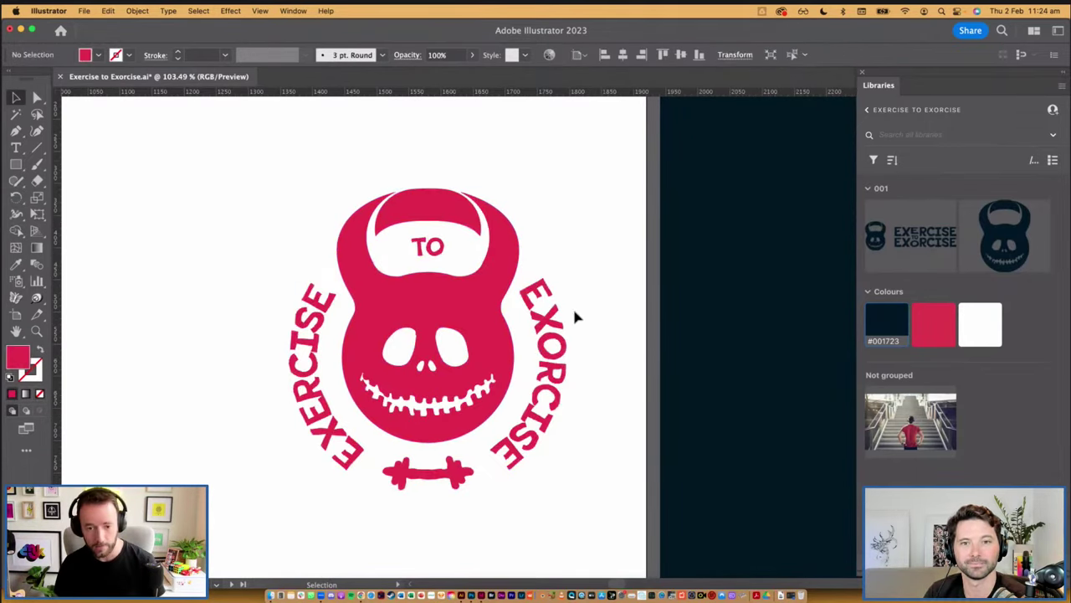
Add the finished red badge from the white artboard to the Exercise to Exorcise library as a graphic
alt+super+click(472, 317)
alt+super+click(480, 318)
drag(612, 244, 576, 234)
drag(689, 260, 501, 231)
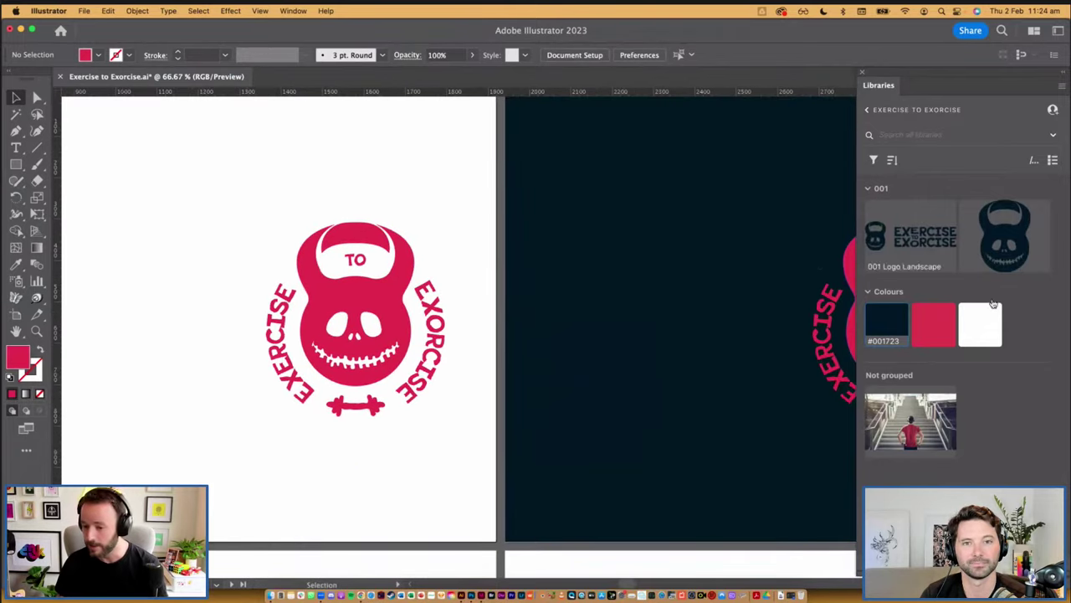
click(383, 292)
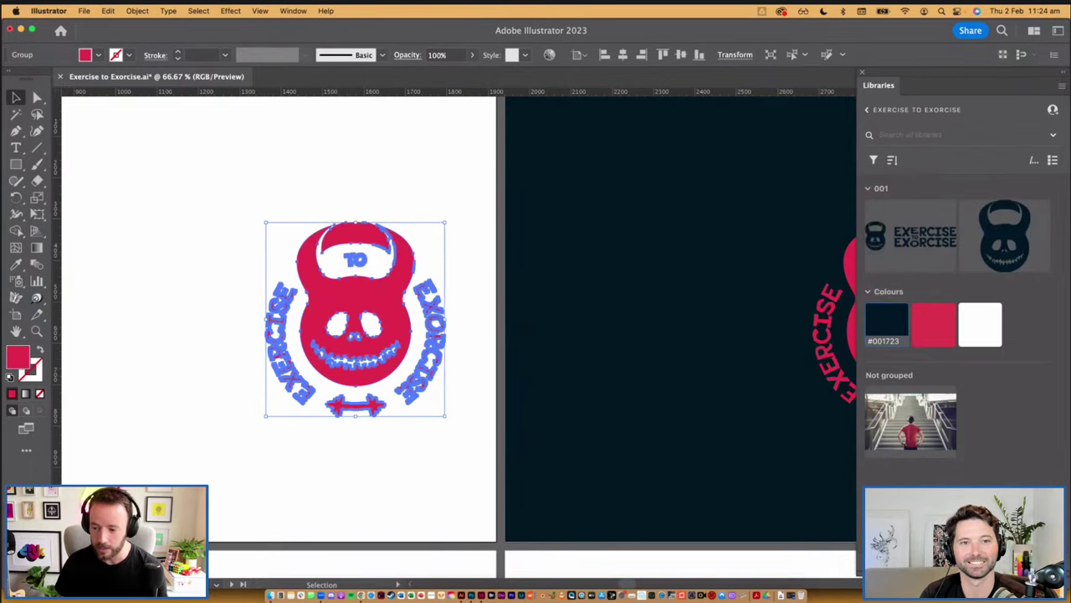
drag(847, 284, 911, 418)
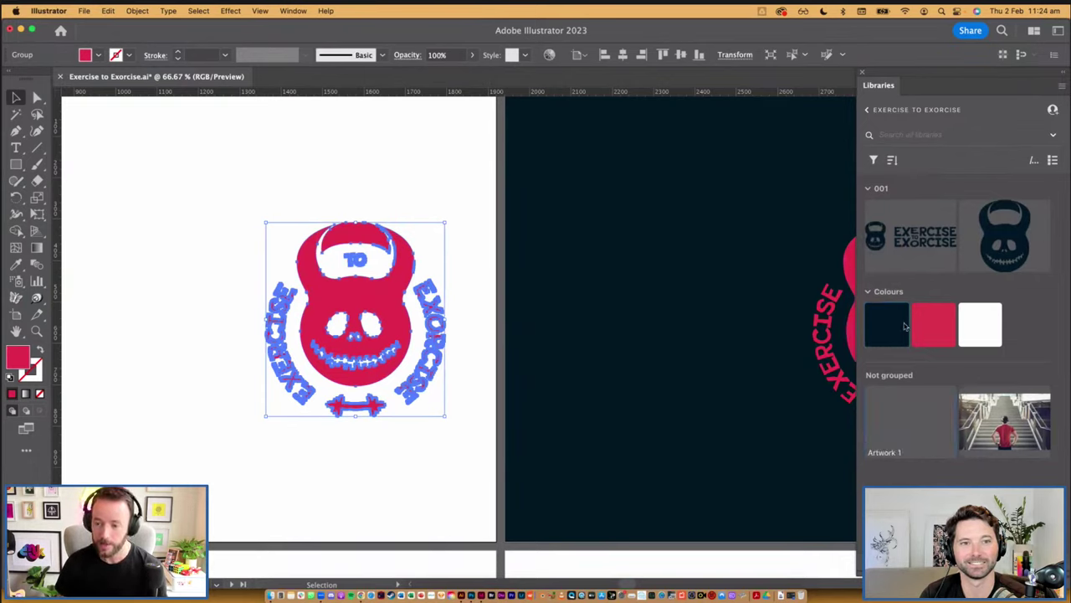
Name the new library graphic 001 Inverted, move it into the 001 group and clear the artwork selection
text(00)
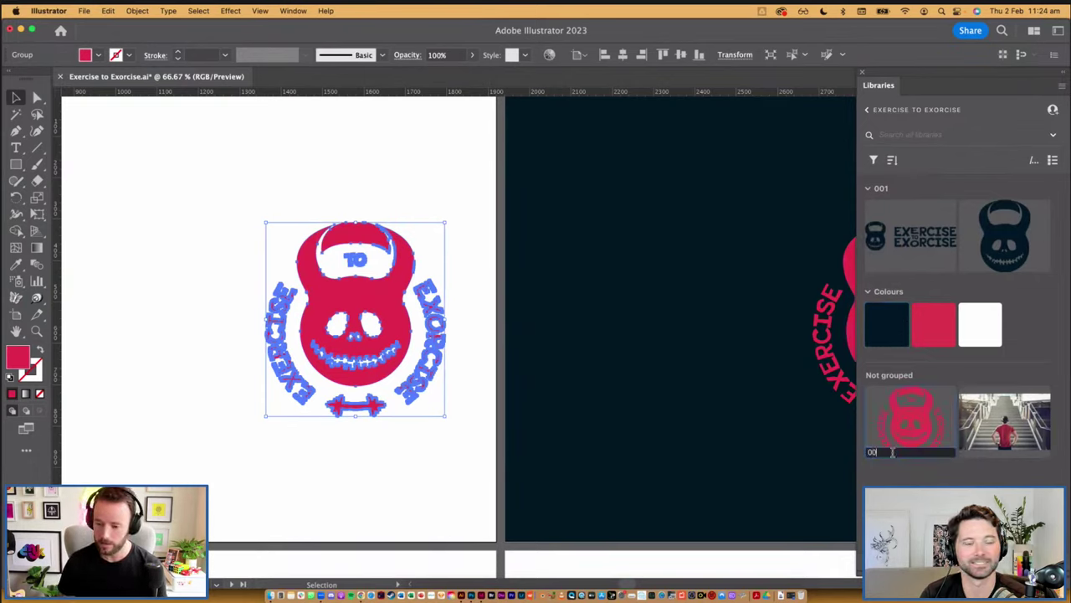
text(1 Inverted)
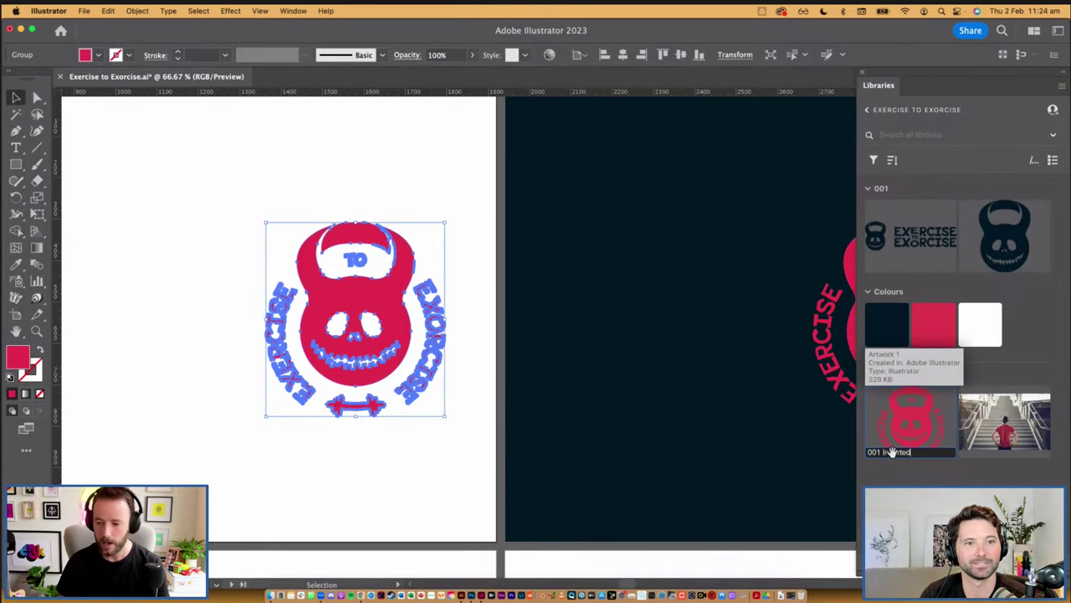
key(Return)
drag(891, 433, 958, 238)
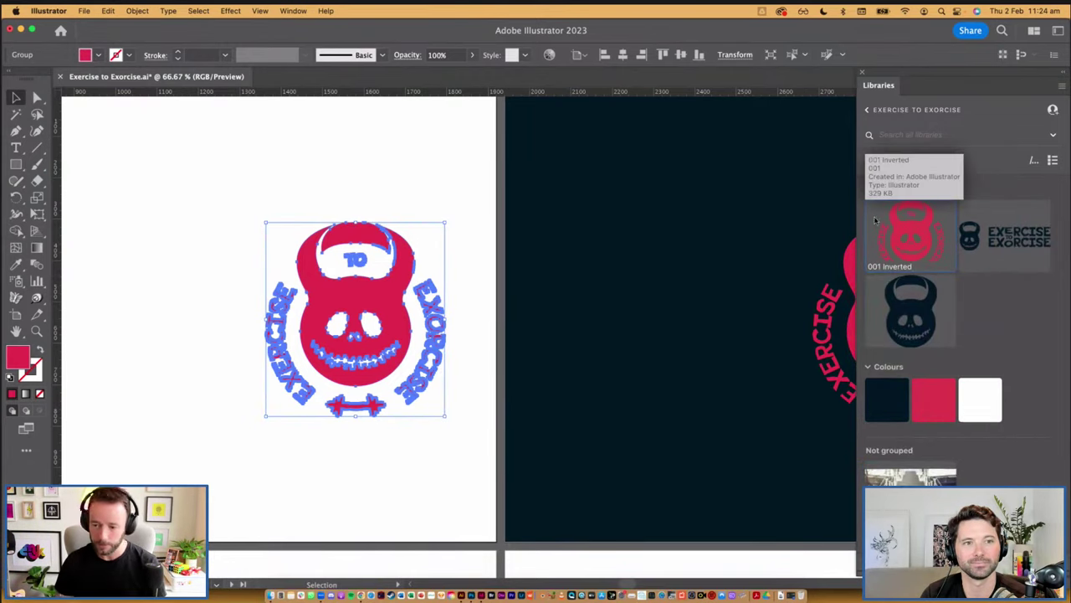
click(353, 201)
Examine the red badge on the navy artboard up close and beside the neighbouring artboards
scroll(354, 201, down, 1)
scroll(353, 201, down, 5)
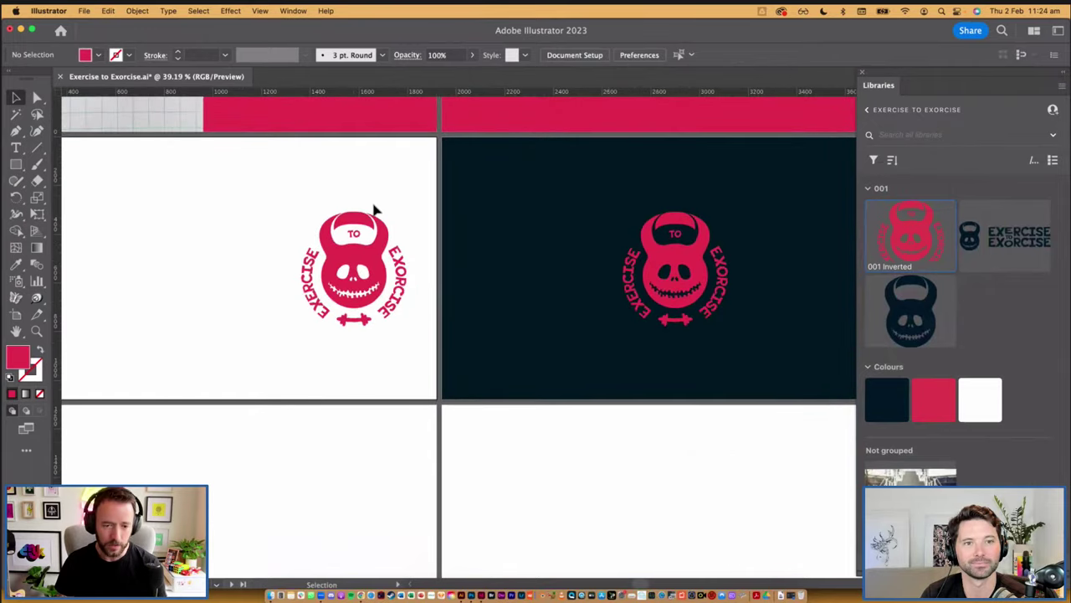
drag(457, 228, 367, 276)
drag(498, 306, 451, 331)
scroll(448, 343, down, 1)
scroll(539, 371, up, 3)
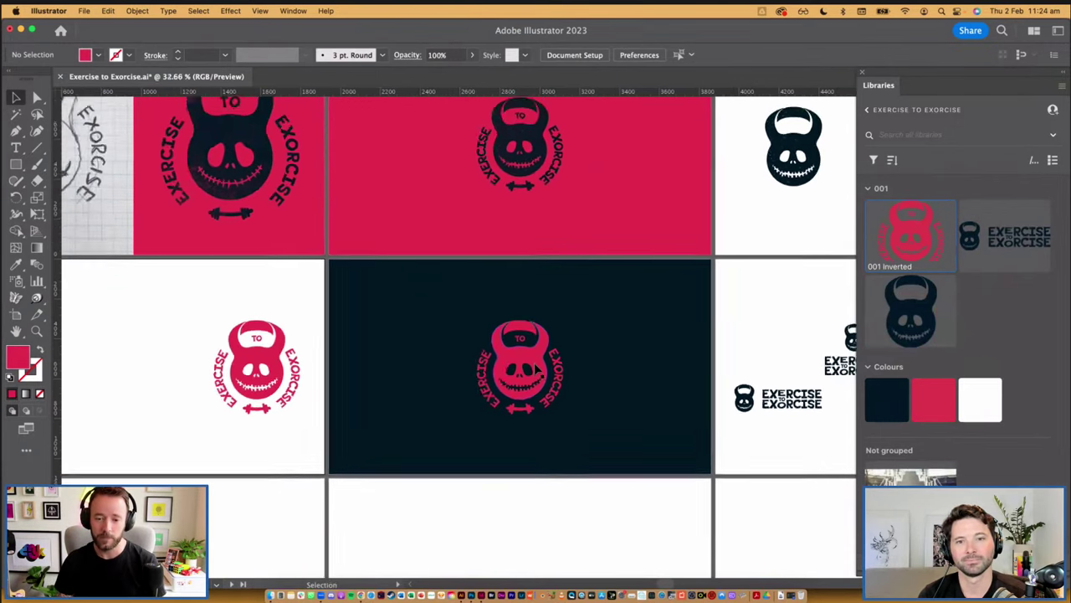
scroll(538, 371, up, 1)
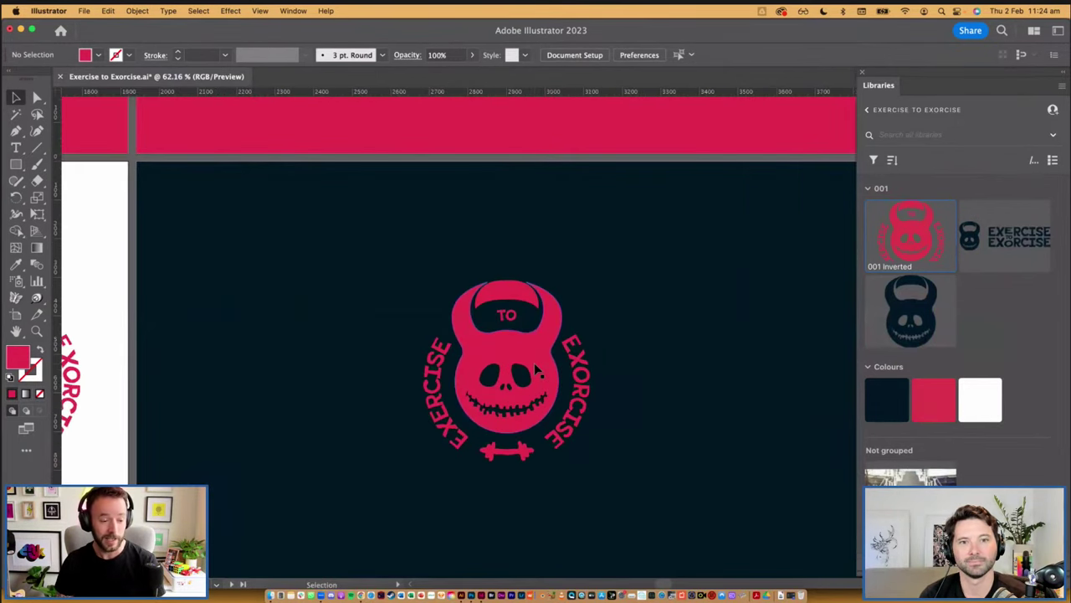
scroll(538, 371, up, 1)
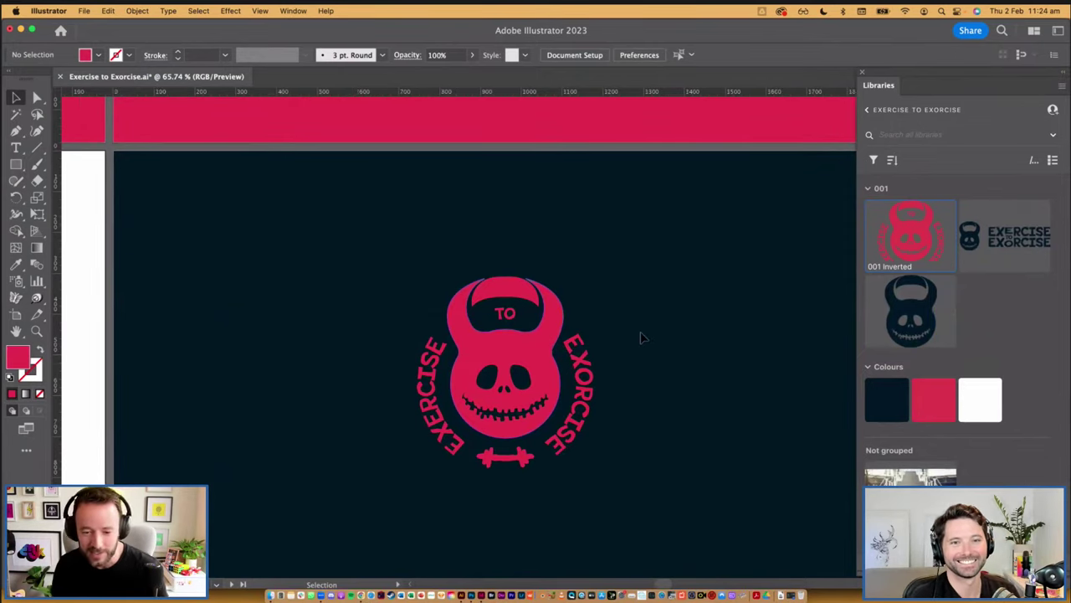
scroll(636, 335, down, 2)
scroll(645, 329, down, 3)
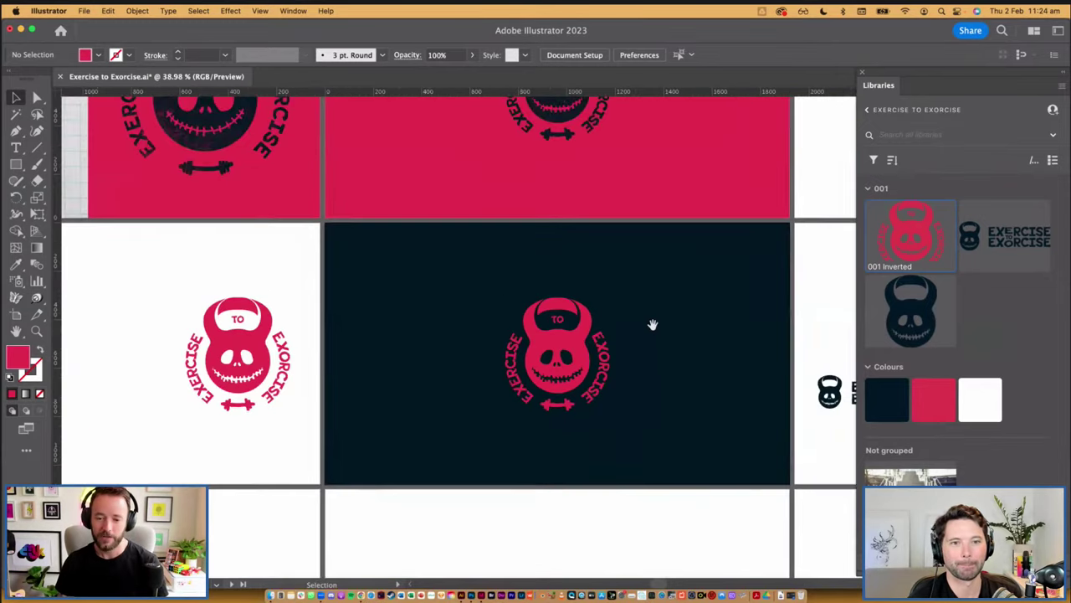
scroll(529, 301, right, 2)
scroll(548, 287, down, 1)
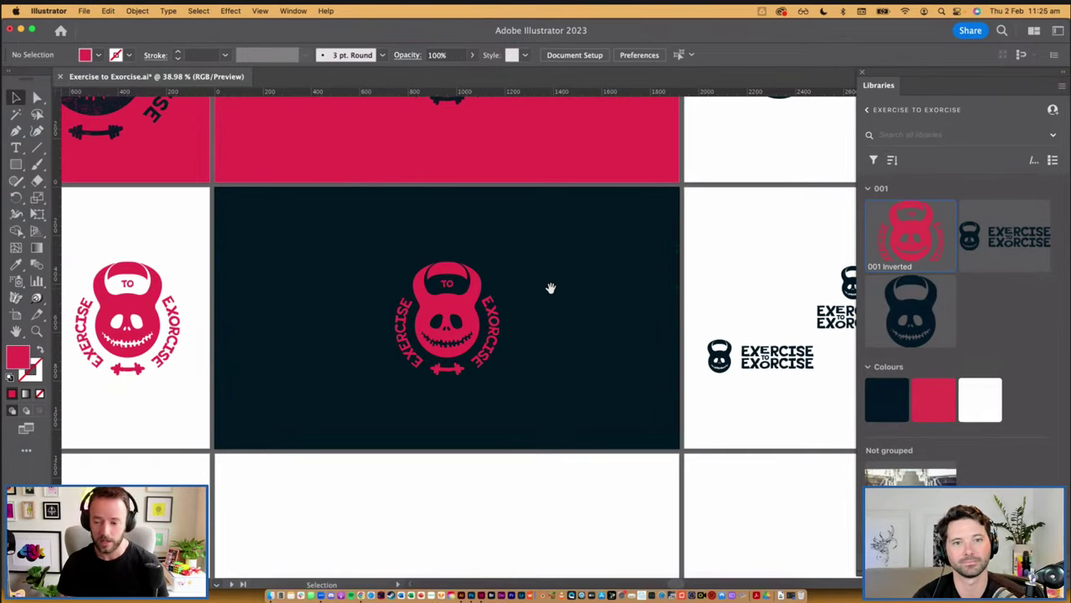
drag(530, 342, 534, 329)
scroll(495, 309, up, 4)
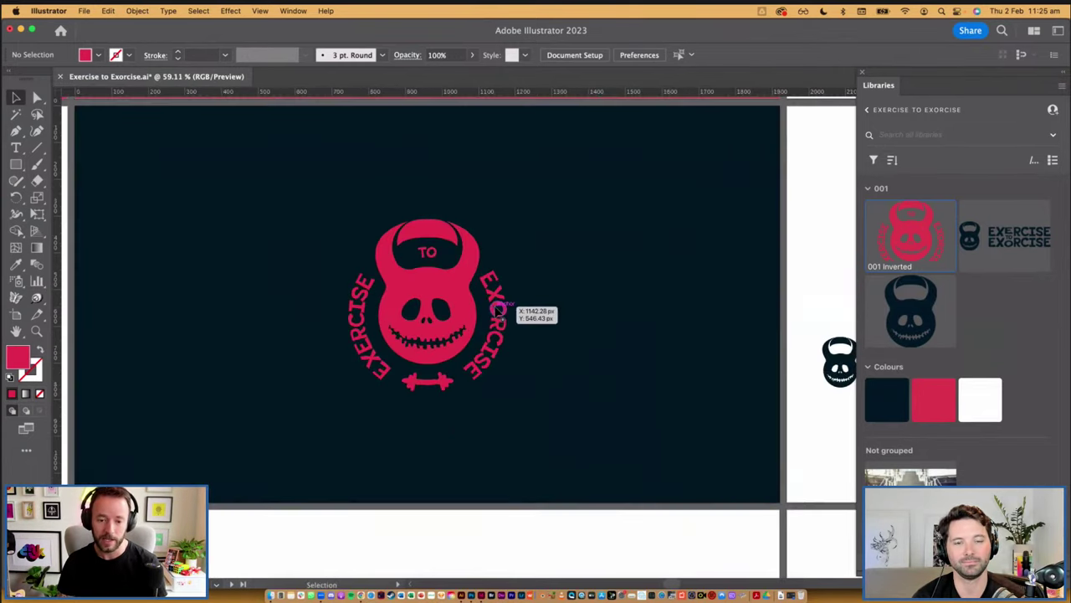
scroll(496, 308, up, 4)
drag(588, 290, 665, 311)
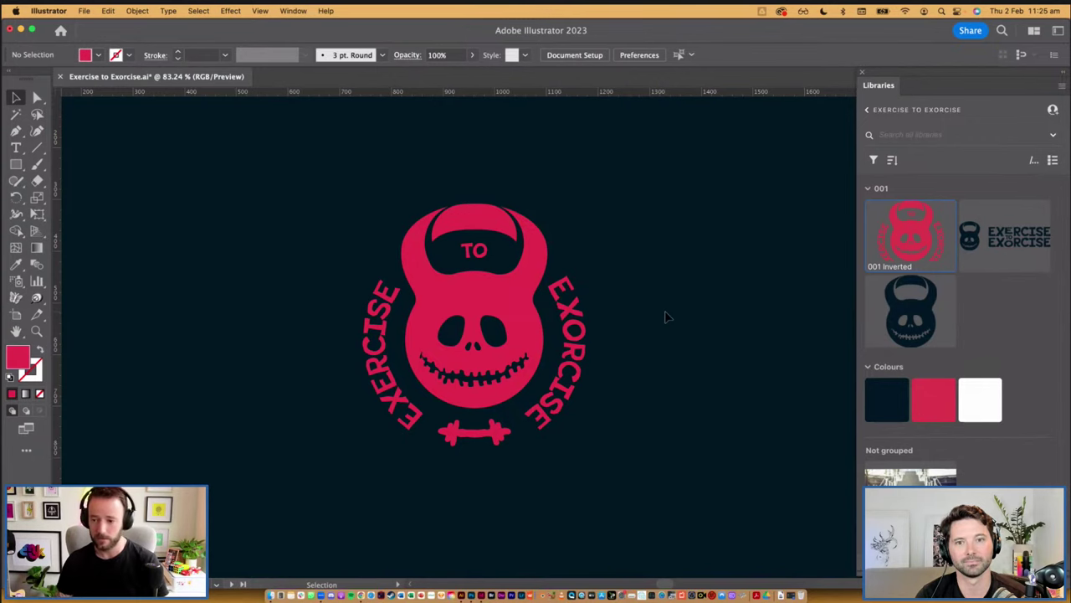
scroll(667, 317, up, 4)
scroll(667, 316, down, 10)
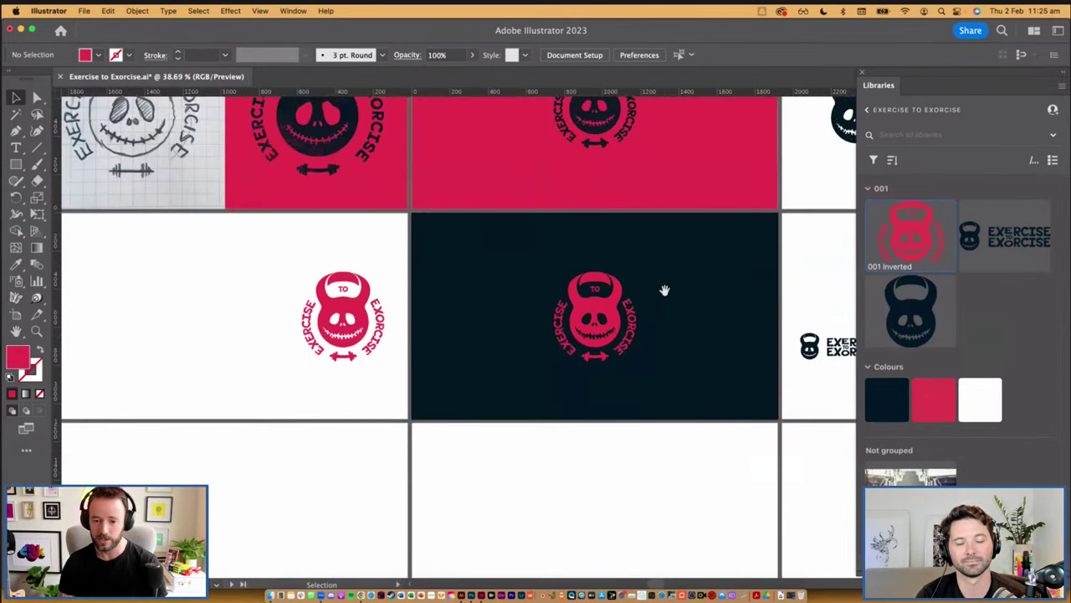
Add the textured navy badge from the red artboard to the library as 001 Dark and move it into the 001 group
drag(630, 339, 635, 374)
drag(694, 272, 513, 262)
drag(560, 149, 763, 153)
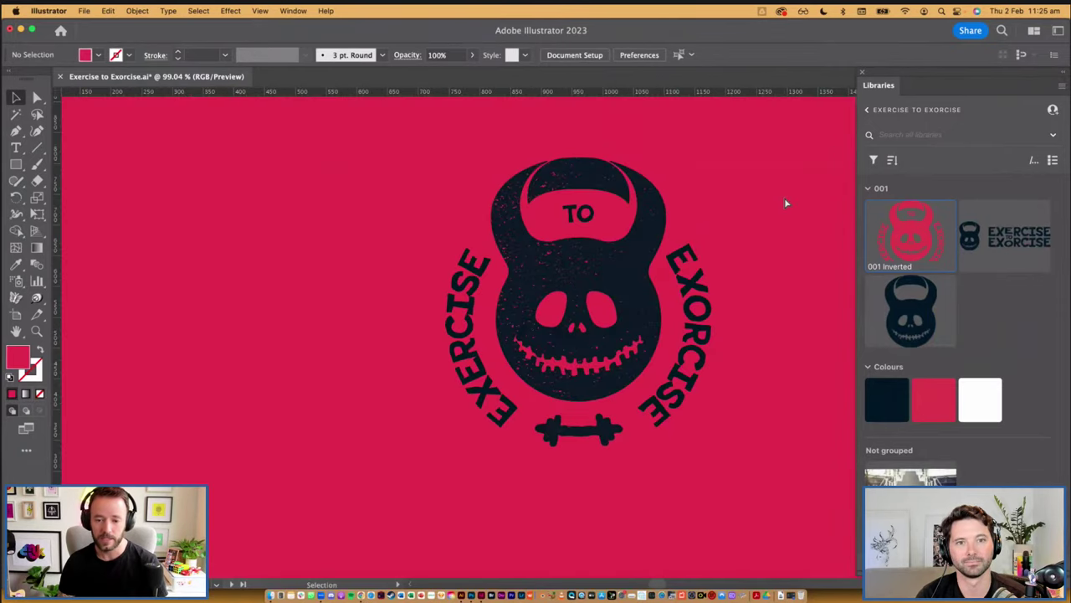
drag(728, 233, 672, 264)
click(484, 248)
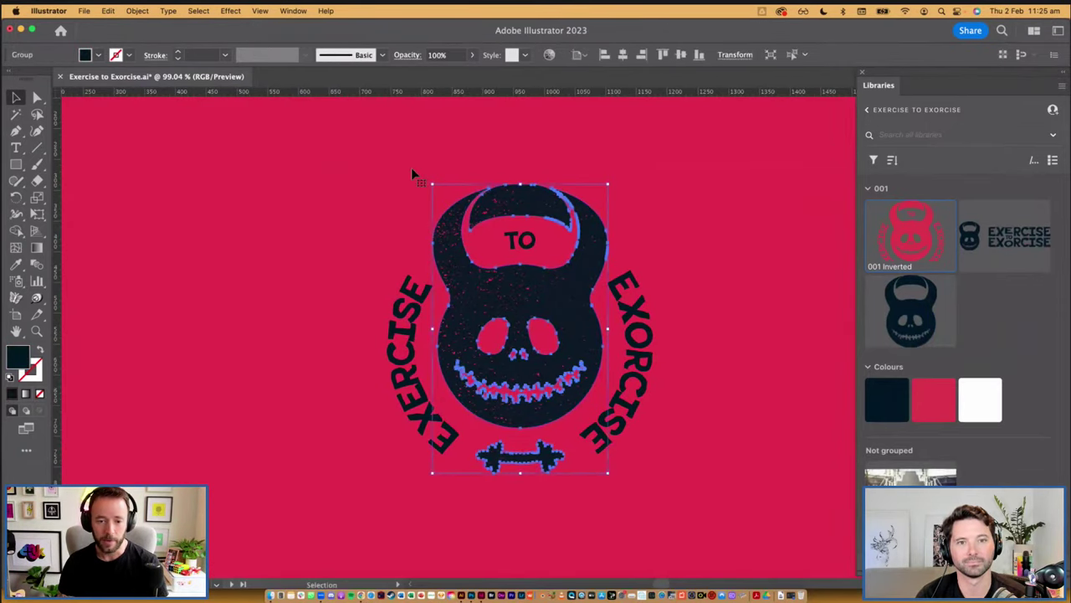
key(super+a)
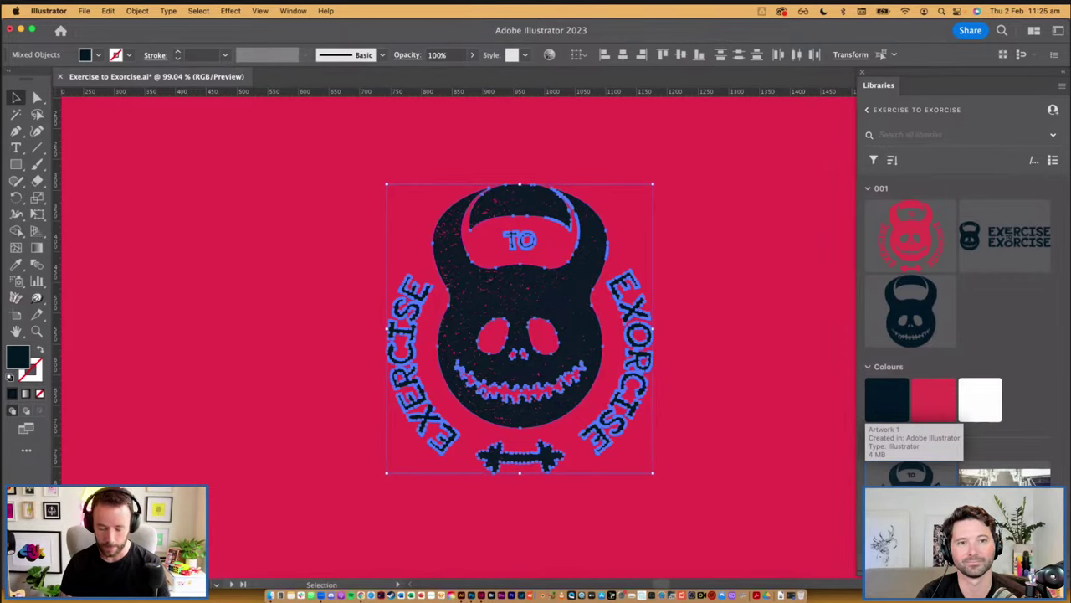
drag(910, 475, 964, 237)
click(740, 217)
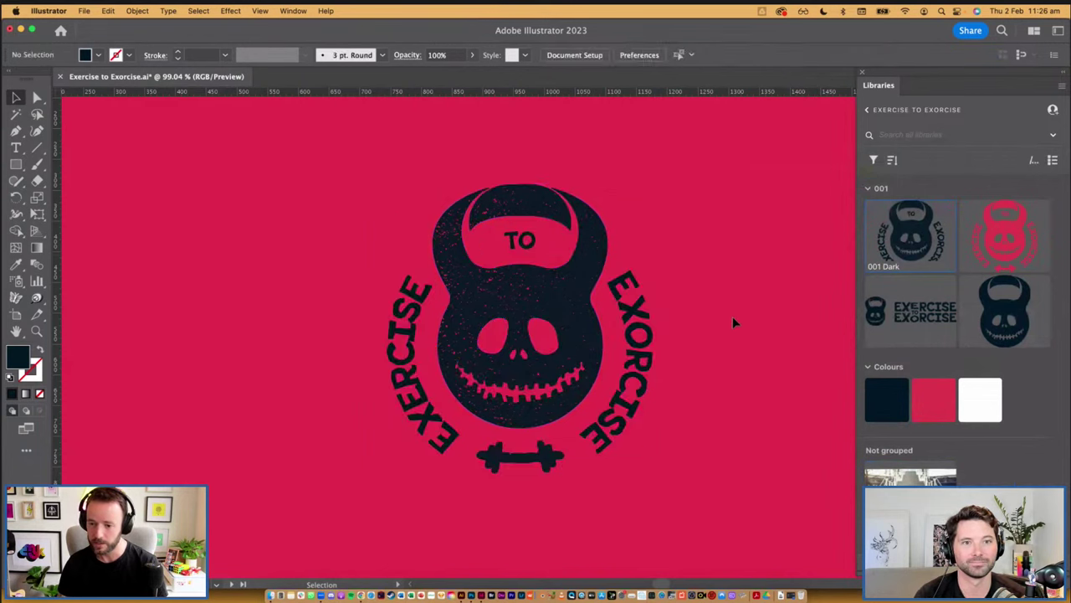
drag(918, 81, 857, 82)
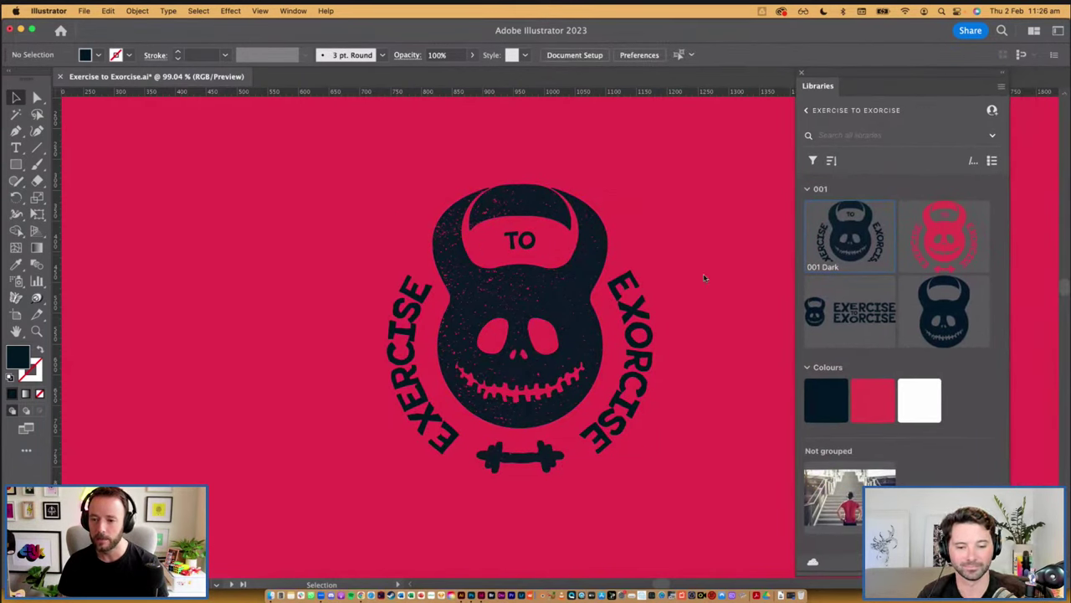
Switch to the Logo Concept + Mockups document in InDesign and look through its pages
key(super+Tab)
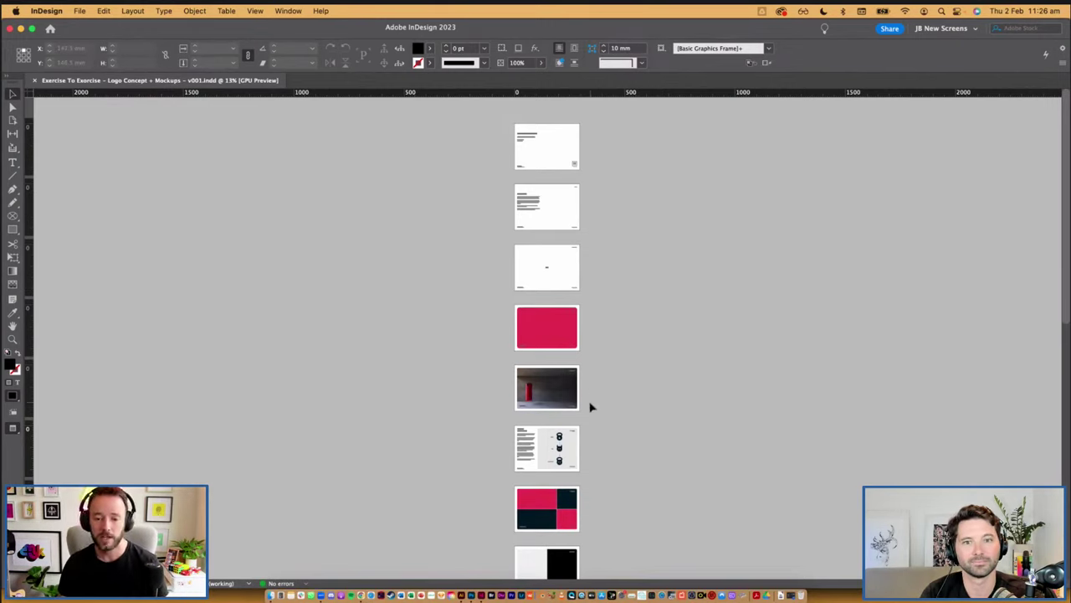
scroll(591, 326, down, 5)
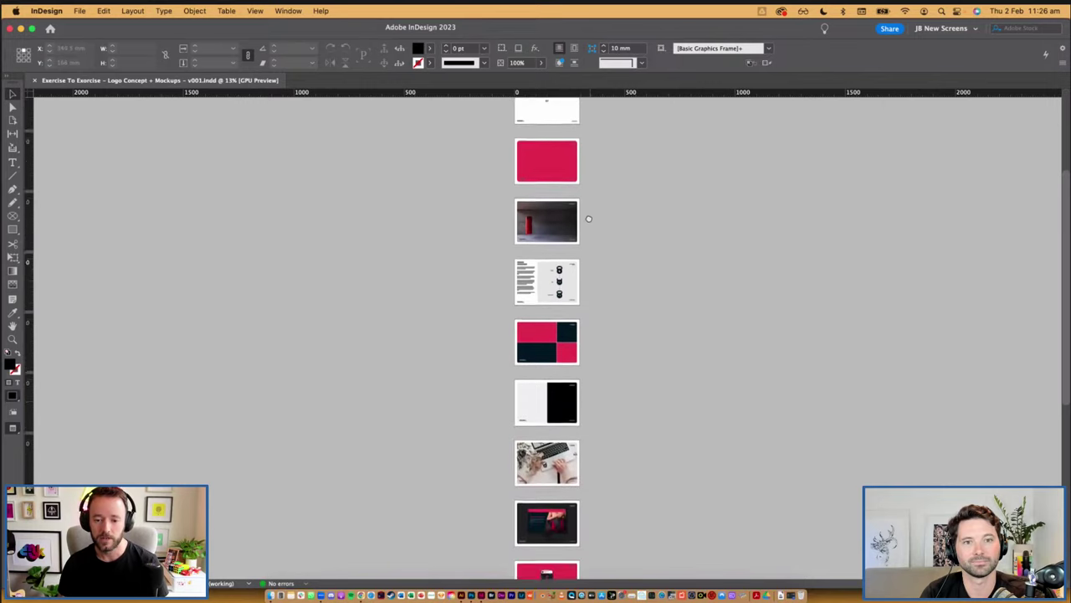
scroll(594, 265, down, 6)
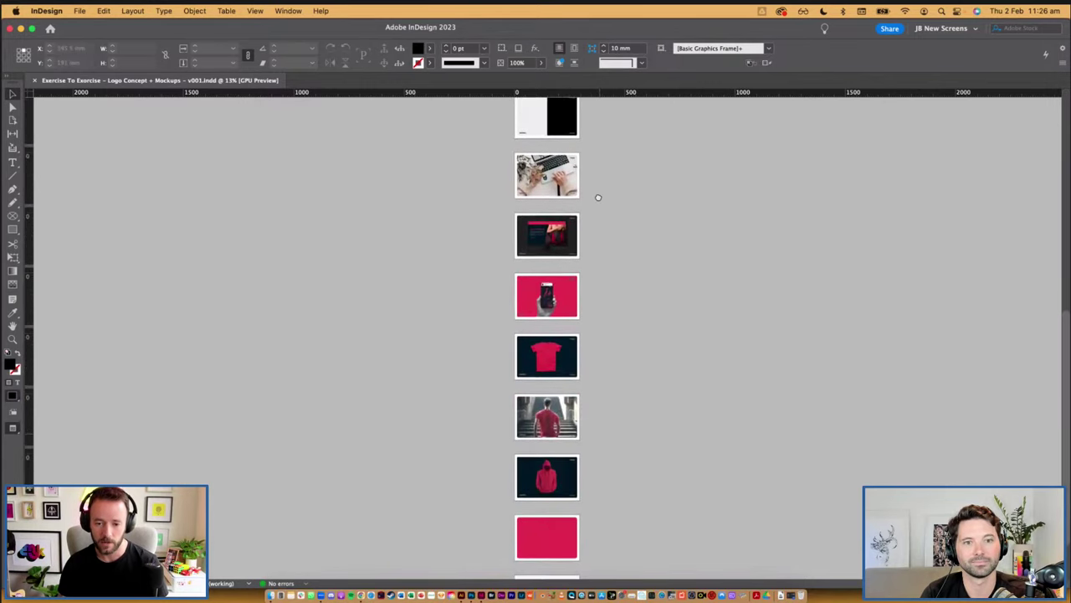
scroll(599, 183, down, 1)
drag(598, 181, 599, 179)
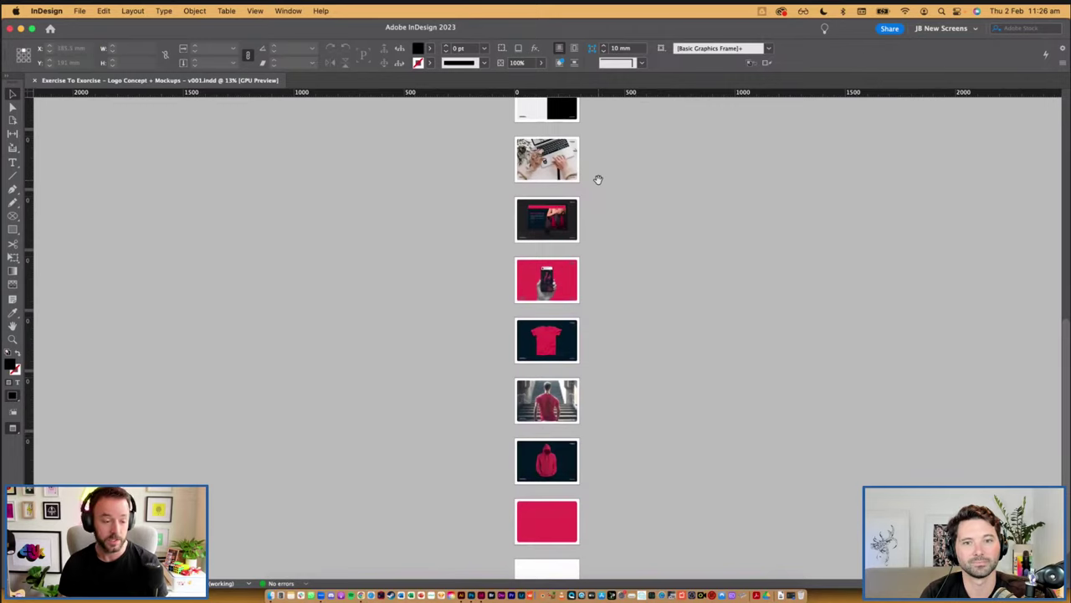
scroll(598, 179, up, 10)
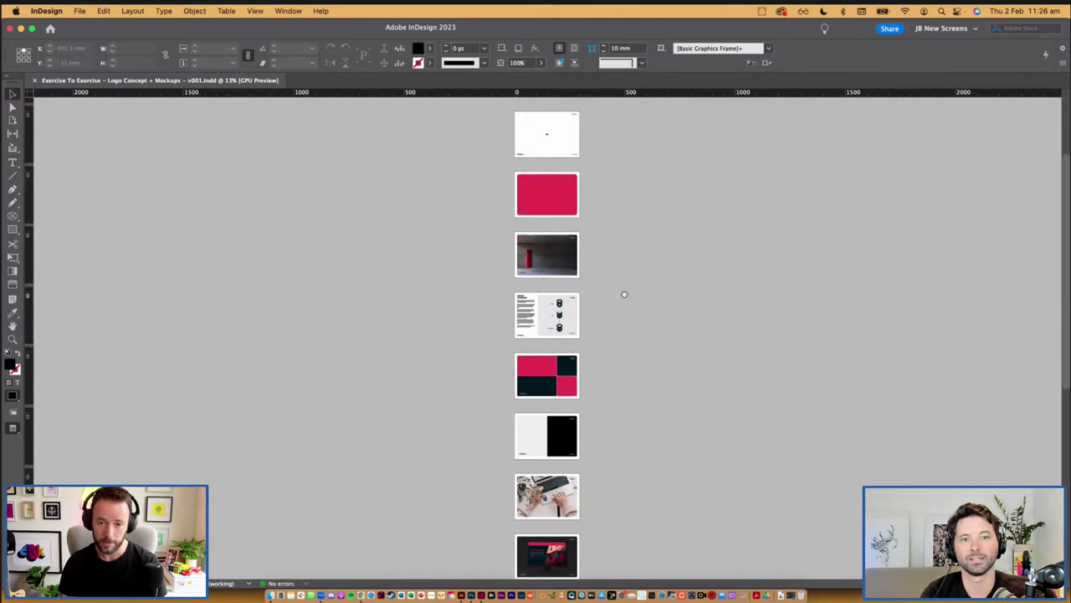
Read the introductory text on the Overview page of the presentation
key(super+equal)
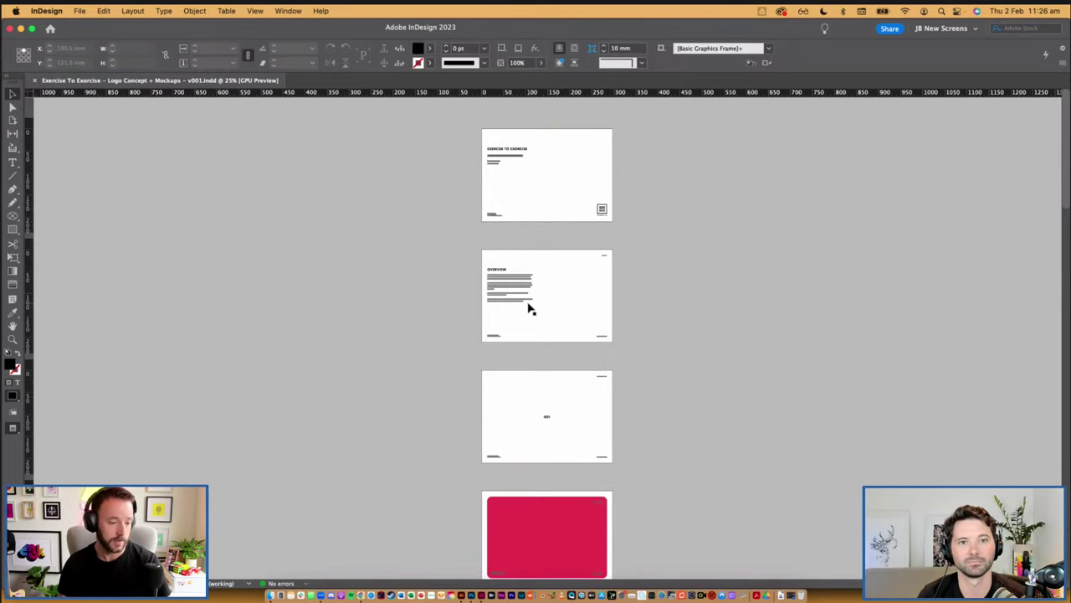
key(super+equal)
key(super+equal)
key(super+equal)
key(super+equal)
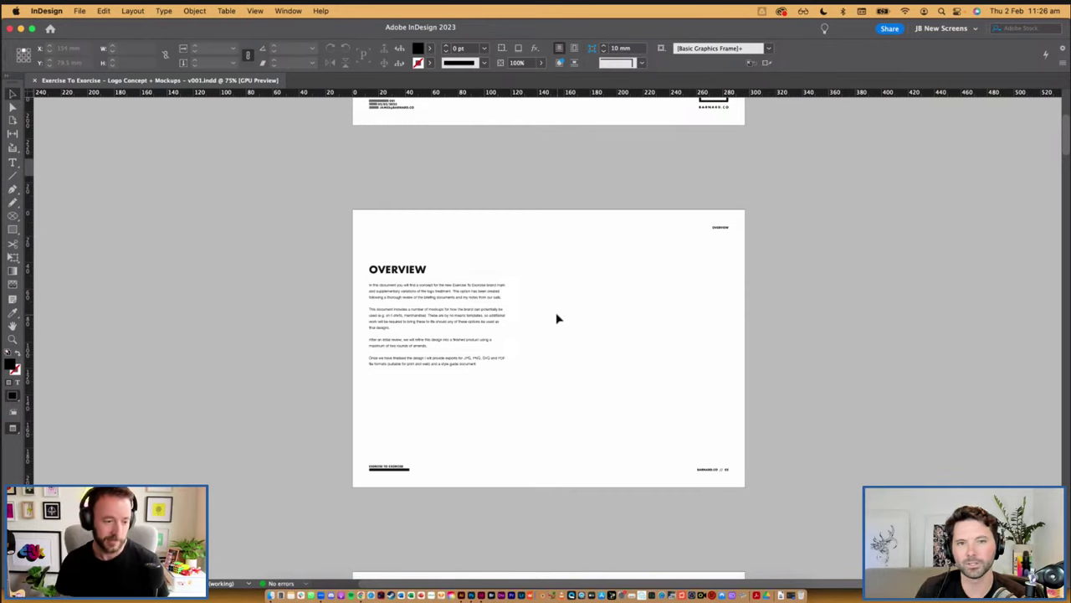
super+click(519, 349)
super+click(523, 348)
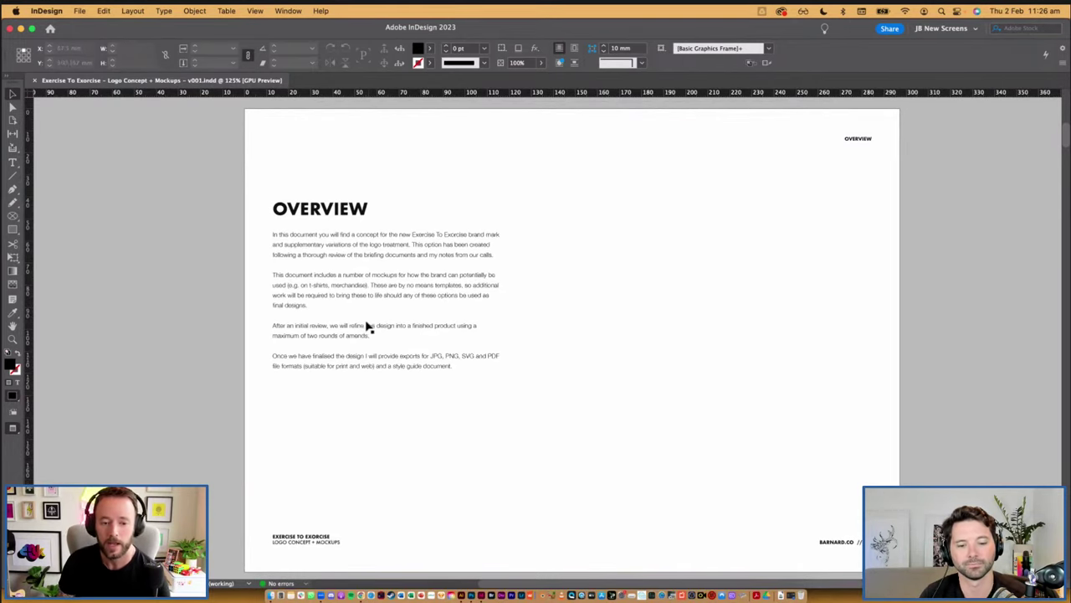
click(364, 335)
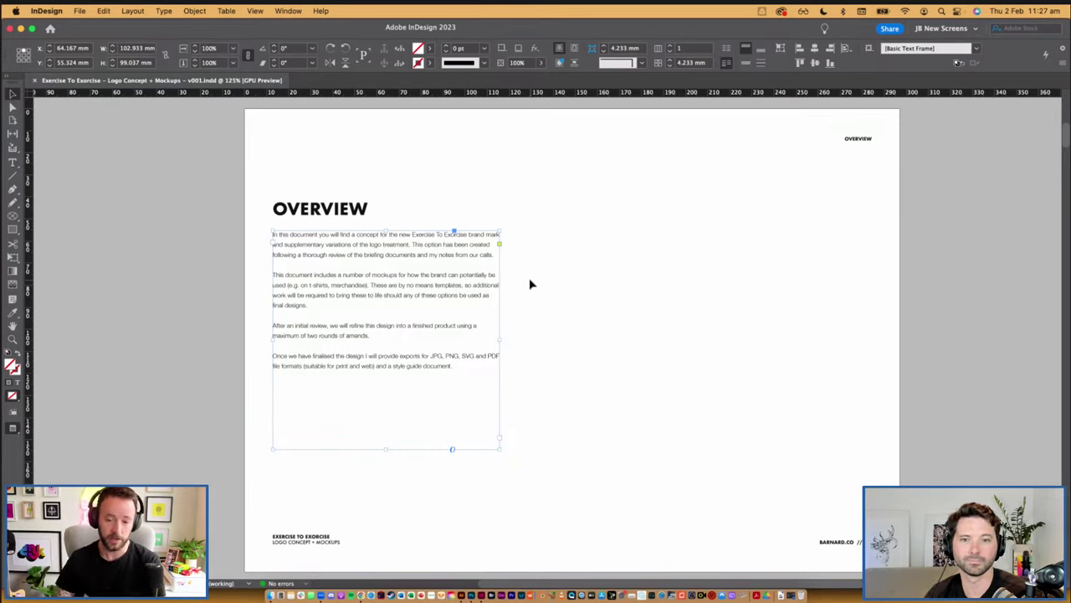
click(588, 447)
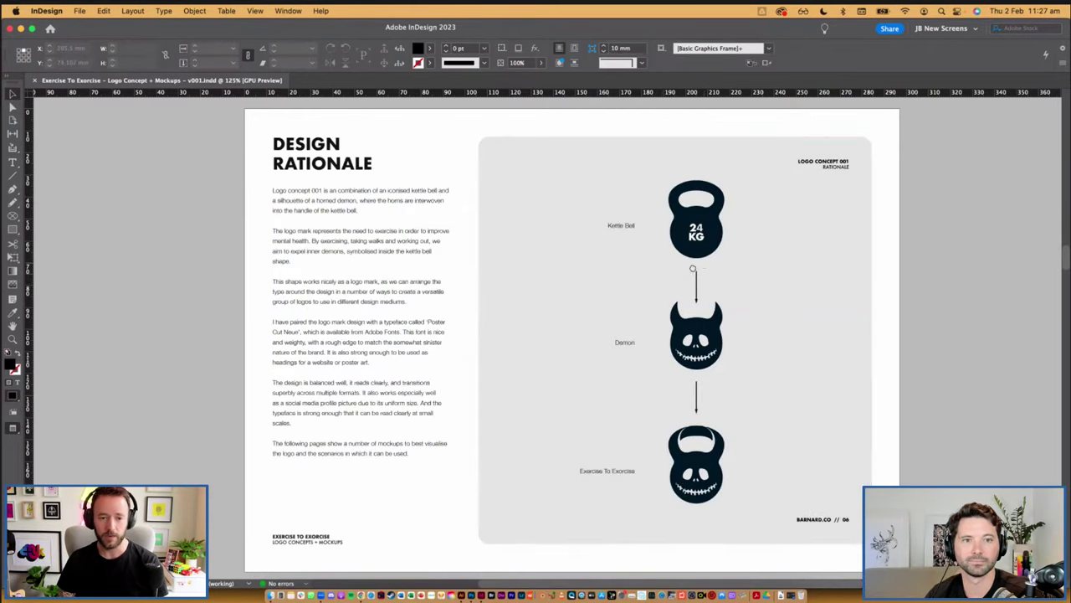
Read the Design Rationale page, including its text and the kettle bell and demon diagram
scroll(801, 282, right, 1)
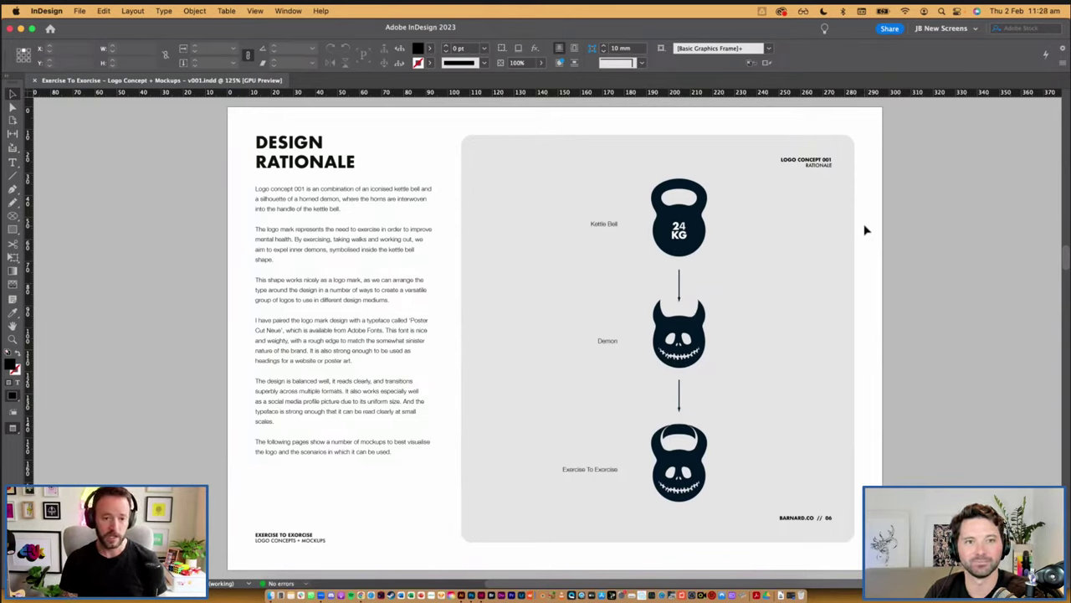
drag(229, 166, 508, 482)
drag(576, 430, 565, 431)
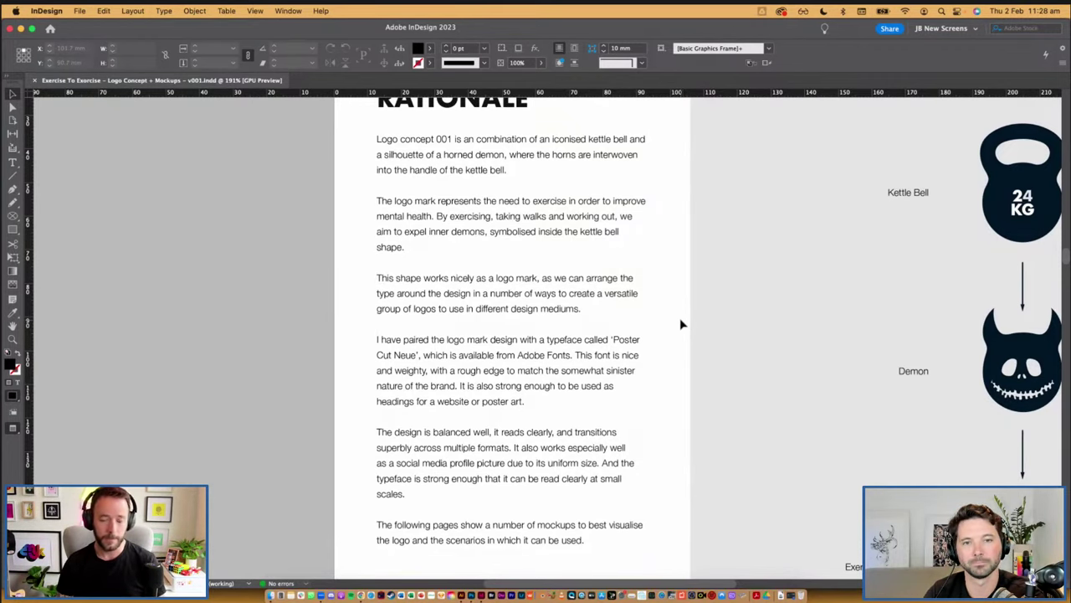
scroll(682, 325, down, 2)
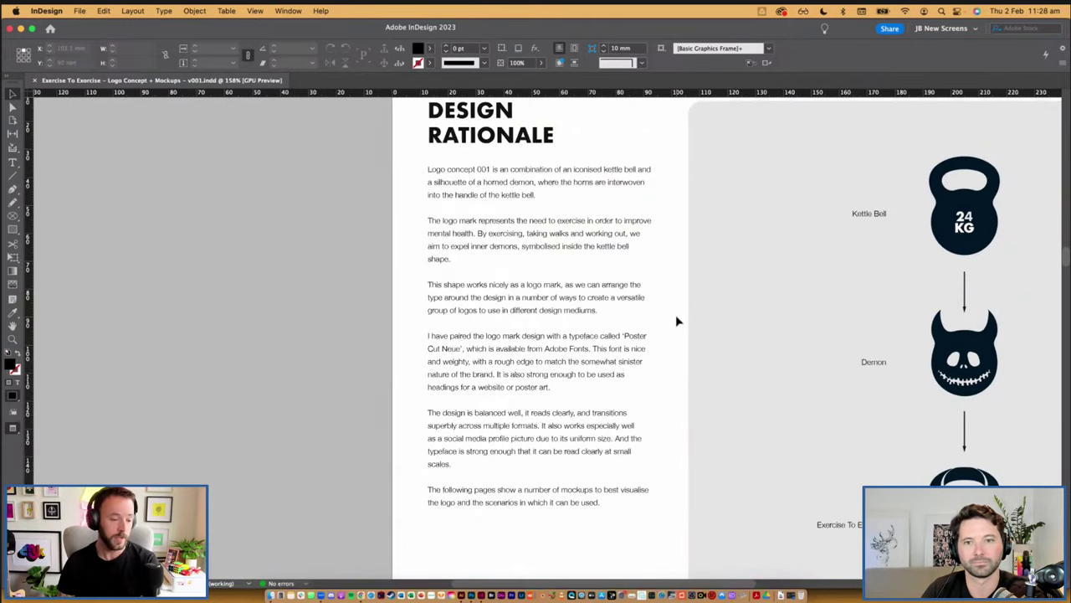
scroll(674, 328, down, 2)
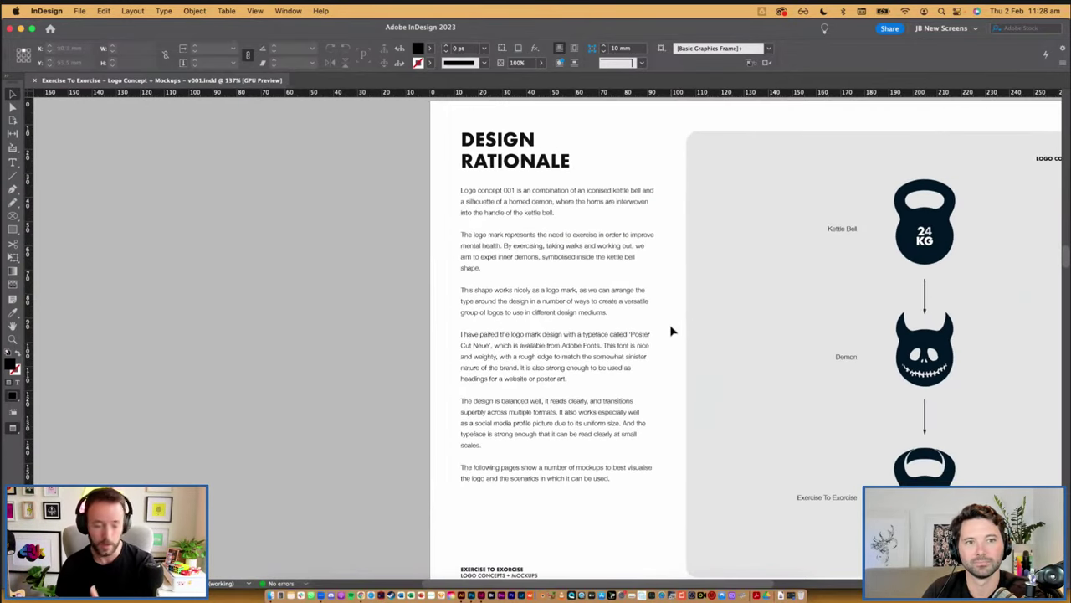
scroll(665, 343, down, 3)
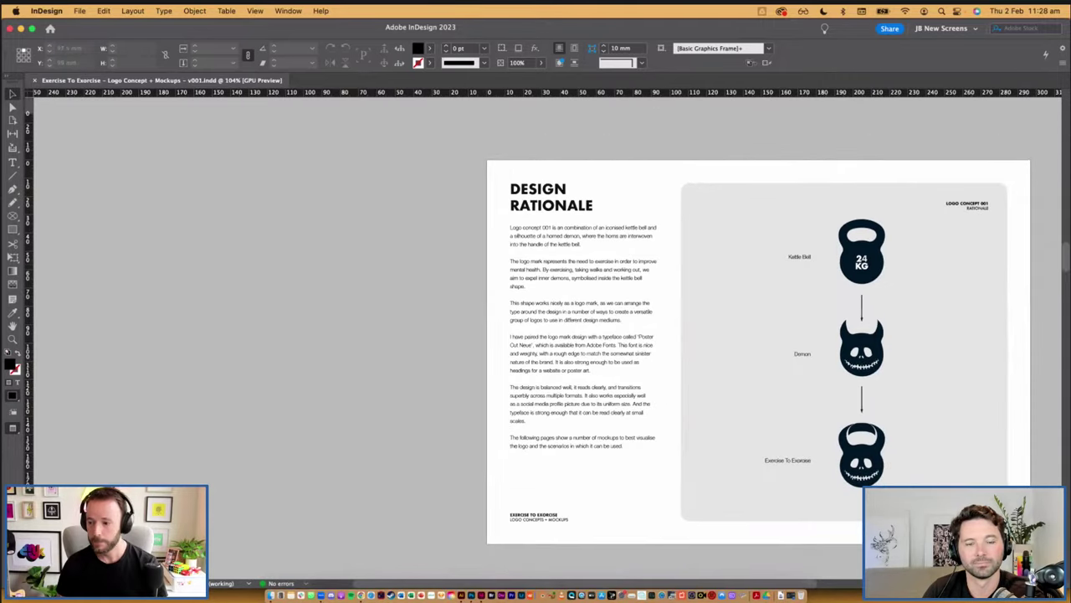
Place the 001 Dark badge from the library on the red Logo page and centre it horizontally and vertically
drag(837, 229, 770, 253)
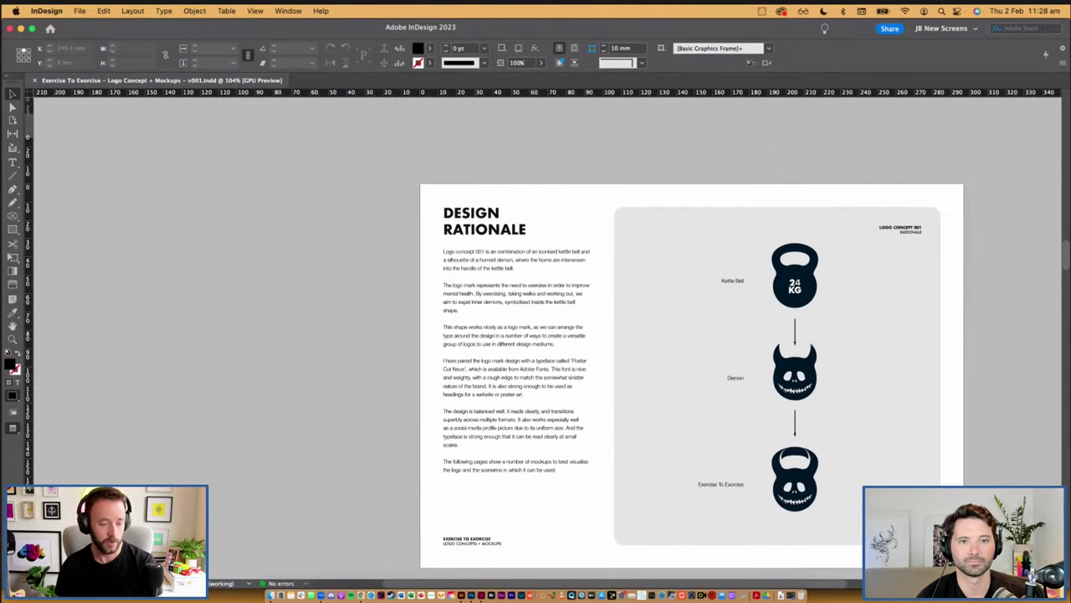
key(shift+Page_Up)
drag(950, 288, 847, 252)
scroll(916, 304, right, 5)
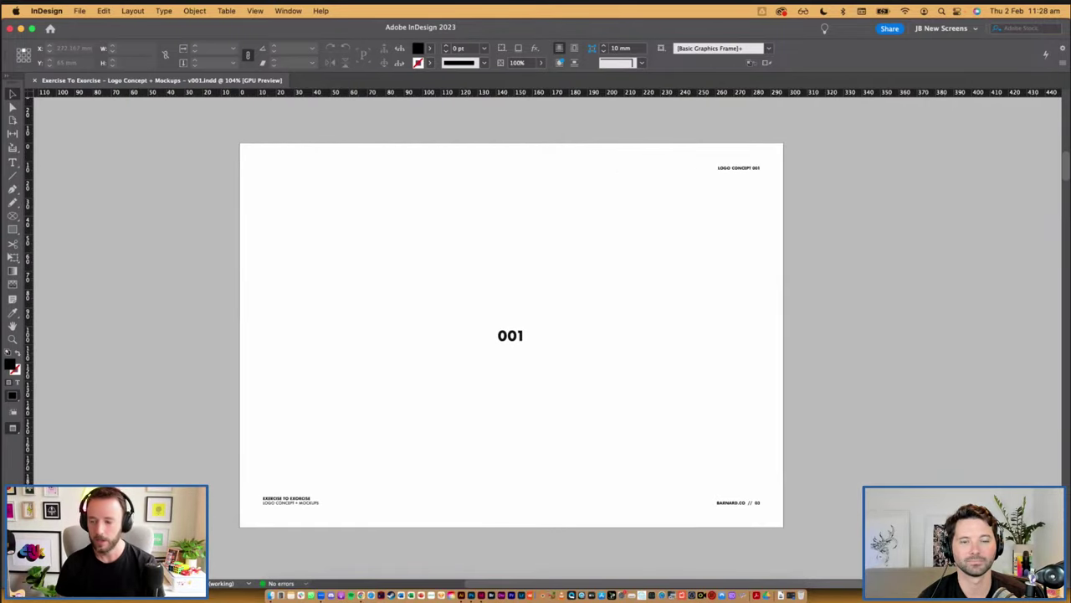
key(shift+Page_Down)
scroll(670, 335, left, 2)
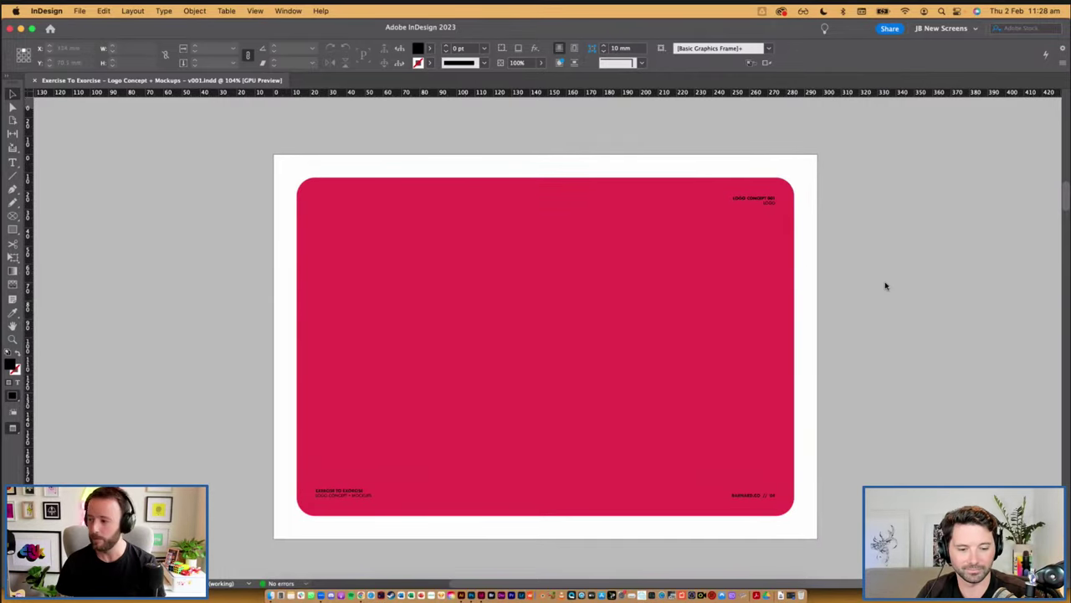
drag(847, 102, 834, 60)
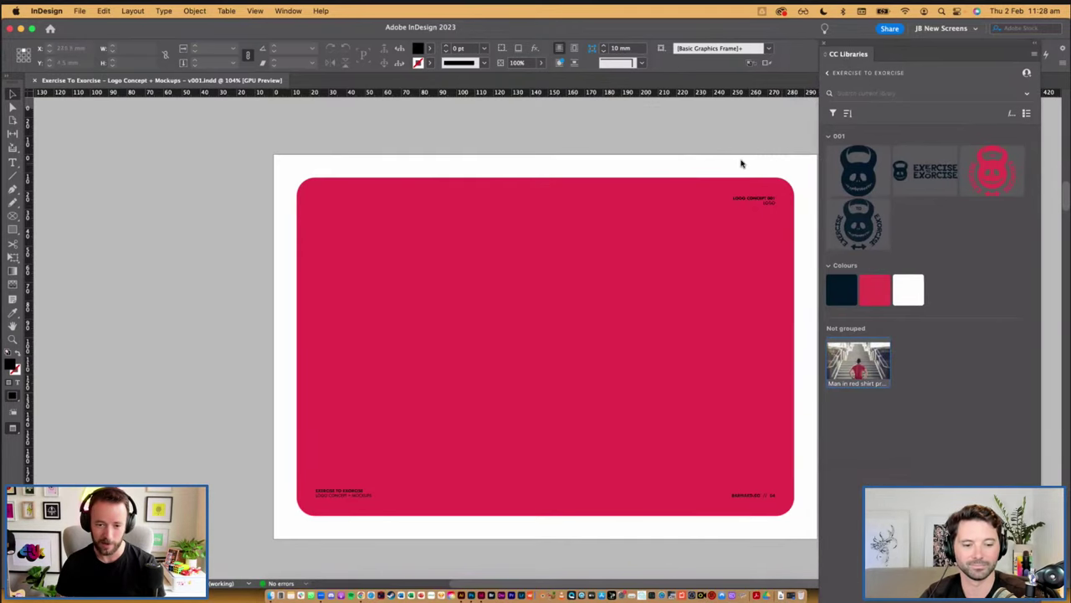
drag(728, 155, 631, 146)
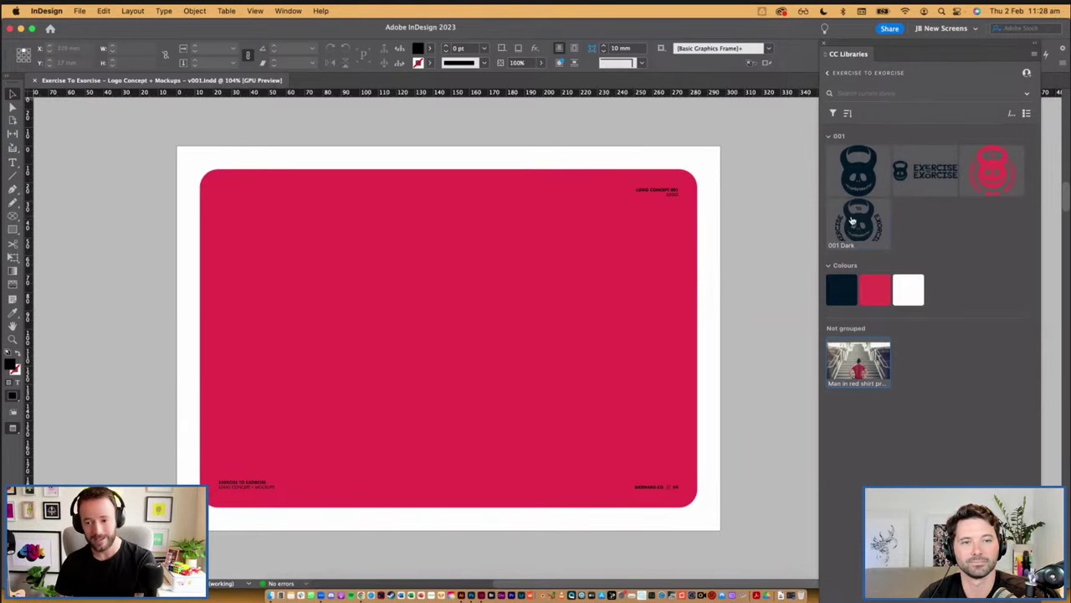
drag(852, 220, 433, 163)
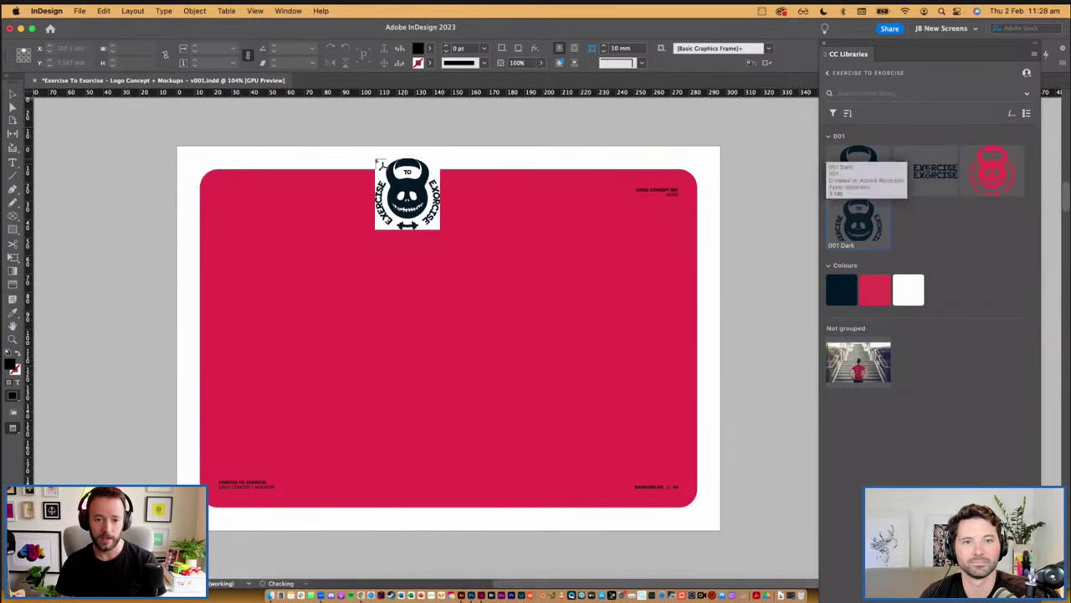
click(376, 159)
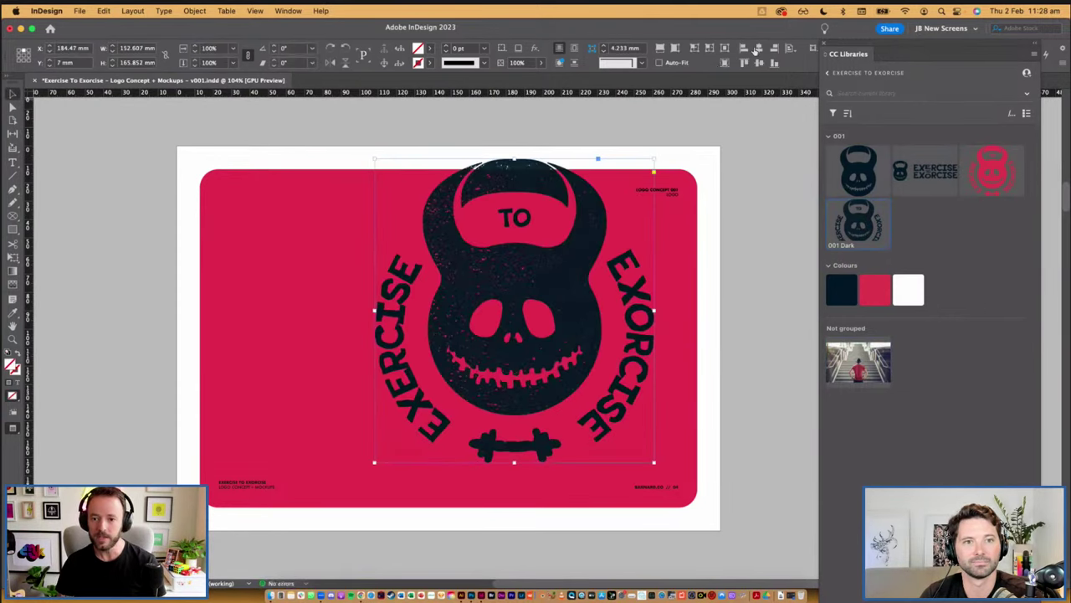
click(758, 48)
click(758, 63)
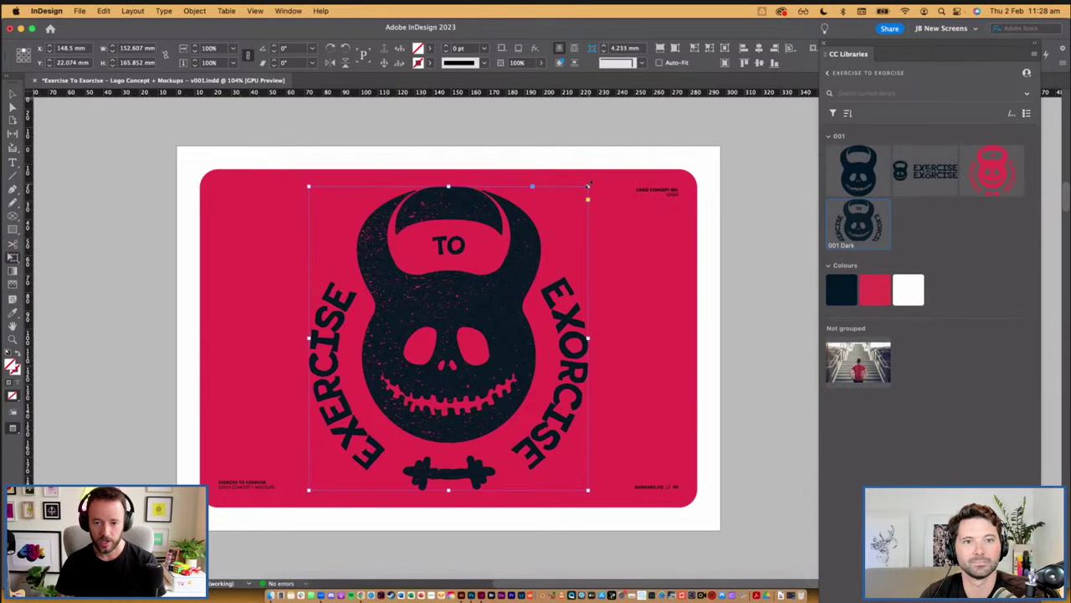
Scale the placed badge down to about half its size around its centre
drag(590, 183, 511, 258)
key(v)
click(550, 158)
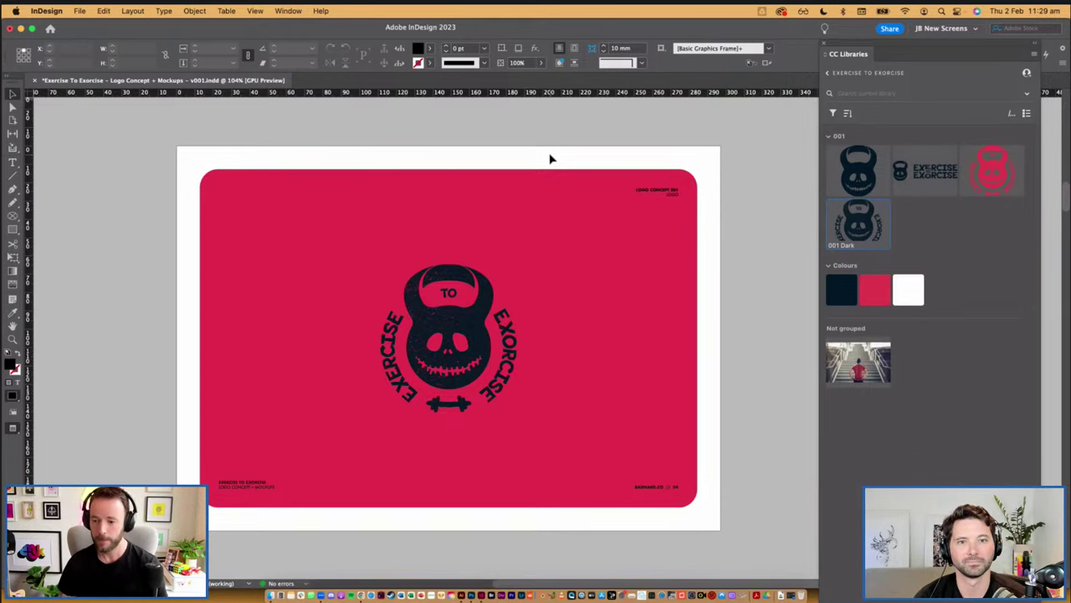
Open the linked Concretewall.psd image of the Concrete Wall Mockup page for editing in Photoshop
scroll(537, 165, down, 3)
scroll(580, 374, down, 10)
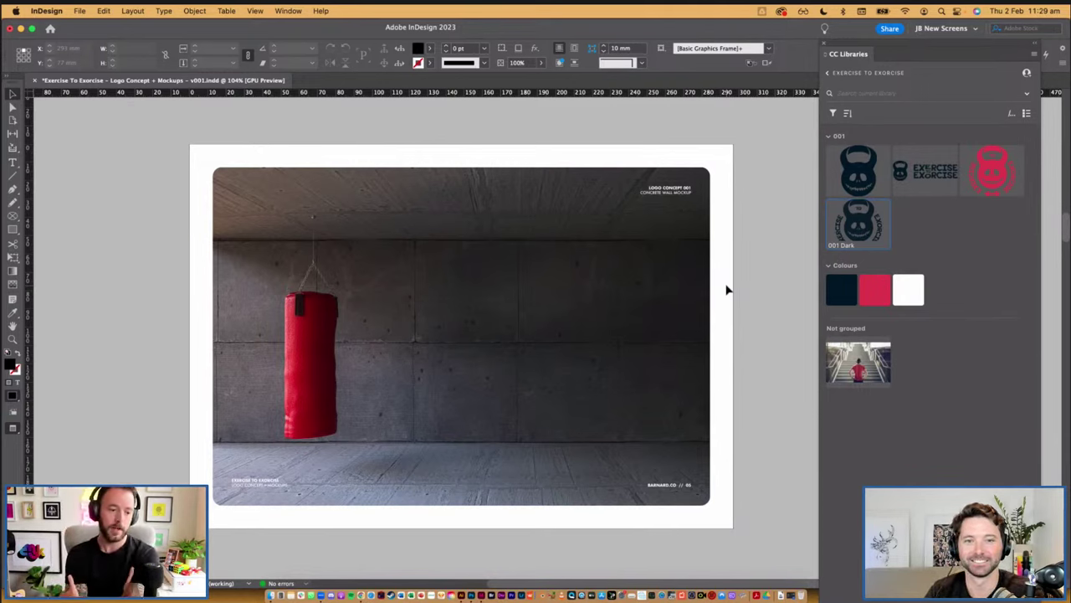
click(540, 291)
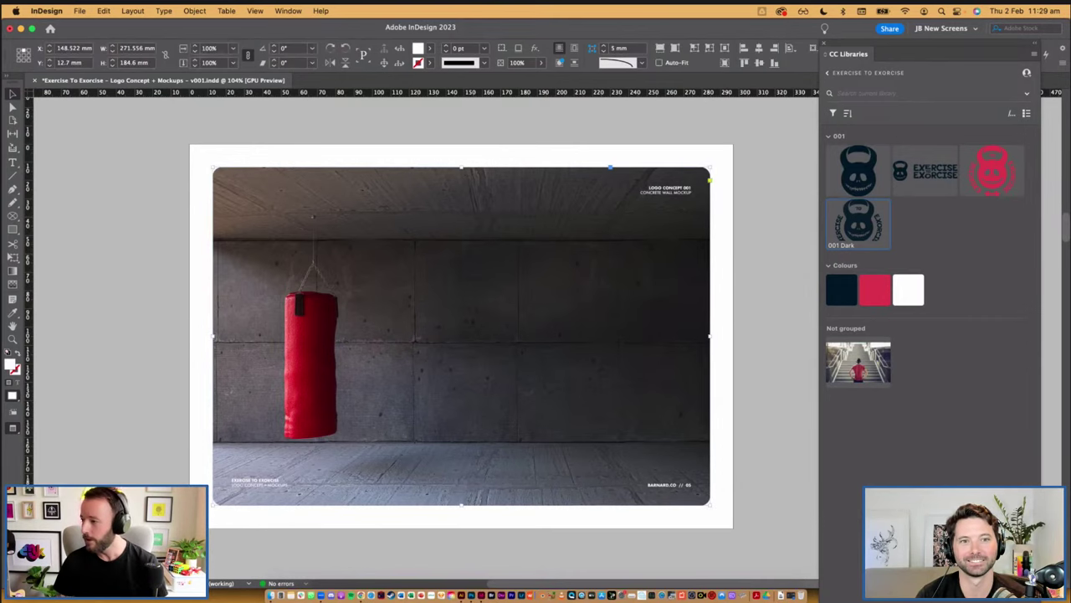
drag(1070, 314, 695, 123)
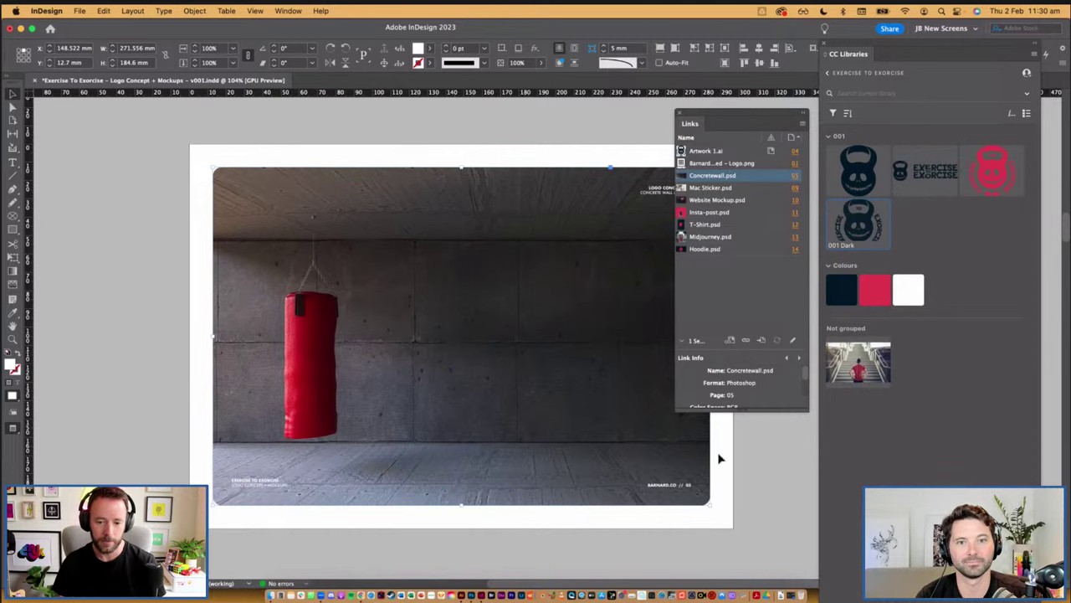
right_click(717, 177)
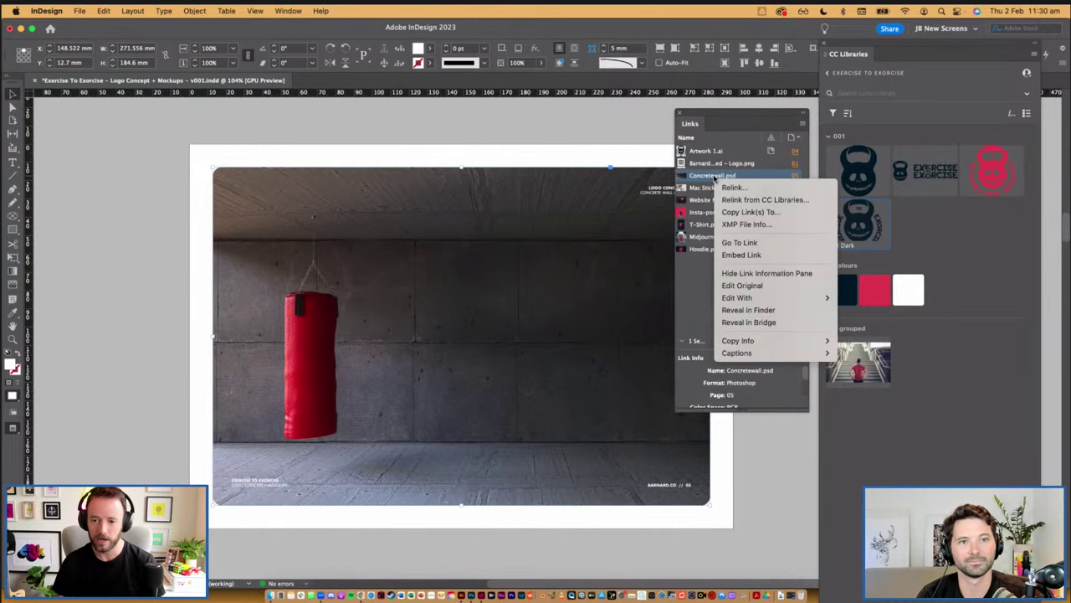
click(759, 286)
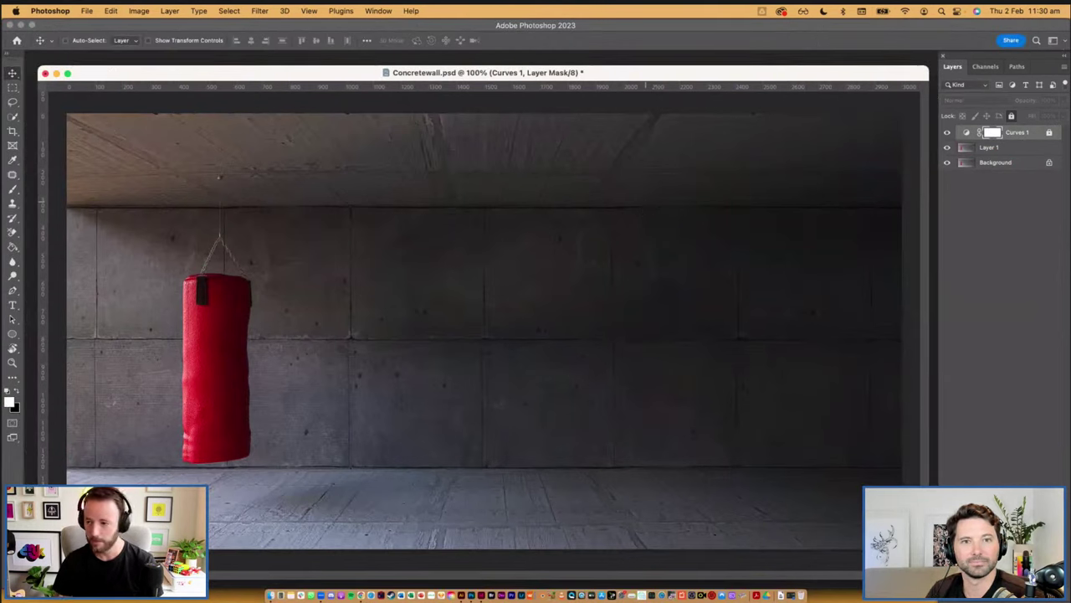
Place 001 Logo Mark from the library into the image, scaled down to fit the middle of the red punching bag
drag(691, 96, 713, 84)
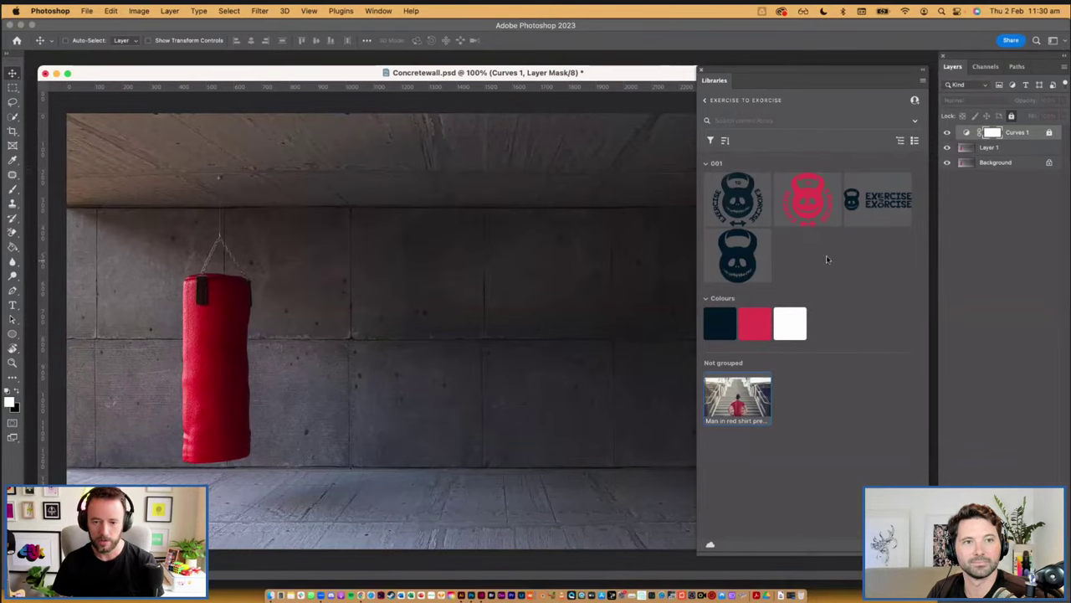
mouse_move(814, 193)
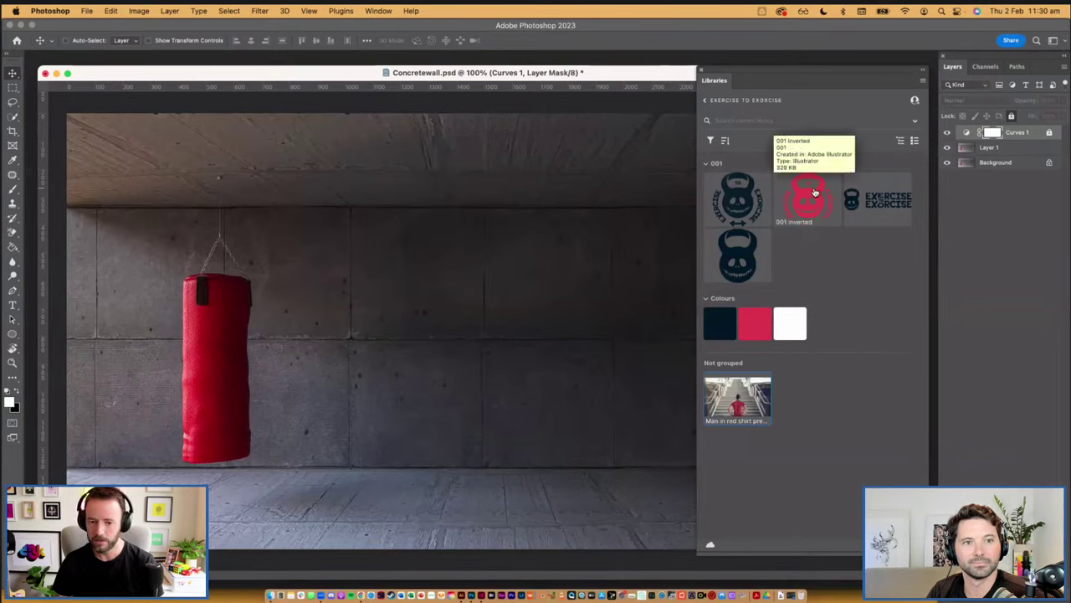
mouse_move(768, 252)
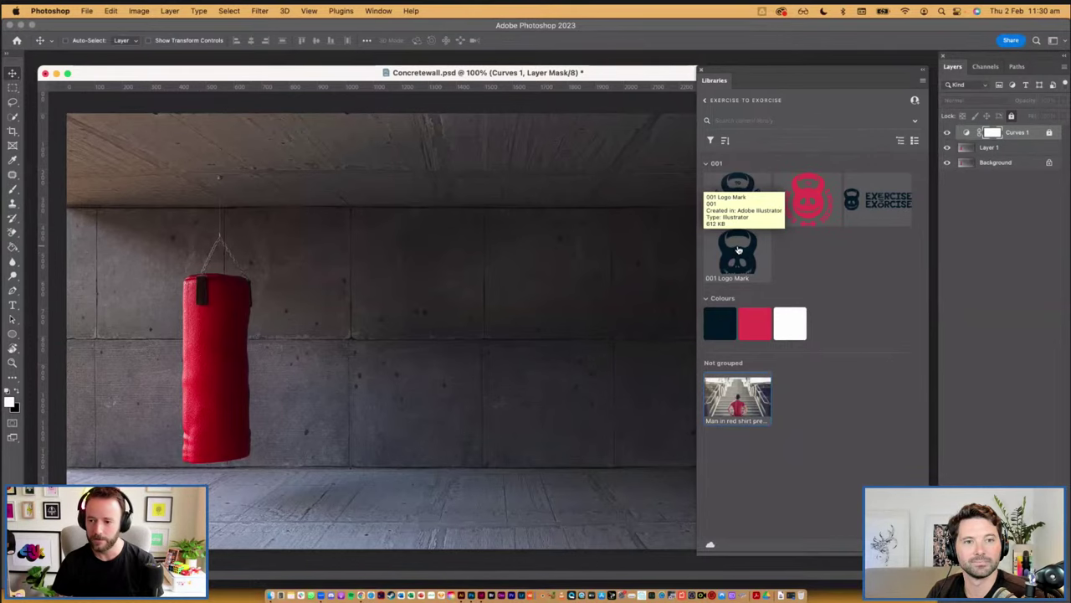
drag(738, 250, 202, 350)
drag(499, 261, 489, 261)
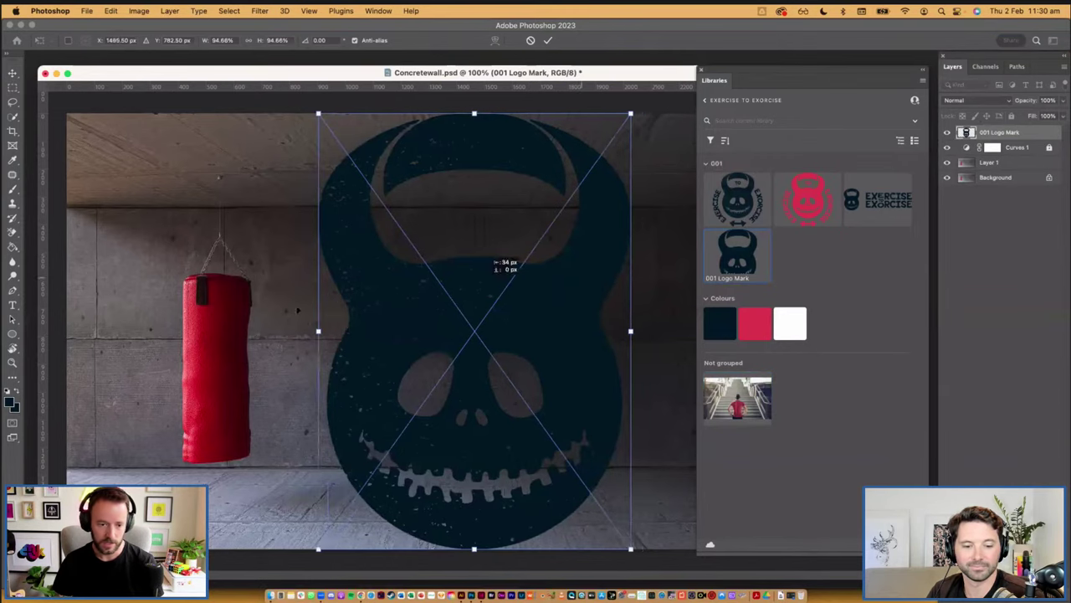
drag(298, 309, 271, 314)
drag(330, 149, 232, 360)
key(Return)
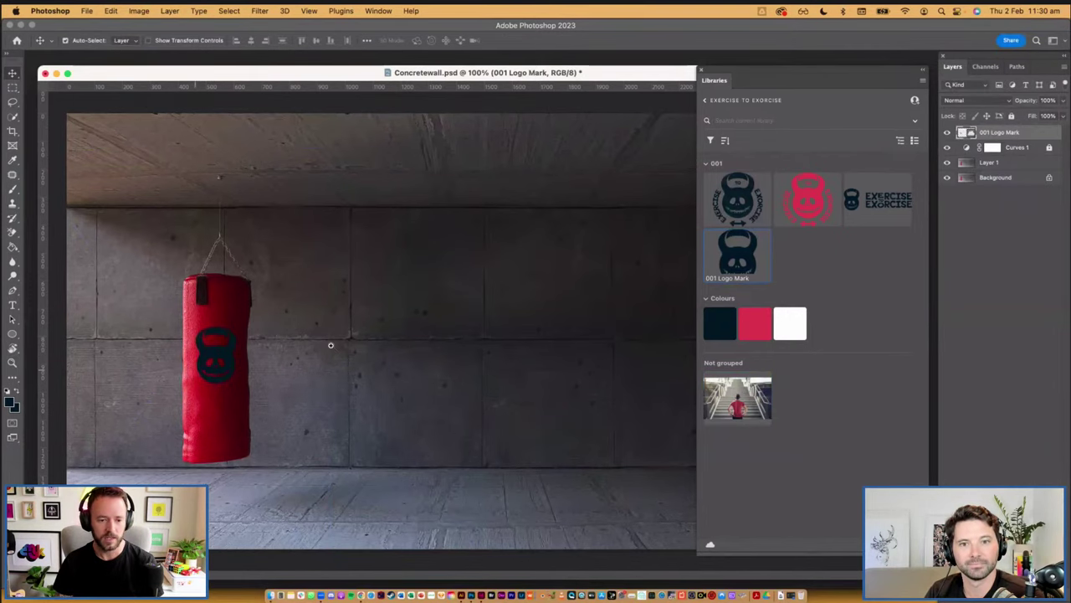
key(super+plus)
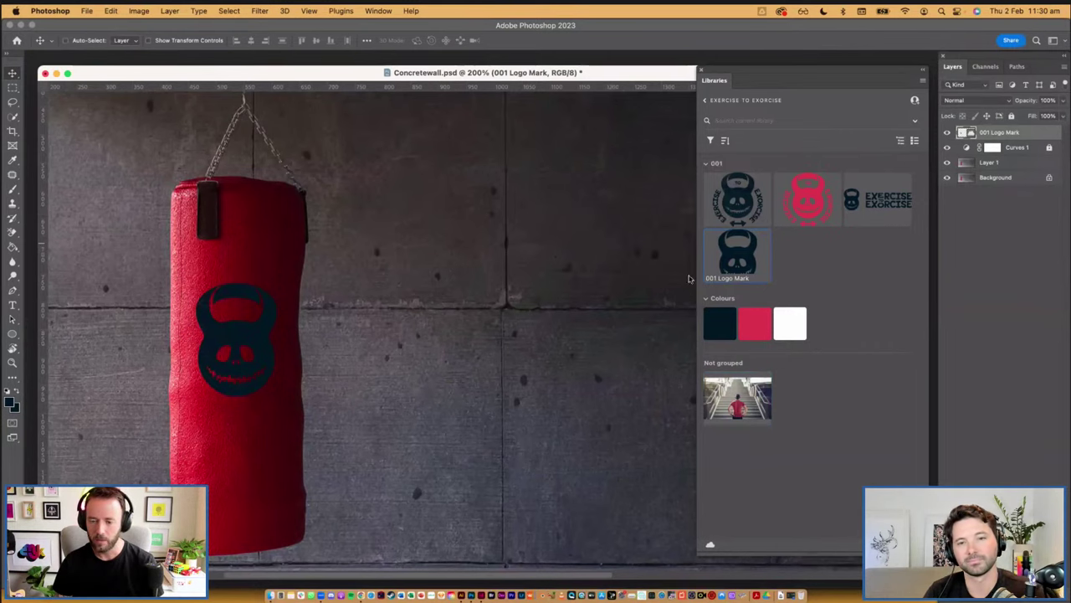
Switch to Illustrator and add the red kettle bell mark without its lettering, from the white artboard, to the library
key(super+Tab)
click(496, 304)
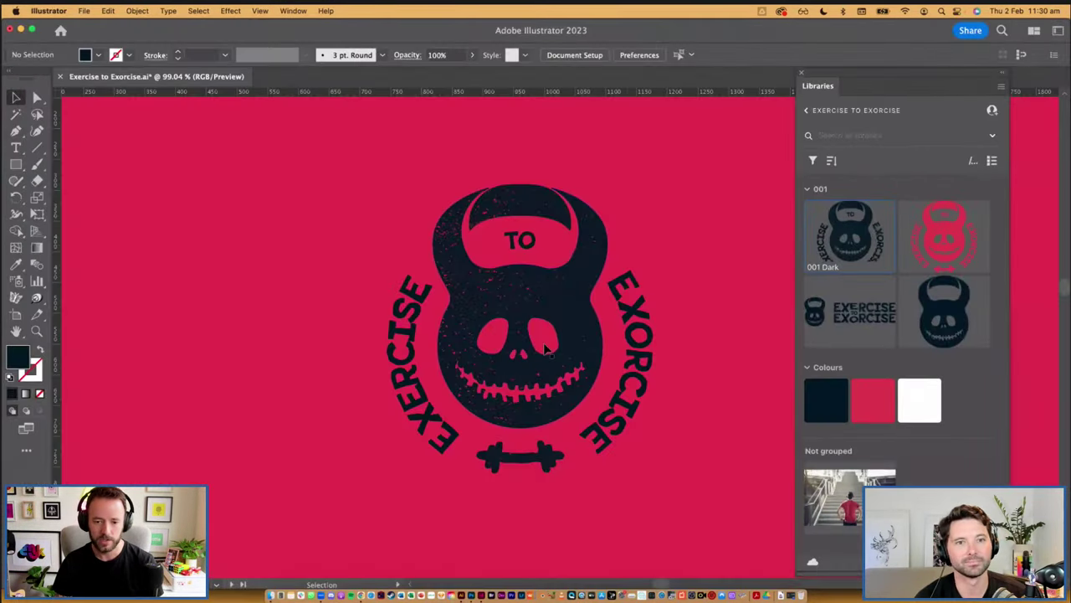
key(super+minus)
scroll(533, 360, down, 3)
drag(411, 447, 521, 257)
click(335, 387)
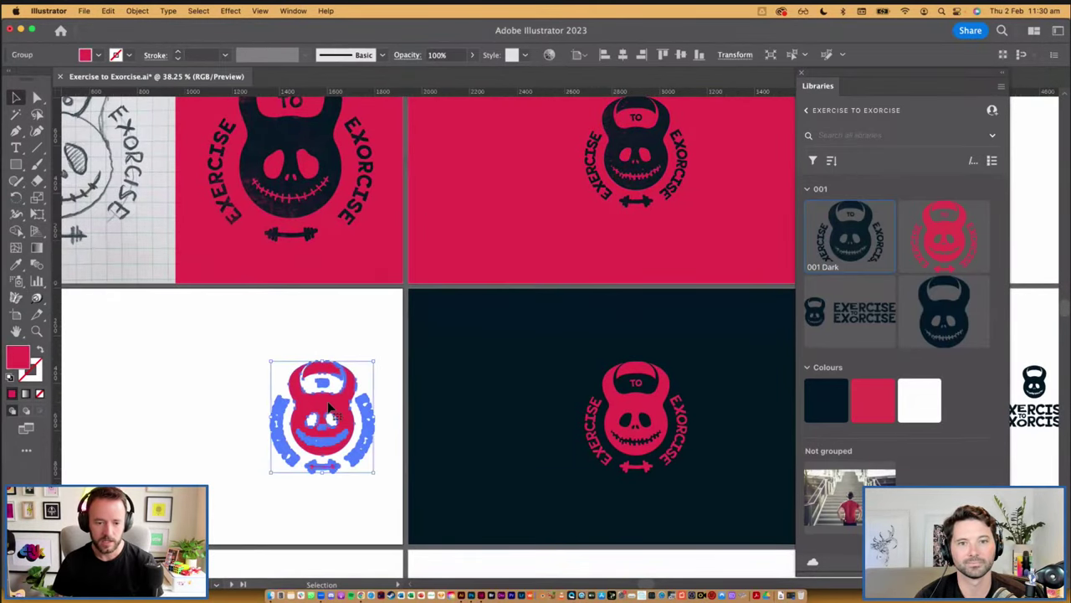
click(356, 341)
drag(234, 360, 541, 502)
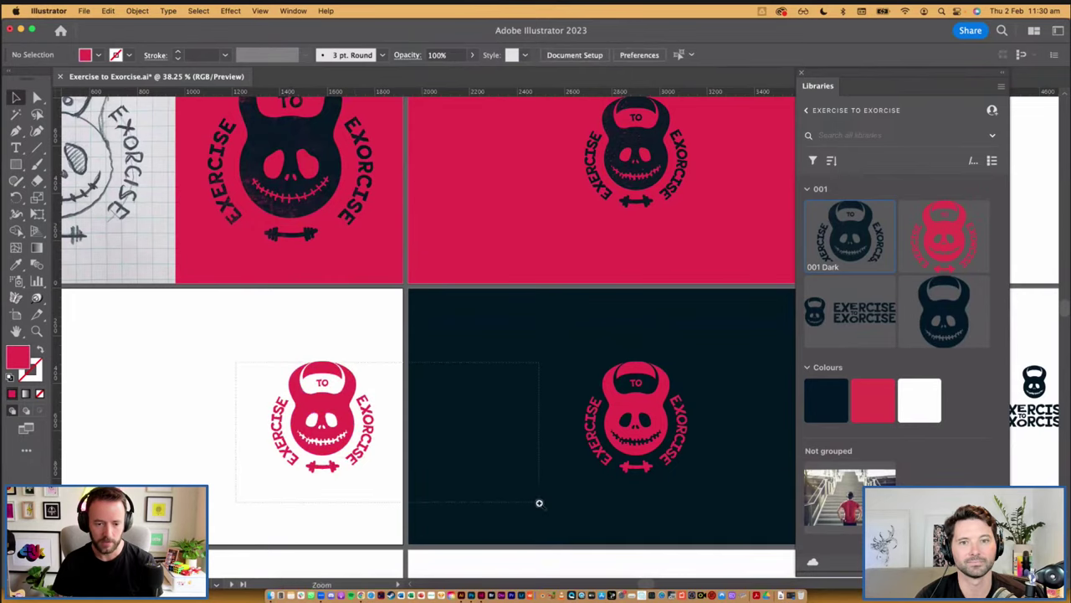
drag(413, 227, 472, 310)
click(453, 311)
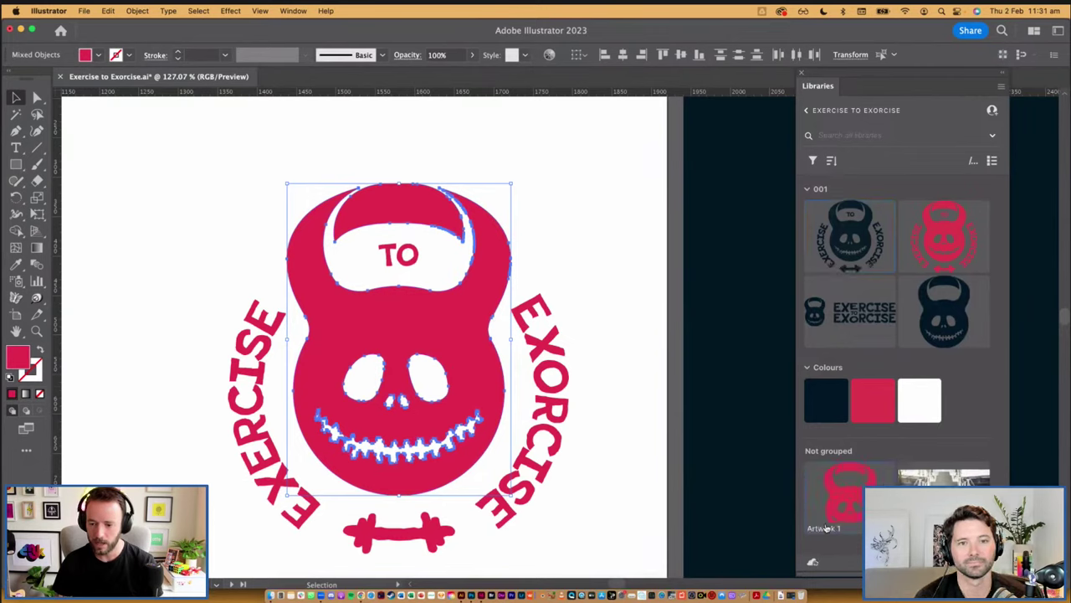
Rename the new library graphic as 001 Logo Mark Inverted and move it into the 001 group
double_click(816, 529)
text(Lo)
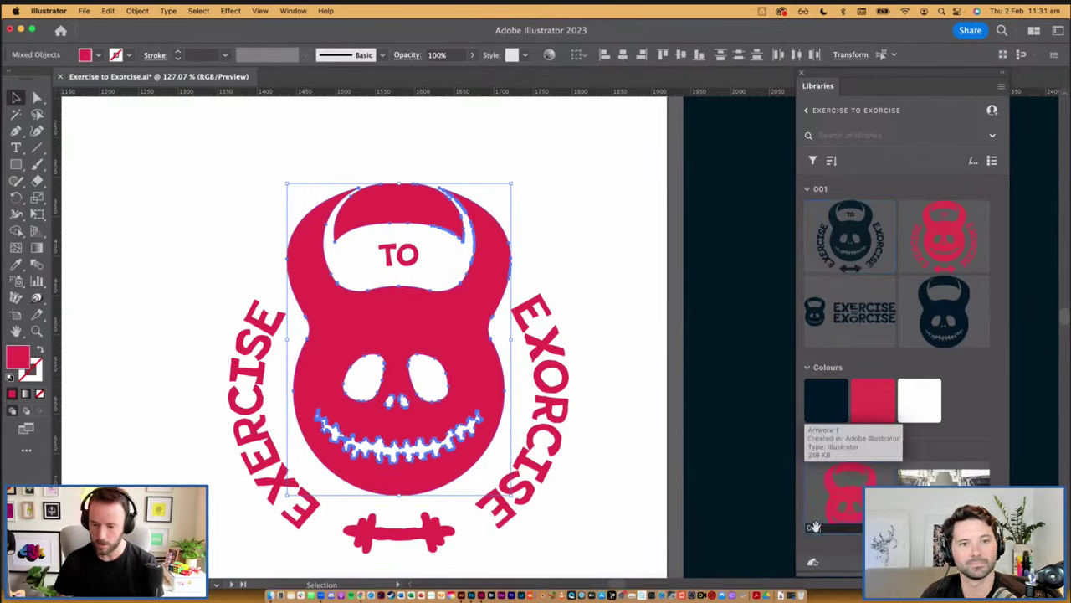
text(go Mark)
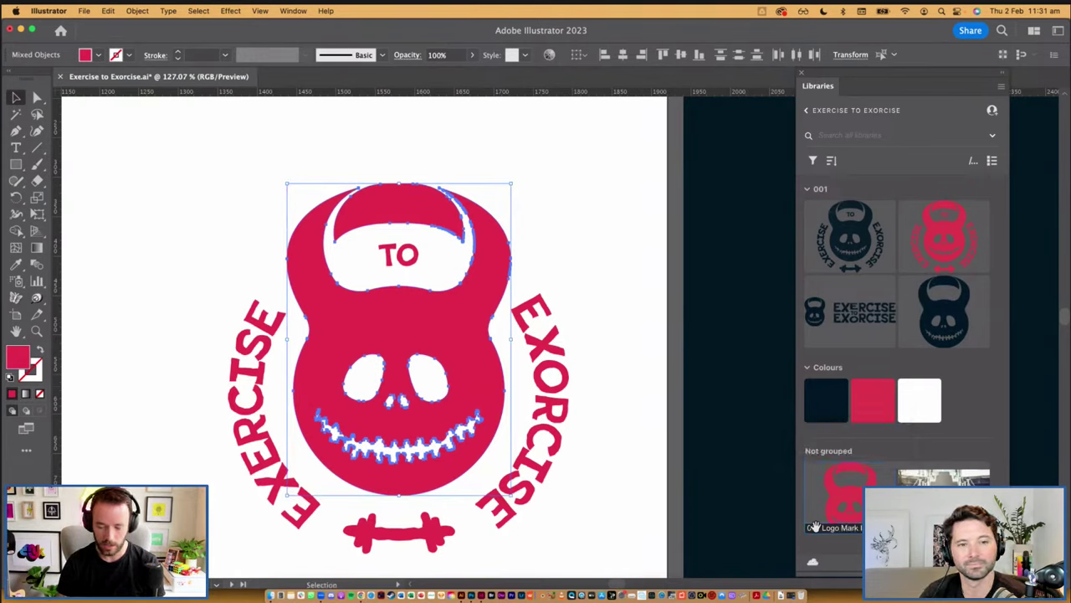
key(Return)
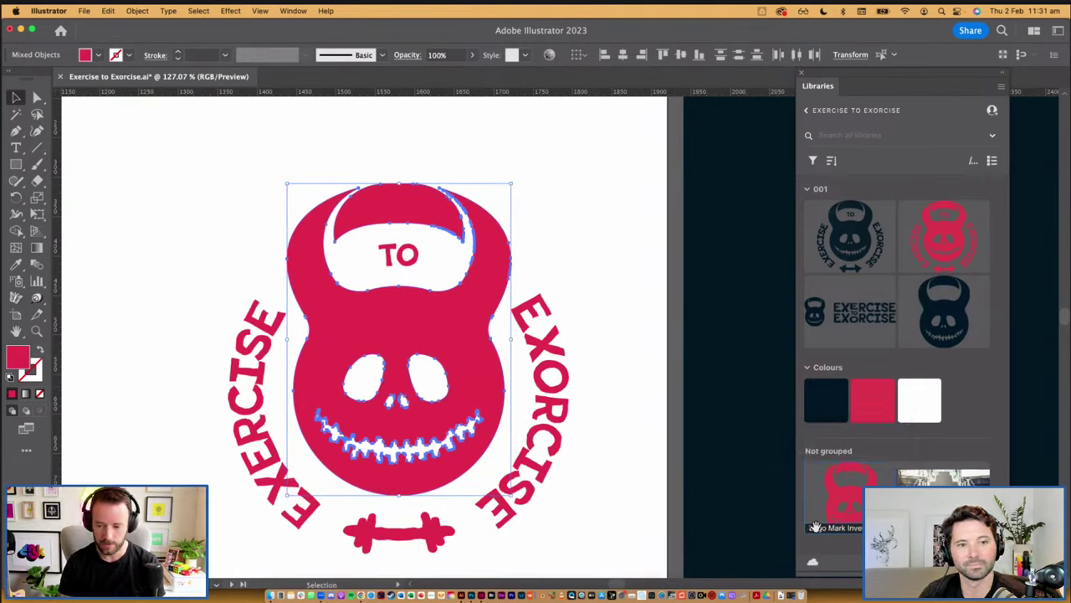
drag(819, 504, 929, 342)
Switch to Photoshop and relink the 001 Logo Mark layer to the 001 Logo Mark Inverted library graphic
key(super+Tab)
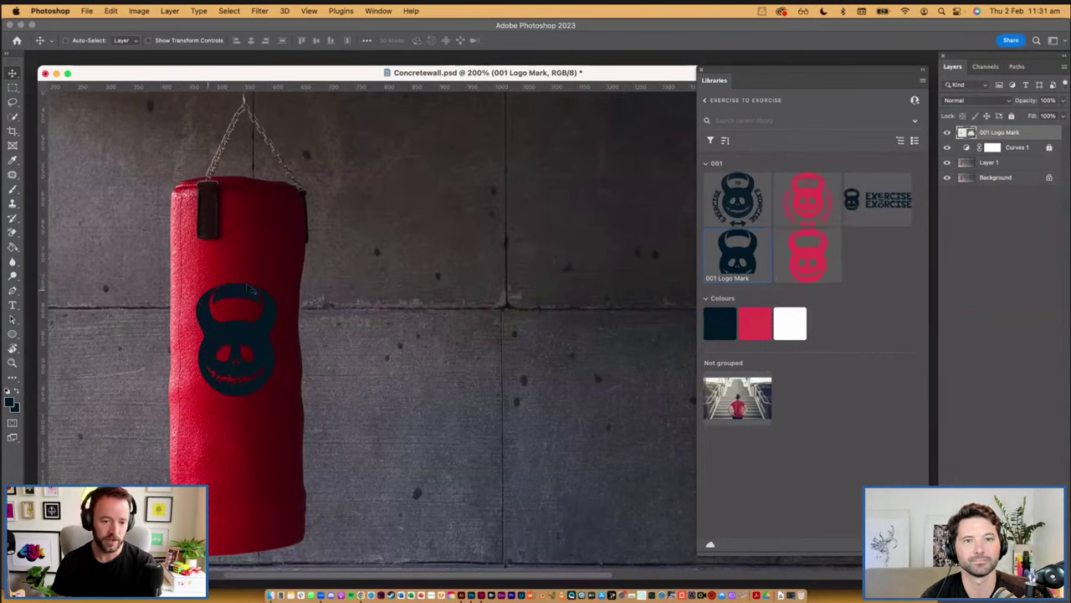
right_click(988, 136)
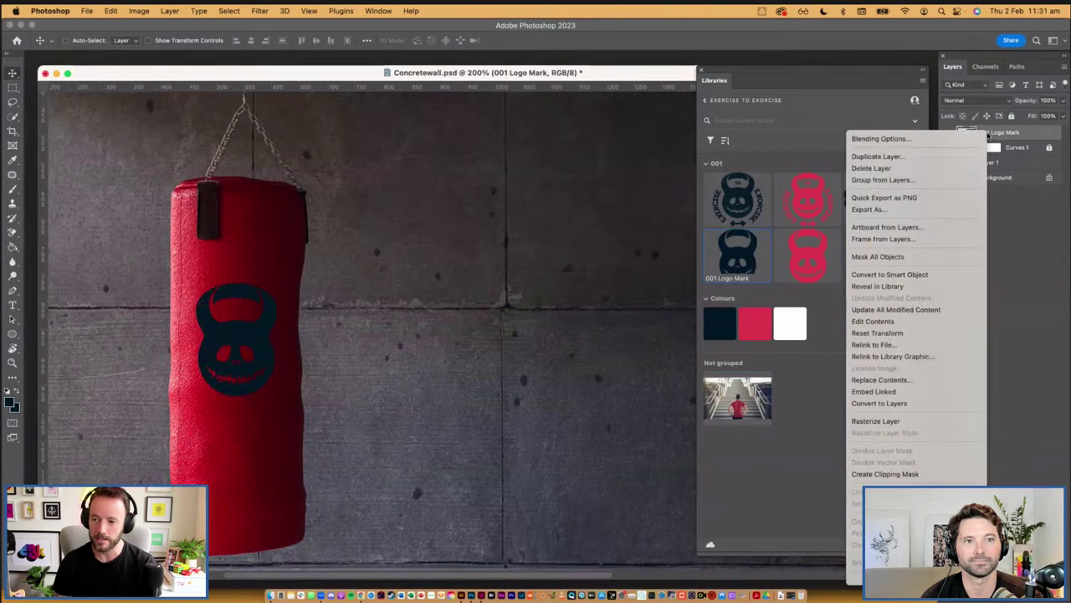
click(933, 358)
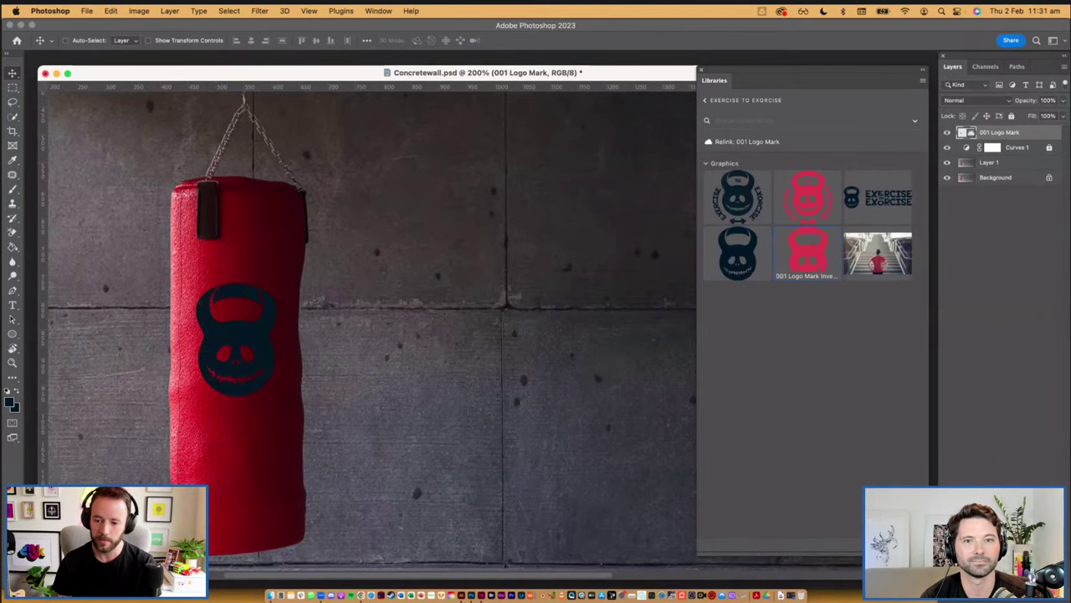
click(808, 251)
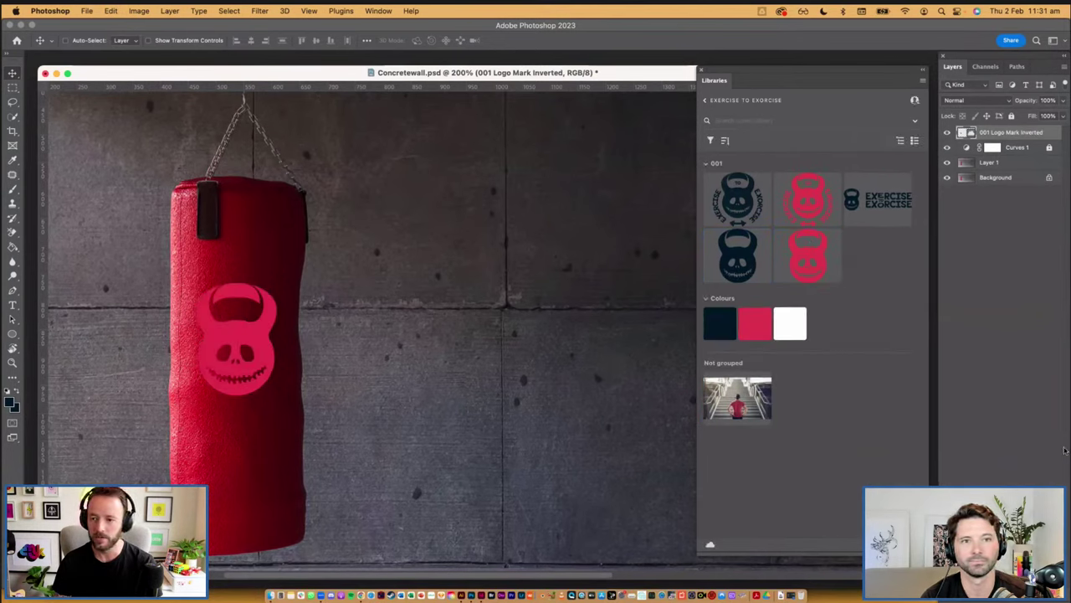
Add a white Color Overlay in Normal mode at 100% opacity to the 001 Logo Mark Inverted layer
click(981, 598)
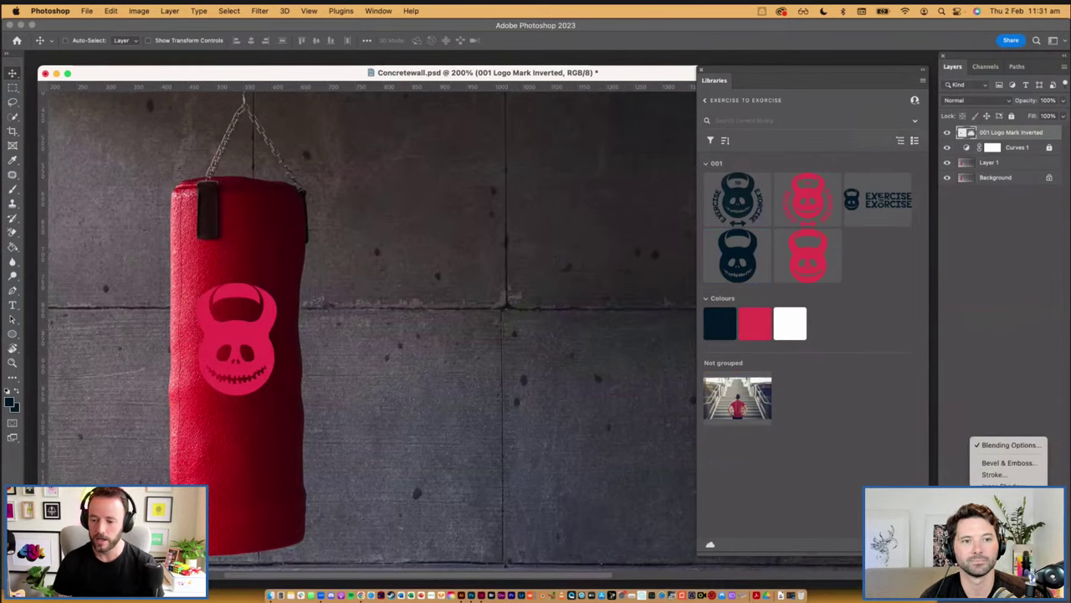
click(1008, 520)
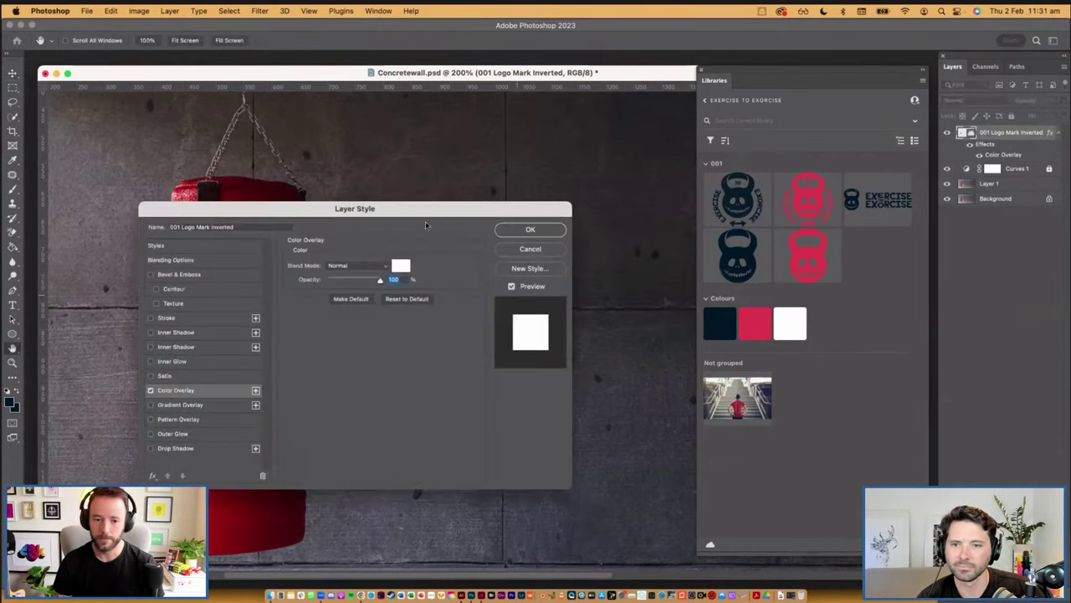
drag(428, 213, 706, 154)
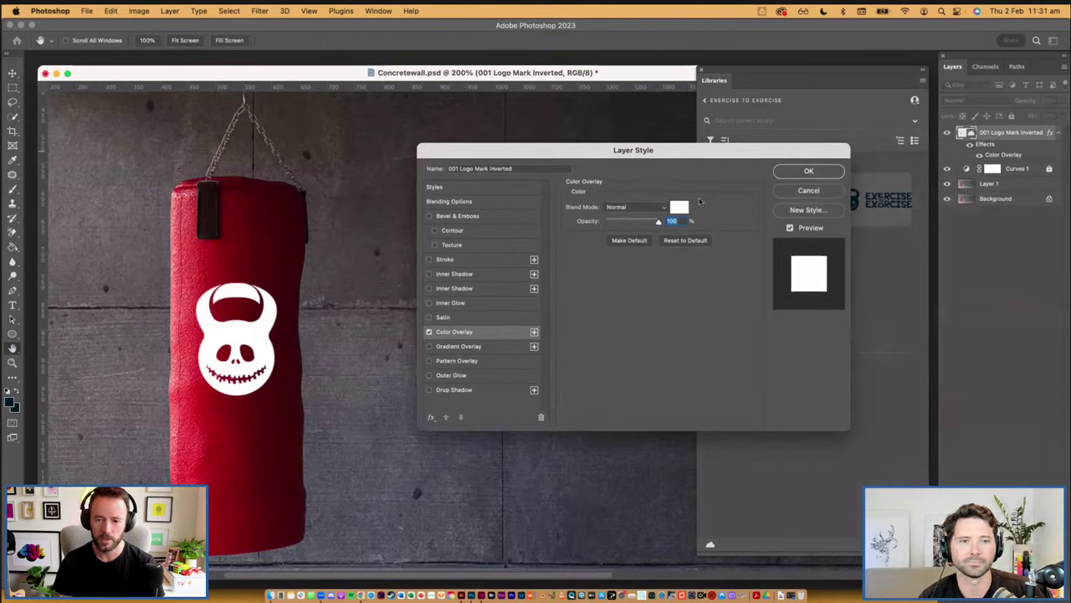
click(678, 208)
key(Return)
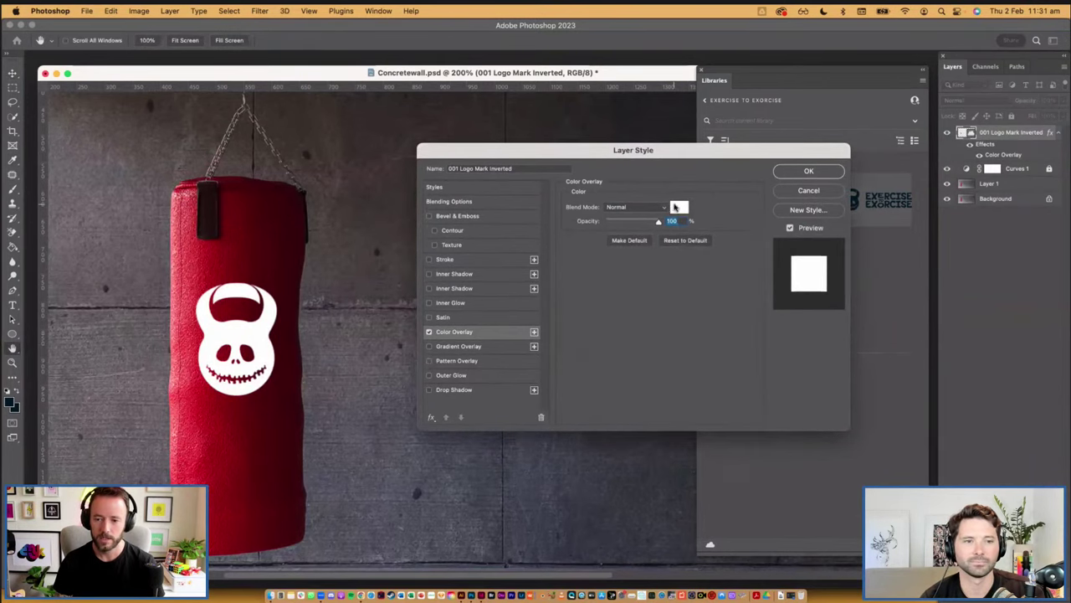
key(Return)
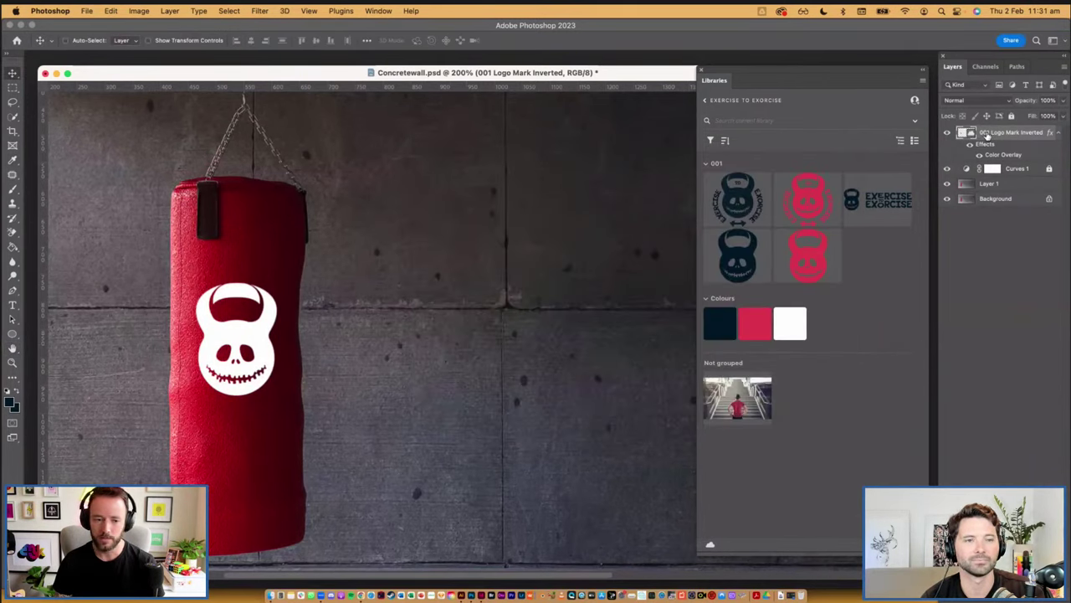
Convert the 001 Logo Mark Inverted layer to a smart object and set its blend mode to Soft Light
right_click(985, 134)
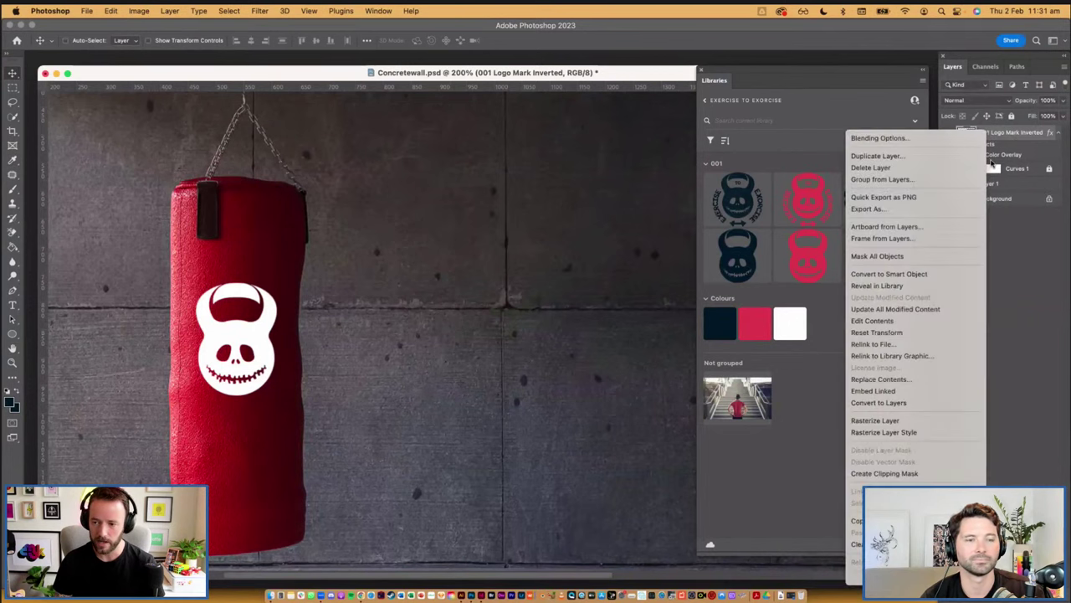
click(946, 277)
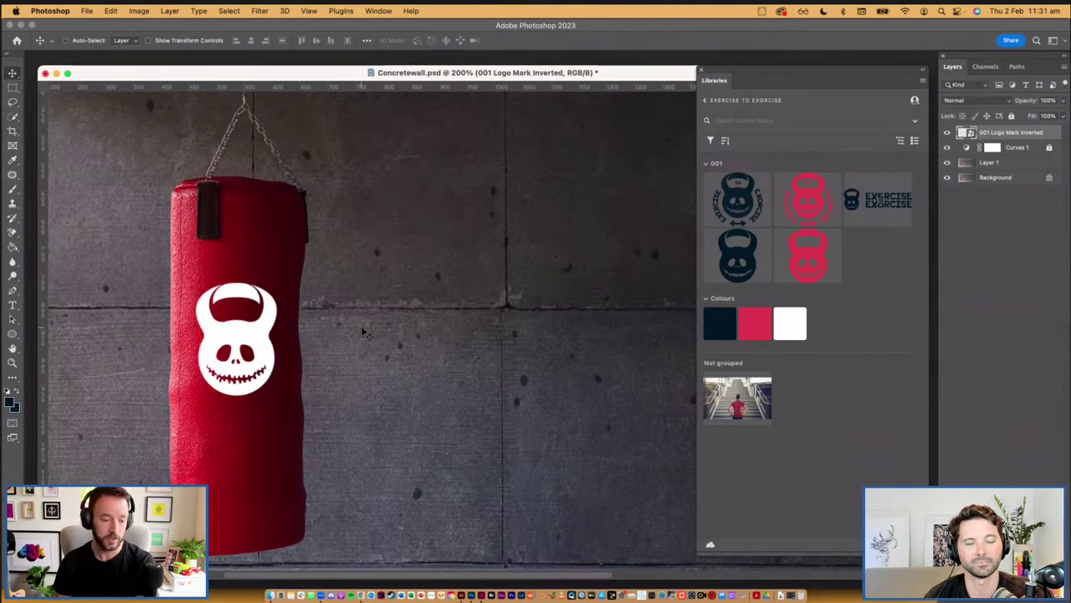
click(983, 102)
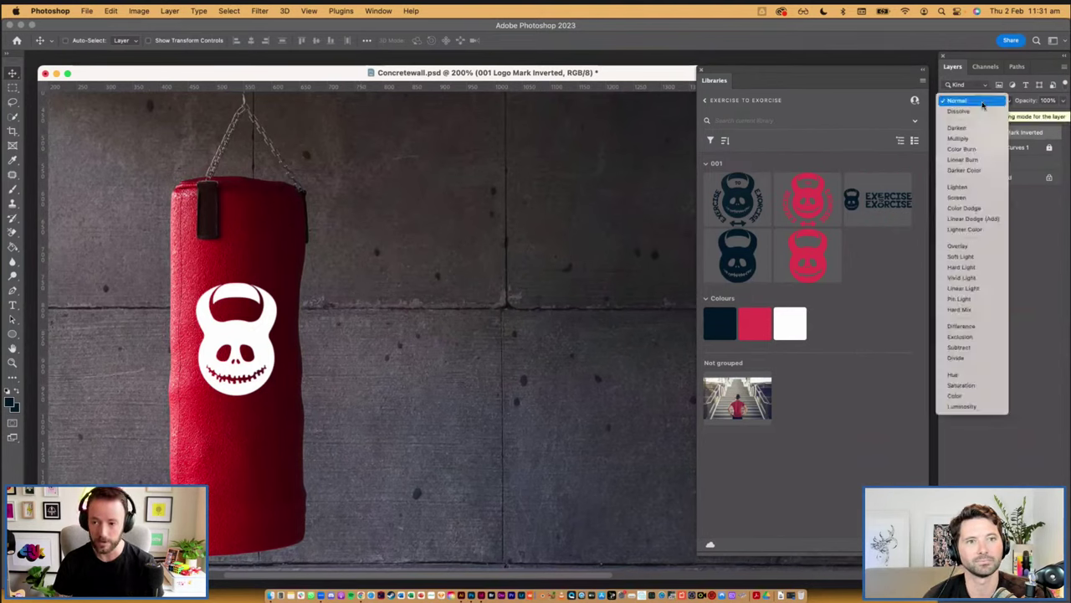
click(969, 258)
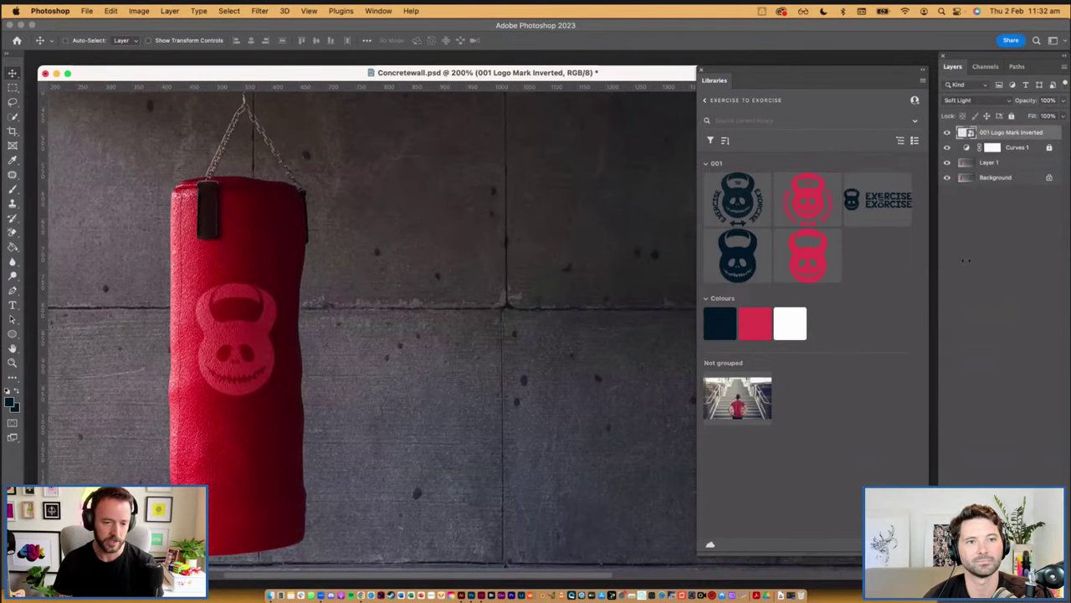
Inspect the logo mark on the bag's leather texture and duplicate its layer, keeping only one extra copy
drag(79, 256, 397, 452)
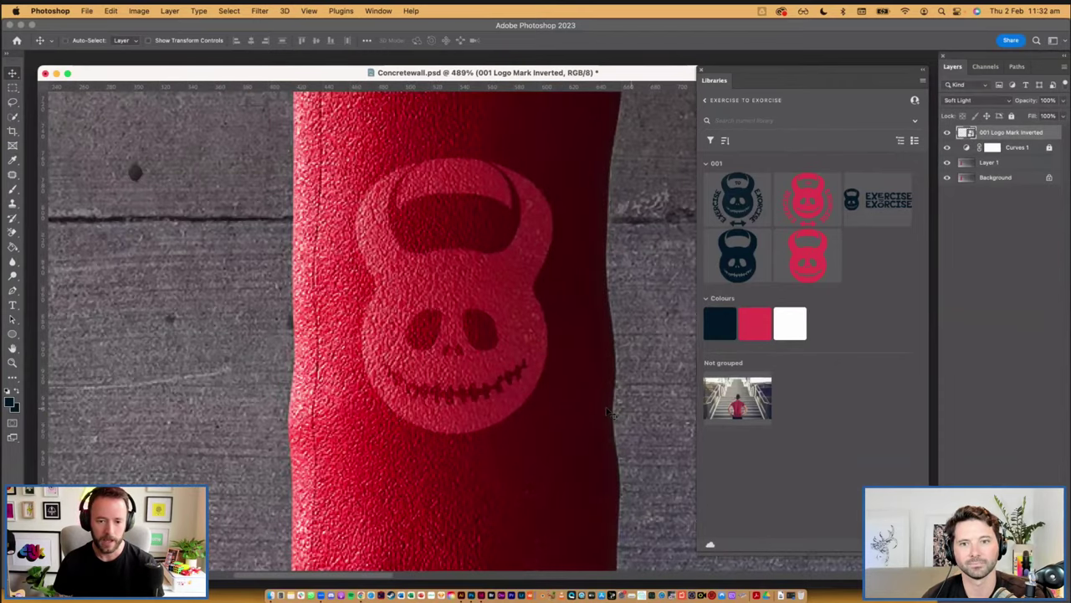
scroll(606, 407, up, 5)
scroll(606, 408, down, 10)
scroll(321, 364, down, 2)
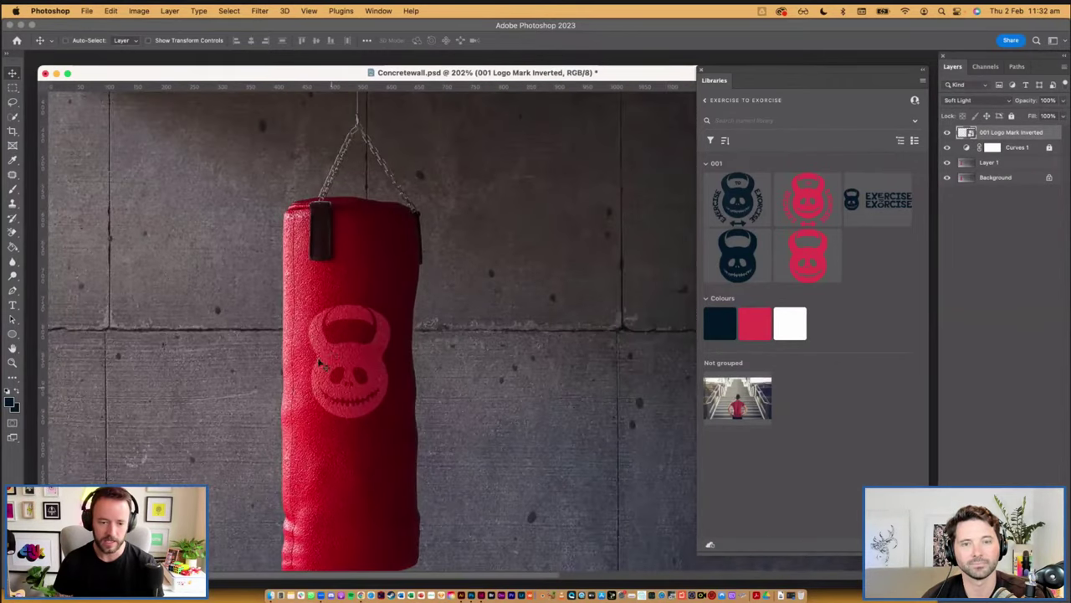
scroll(359, 313, right, 3)
scroll(359, 313, down, 2)
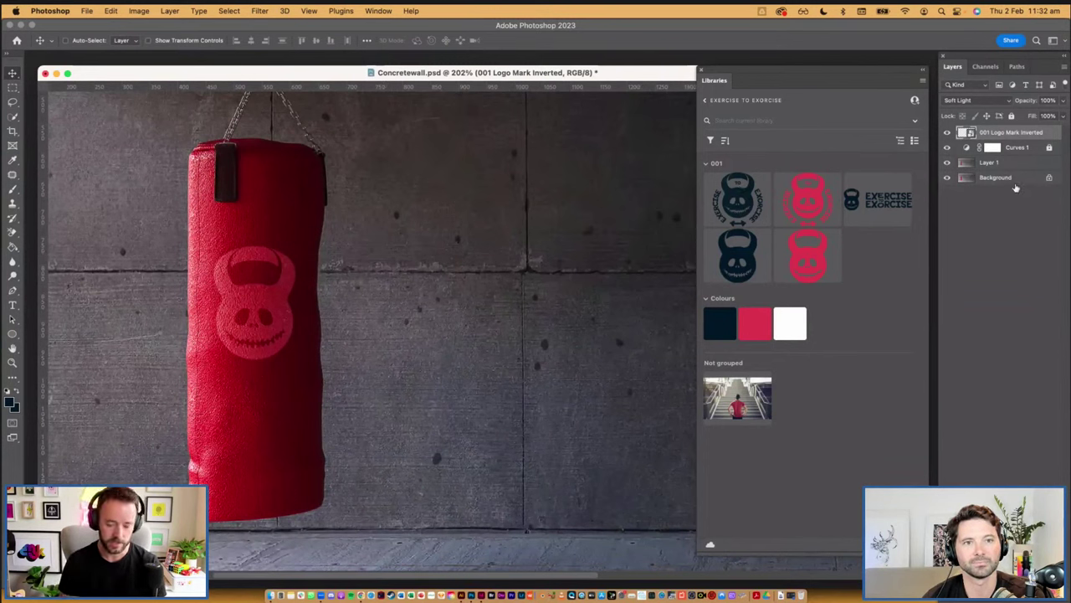
key(super+j)
key(super+j)
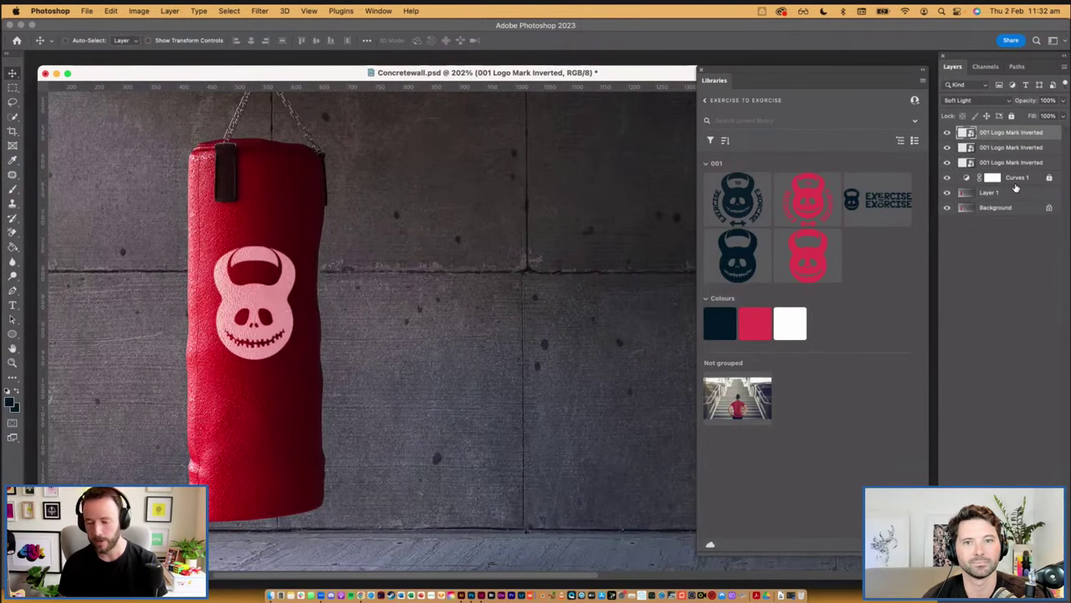
key(super+z)
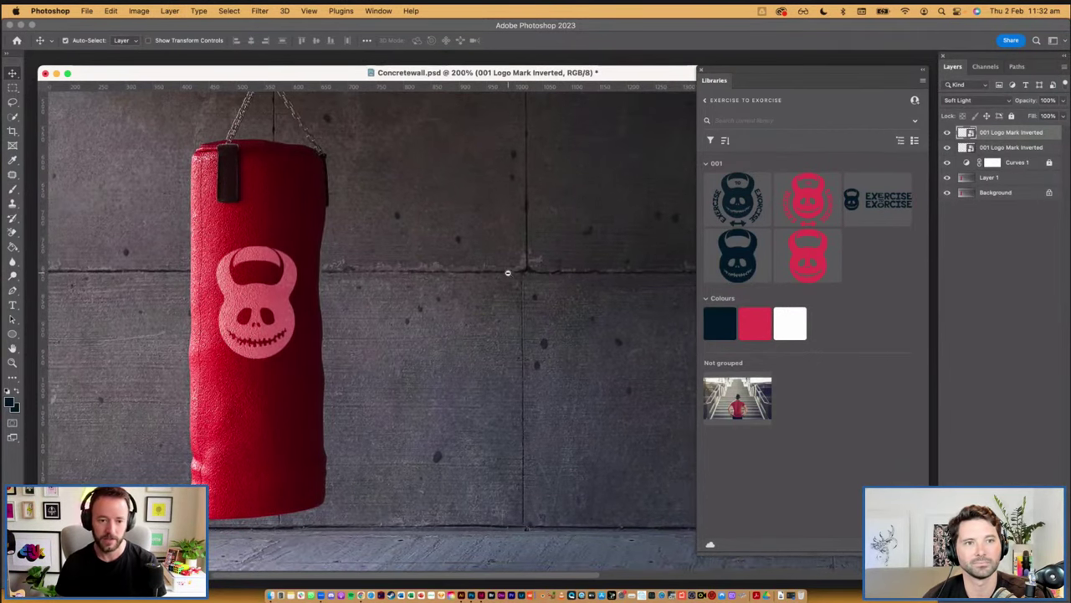
Scale both 001 Logo Mark Inverted layers down slightly together on the punching bag
key(super+minus)
key(super+minus)
key(super+t)
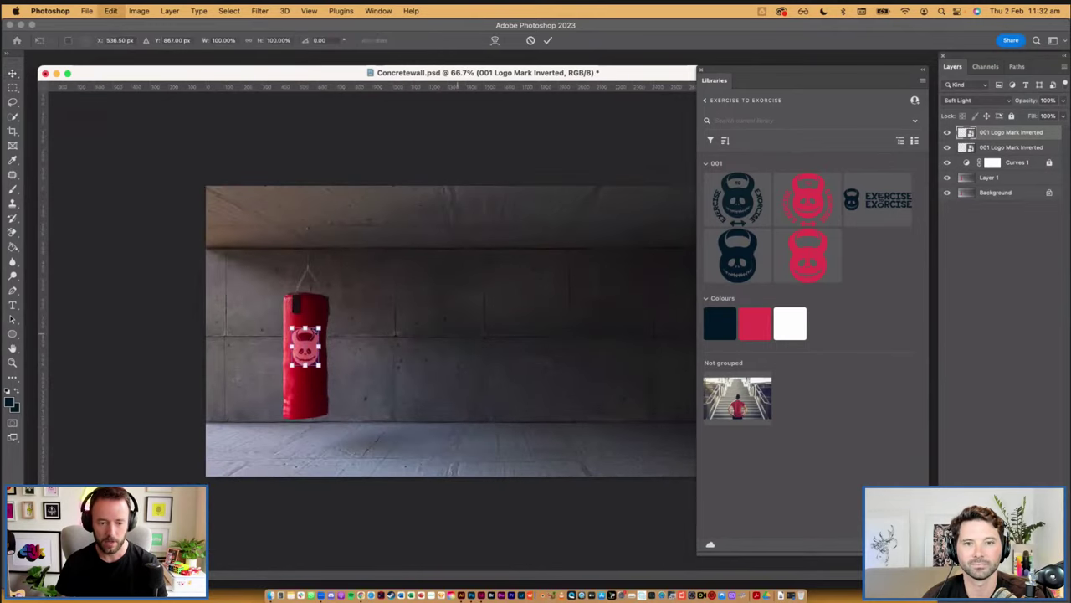
key(Escape)
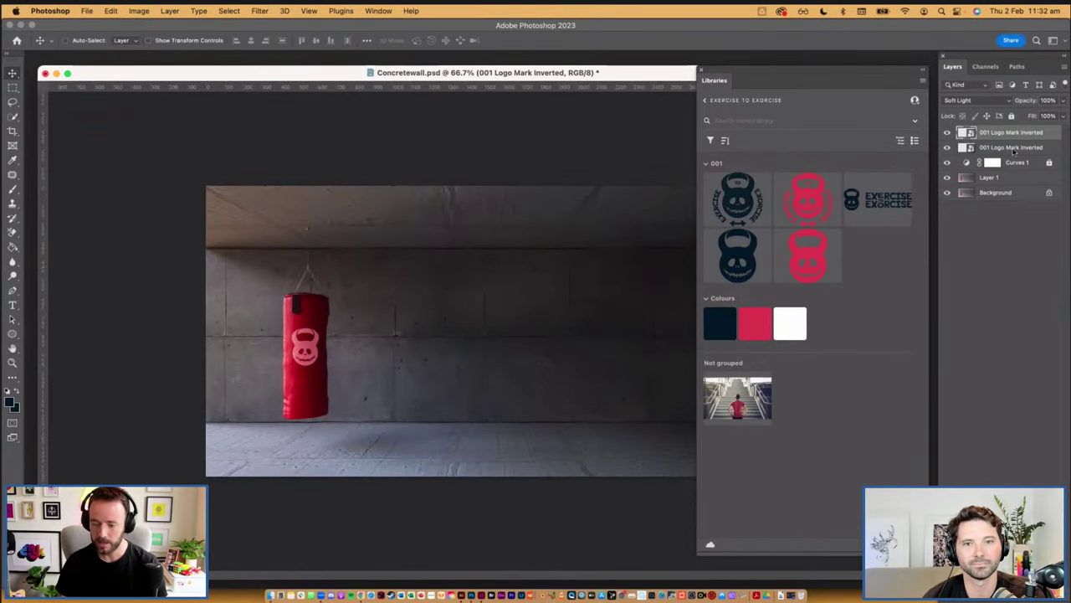
shift+click(1014, 149)
key(super+t)
key(super+plus)
key(super+plus)
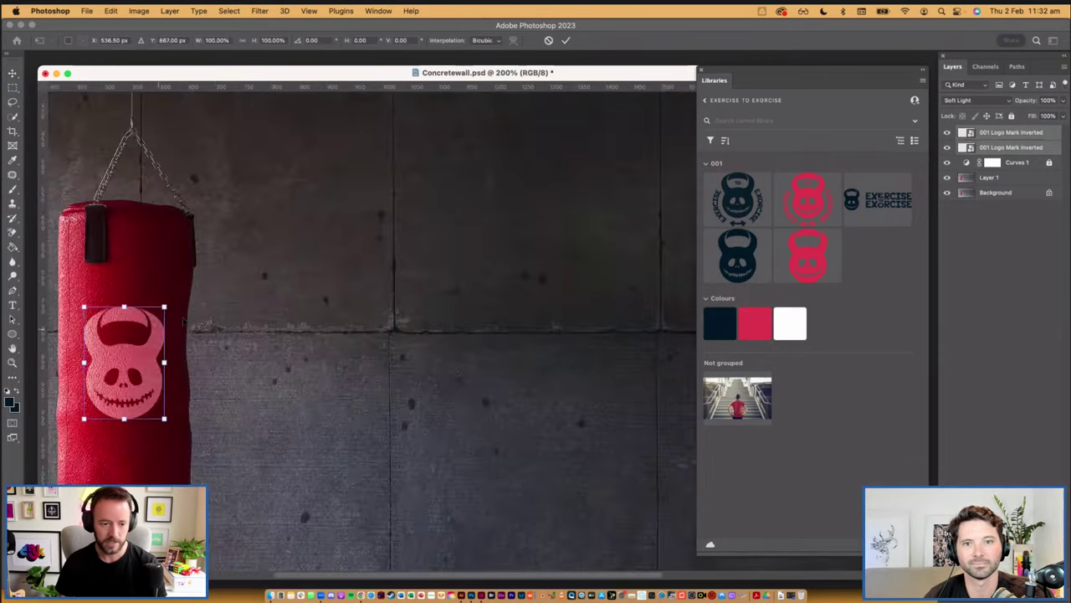
drag(165, 304, 160, 315)
key(Return)
key(super+minus)
key(super+minus)
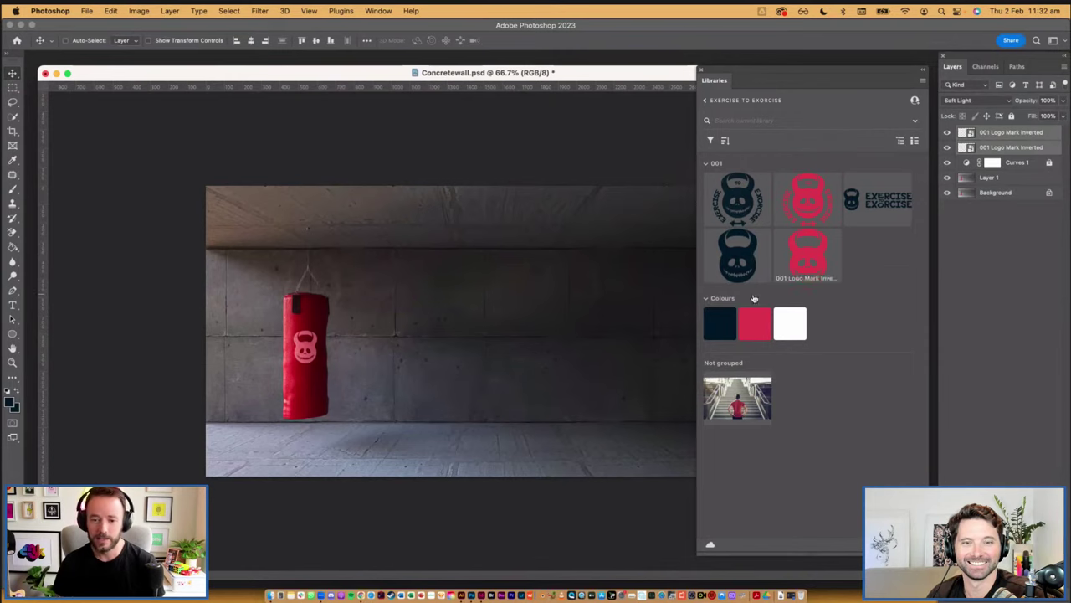
Place the 001 Inverted badge from the library above the Curves 1 layer, scaled down to fit the concrete wall
drag(808, 201, 986, 173)
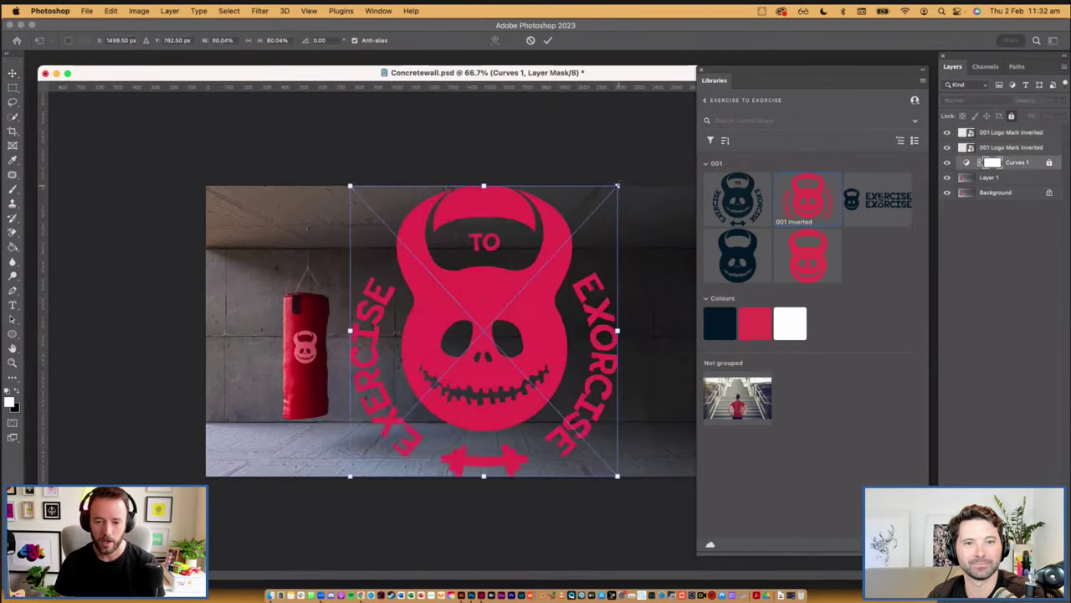
drag(617, 187, 543, 267)
key(Return)
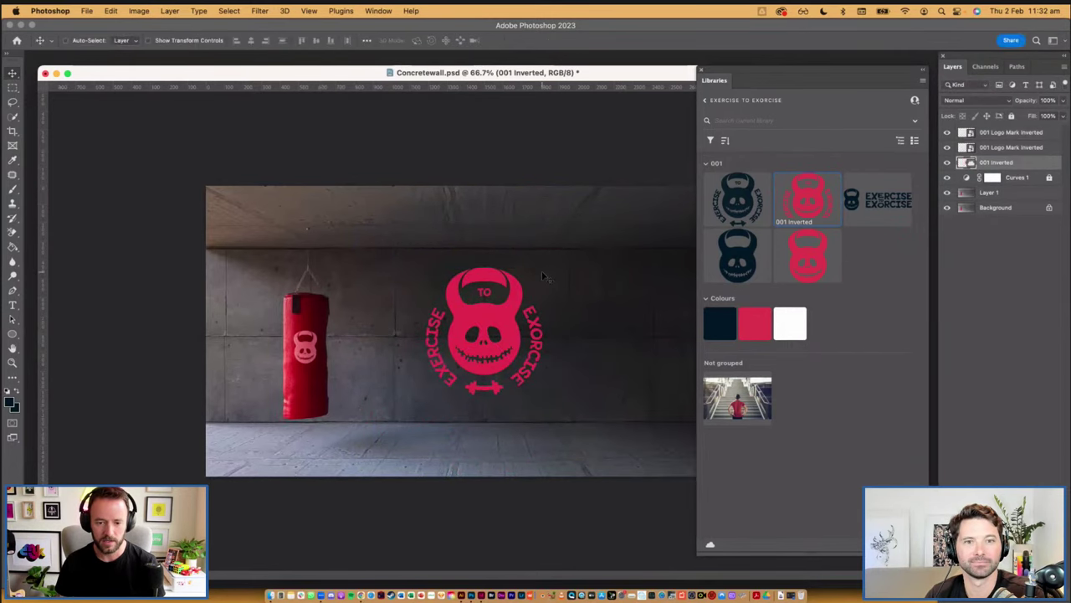
Check the concrete wall page in InDesign, and back in Photoshop shift the wall badge closer to the punching bag
key(super+Tab)
key(super+Tab)
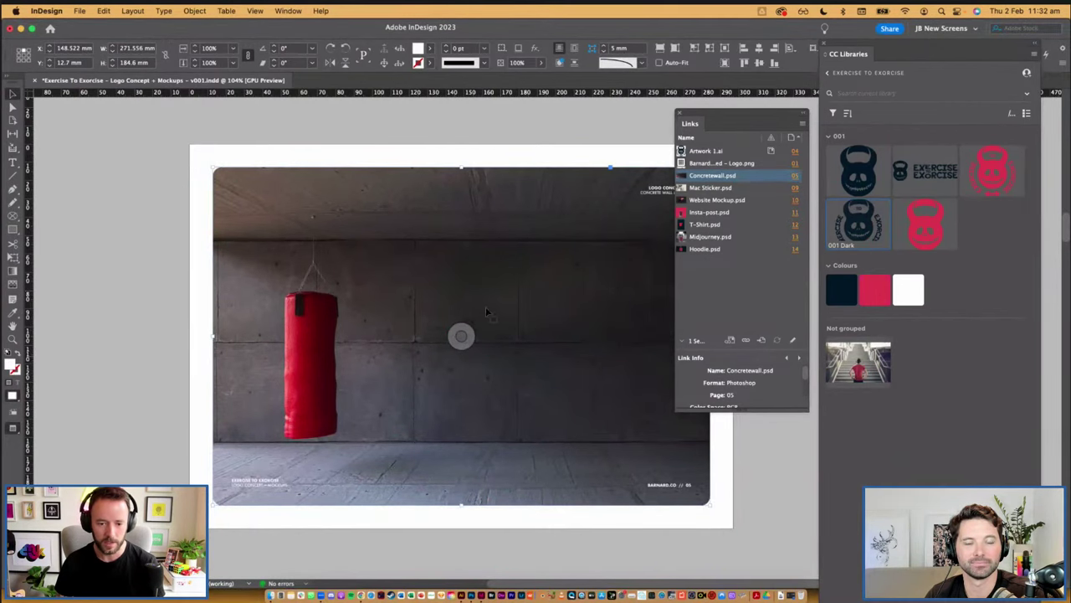
key(super+Tab)
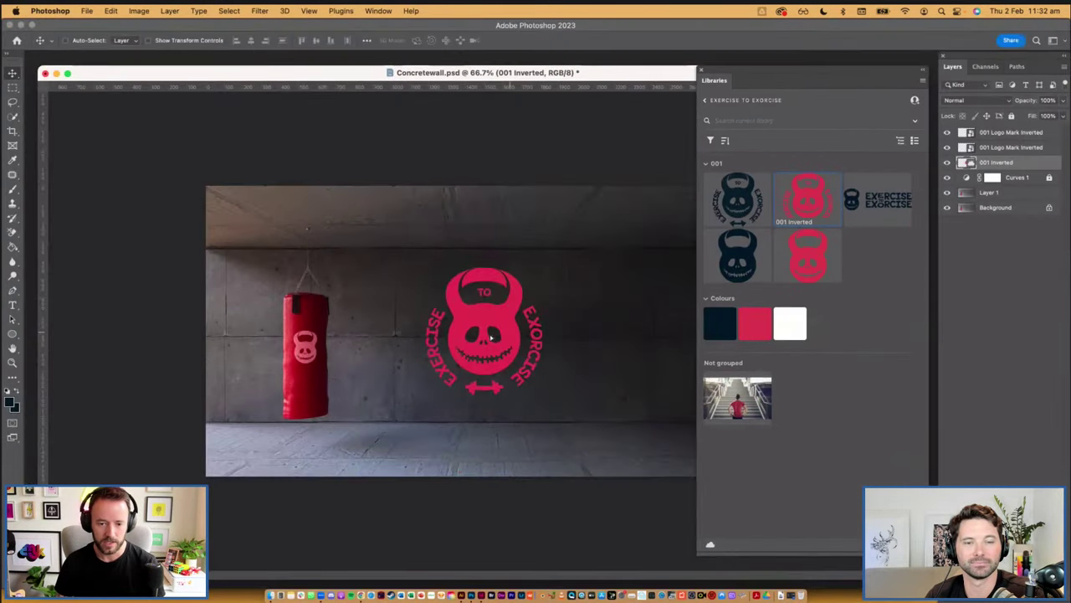
drag(491, 336, 465, 337)
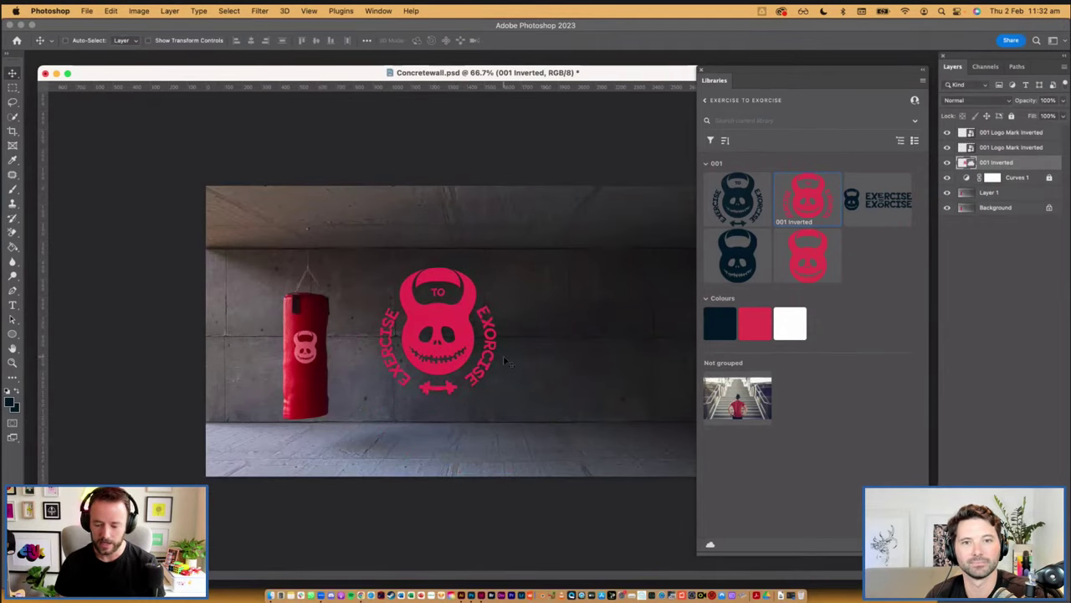
Set the 001 Inverted badge layer's blend mode to Overlay and try a duplicate of the layer on top
key(super+1)
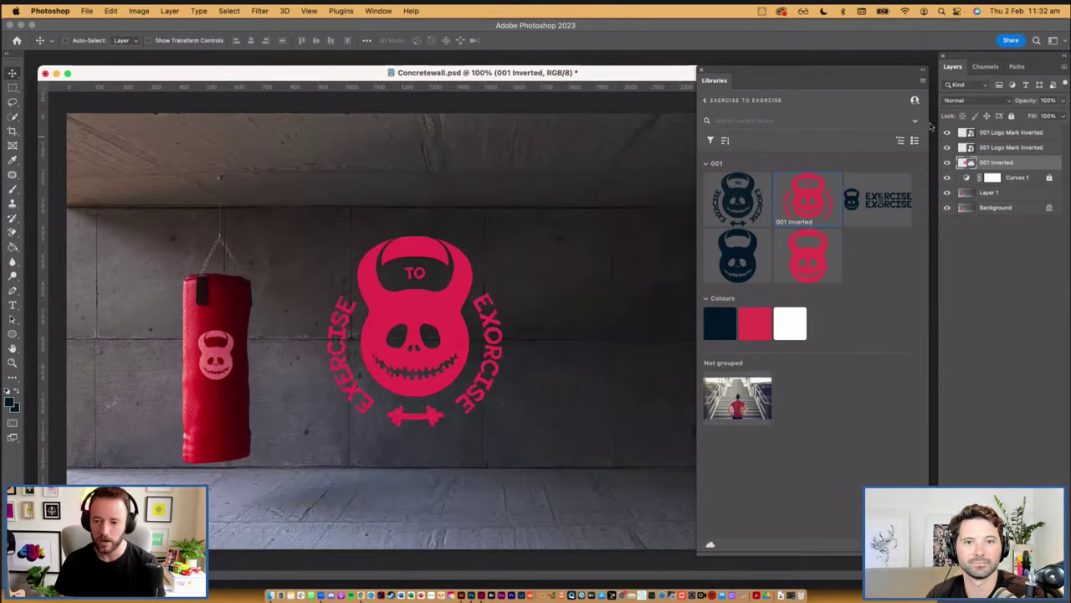
click(965, 102)
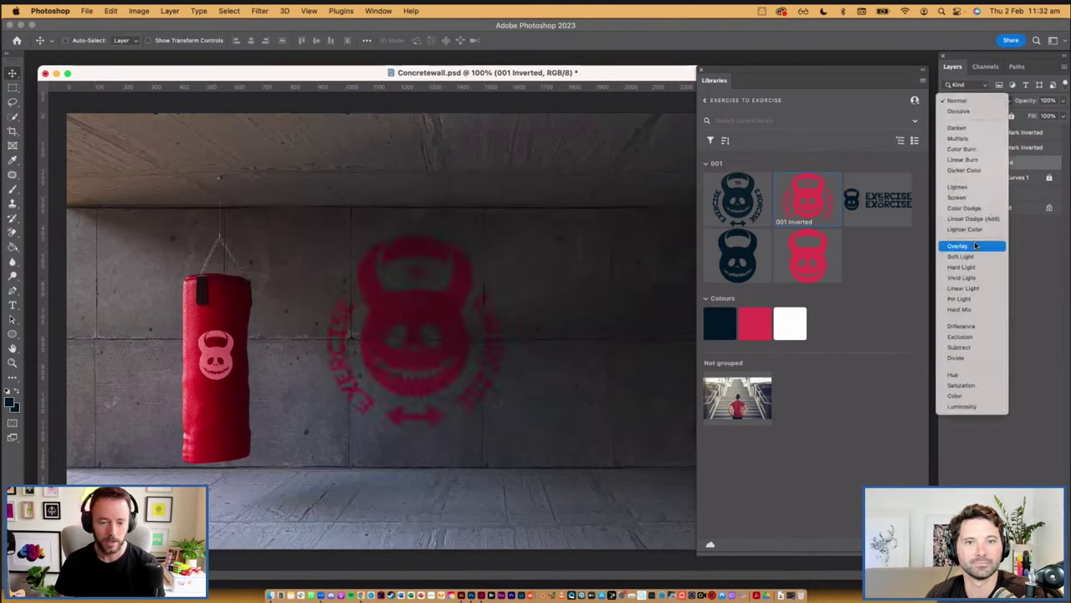
click(975, 245)
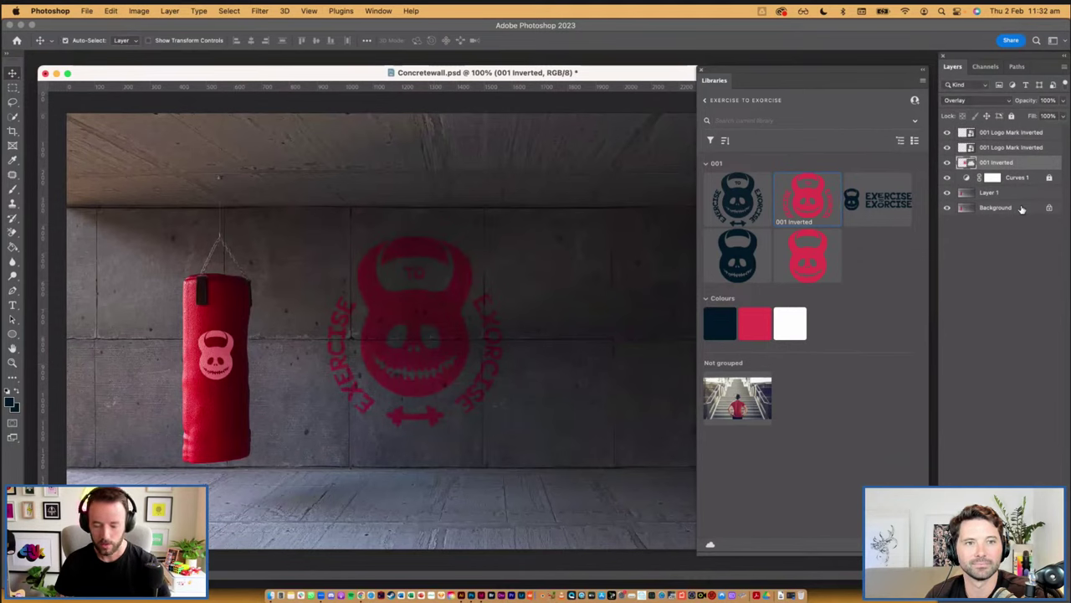
key(super+j)
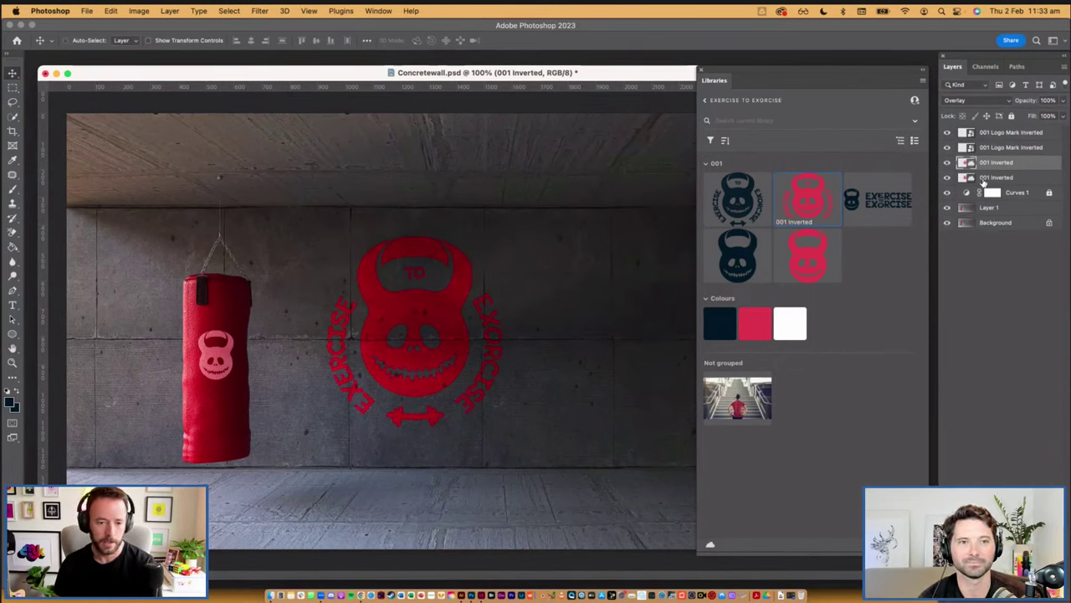
Try the Color Dodge blend mode on the 001 Inverted layer, and return the layer to Overlay
click(986, 100)
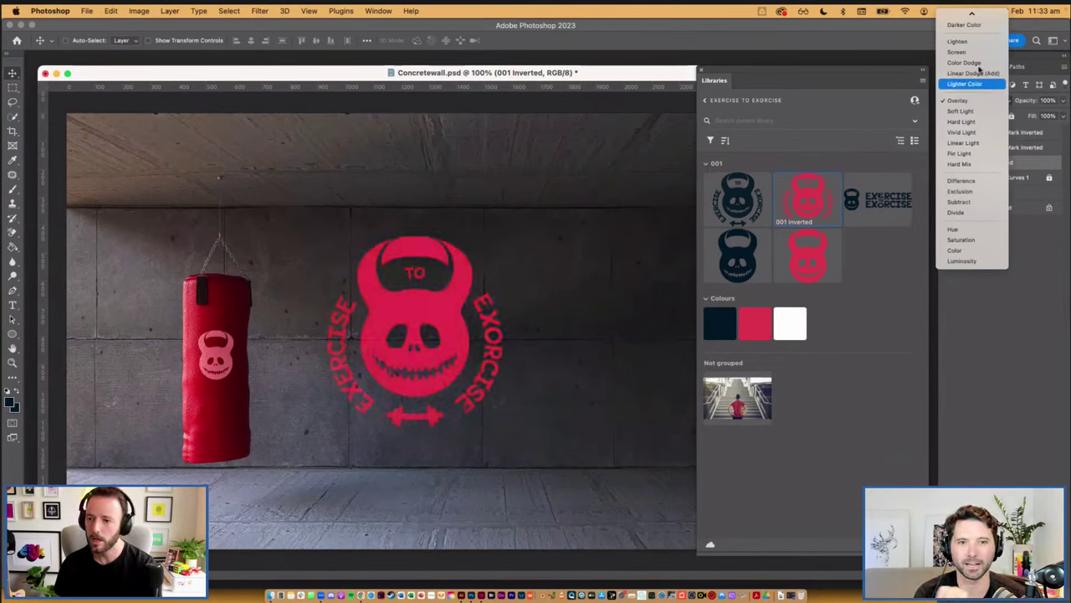
scroll(978, 79, up, 3)
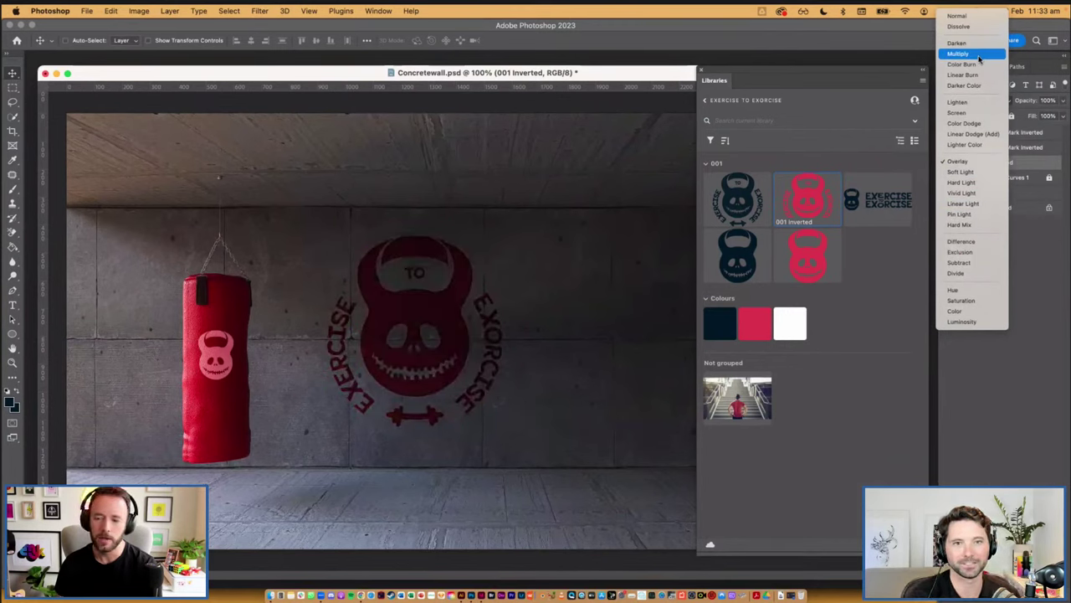
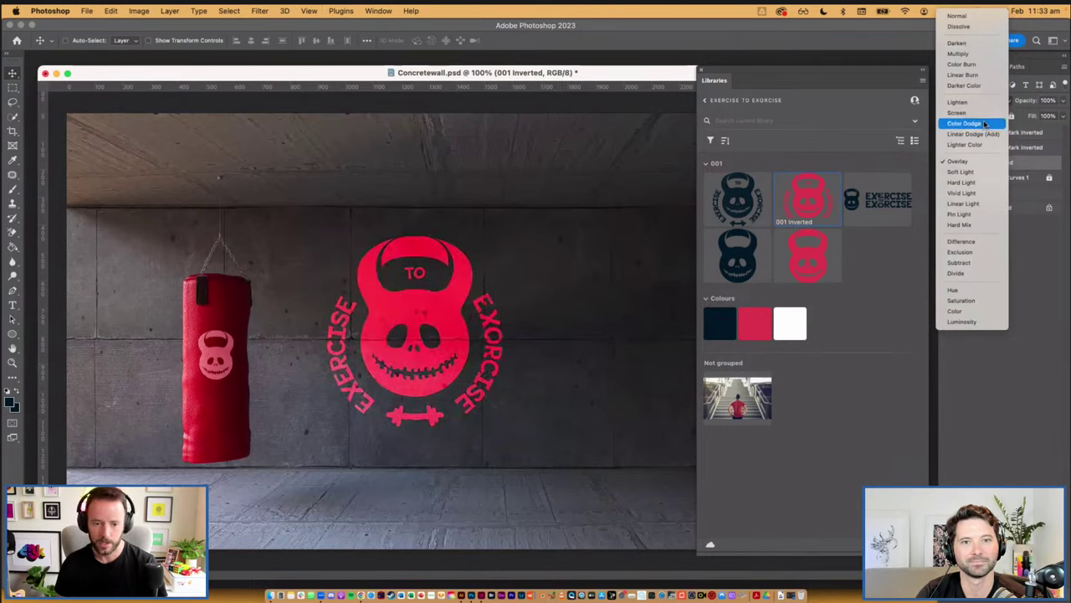
click(970, 123)
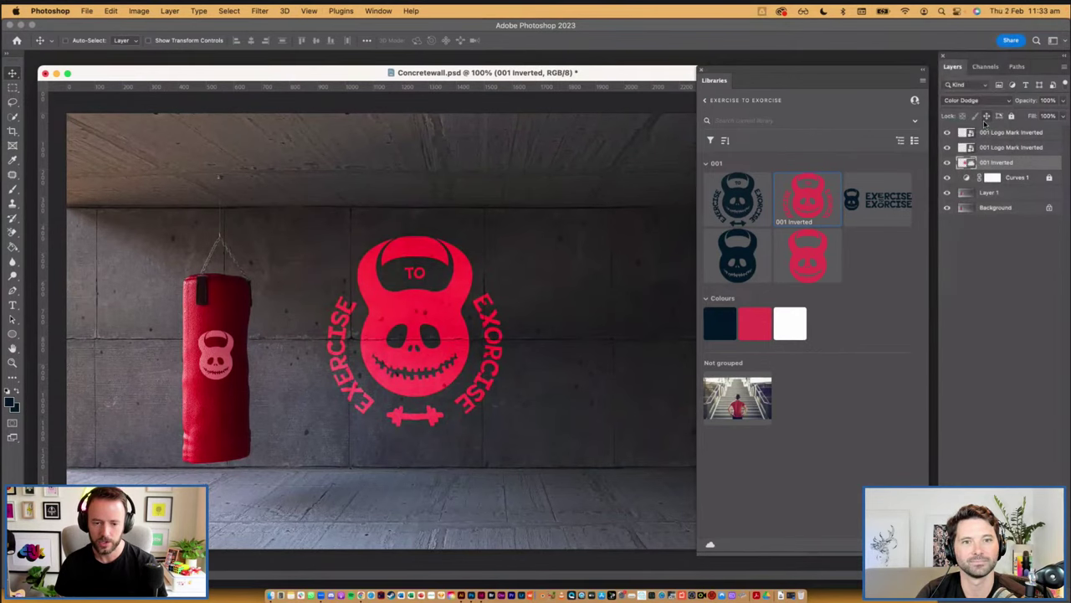
click(987, 102)
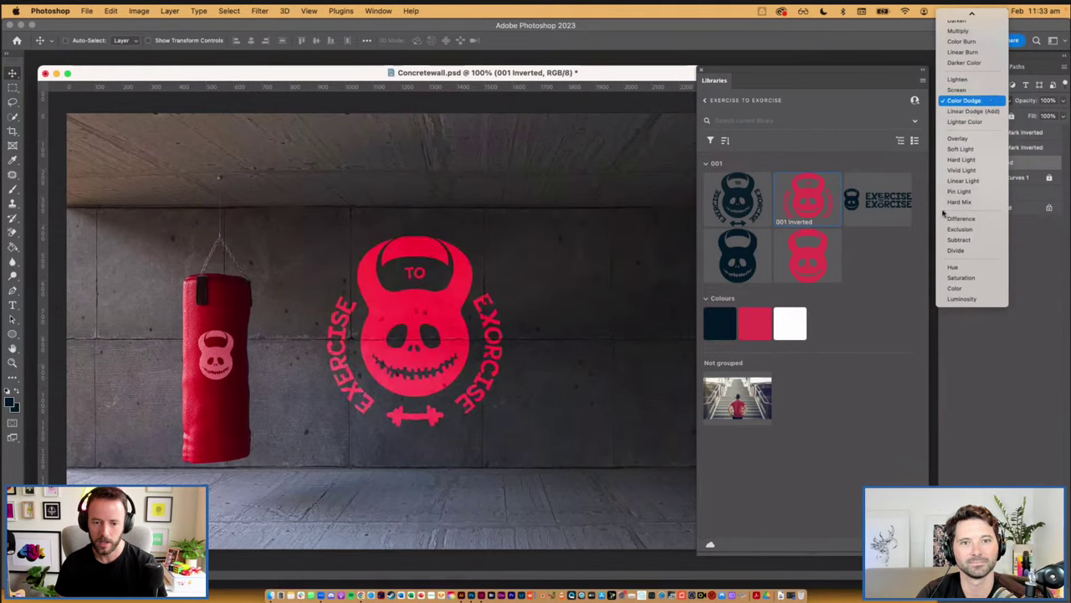
click(970, 101)
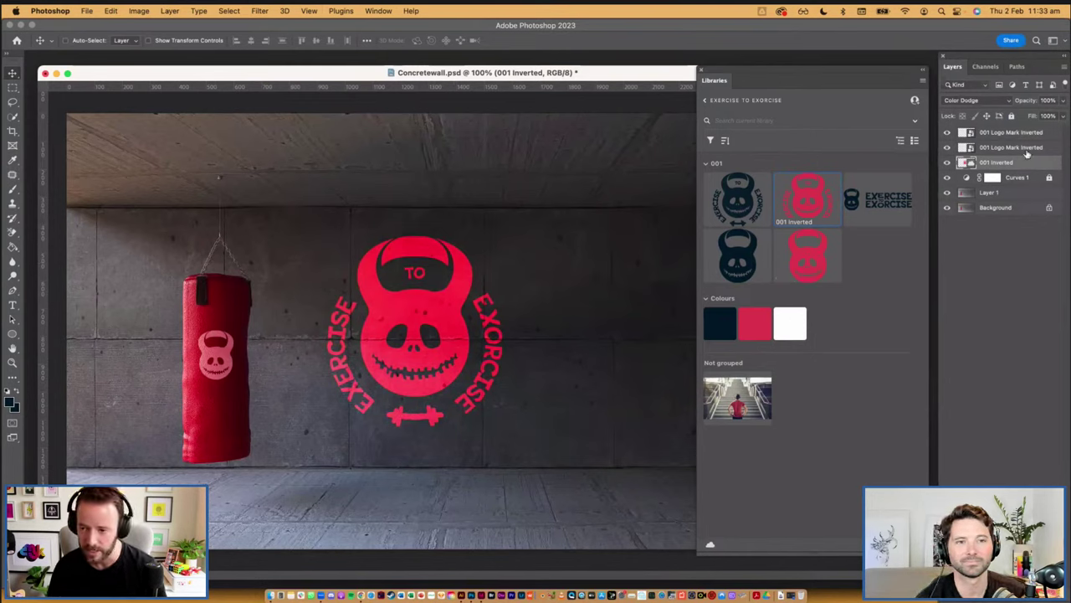
click(996, 101)
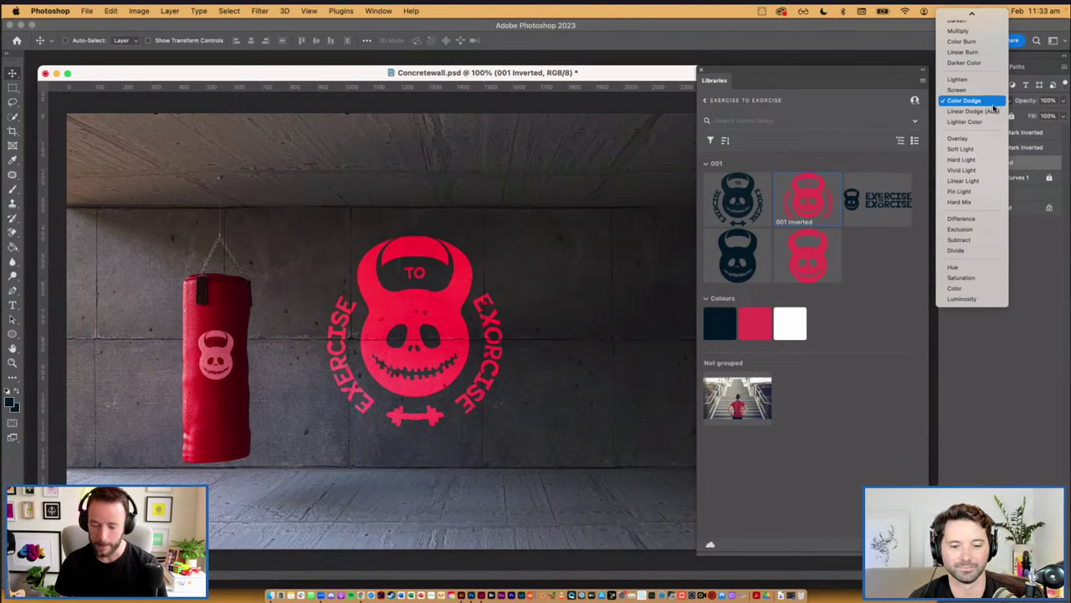
click(991, 139)
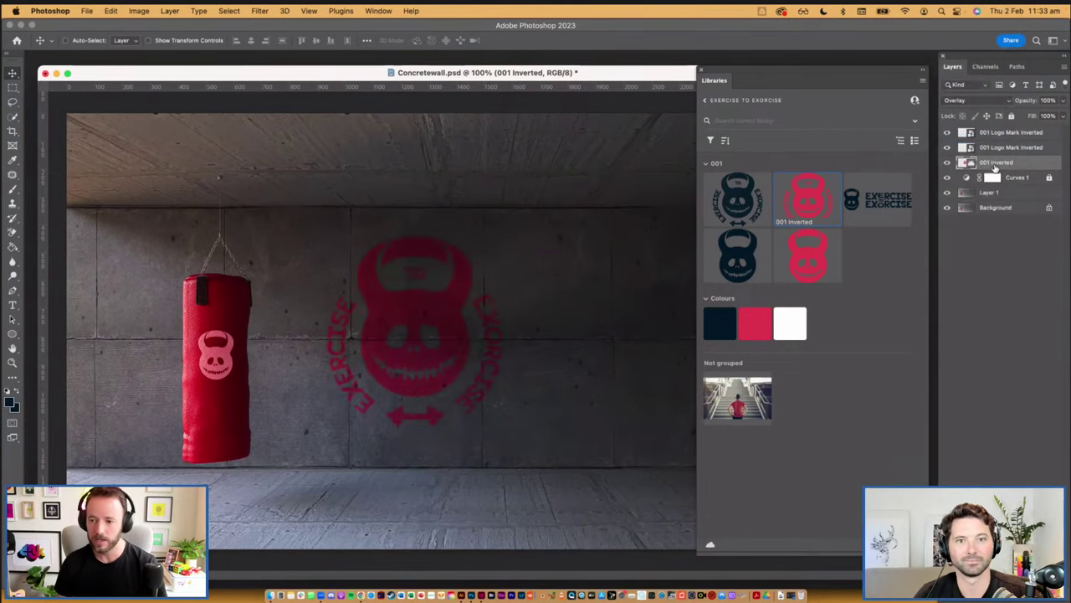
Set the 001 Inverted layer's blend mode to Normal and add a white Color Overlay at 100% opacity
click(990, 100)
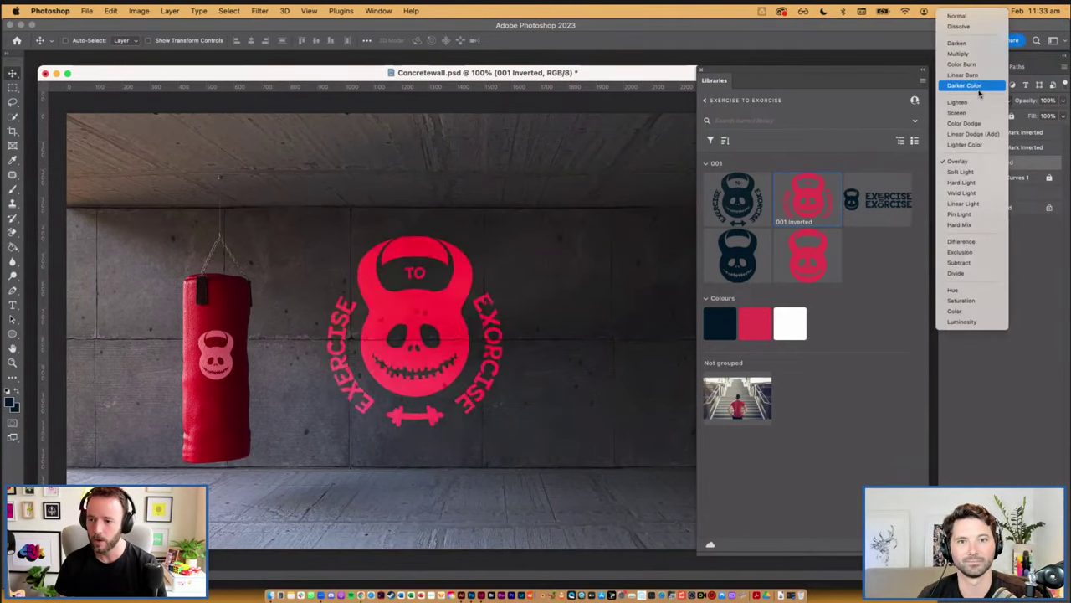
click(962, 16)
click(973, 577)
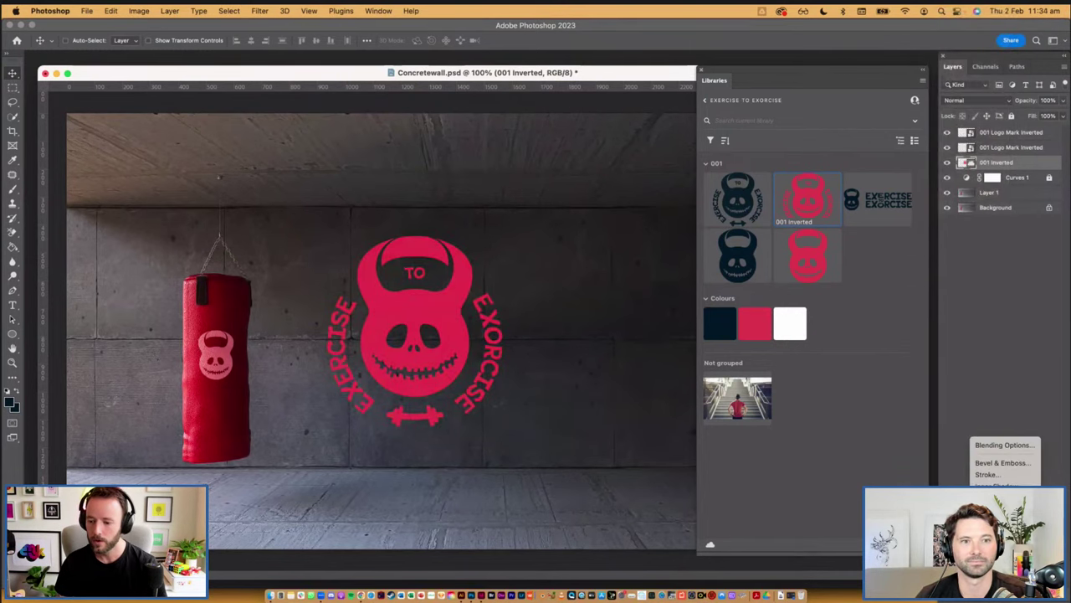
click(991, 527)
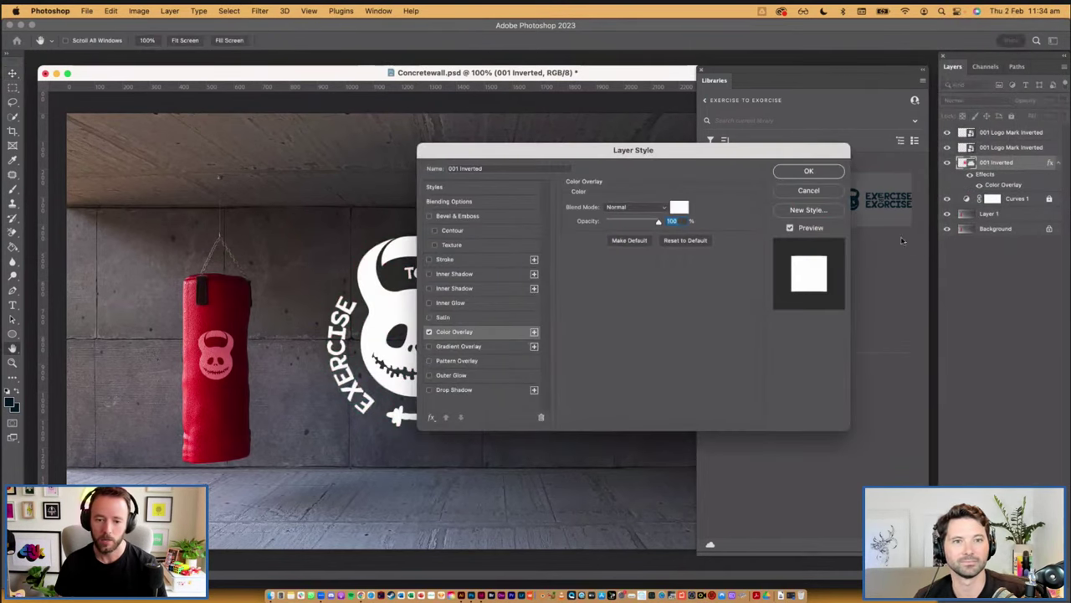
key(Return)
Convert the 001 Inverted layer to a smart object and set its blend mode to Overlay
right_click(994, 170)
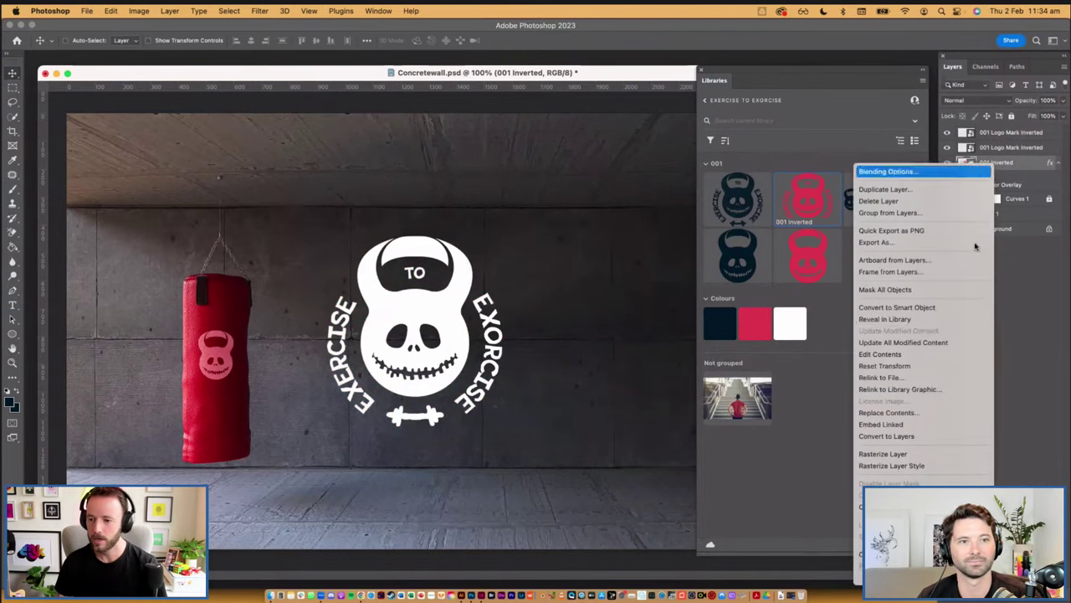
click(954, 312)
click(956, 100)
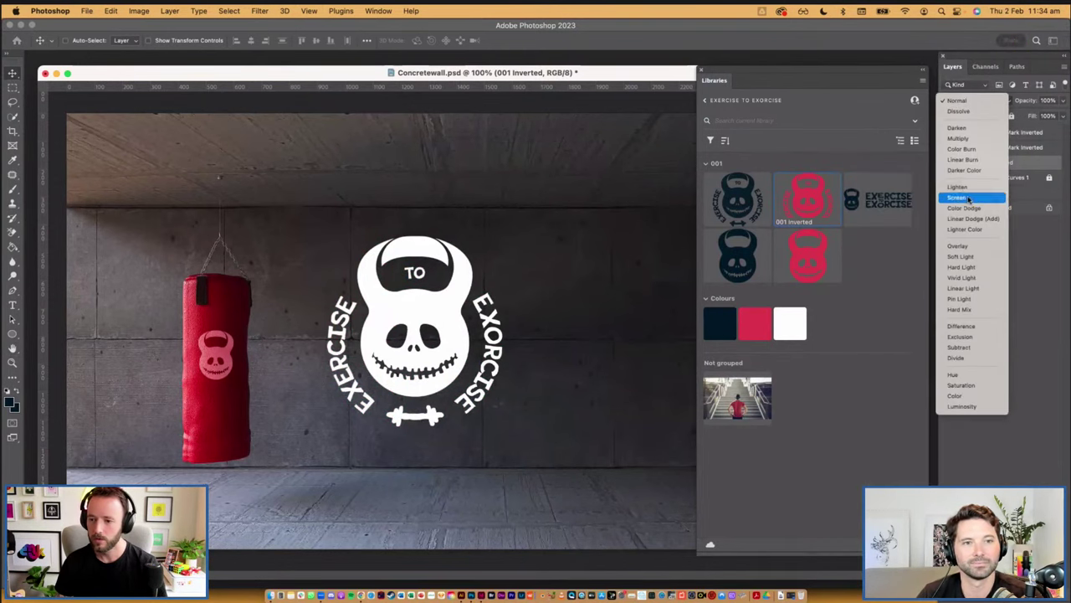
click(978, 246)
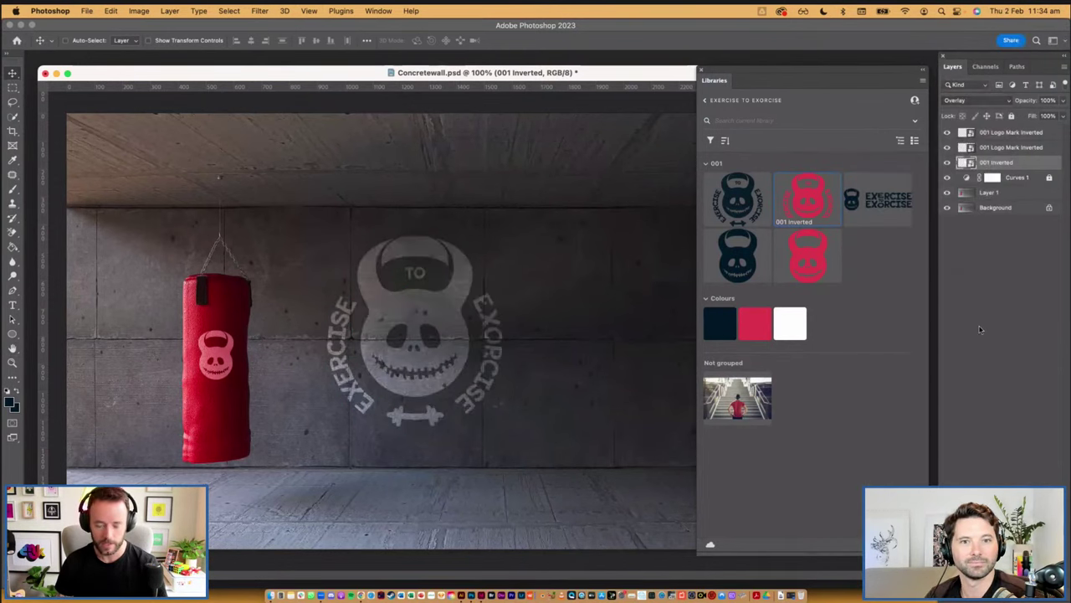
Duplicate the 001 Inverted layer, then nudge both copies slightly down the wall and save the file
key(super+j)
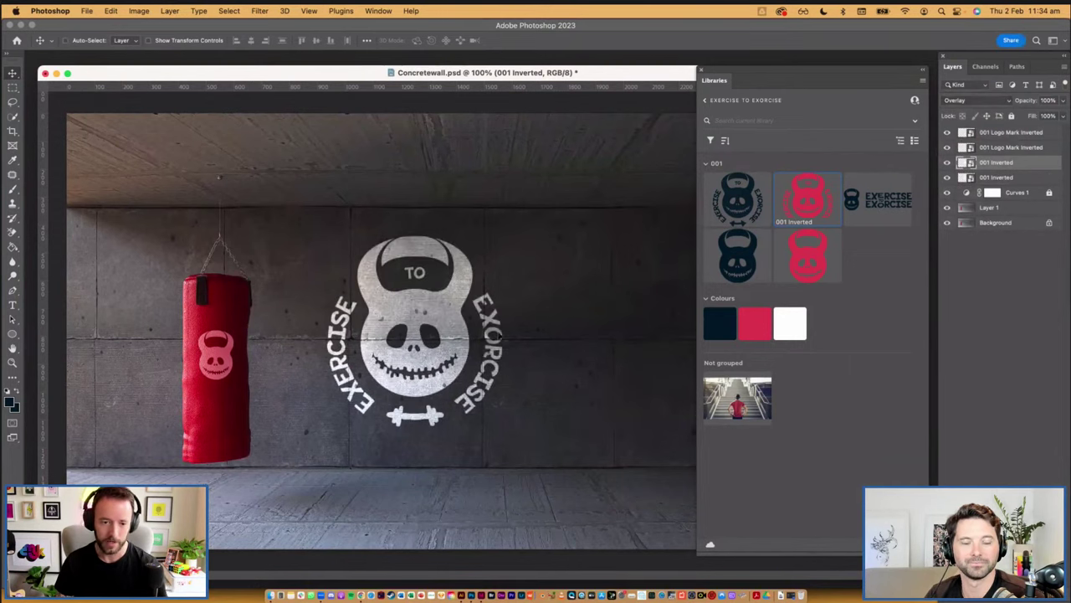
shift+click(999, 178)
key(shift+Down)
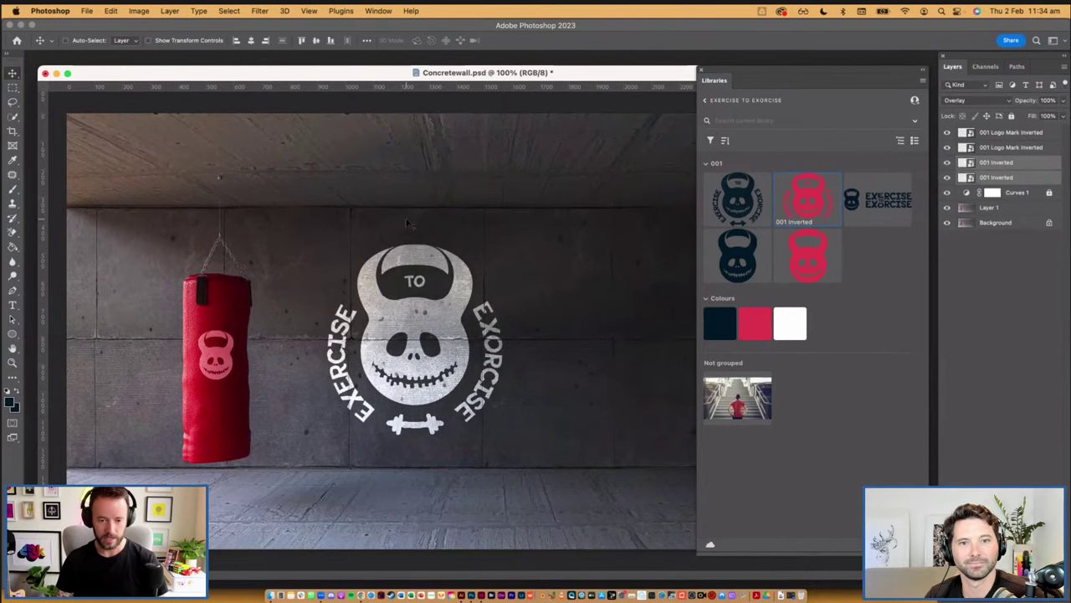
key(super+s)
Switch to InDesign, move the Links panel clear of the concrete wall page, and go on to the logo suite page
key(super+Tab)
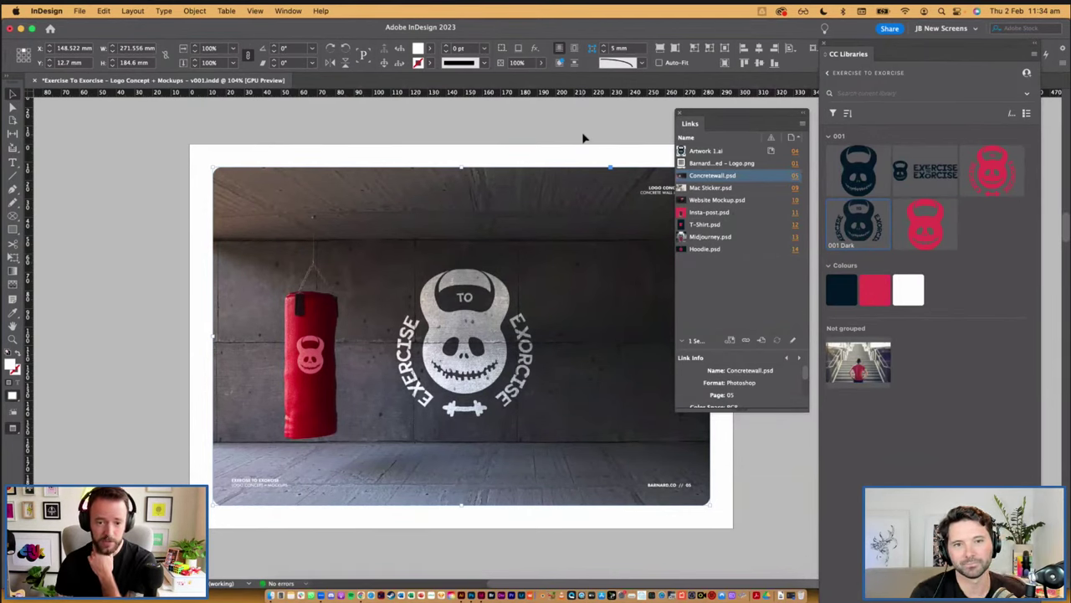
click(584, 137)
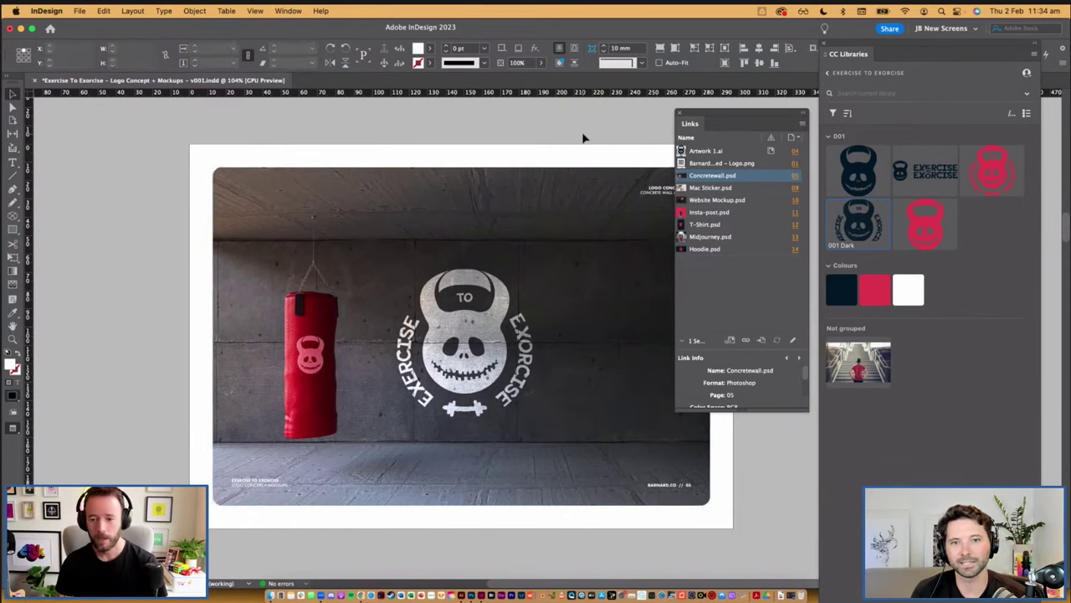
drag(749, 115, 123, 114)
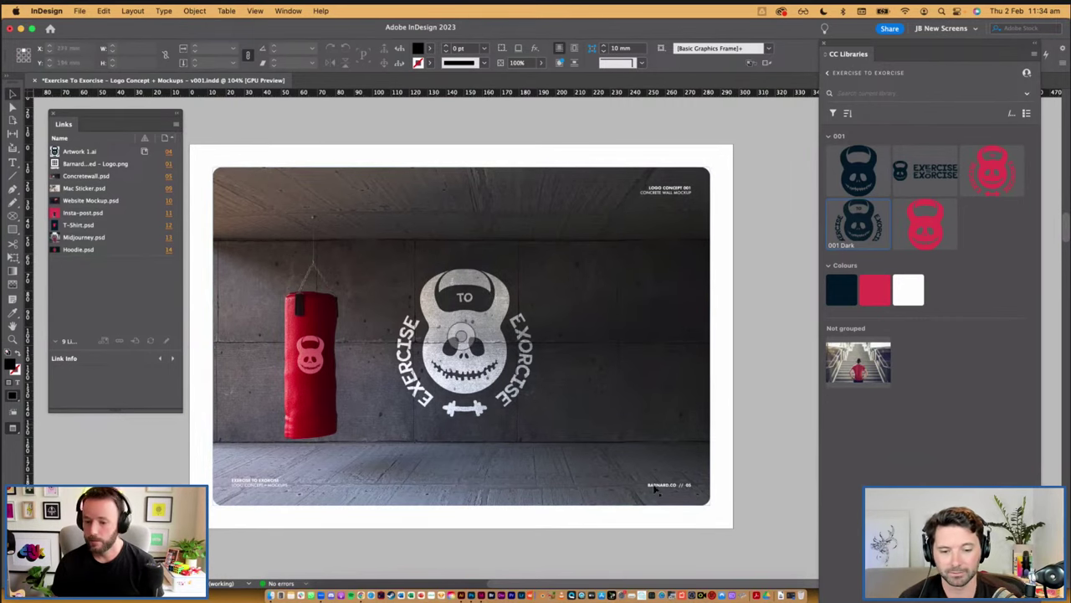
scroll(628, 172, down, 10)
scroll(629, 173, down, 10)
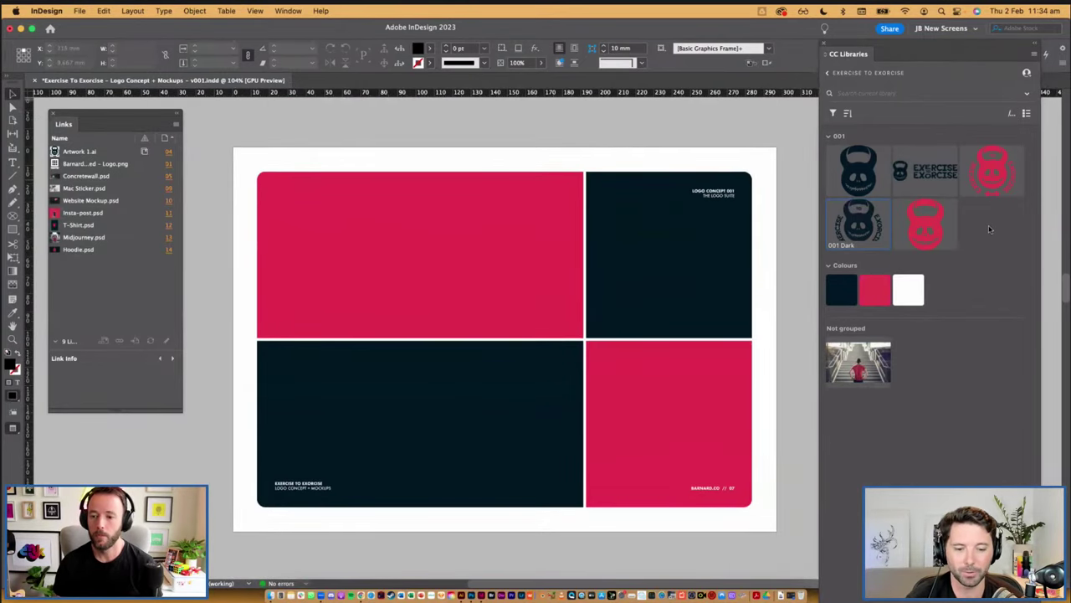
Switch to Illustrator and locate the horizontal logo lockup on the white artboard beside the navy badge artboard
key(super+Tab)
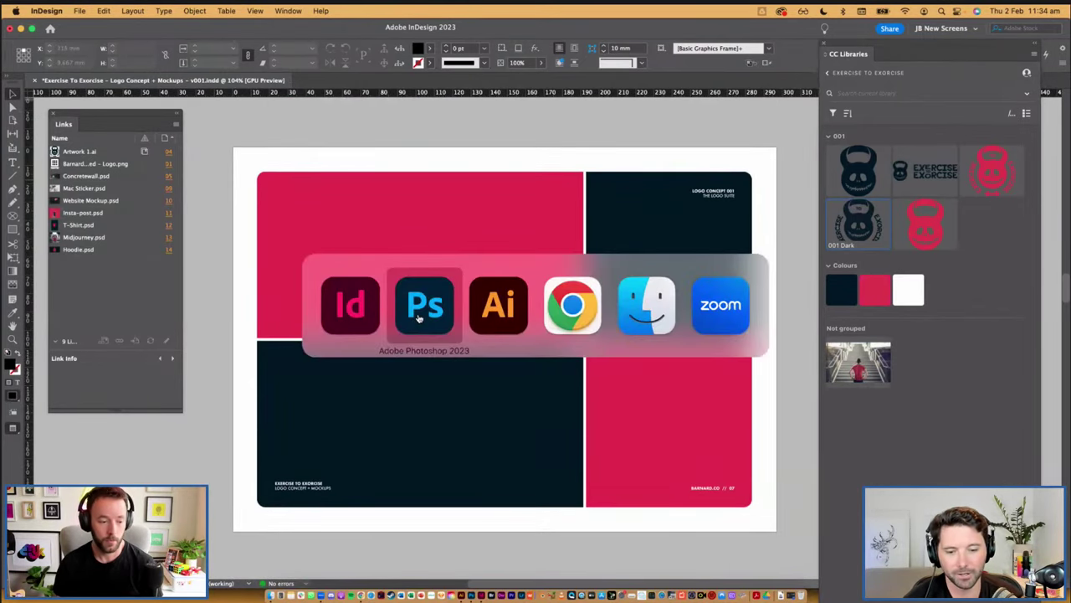
key(super+Tab)
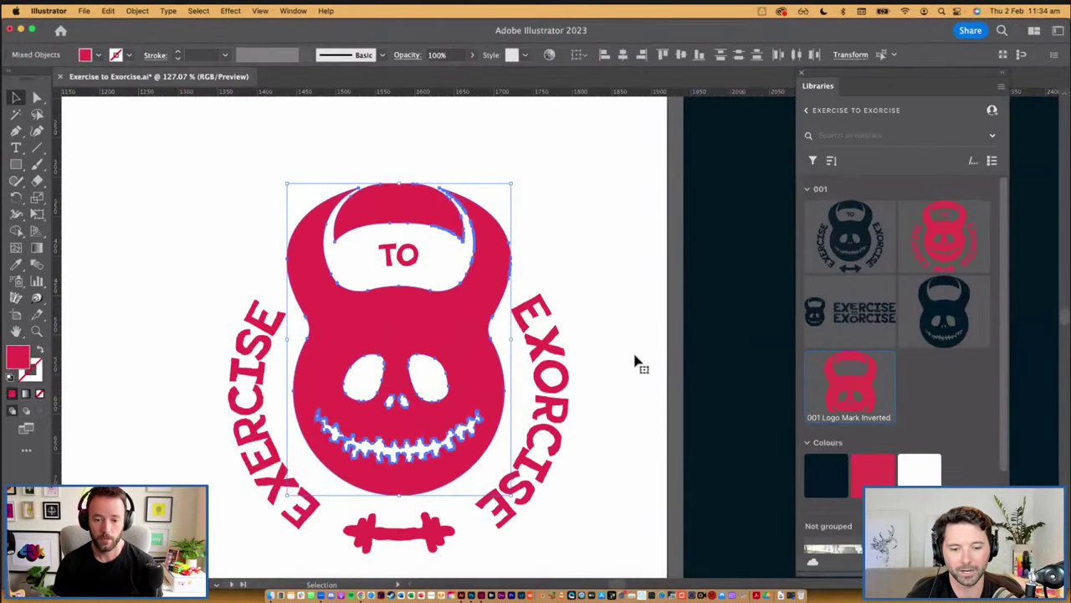
scroll(638, 361, down, 6)
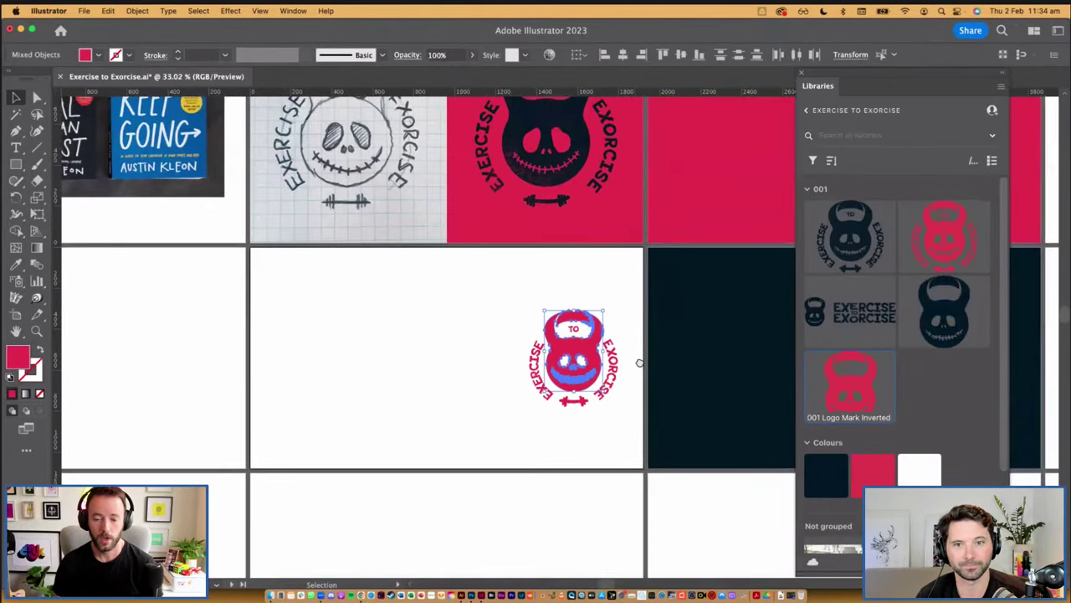
drag(574, 368, 327, 374)
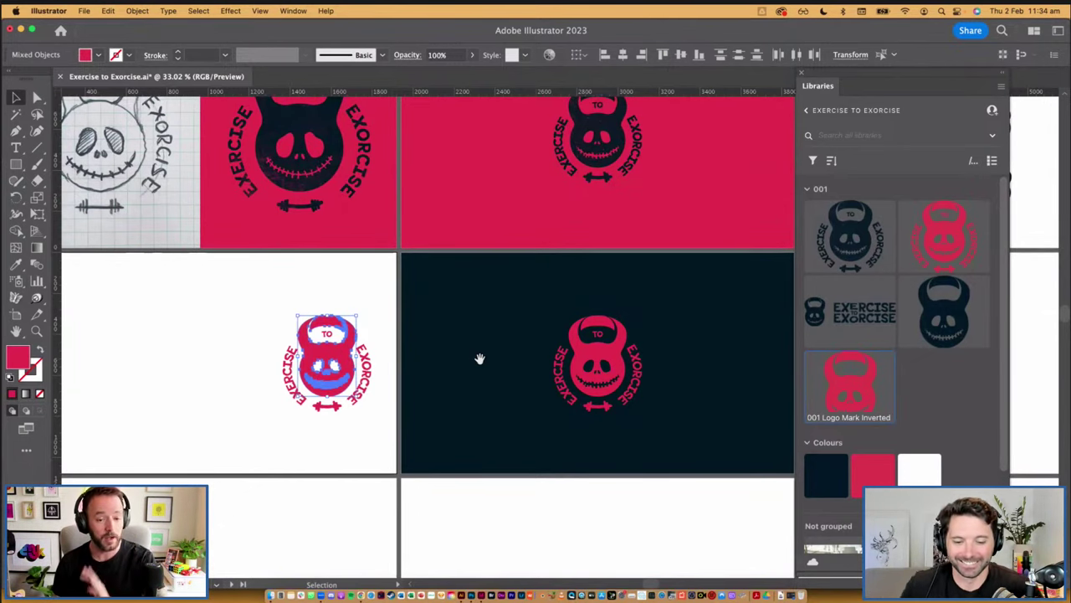
scroll(479, 358, down, 5)
drag(507, 382, 406, 408)
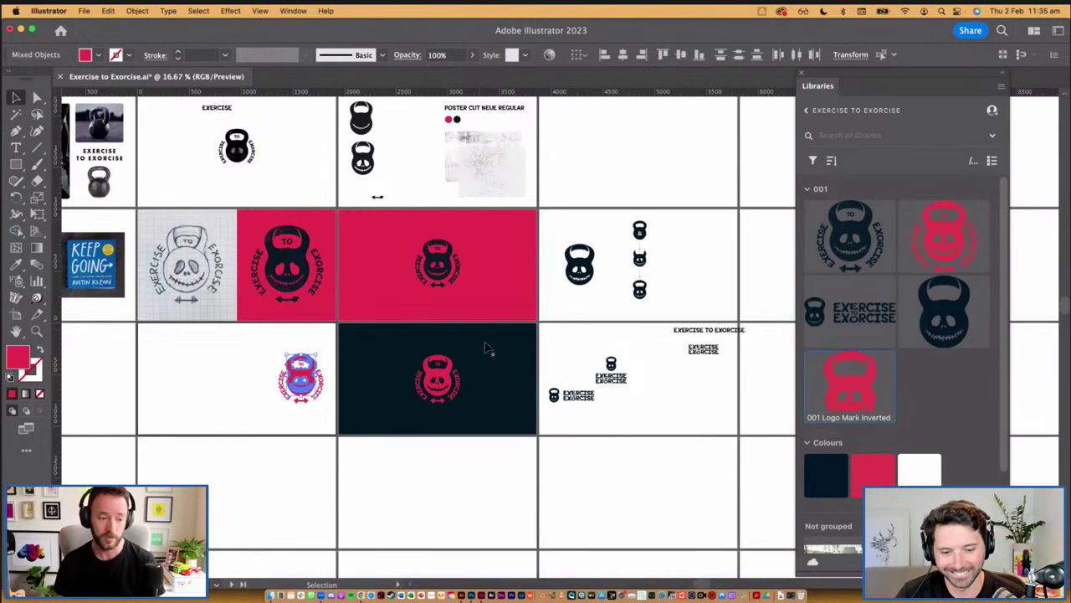
scroll(488, 348, up, 2)
drag(548, 313, 410, 326)
drag(569, 421, 544, 403)
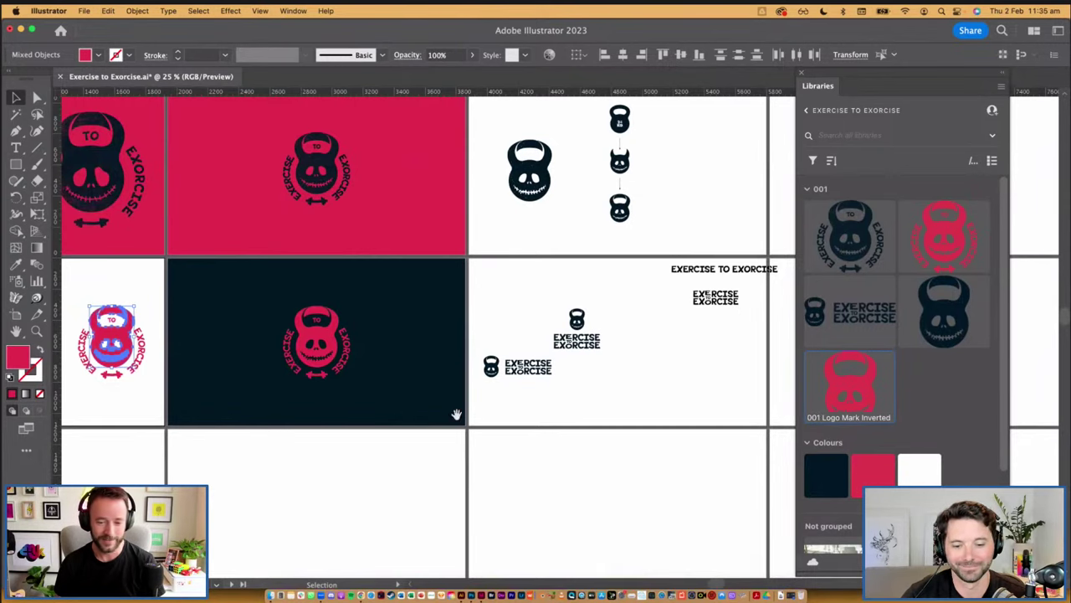
super+click(533, 381)
click(482, 349)
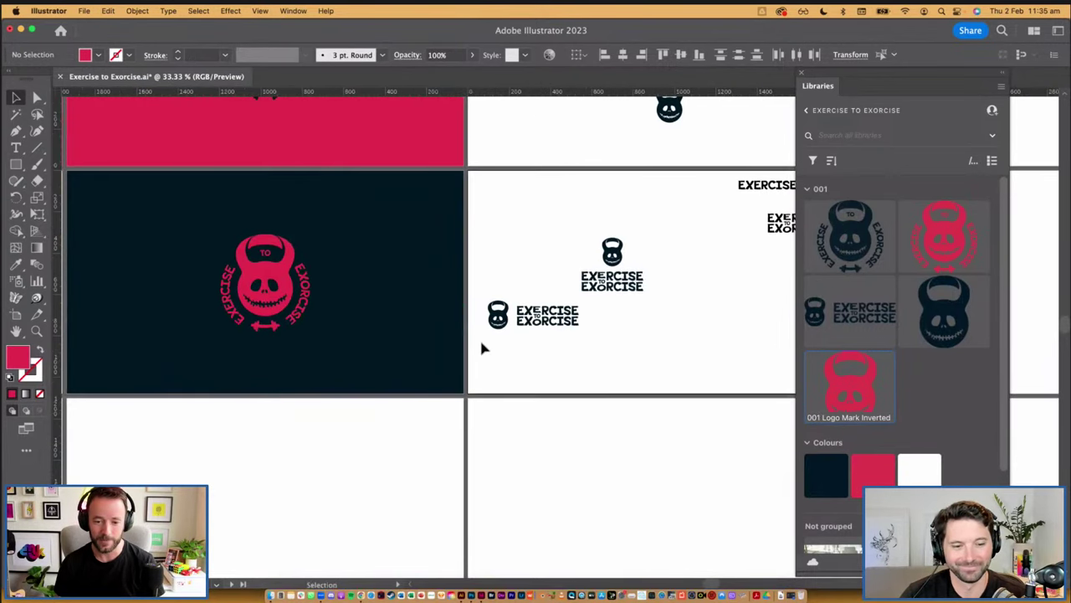
Copy the horizontal logo lockup into the navy artboard's lower-right corner and recolour it with the sampled brand pink
drag(576, 311, 576, 311)
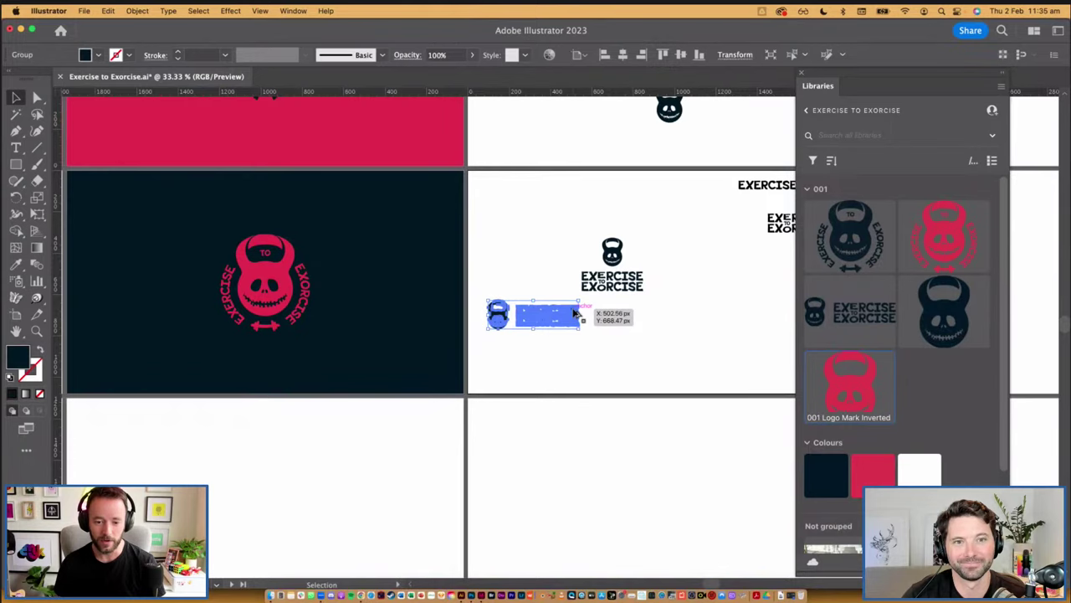
drag(544, 344, 405, 389)
key(i)
click(428, 144)
key(v)
click(436, 305)
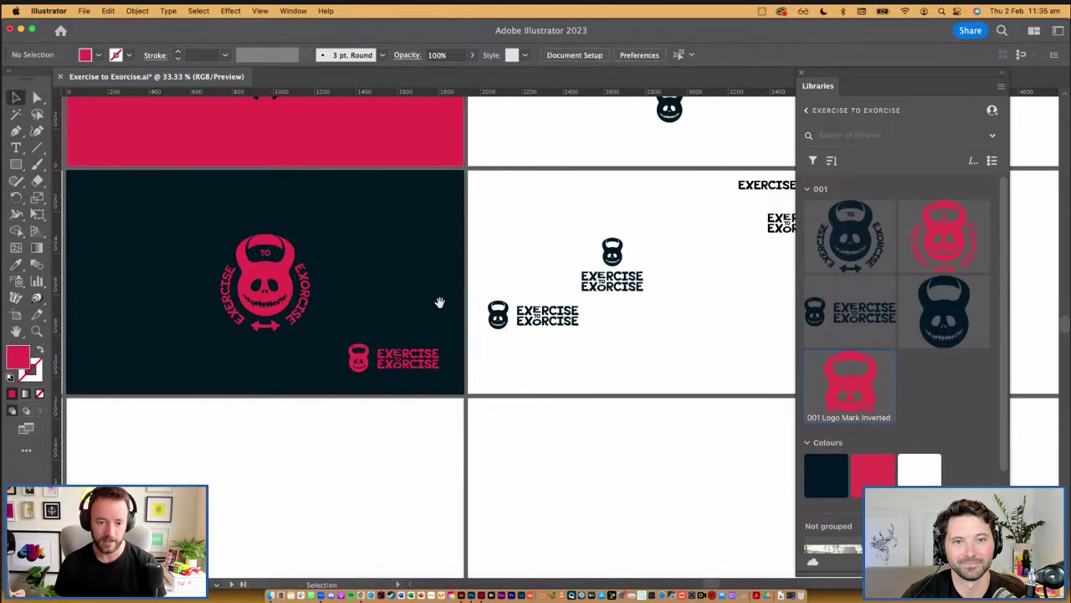
Group and copy the inverted kettlebell skull from the white artboard, and fit the copy over the pink lockup's mark
scroll(502, 297, left, 3)
click(182, 261)
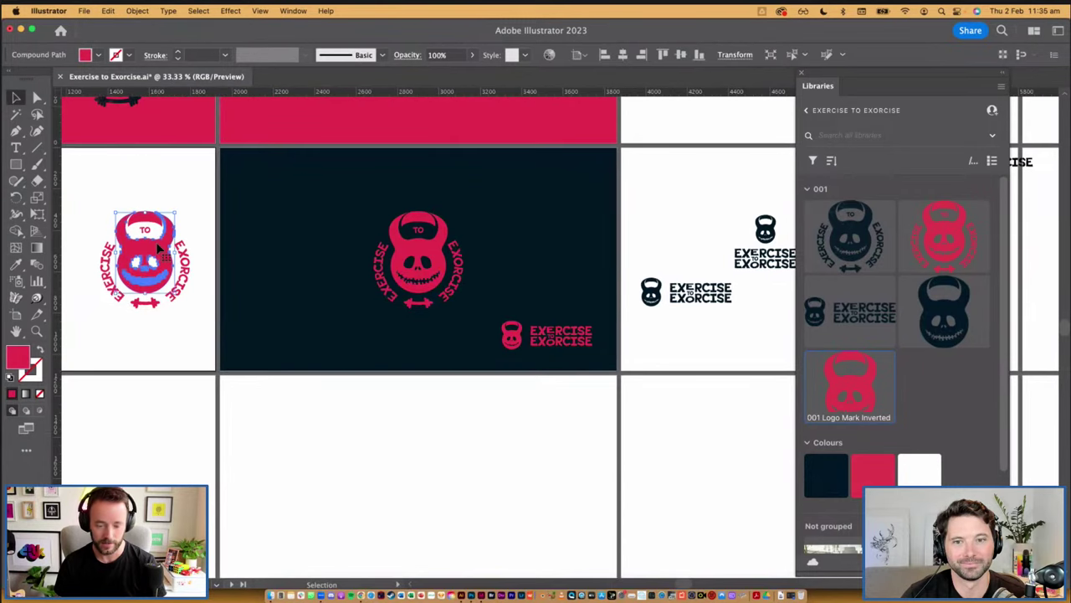
key(super+g)
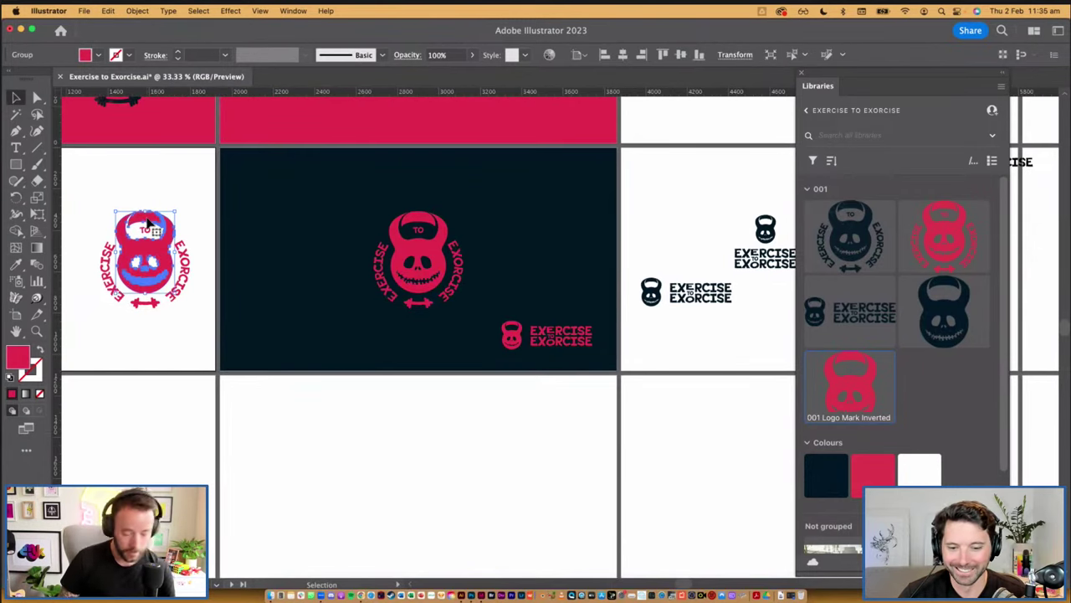
scroll(526, 375, up, 5)
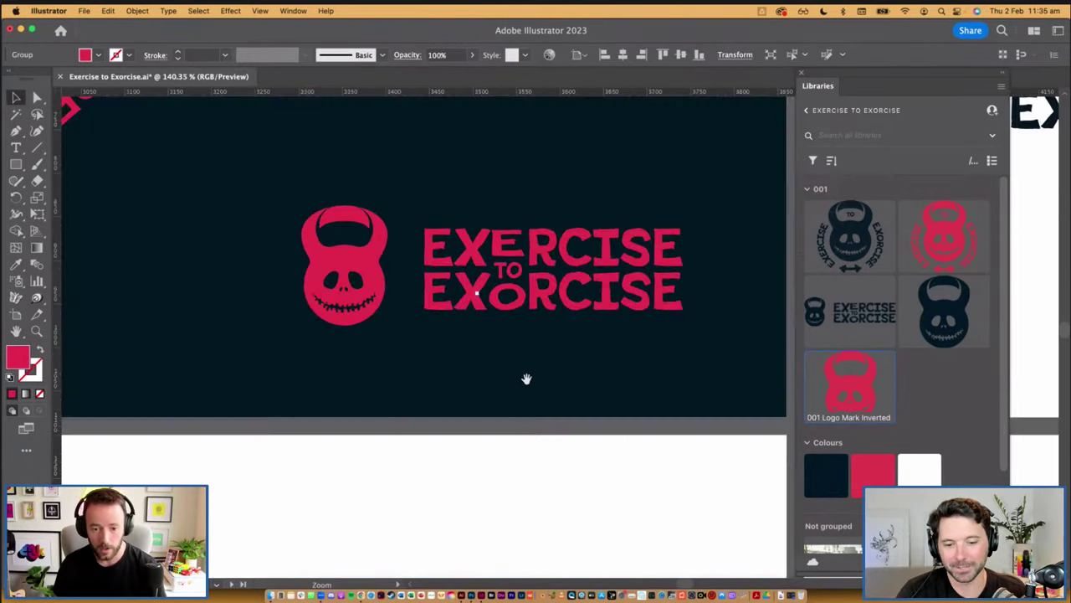
key(super+v)
drag(560, 165, 560, 213)
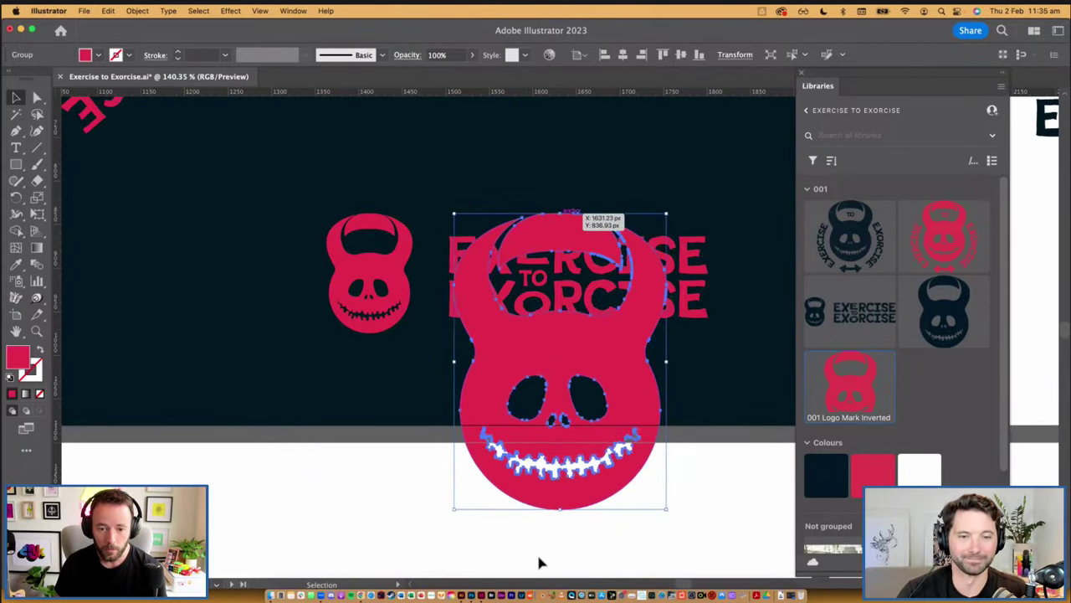
drag(560, 509, 380, 334)
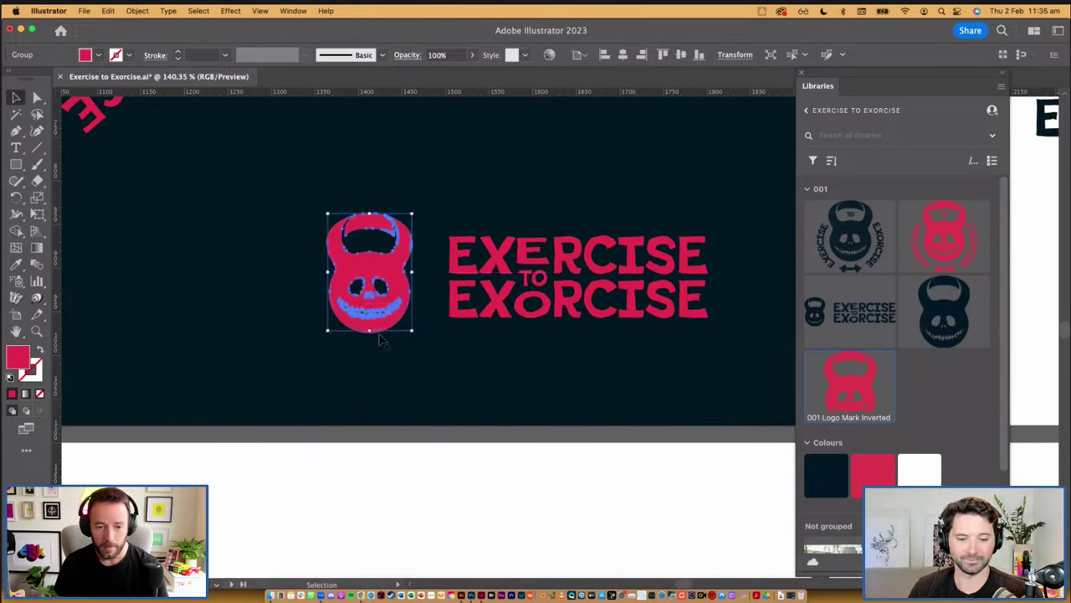
Delete the original kettlebell mark lying beneath the inverted one in the pink horizontal lockup
click(395, 344)
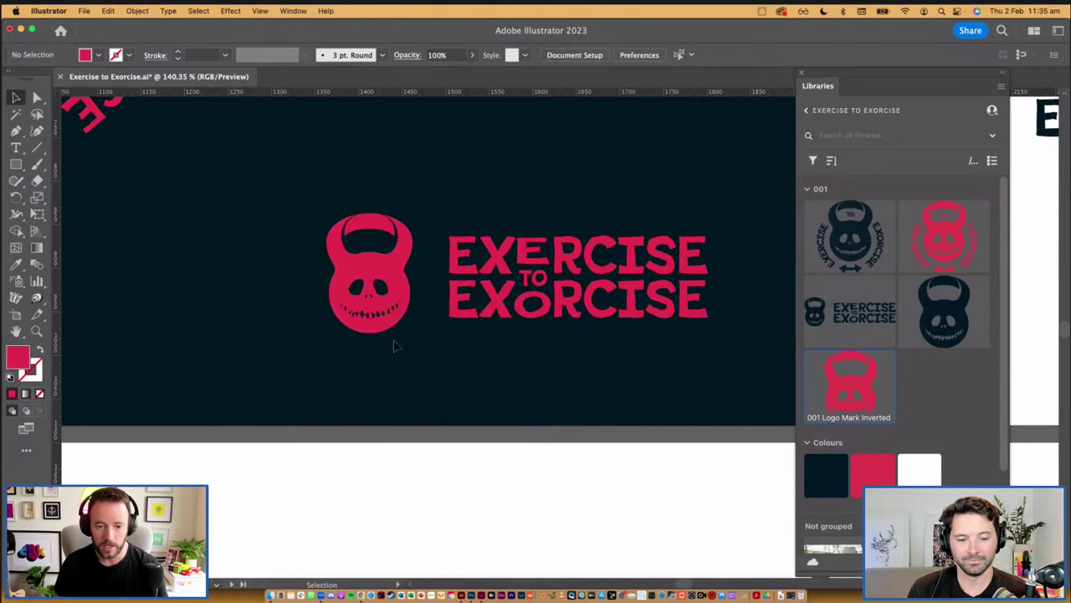
click(381, 332)
drag(357, 325, 486, 383)
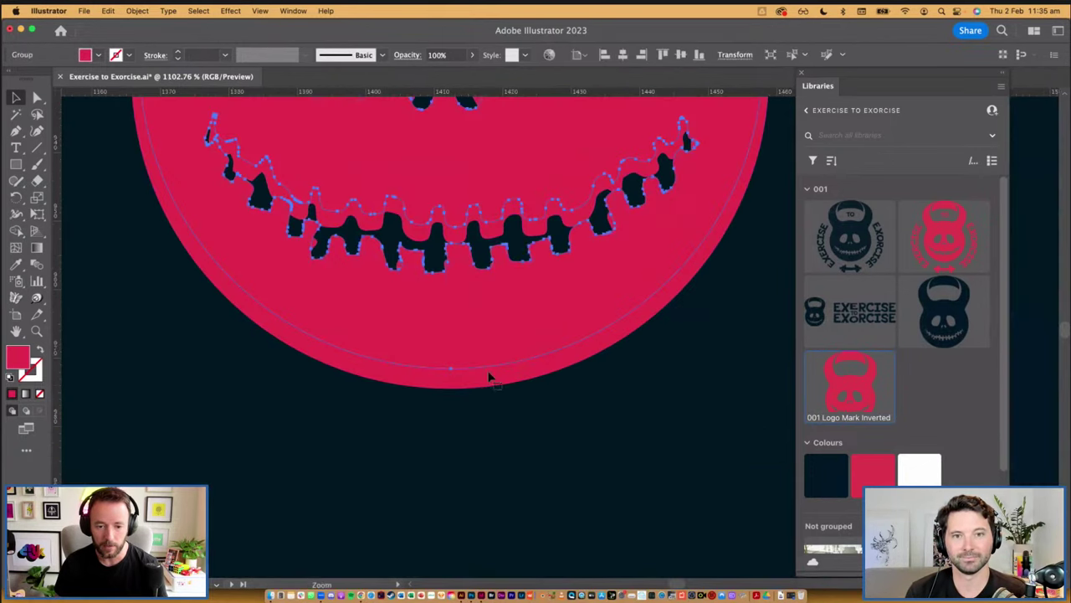
key(super+minus)
key(super+minus)
key(super+minus)
key(super+minus)
key(super+minus)
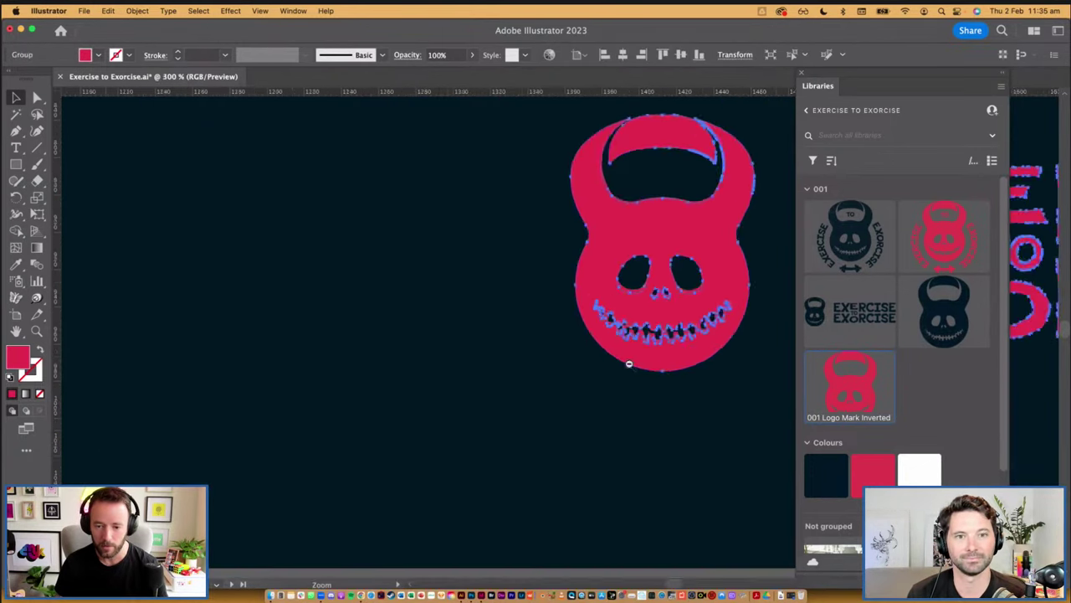
drag(637, 369, 323, 373)
click(376, 381)
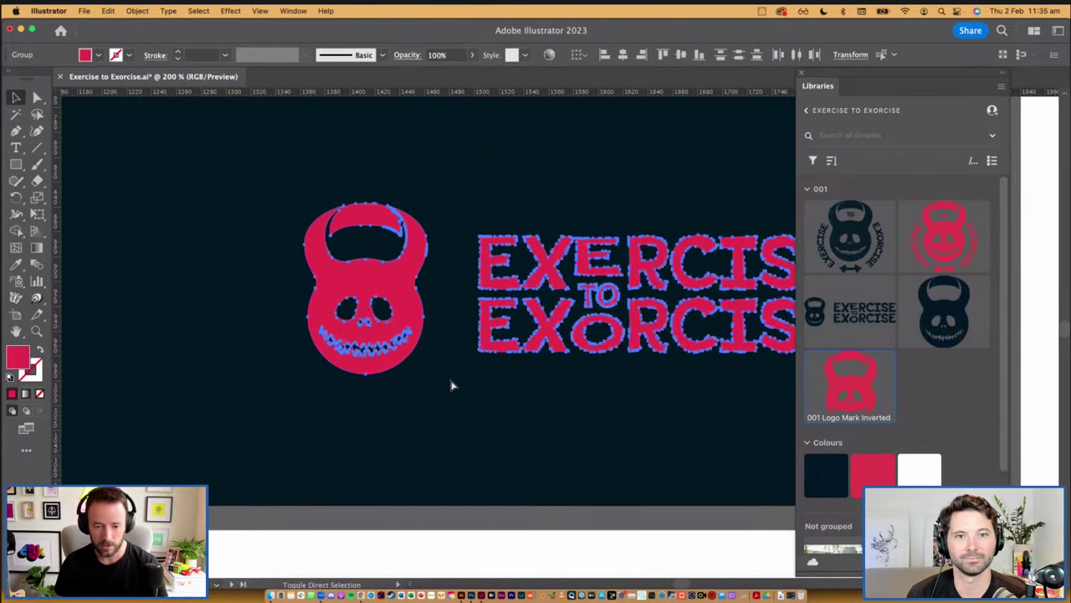
click(387, 375)
click(414, 398)
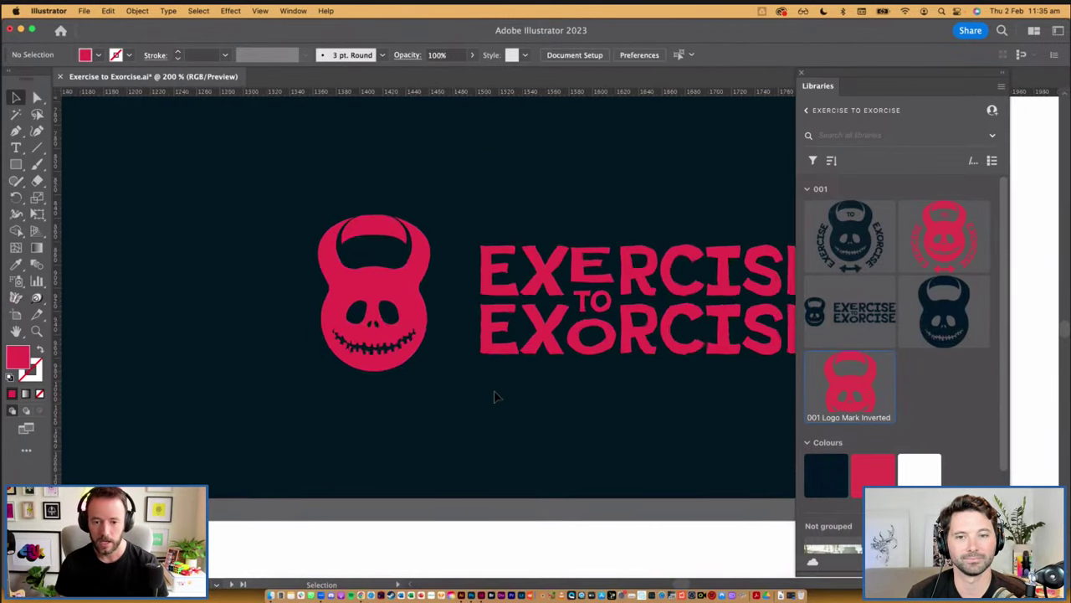
Select the inverted kettlebell mark beside the pink wordmark
scroll(494, 396, down, 3)
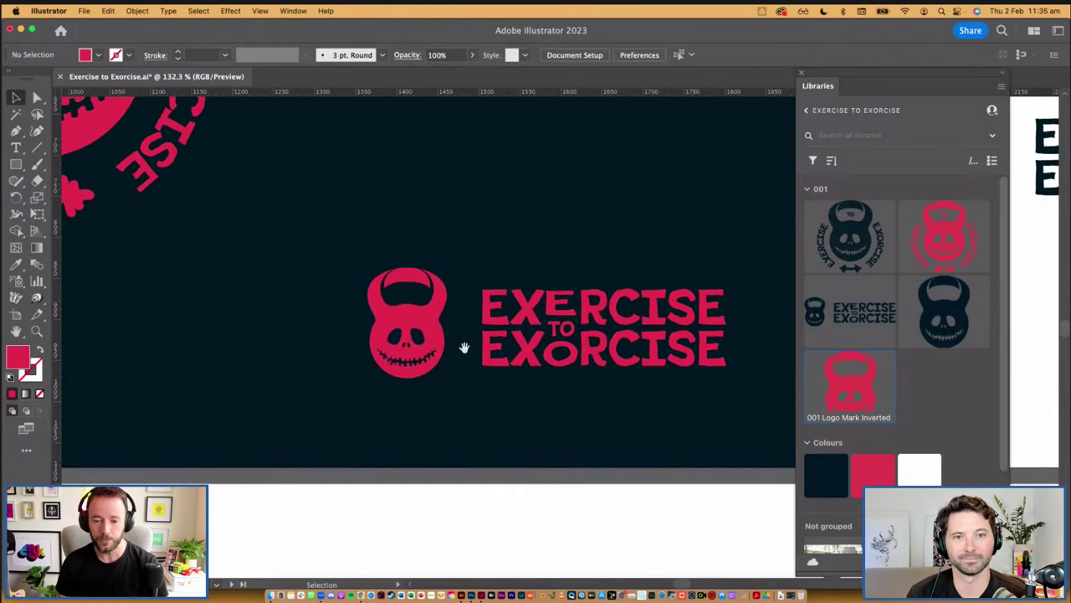
click(412, 322)
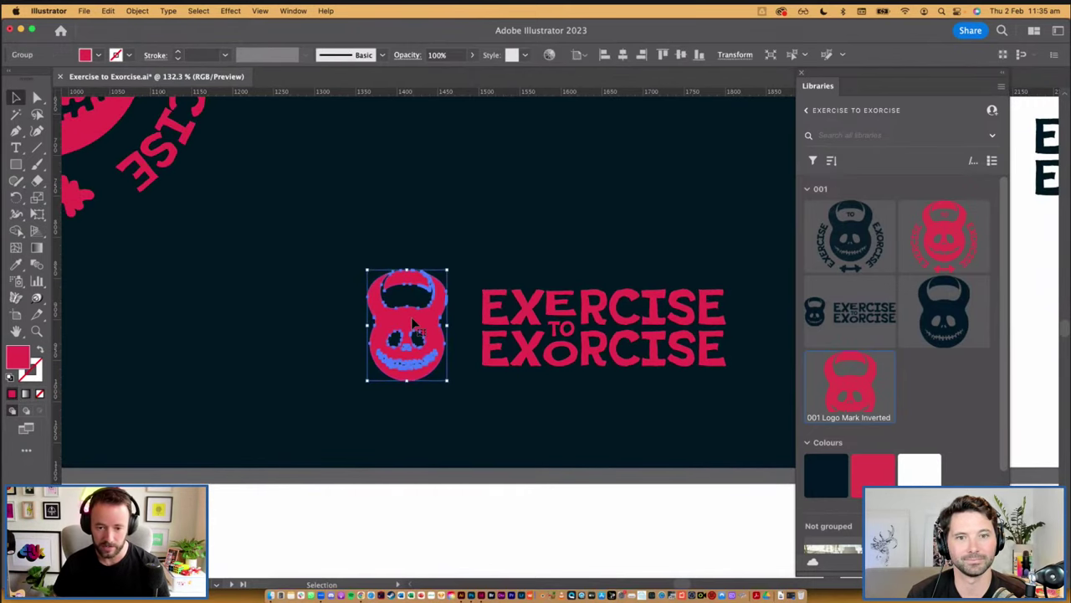
Add the pink landscape logo with its kettlebell mark to the library's 001 group and name it "001 Landscape"
click(369, 393)
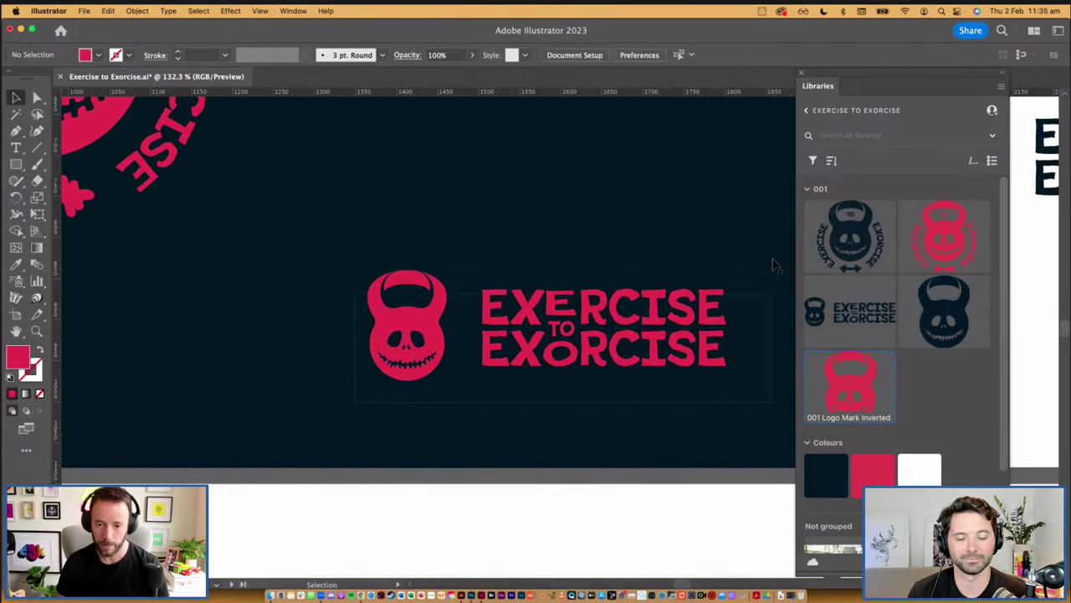
drag(774, 264, 775, 258)
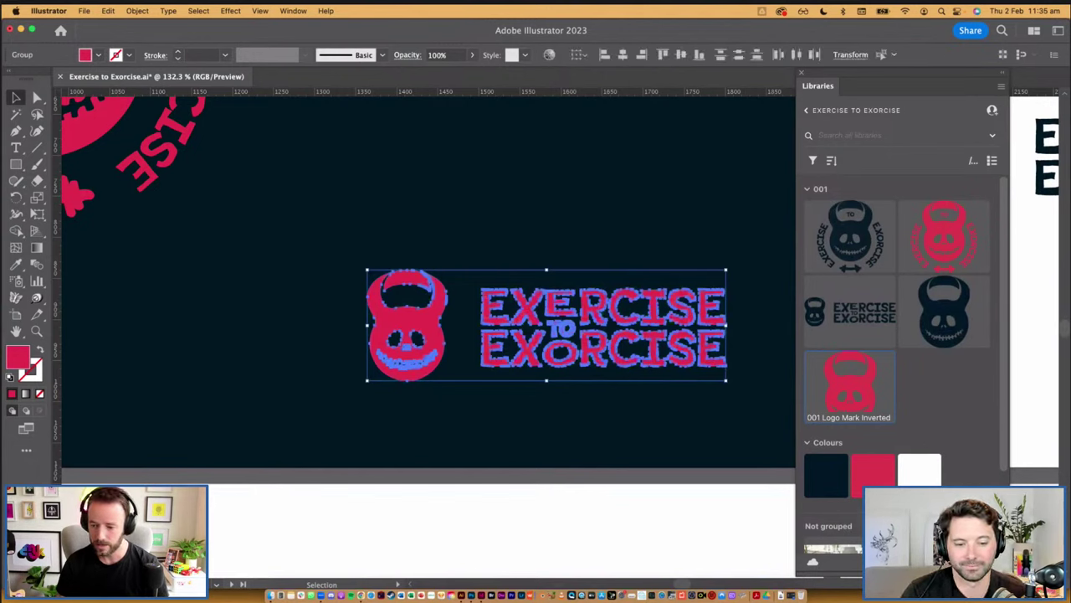
scroll(959, 356, down, 2)
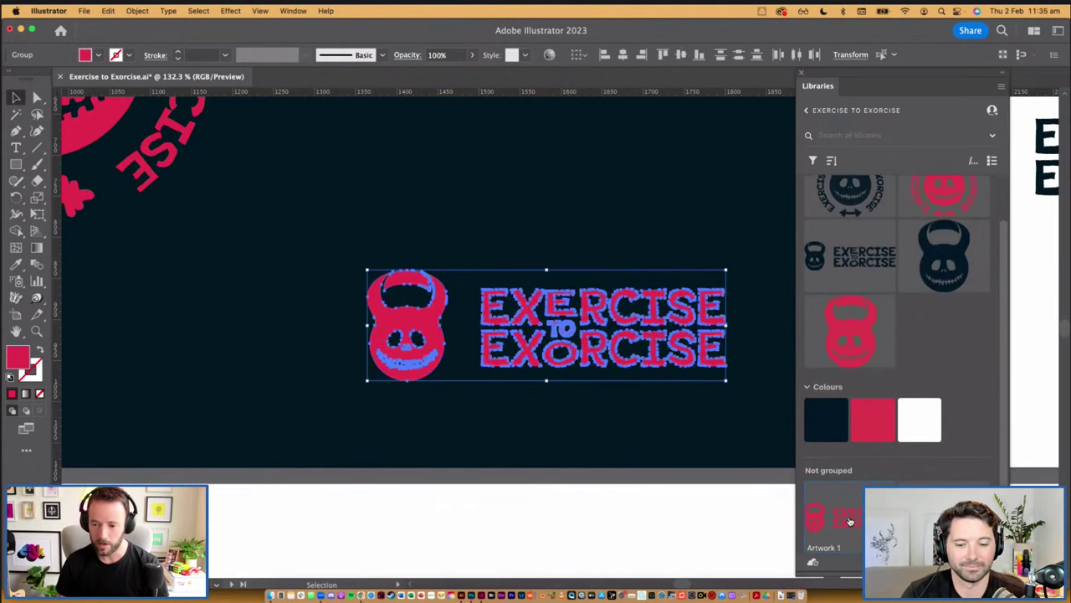
drag(849, 520, 923, 362)
double_click(917, 361)
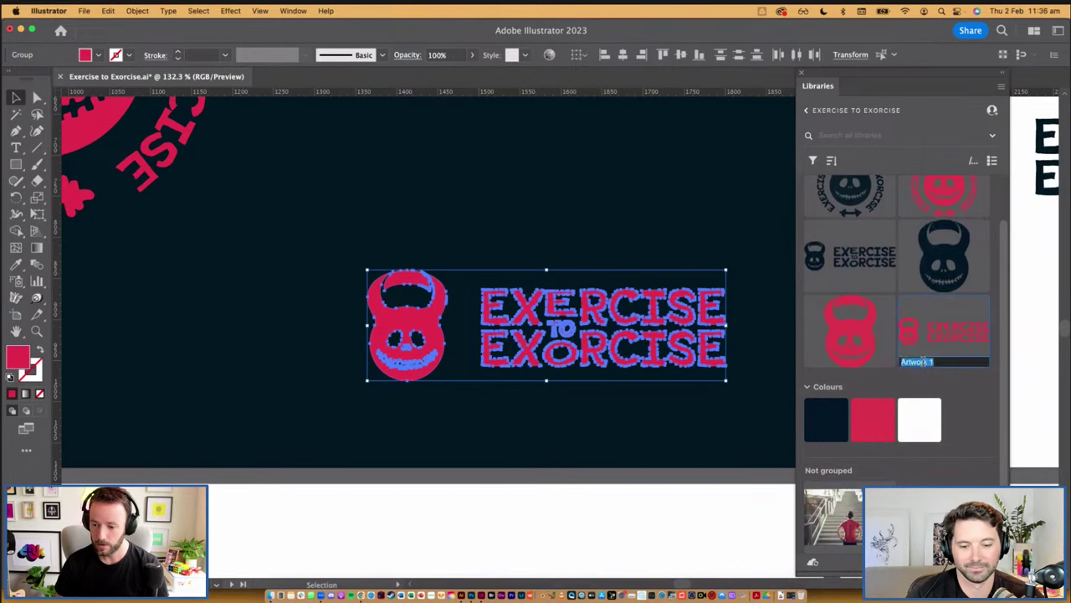
text(001 Landscape)
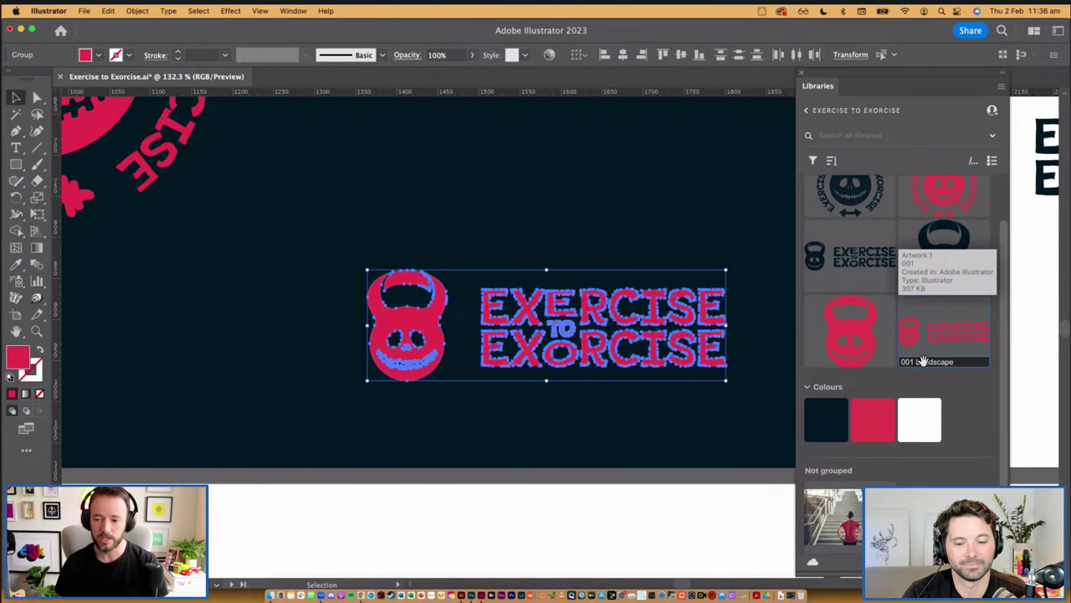
key(Return)
click(538, 441)
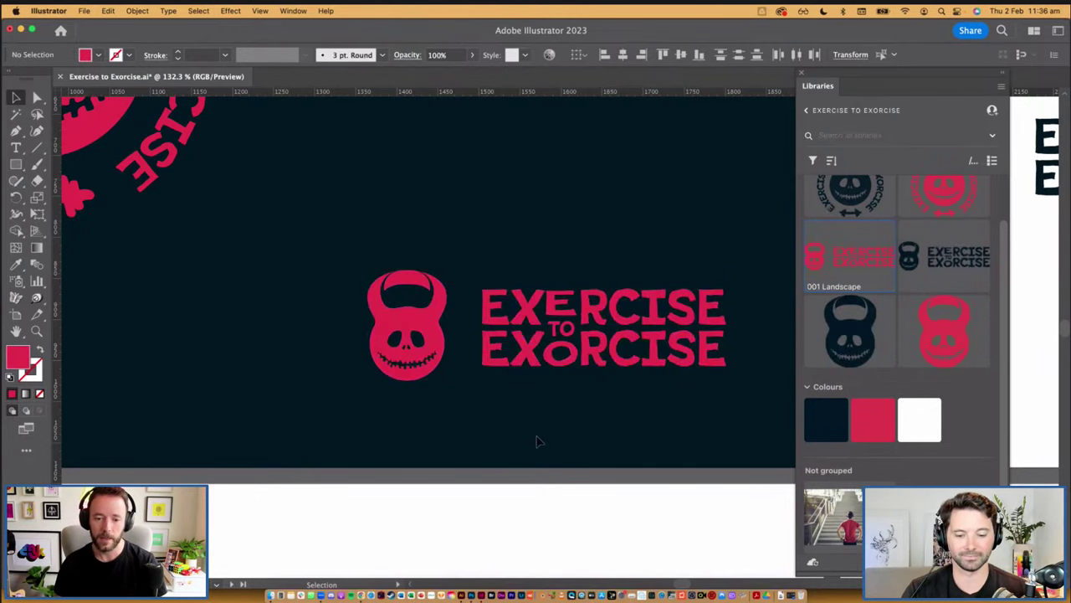
Look over the artboards with the pink and dark logo variations around the dark artboard
scroll(538, 441, down, 3)
drag(495, 277, 547, 303)
scroll(547, 303, down, 1)
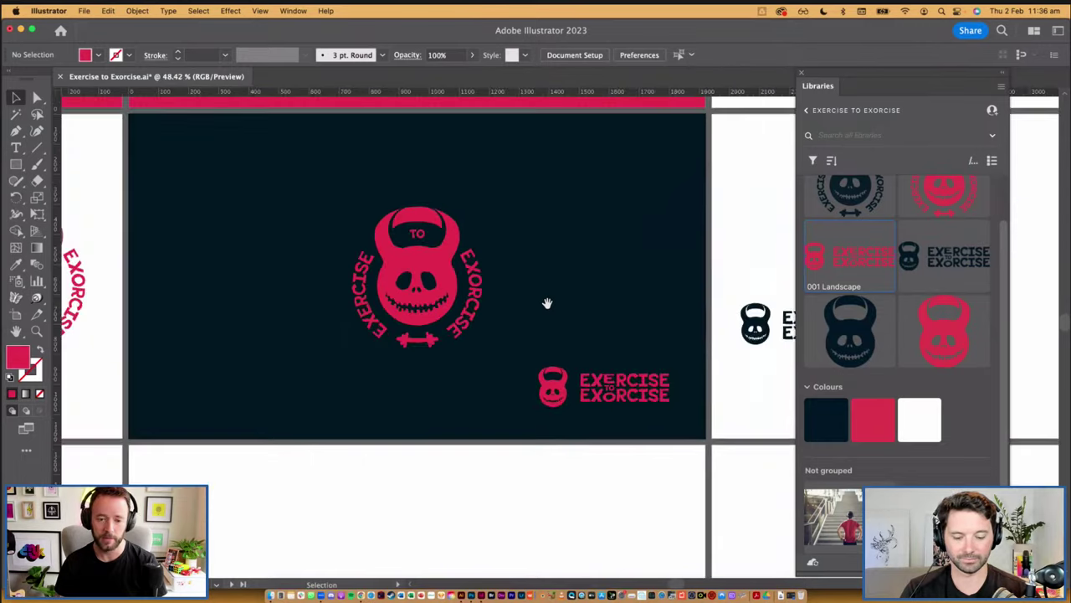
scroll(546, 303, down, 2)
drag(605, 246, 624, 445)
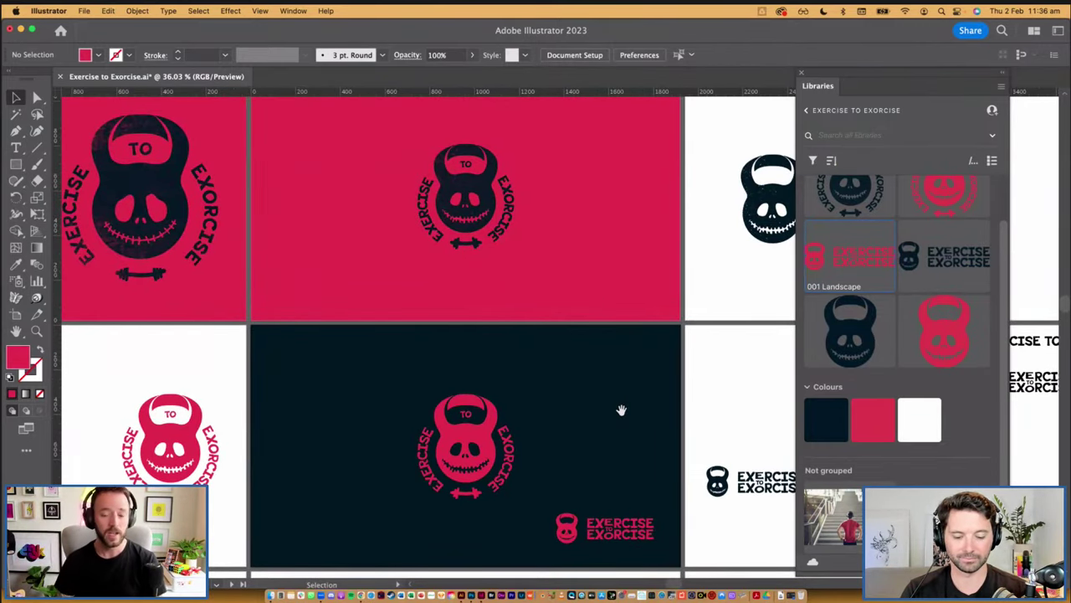
scroll(558, 361, down, 3)
scroll(558, 361, right, 1)
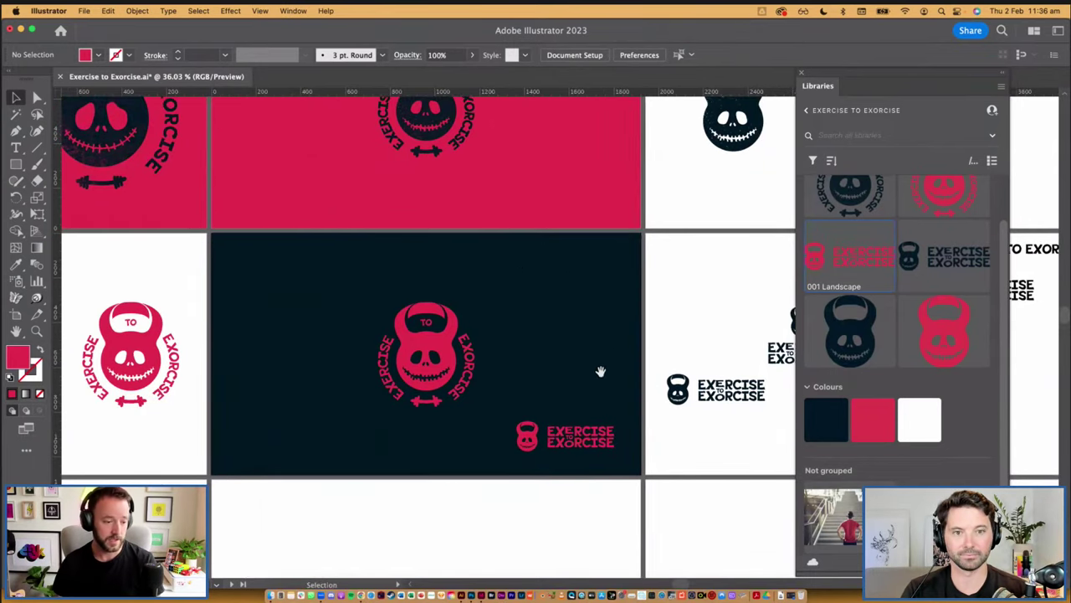
scroll(600, 371, down, 3)
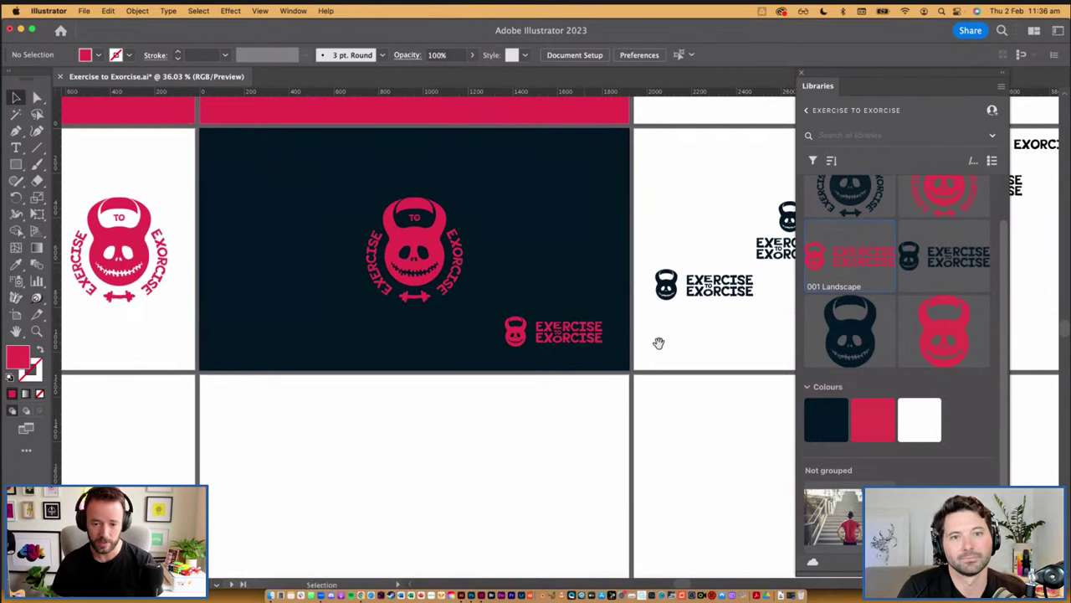
Switch to InDesign and place the library logos 001 Dark and 001 Inverted on the logo suite page
key(super+Tab)
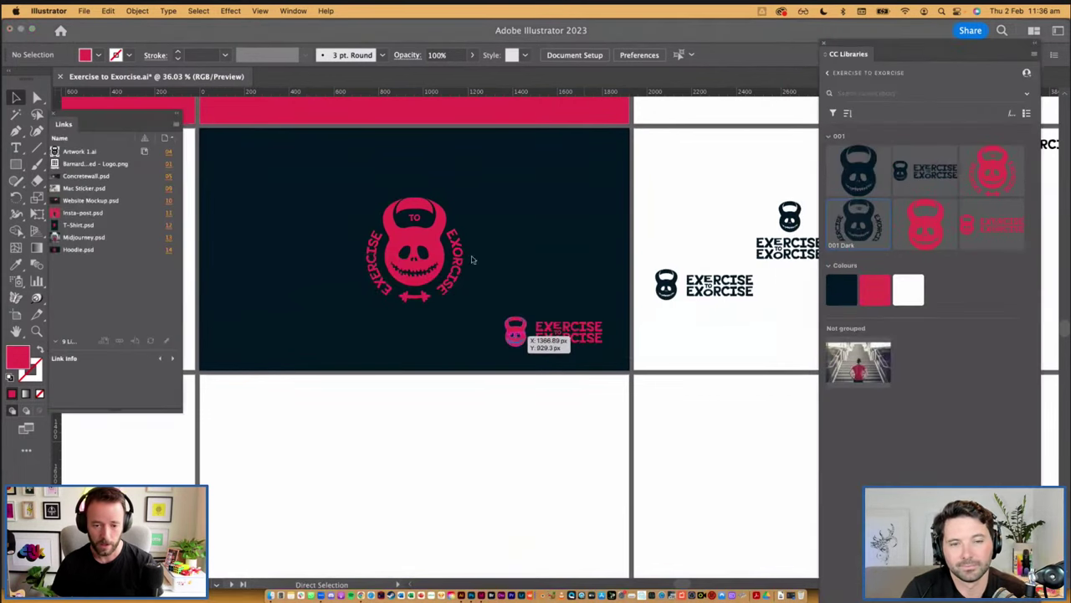
scroll(684, 264, up, 5)
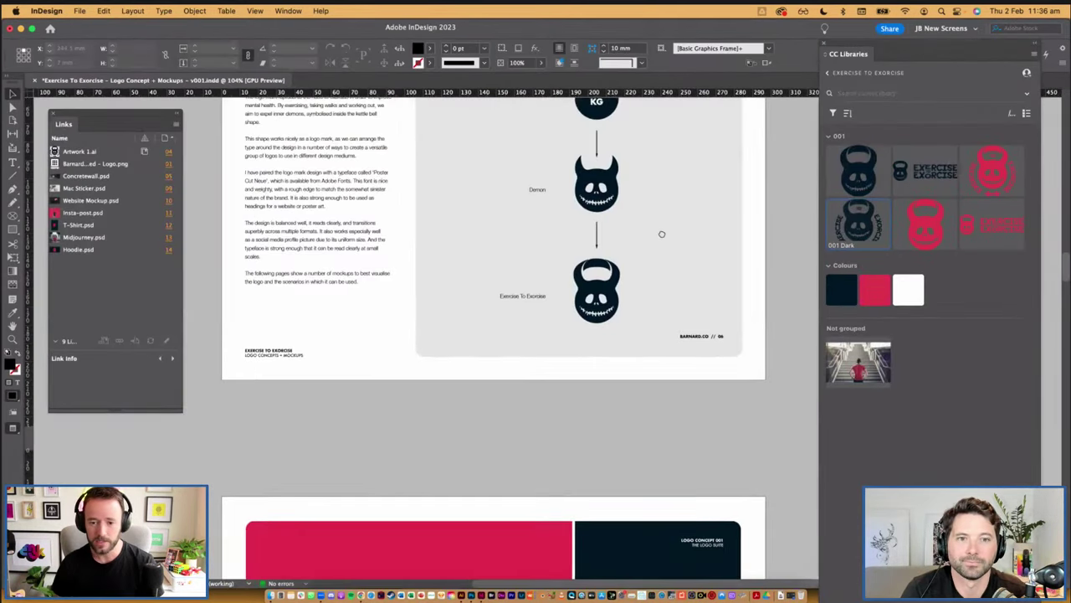
scroll(678, 188, down, 5)
scroll(596, 176, down, 1)
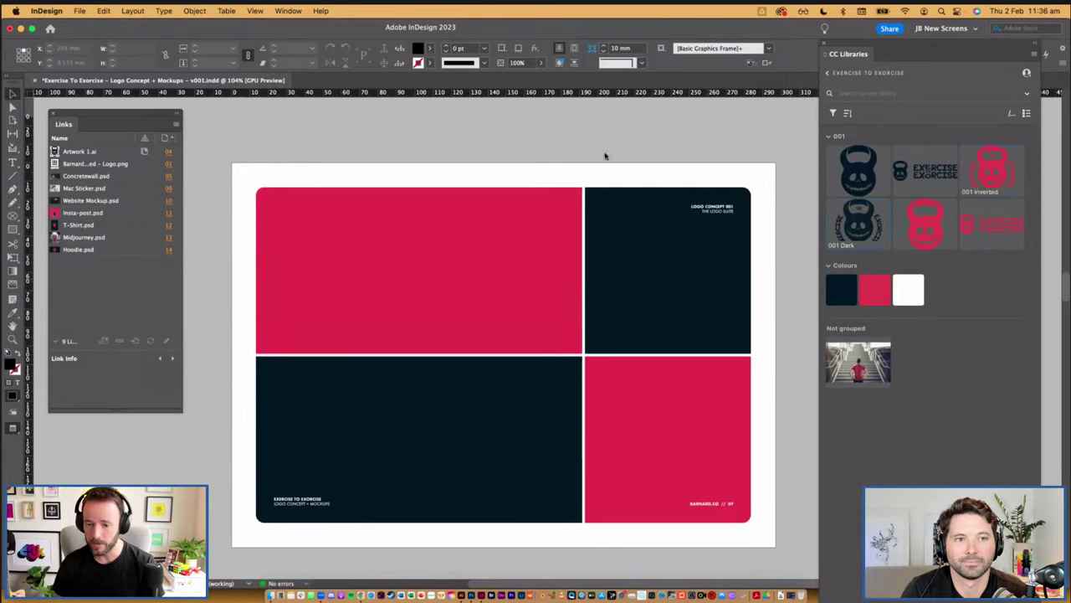
click(512, 172)
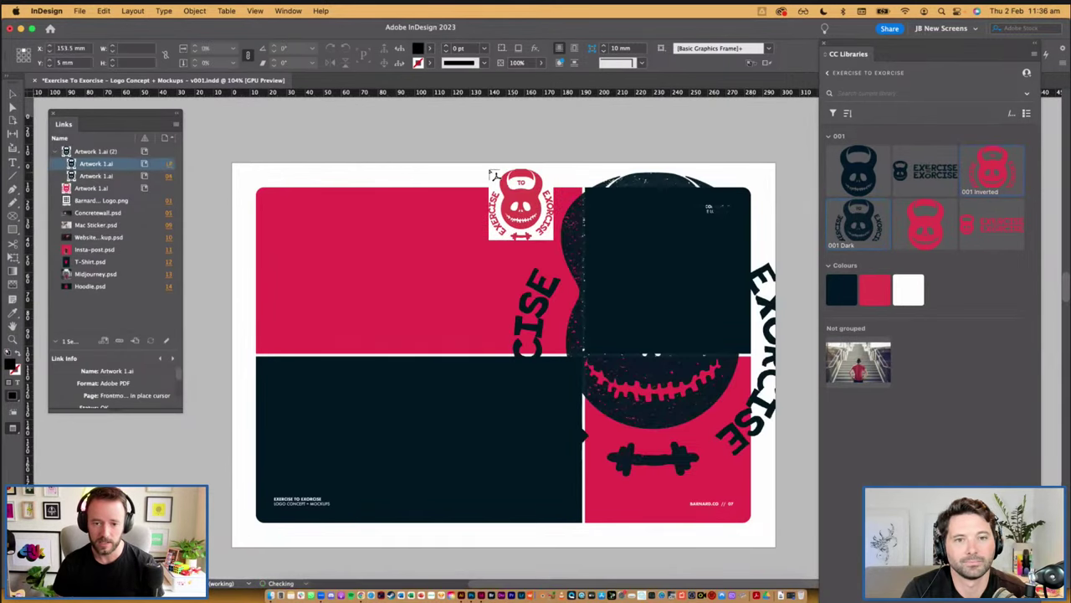
click(490, 170)
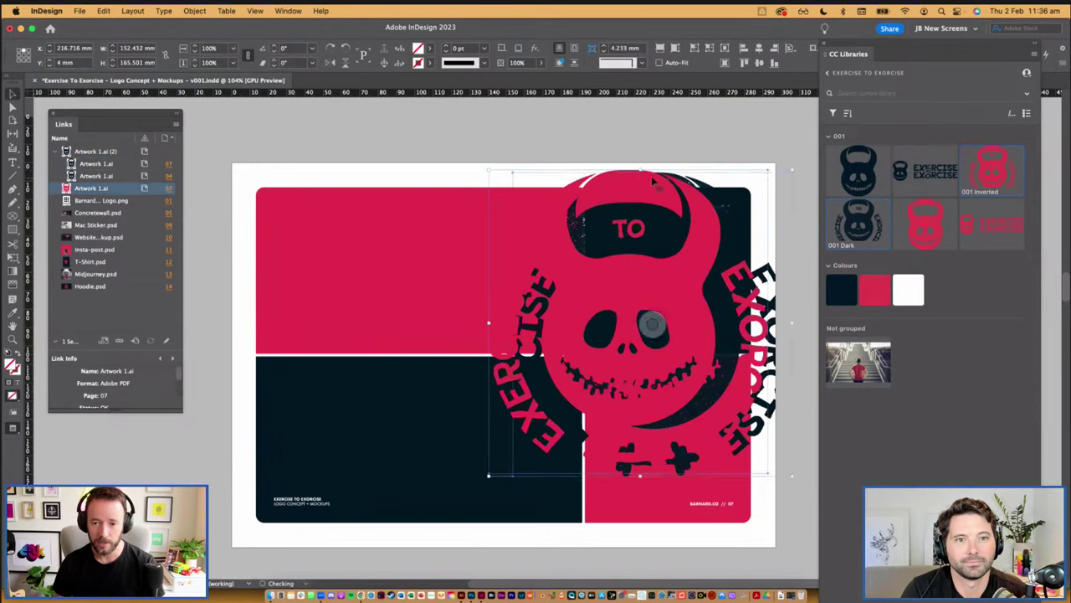
Centre the two circular logos on each other, scale them to about 37 mm wide and position them in the upper-right dark panel
click(759, 48)
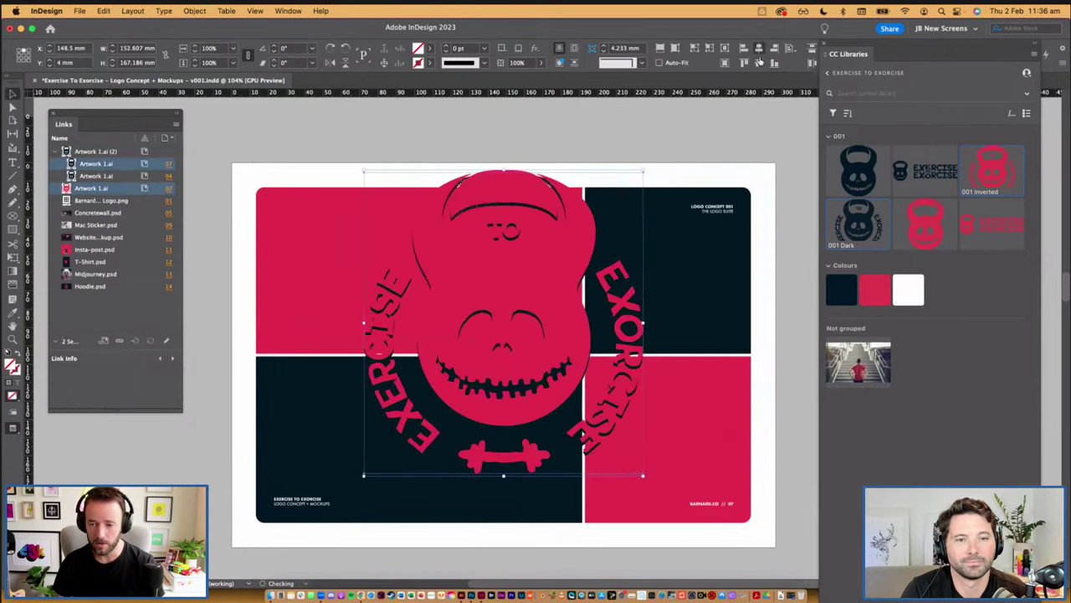
click(759, 63)
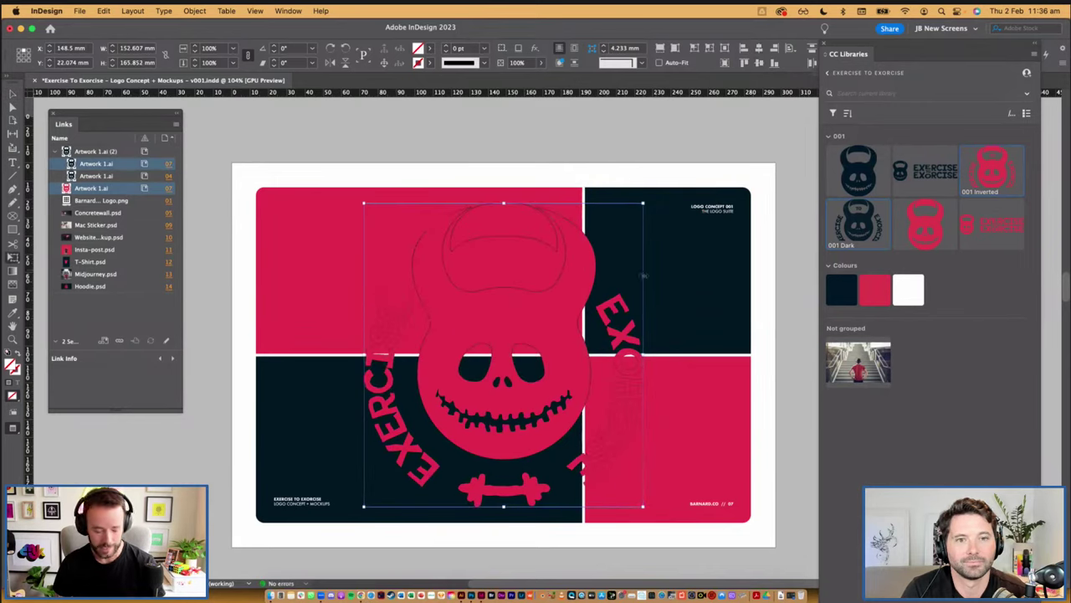
drag(643, 203, 677, 259)
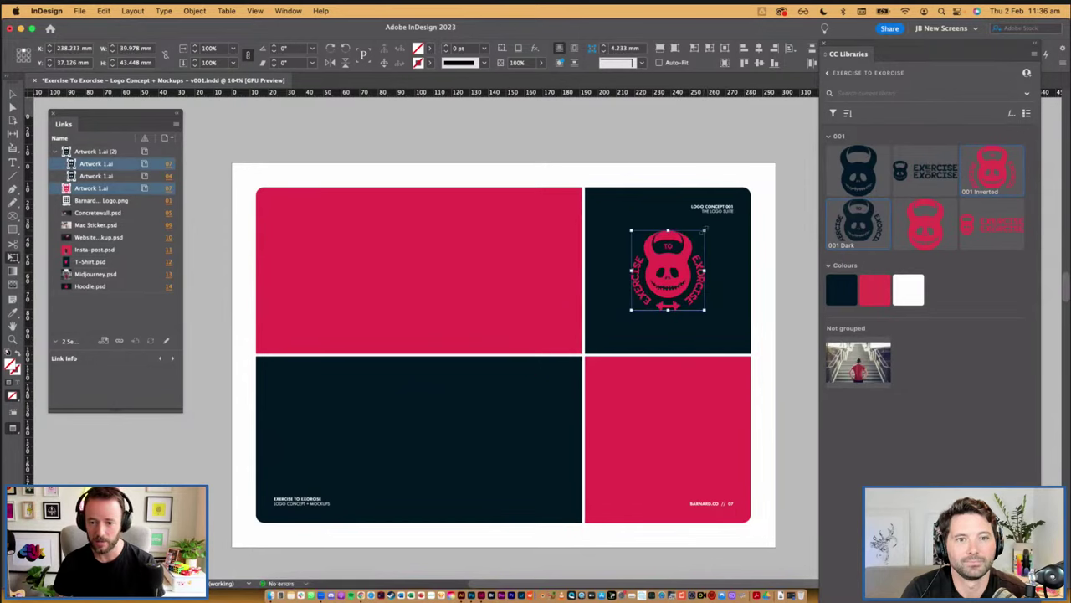
click(767, 280)
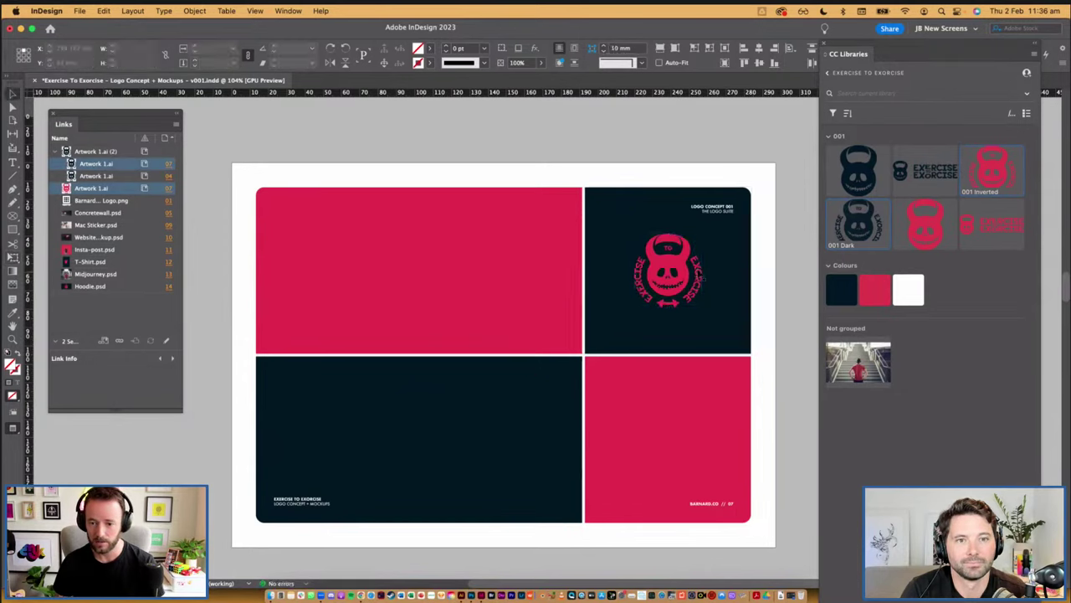
Send the pink circular logo and its dark panel behind the dark logo, and move the dark logo straight down into the pink panel
click(682, 267)
shift+click(732, 284)
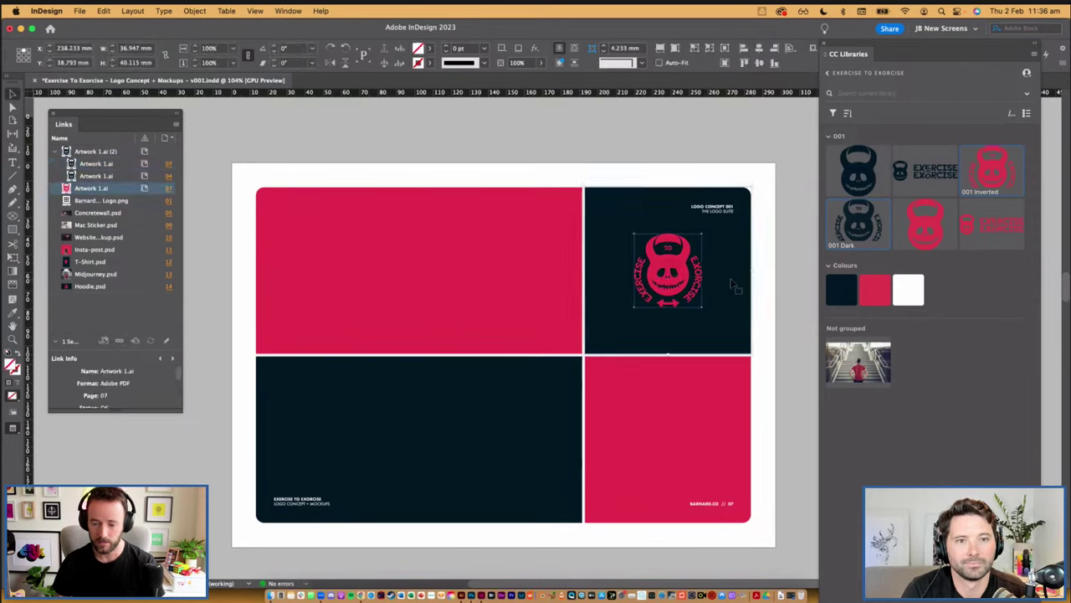
click(785, 251)
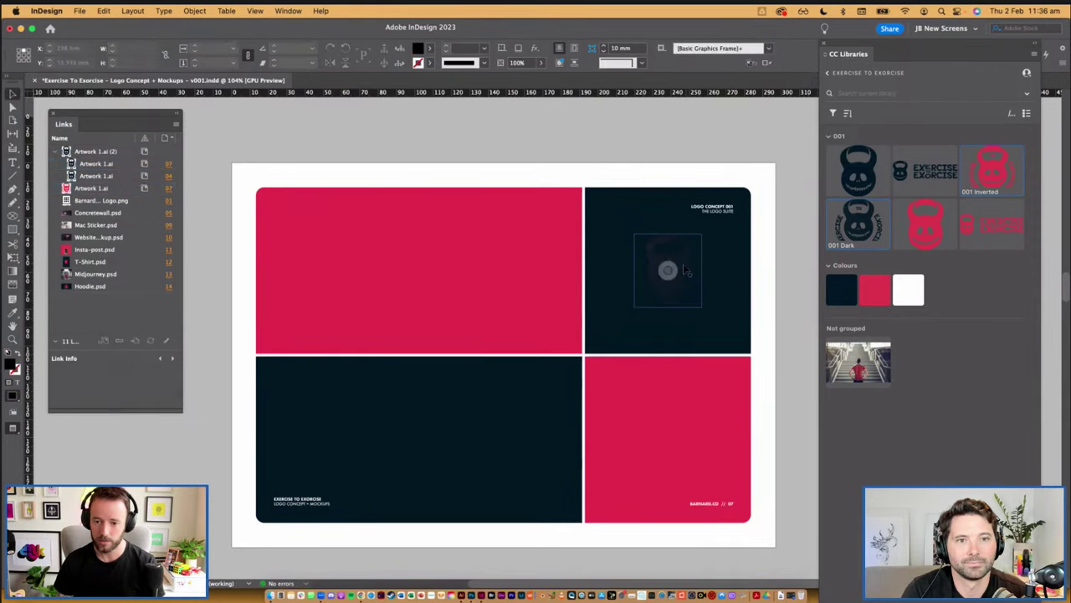
drag(686, 268, 685, 439)
click(771, 387)
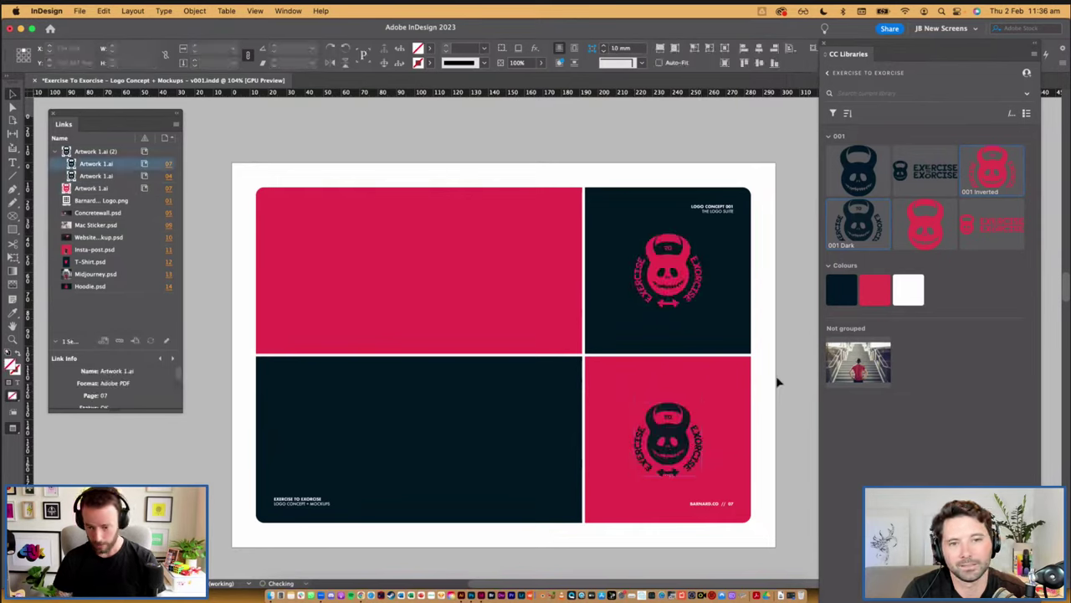
Place both landscape logos, the dark one and the pink 001 Landscape, from the library on the logo suite page
super+click(984, 225)
drag(933, 191, 308, 176)
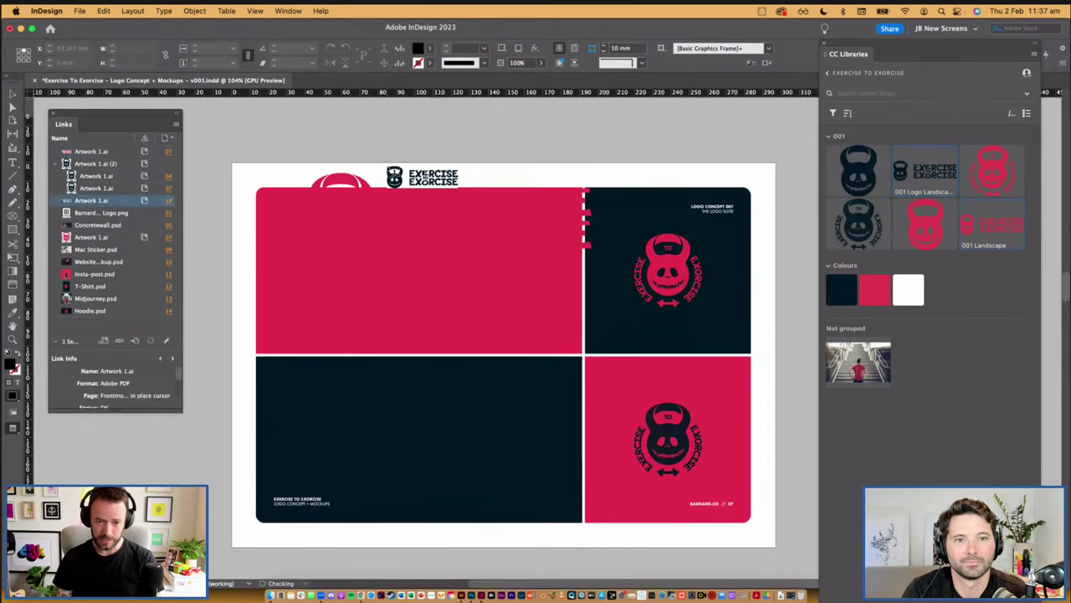
click(386, 161)
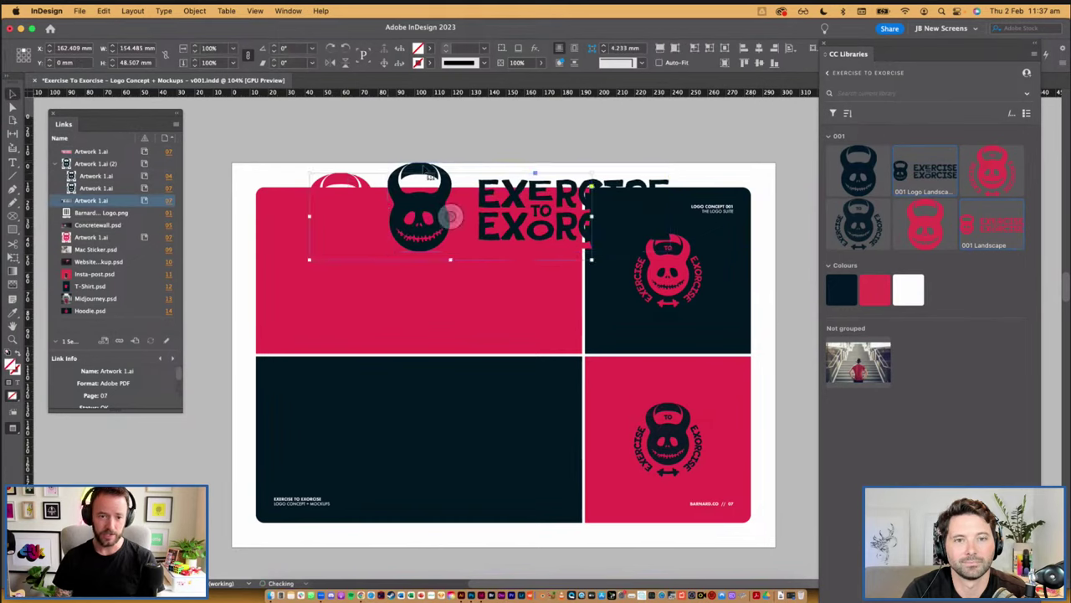
Centre the two landscape logos on each other, move them to the middle of the wide pink panel and scale them down
click(428, 173)
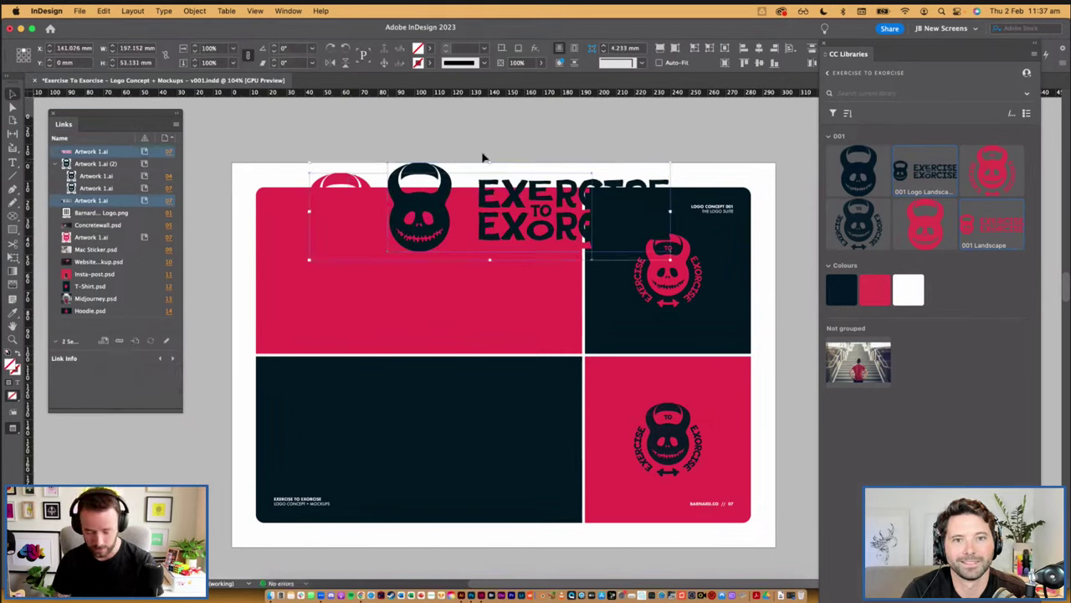
click(758, 48)
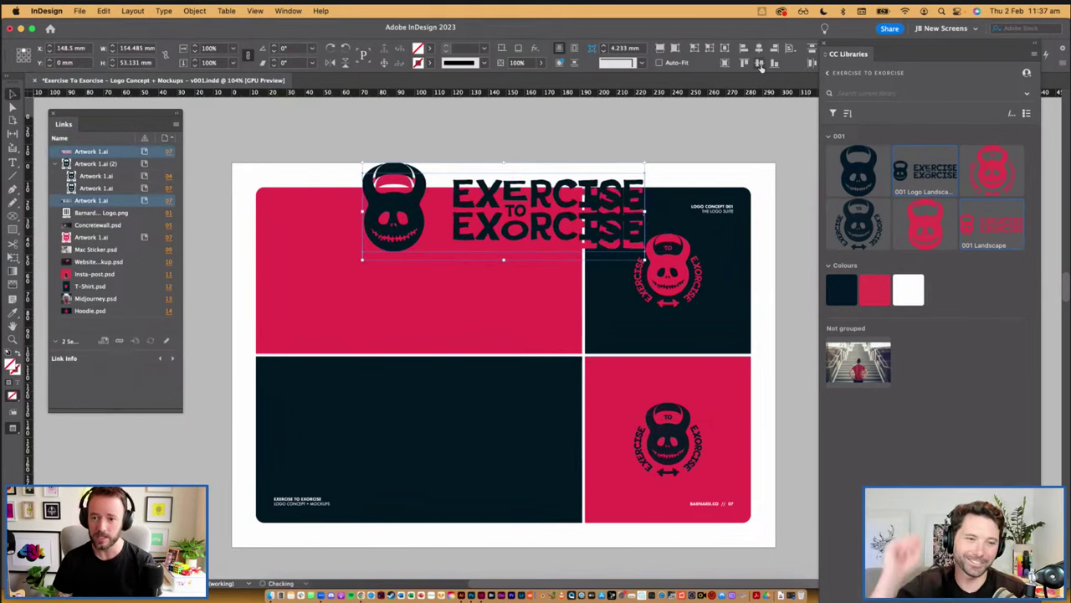
click(758, 63)
drag(486, 287, 465, 266)
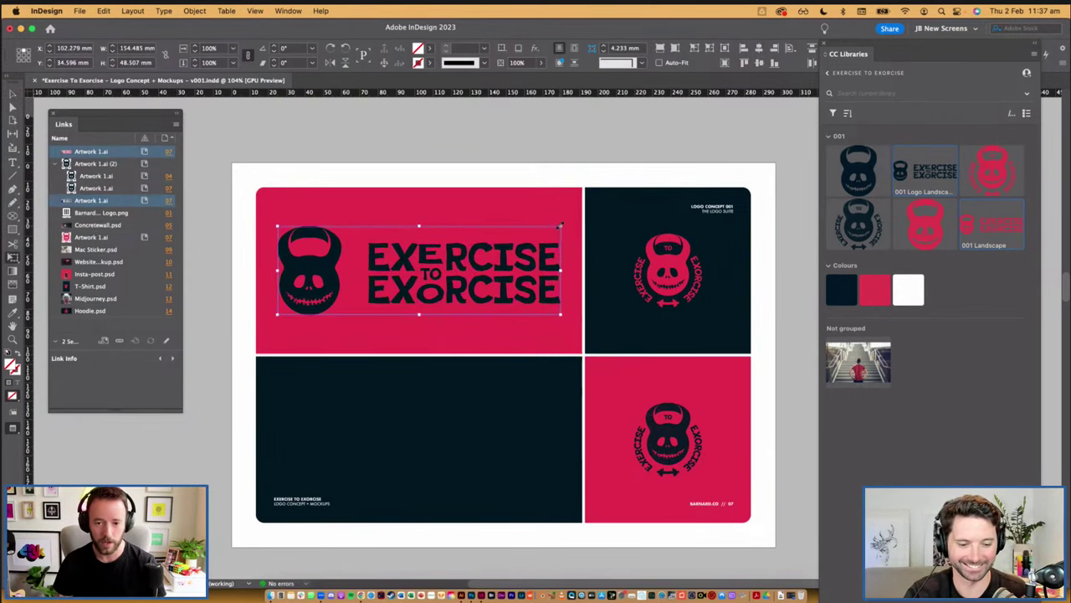
drag(560, 225, 496, 255)
key(v)
click(531, 174)
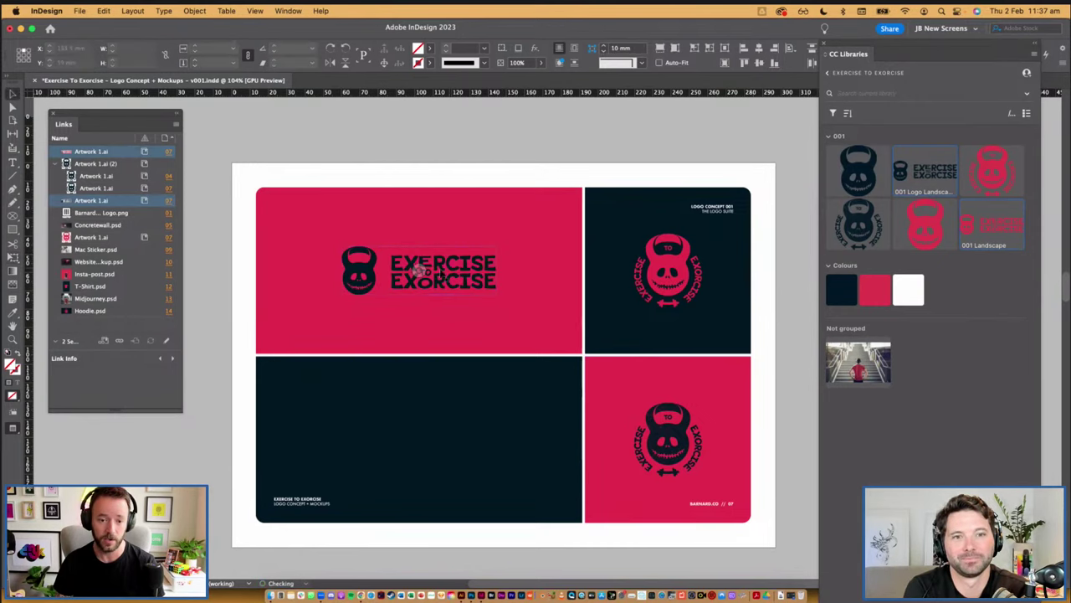
Send the dark landscape logo and its pink panel behind the pink logo, and move the pink logo down into the wide dark panel
click(482, 255)
key(BackSpace)
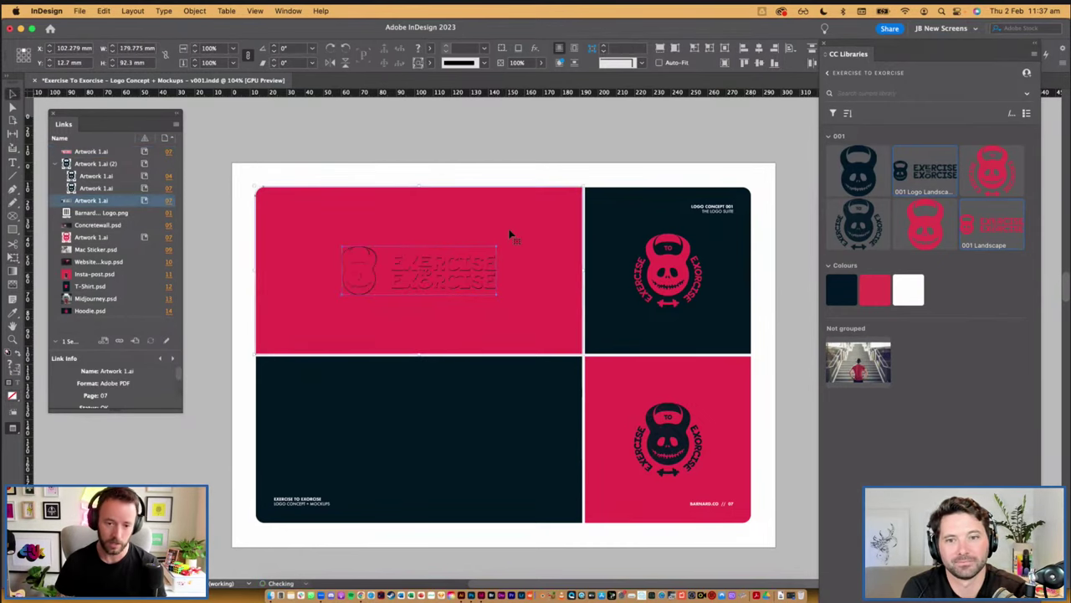
click(370, 257)
drag(371, 262, 368, 440)
click(218, 399)
Go to the One Colour Options page and switch to the logo artwork in Illustrator
drag(245, 443, 251, 404)
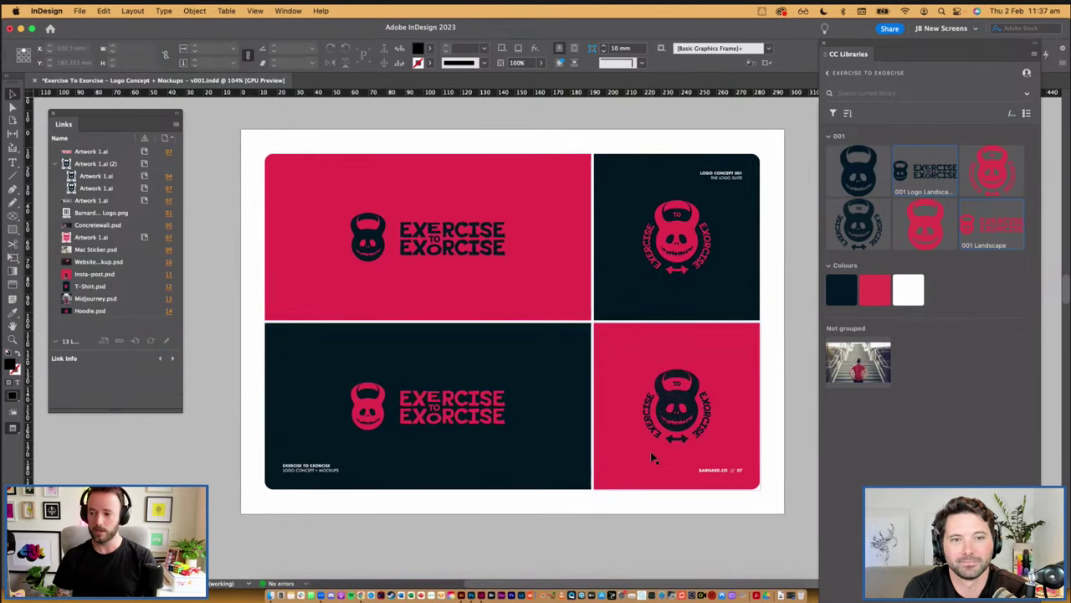
drag(631, 506, 635, 171)
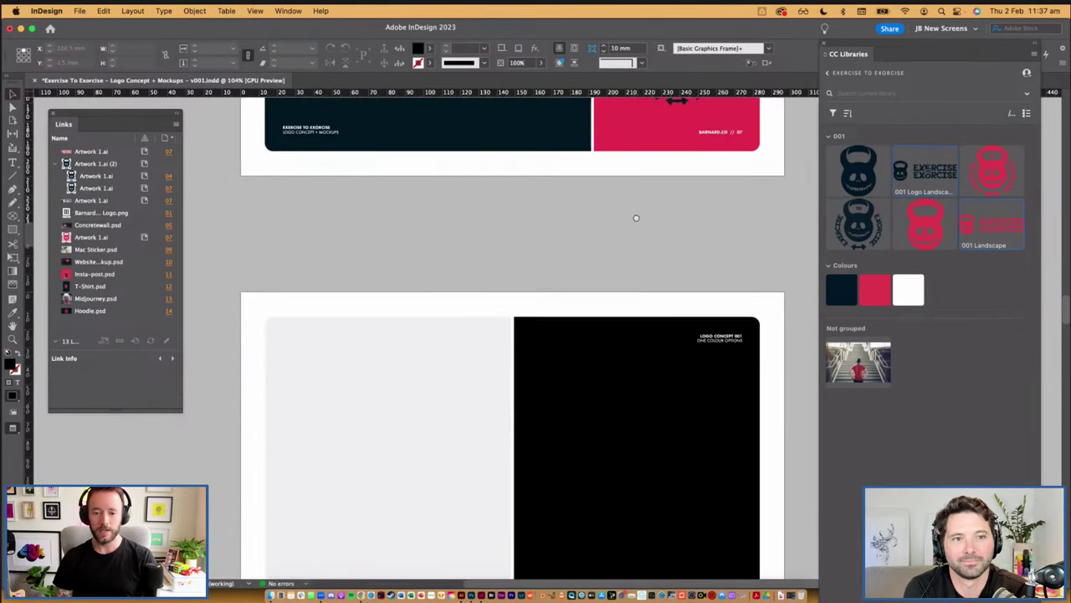
drag(638, 284, 640, 181)
scroll(640, 181, down, 2)
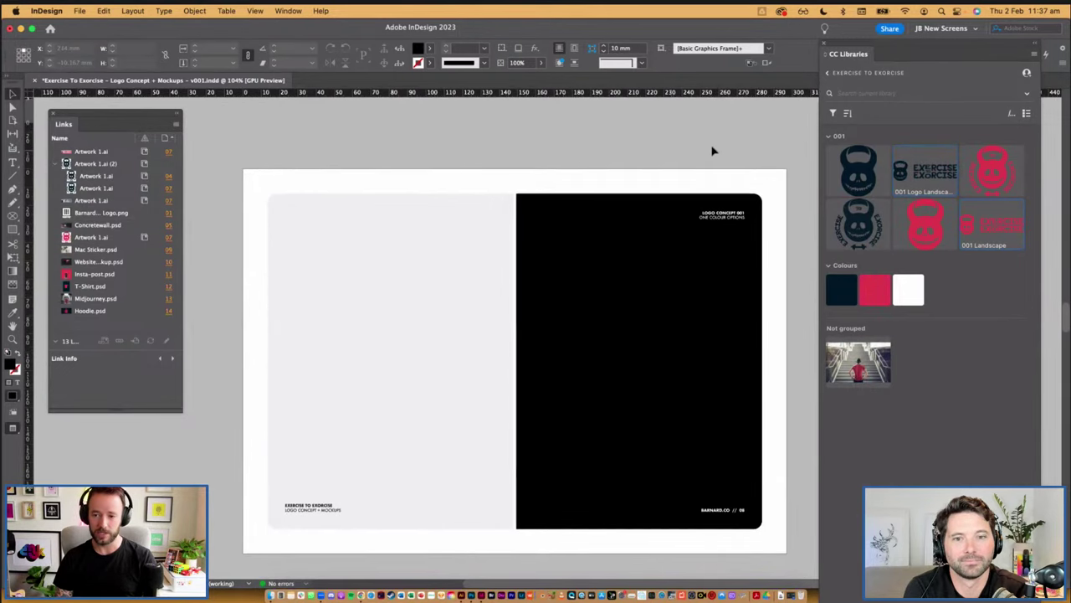
key(super+Tab)
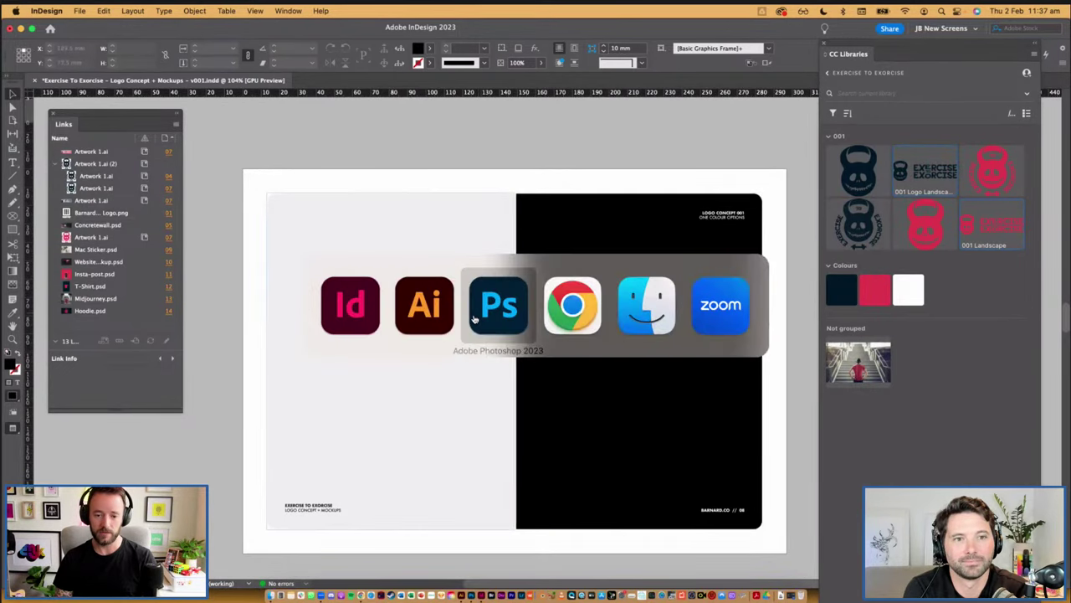
click(440, 311)
drag(537, 390, 472, 390)
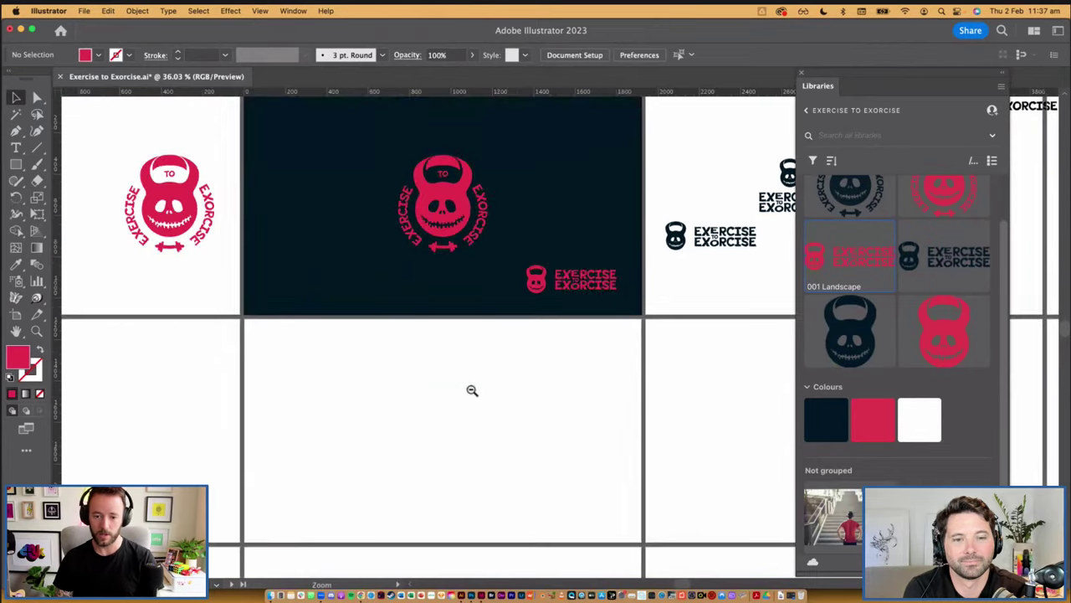
key(super+minus)
click(514, 228)
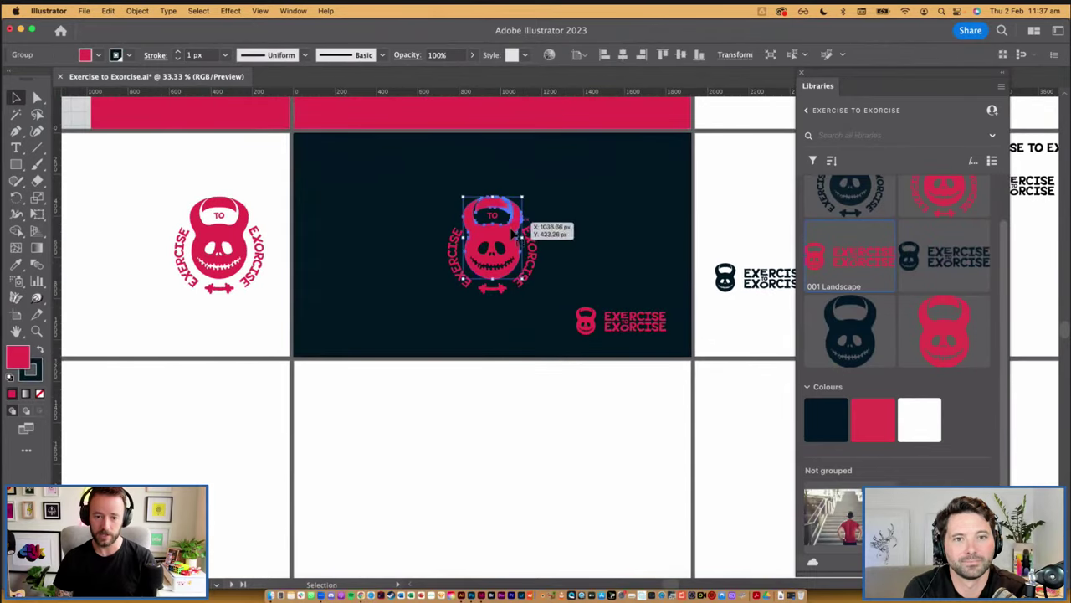
drag(512, 232, 456, 432)
key(super+z)
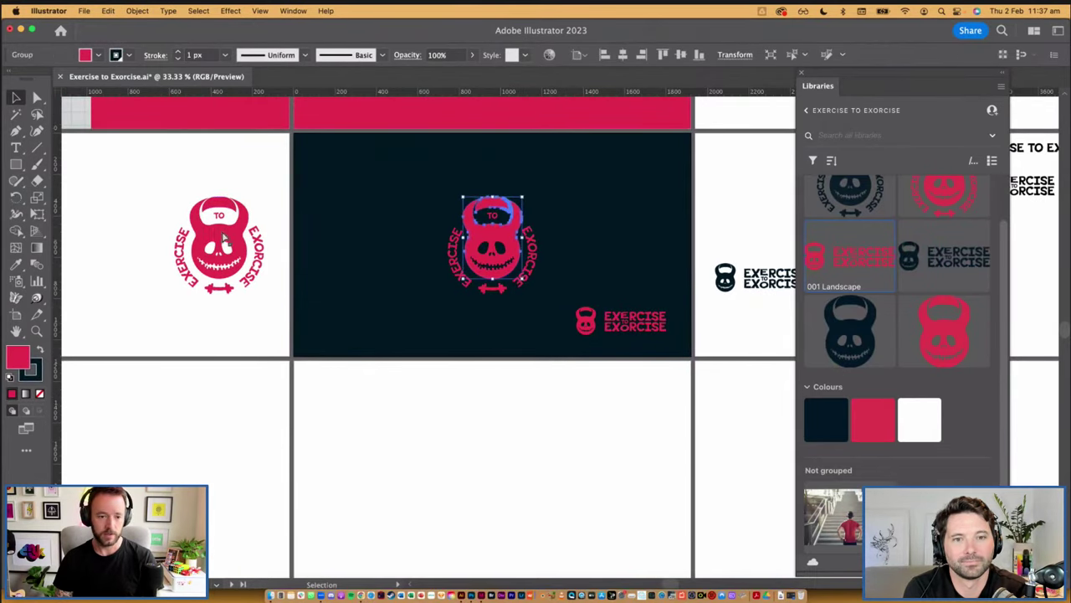
Duplicate the pink kettlebell skull onto the dark artboard and the dark kettlebell skull beside the logo on the pink artboard
drag(234, 246, 363, 296)
key(space)
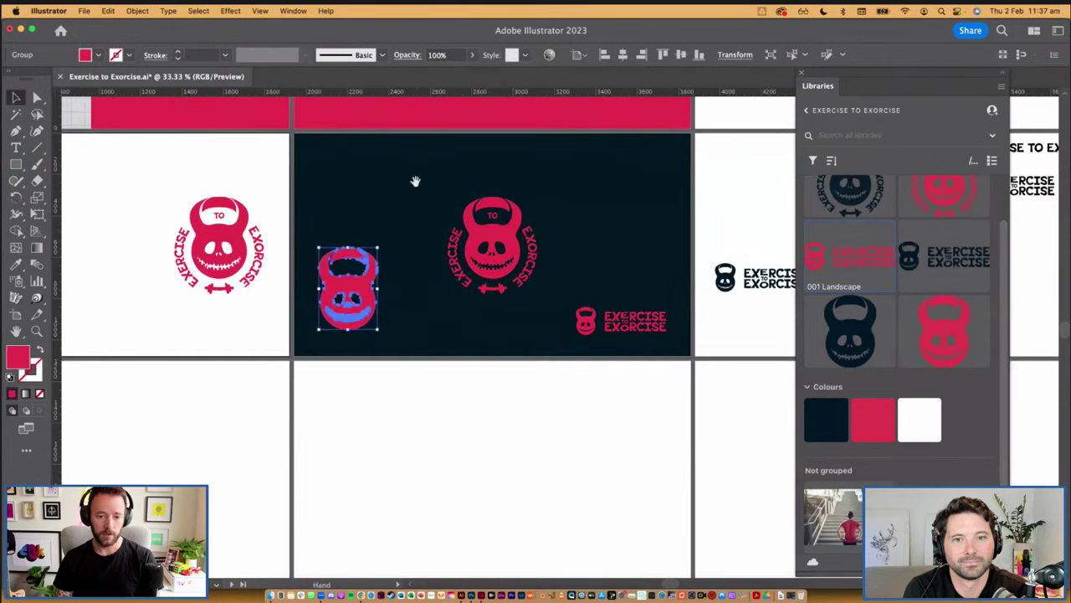
scroll(416, 181, up, 5)
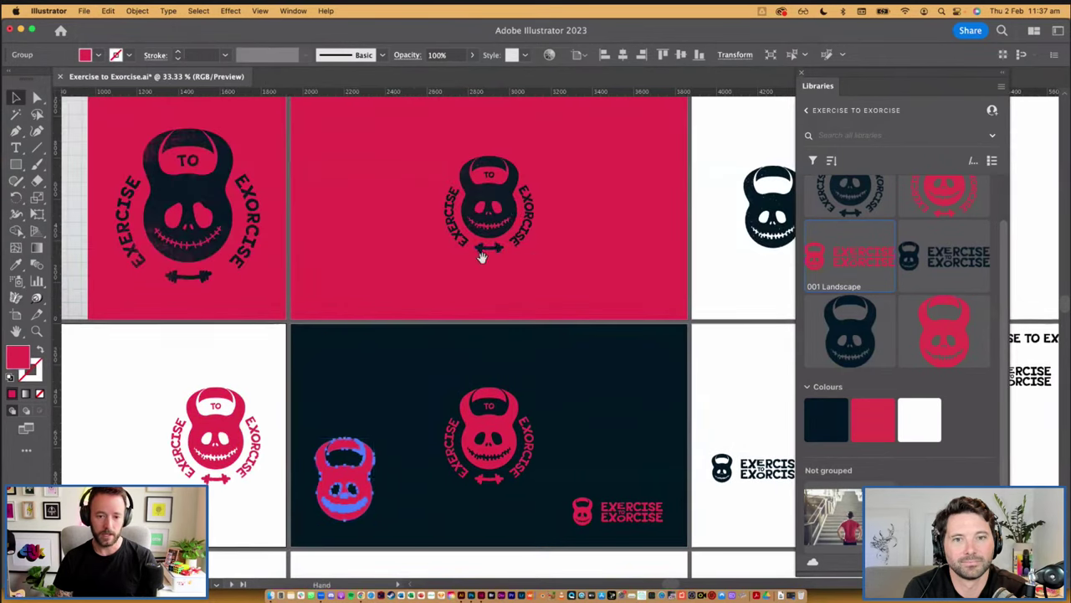
click(516, 204)
drag(472, 283, 376, 238)
Ungroup the duplicated dark kettlebell skull and delete the texture image behind it
key(shift+super+g)
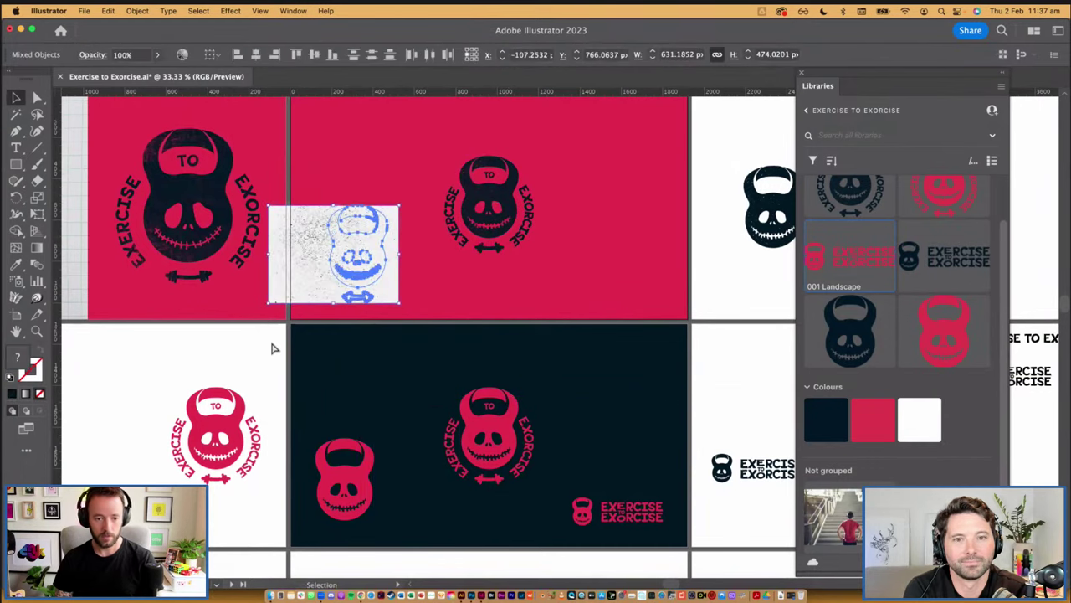
click(273, 345)
click(305, 263)
key(Delete)
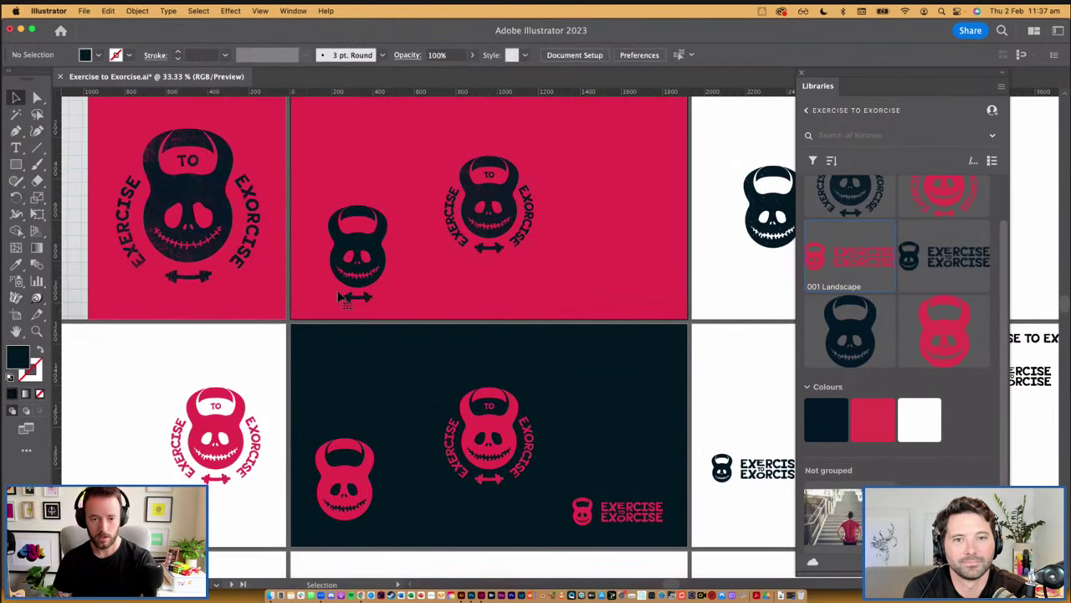
Copy the dark kettlebell skull without its dumbbell, switch to InDesign and paste it into the presentation
click(358, 216)
key(super+Tab)
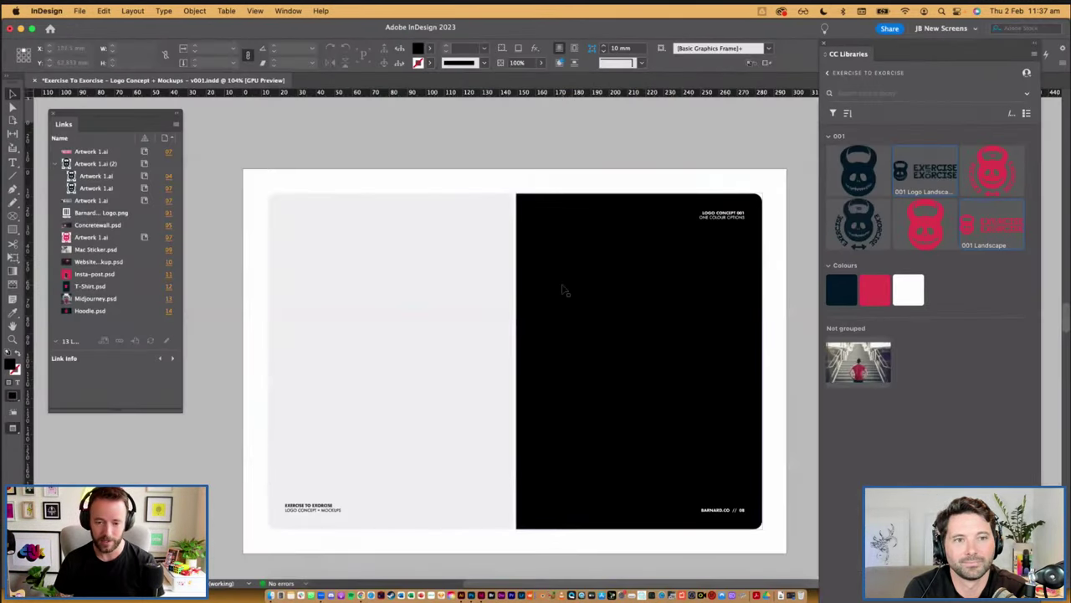
key(super+v)
drag(561, 156, 448, 290)
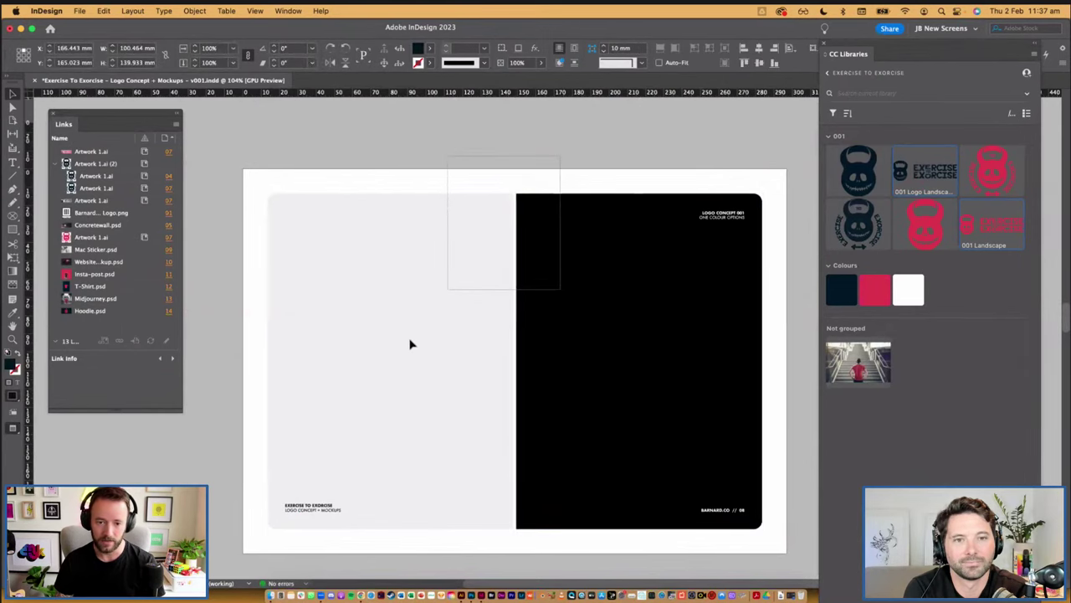
Turn off the preview mode and move the pasted dark kettlebell skull to the centre of the light grey panel
key(w)
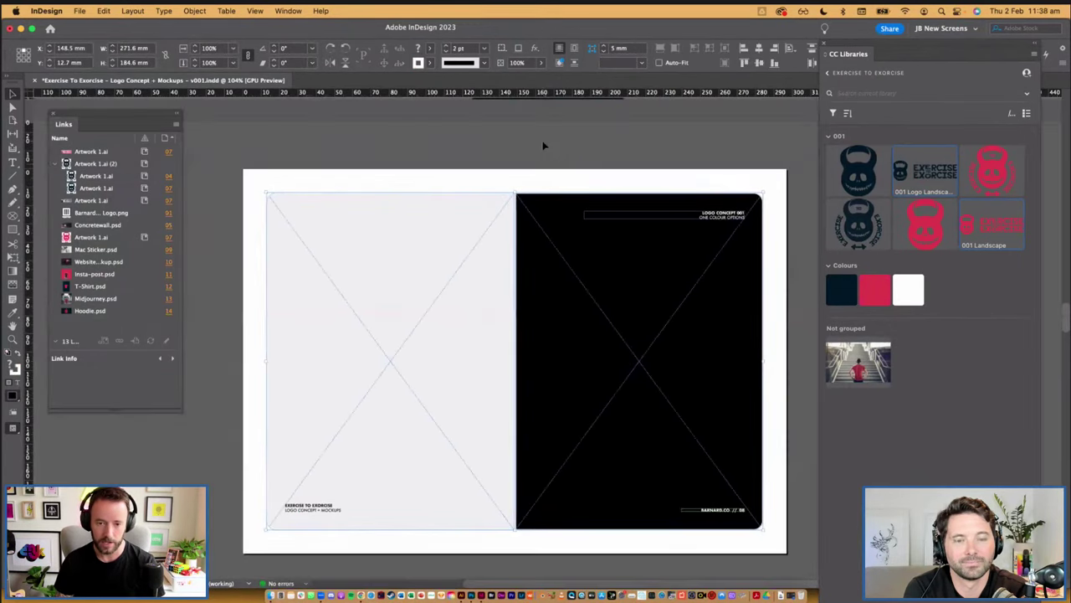
scroll(550, 220, up, 3)
drag(555, 182, 374, 462)
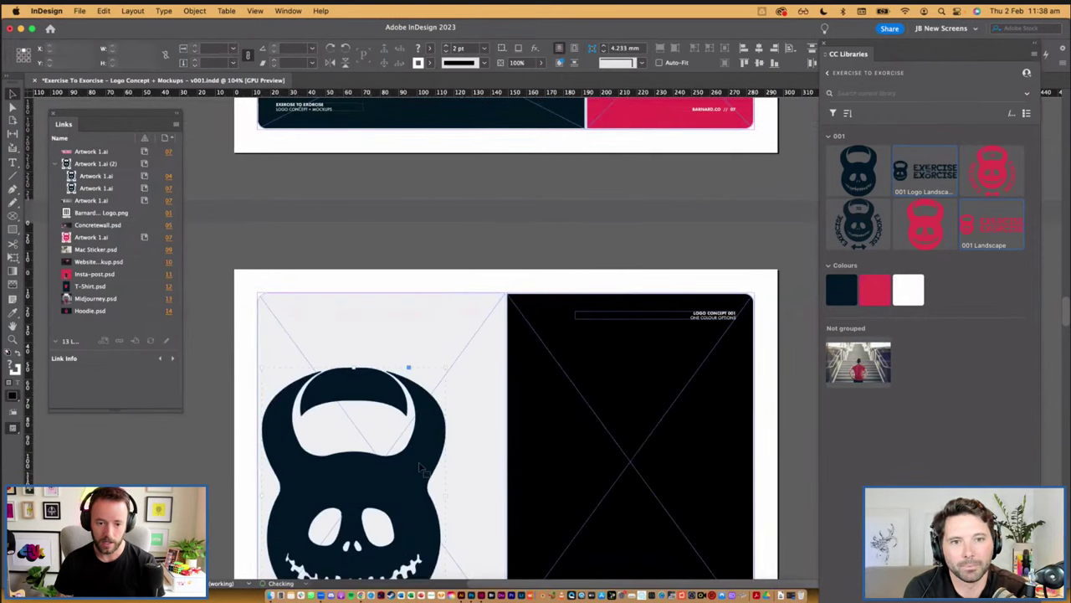
scroll(470, 357, down, 3)
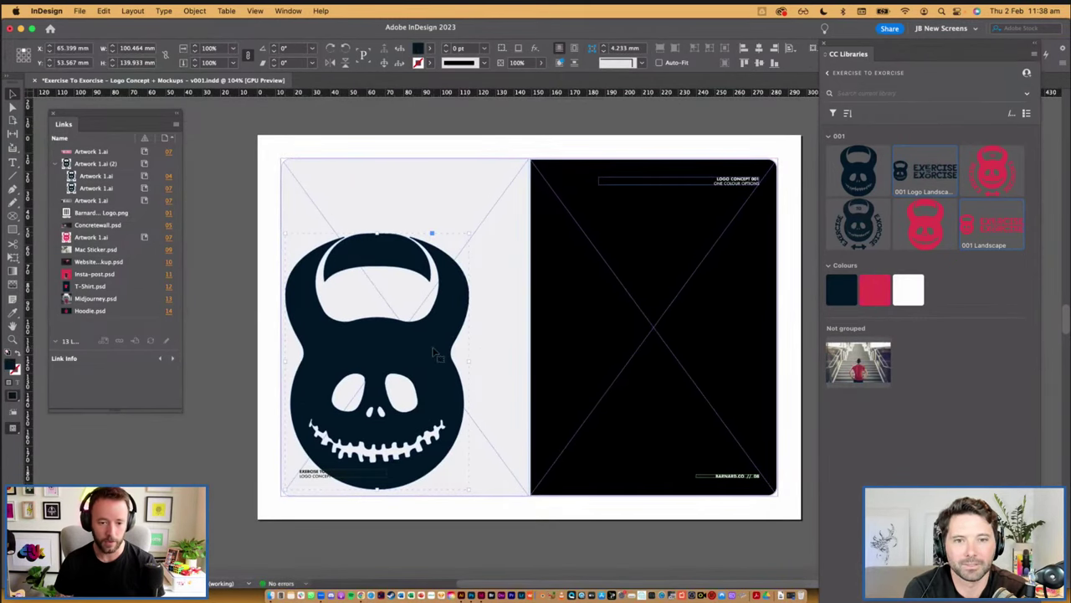
drag(434, 354, 460, 321)
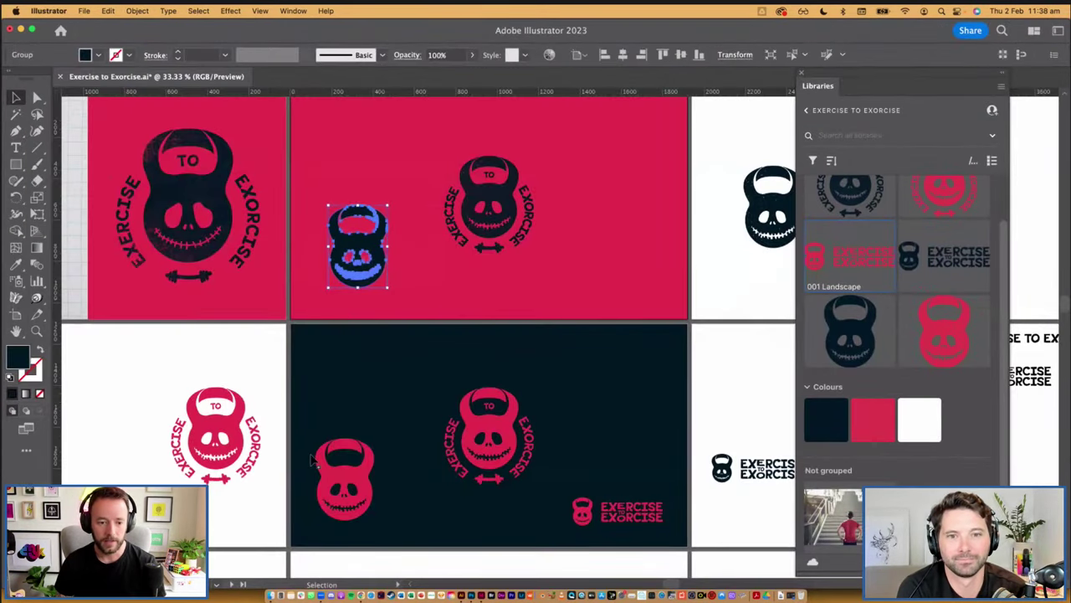
Copy the duplicated pink kettlebell skull from Illustrator, paste it in InDesign and move it over the dark skull
click(339, 475)
key(super+Tab)
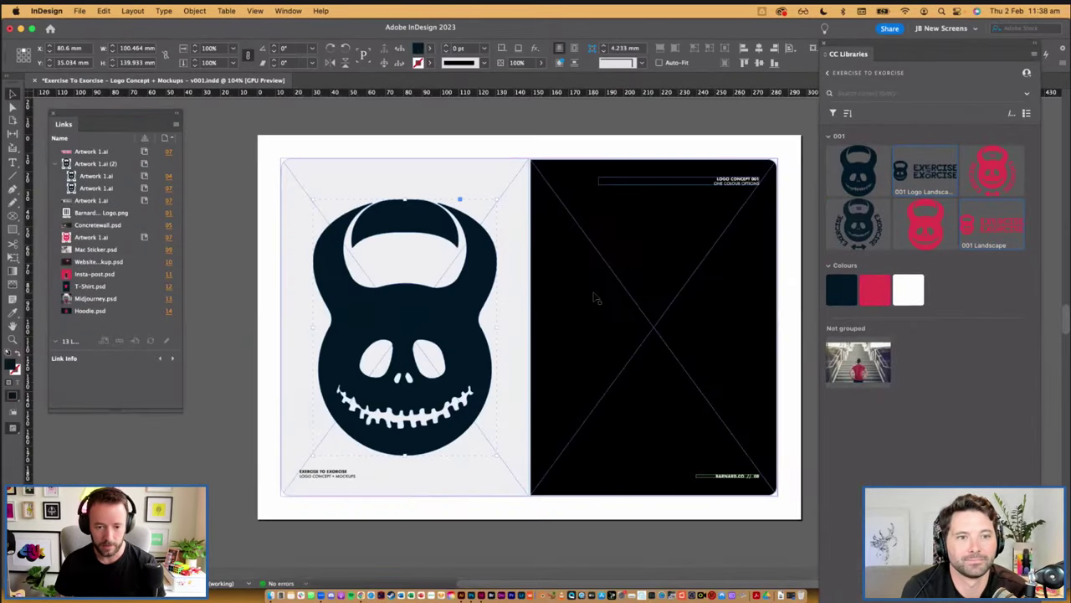
key(super+v)
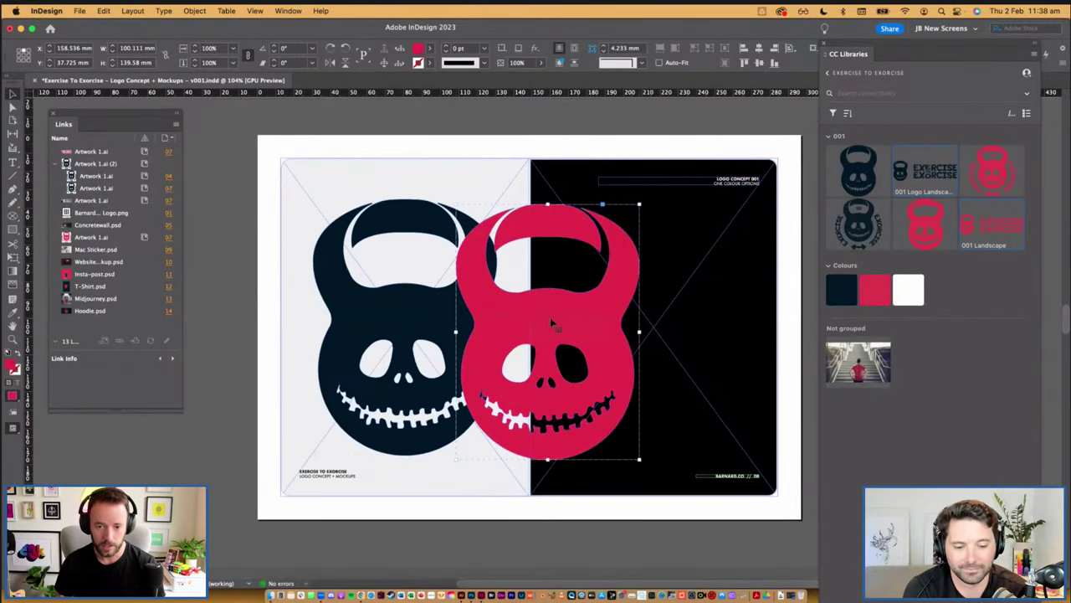
drag(550, 317, 408, 323)
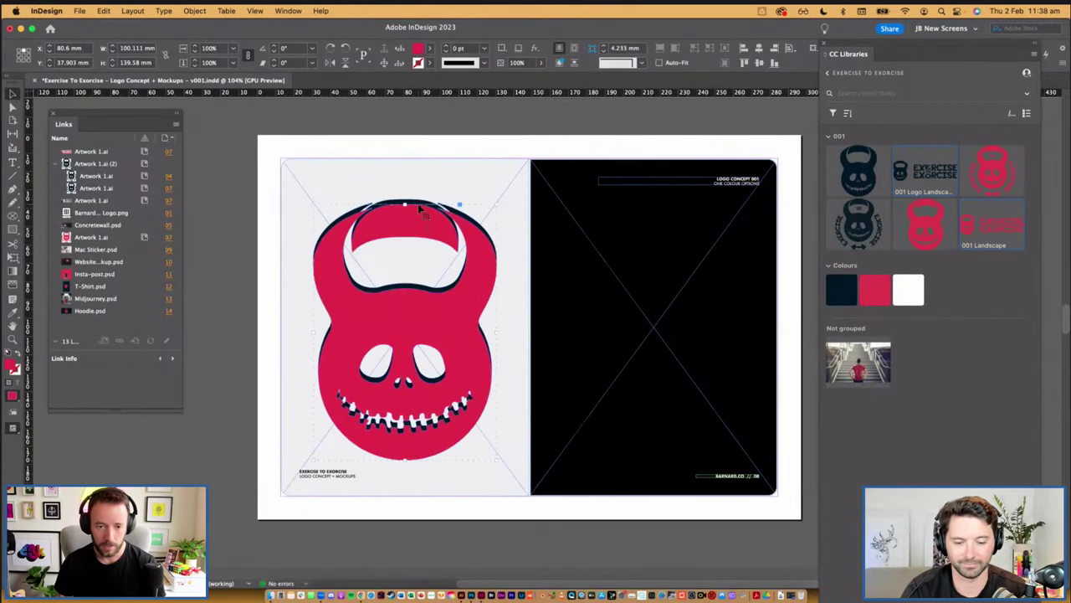
key(i)
click(275, 386)
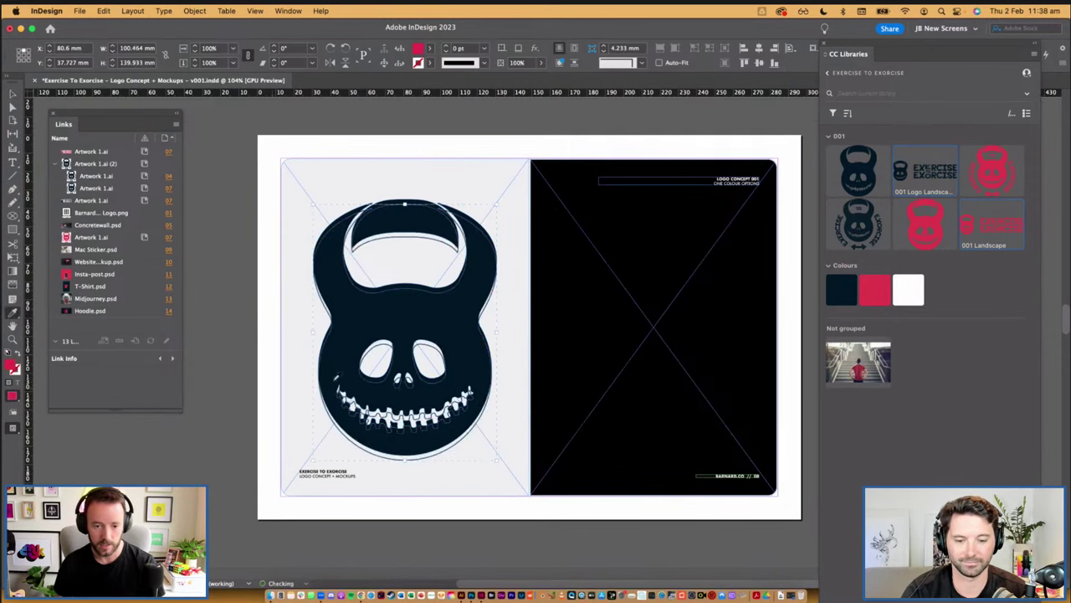
key(v)
key(super+z)
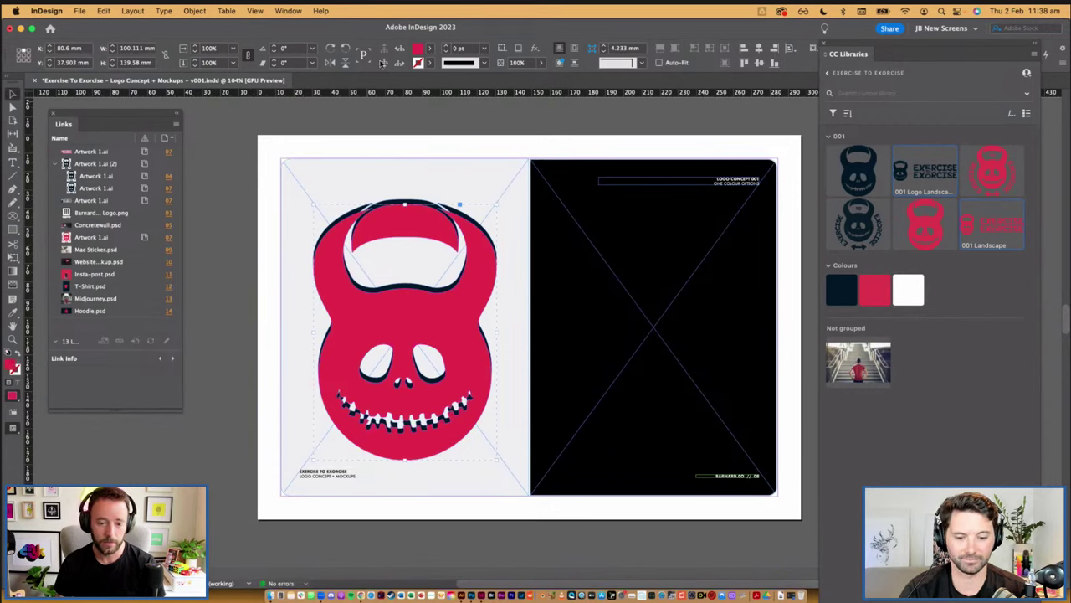
Fill the pink kettlebell skull with the [Paper] swatch and move it to the centre of the black panel
click(430, 48)
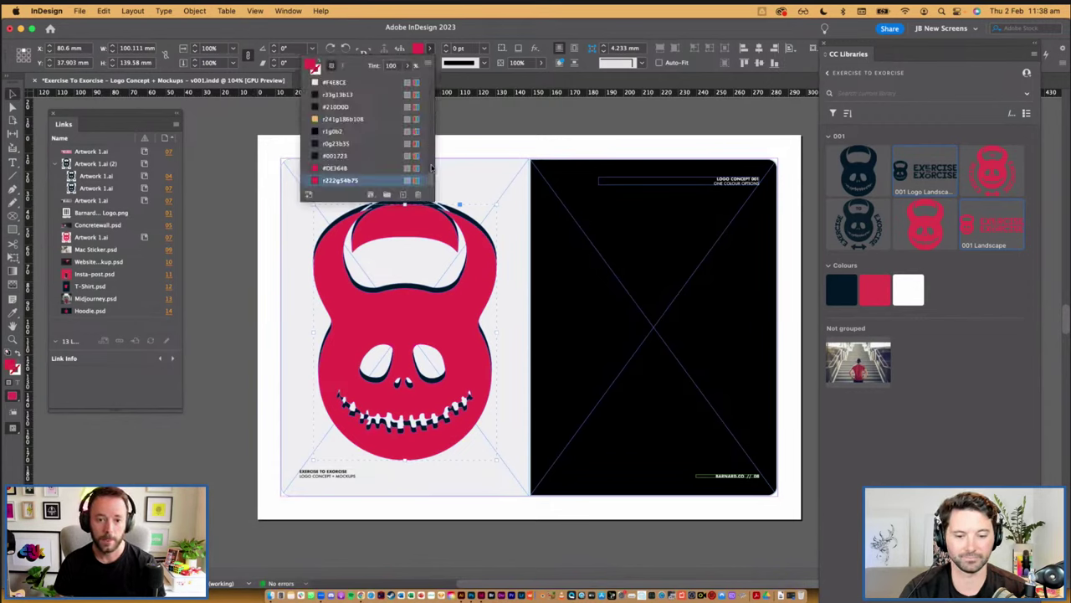
drag(432, 168, 431, 78)
click(403, 106)
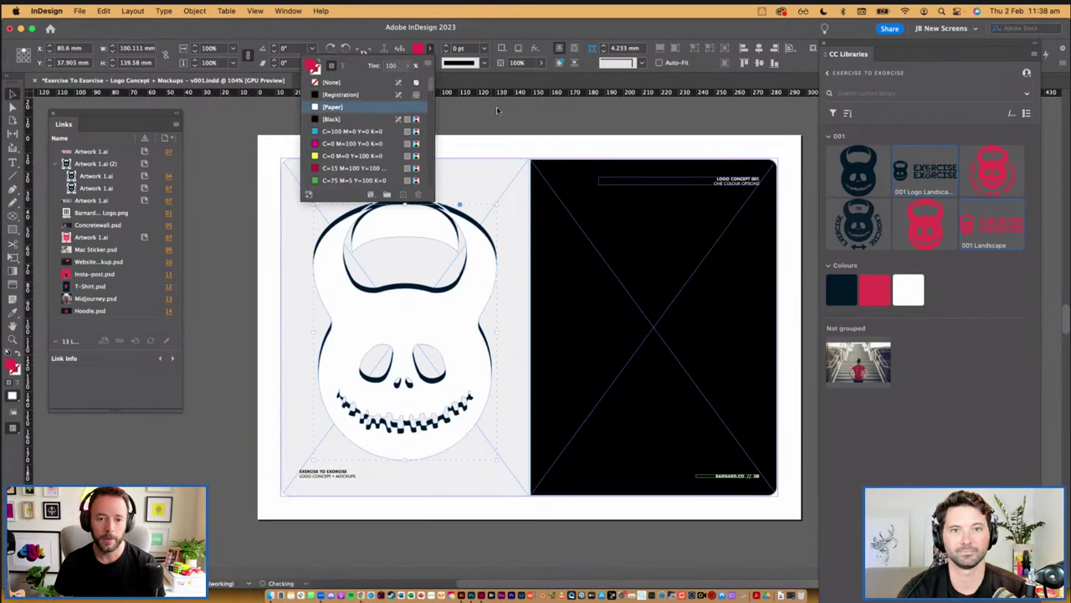
click(430, 232)
drag(474, 280, 722, 270)
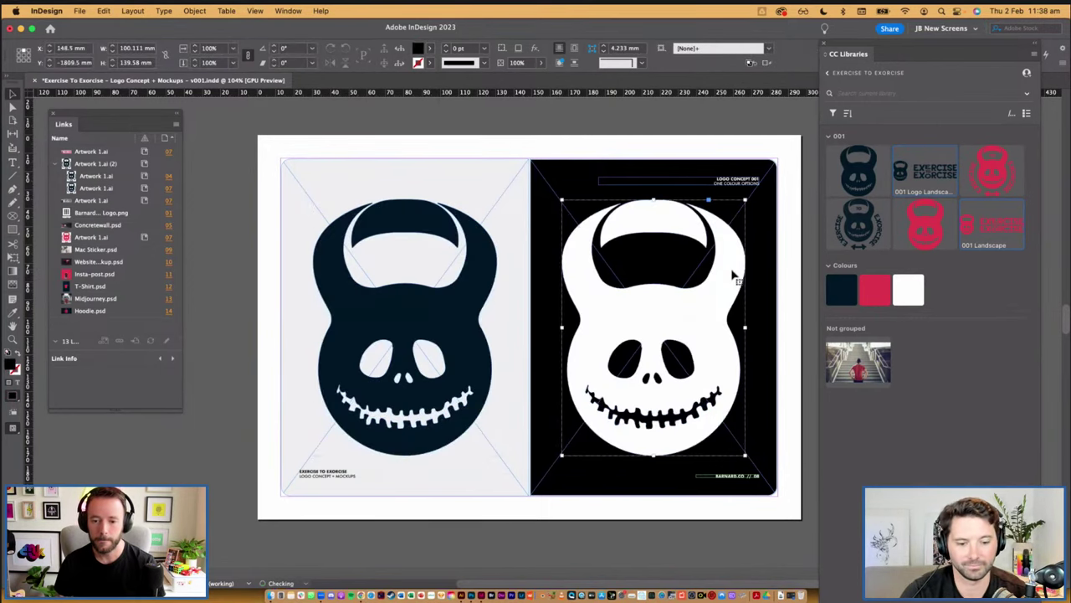
Fill the dark kettlebell skull on the light grey panel with the [Black] swatch
click(383, 301)
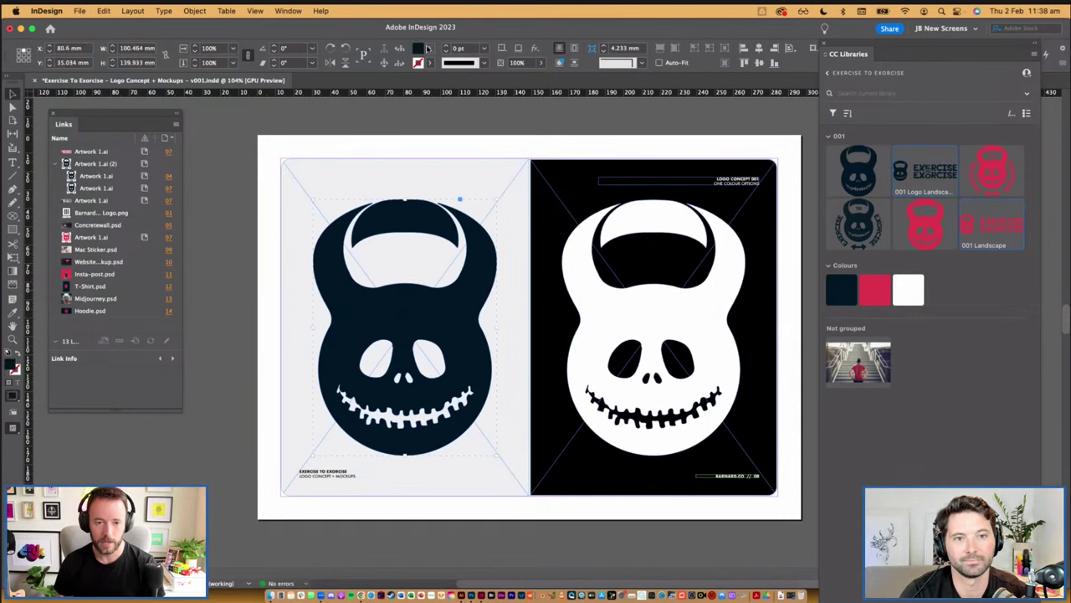
click(429, 48)
scroll(367, 127, up, 5)
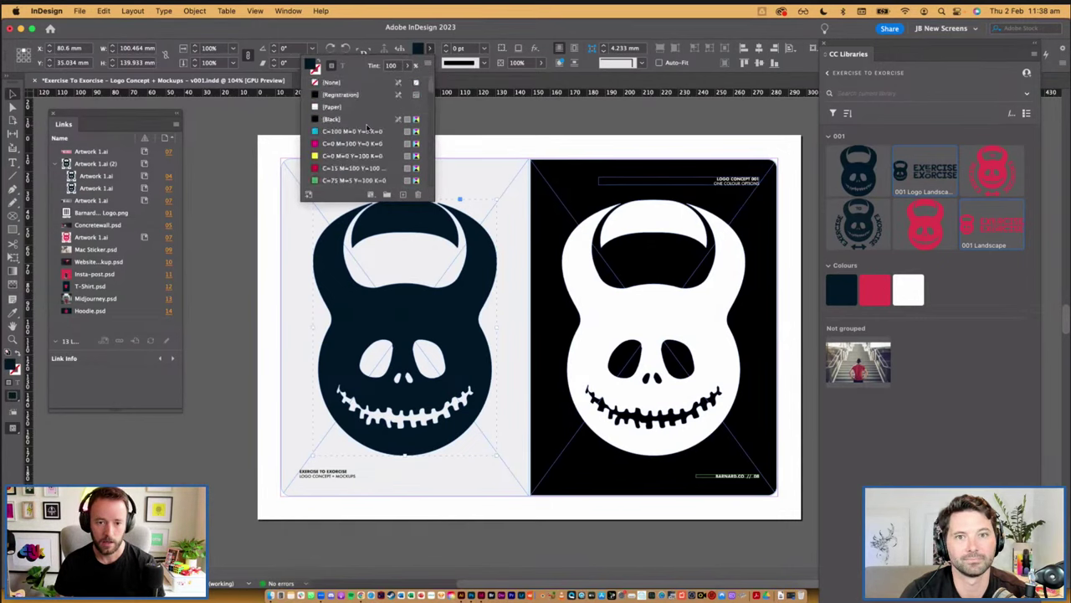
click(368, 119)
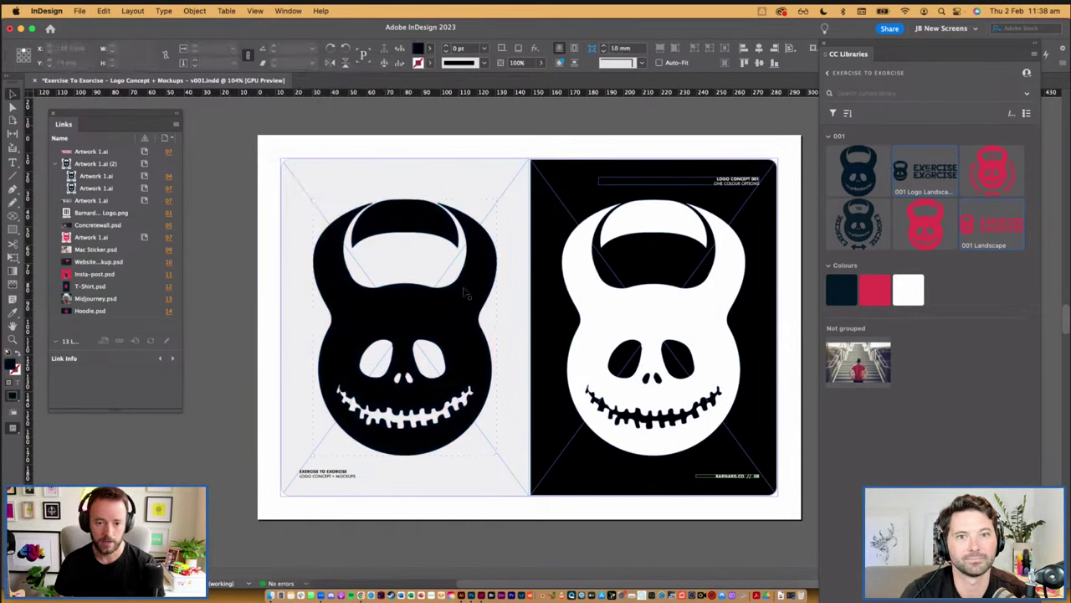
Scale both kettlebell skulls down together around their common centre to about 63 mm high
click(680, 230)
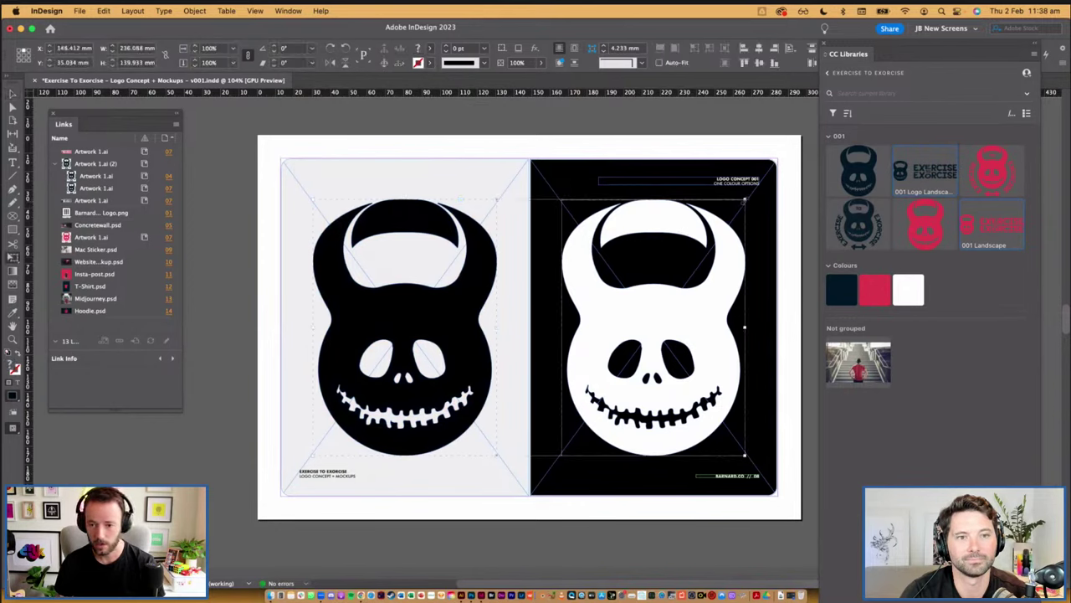
drag(719, 228, 626, 270)
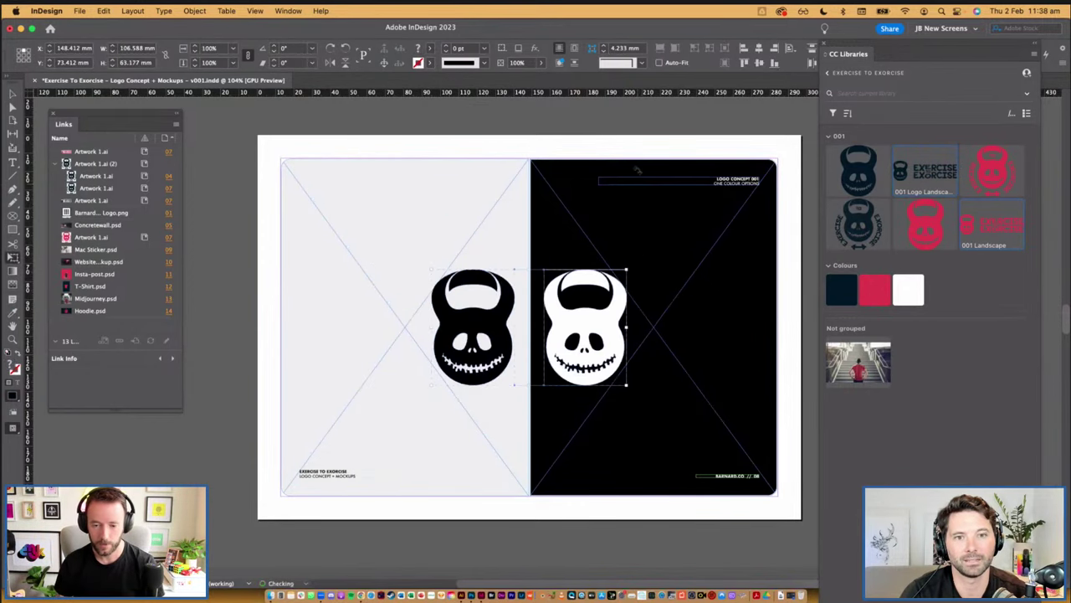
key(v)
Centre the white skull in the black panel and the black skull in the light grey panel, and return to preview mode
drag(612, 329, 682, 328)
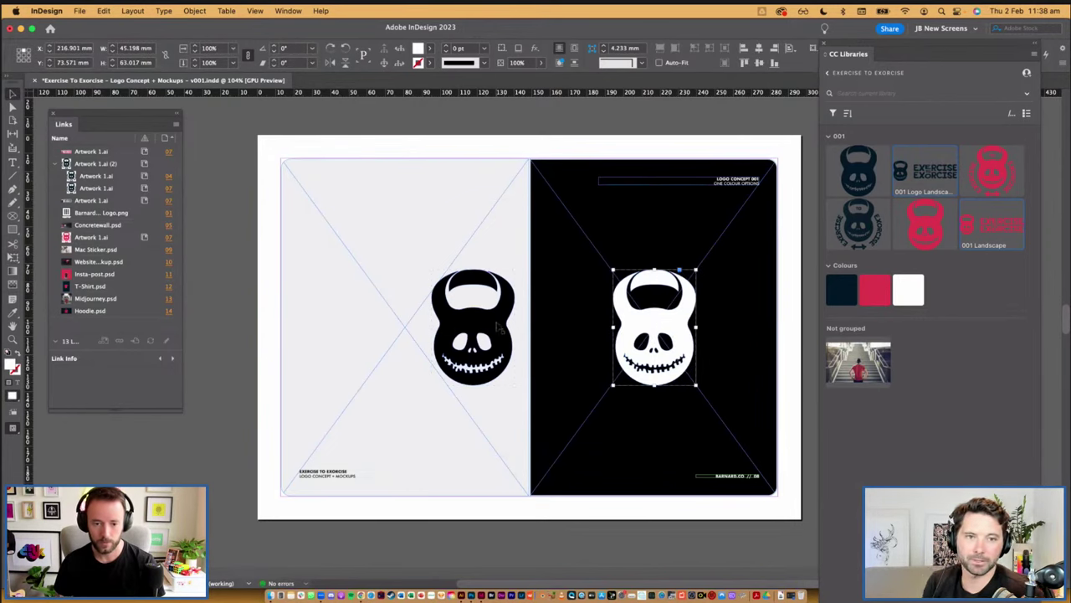
drag(500, 328, 433, 331)
click(529, 144)
key(w)
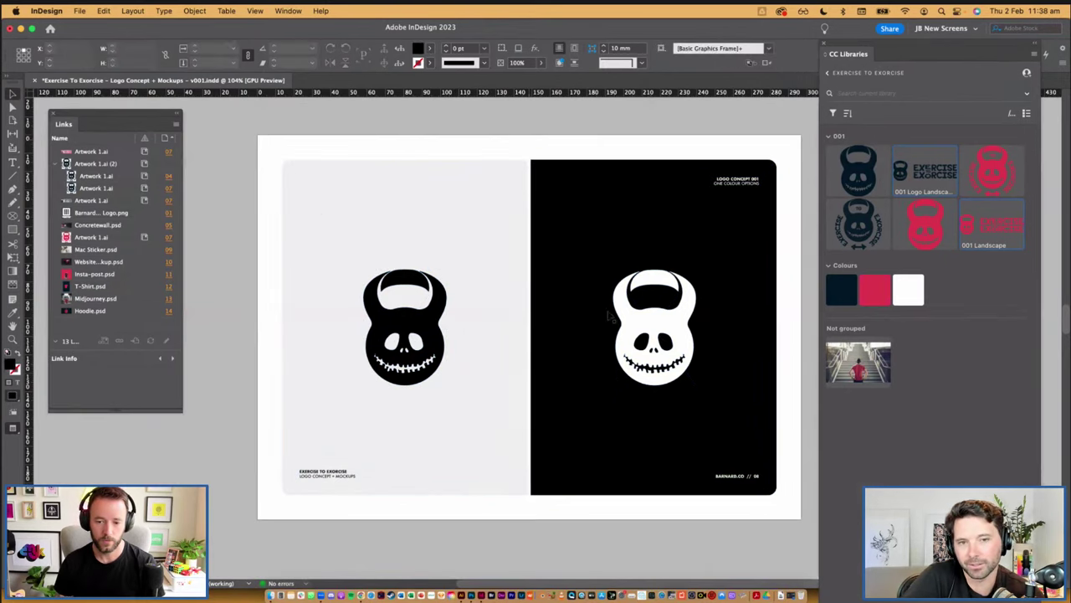
scroll(612, 327, down, 5)
scroll(600, 448, up, 4)
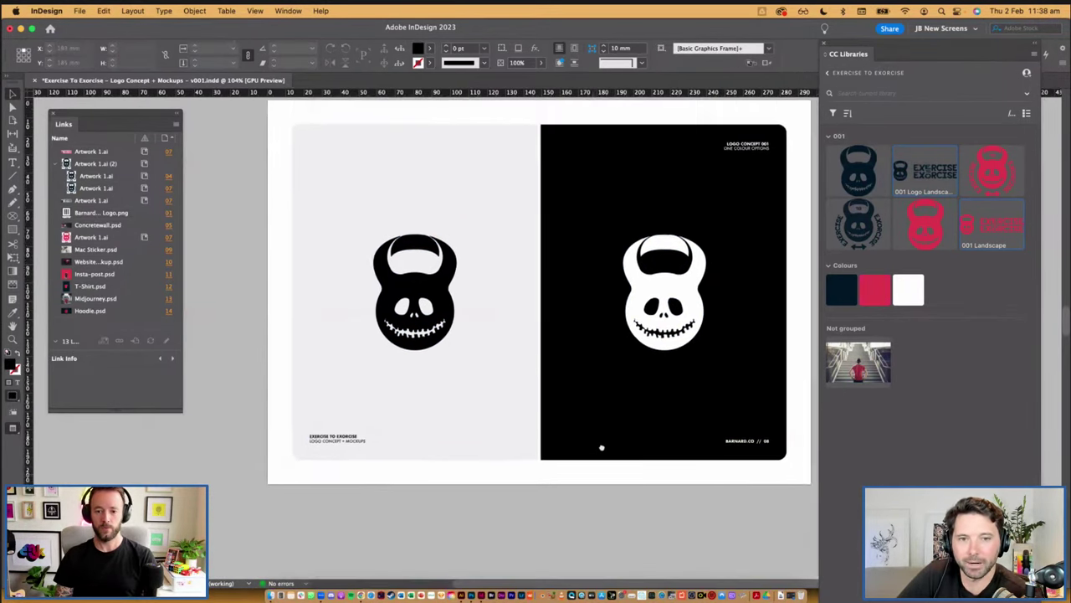
scroll(601, 448, up, 1)
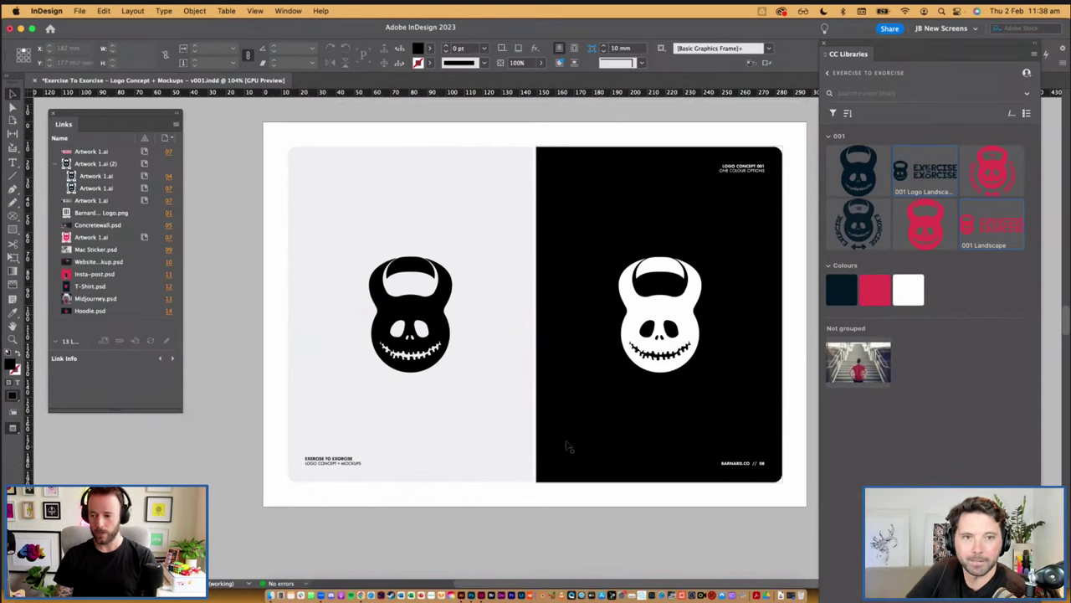
scroll(567, 446, down, 3)
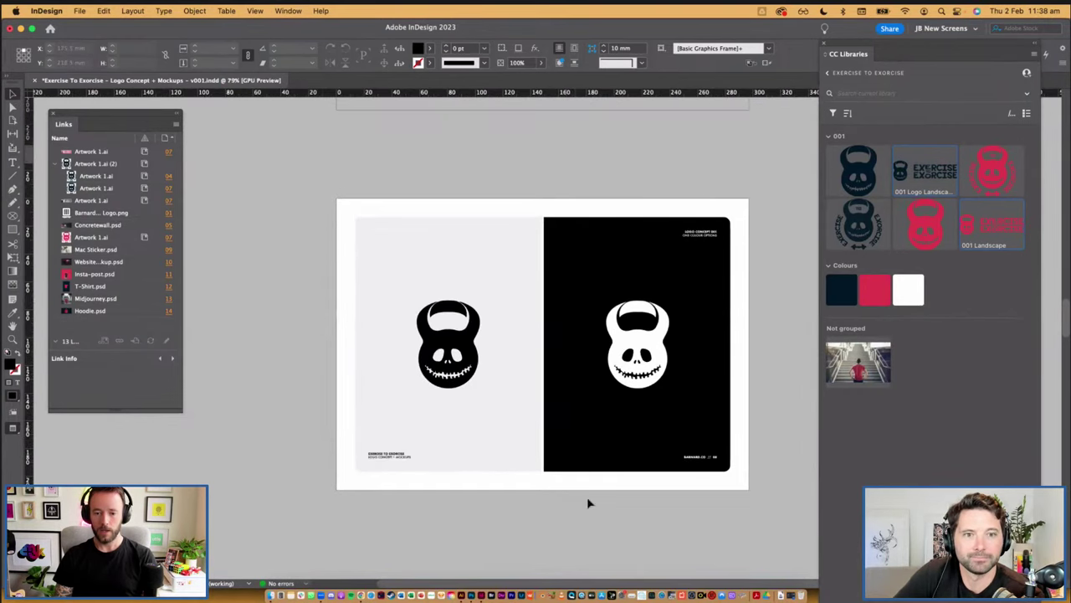
Review the presentation's logo suite, one colour options, sticker mockup and website mockup pages
scroll(586, 496, up, 6)
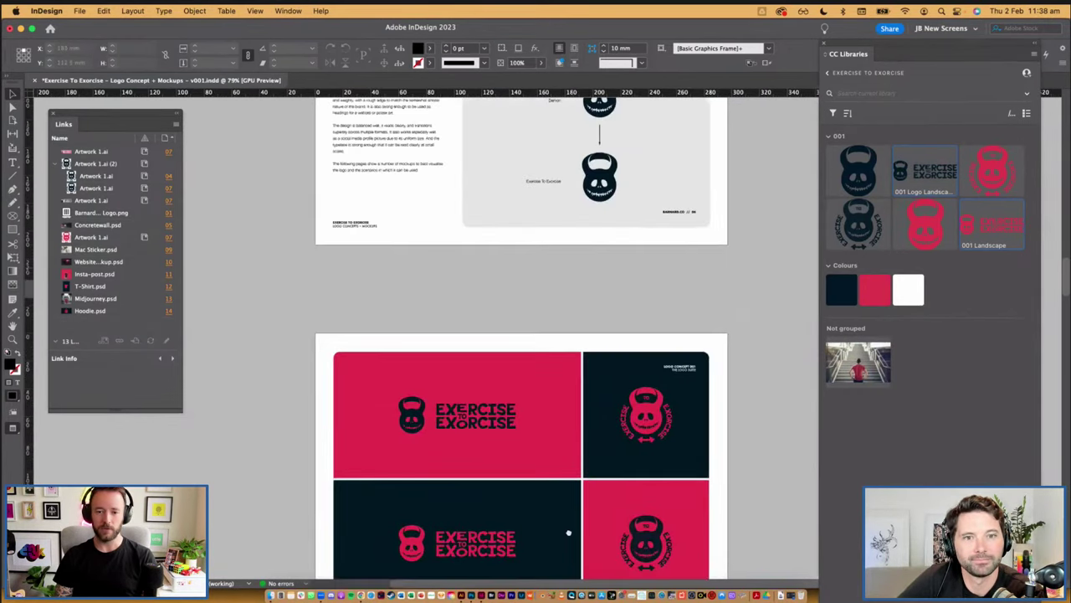
scroll(568, 533, down, 4)
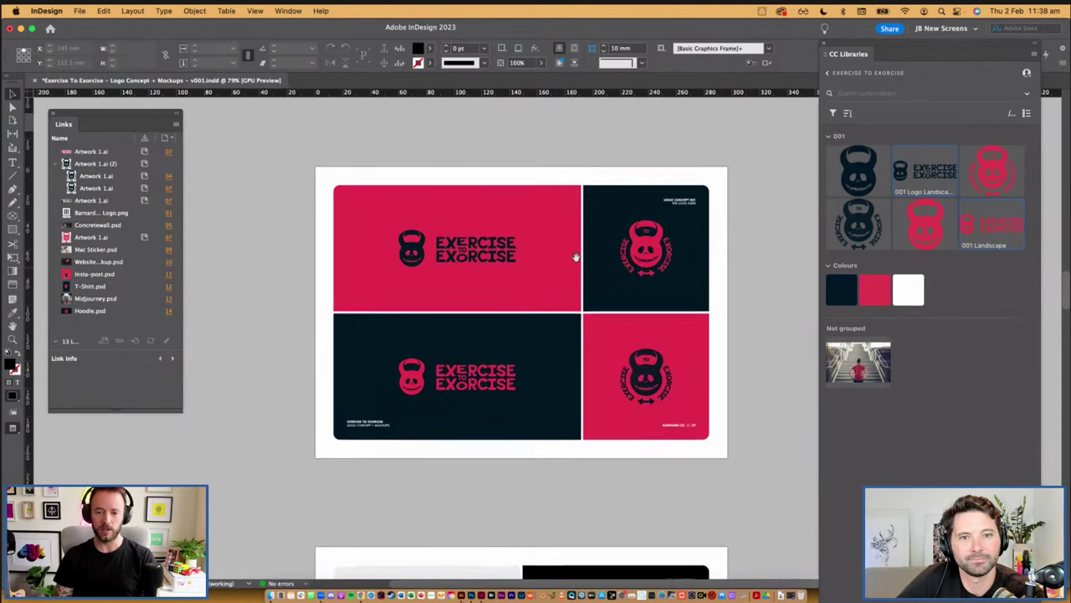
scroll(576, 257, down, 2)
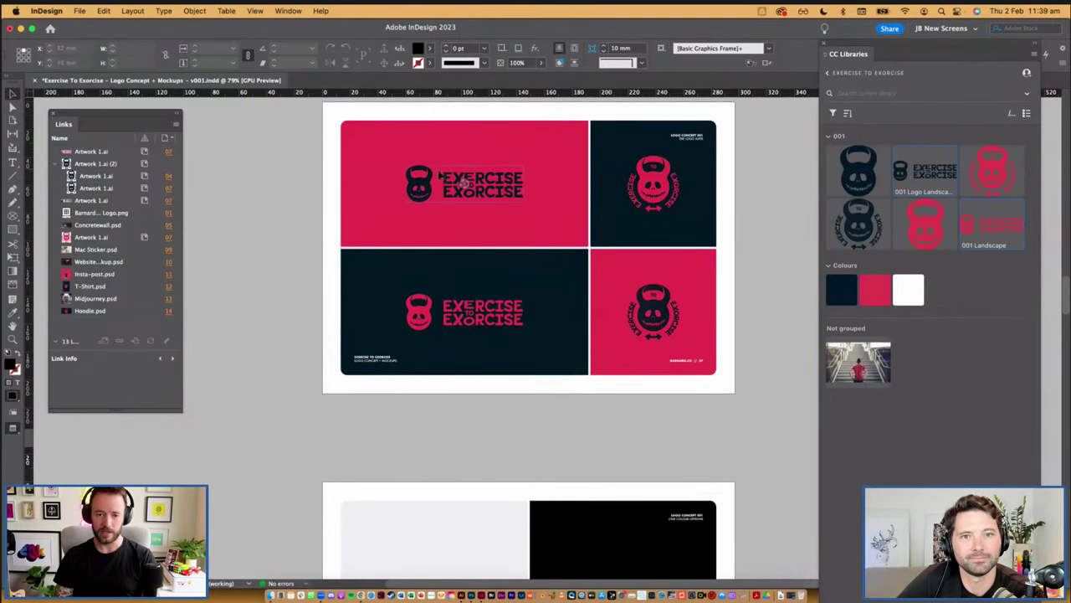
scroll(595, 460, down, 5)
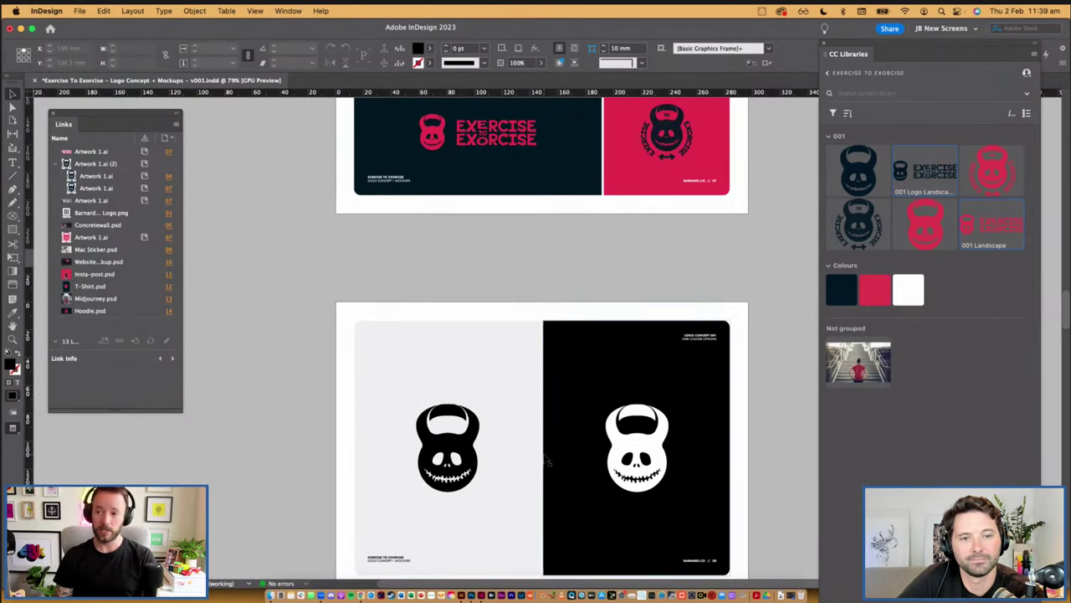
scroll(542, 504, down, 15)
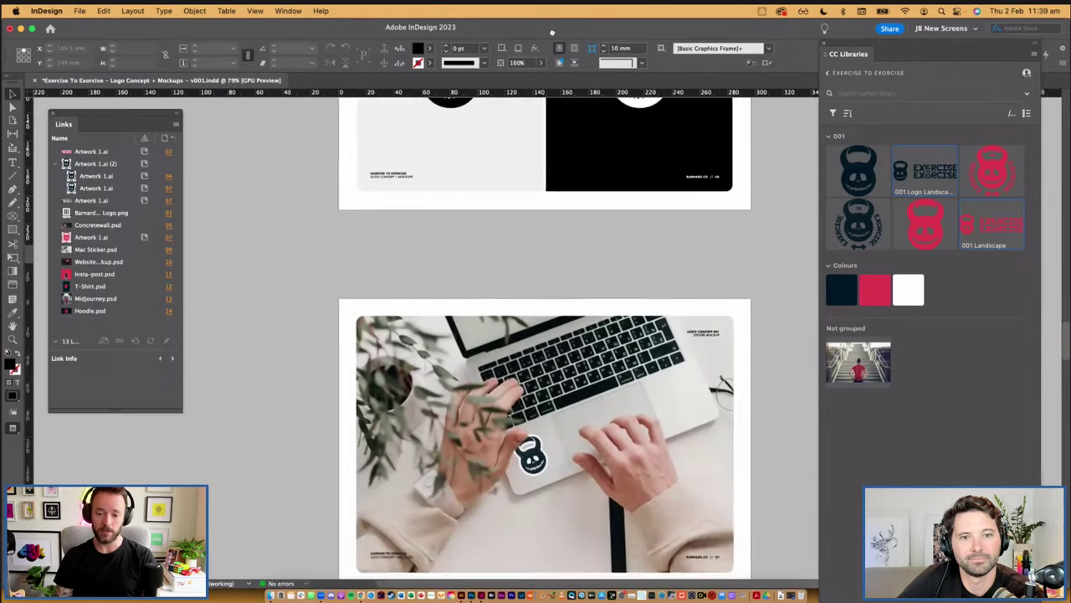
scroll(590, 385, up, 5)
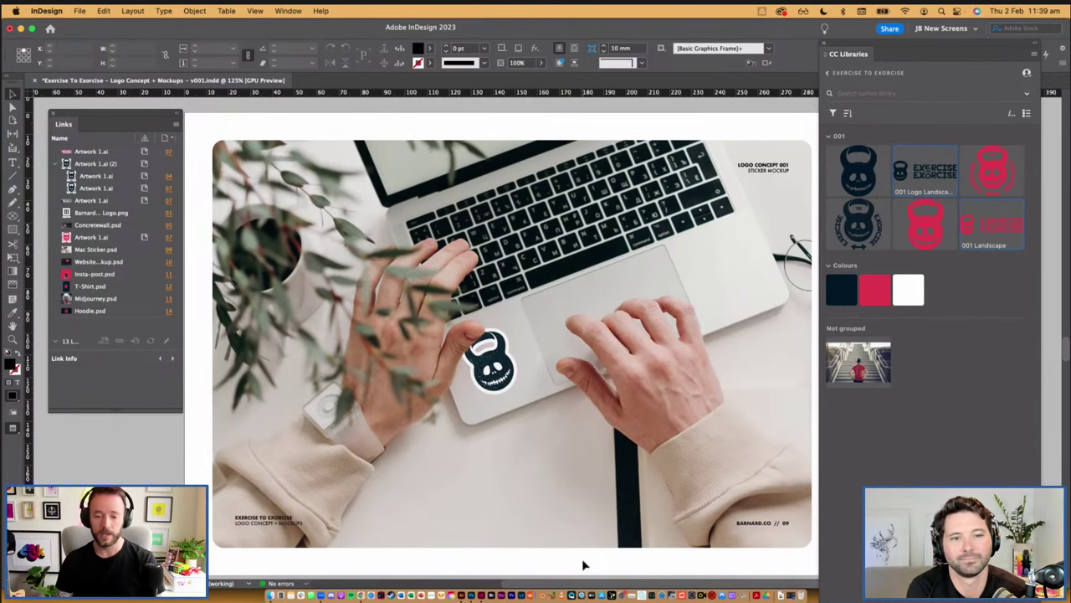
scroll(582, 558, down, 5)
scroll(622, 213, down, 3)
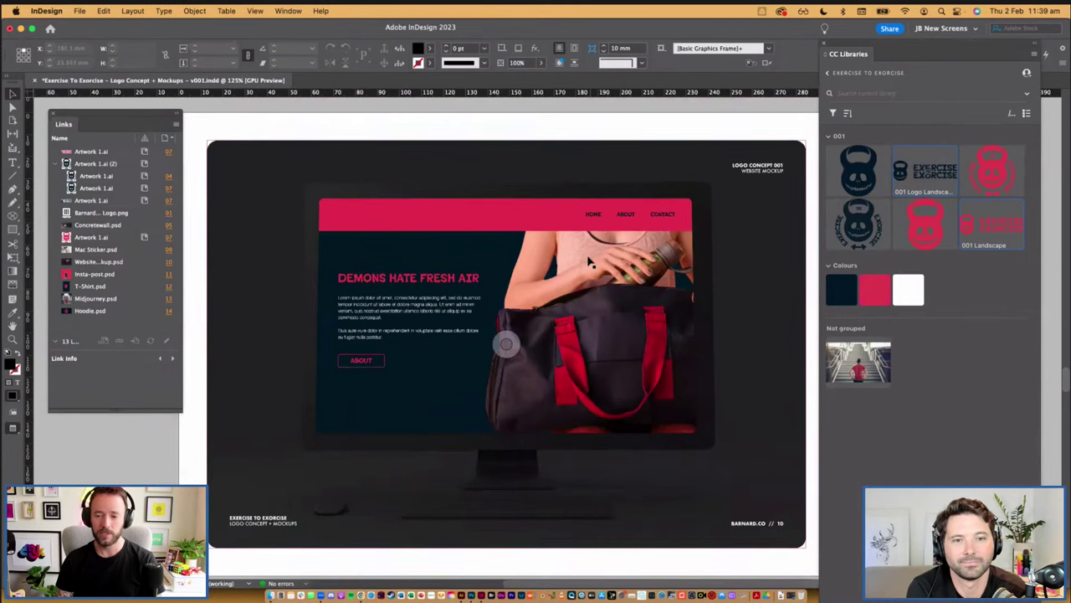
scroll(559, 328, up, 3)
scroll(559, 328, down, 3)
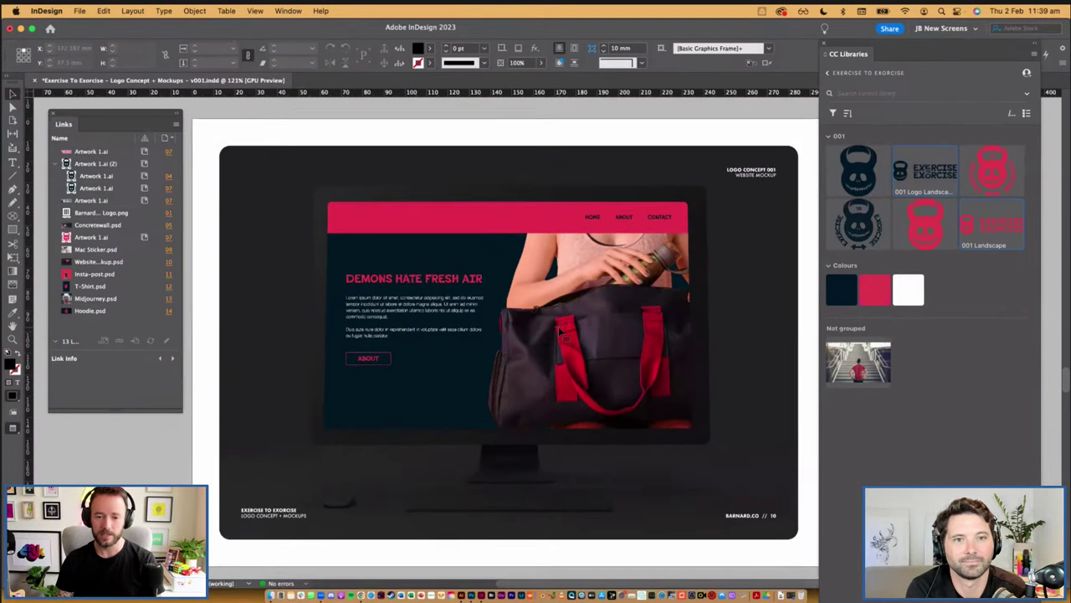
Open the linked Website Mockup.psd from page 10 for editing in Photoshop and close Concretewall.psd
click(559, 328)
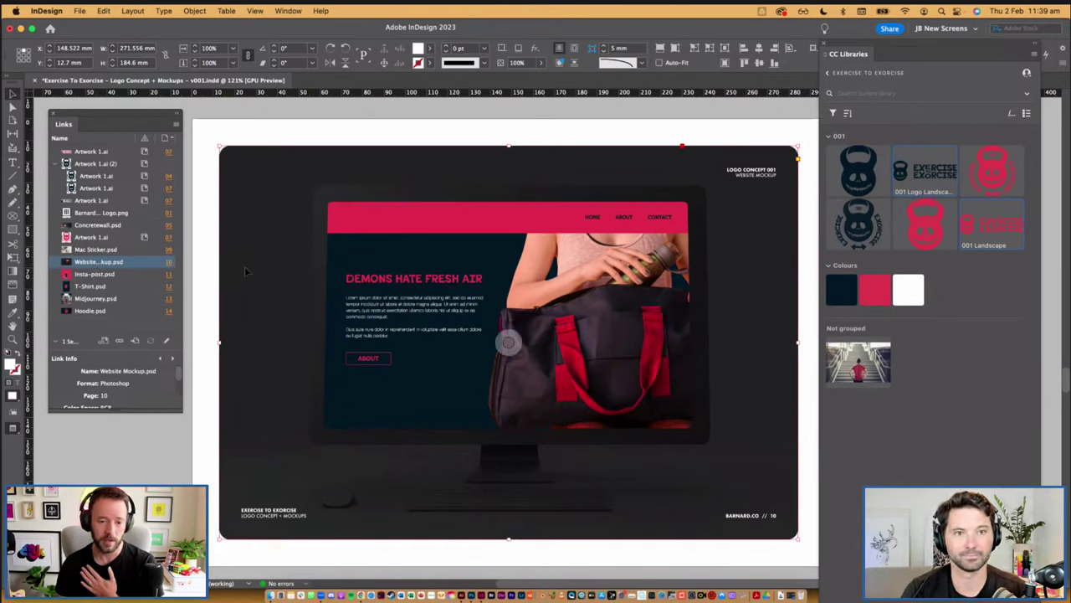
right_click(109, 263)
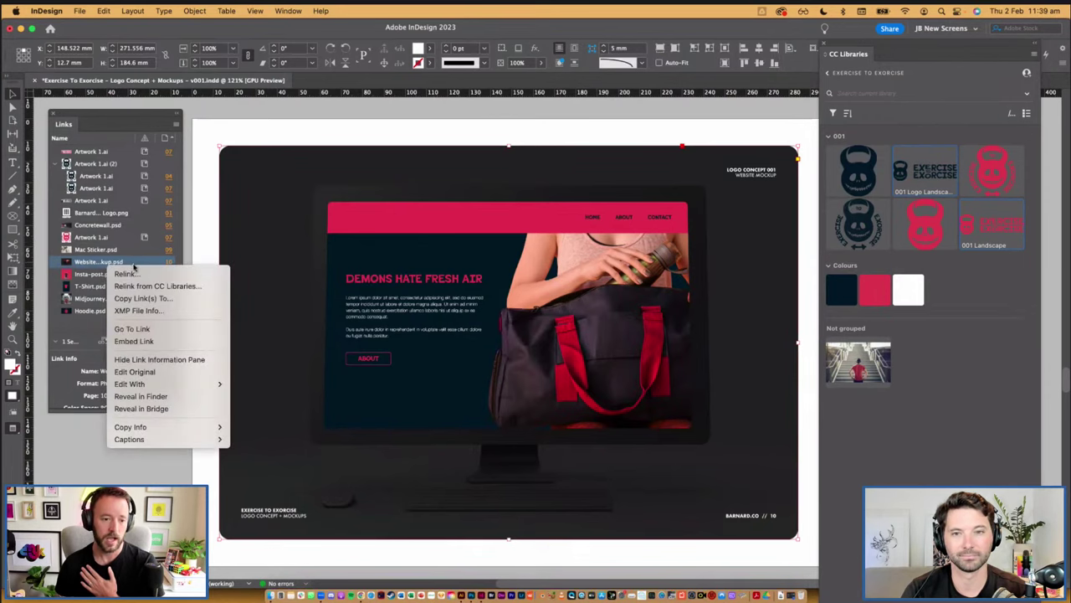
click(160, 372)
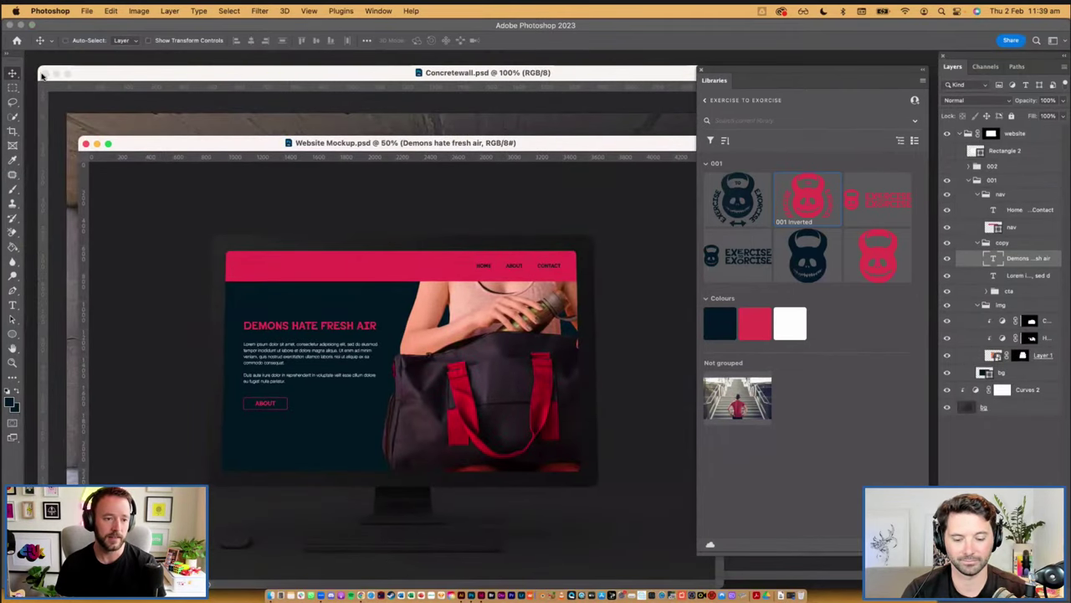
click(44, 73)
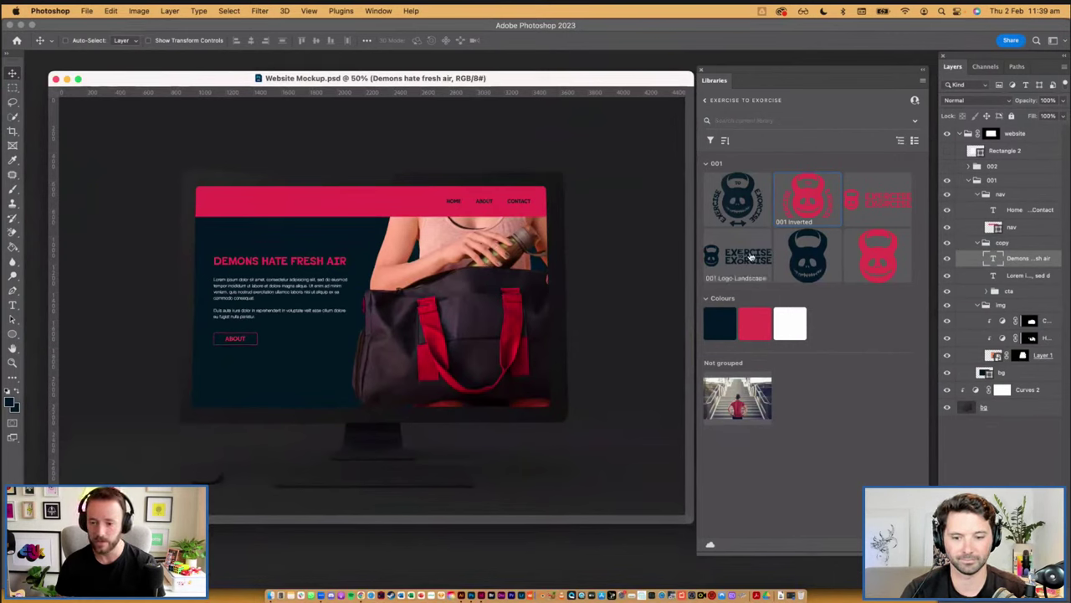
Place the 001 Logo Landscape library graphic in the 001 layer group, scaled to about 24%, at the left of the website's pink header
drag(747, 254, 1001, 194)
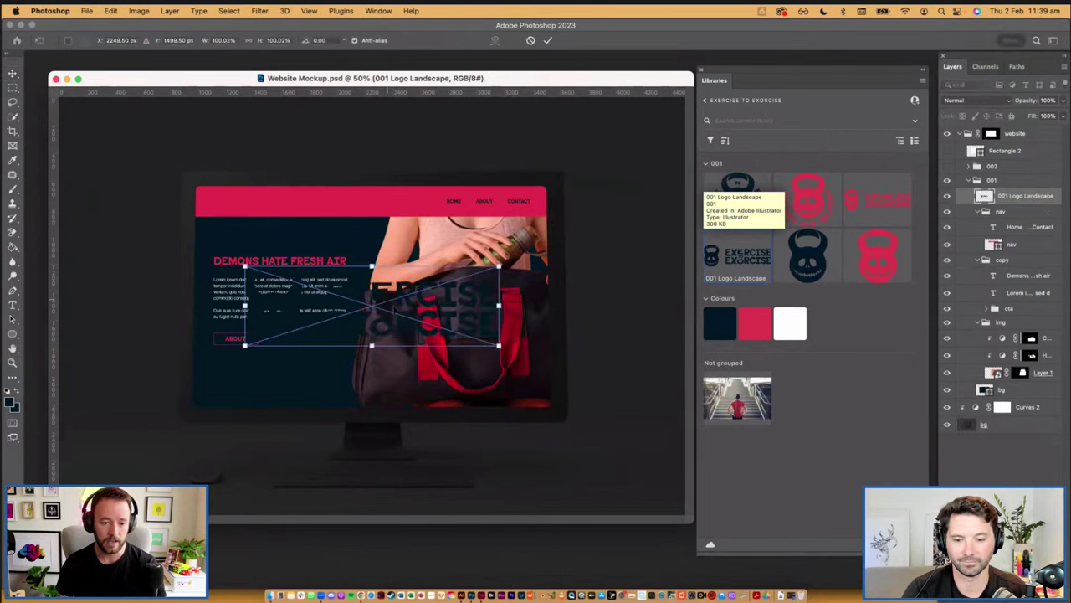
drag(399, 306, 375, 177)
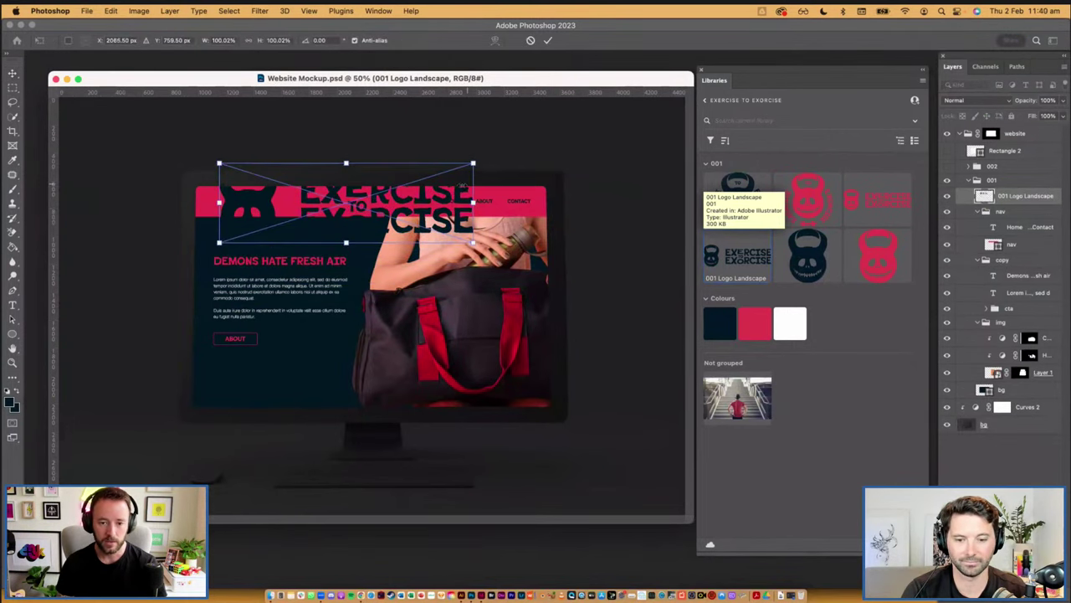
drag(472, 165, 378, 193)
scroll(350, 273, up, 2)
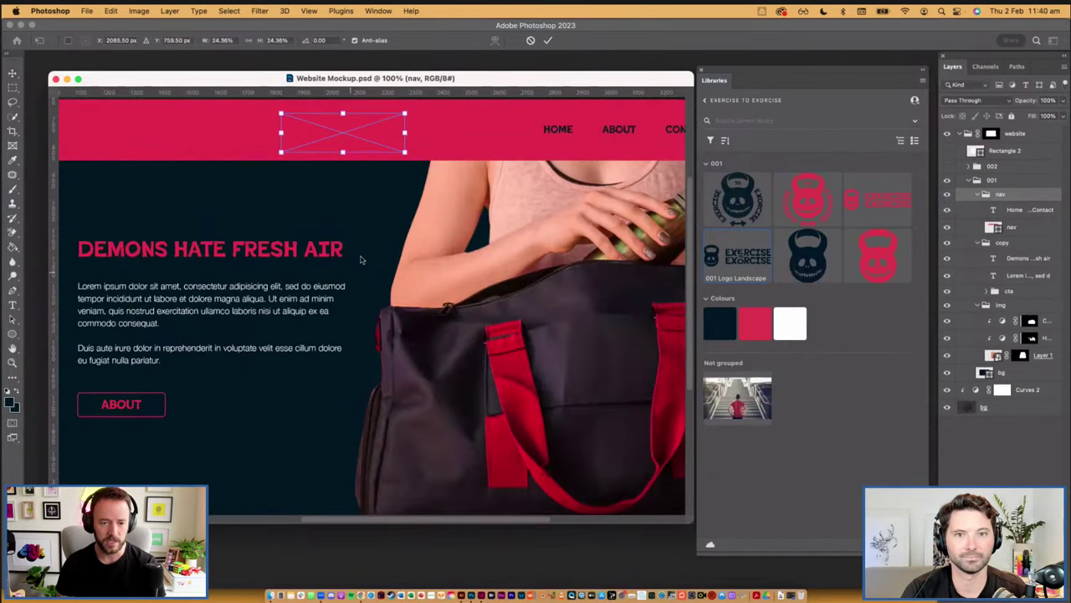
drag(373, 277, 407, 304)
key(Return)
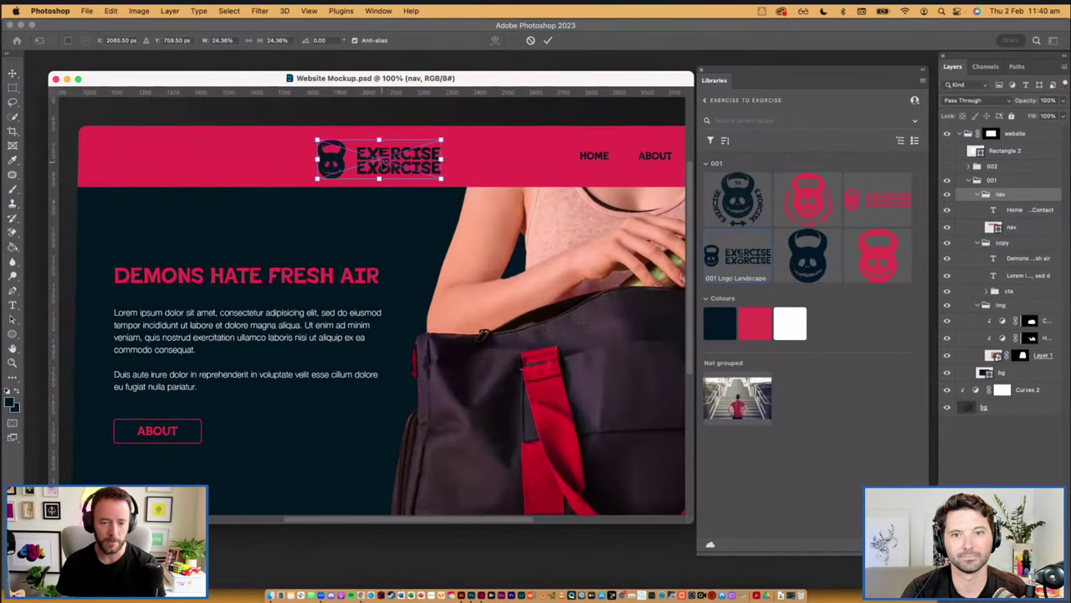
drag(395, 159, 193, 156)
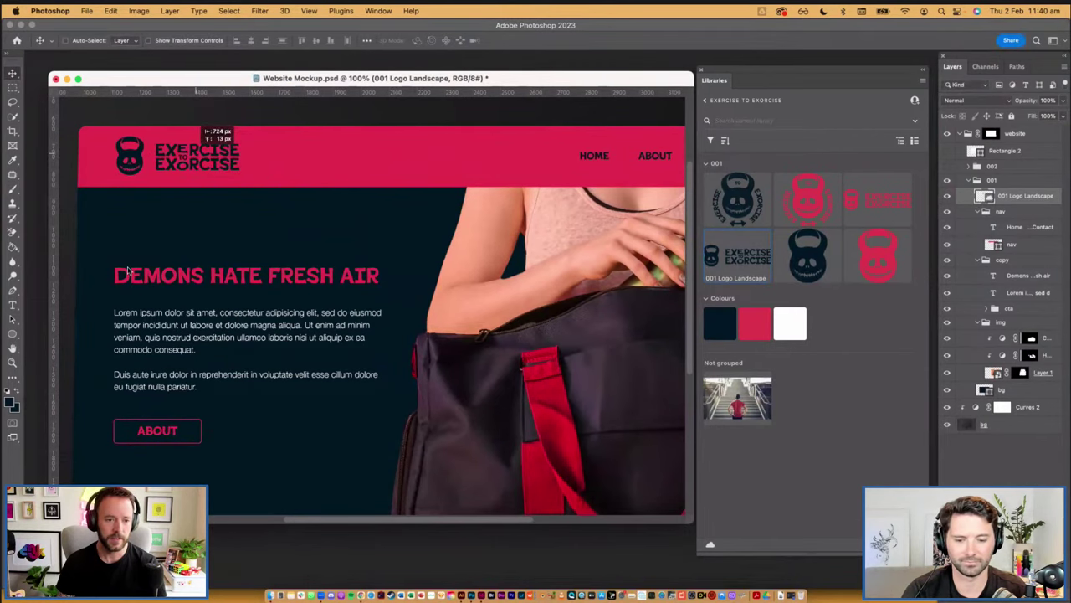
Scale the header logo down slightly more and nudge it left to align with the website's heading and body copy
scroll(295, 306, down, 3)
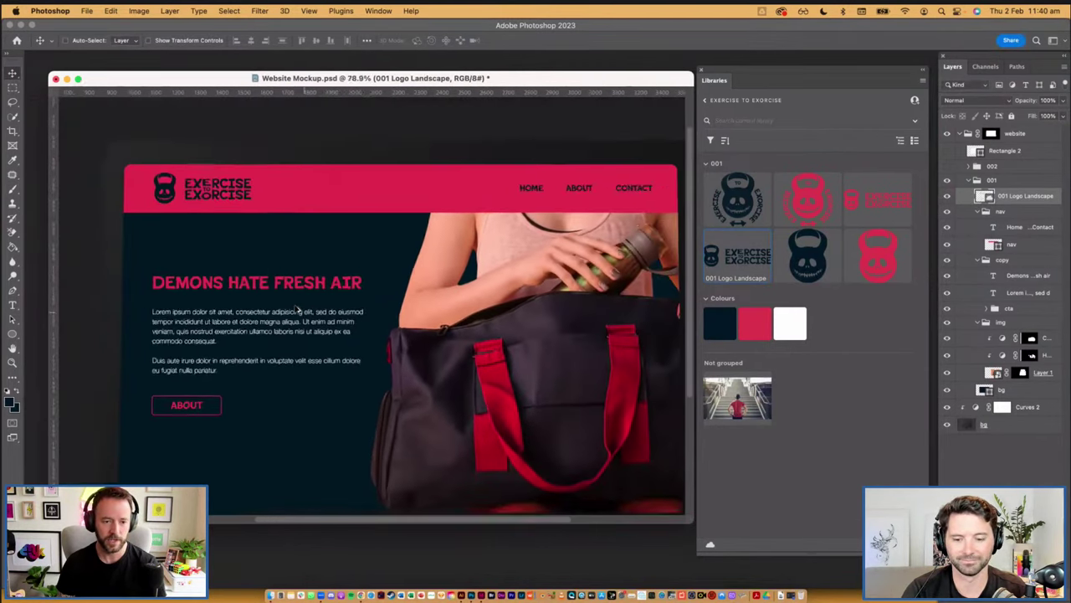
scroll(296, 308, down, 2)
key(super+t)
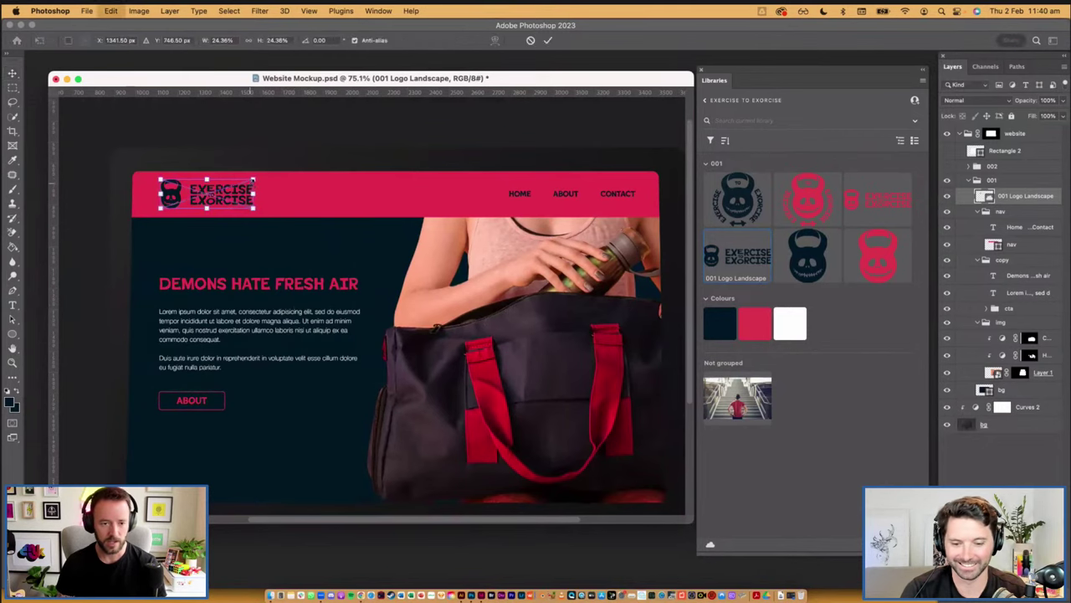
drag(252, 179, 245, 184)
key(Return)
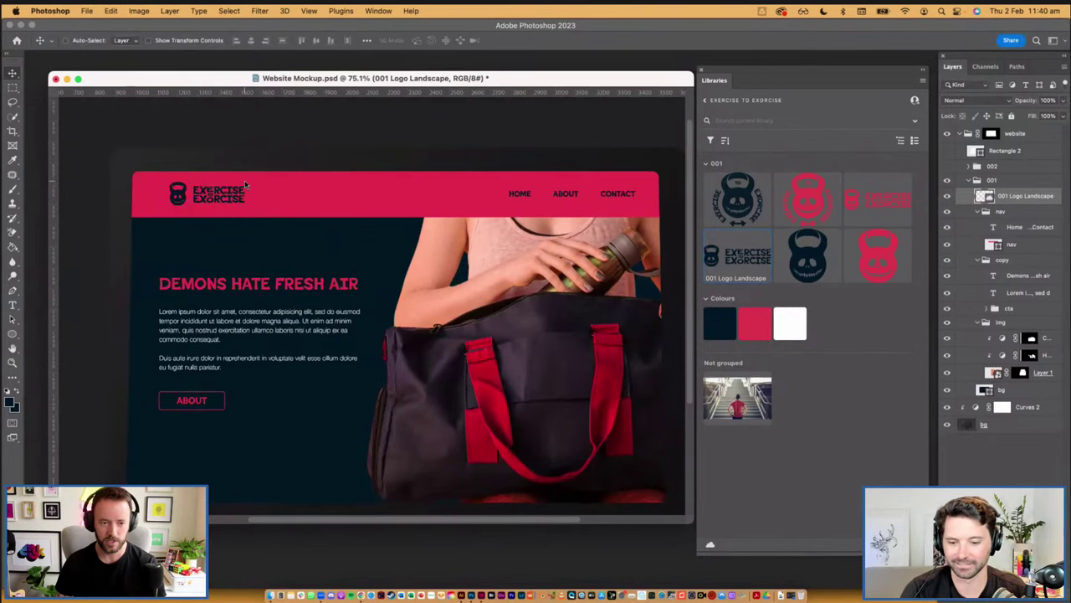
key(Left)
key(Left)
key(Left)
key(Left)
key(Left)
key(Left)
key(Left)
key(Left)
key(Left)
key(Left)
key(Left)
key(Left)
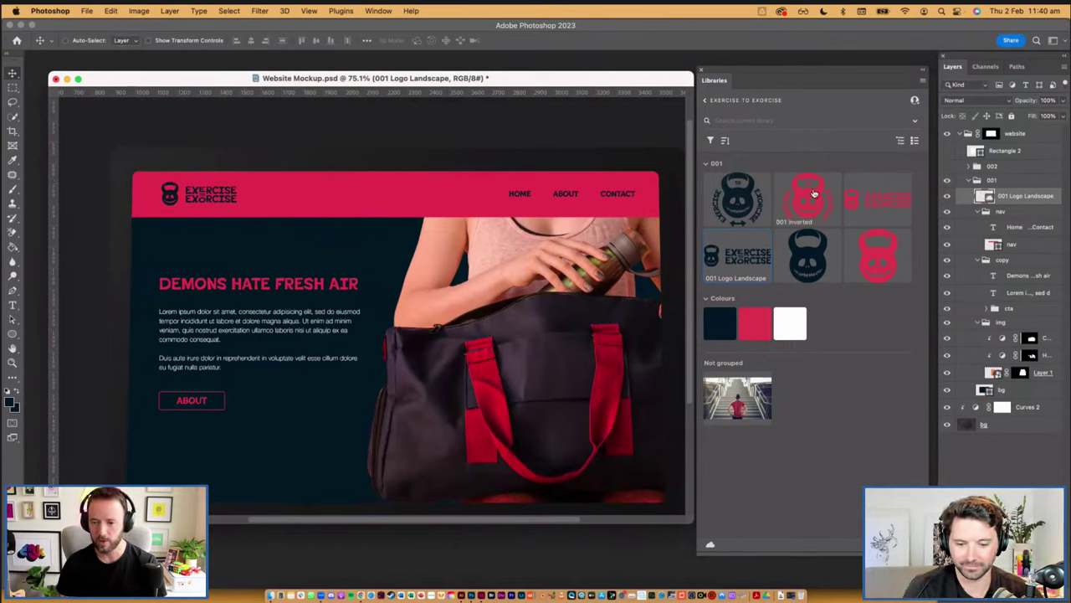
Place the 001 Inverted library logo in the img group, scaled down onto the bag's front between the red straps, with Normal blending
drag(894, 308, 1056, 352)
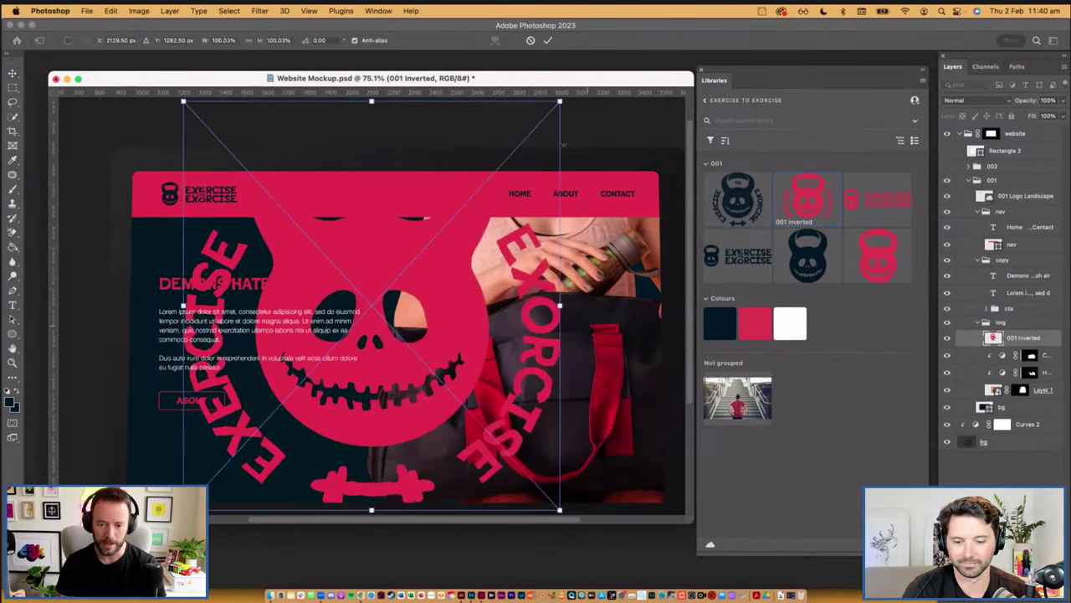
drag(559, 101, 419, 258)
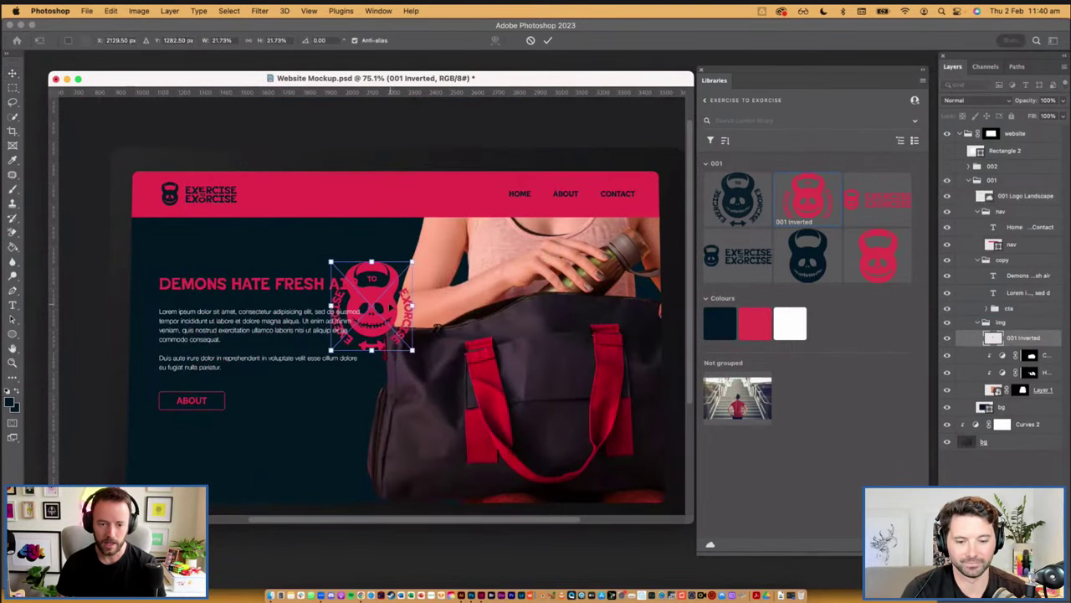
drag(405, 309, 469, 330)
drag(552, 342, 564, 369)
scroll(563, 369, up, 1)
drag(610, 432, 618, 410)
drag(594, 299, 571, 334)
key(Return)
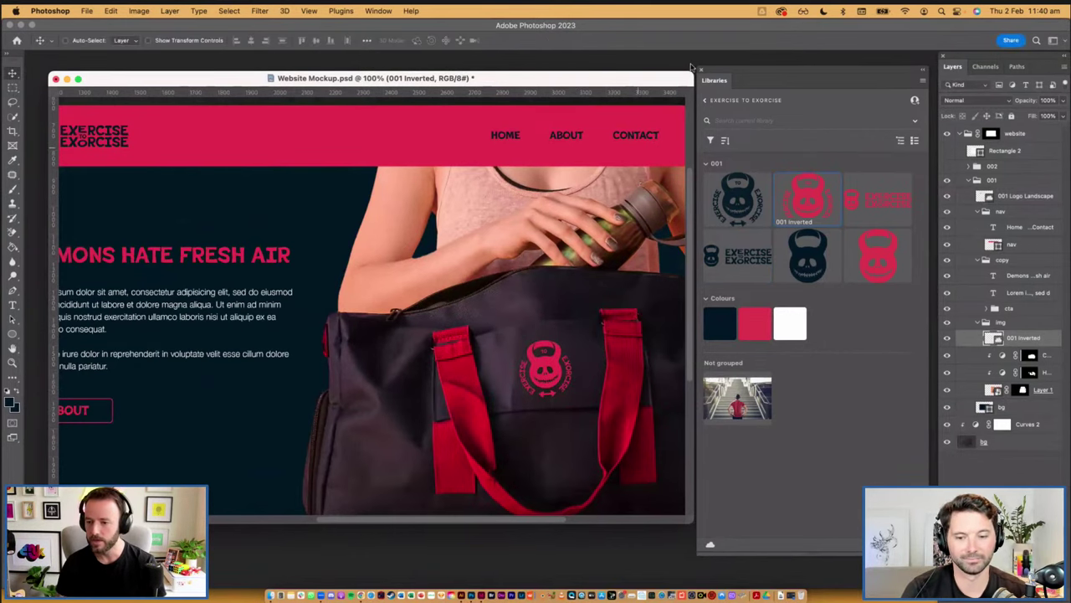
click(965, 102)
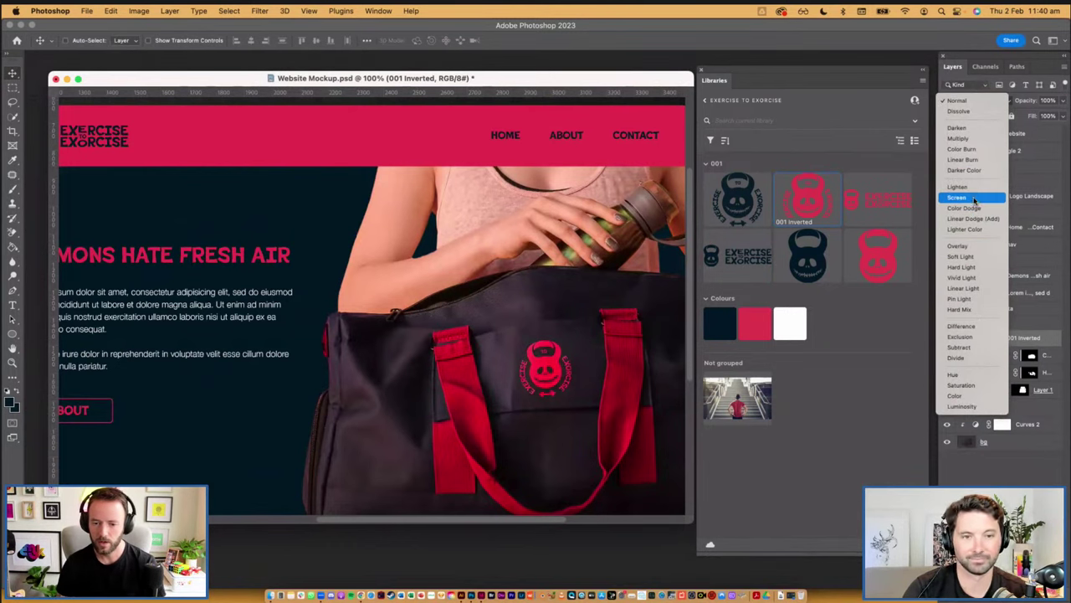
click(977, 100)
Save and close Website Mockup.psd, and switch back to the InDesign presentation
scroll(506, 349, down, 1)
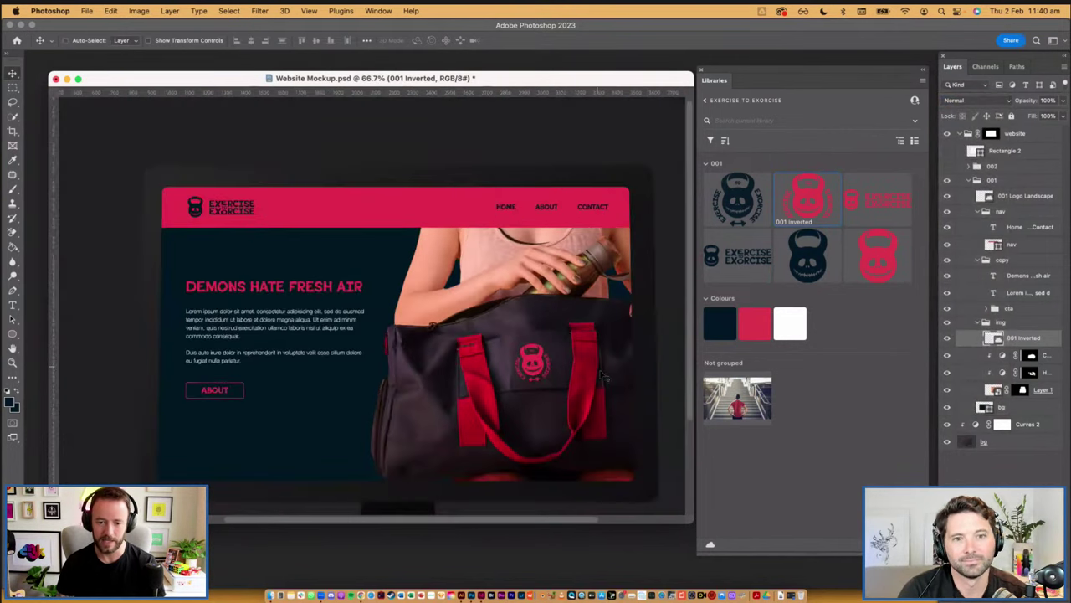
key(super+s)
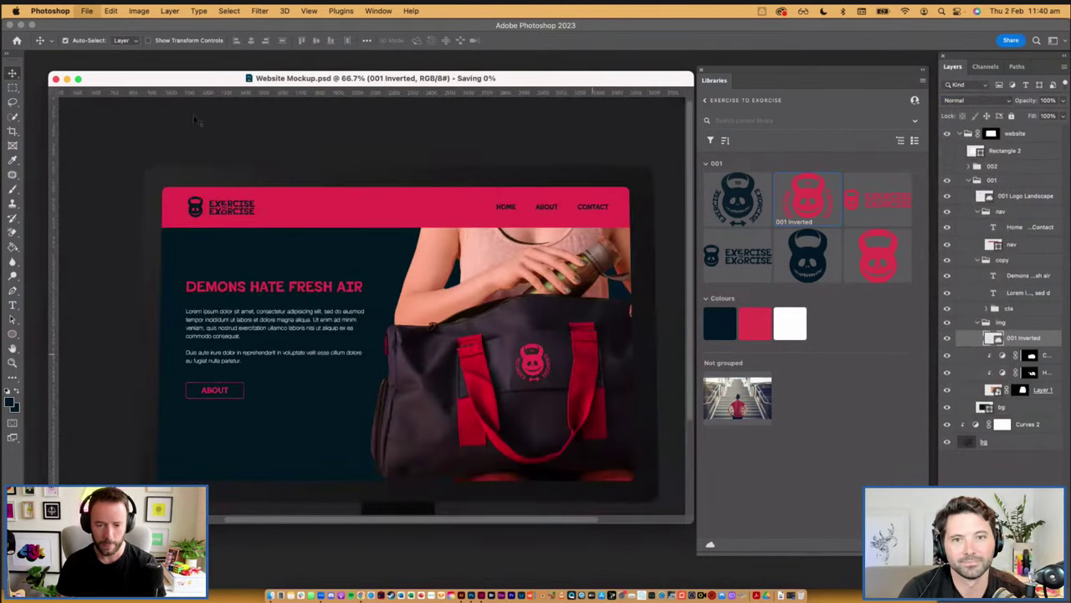
click(55, 79)
key(super+Tab)
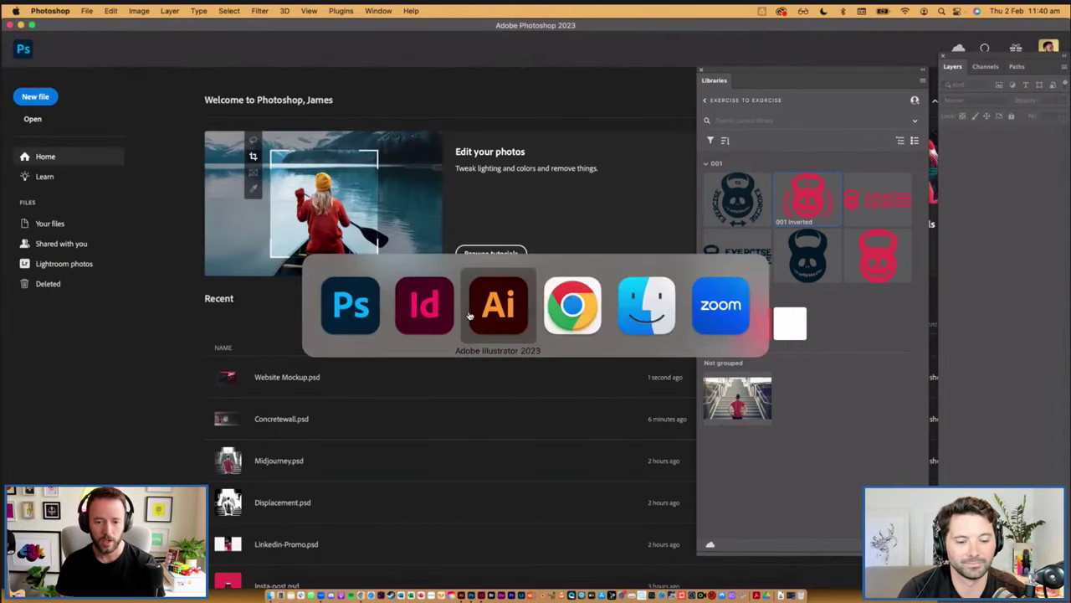
click(421, 308)
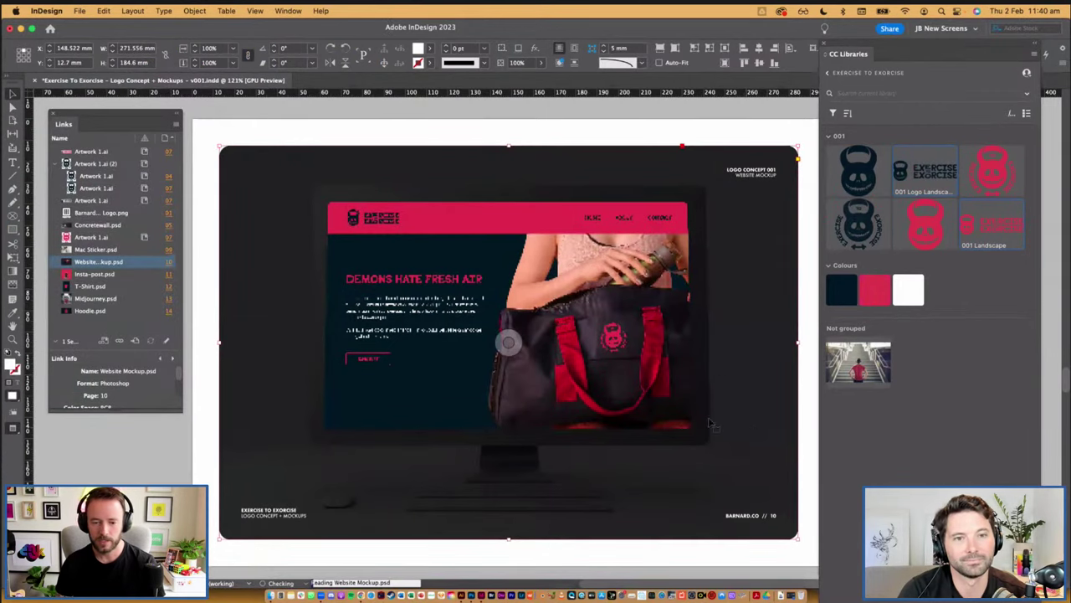
Open the linked Insta-post.psd from the Instagram mockup page in Photoshop and enlarge its document window
scroll(636, 279, down, 8)
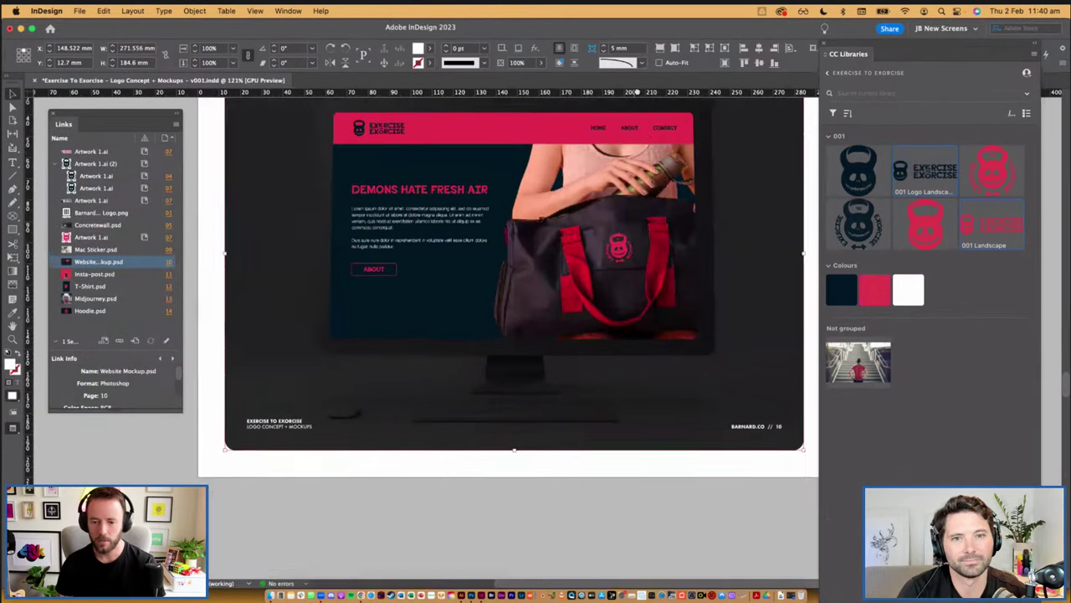
scroll(636, 278, down, 5)
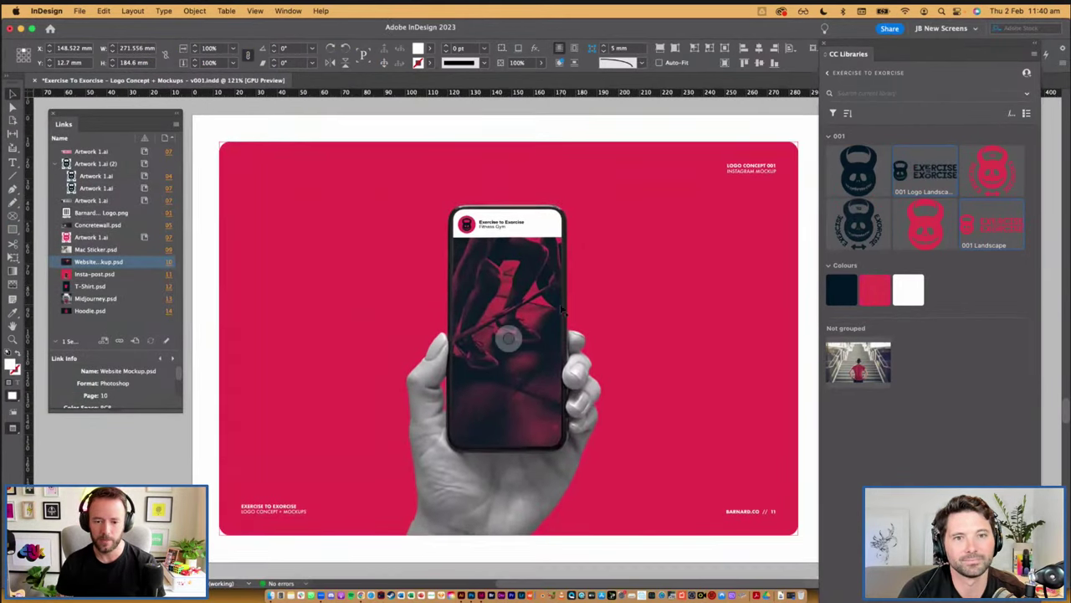
click(636, 220)
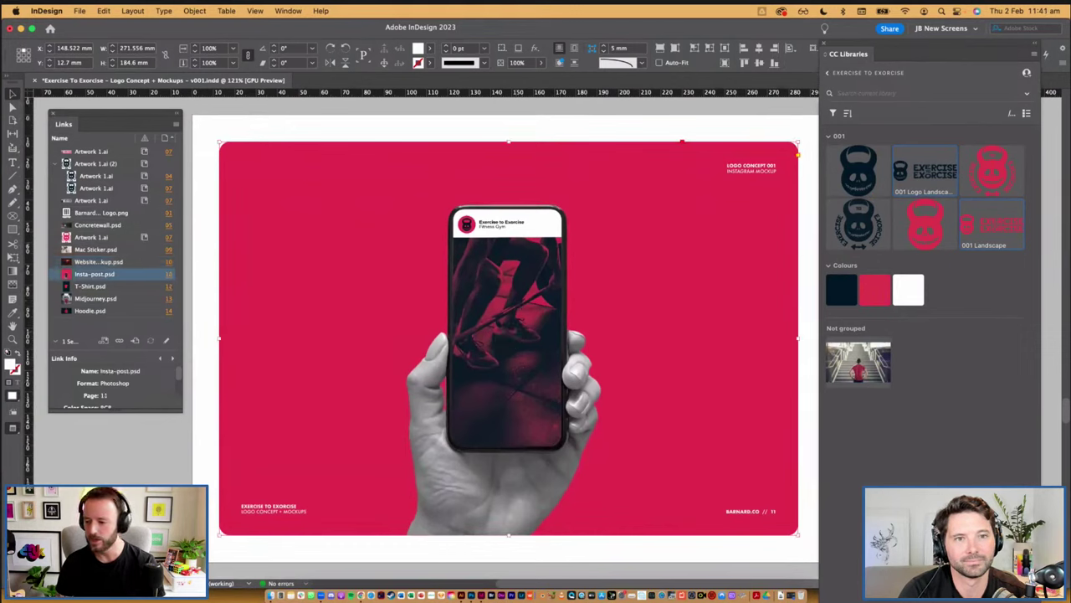
right_click(84, 276)
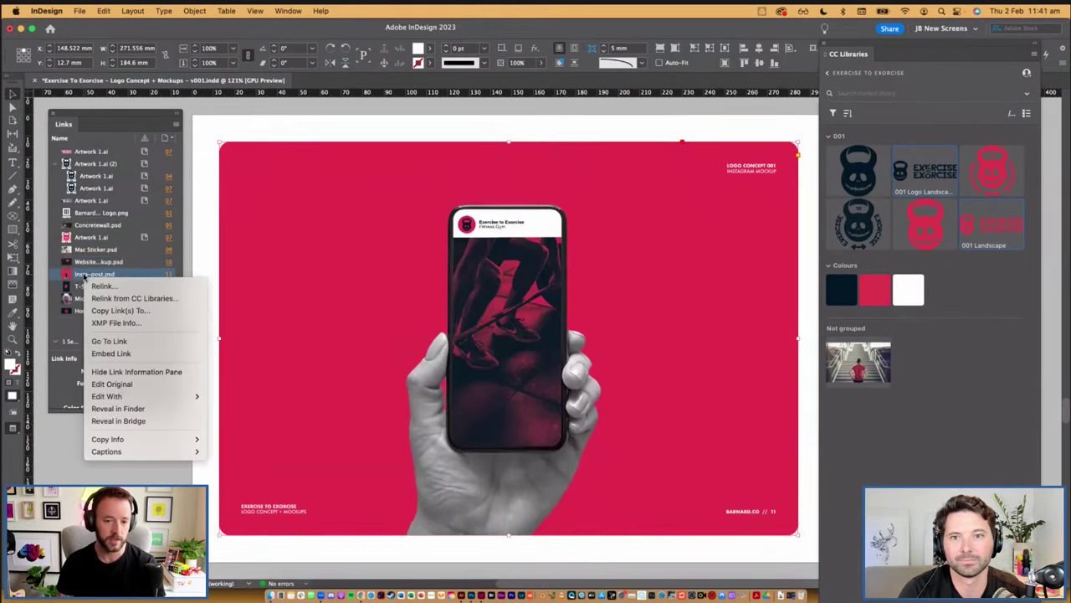
click(111, 383)
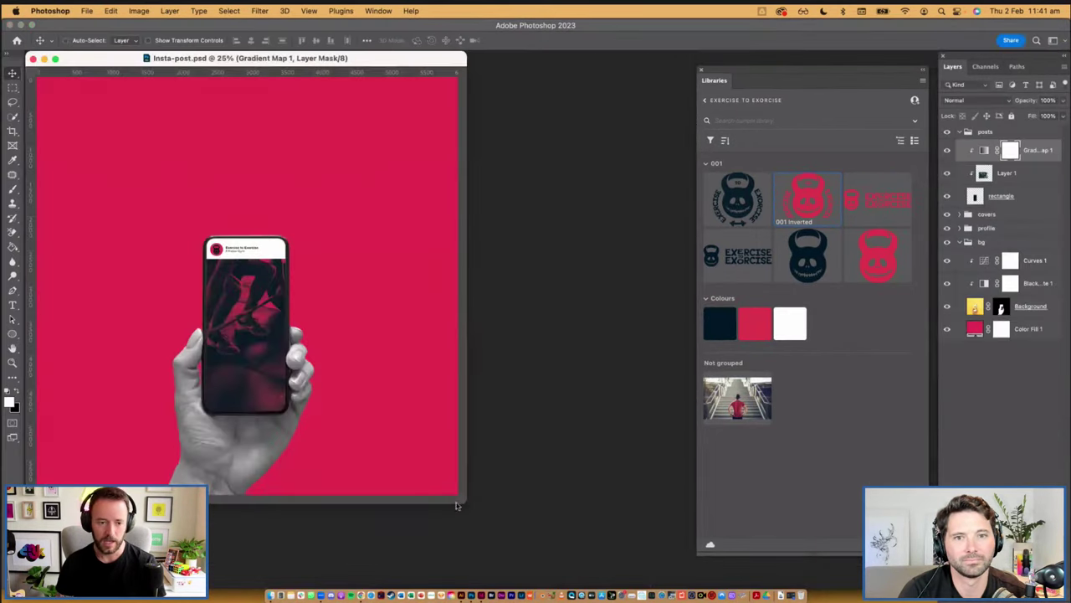
drag(465, 503, 805, 577)
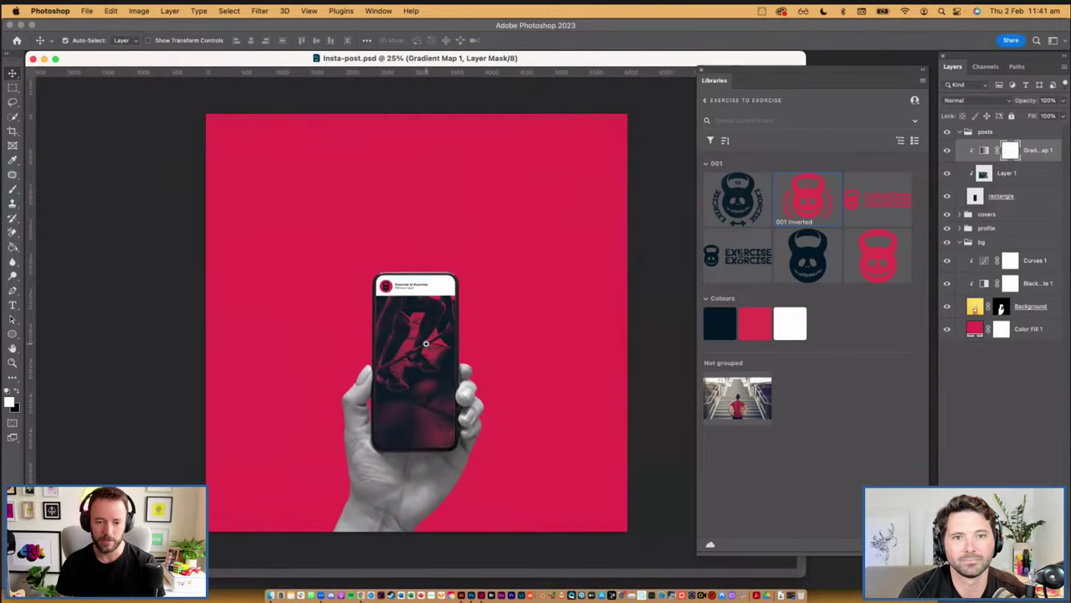
Place the 001 Inverted library logo as the top layer of the posts group, scaled down and centred on the phone's screen image
key(super+plus)
key(super+plus)
scroll(457, 303, down, 3)
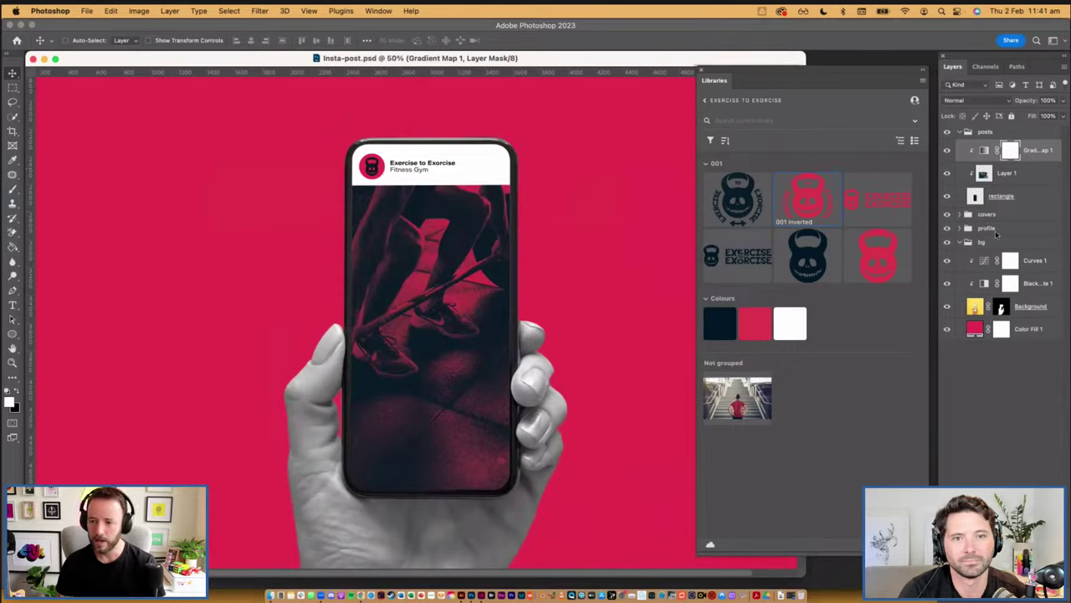
click(959, 228)
click(1010, 247)
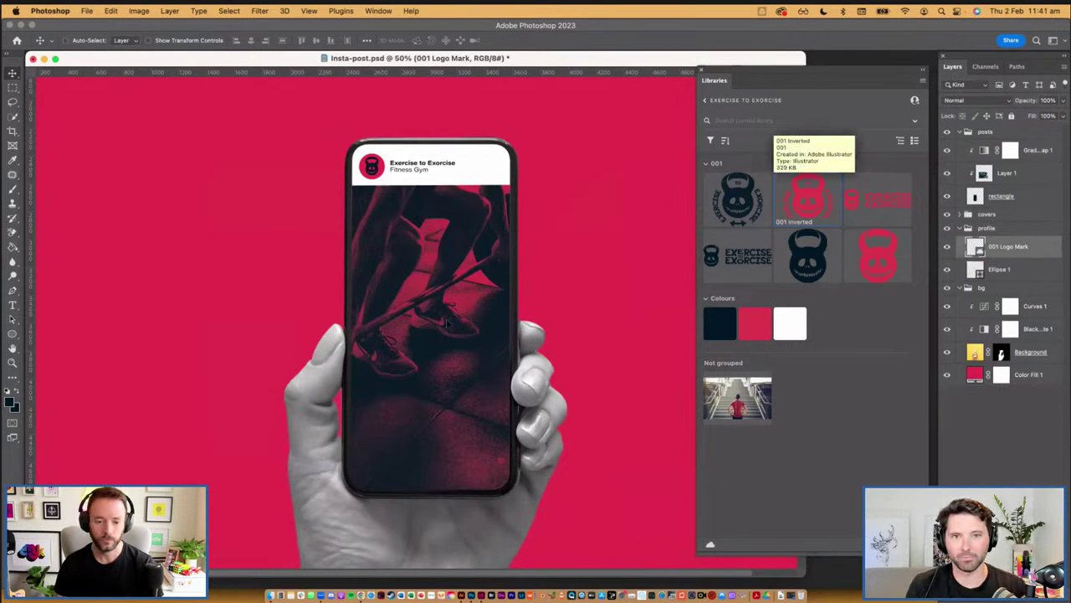
drag(446, 323, 450, 322)
drag(544, 185, 470, 276)
key(Return)
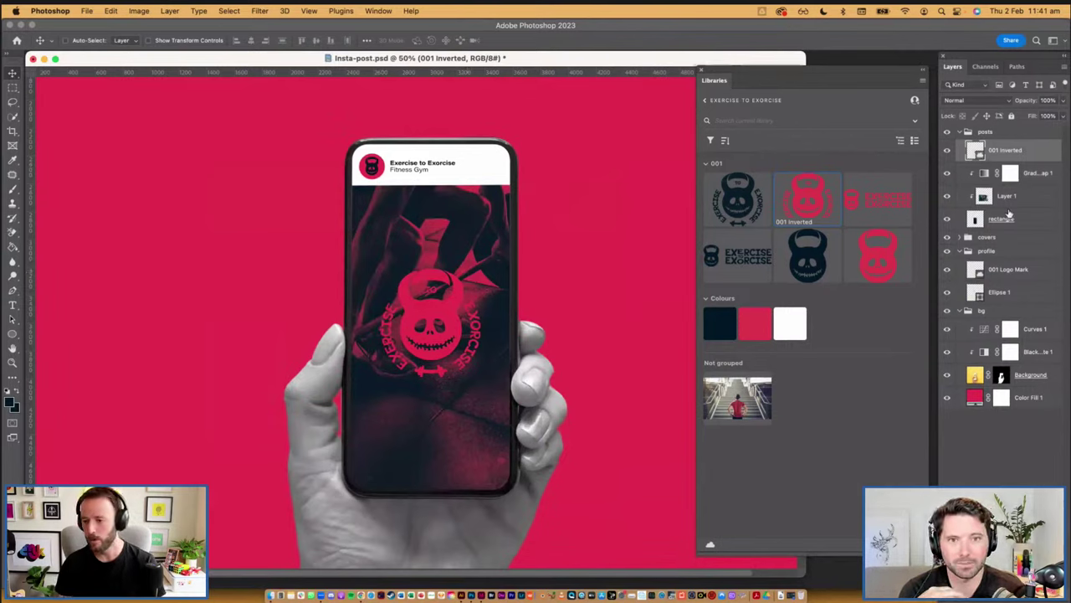
Lower the opacity of Layer 1, the photo behind the logo in the posts group, to 50%
click(1011, 197)
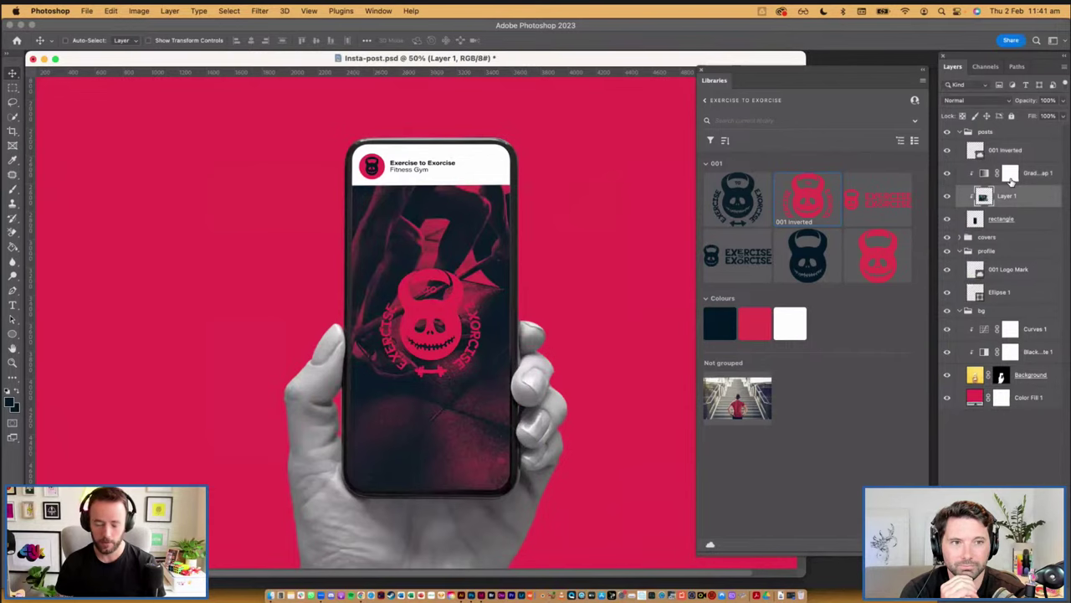
key(6)
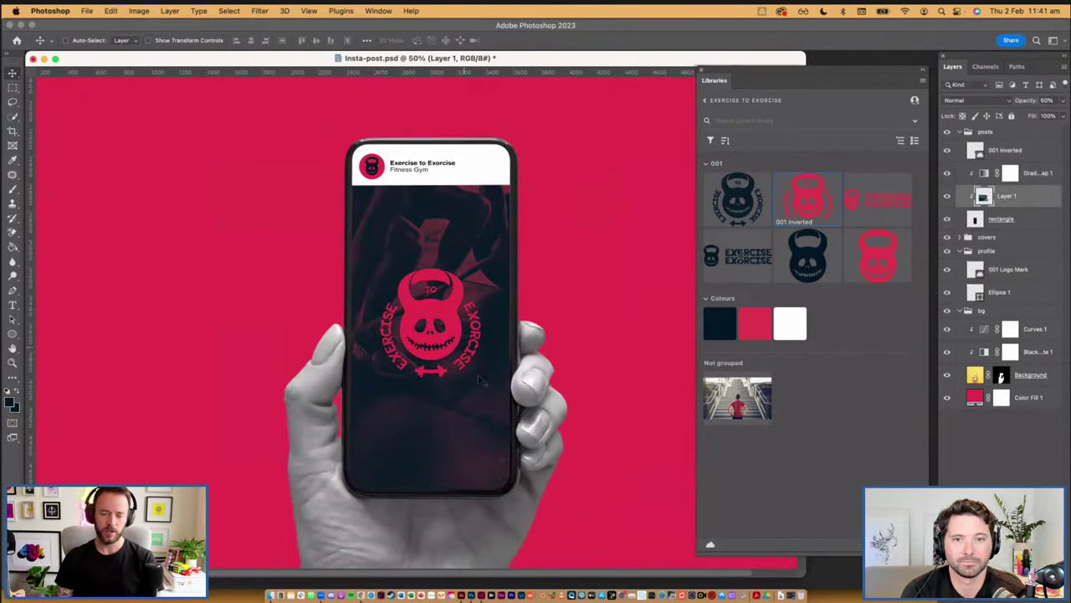
scroll(479, 381, up, 2)
scroll(482, 381, down, 5)
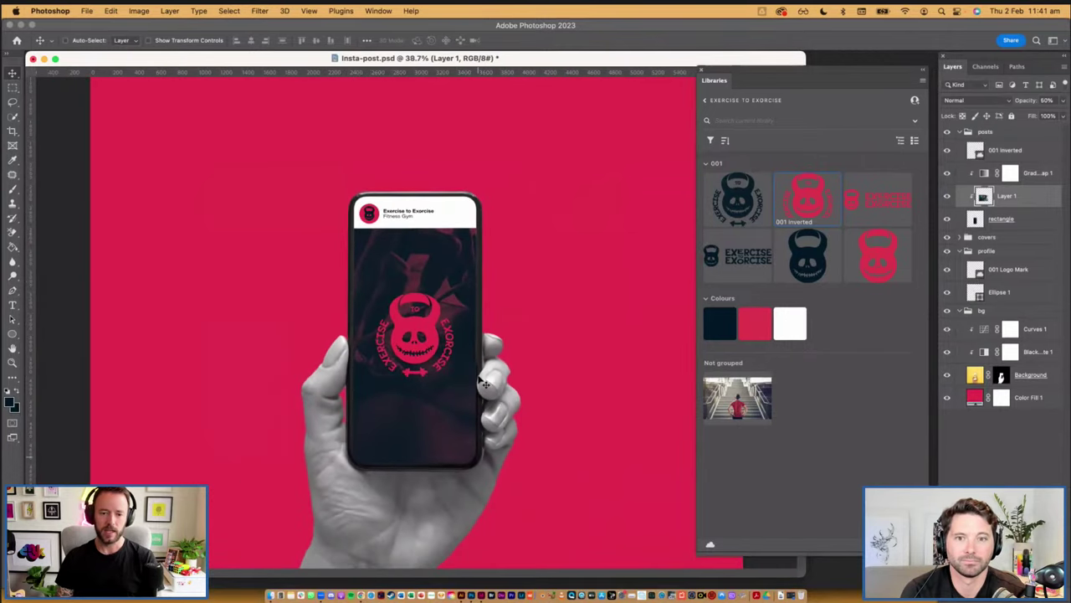
scroll(482, 382, down, 1)
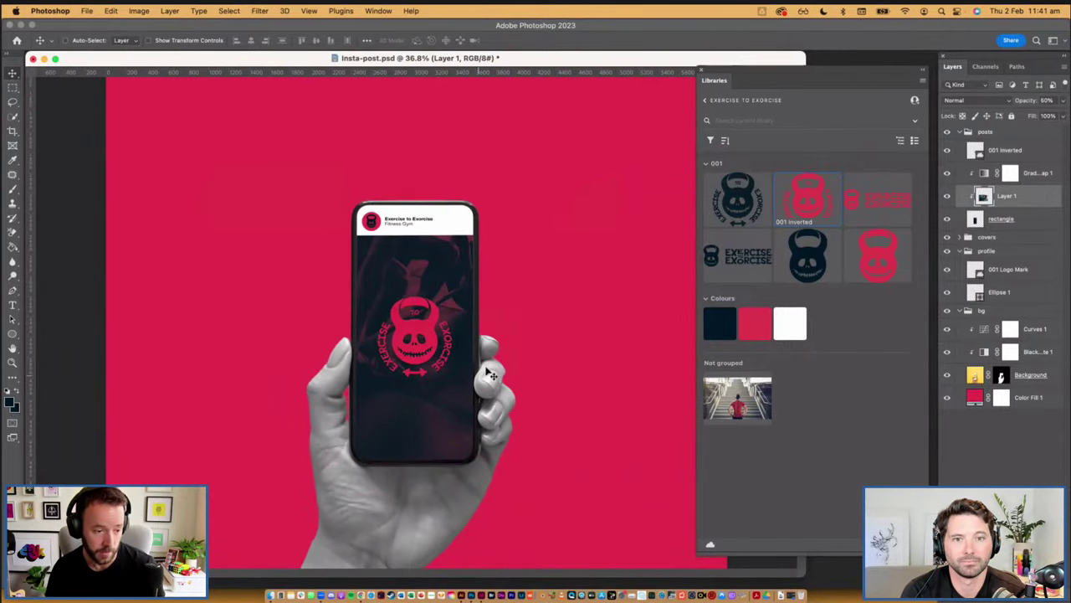
Save and close Insta-post.psd, and switch back to the InDesign presentation
key(super+s)
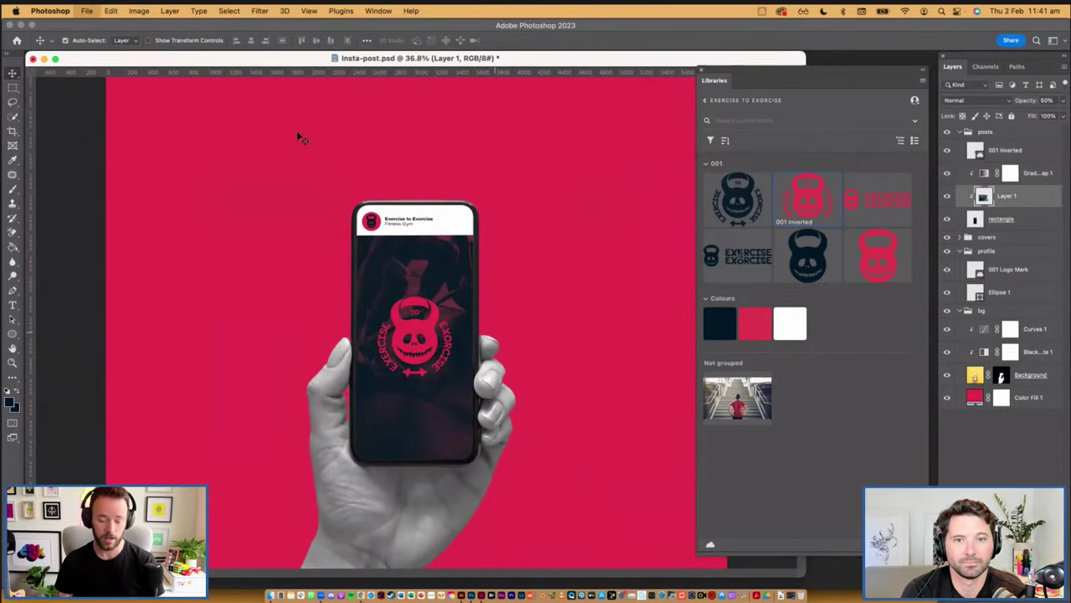
click(34, 60)
key(super+Tab)
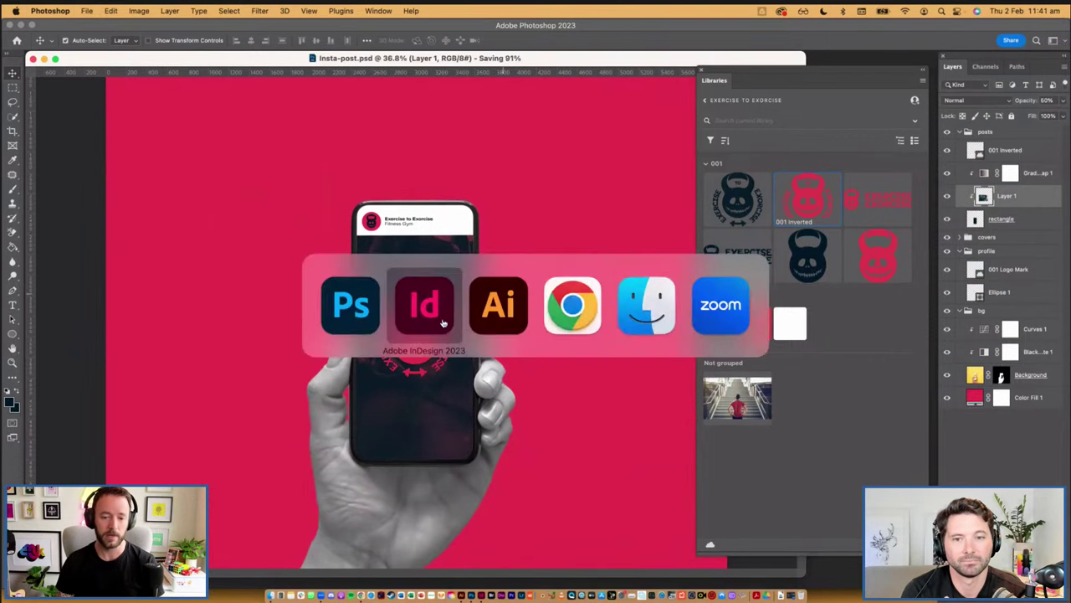
click(443, 315)
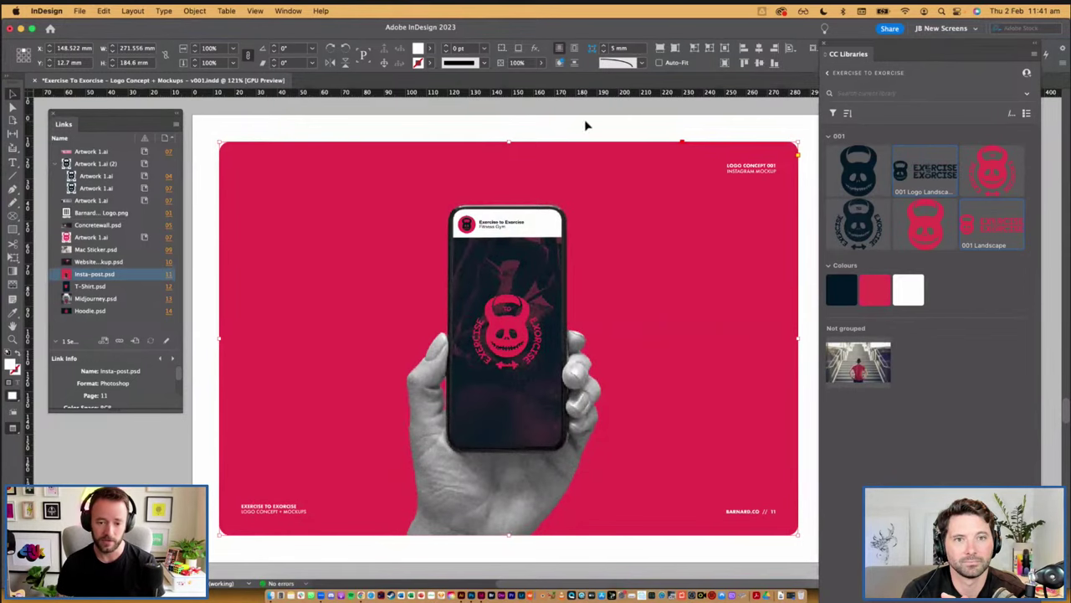
Open the linked T-Shirt.psd from the T-shirt mockup page in Photoshop and enlarge its document window
scroll(586, 181, down, 6)
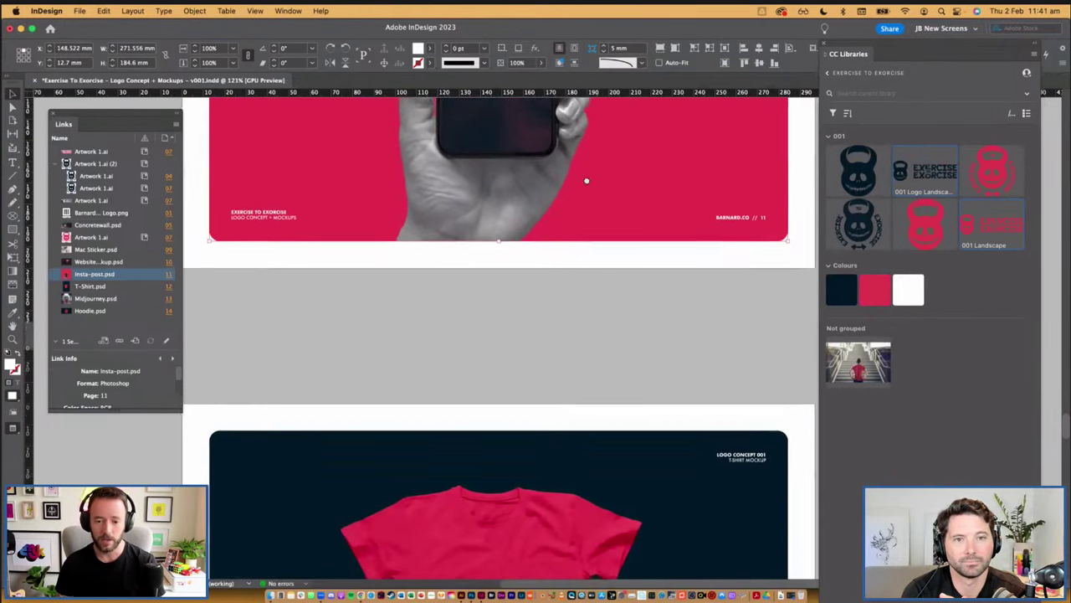
scroll(585, 180, down, 6)
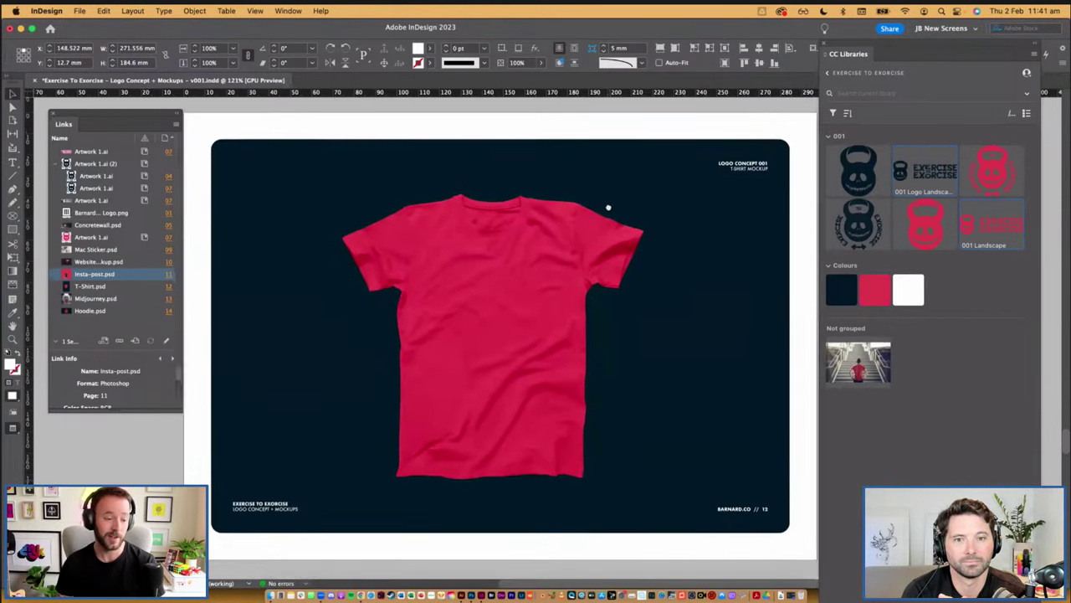
scroll(608, 207, down, 8)
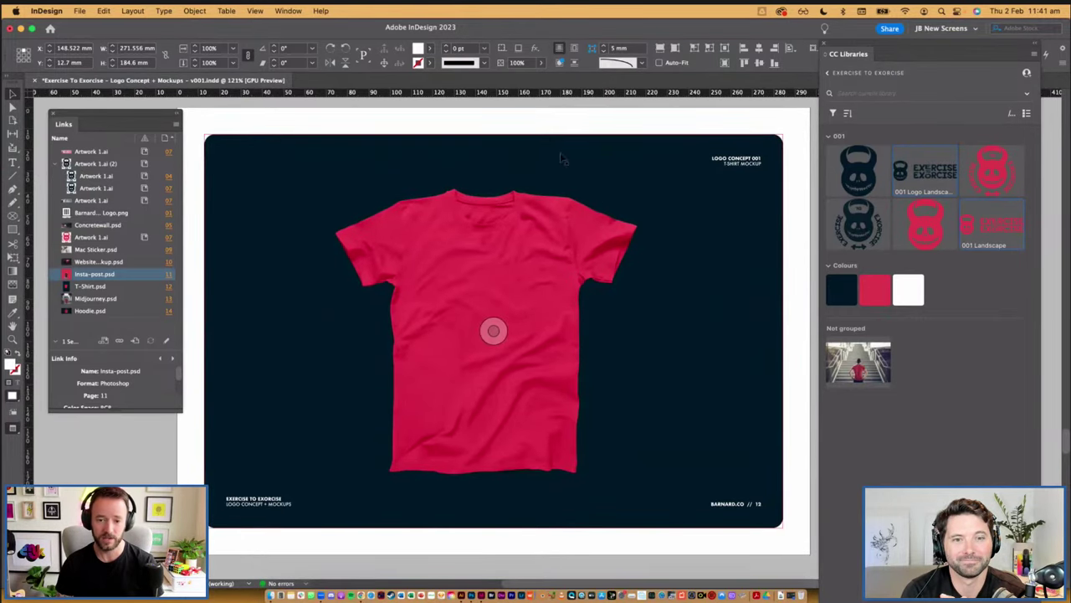
click(557, 180)
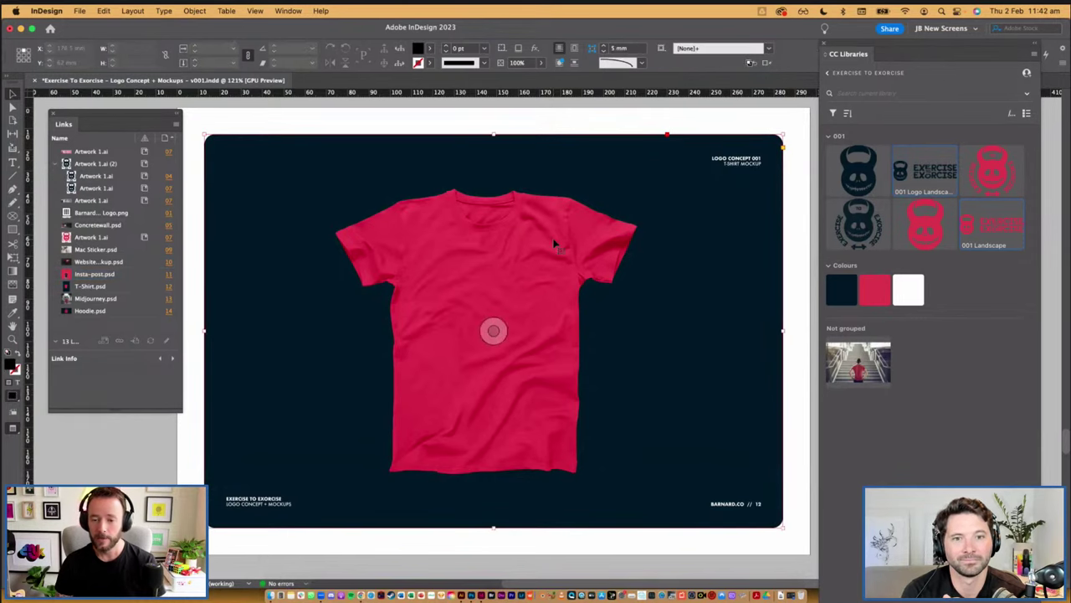
click(554, 244)
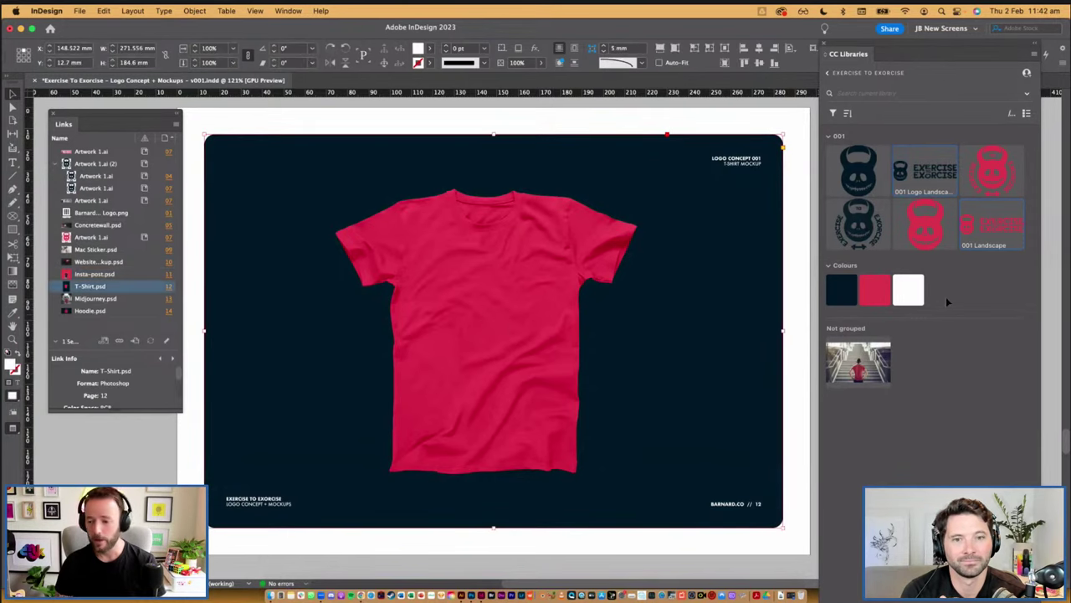
right_click(94, 289)
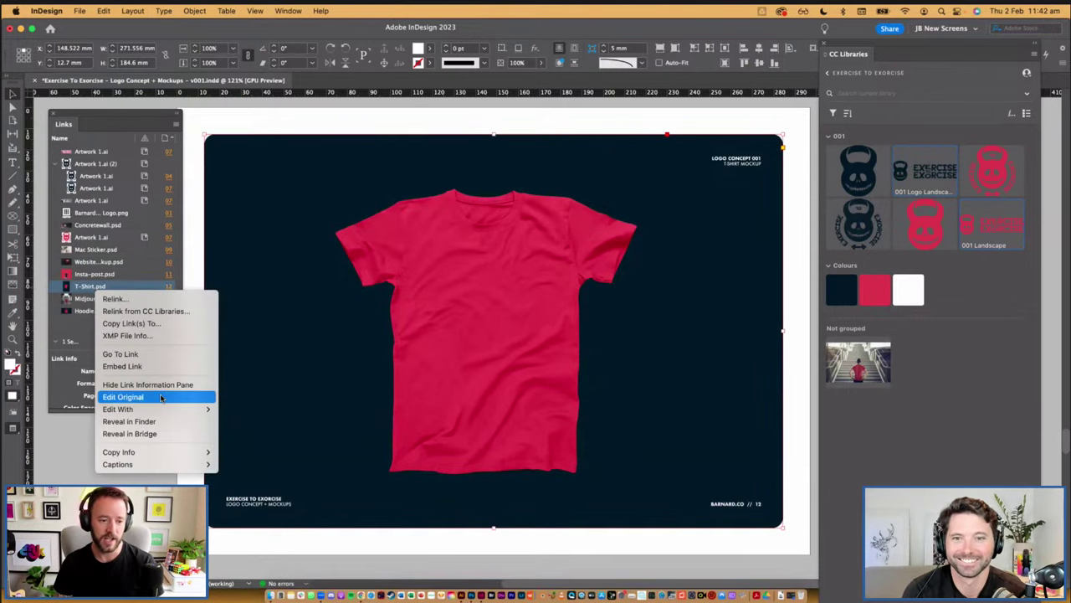
click(161, 398)
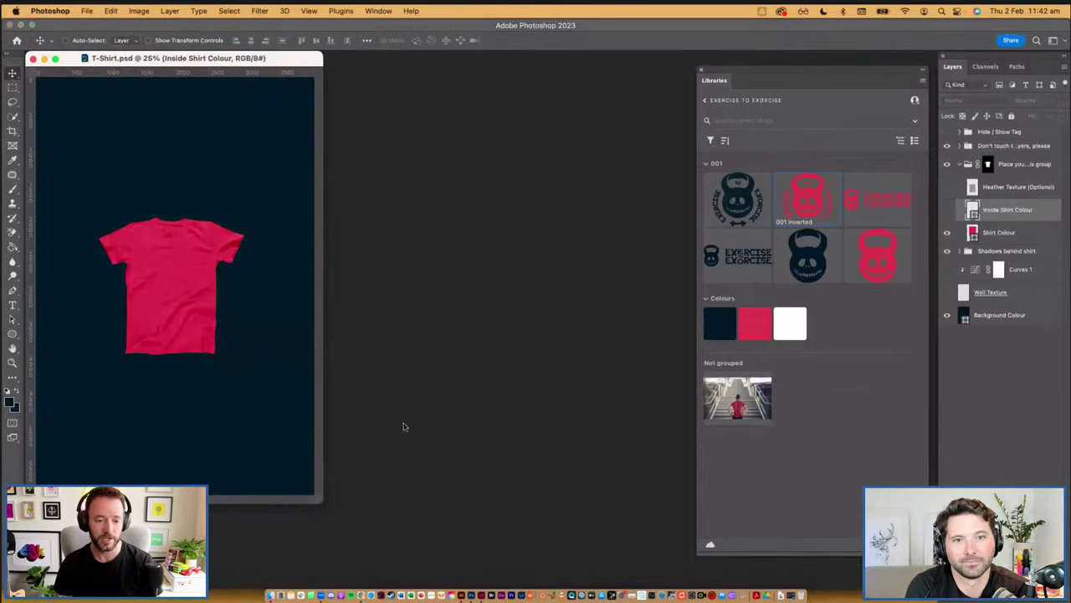
drag(321, 502, 775, 582)
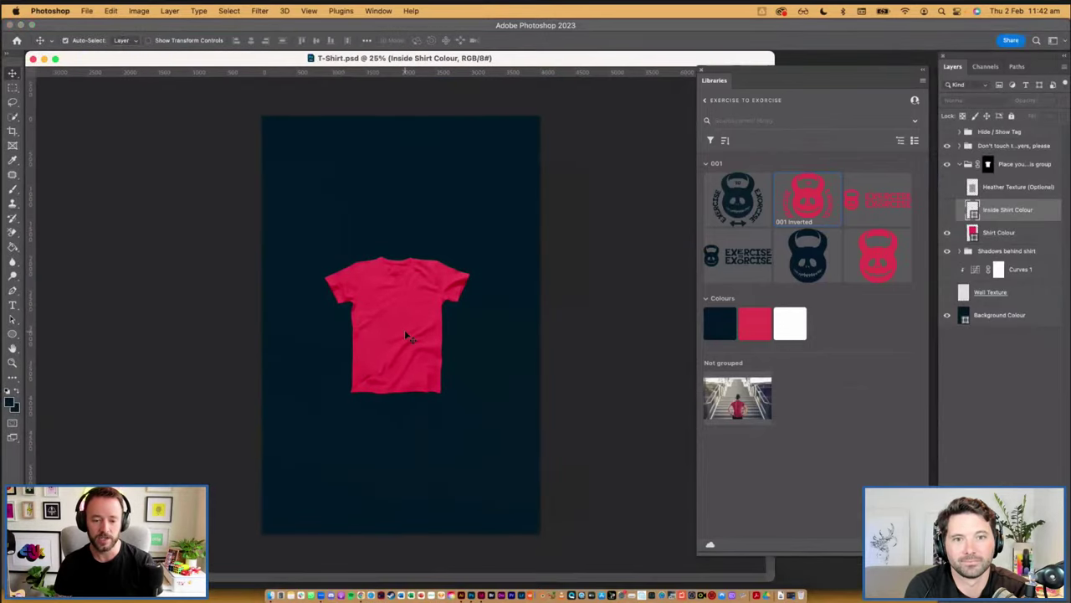
Place the 001 Dark library logo directly above the Shirt Colour layer, scaled to about 47% and centred on the shirt's chest
key(super+1)
key(super+0)
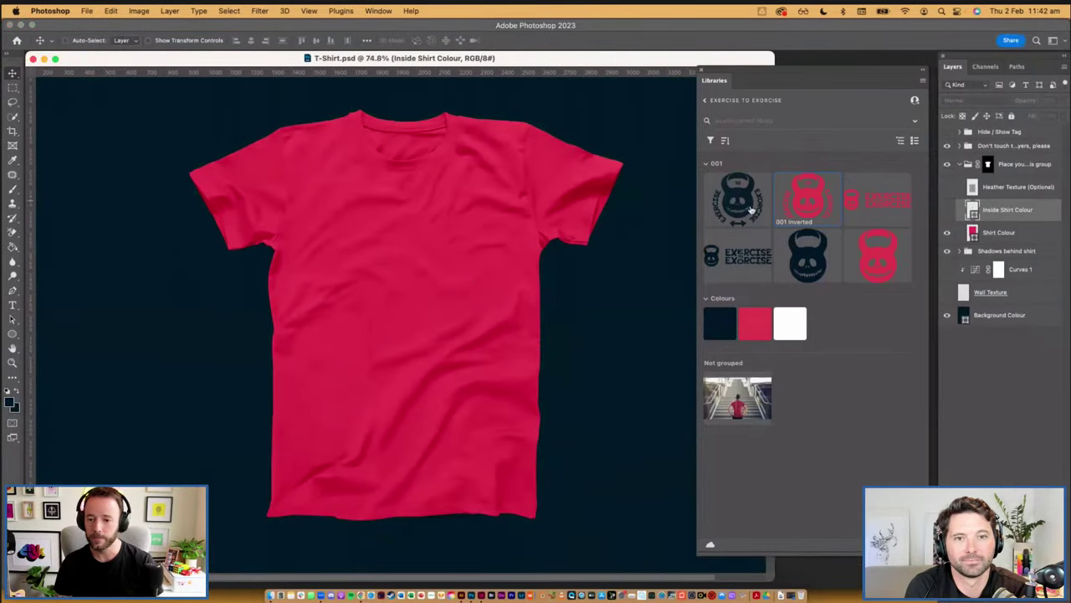
drag(747, 202, 1012, 229)
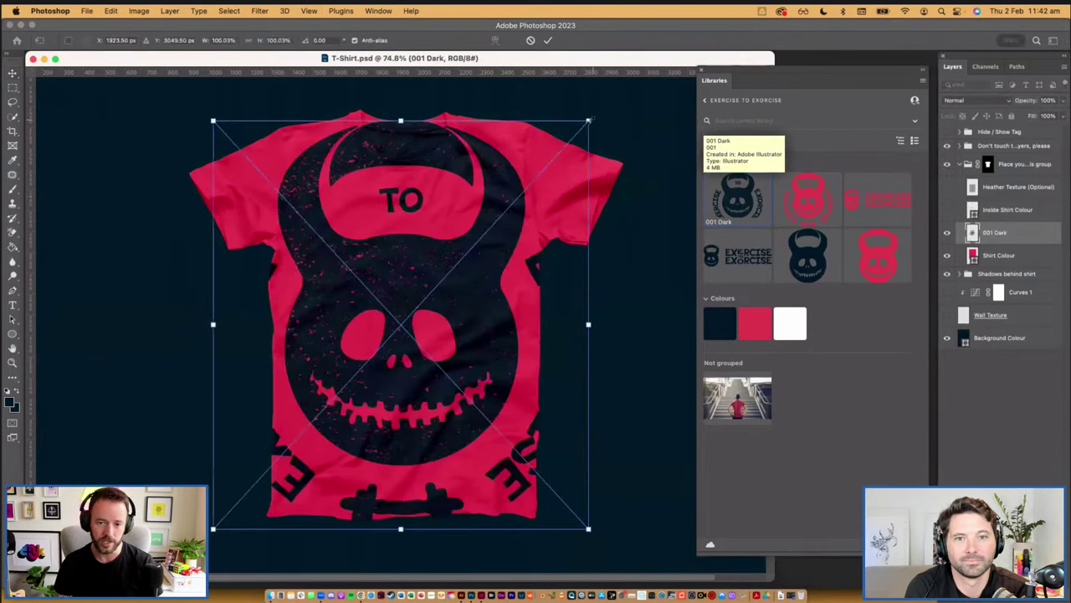
drag(588, 120, 488, 231)
drag(409, 305, 413, 286)
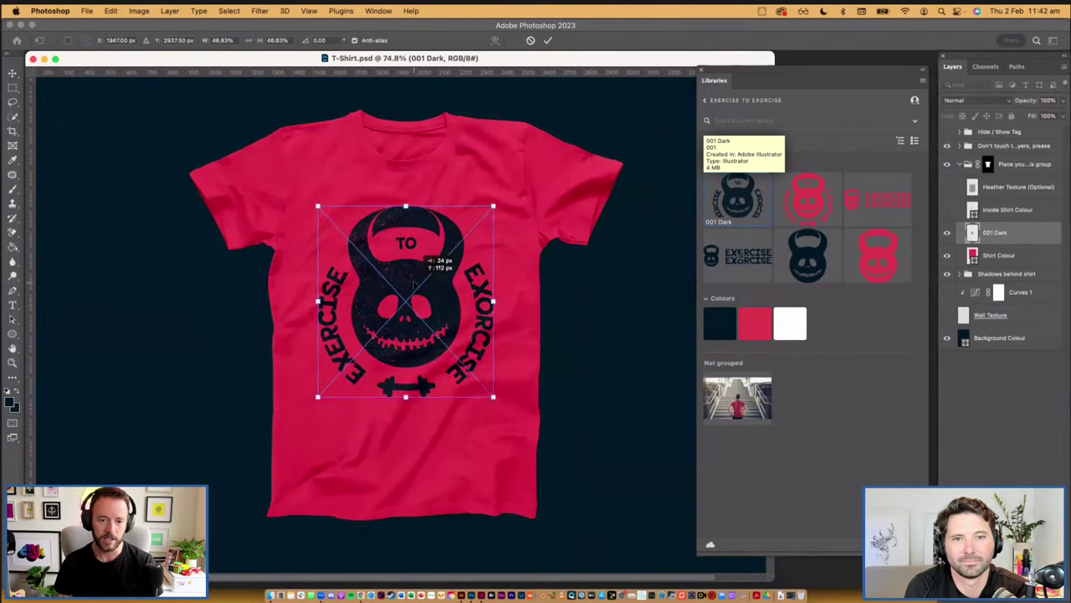
key(Return)
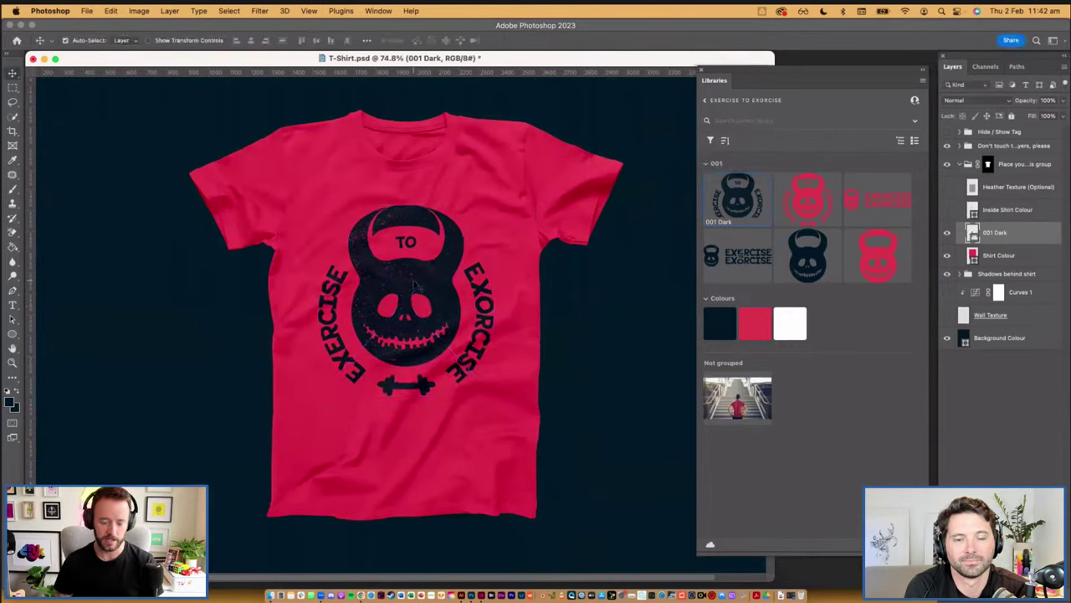
Save T-Shirt.psd, switch back to InDesign, update its modified link on the T-shirt mockup page and deselect the image
key(super+s)
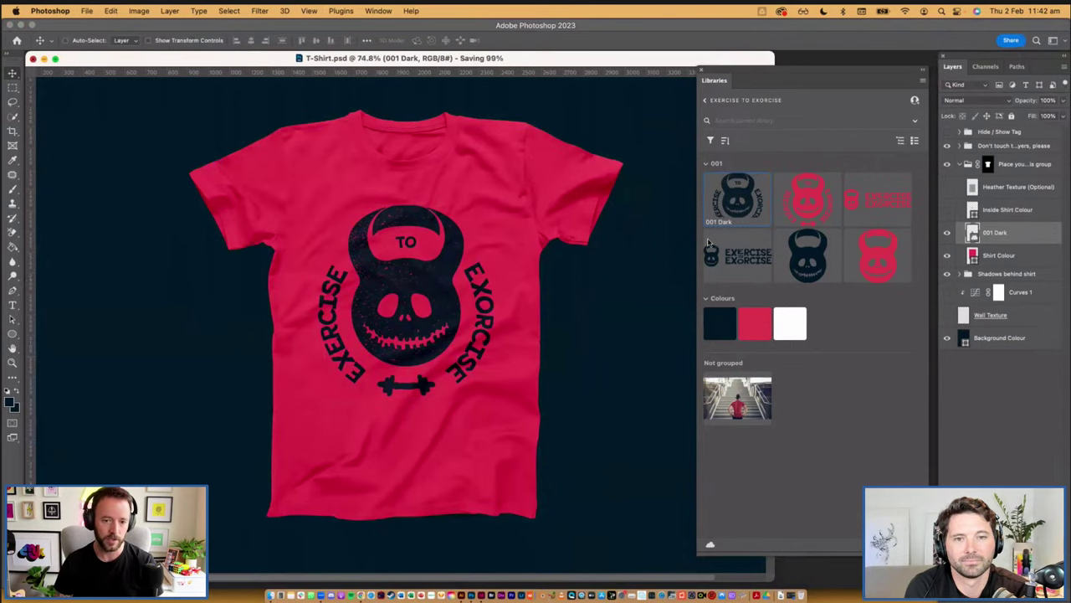
key(super+Tab)
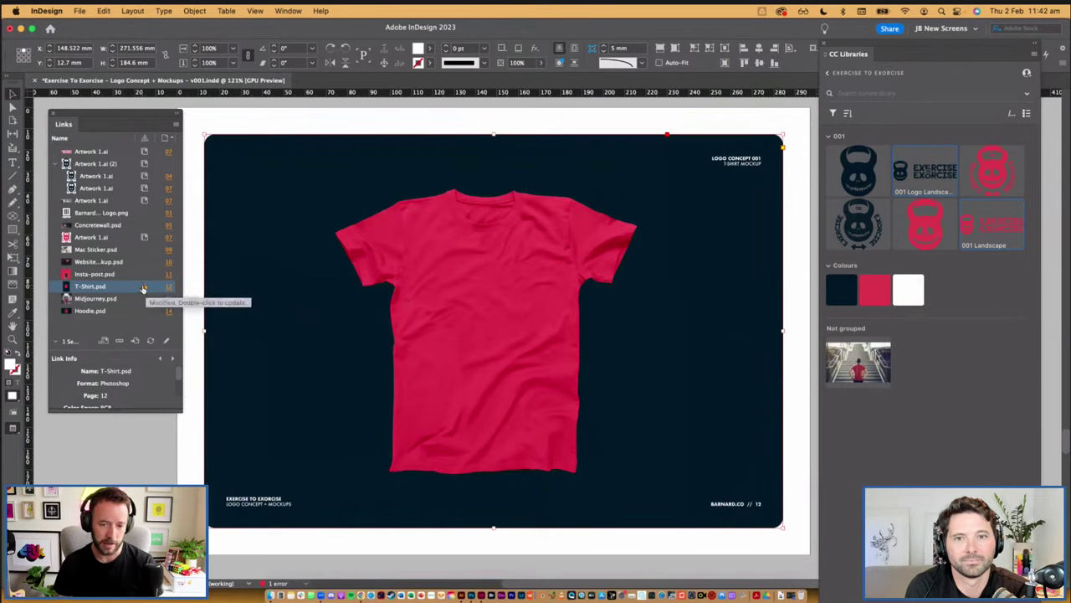
click(152, 343)
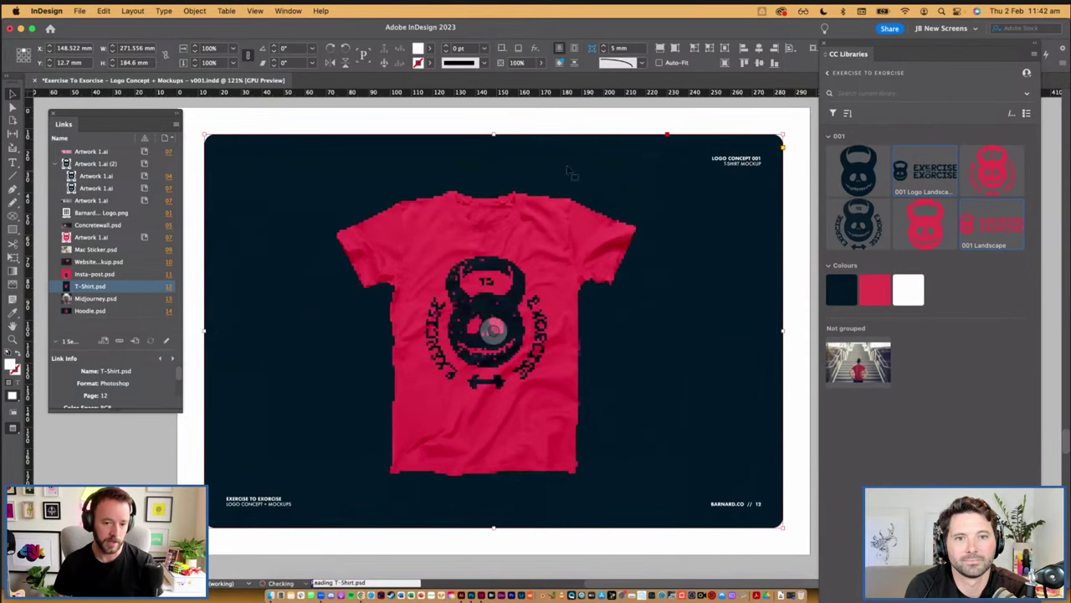
key(super+shift+a)
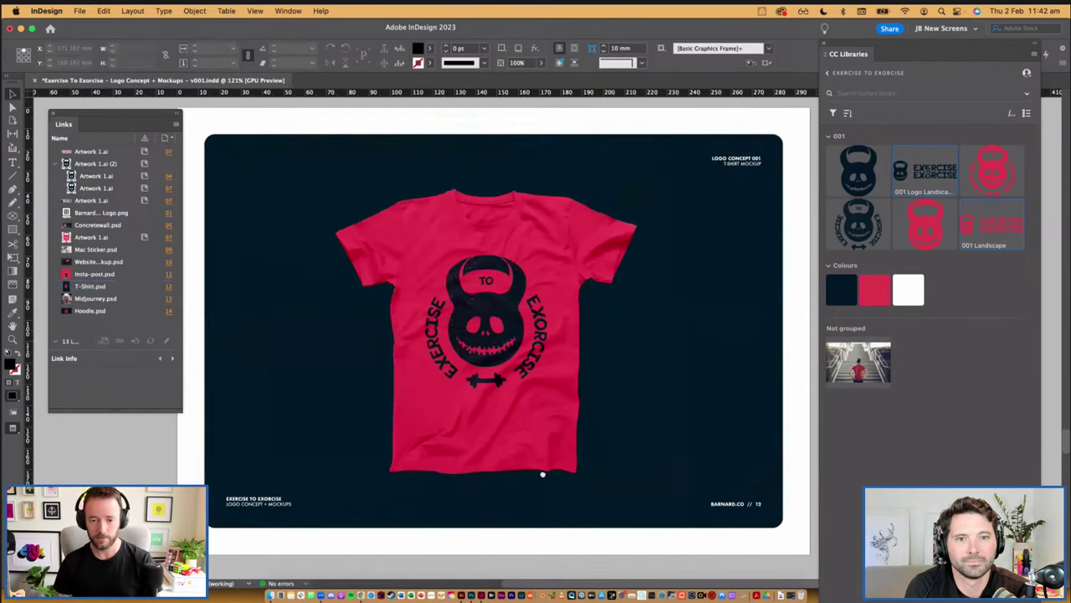
View the T-shirt lifestyle mockup page, and examine the library stock photo of the man in the red shirt in Photoshop
drag(542, 457, 556, 170)
scroll(555, 170, down, 5)
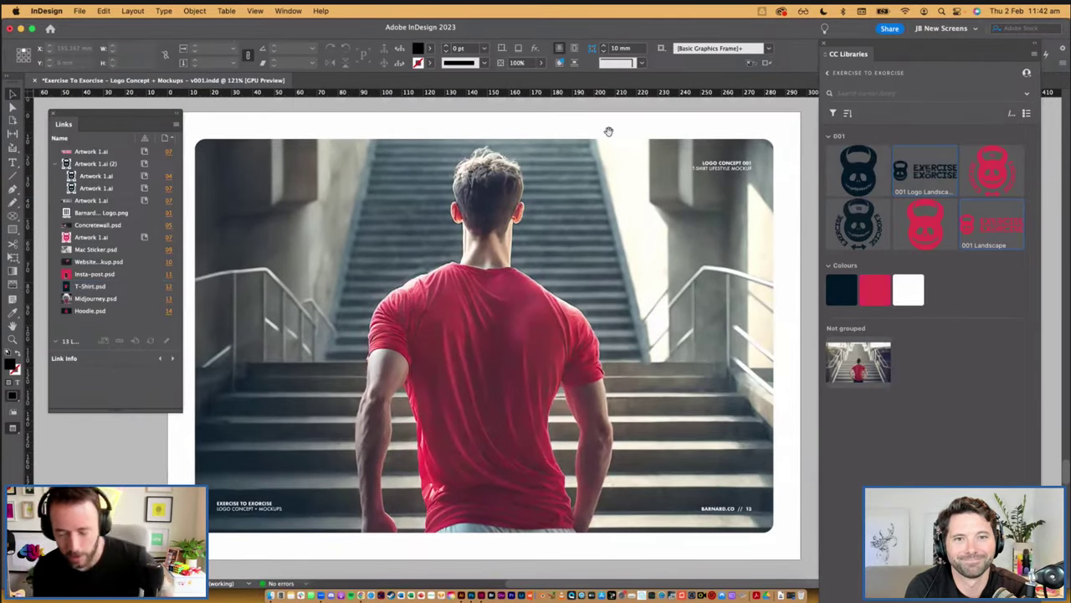
key(super+Tab)
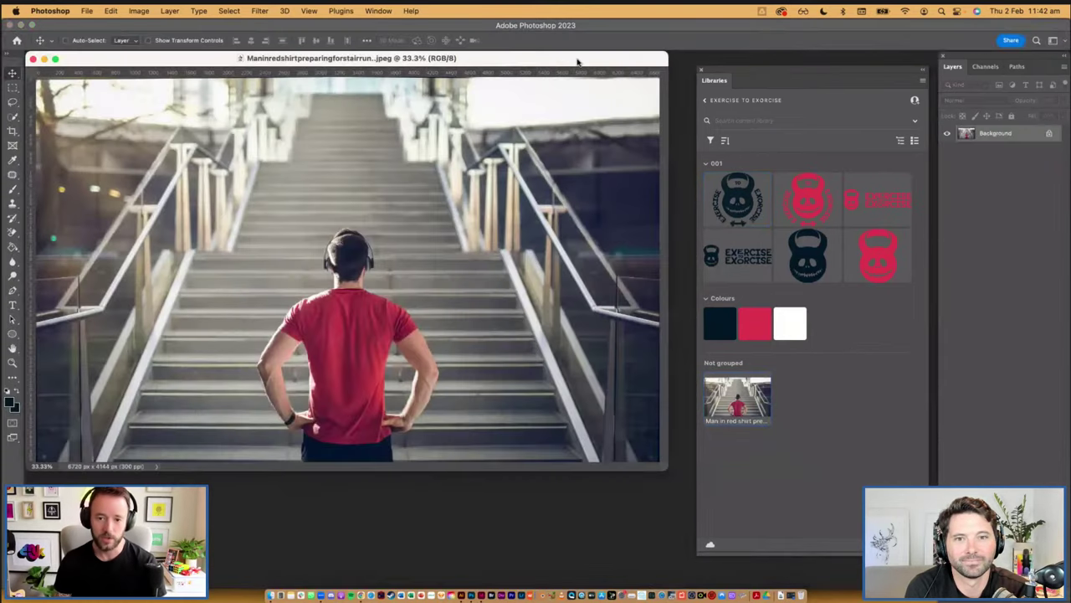
drag(576, 61, 583, 68)
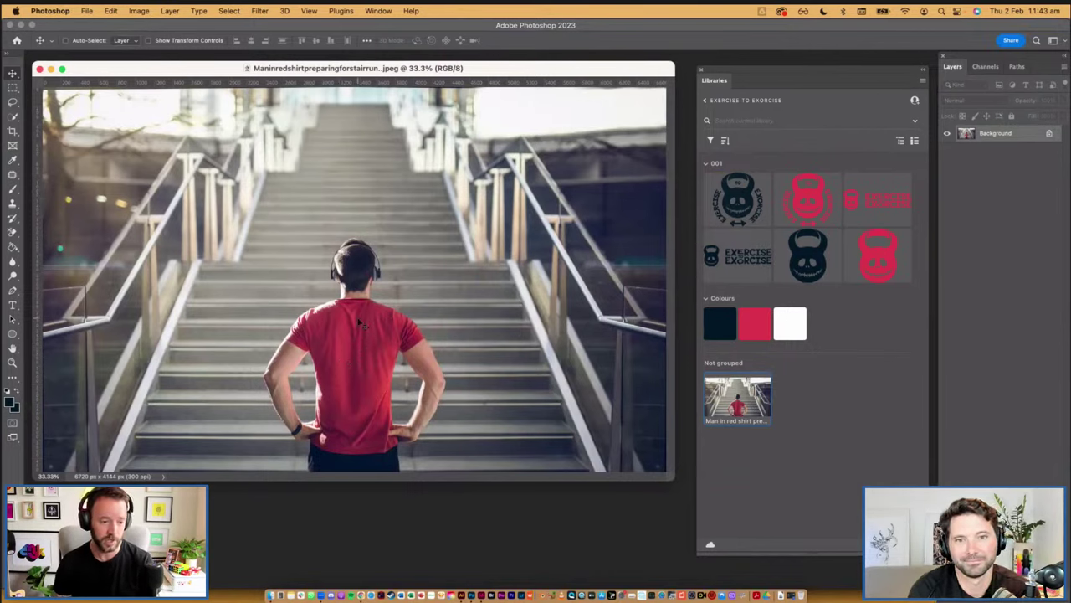
scroll(351, 337, down, 2)
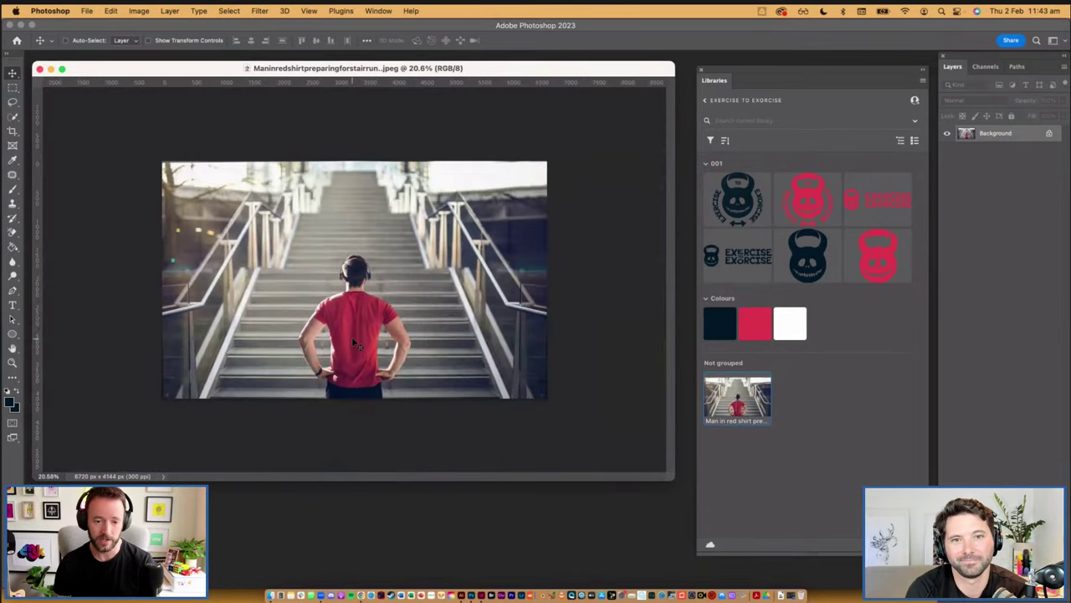
scroll(352, 337, up, 5)
scroll(384, 272, up, 3)
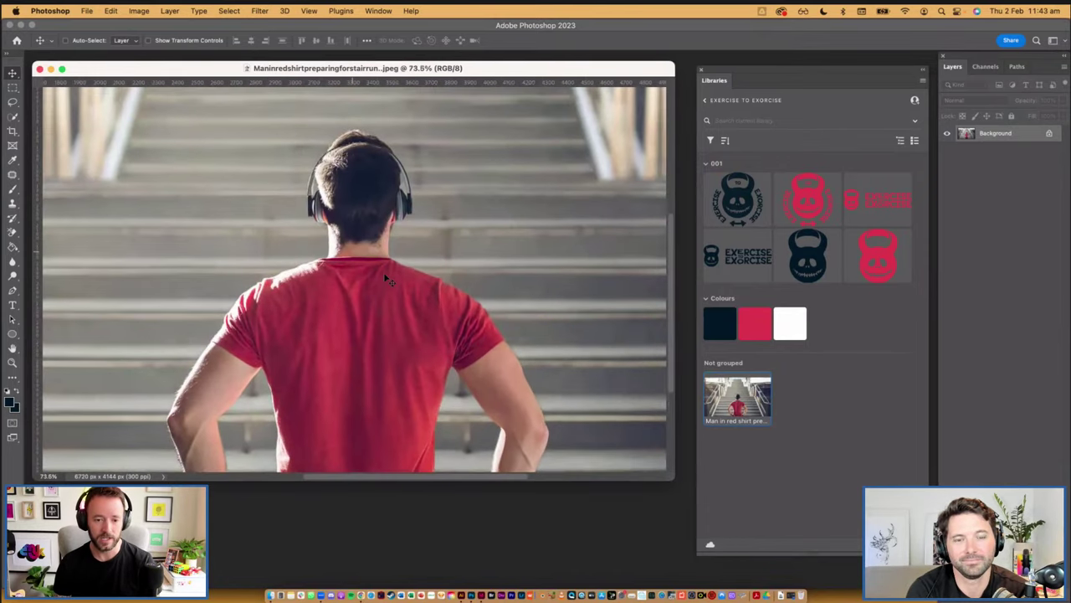
key(super+minus)
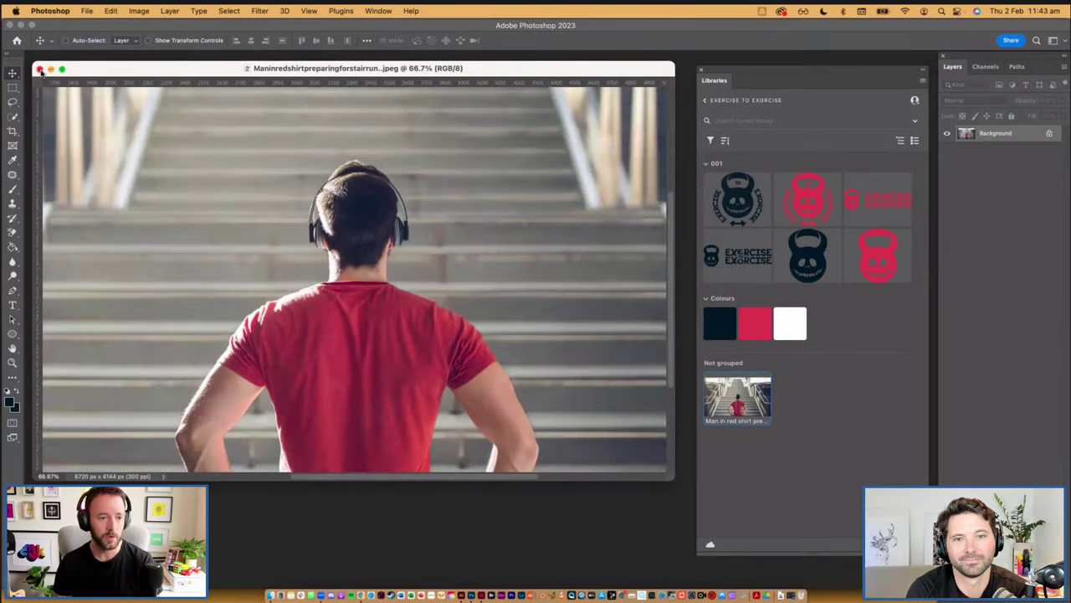
Close the stock photo, switch back to InDesign and identify the linked file behind the T-shirt lifestyle mockup
key(super+w)
key(super+Tab)
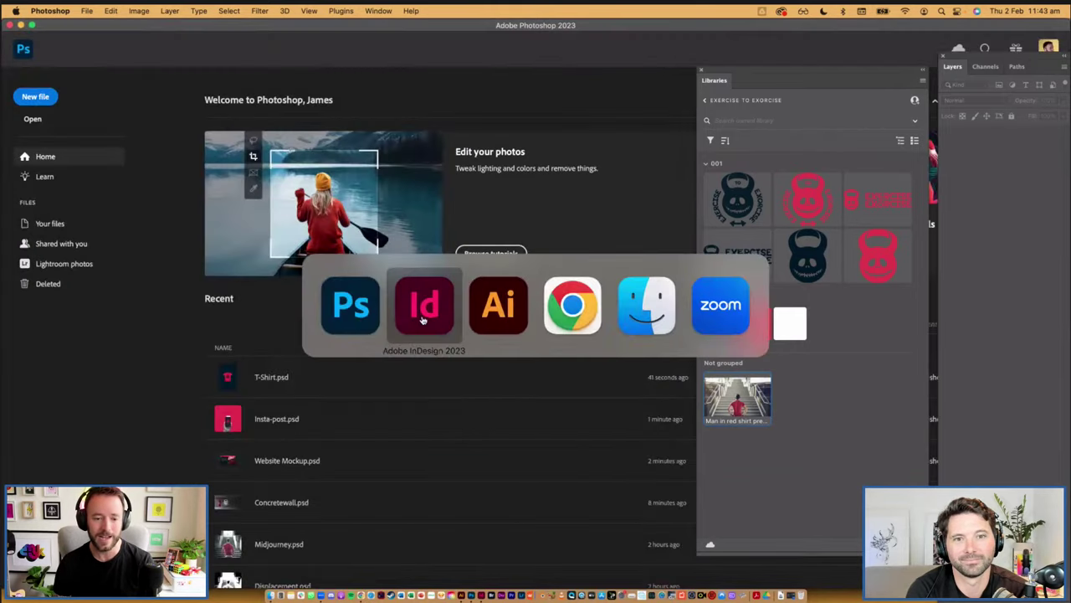
click(422, 320)
click(543, 243)
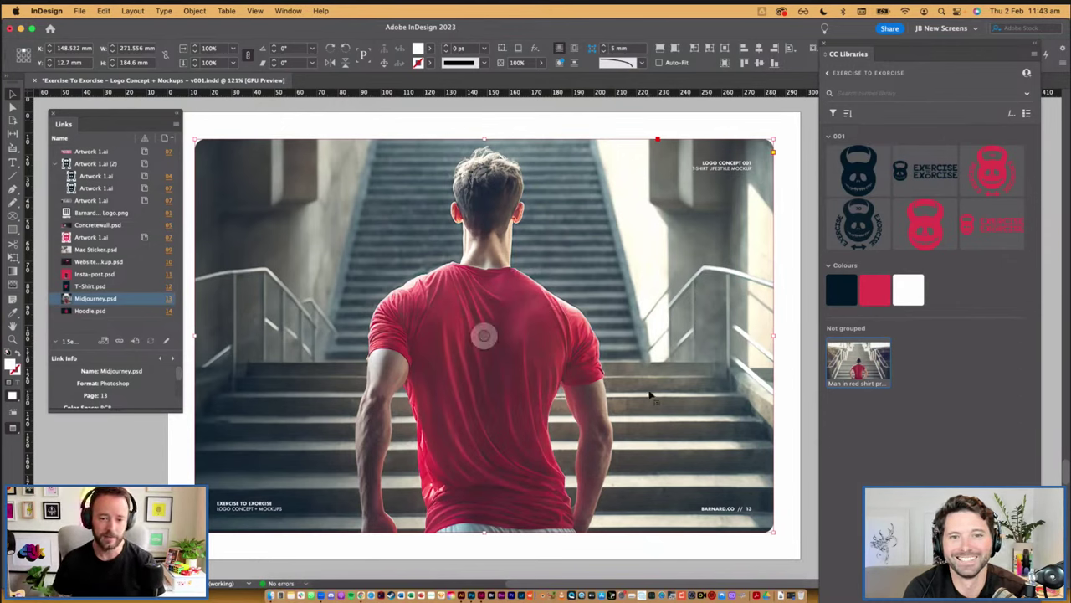
click(667, 120)
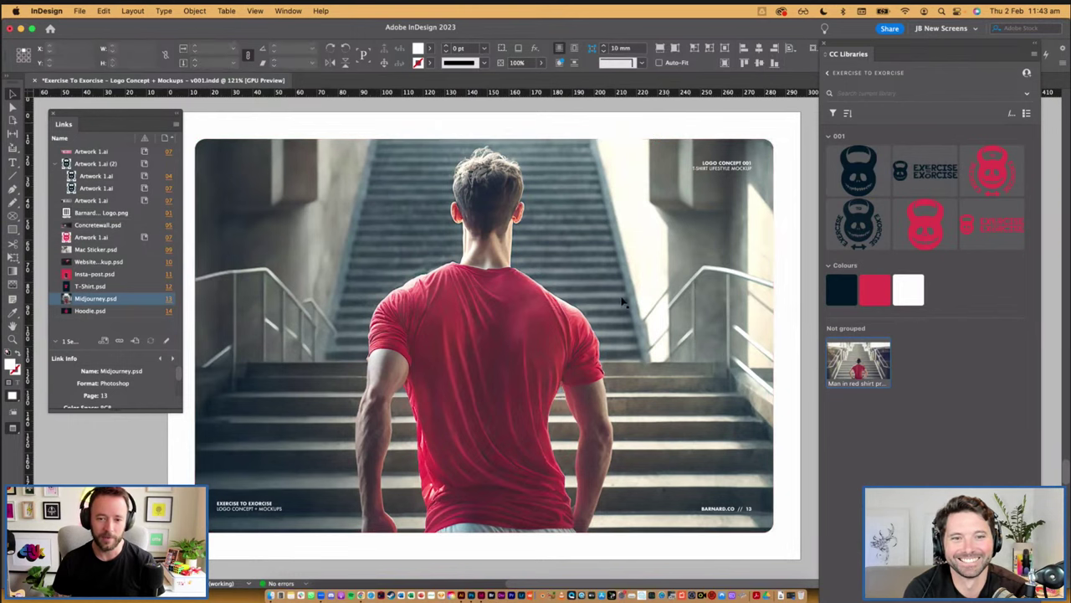
Shift the photo upward inside its frame on the T-shirt lifestyle mockup page and deselect it
click(487, 334)
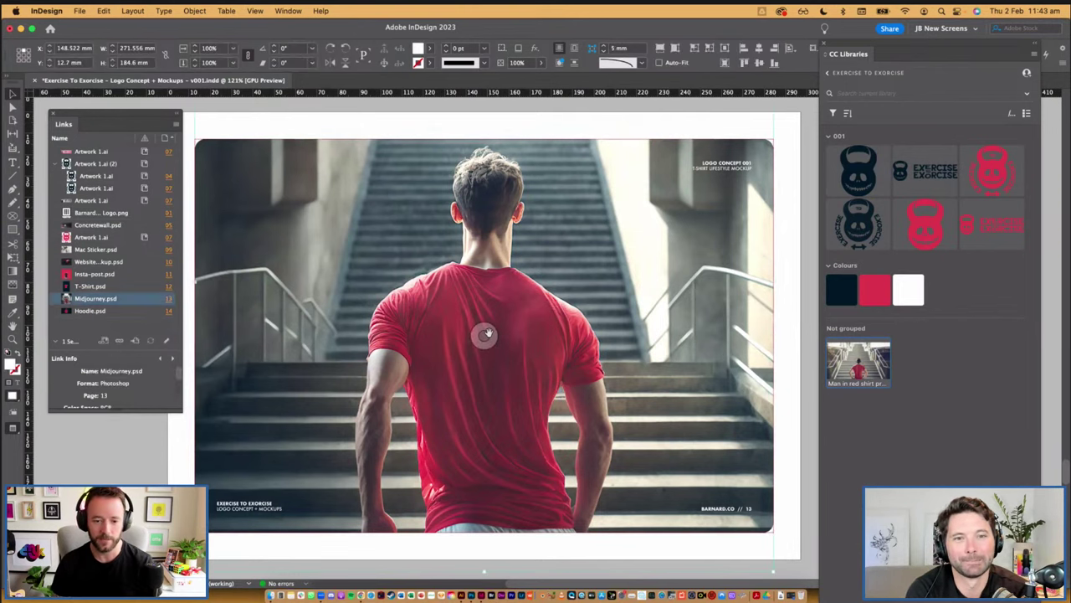
drag(530, 382, 529, 358)
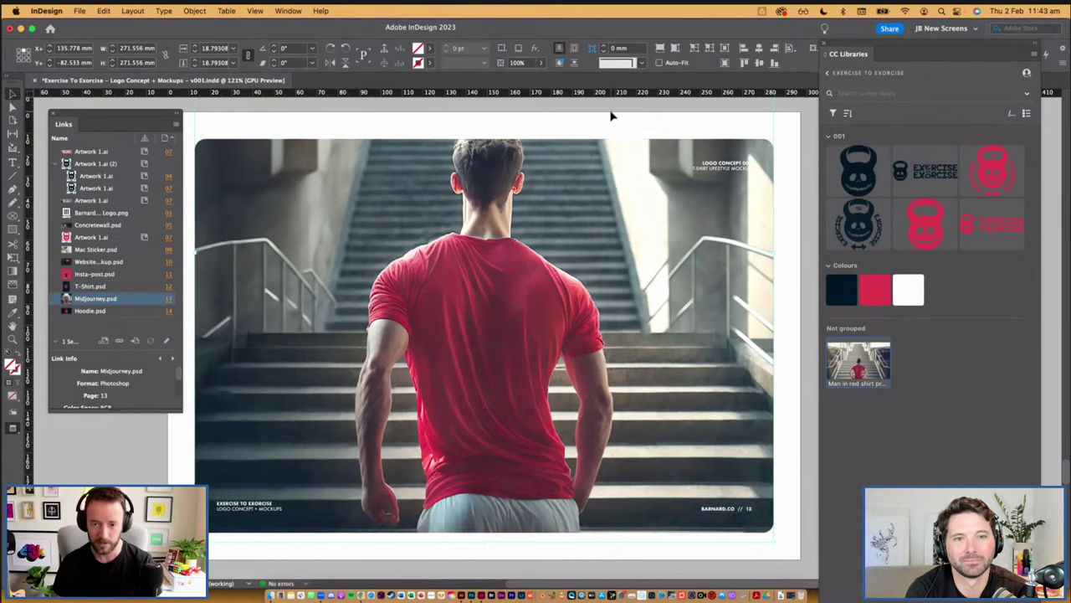
click(610, 112)
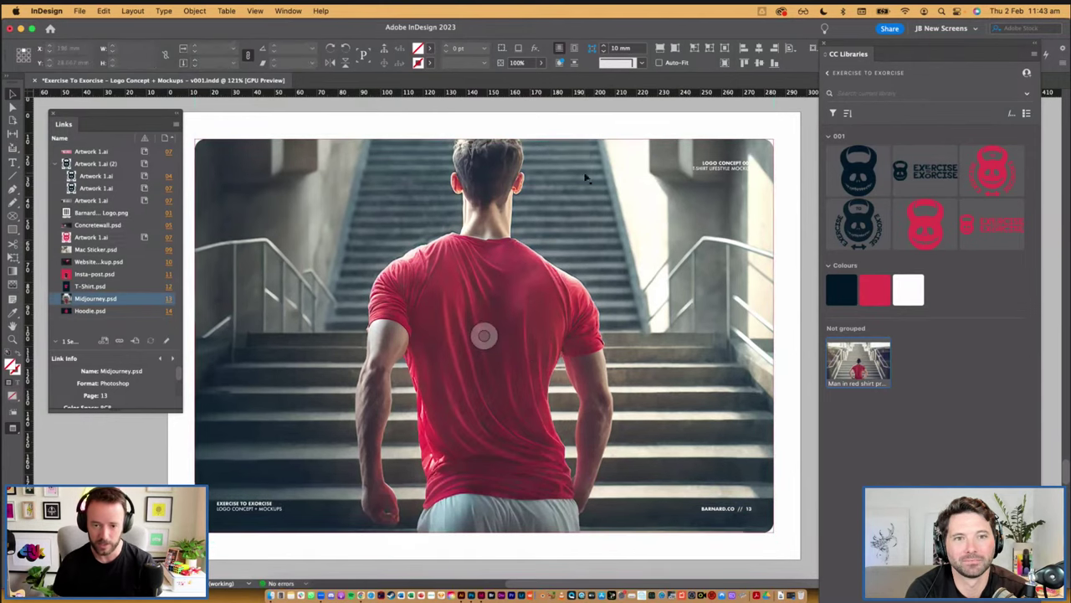
Open the linked Midjourney.psd original for editing in Photoshop, enlarge its window and view the man's back at 50%
right_click(80, 297)
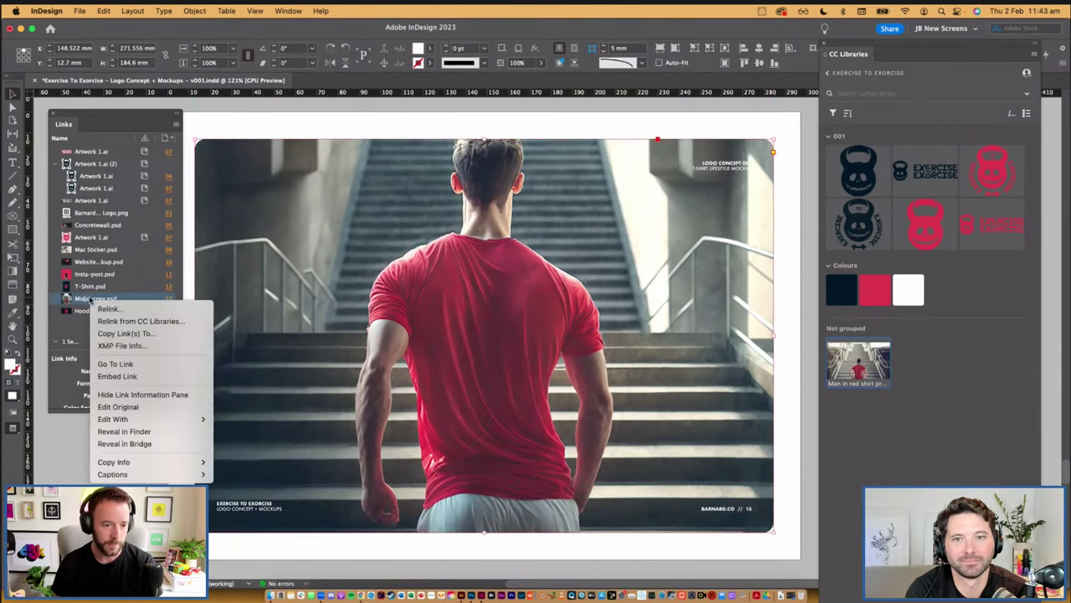
click(157, 410)
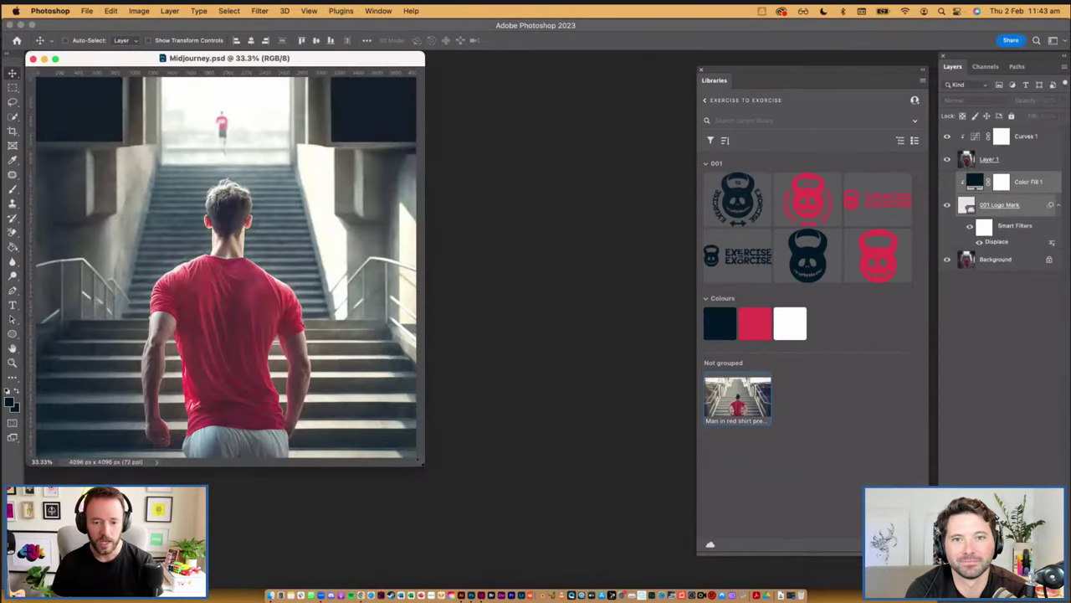
drag(423, 462, 797, 574)
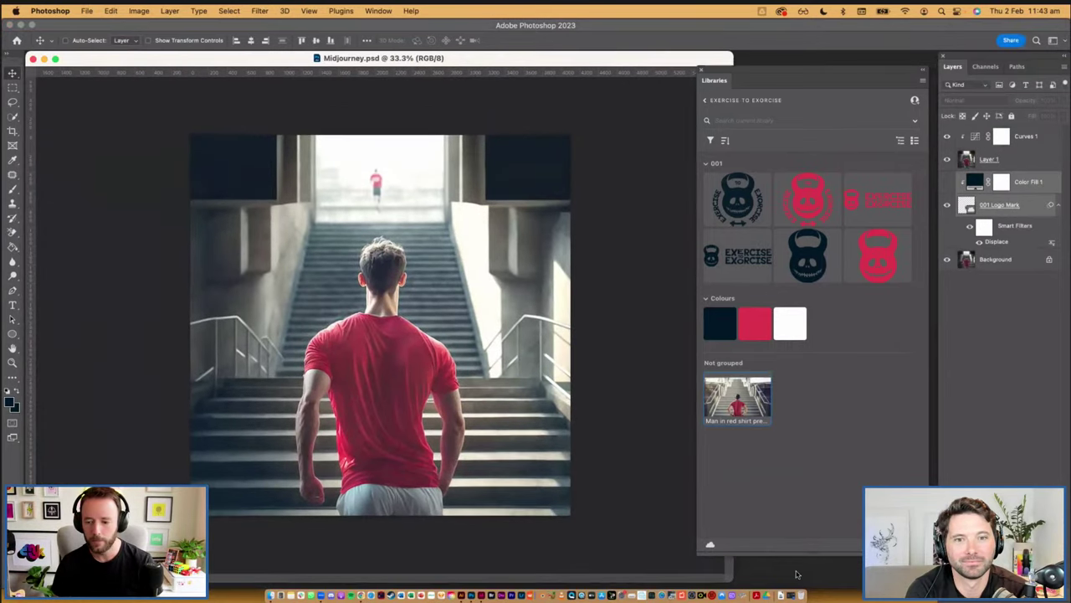
key(super+plus)
drag(446, 411, 459, 314)
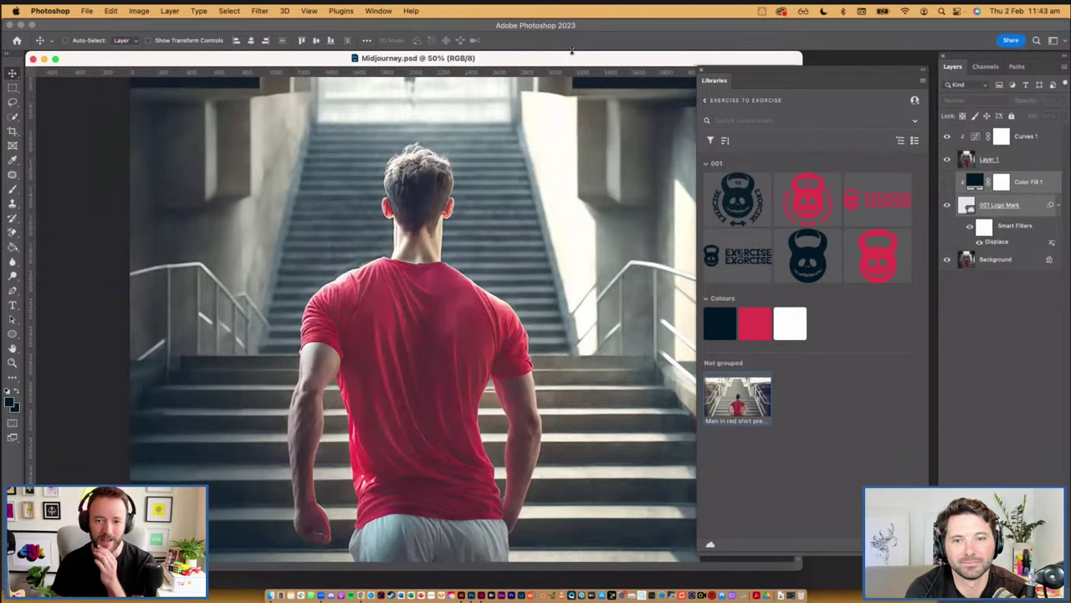
mouse_move(571, 51)
mouse_down()
mouse_move(576, 67)
mouse_move(584, 59)
mouse_up()
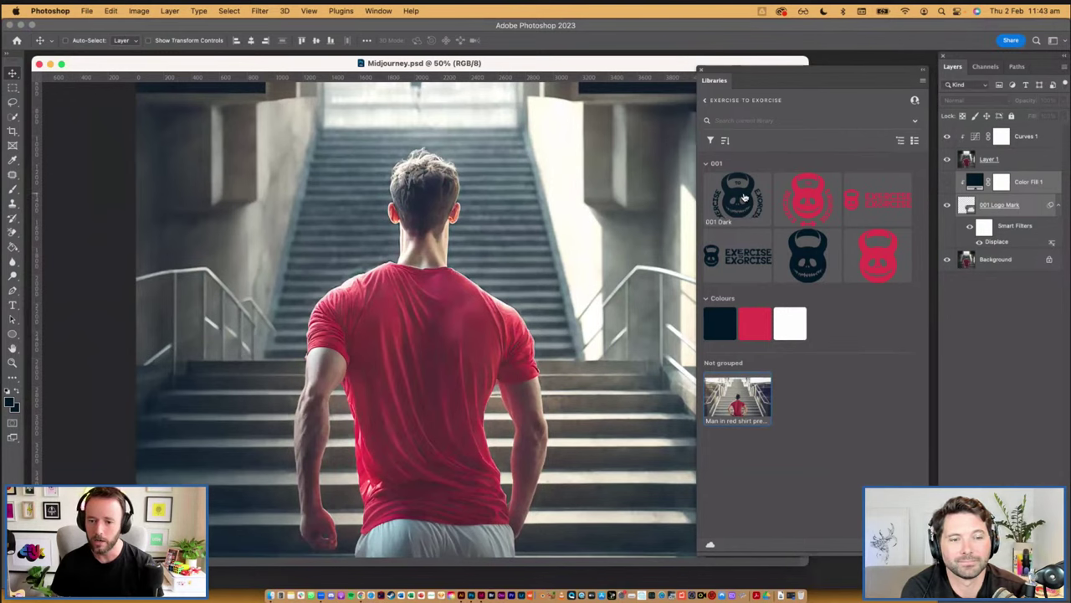
Place the 001 Dark library logo on the back of the red shirt, scaled to about 175% and rotated about -3.6°
drag(740, 196, 1001, 137)
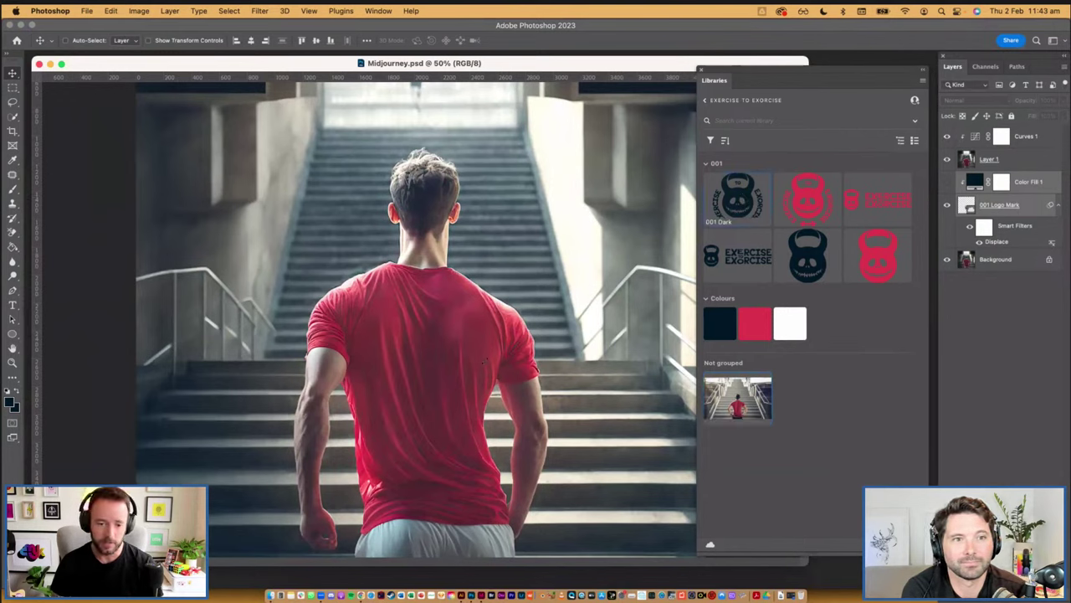
drag(462, 357, 484, 381)
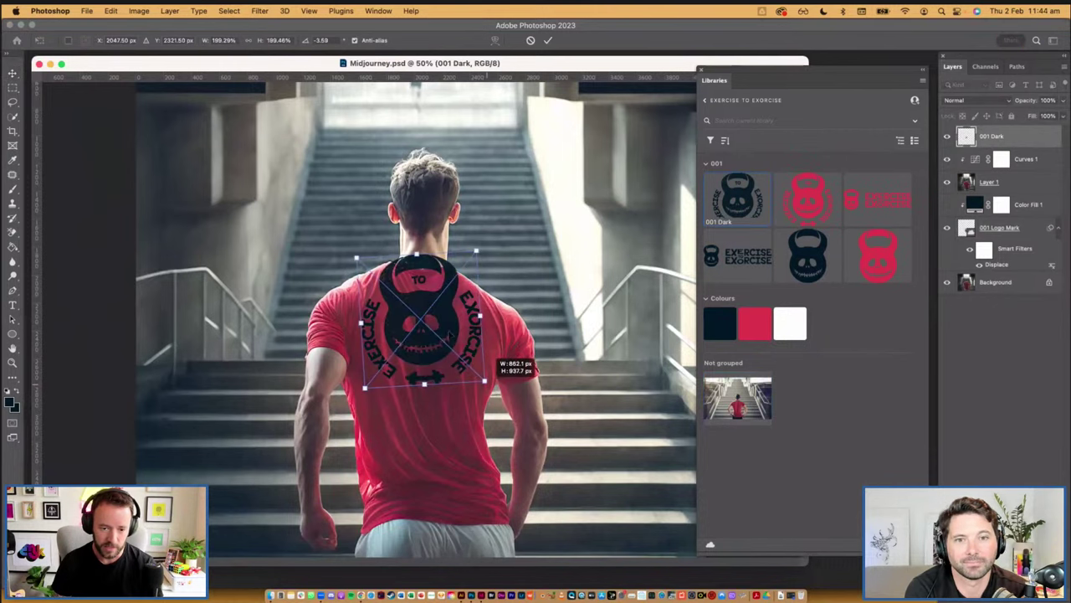
drag(447, 320, 453, 367)
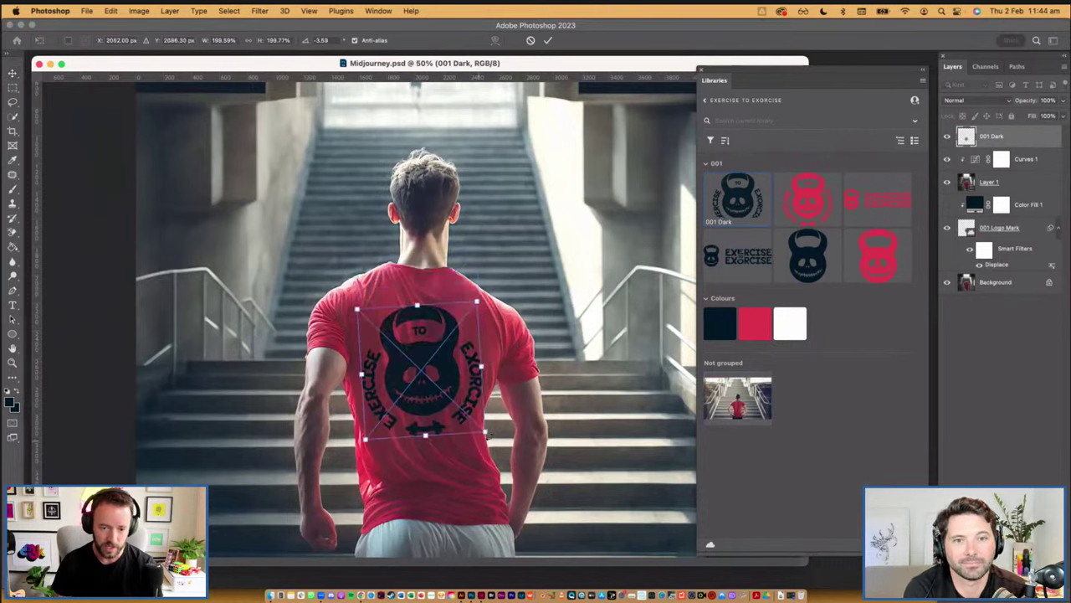
drag(487, 432, 478, 424)
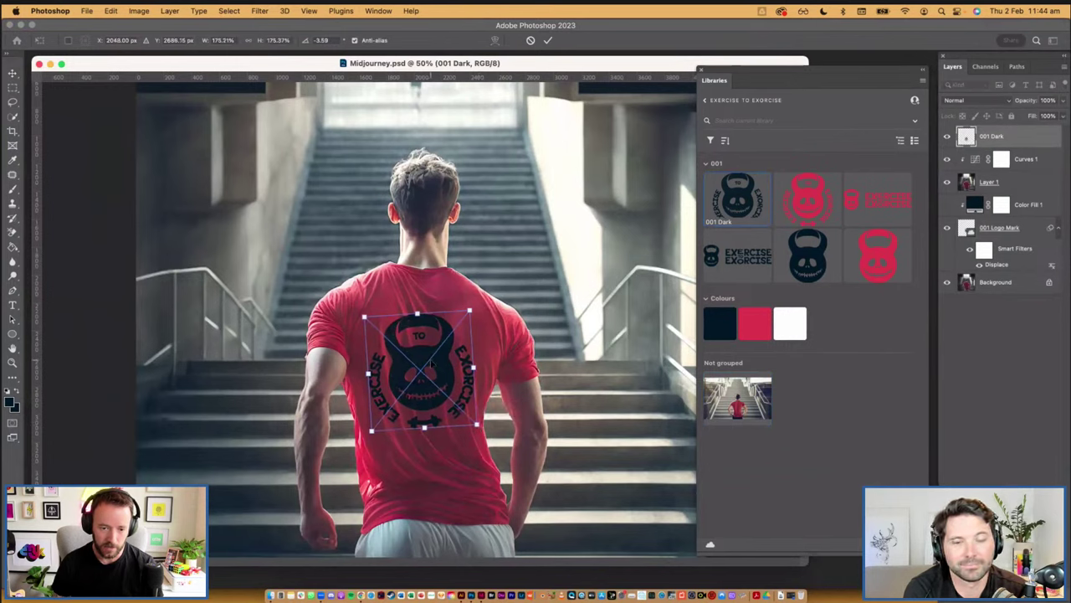
key(Return)
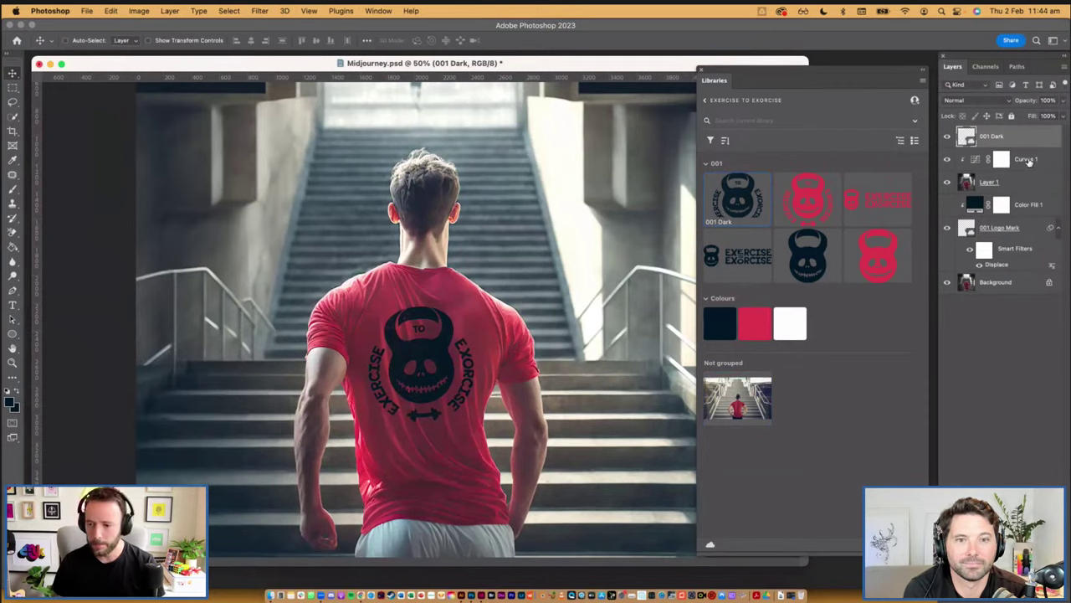
Set the 001 Dark layer's blend mode to Soft Light and inspect the logo on the shirt up close
click(996, 104)
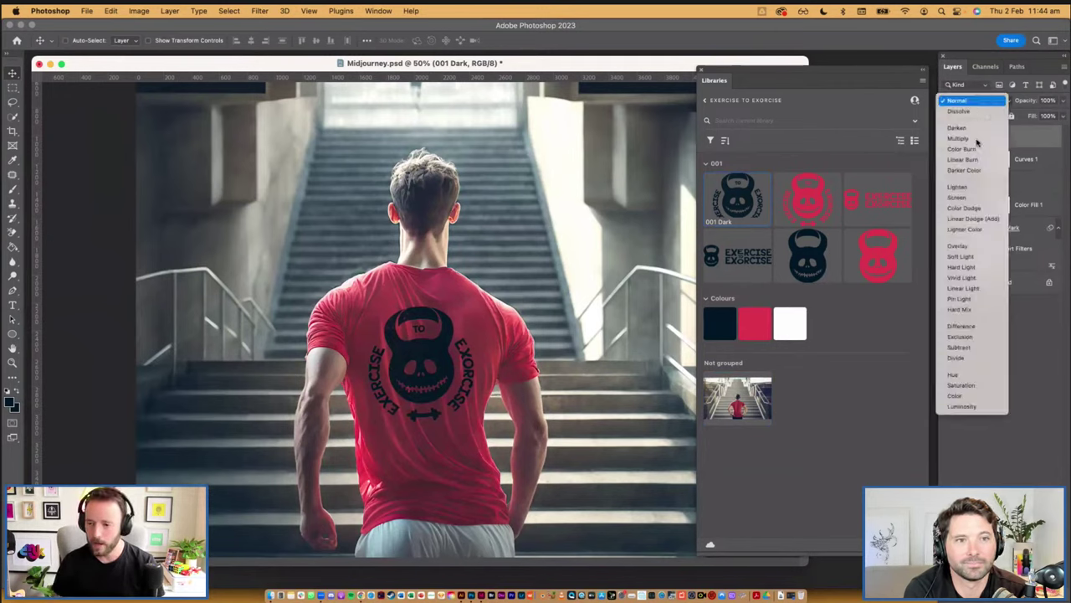
click(989, 256)
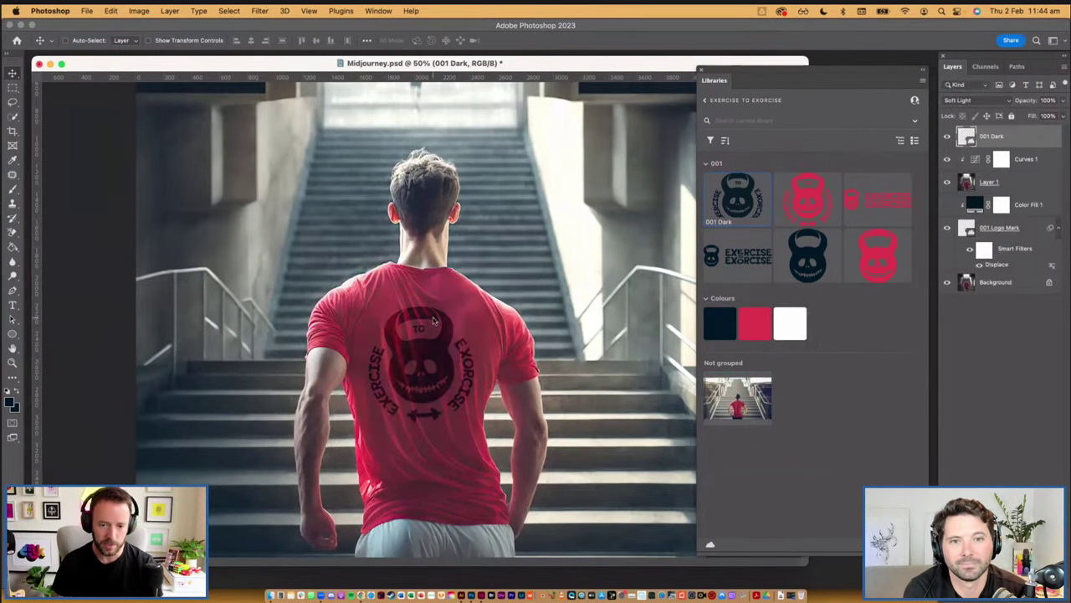
key(super+1)
scroll(502, 392, down, 2)
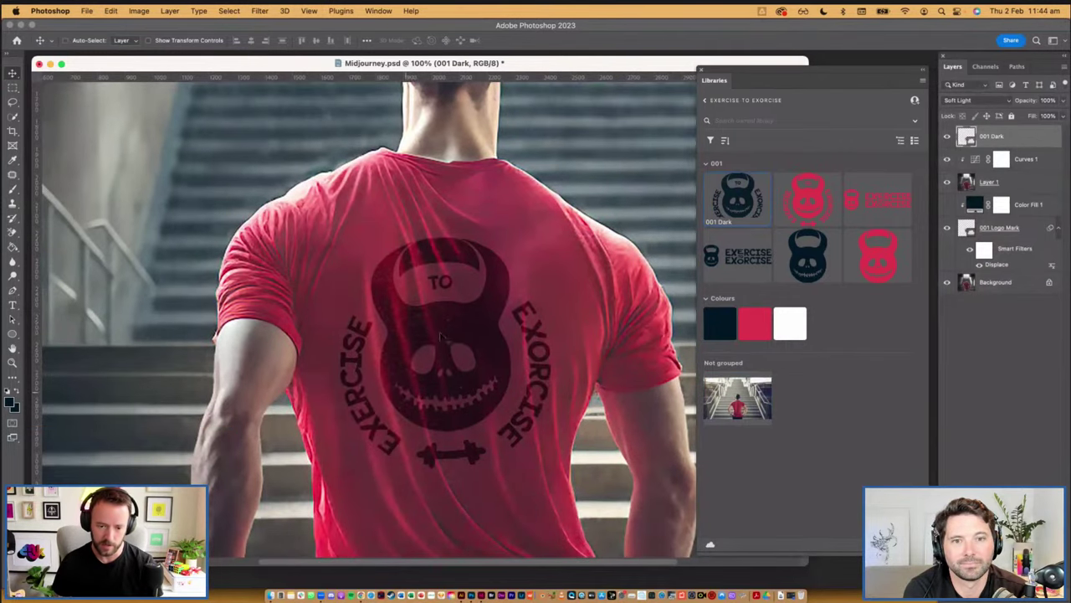
scroll(470, 360, down, 4)
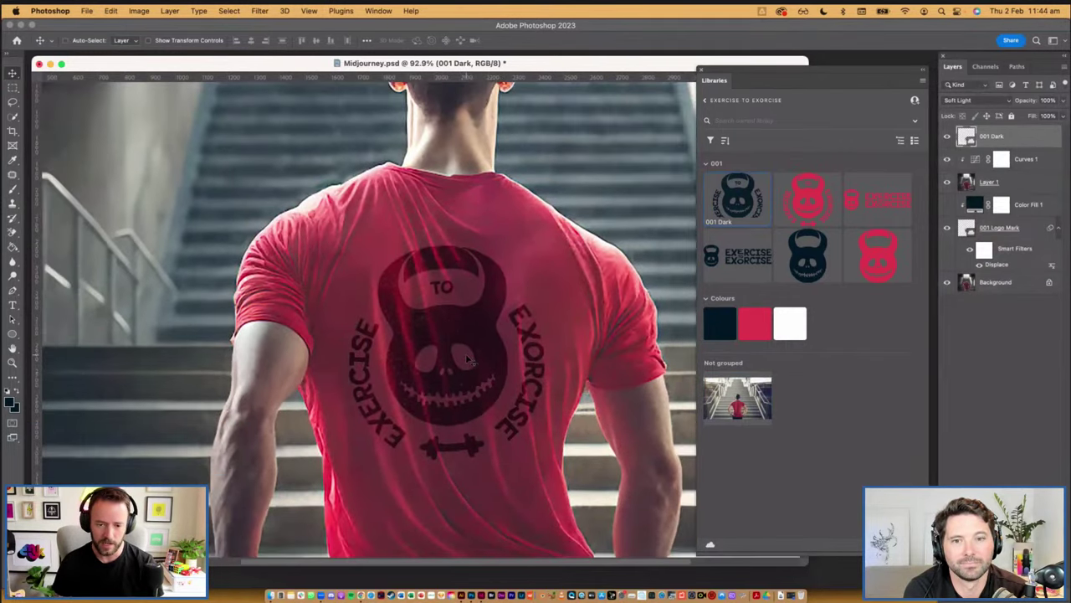
scroll(465, 359, down, 1)
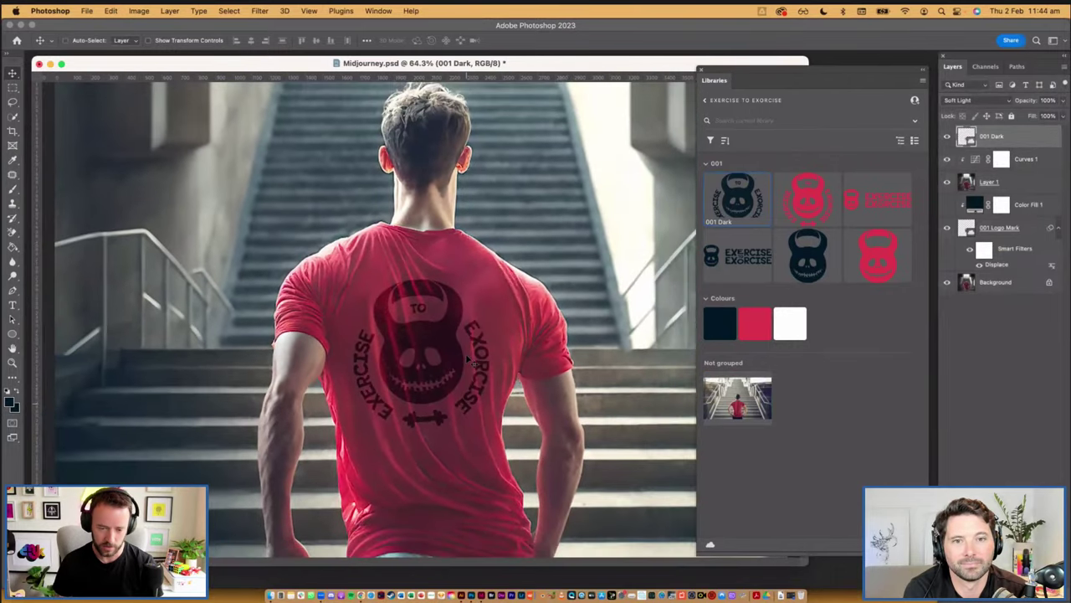
Hide the 001 Dark layer and save a layered copy of the document as Displace.psd in the 001 folder
click(948, 137)
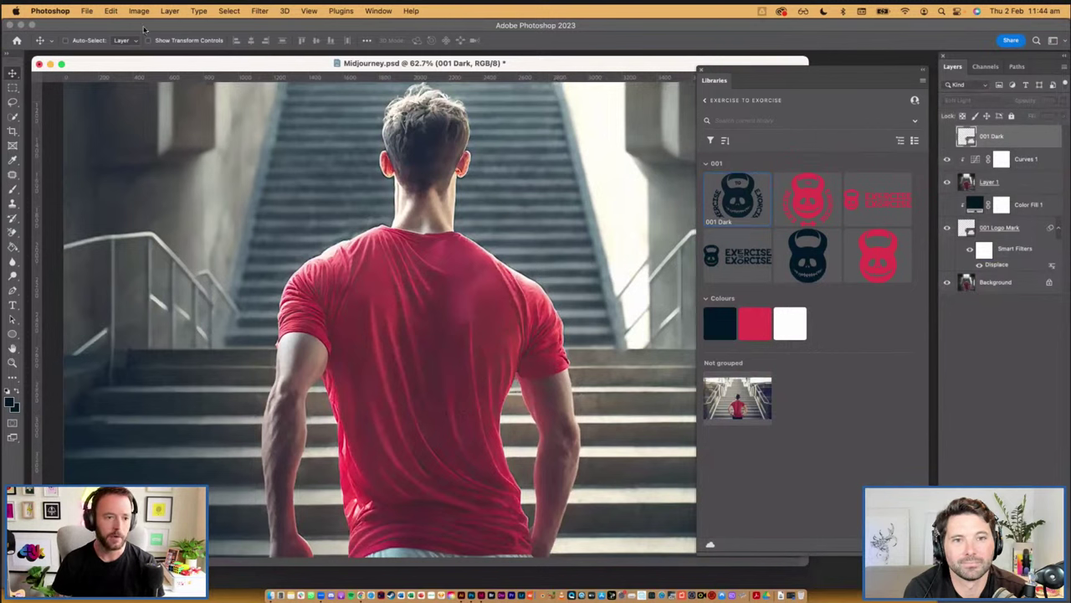
click(87, 11)
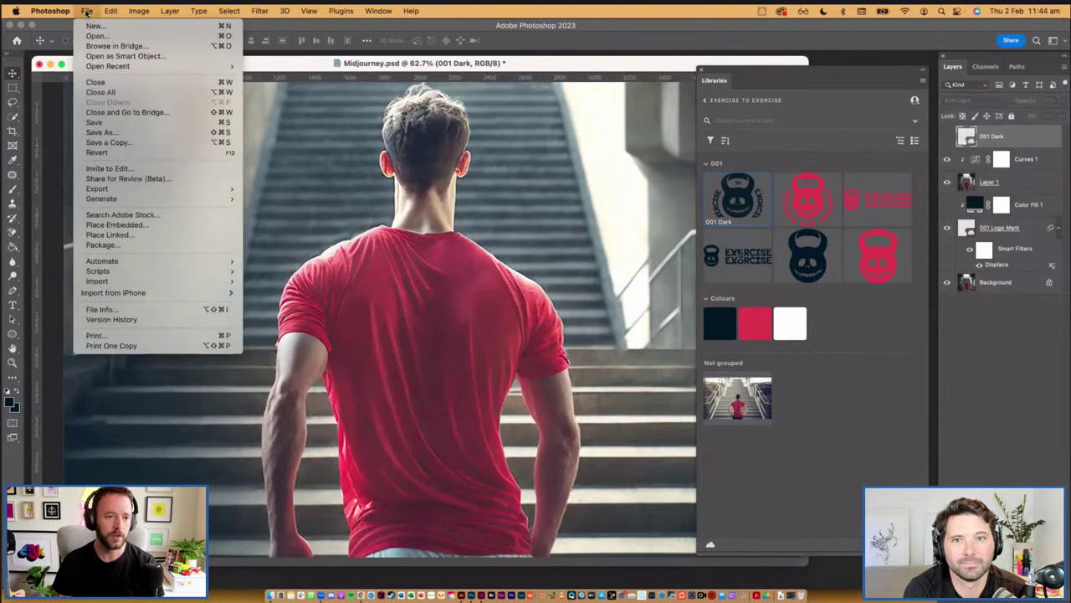
click(105, 143)
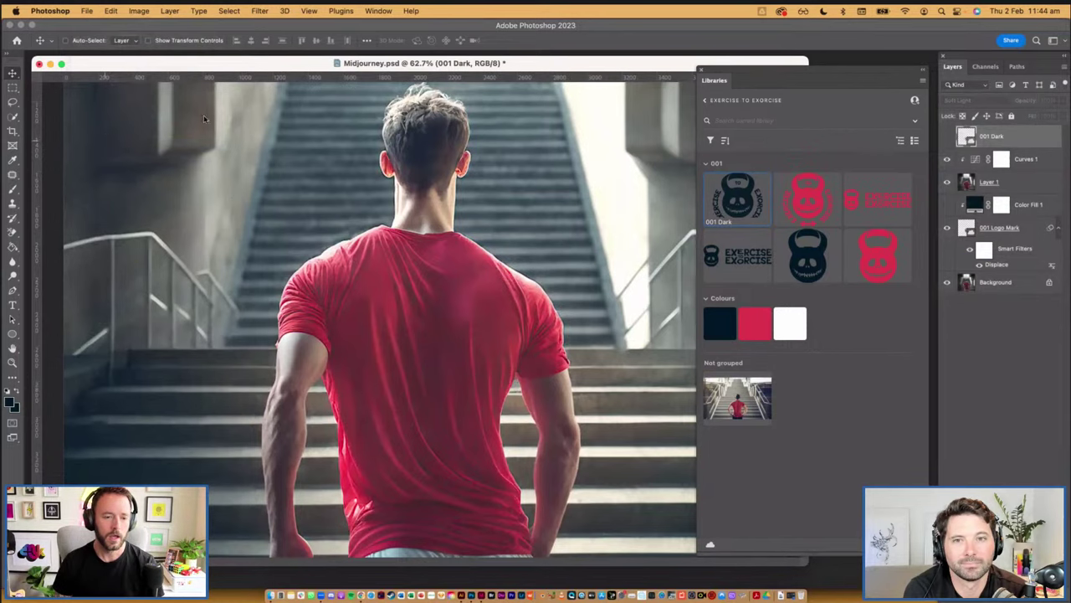
text(Displ)
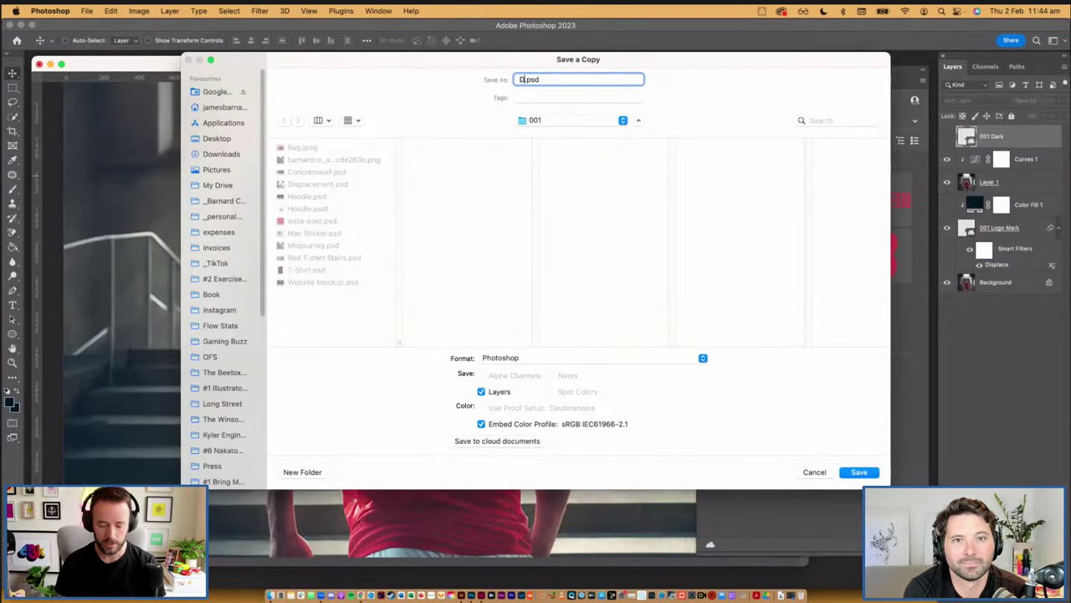
key(BackSpace)
key(BackSpace)
key(BackSpace)
key(BackSpace)
text(isplace)
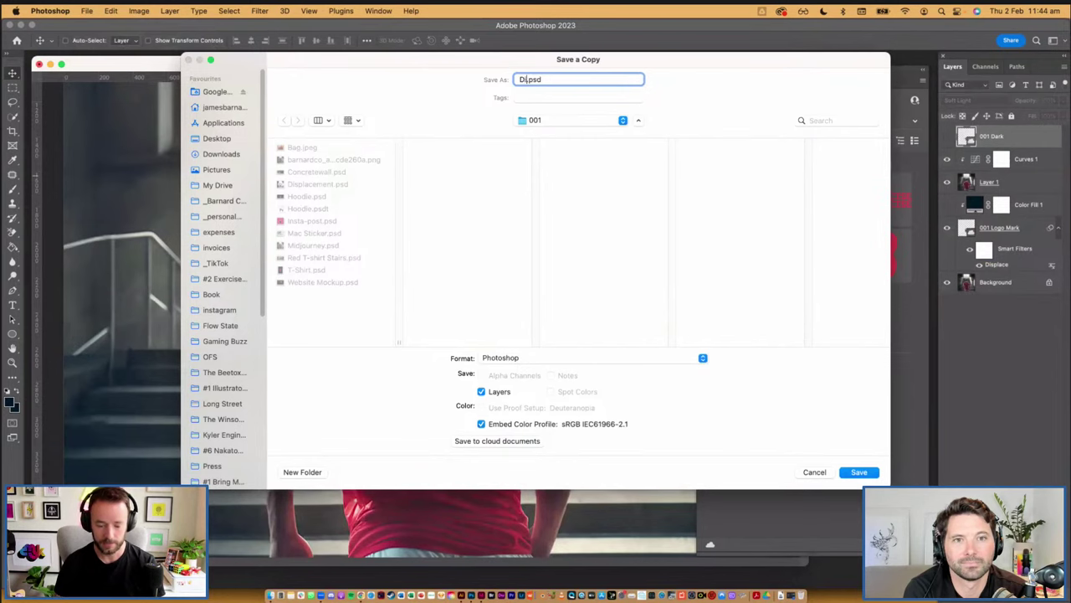
key(Return)
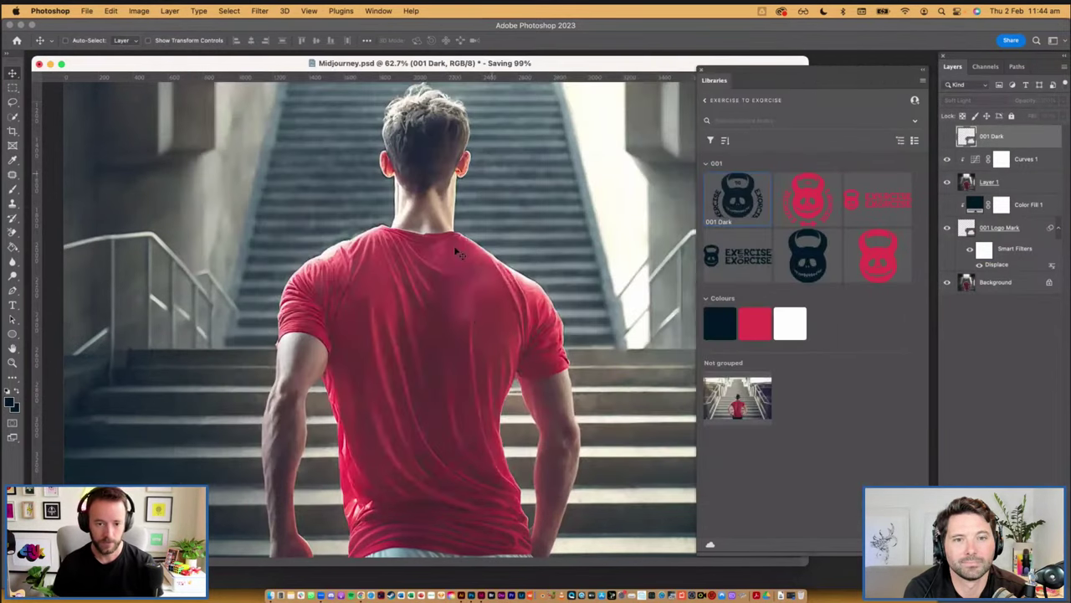
Open Displace.psd from the 001 folder and enlarge its document window
alt+super+click(470, 310)
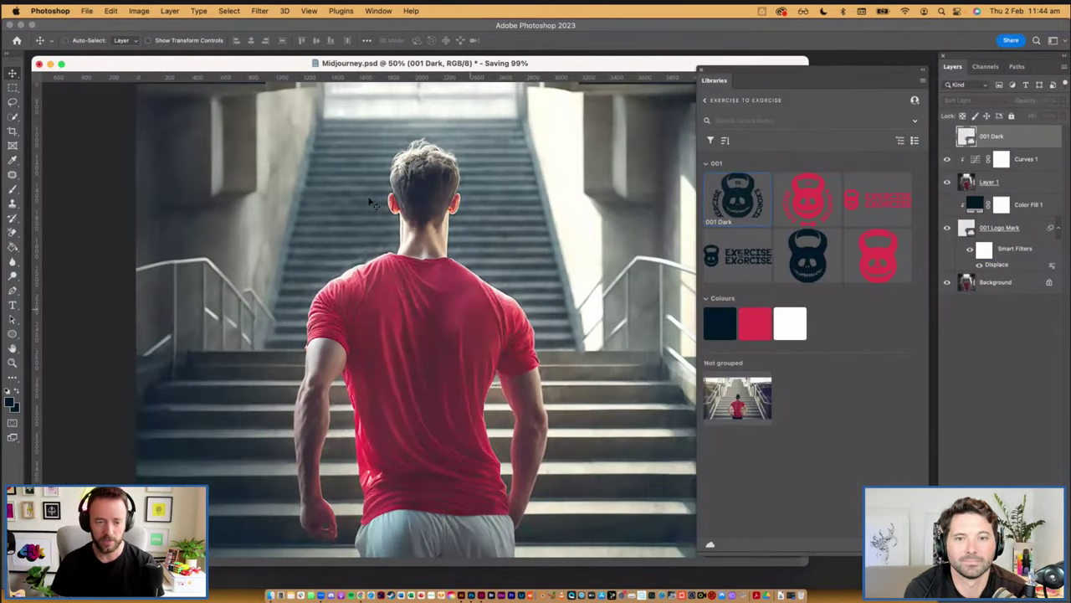
key(super+s)
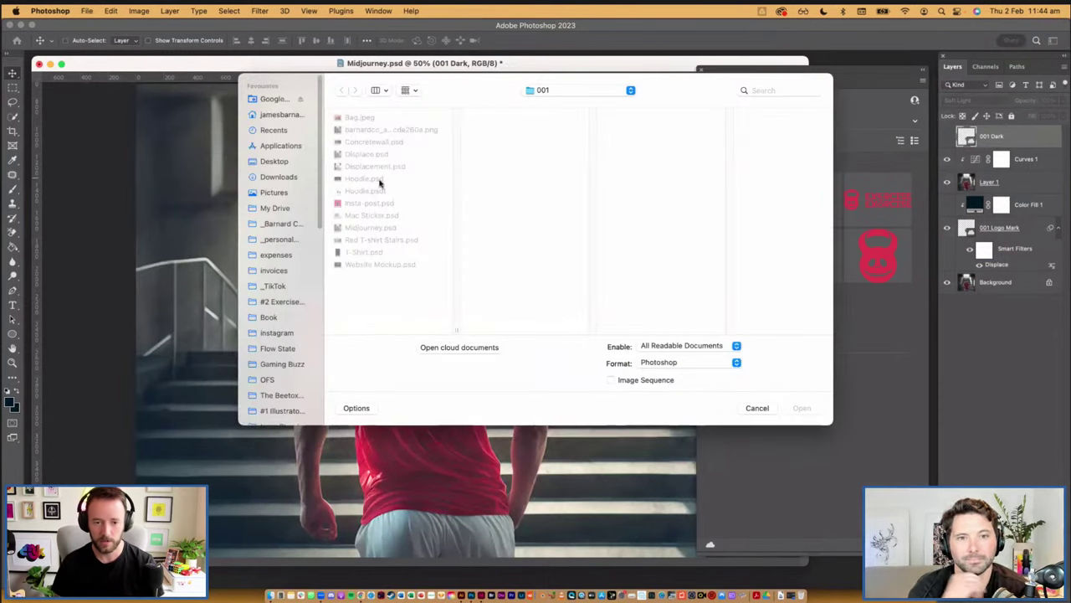
click(365, 159)
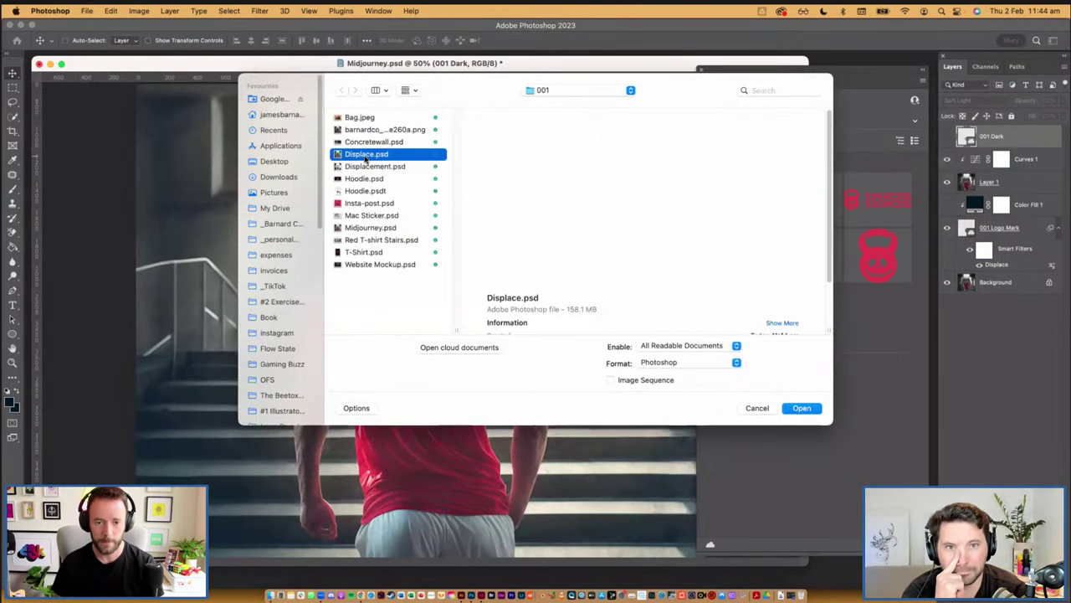
double_click(369, 157)
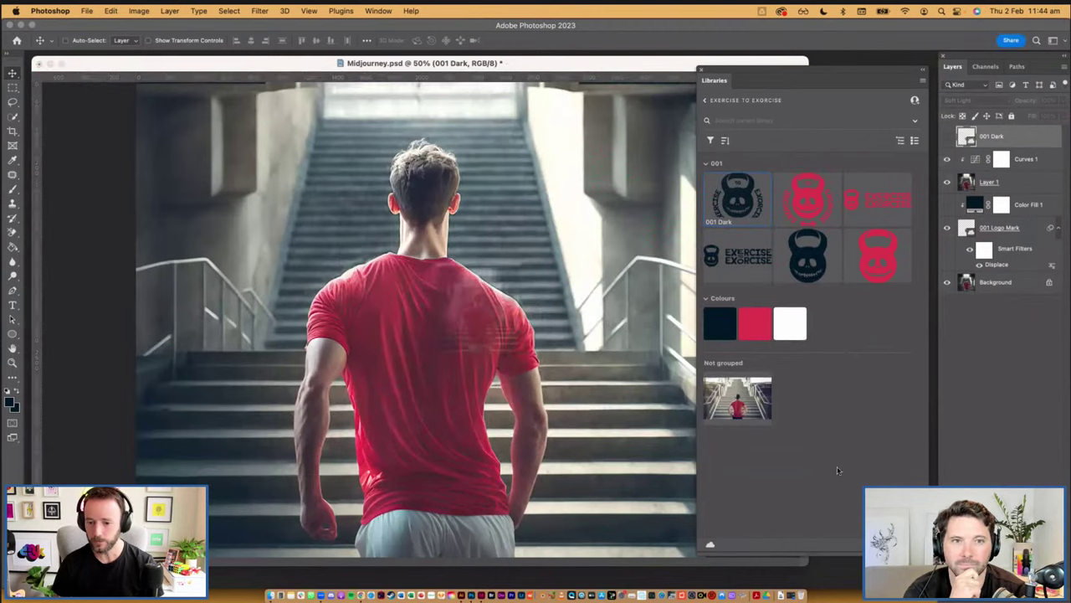
drag(422, 466, 545, 565)
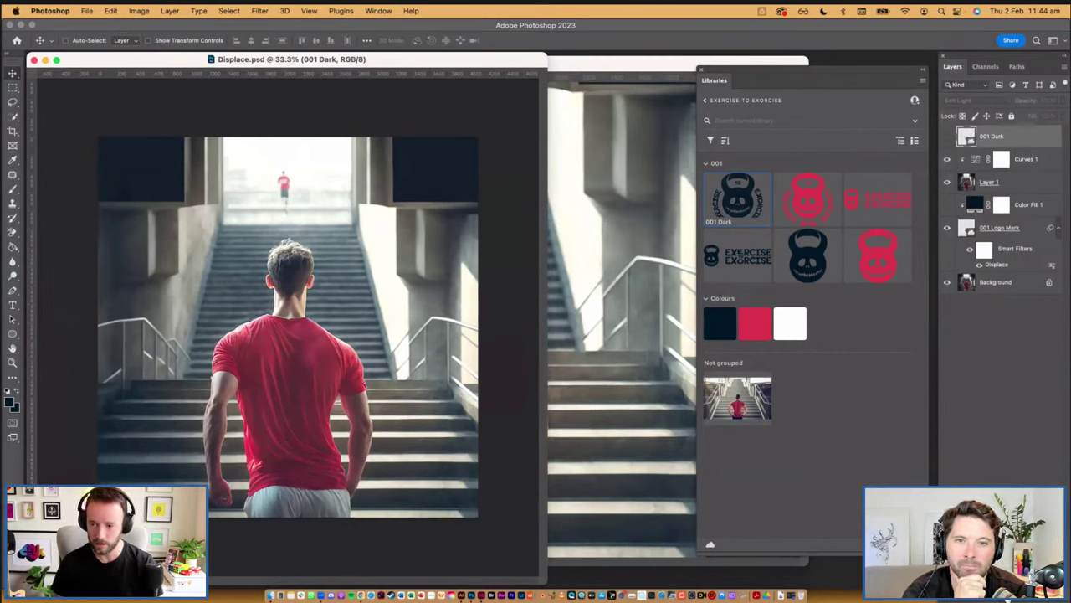
Delete the 001 Dark layer from Displace.psd and add a Black & White adjustment layer above Curves 1
key(Delete)
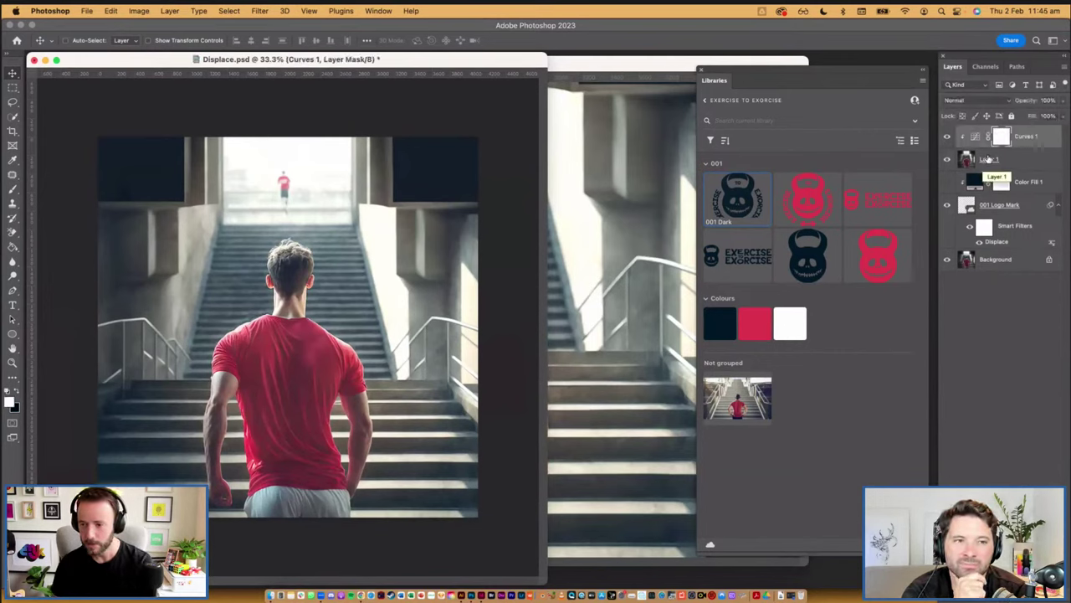
click(1004, 581)
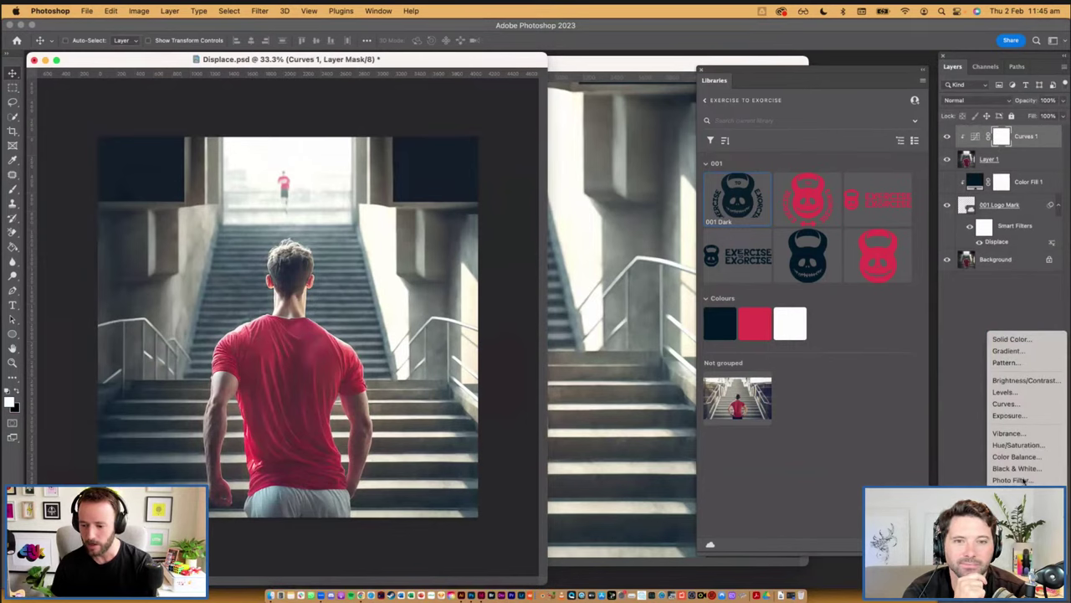
click(1022, 466)
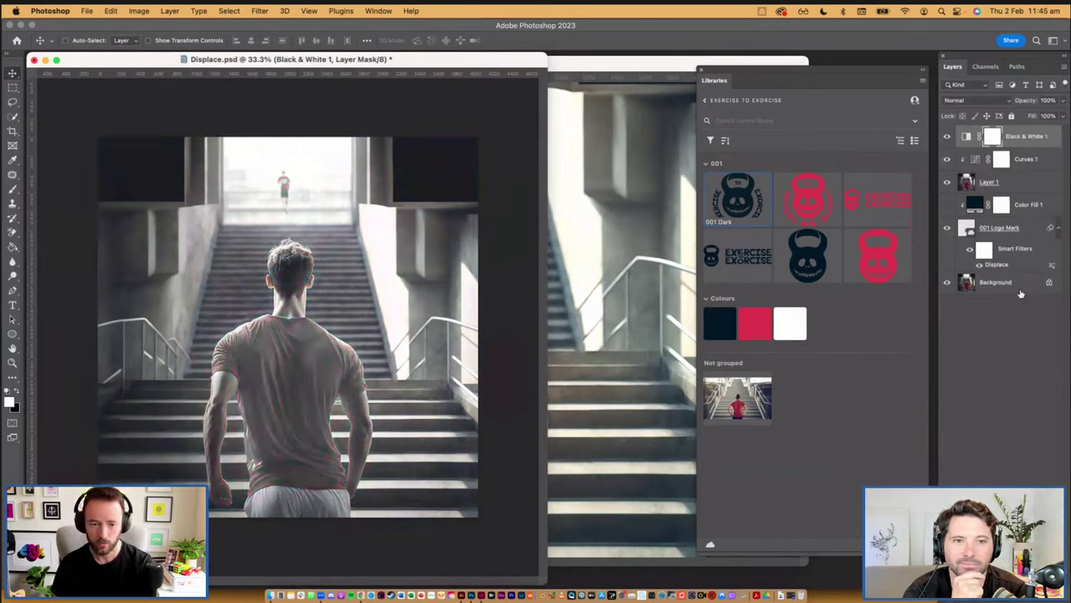
Open the Curves 1 adjustment in Displace.psd and remove the midtone point from its RGB curve
click(1023, 163)
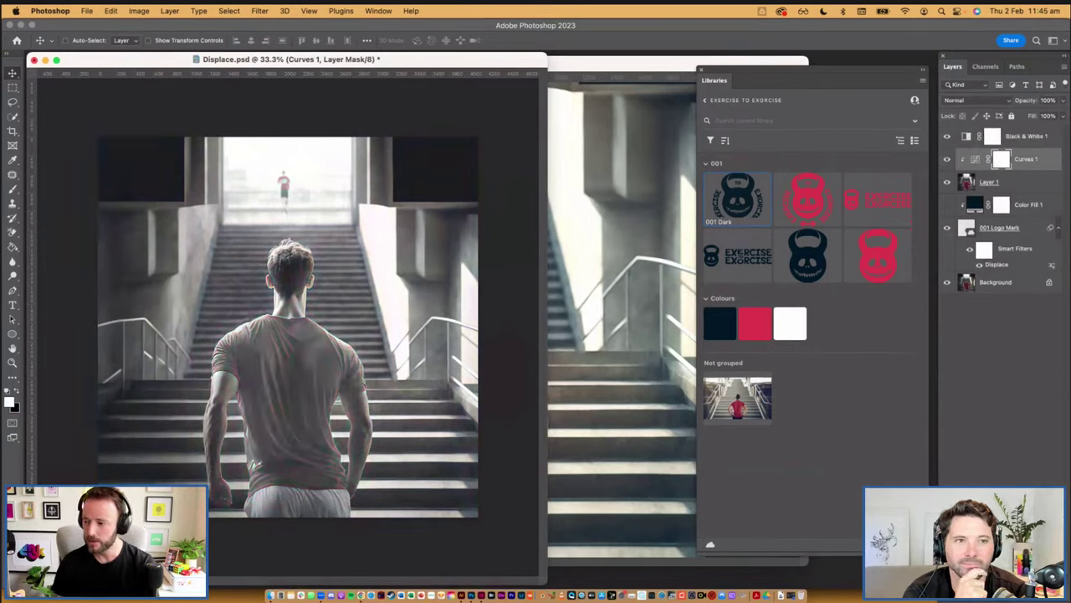
double_click(975, 159)
drag(703, 232, 649, 156)
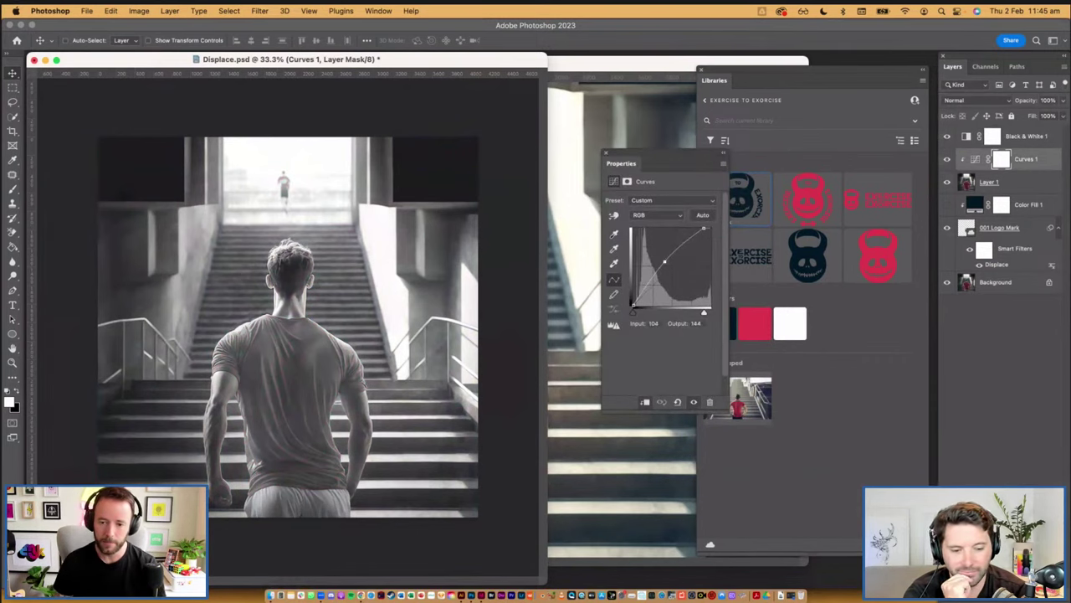
drag(665, 262, 670, 379)
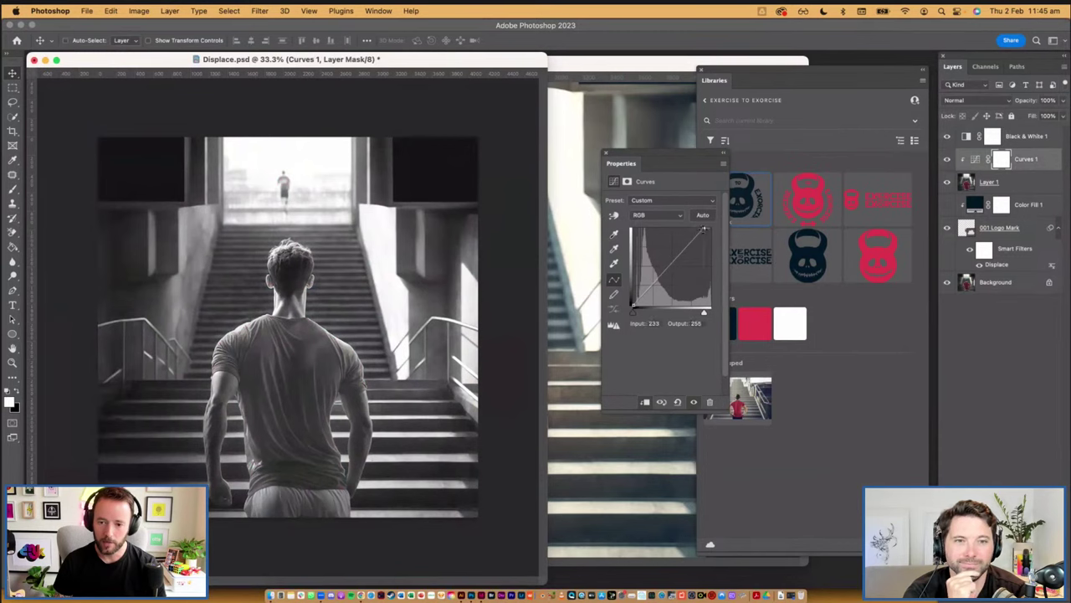
Try a very high-contrast RGB curve on Curves 1 with the black point at input 59, comparing it with Black & White 1 off
drag(704, 228, 662, 228)
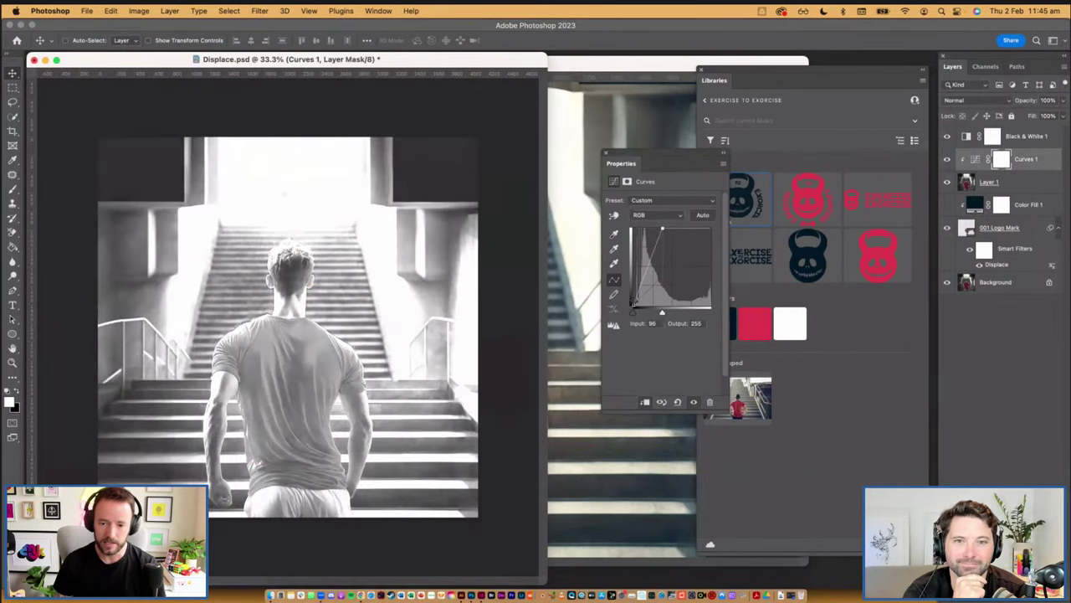
mouse_move(632, 306)
mouse_down()
mouse_move(659, 308)
mouse_move(649, 308)
mouse_up()
drag(661, 229, 656, 229)
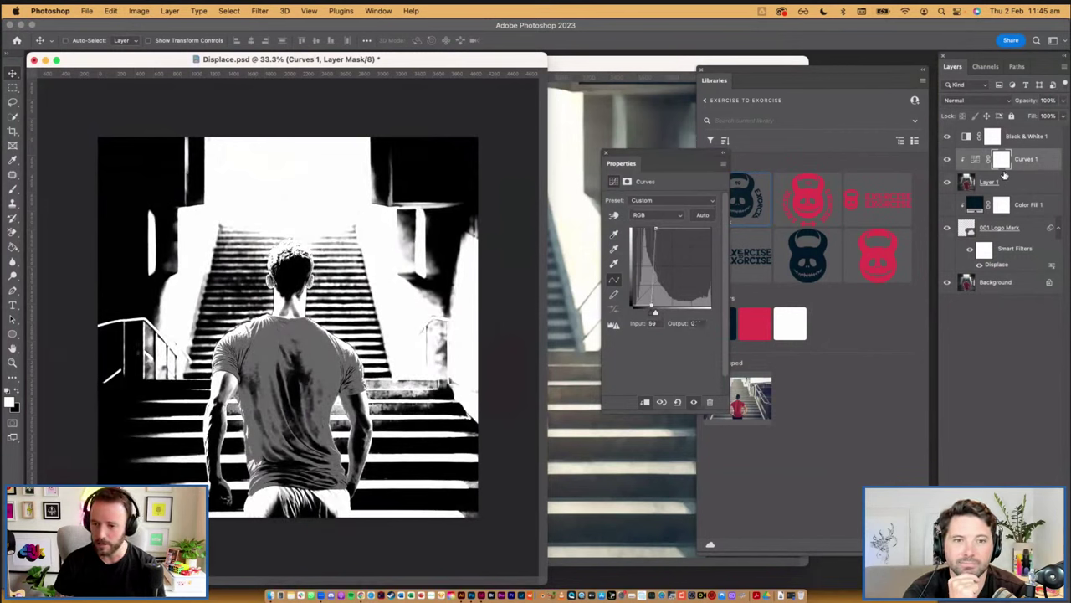
click(947, 136)
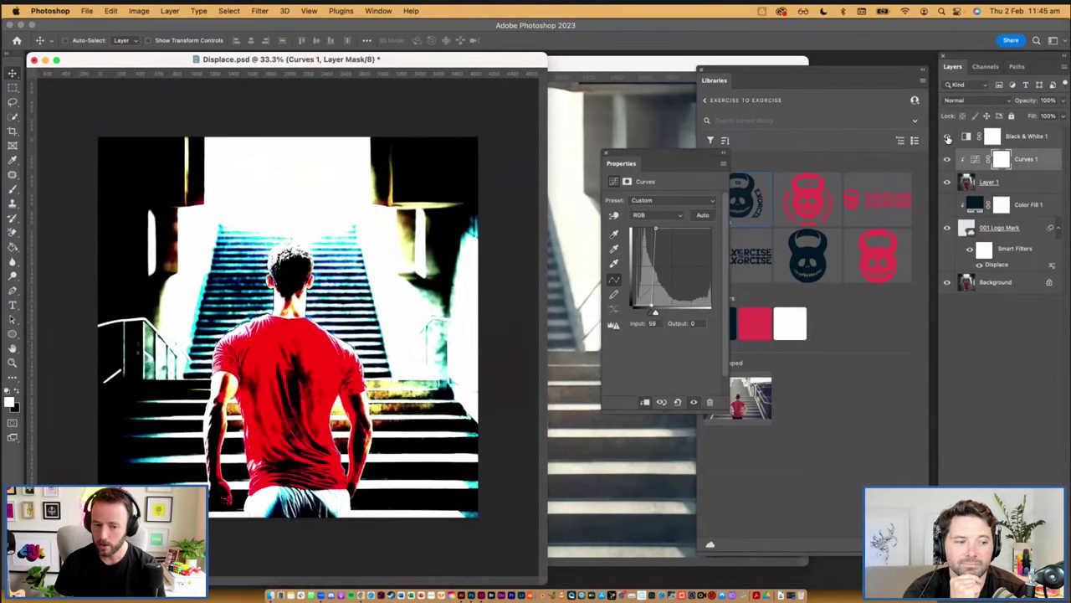
click(947, 137)
Set the Curves 1 RGB black point to input 29, output 0 and the white point to input 120, output 255
super+click(336, 399)
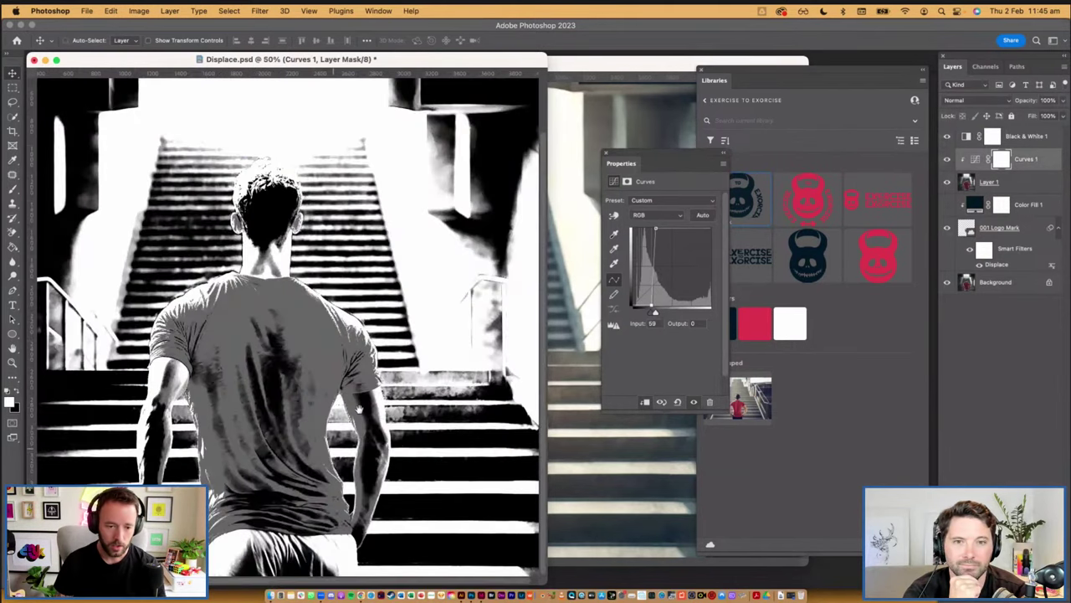
drag(362, 408, 391, 393)
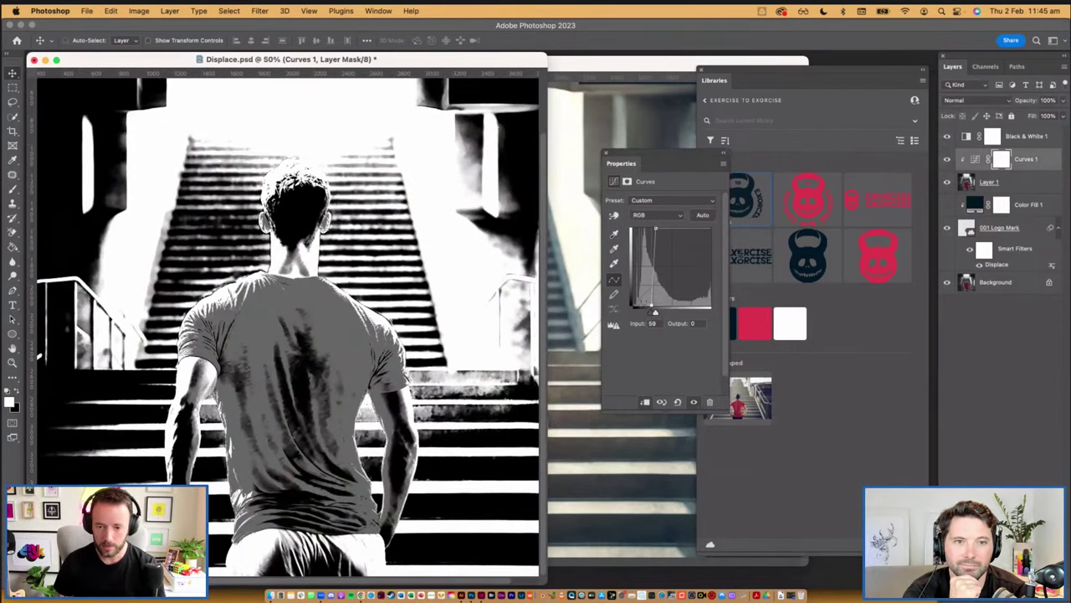
drag(655, 308, 633, 306)
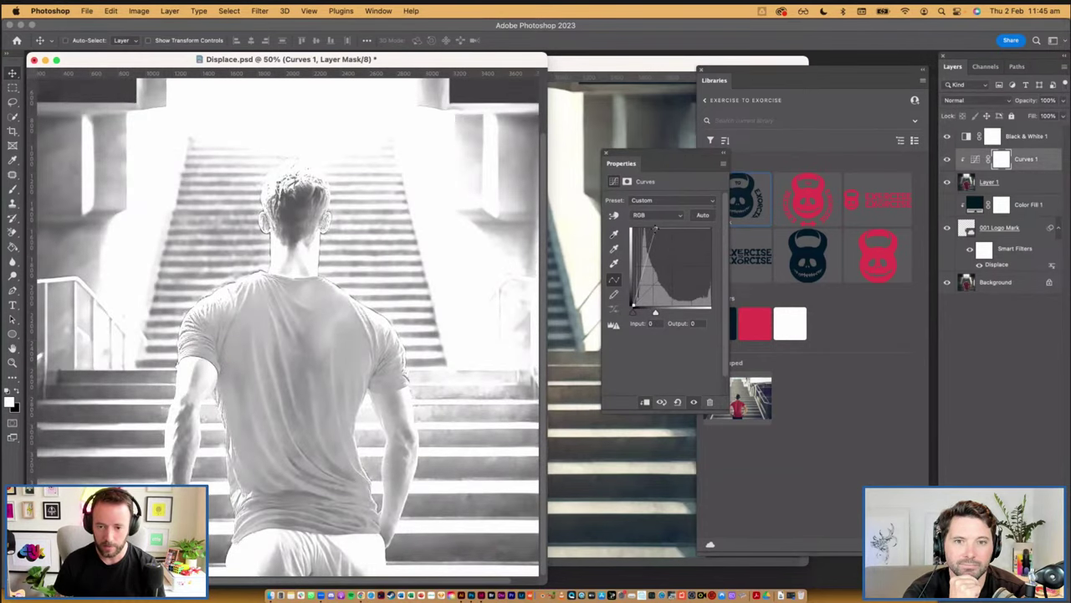
mouse_move(655, 229)
mouse_down()
mouse_move(643, 246)
mouse_move(636, 229)
mouse_move(675, 229)
mouse_up()
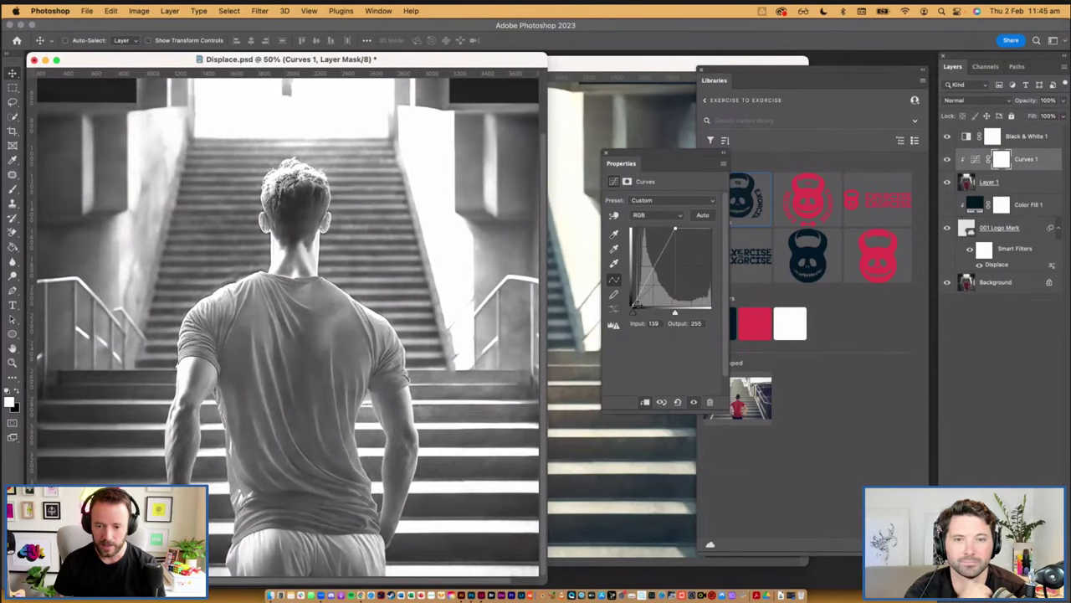
drag(635, 305, 648, 303)
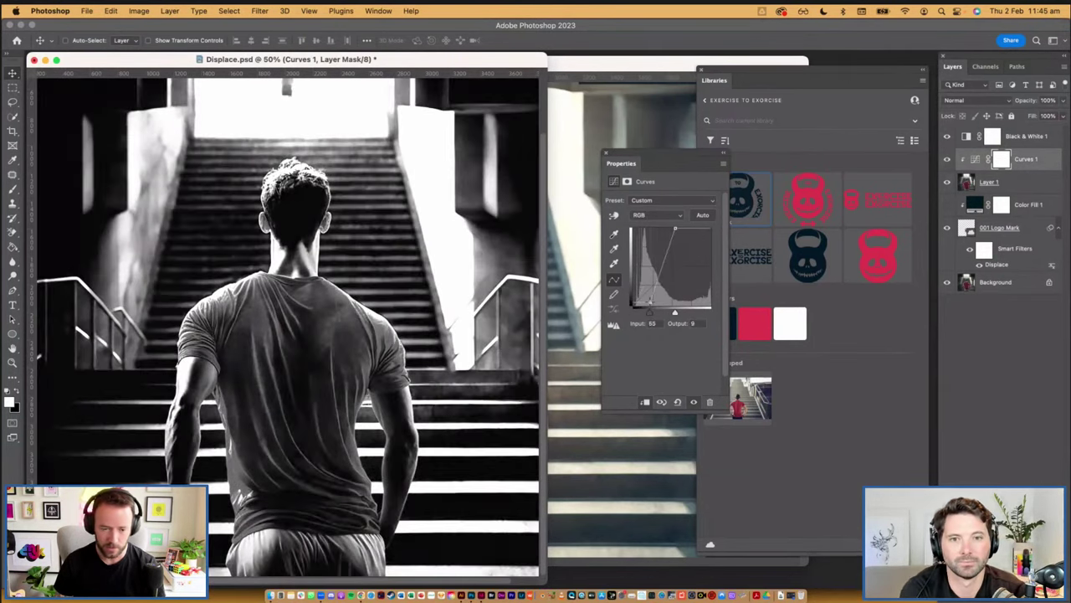
mouse_move(674, 228)
mouse_down()
mouse_move(655, 229)
mouse_move(671, 229)
mouse_up()
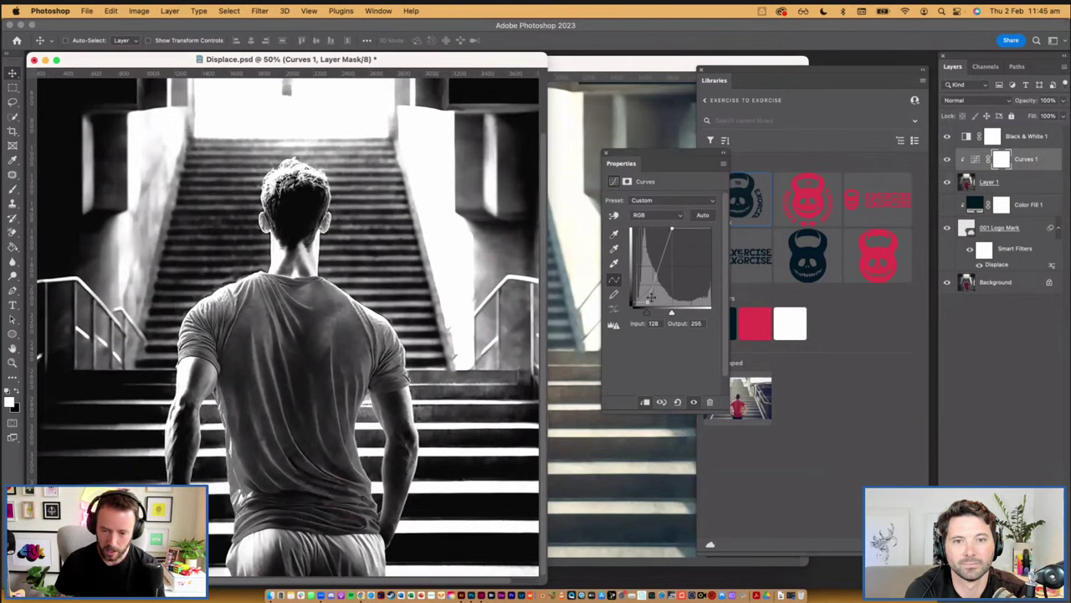
mouse_move(646, 303)
mouse_down()
mouse_move(663, 307)
mouse_move(644, 307)
mouse_up()
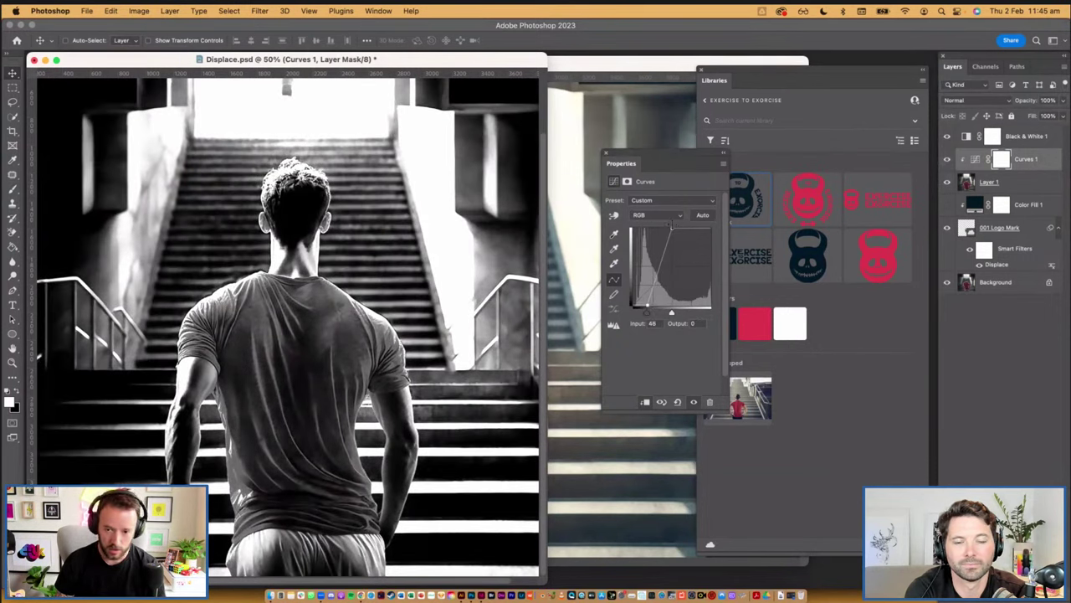
drag(671, 227, 658, 229)
drag(646, 302, 640, 305)
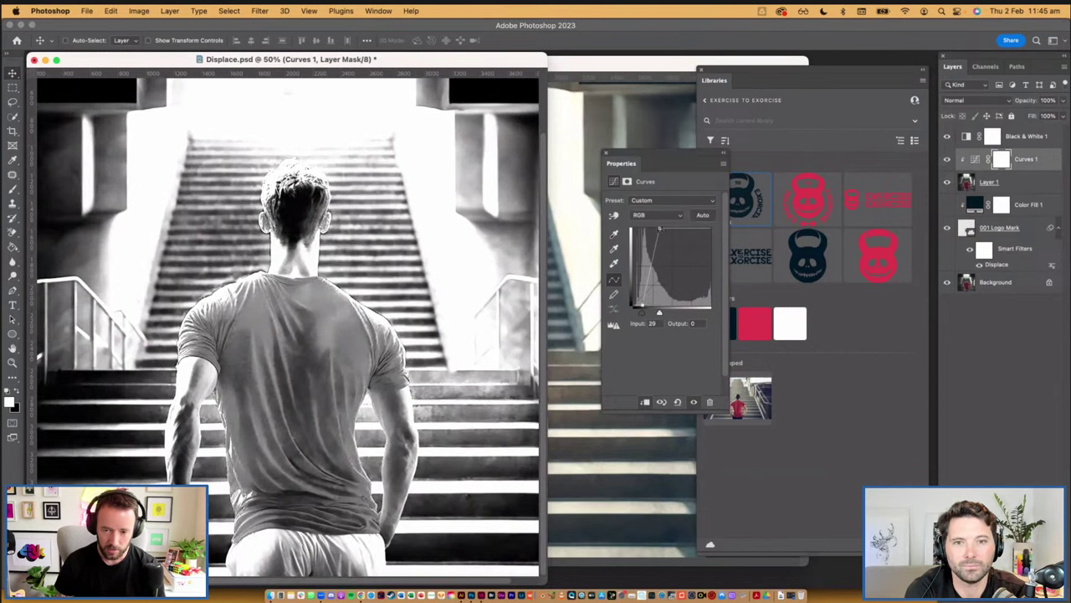
drag(659, 228, 669, 229)
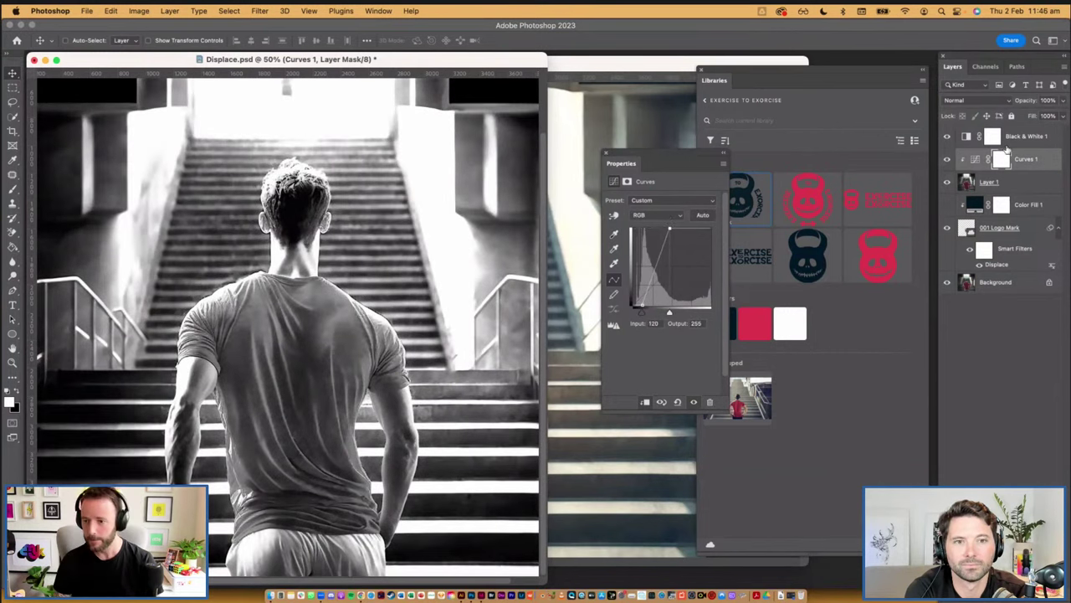
Apply a Gaussian Blur with a radius of 4.9 pixels to Layer 1 in Displace.psd
click(1011, 184)
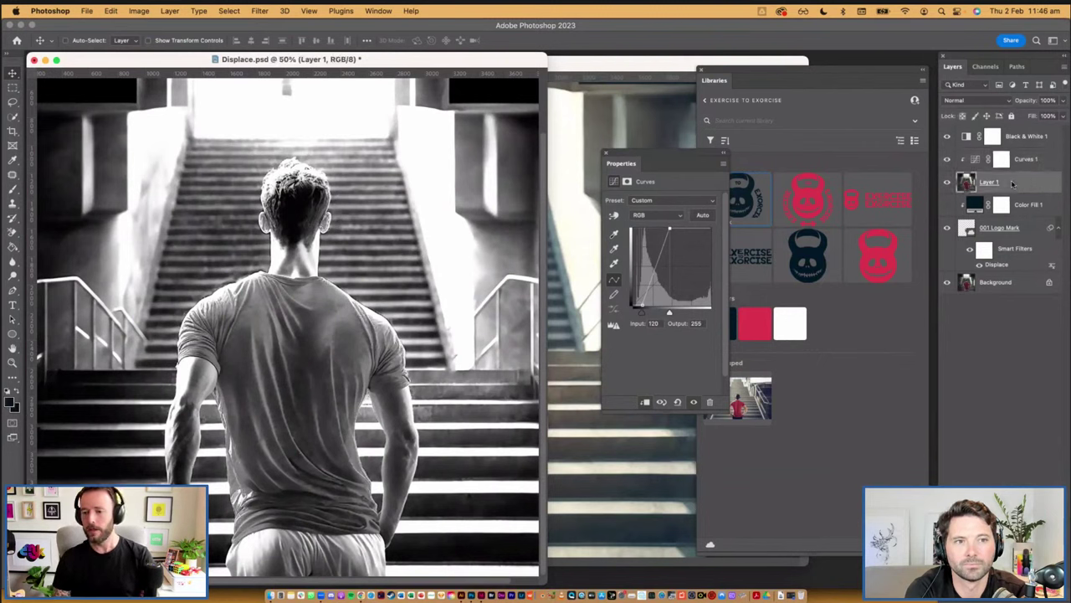
click(260, 11)
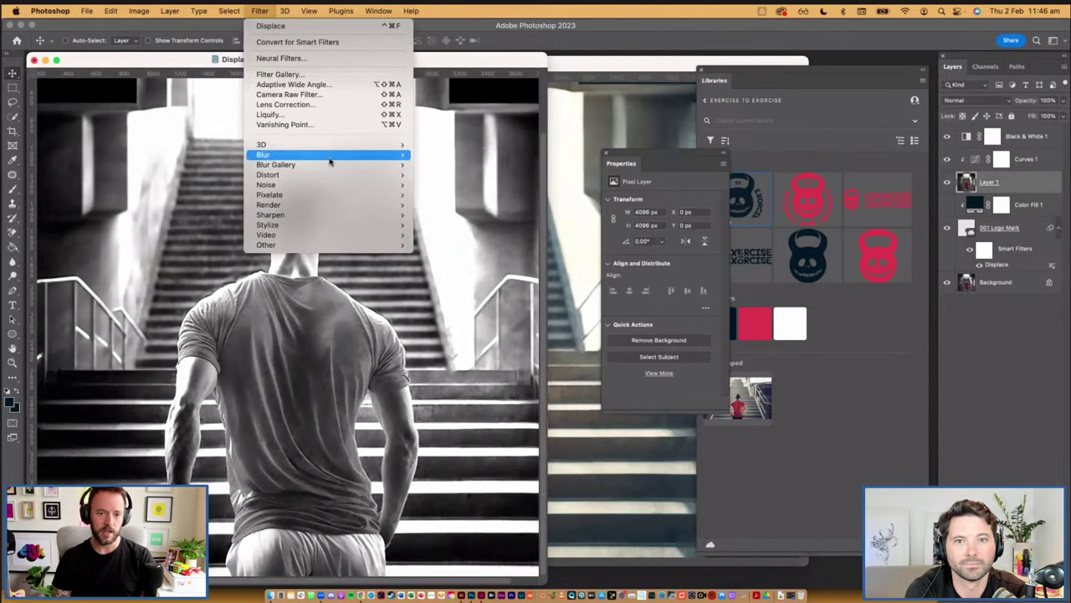
mouse_move(330, 157)
click(448, 194)
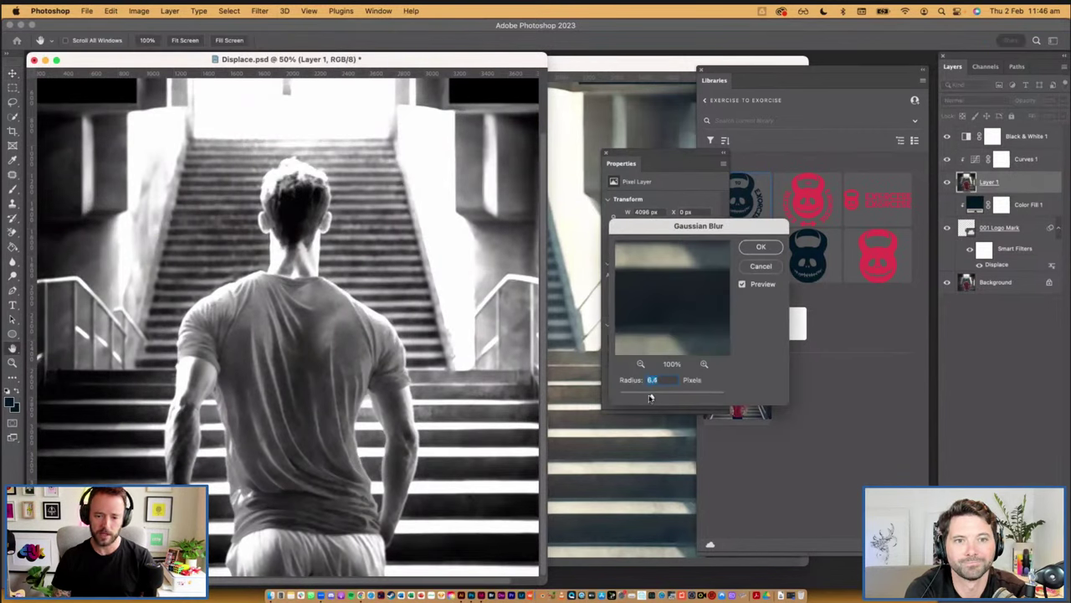
drag(650, 398, 649, 398)
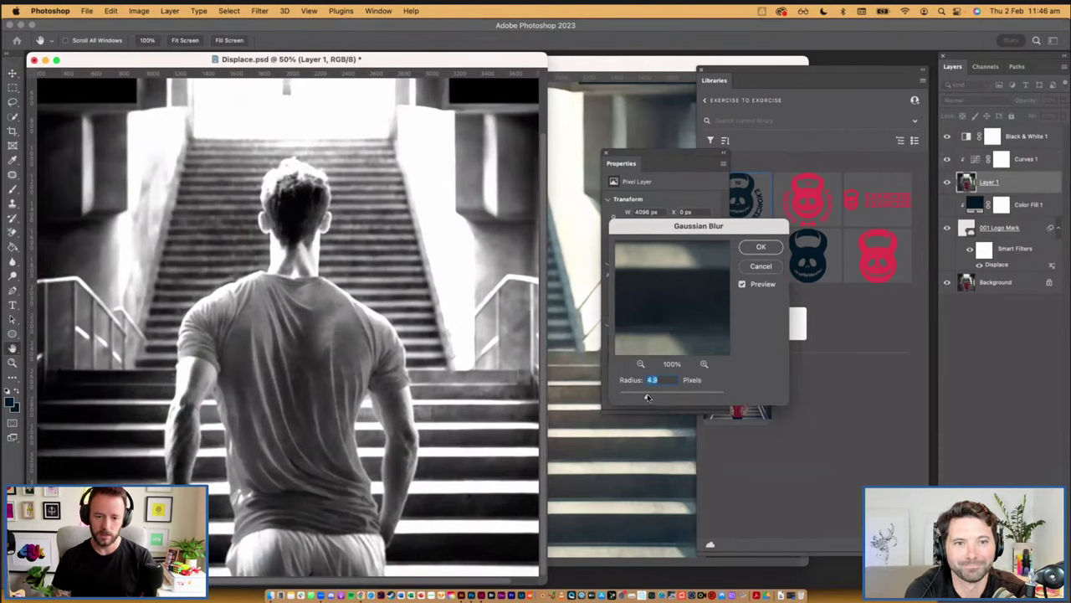
click(771, 246)
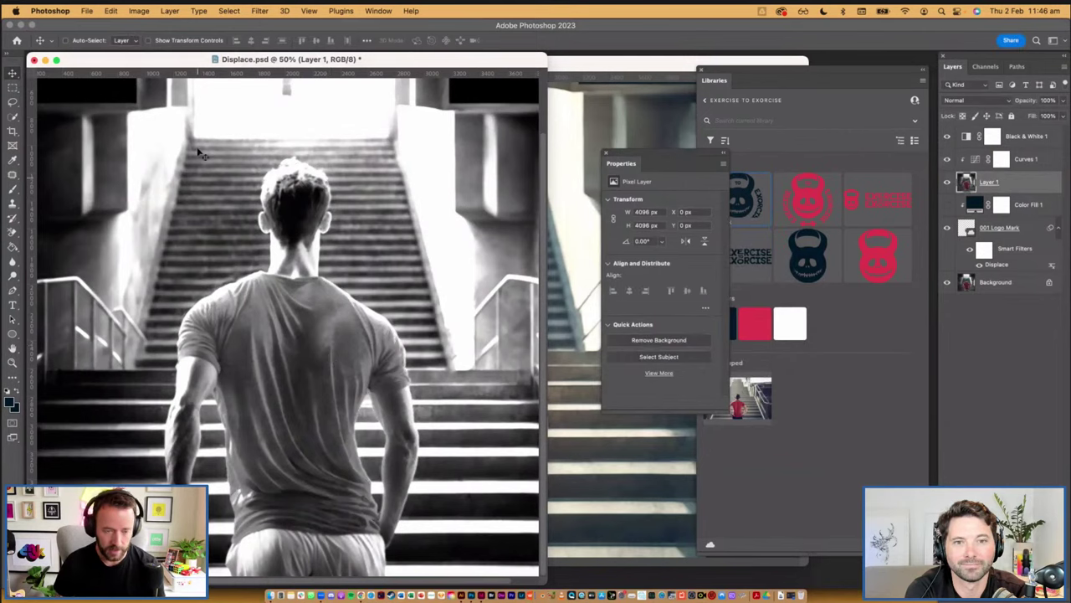
Switch to Midjourney.psd and make its 001 Dark layer visible, keeping the Soft Light blend mode
click(623, 63)
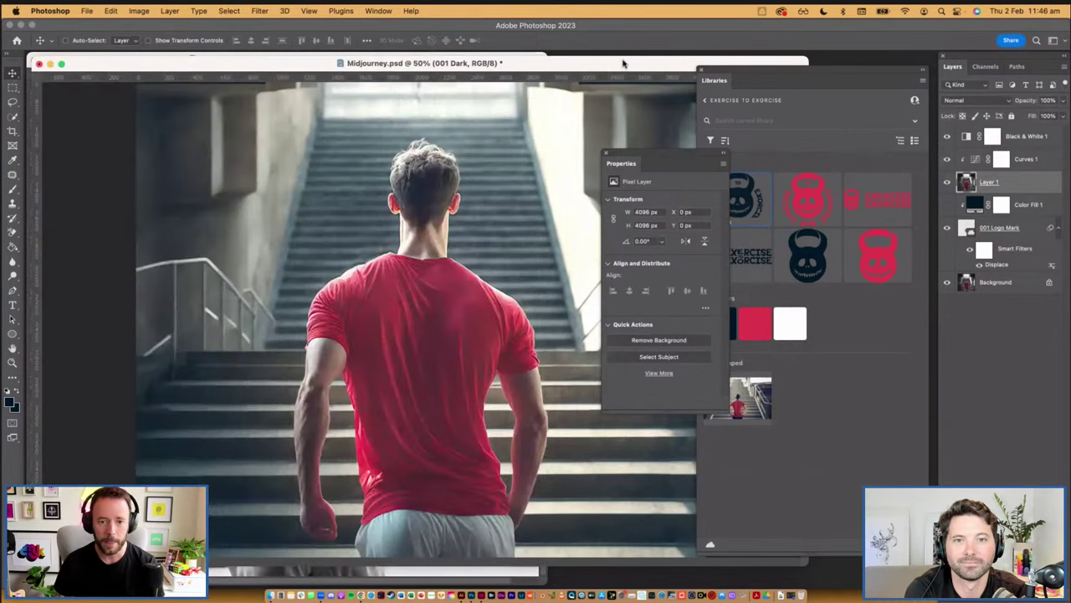
click(608, 157)
click(947, 138)
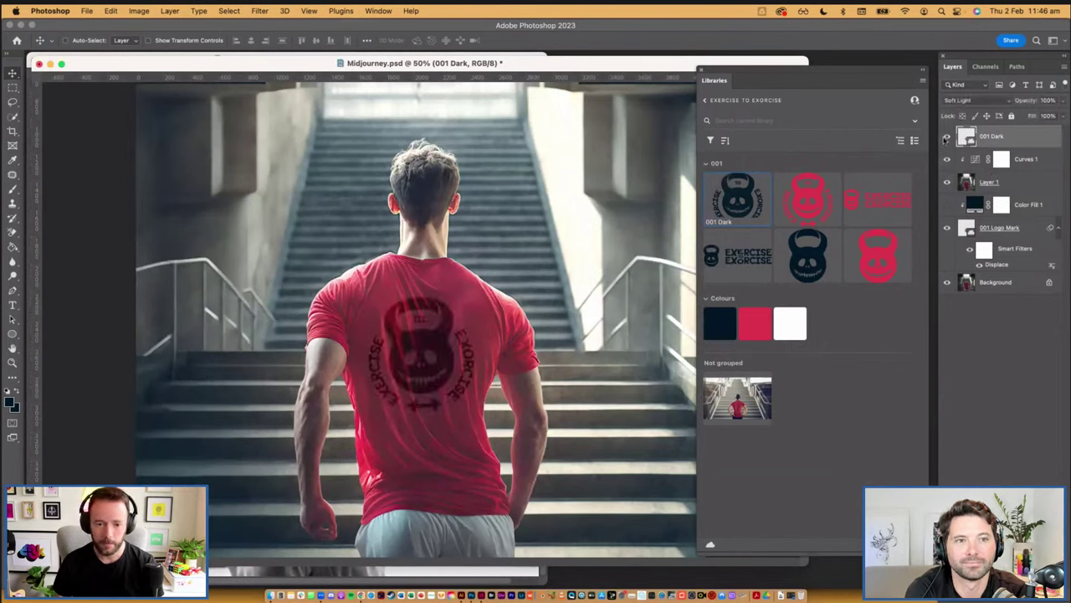
click(977, 101)
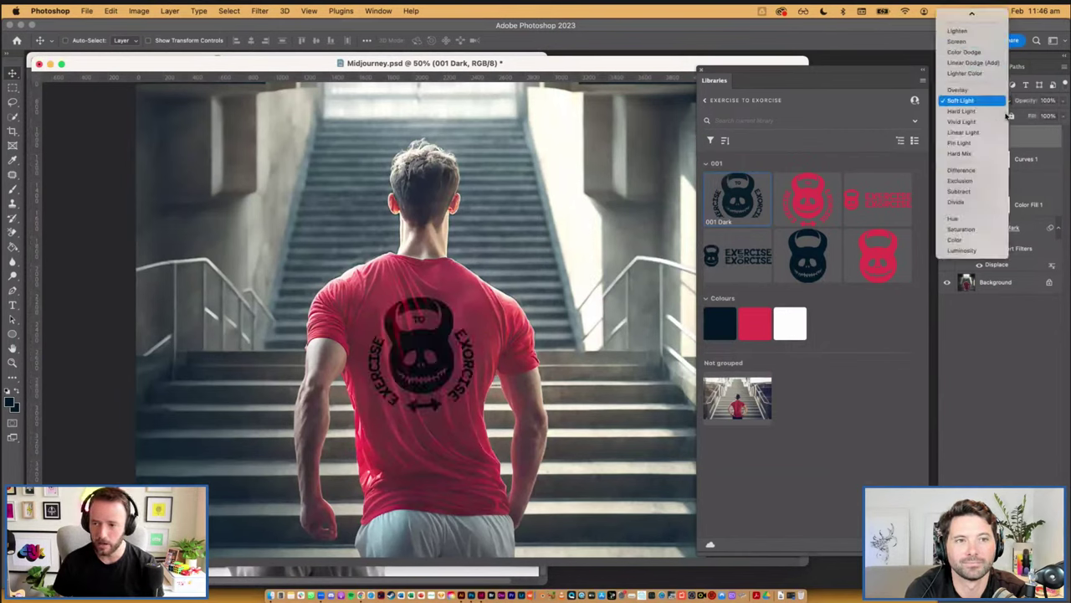
click(1030, 135)
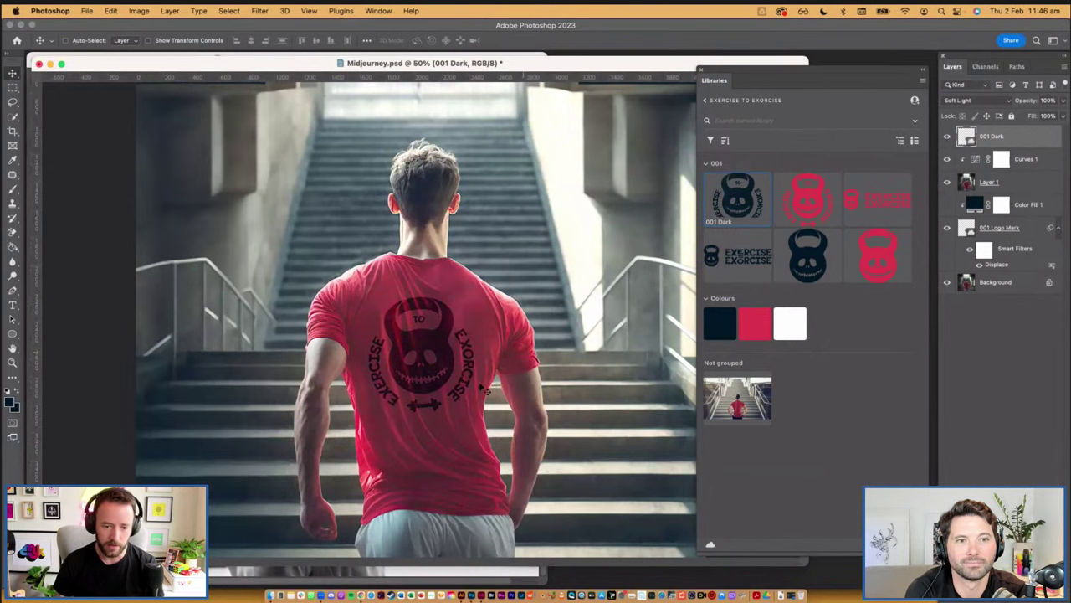
Apply the Displace filter to 001 Dark with horizontal scale 5, vertical scale 10, Stretch To Fit and Wrap Around, using Displace.psd as the map
key(super+equal)
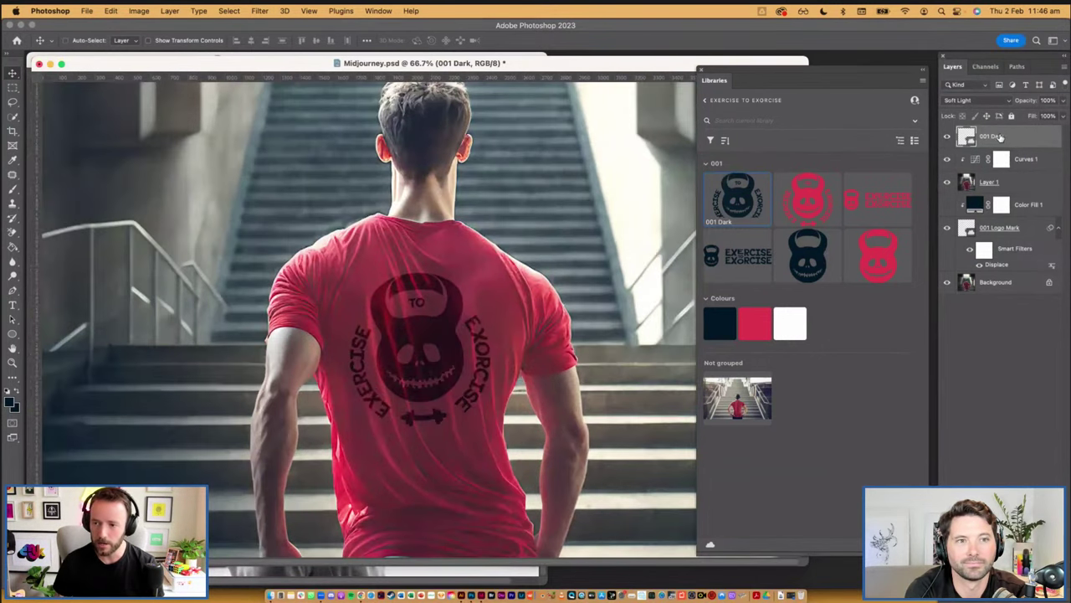
click(259, 11)
mouse_move(393, 175)
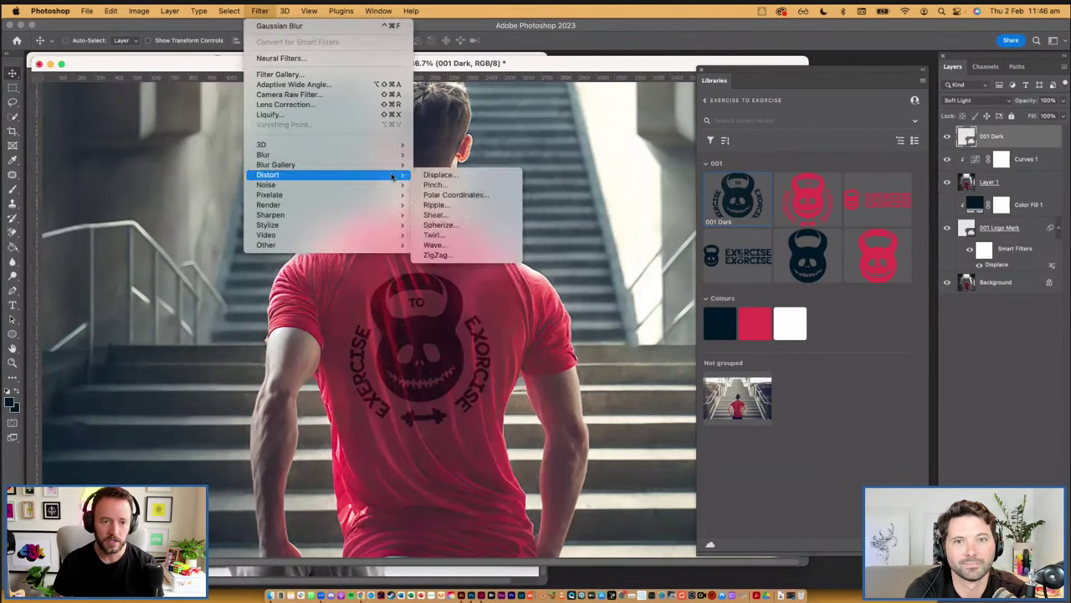
click(513, 174)
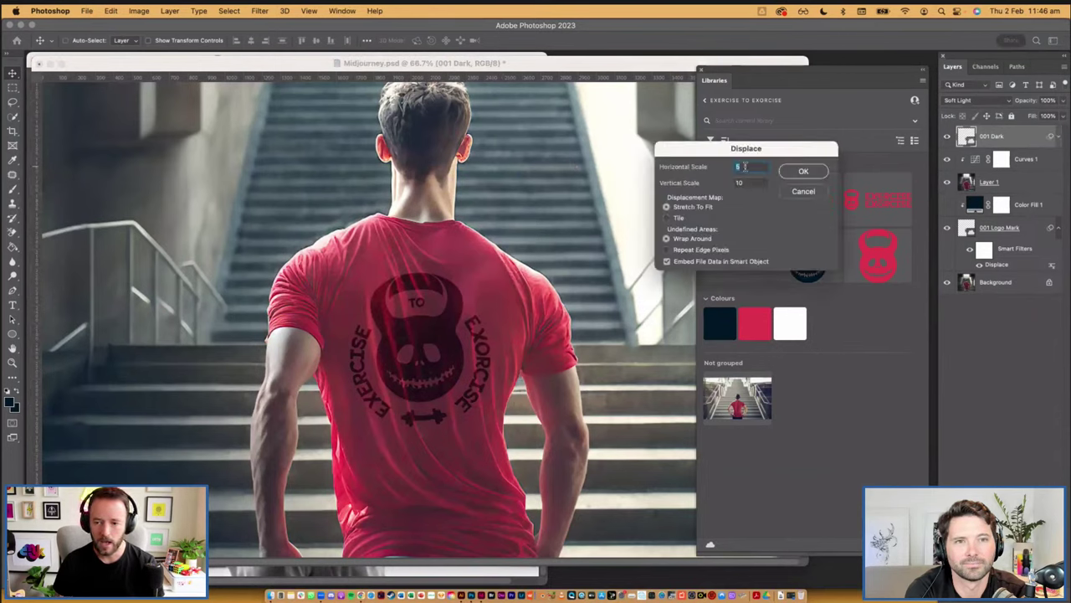
text(5)
drag(748, 168, 737, 166)
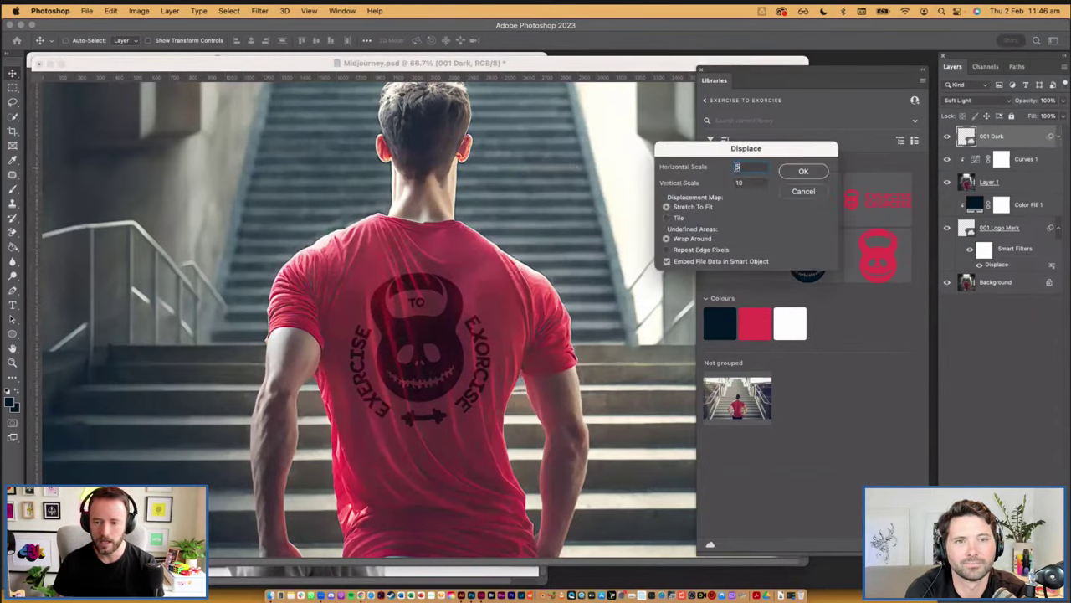
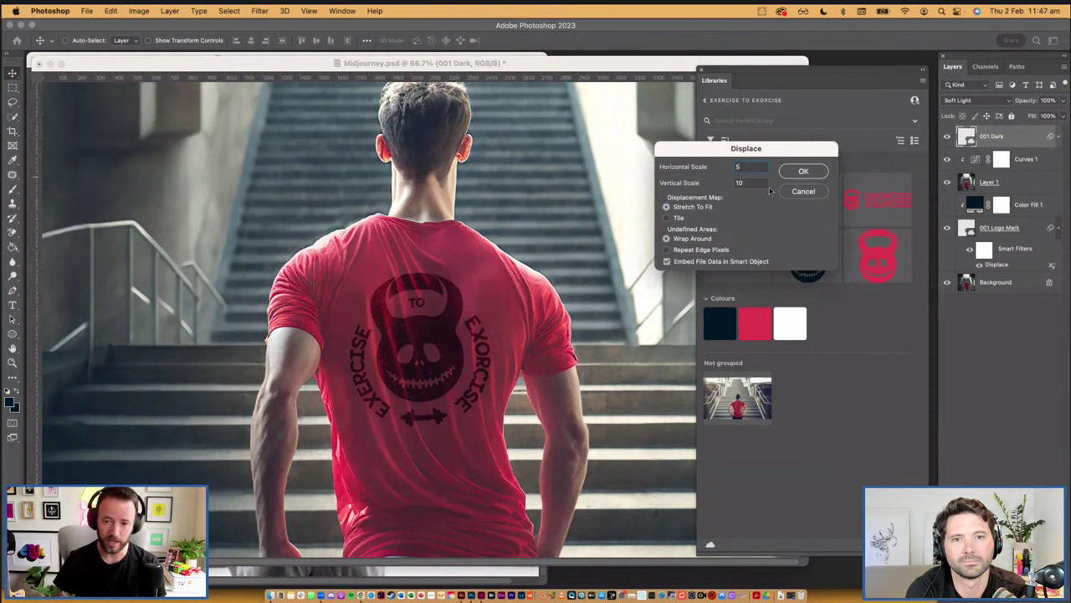
key(Tab)
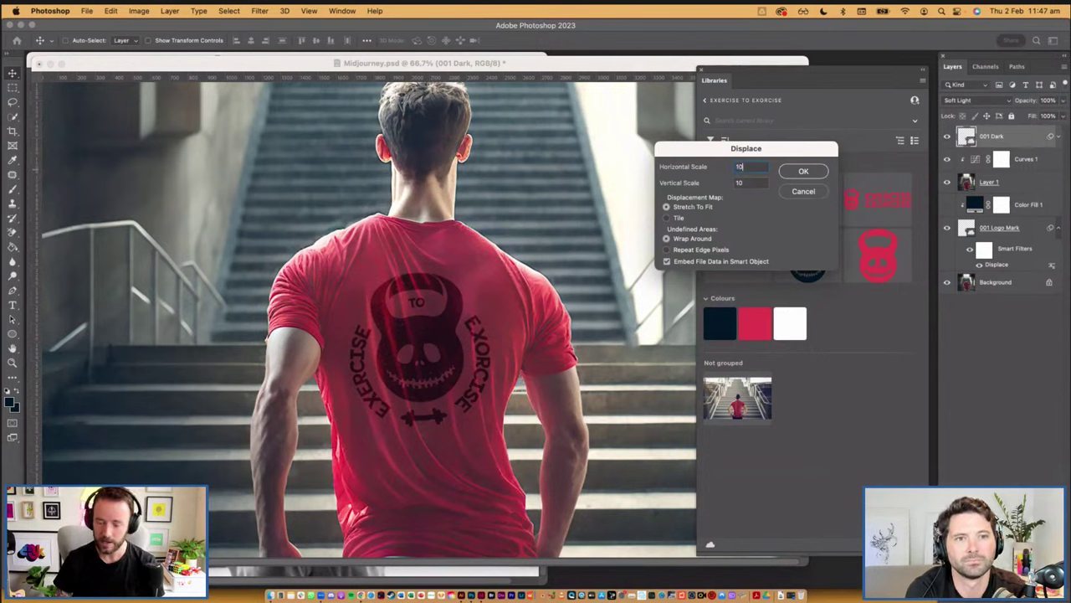
text(1)
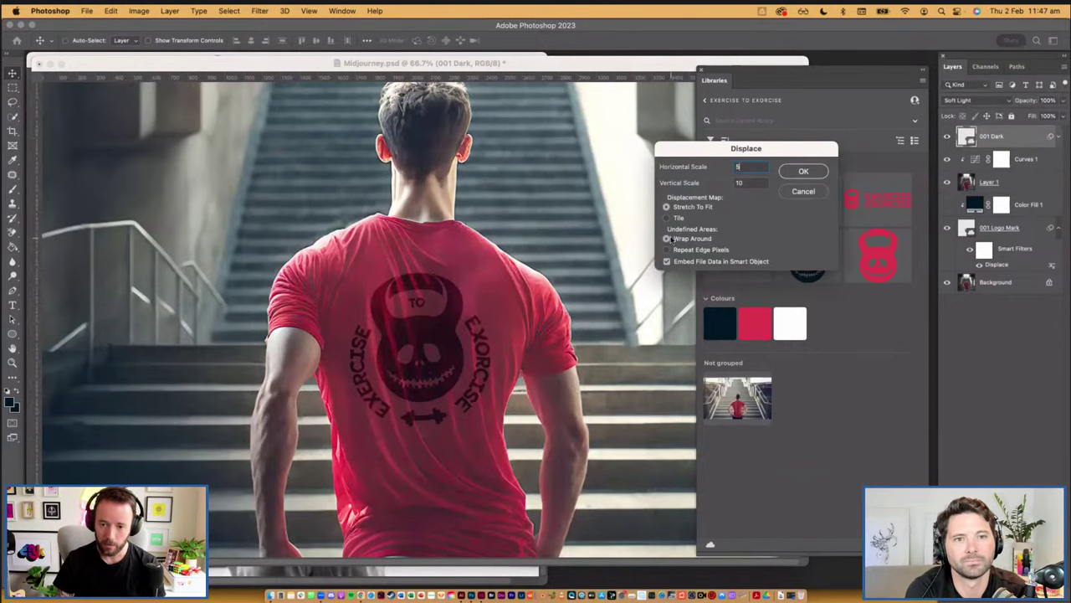
click(810, 171)
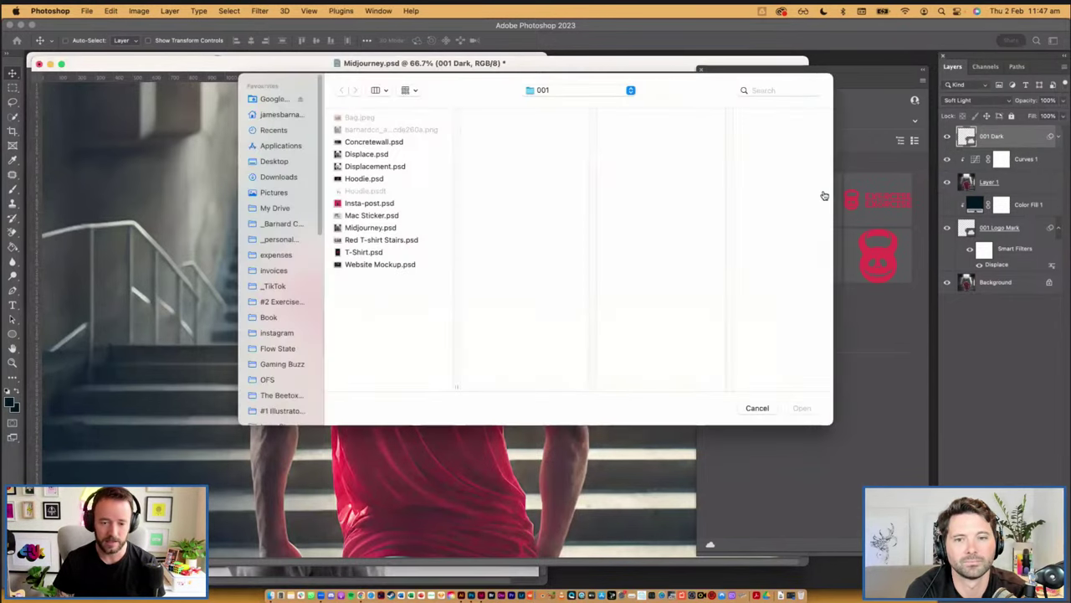
click(362, 156)
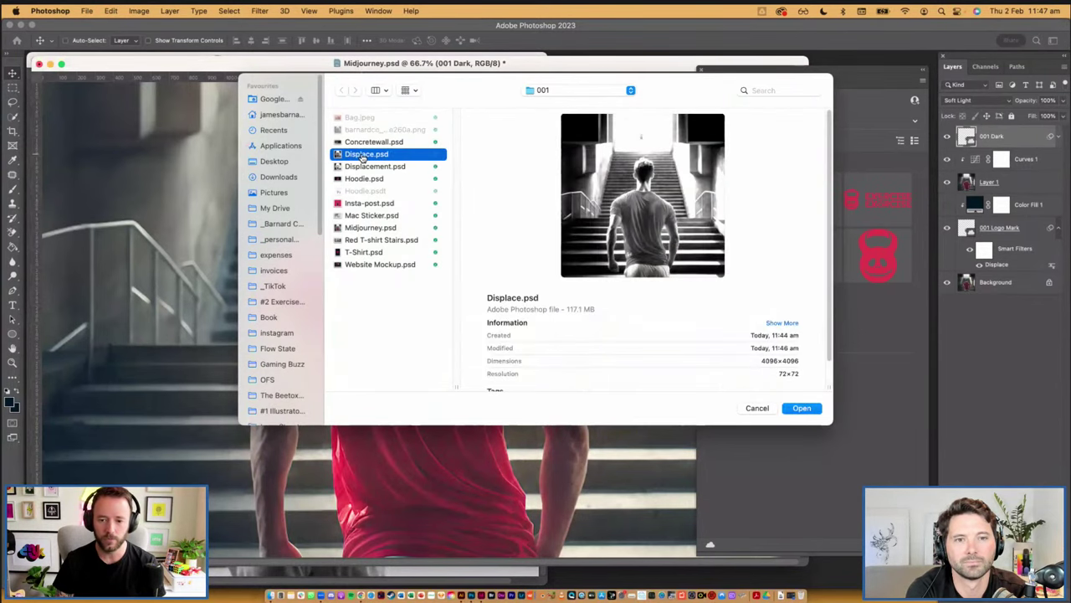
double_click(362, 155)
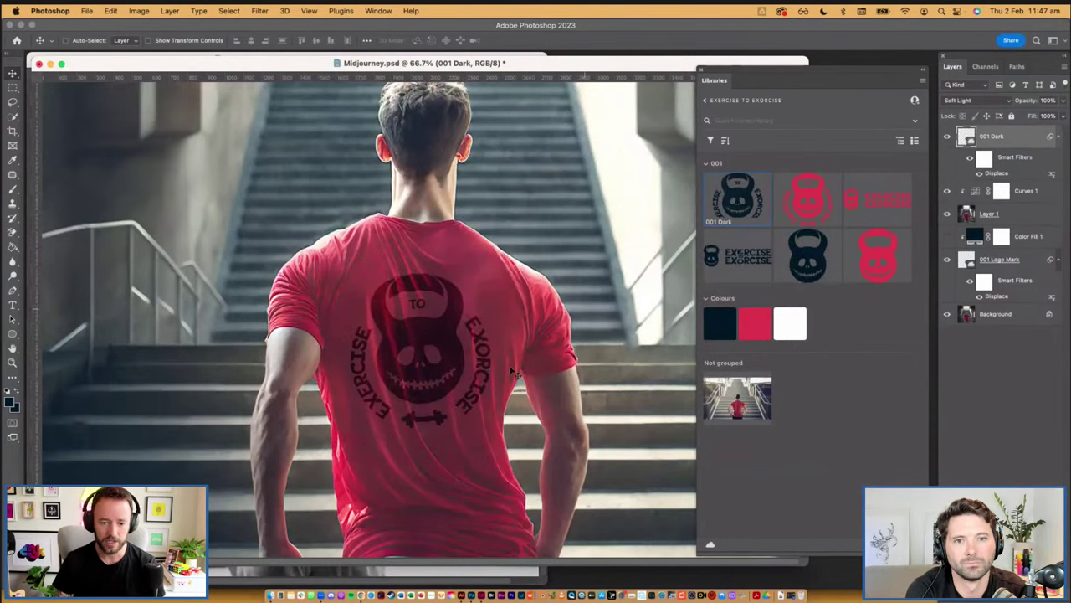
Inspect how the displaced 001 Dark logo follows the T-shirt creases, close up and across the whole image
key(super+space)
drag(329, 253, 470, 325)
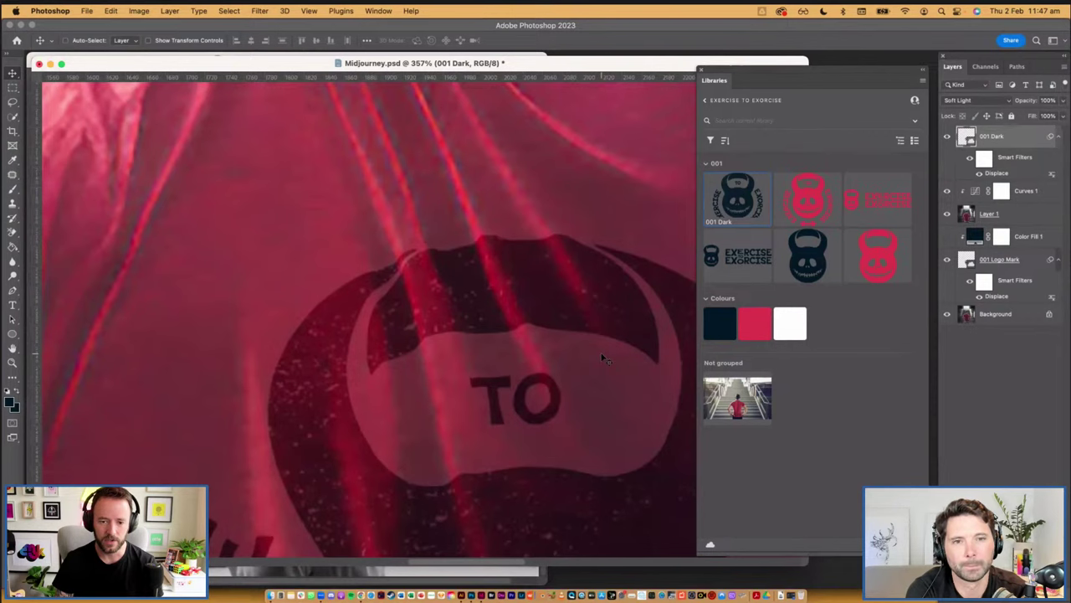
scroll(569, 377, up, 2)
scroll(568, 380, down, 10)
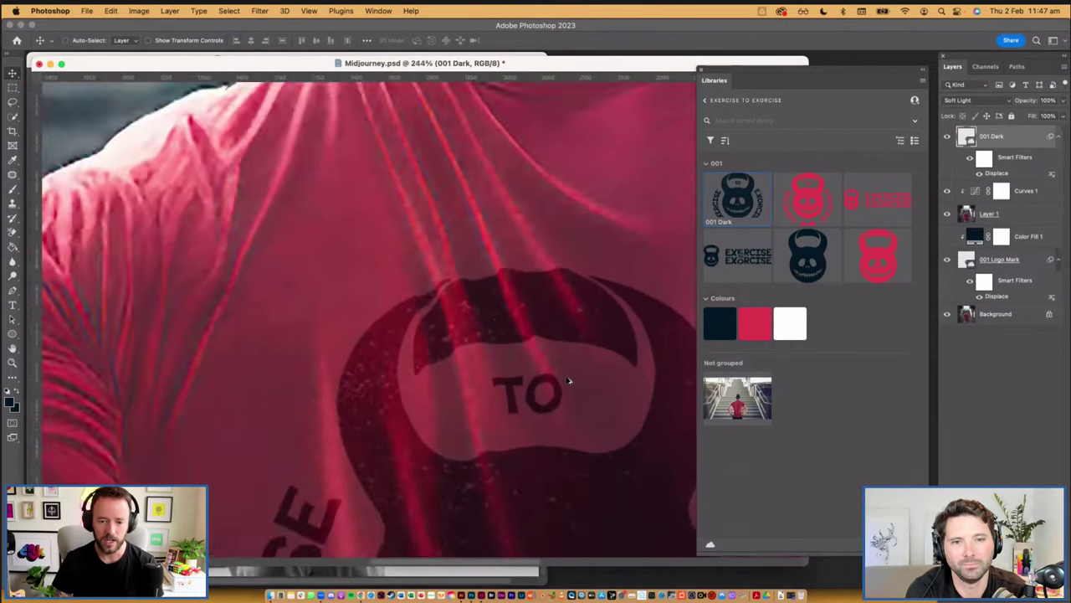
scroll(568, 380, down, 5)
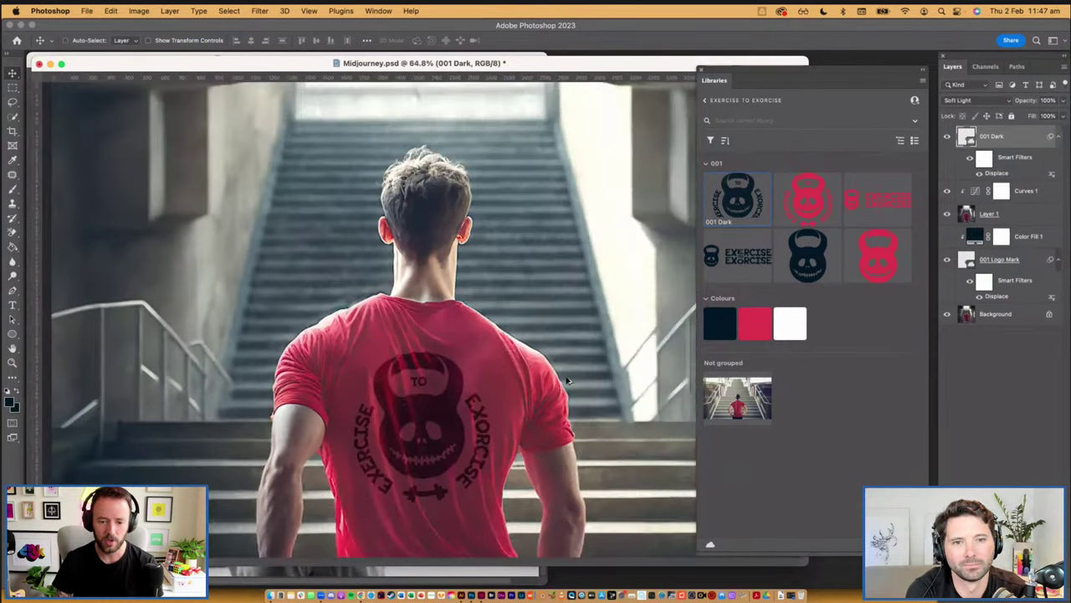
scroll(568, 381, down, 2)
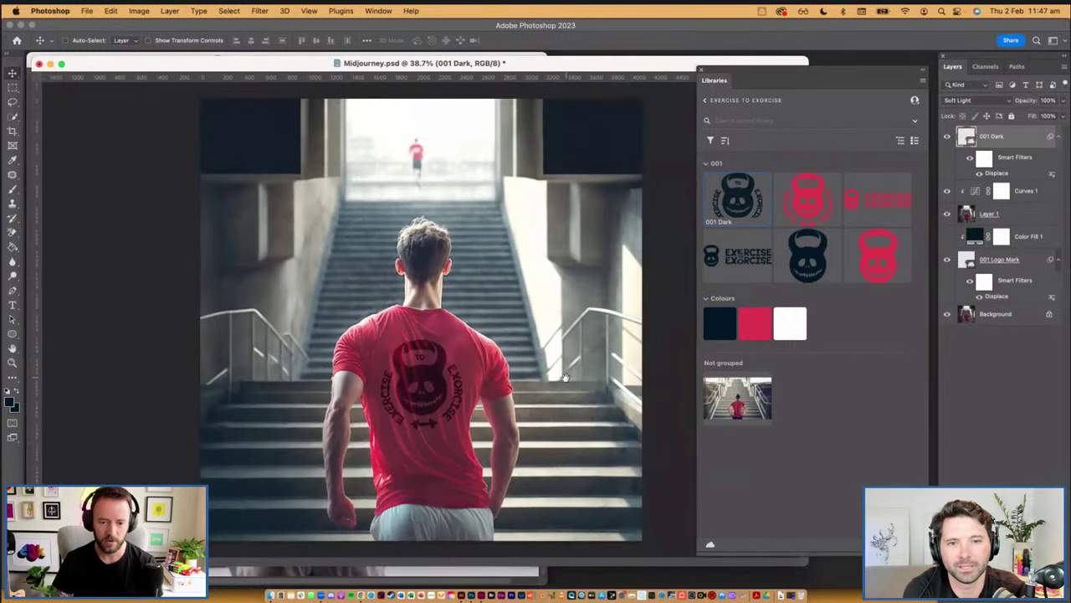
Save Midjourney.psd with the displaced T-shirt logo and switch back to the InDesign presentation
key(super+equal)
key(super+equal)
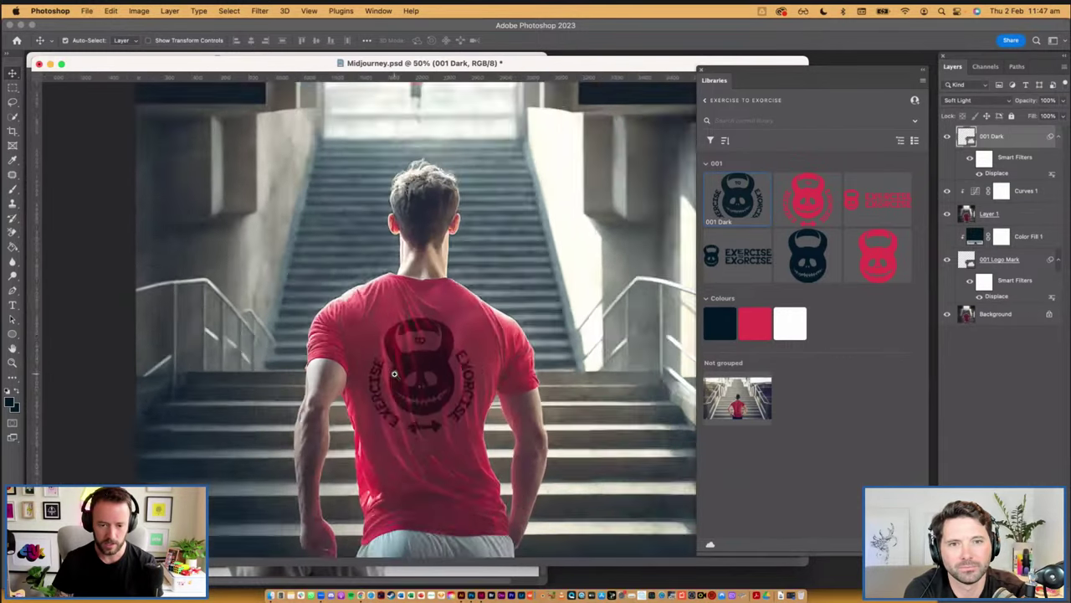
key(super+s)
key(super+Tab)
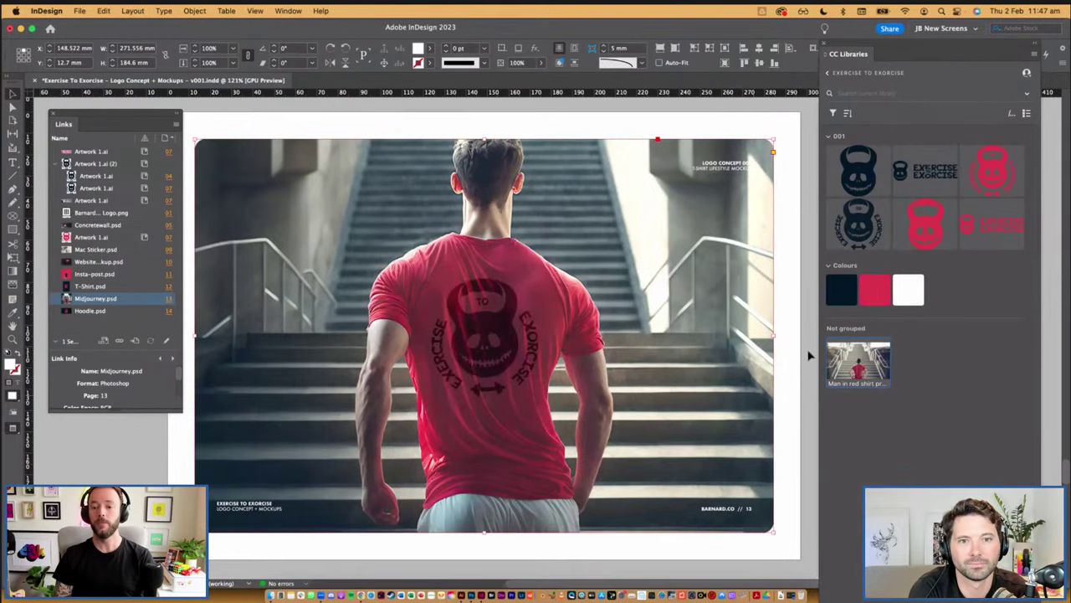
Go to the hoodie mockup page, edit its linked Hoodie.psd in Photoshop, and open the DESIGN smart object's contents
key(super+shift+a)
drag(638, 502, 631, 245)
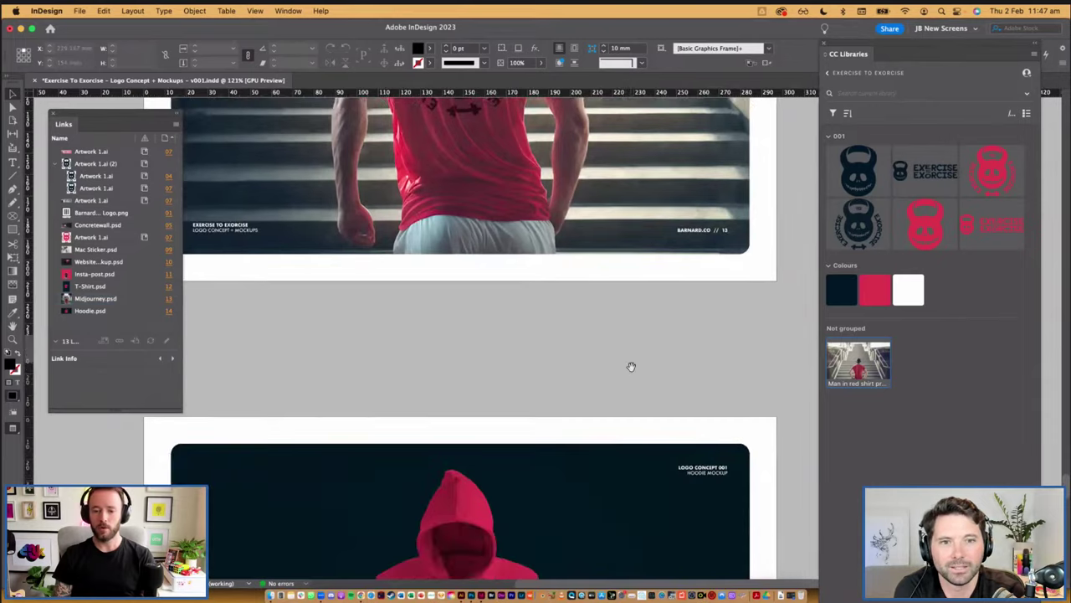
drag(625, 434, 647, 45)
click(570, 277)
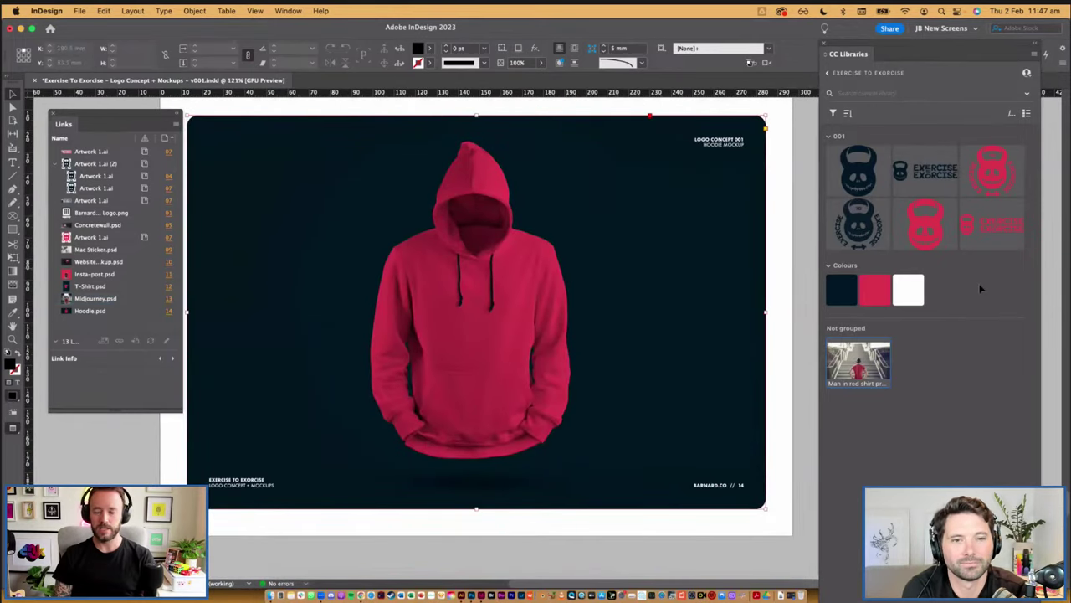
right_click(95, 311)
click(145, 420)
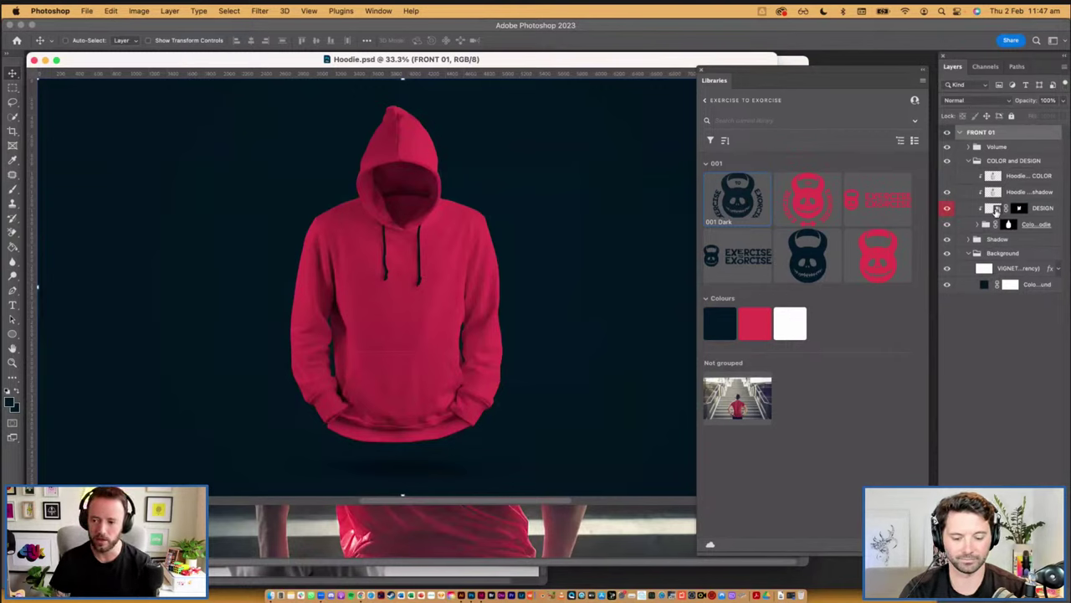
double_click(996, 209)
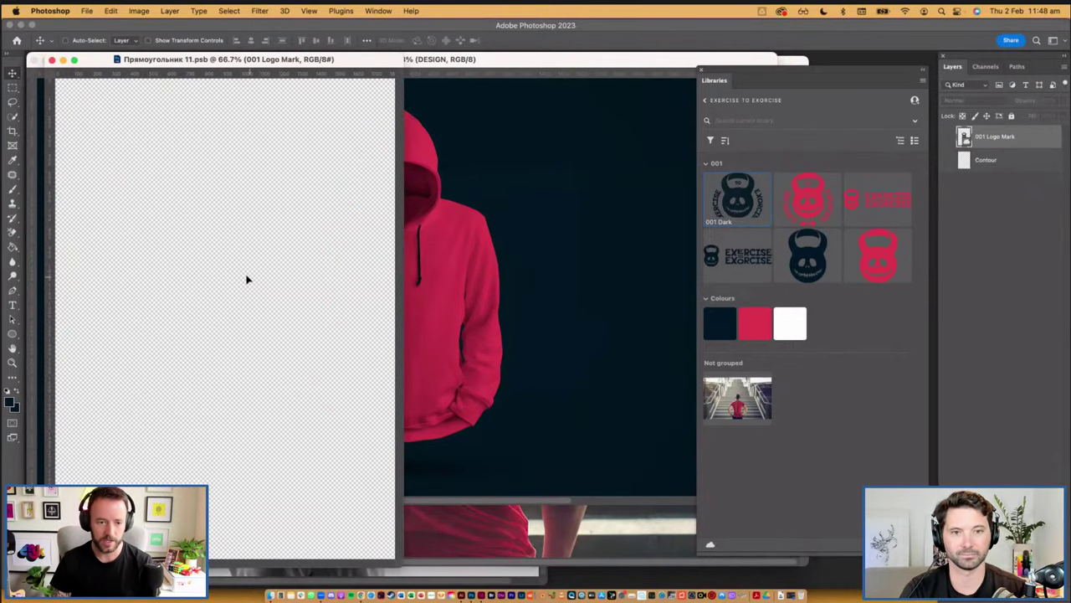
Try the 001 Dark library logo on the smart object's canvas and delete it
drag(246, 280, 251, 281)
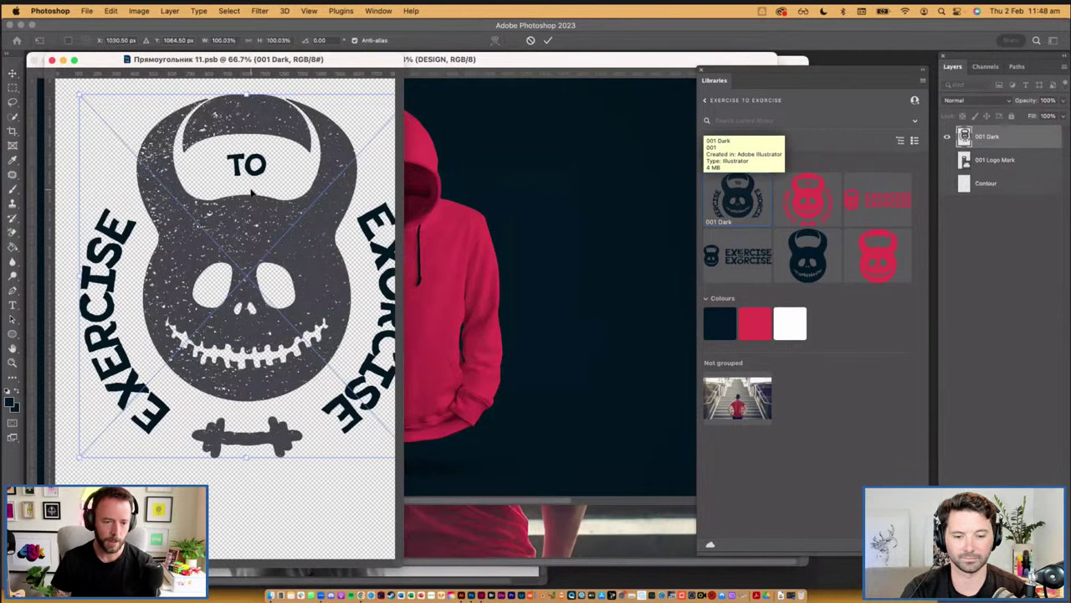
drag(251, 192, 241, 249)
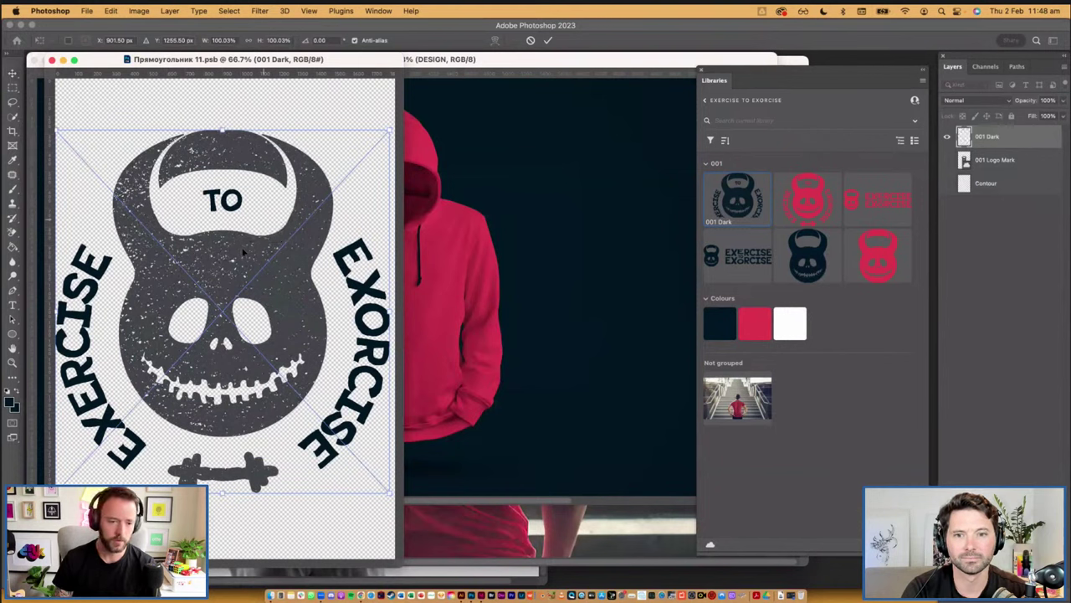
key(Return)
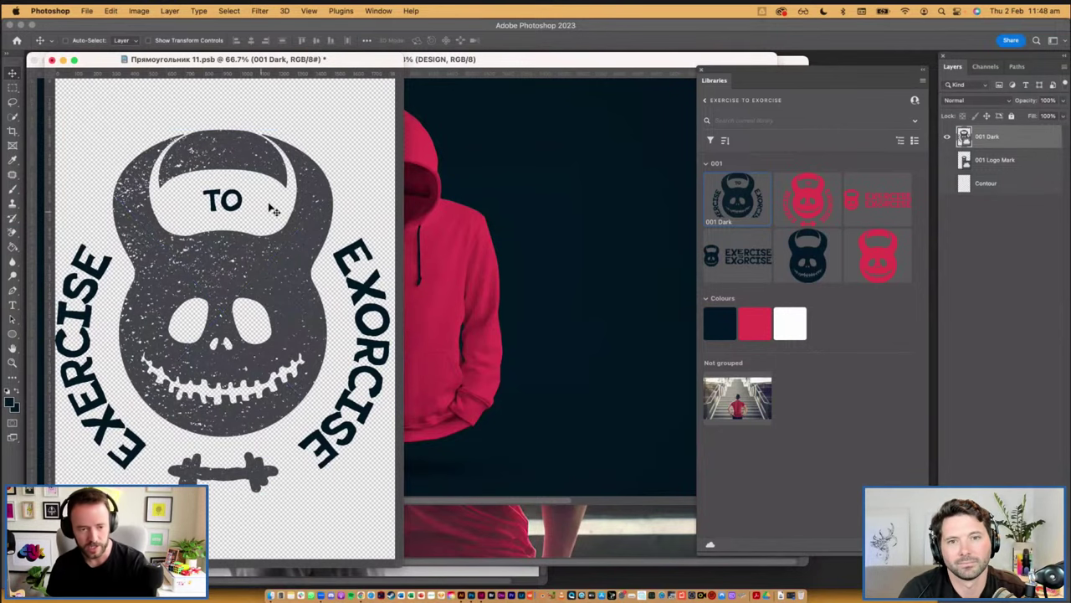
key(Delete)
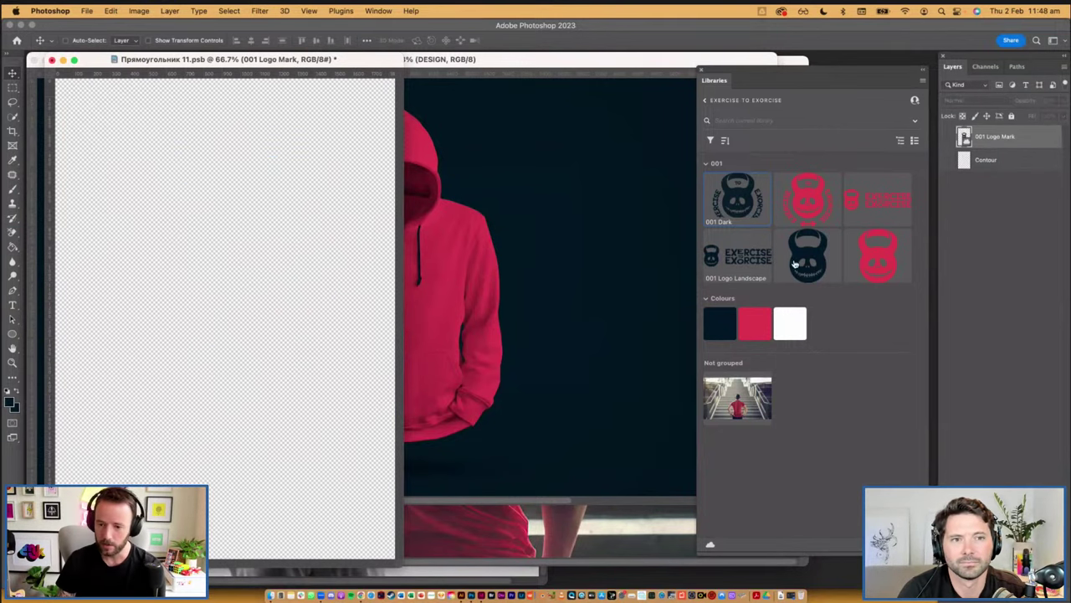
Place the 001 Logo Mark from the library in the smart object and shrink its window beside the hoodie mockup
drag(807, 251, 333, 192)
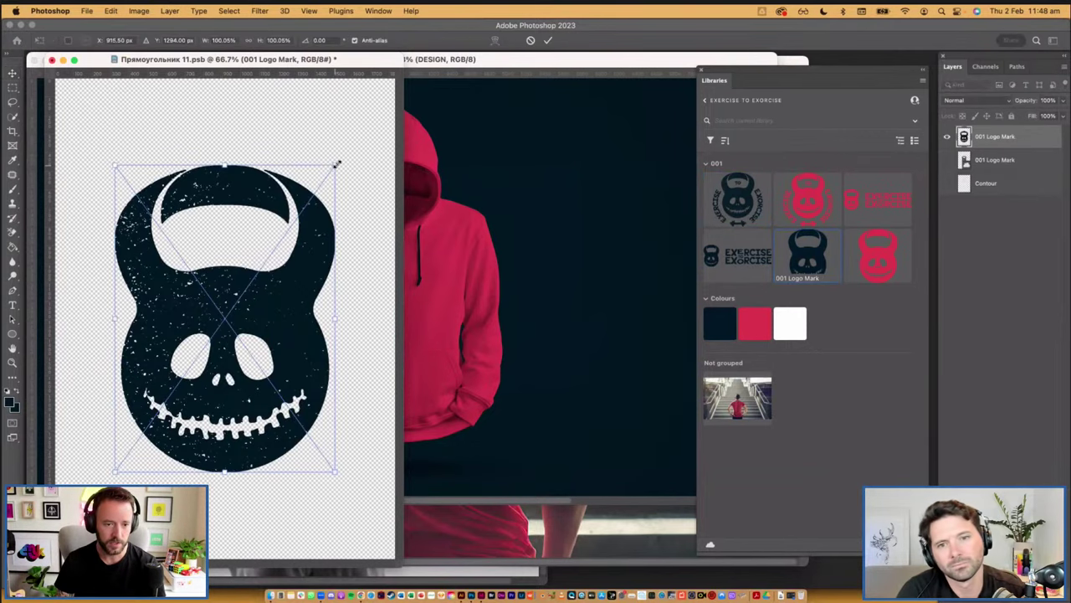
key(Return)
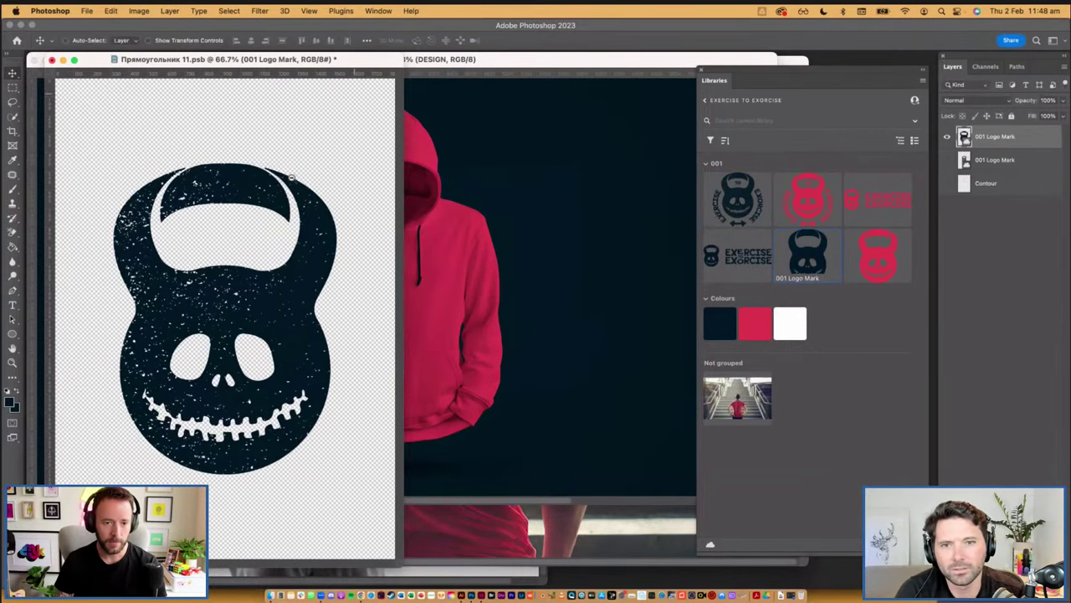
key(super+minus)
key(super+minus)
drag(334, 110, 263, 118)
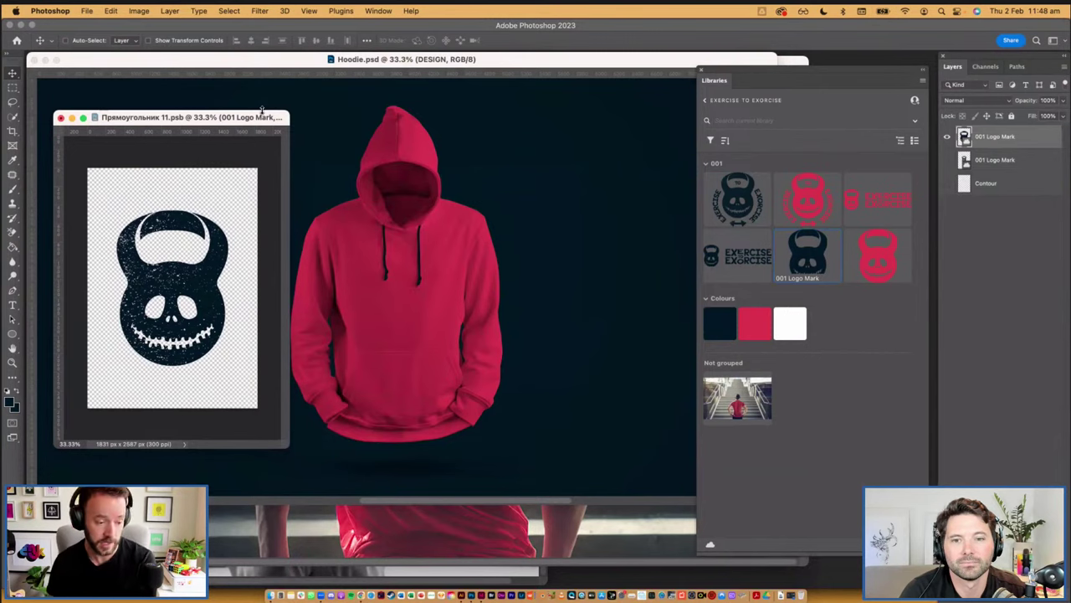
Examine the textured kettlebell logo artwork in Illustrator up close, including its outline view, and return to Photoshop
key(super+Tab)
click(497, 301)
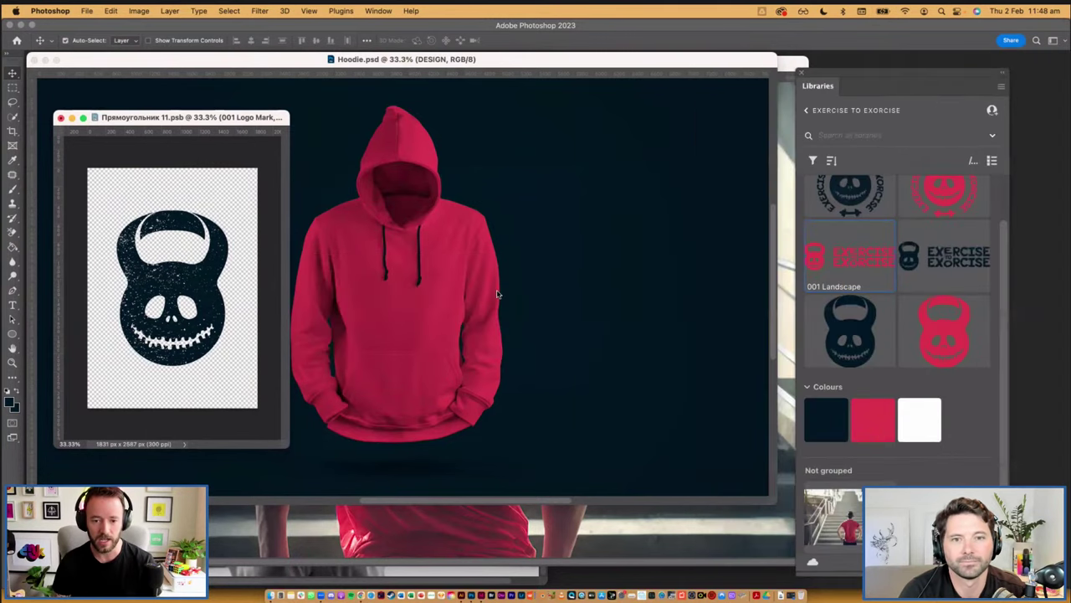
click(510, 209)
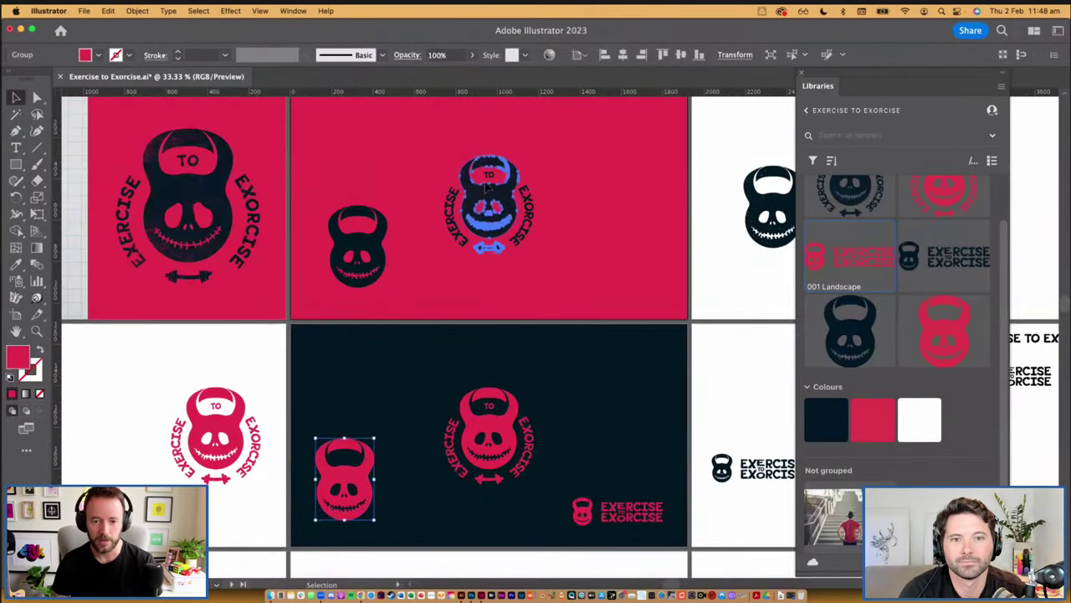
drag(427, 166, 546, 249)
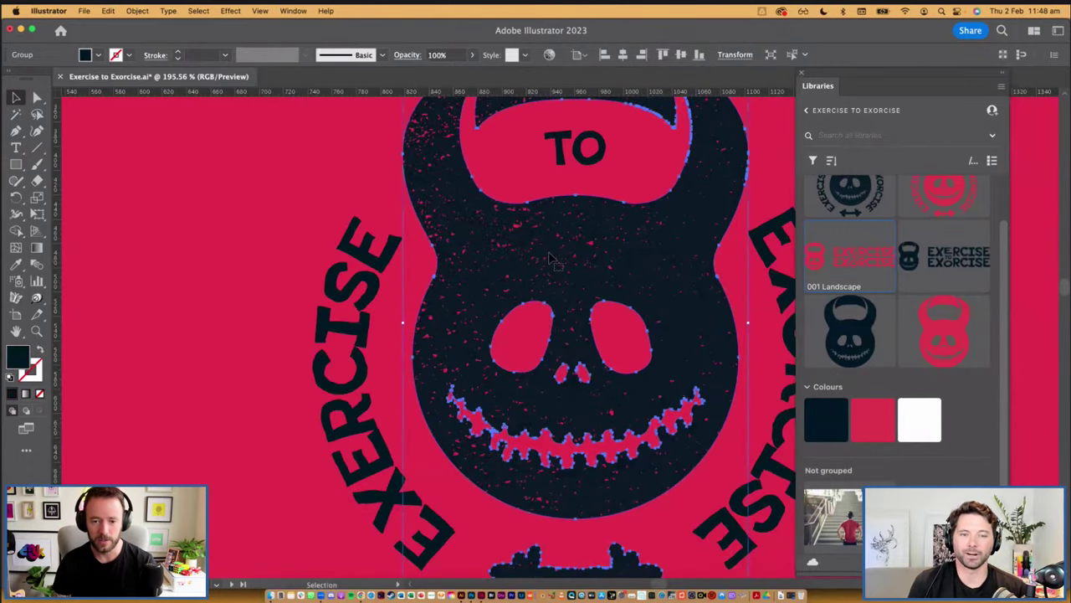
scroll(550, 259, down, 3)
key(super+Tab)
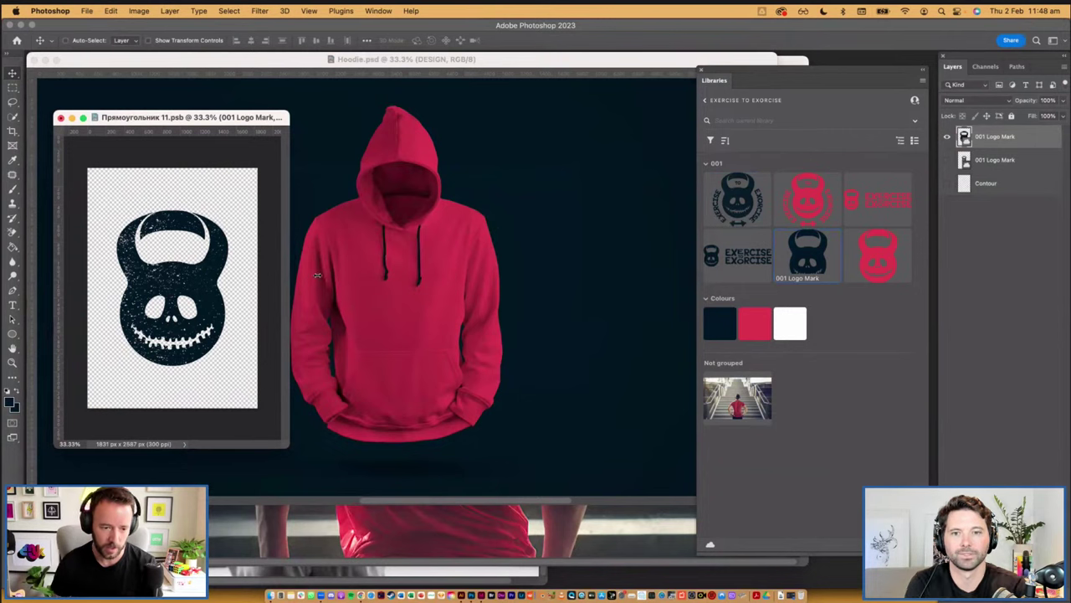
key(super+Tab)
key(space)
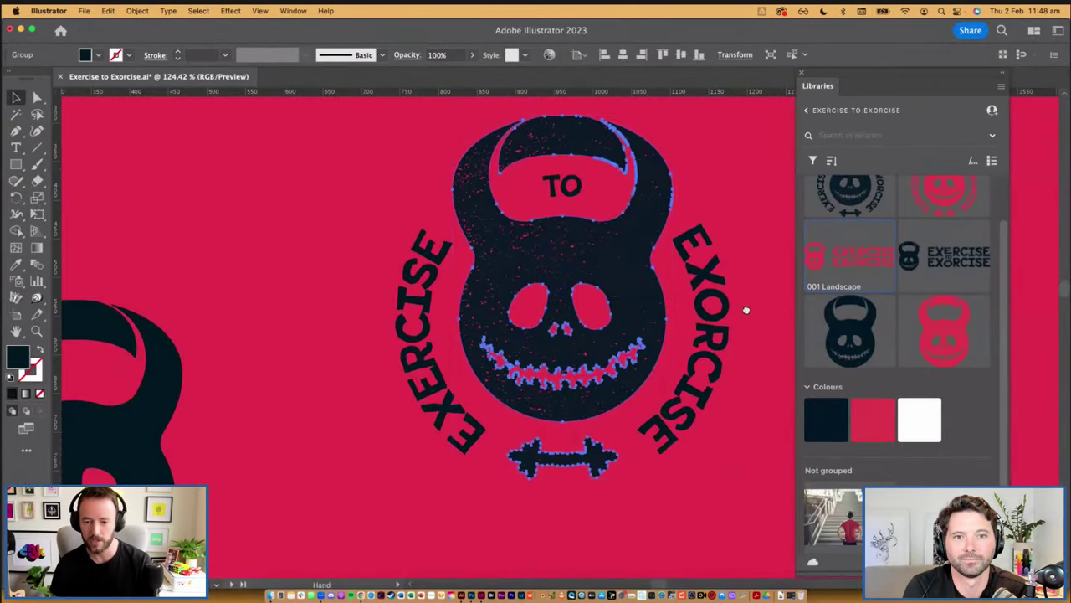
drag(745, 310, 279, 226)
drag(696, 325, 234, 227)
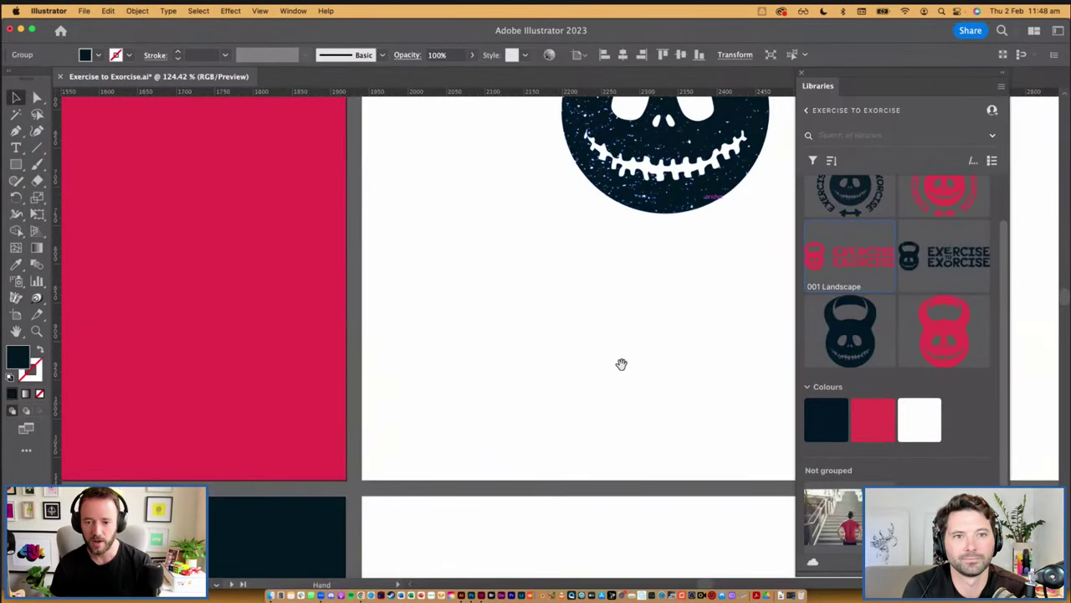
scroll(622, 363, up, 5)
scroll(622, 363, right, 3)
key(super+y)
key(super+y)
key(super+Tab)
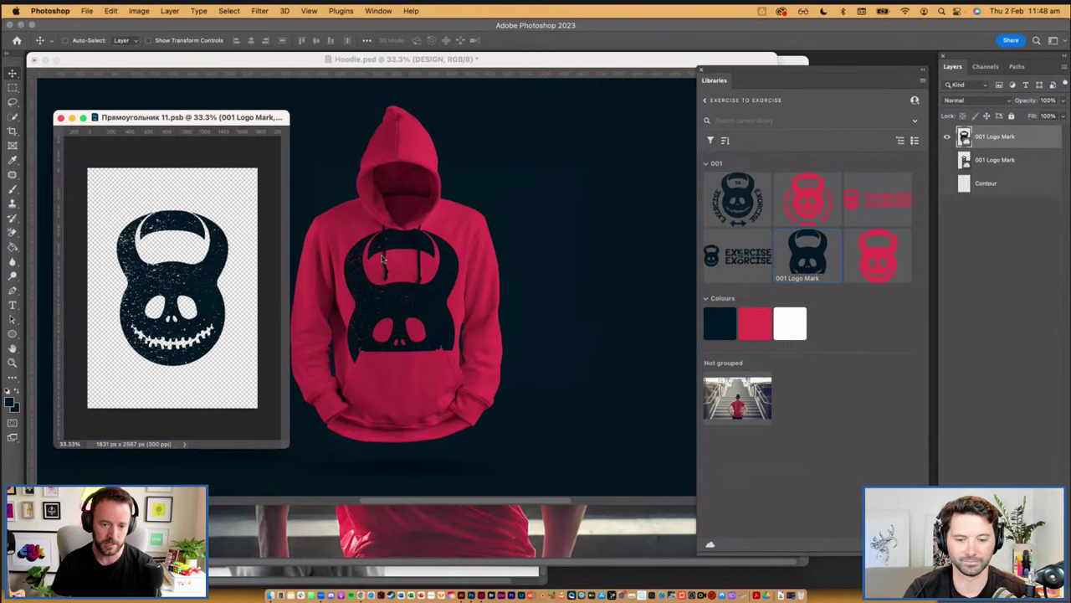
Scale the 001 Logo Mark down to fit the hoodie's chest above the pocket, using the Contour layer as a guide, and save
key(super+t)
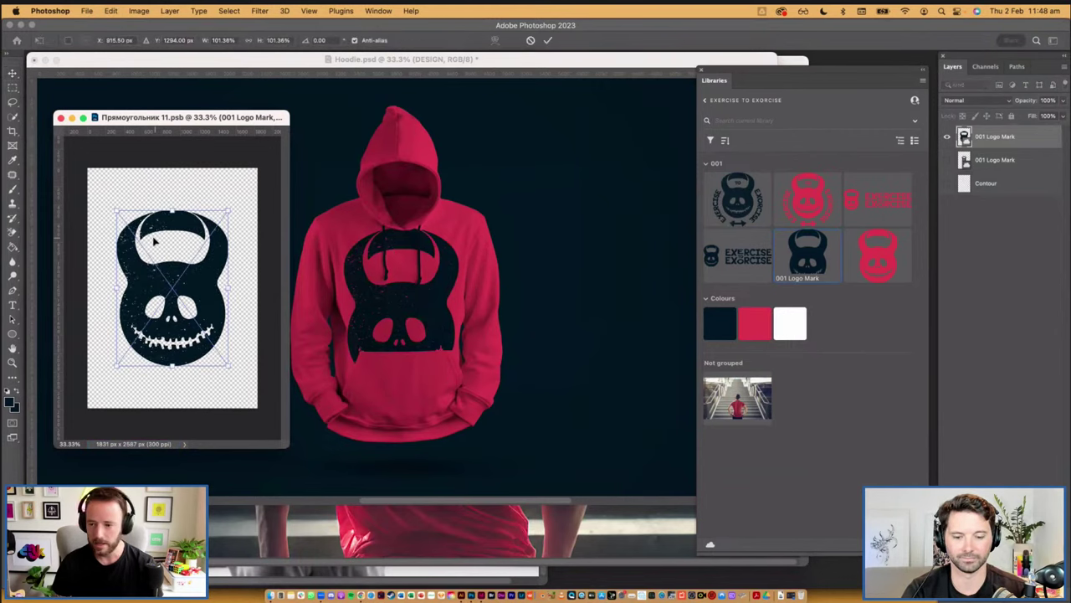
key(Return)
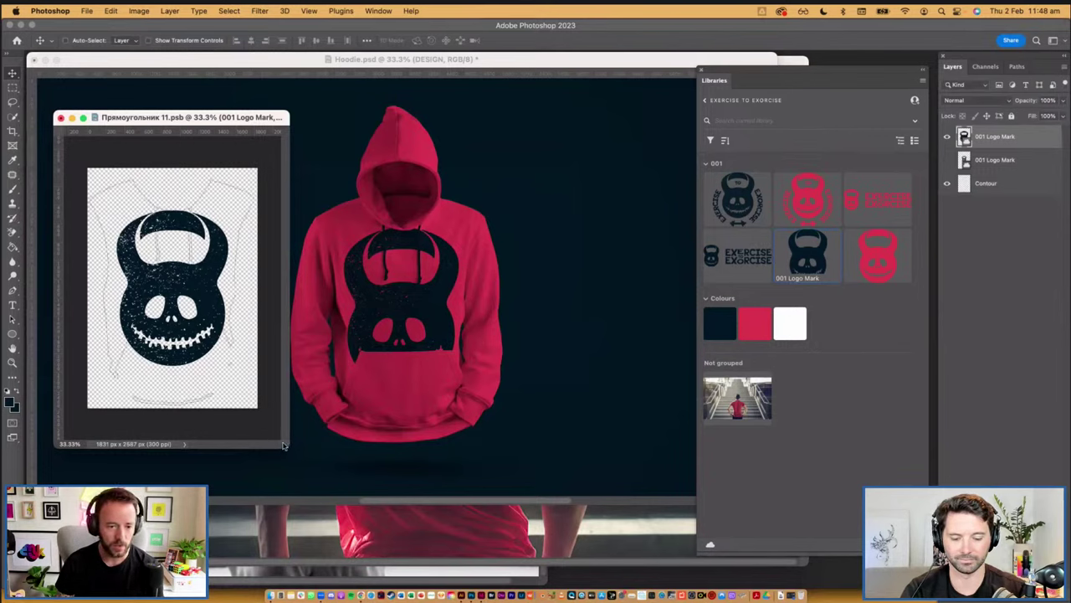
key(super+equal)
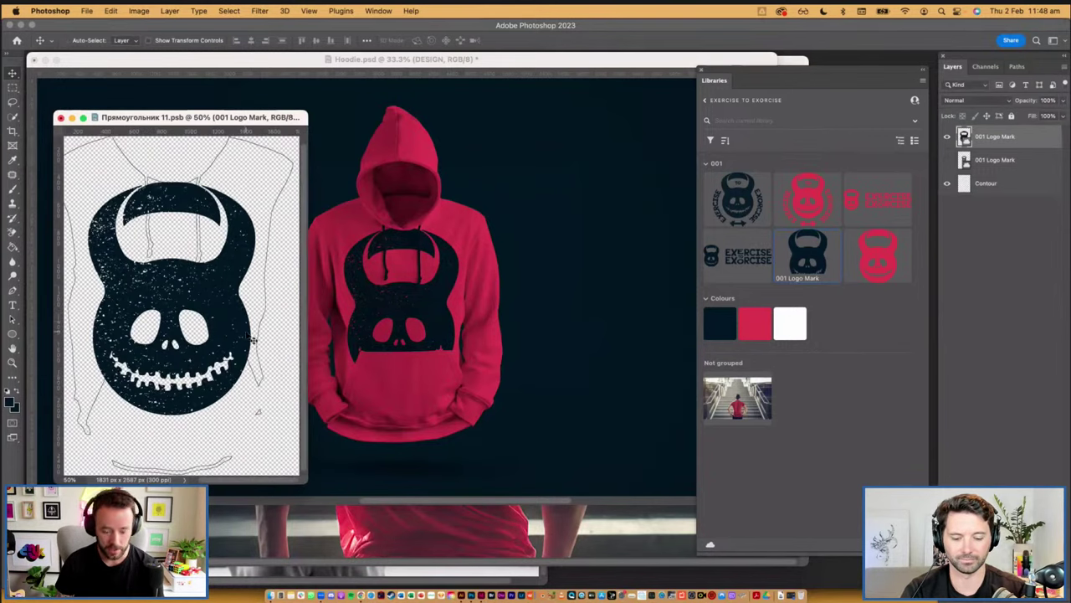
key(super+t)
drag(254, 412, 174, 324)
drag(172, 273, 208, 295)
key(Return)
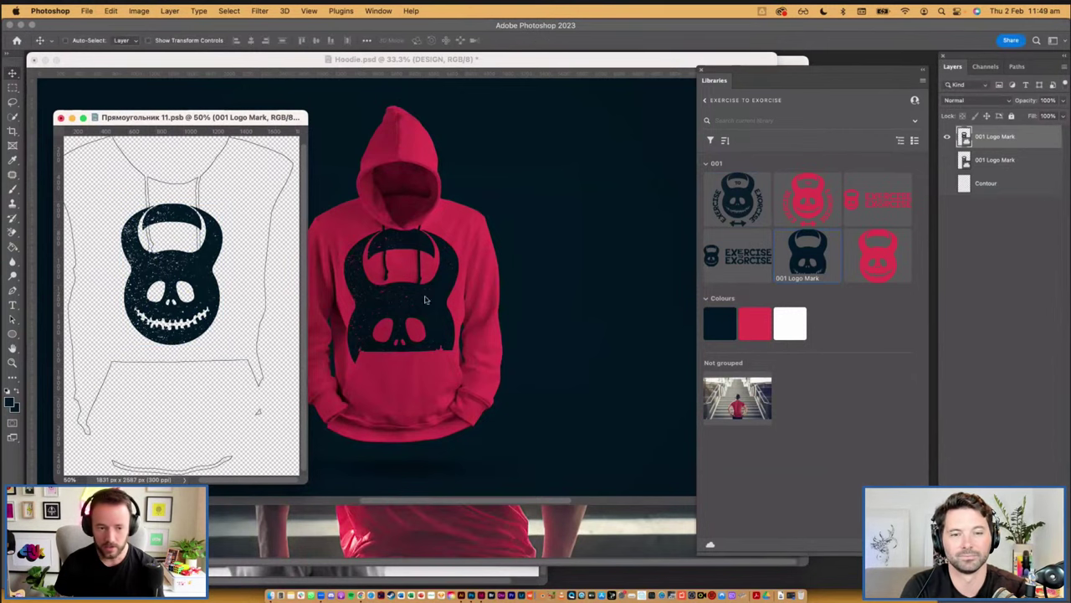
key(super+s)
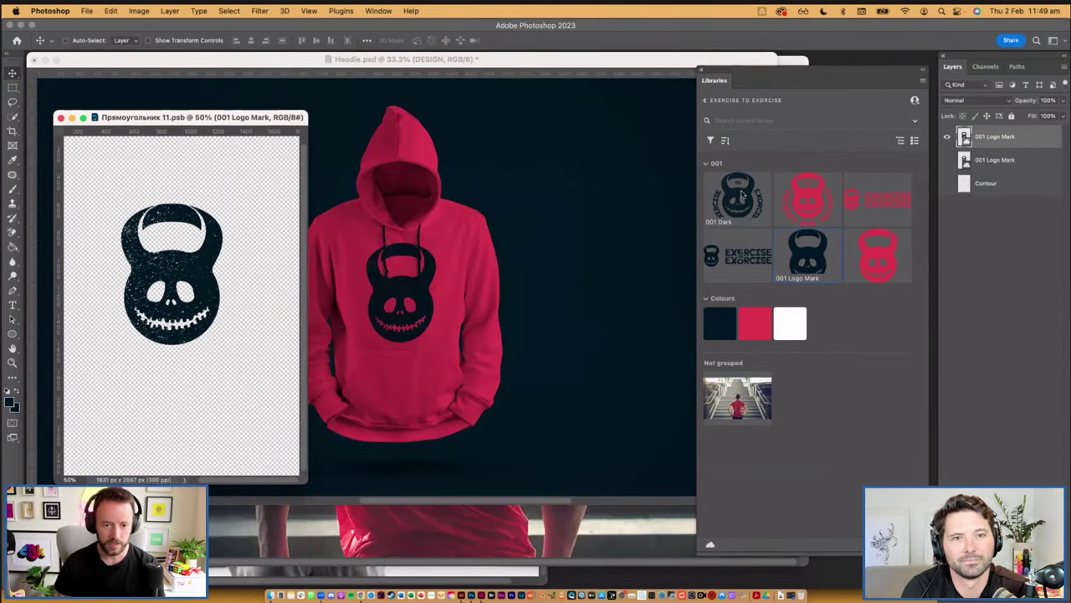
Nudge the 001 Logo Mark slightly upward, save the smart object and close it
key(shift+Up)
key(shift+Up)
key(super+s)
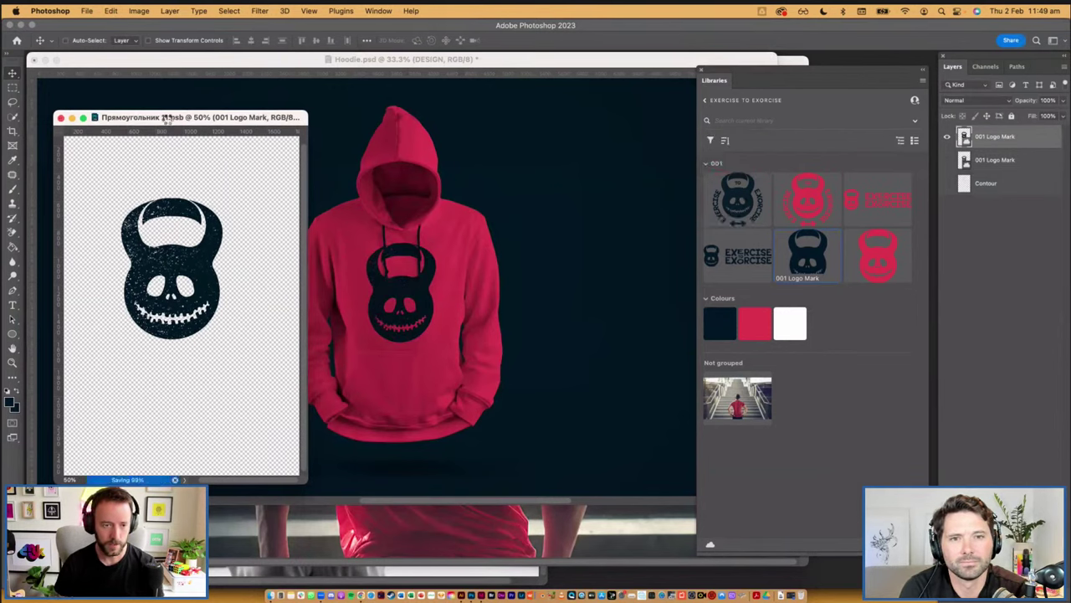
click(59, 118)
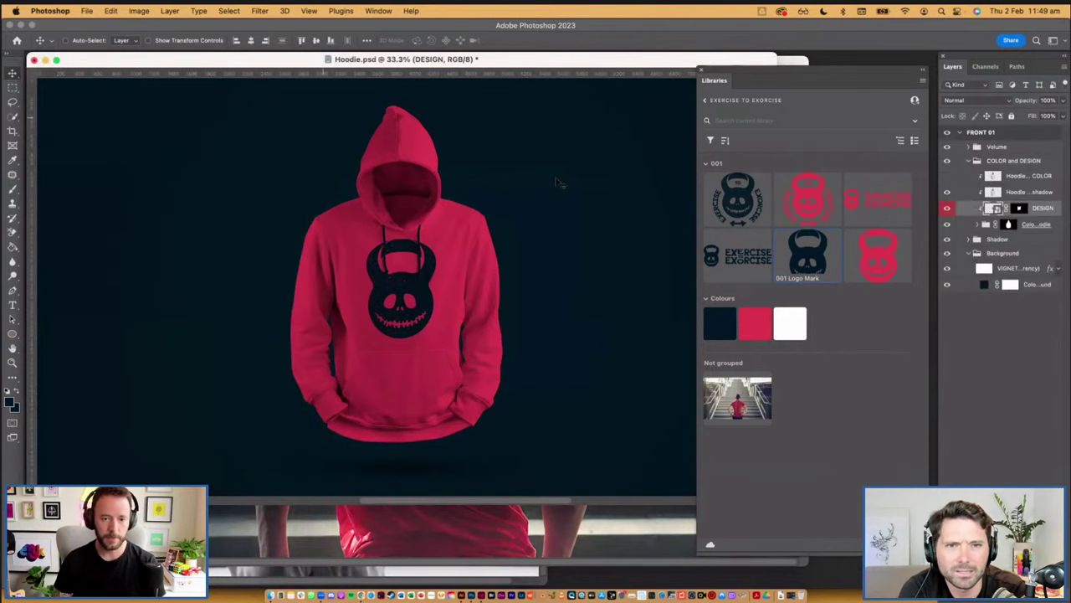
Check the logo on the hoodie up close and recolour the Shoelaces layer with the library's red
key(super+1)
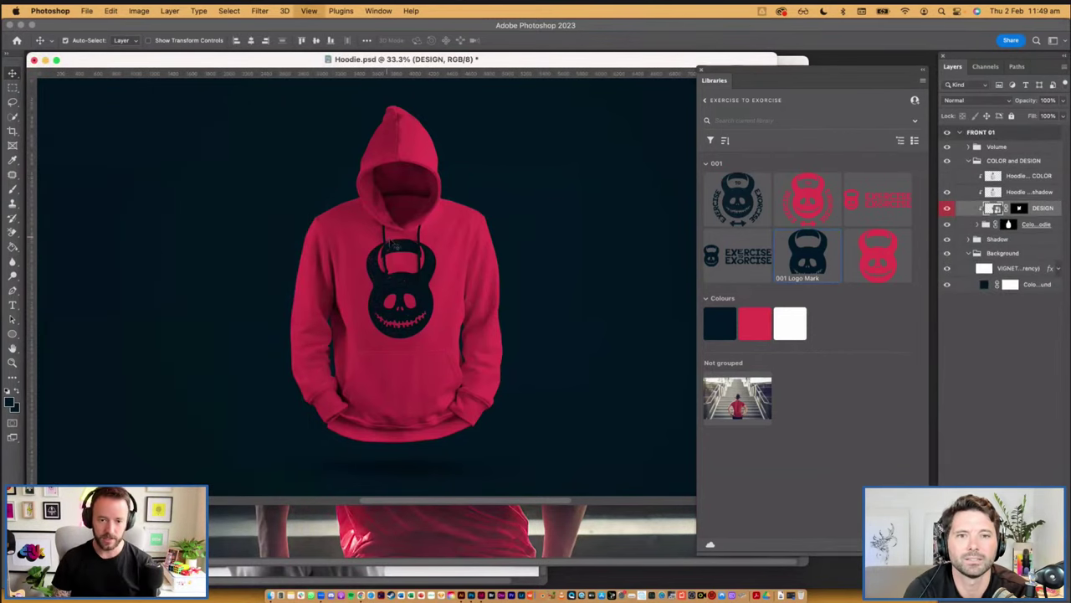
scroll(543, 215, left, 3)
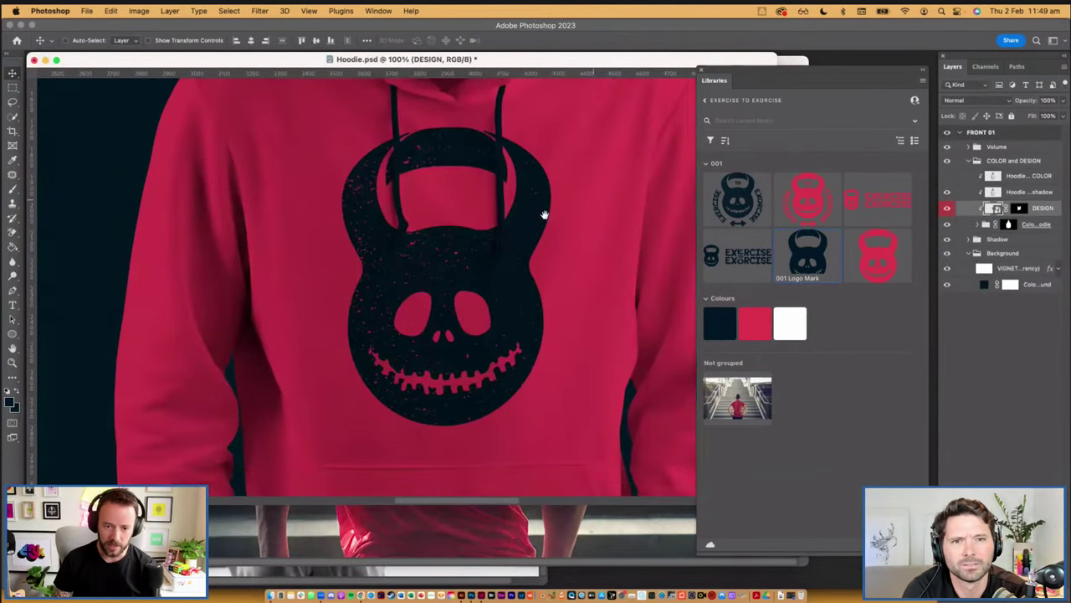
scroll(529, 261, up, 3)
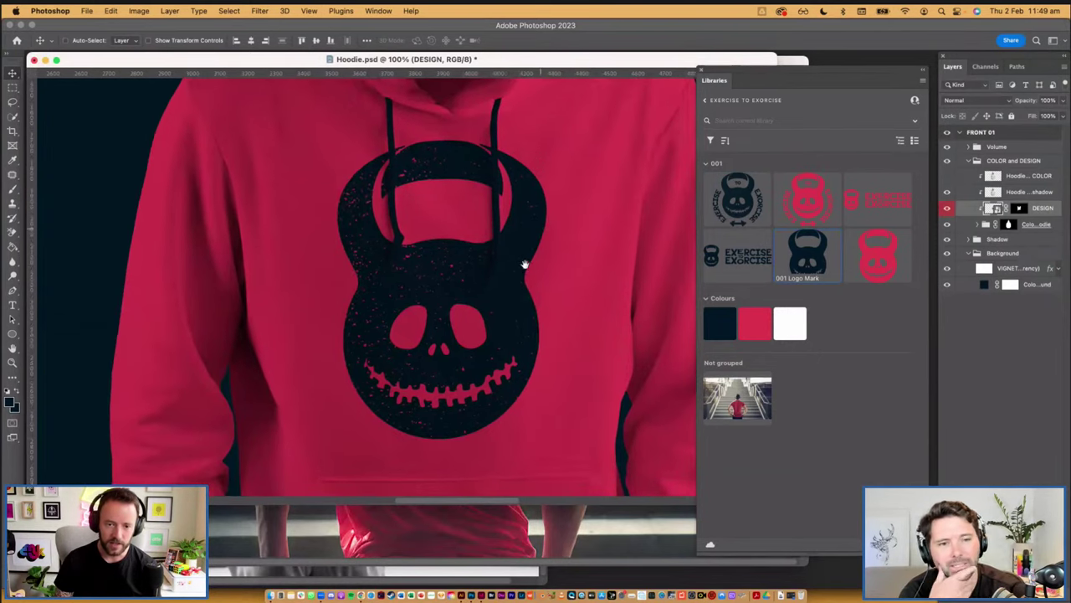
scroll(523, 266, down, 3)
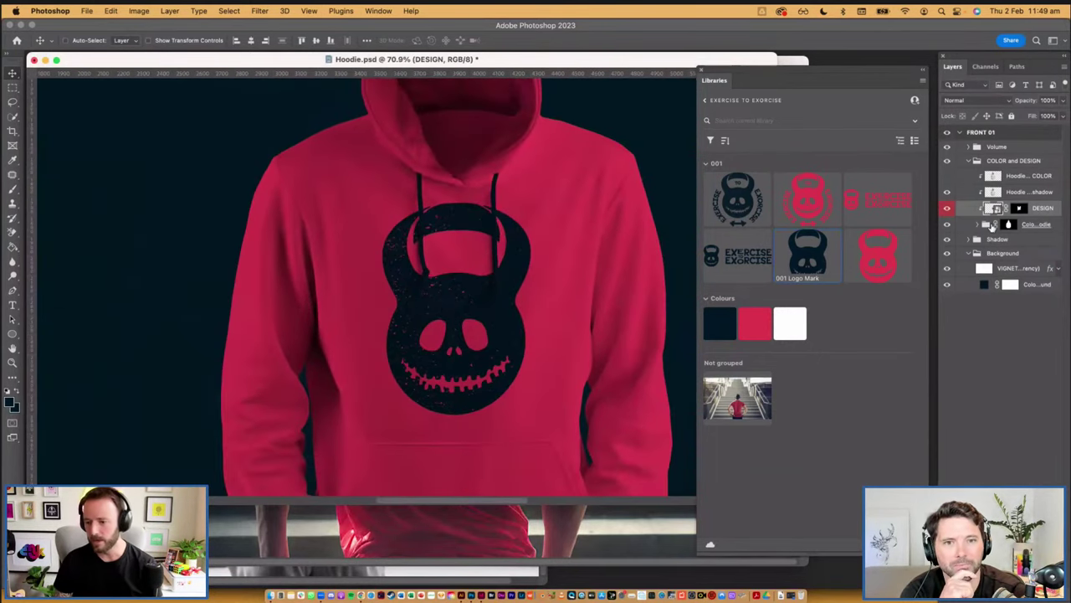
click(978, 225)
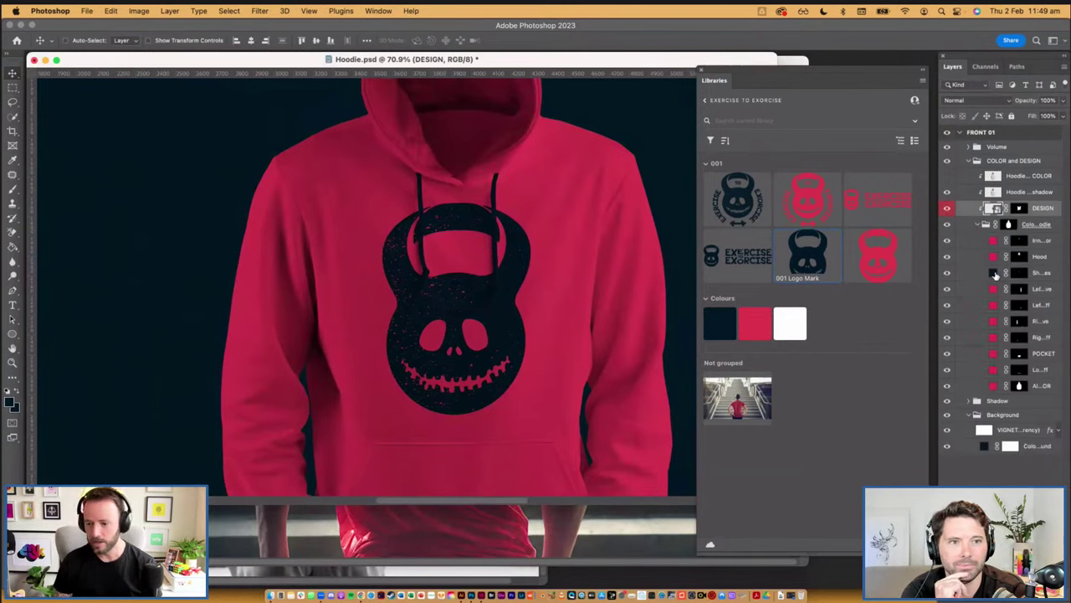
click(995, 274)
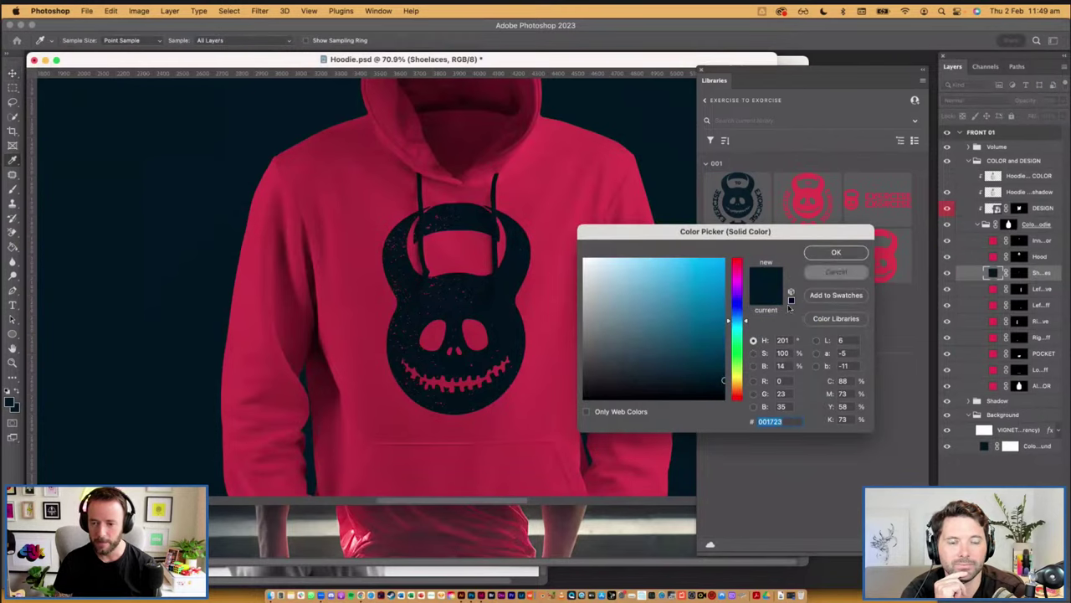
click(858, 274)
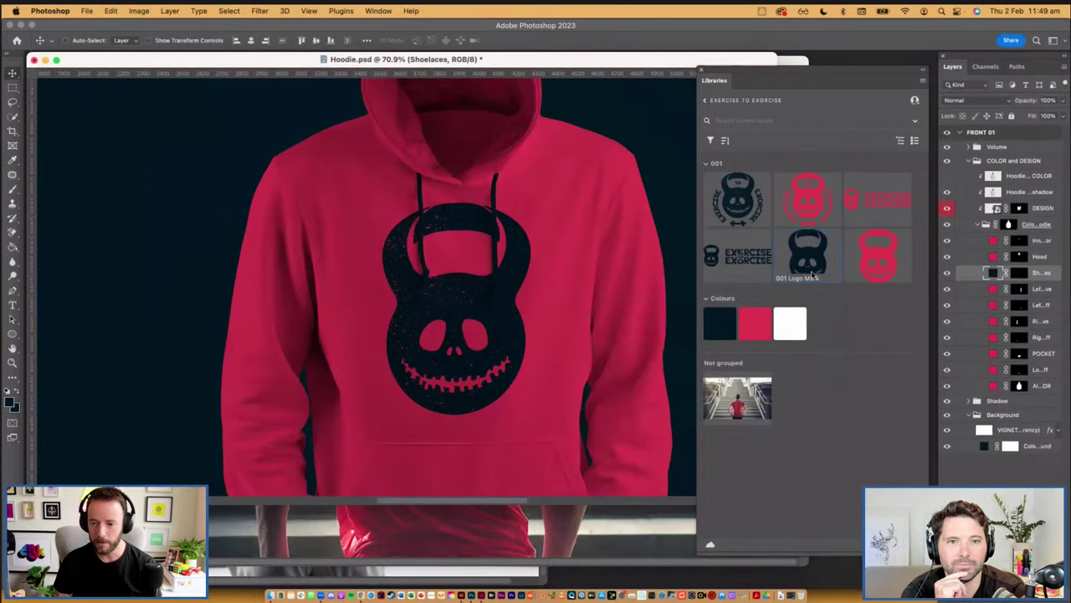
click(754, 324)
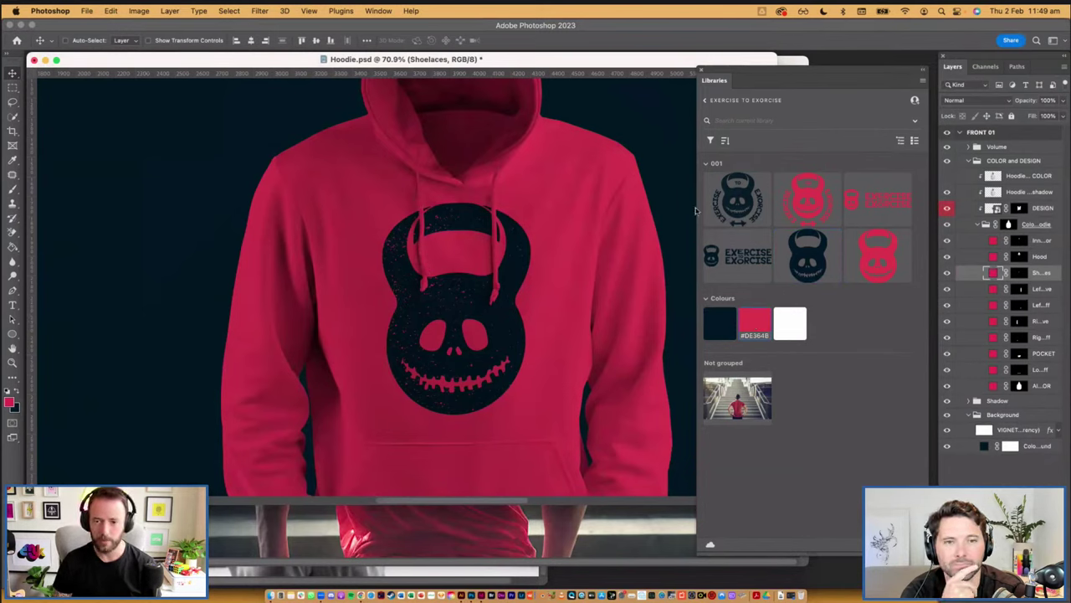
double_click(993, 273)
click(737, 352)
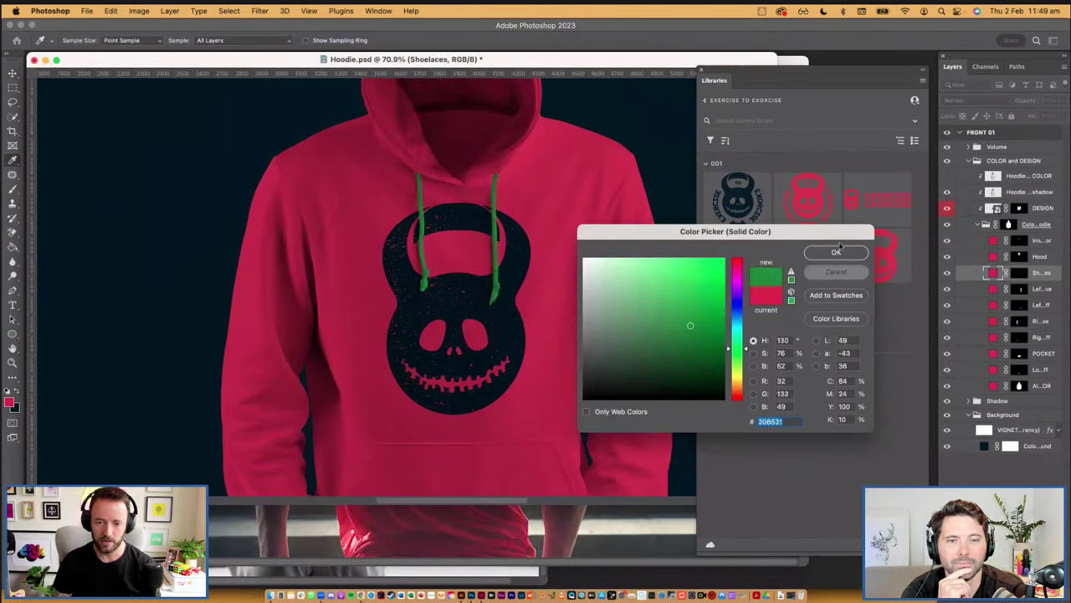
key(Escape)
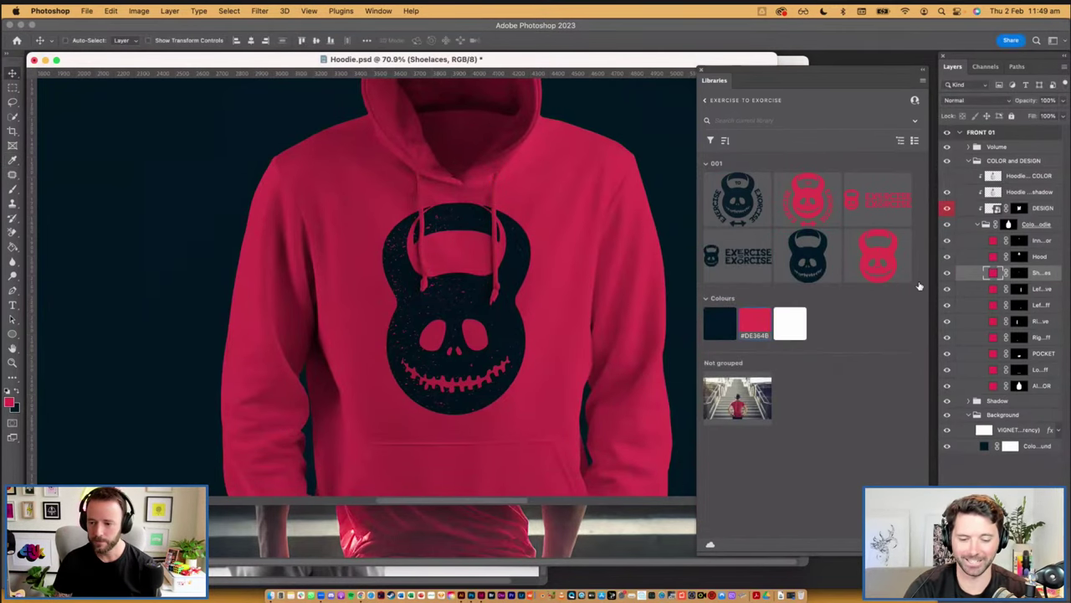
Recolour the Shoelaces layer with the library's dark navy #001723 and save the hoodie mockup
drag(720, 323, 489, 333)
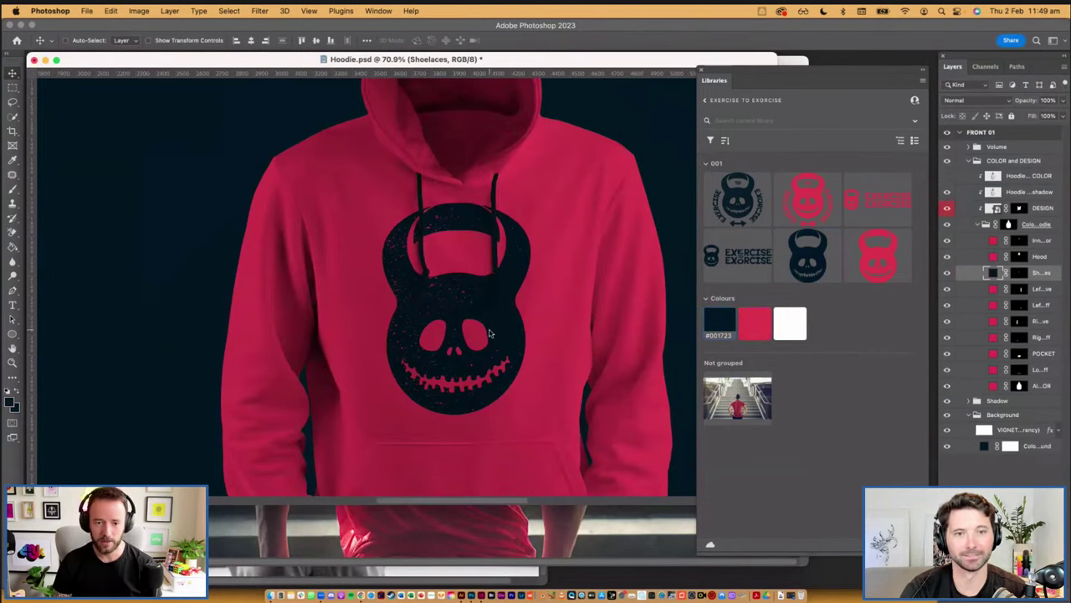
key(super+minus)
key(super+minus)
key(super+minus)
key(super+s)
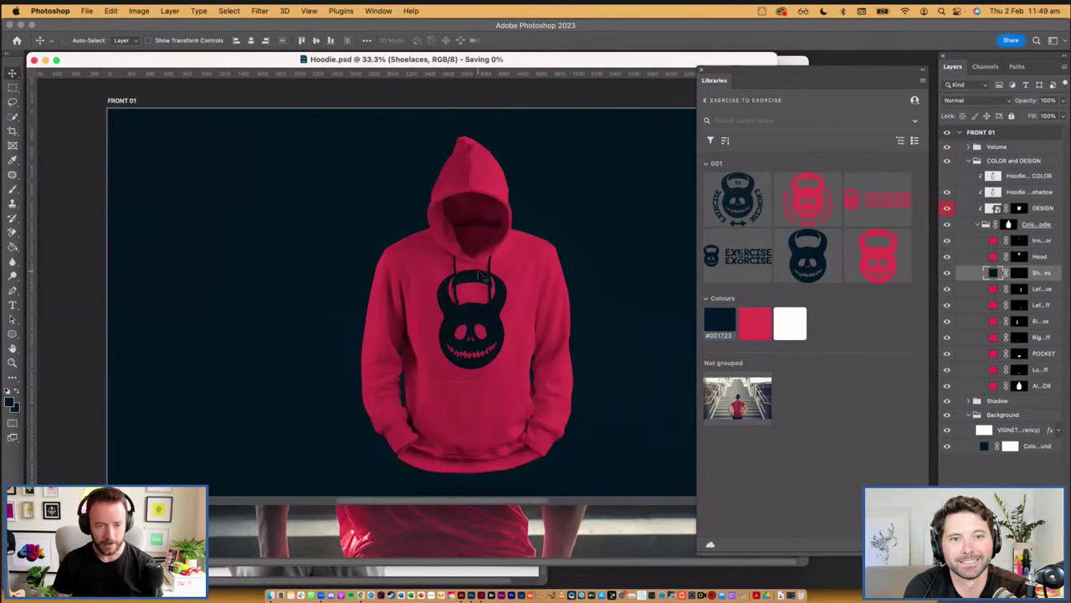
Switch to InDesign and check the refreshed hoodie mockup on page 14
key(super+Tab)
key(super+Tab)
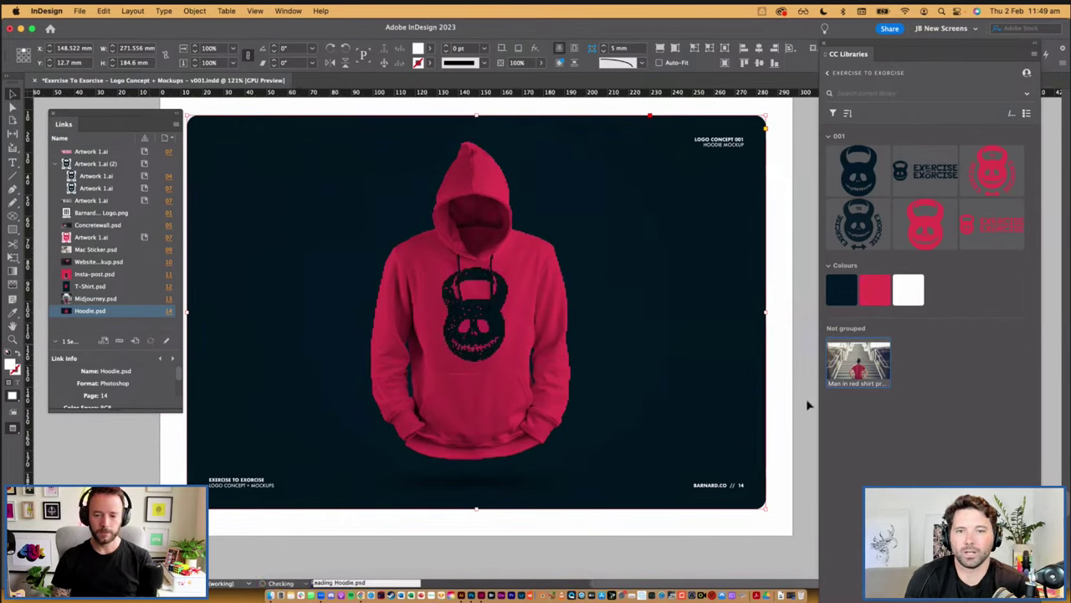
click(796, 362)
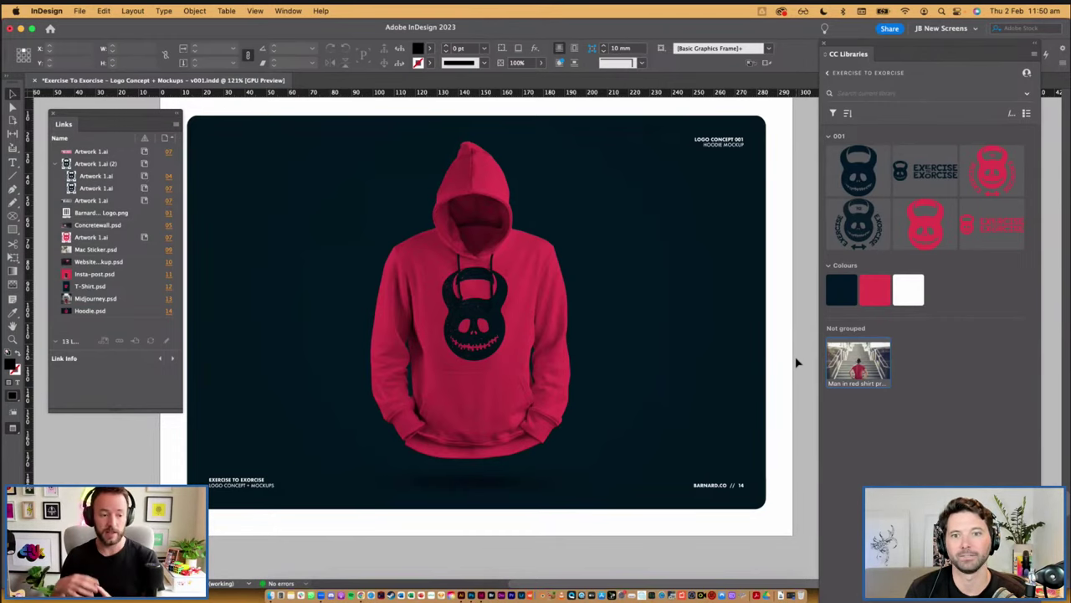
click(757, 172)
click(781, 248)
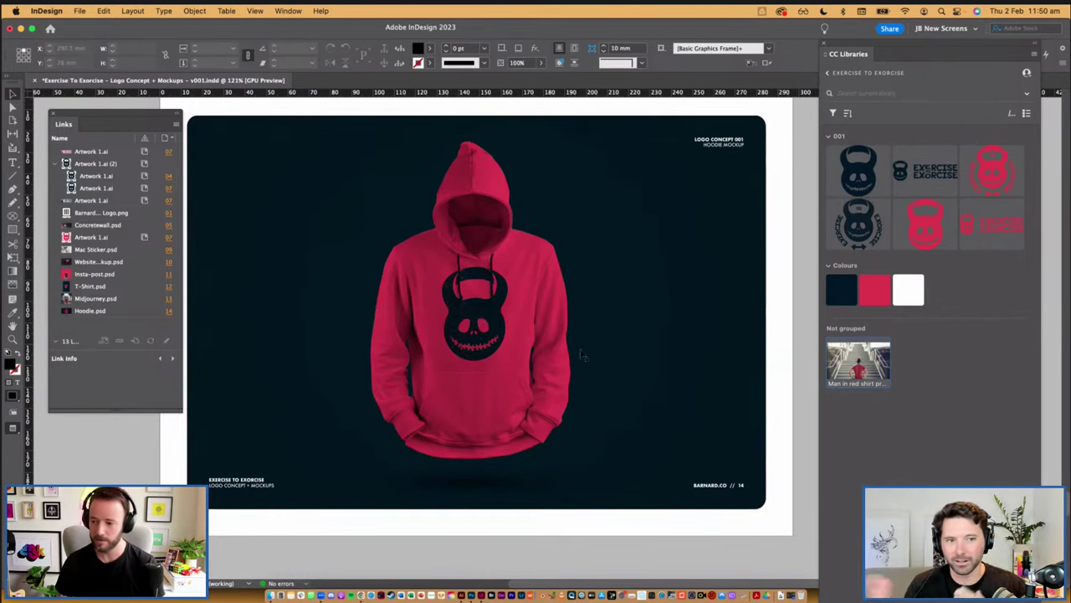
Go to the concrete wall mockup on page 05 and look over the logo on the wall and punching bag
scroll(511, 355, down, 3)
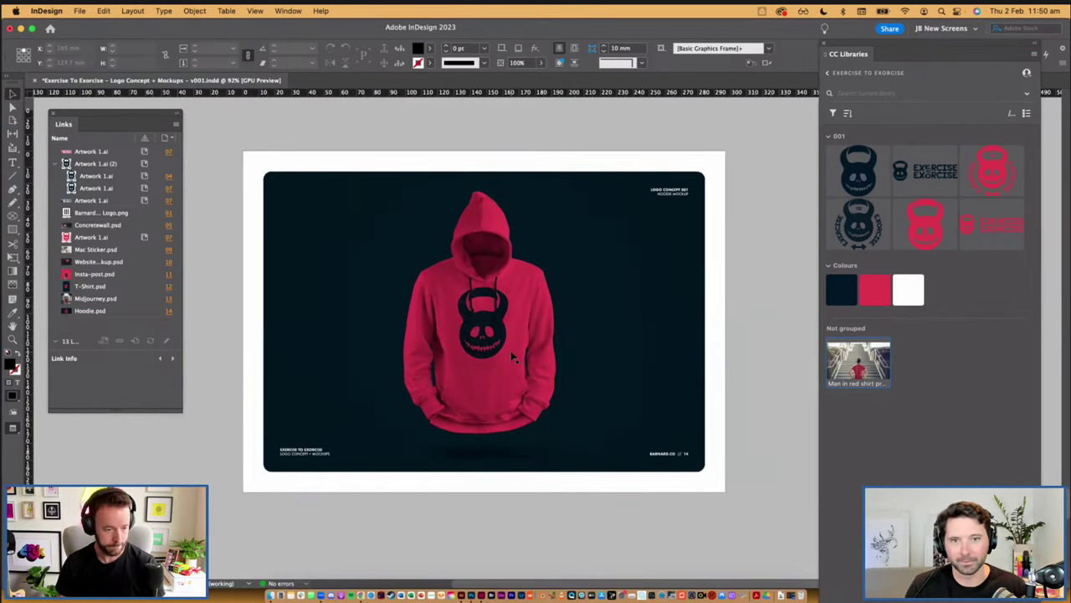
scroll(513, 356, down, 1)
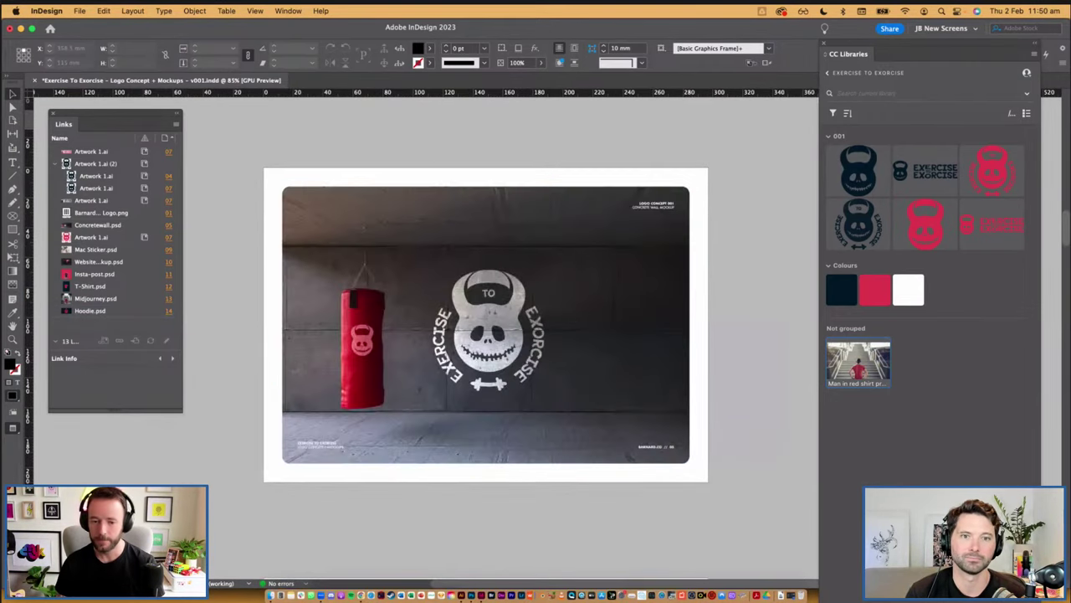
key(shift+Page_Down)
click(630, 295)
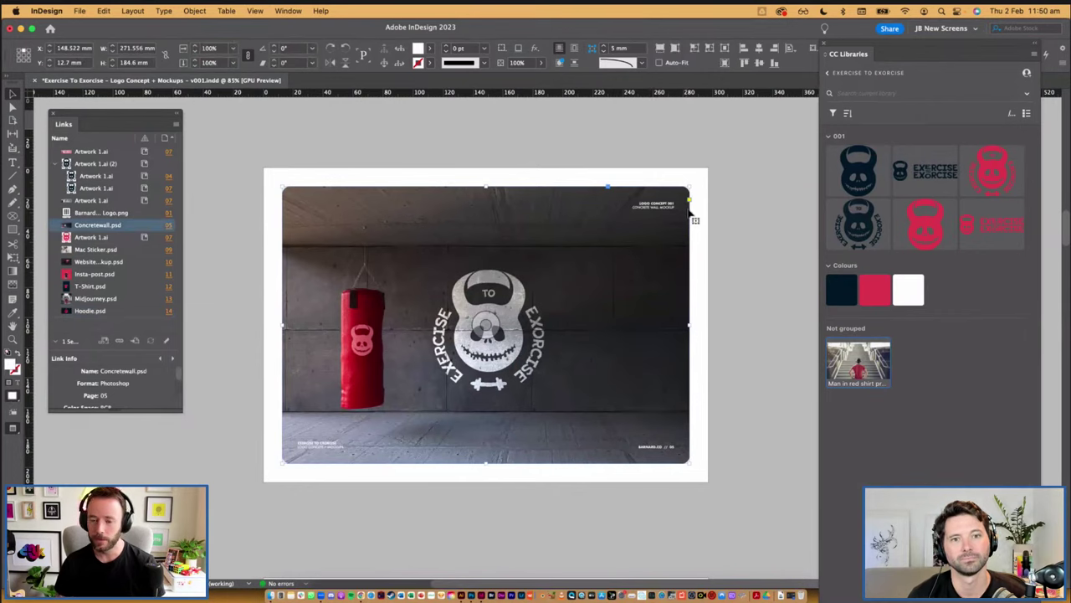
scroll(686, 287, down, 1)
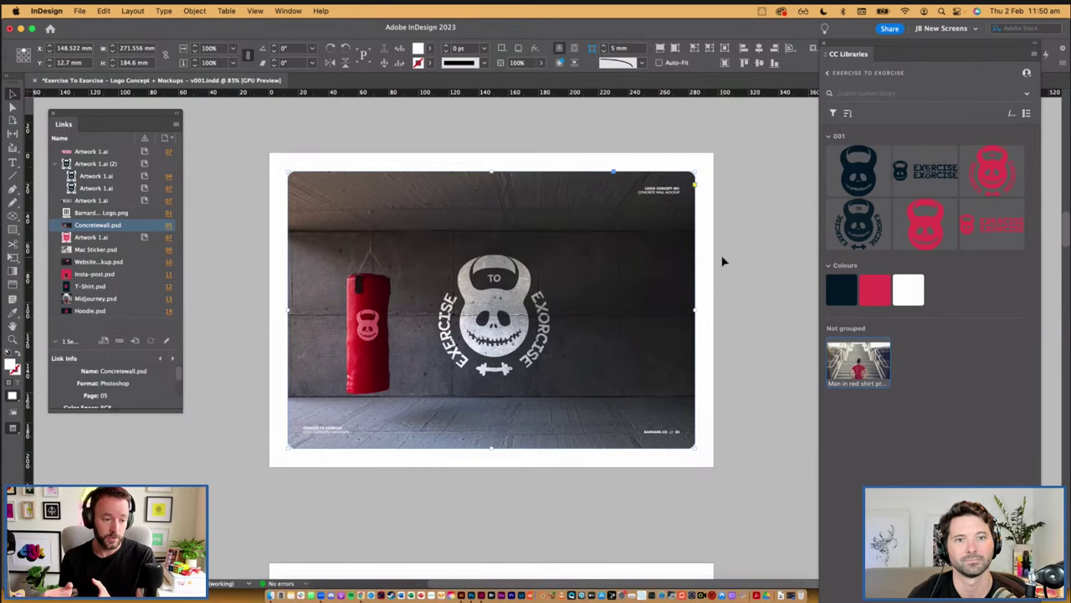
Open the library's 001 Logo Mark in Illustrator, delete both eye shapes from the skull and save it
double_click(856, 172)
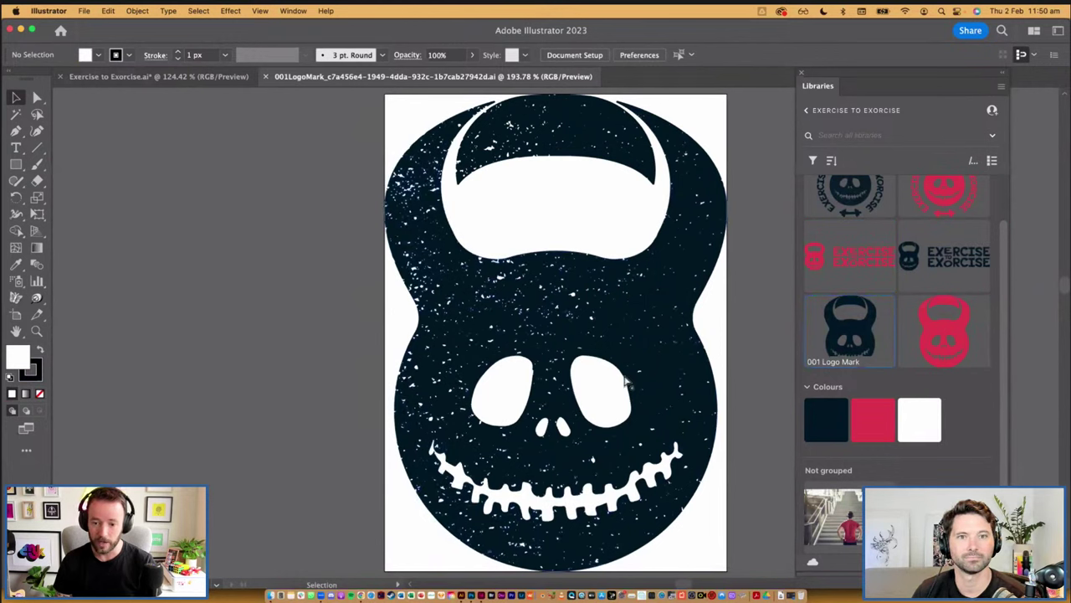
key(a)
click(624, 378)
key(Delete)
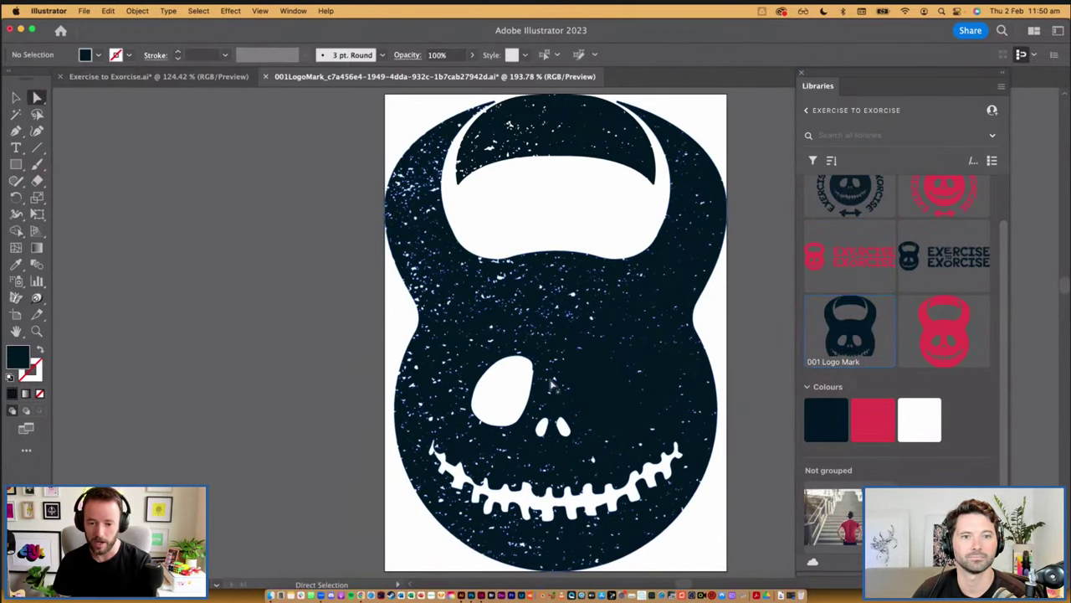
click(536, 377)
key(Delete)
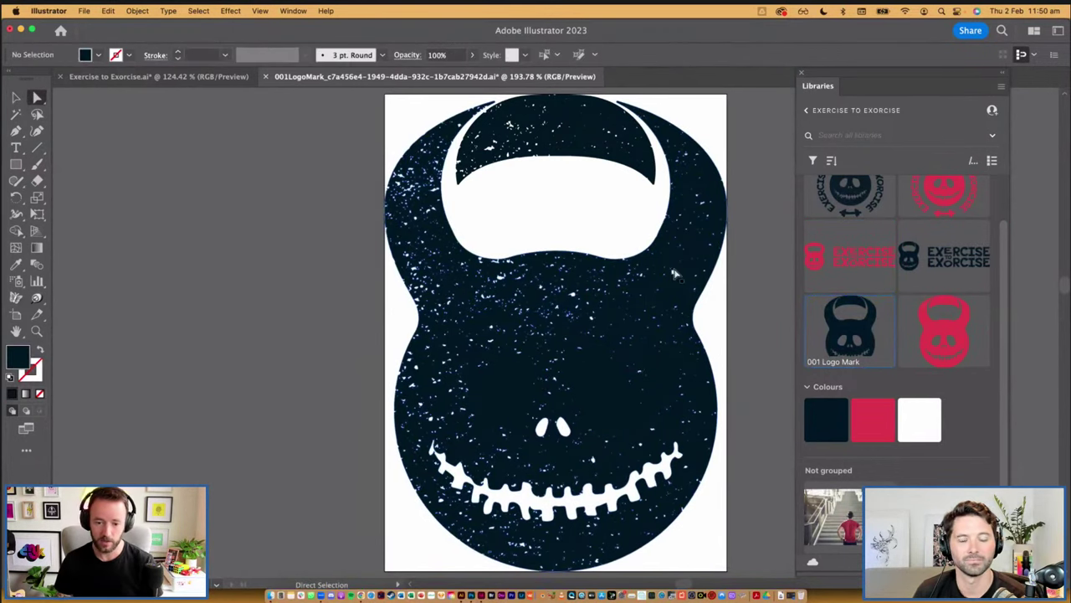
key(v)
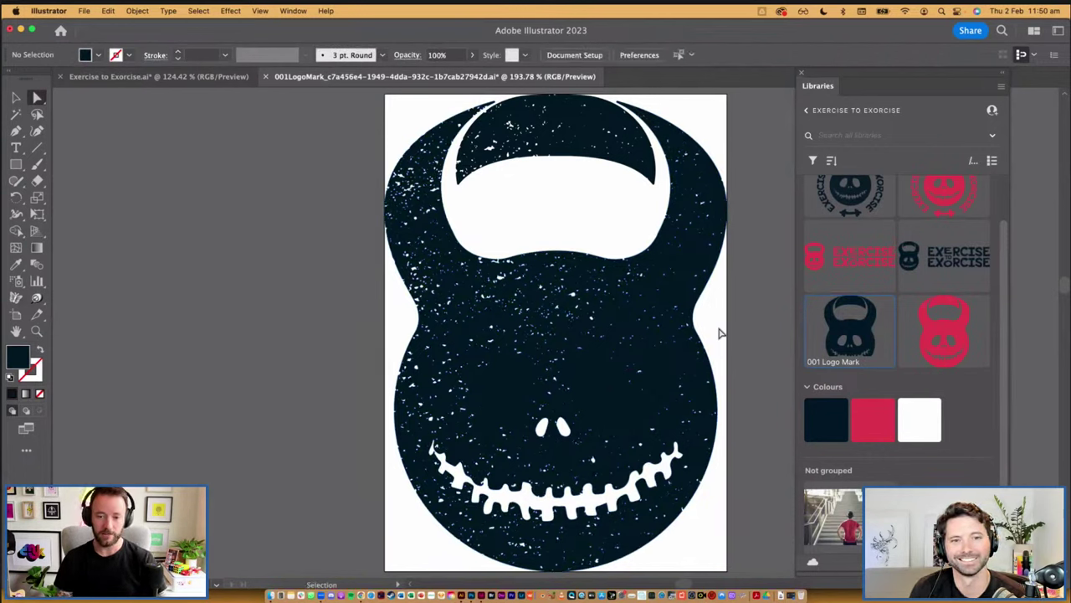
key(super+s)
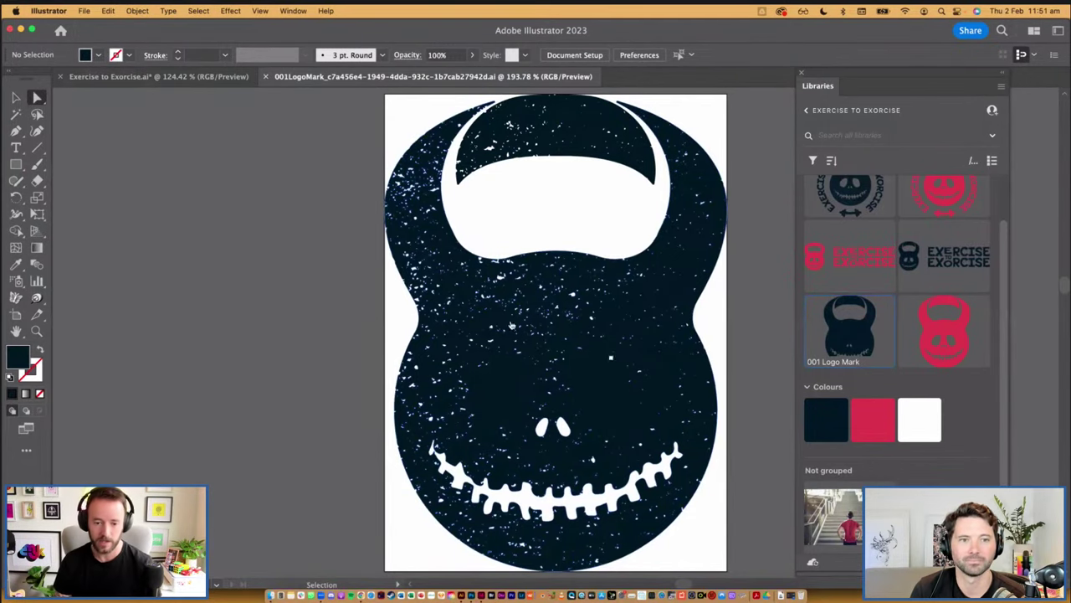
In Photoshop, update the modified 001 Logo Mark inside the hoodie's DESIGN smart object, then save and close it and save Hoodie.psd
key(super+Tab)
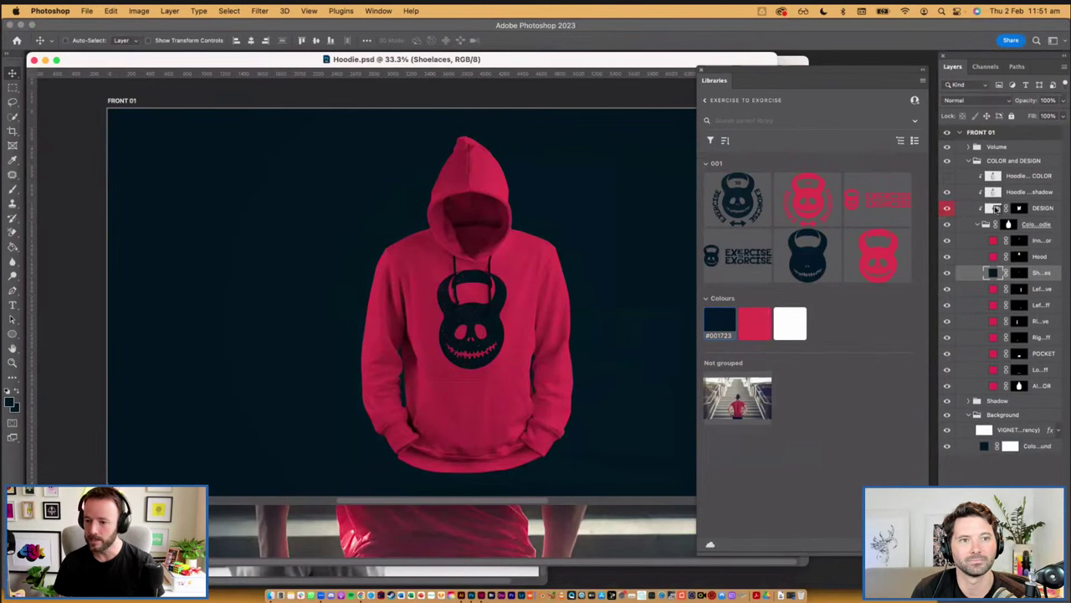
double_click(994, 208)
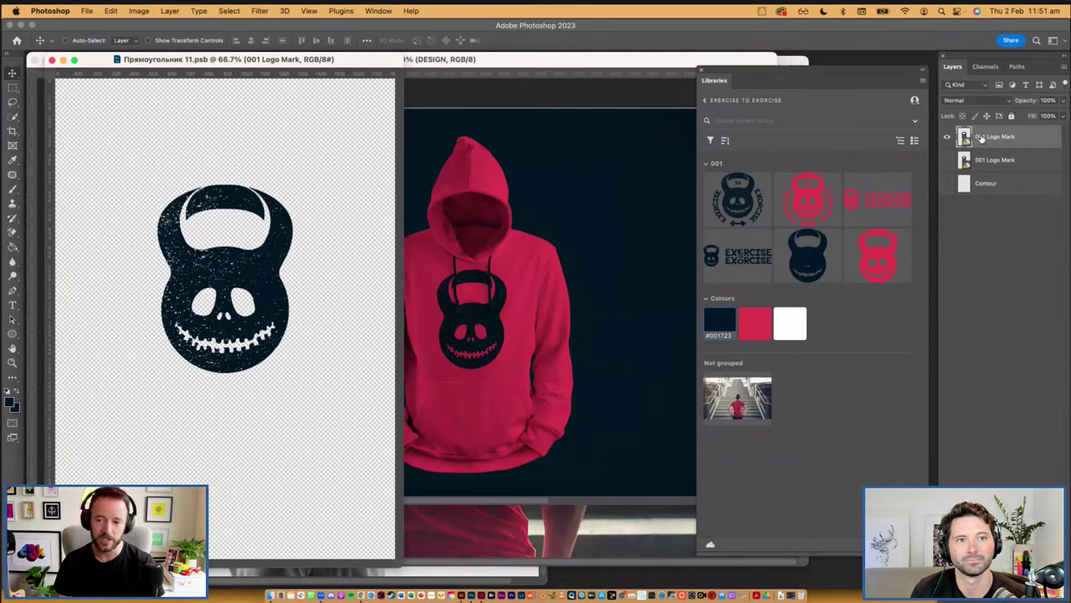
right_click(983, 137)
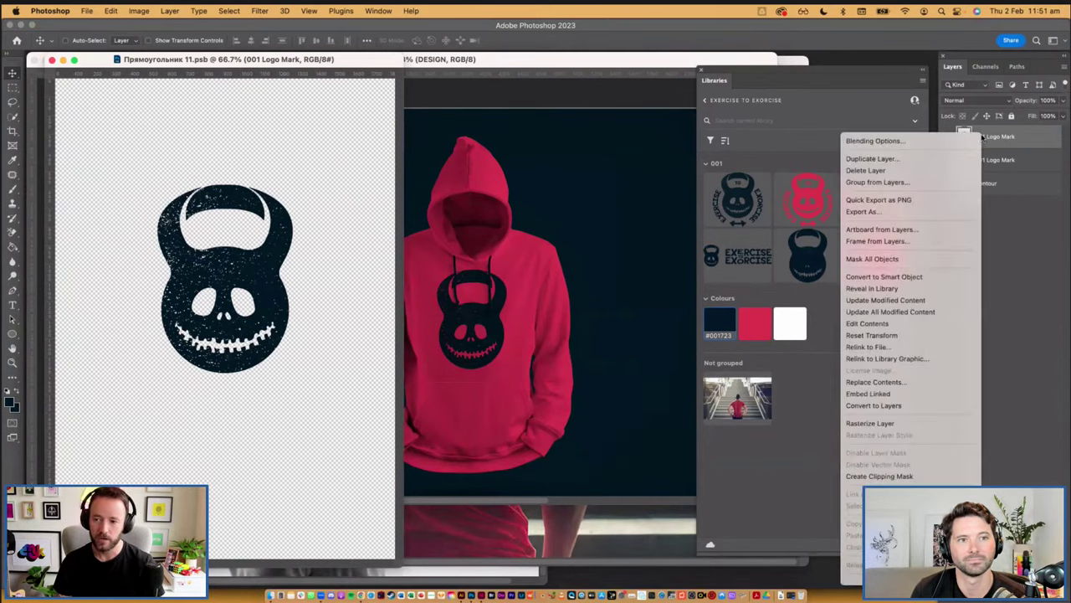
click(942, 312)
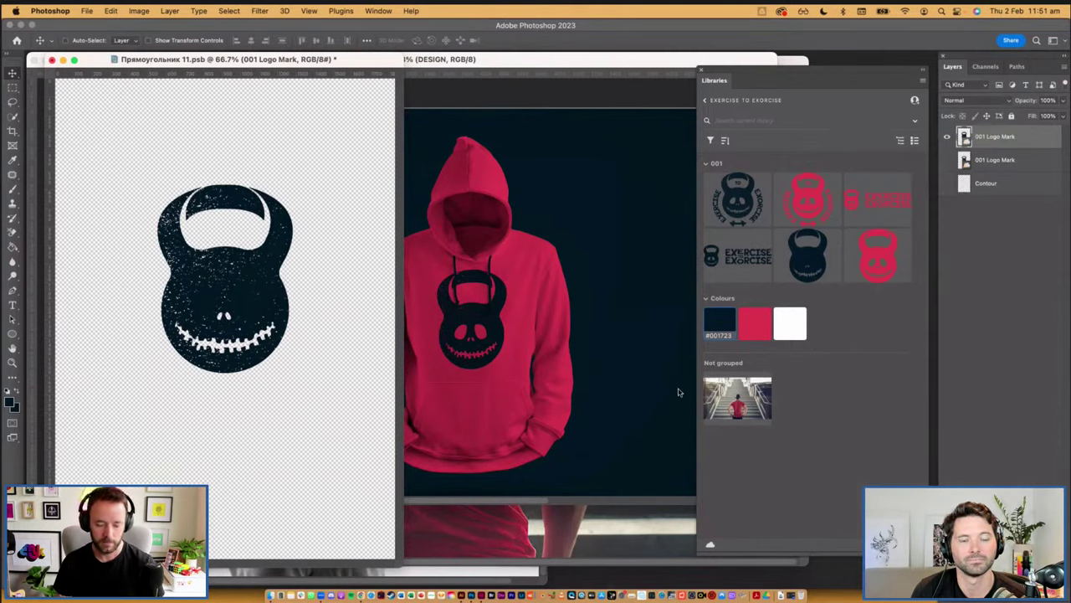
key(super+s)
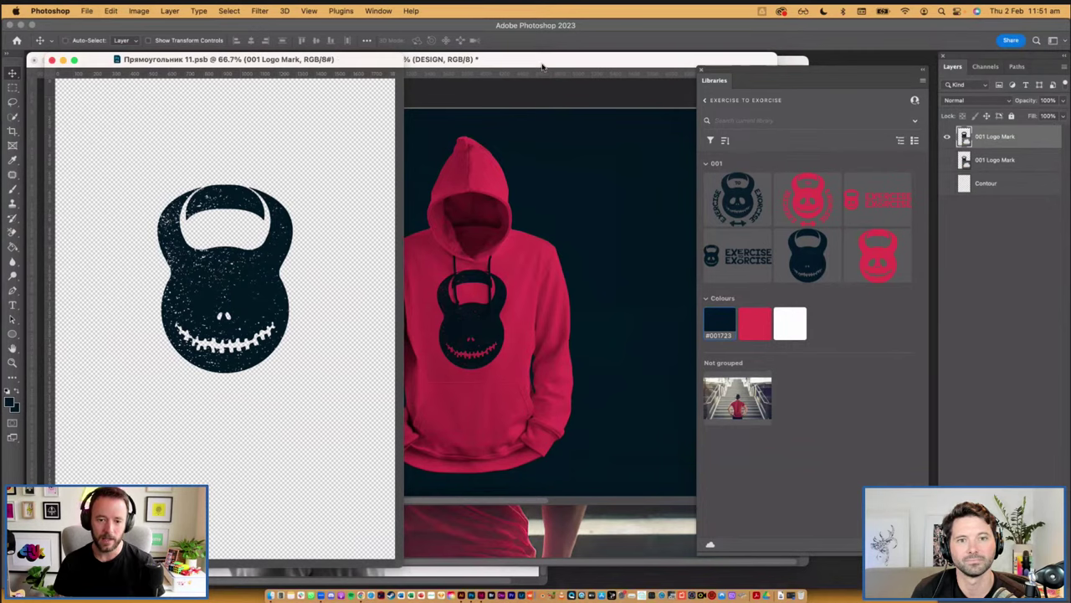
key(super+w)
key(super+s)
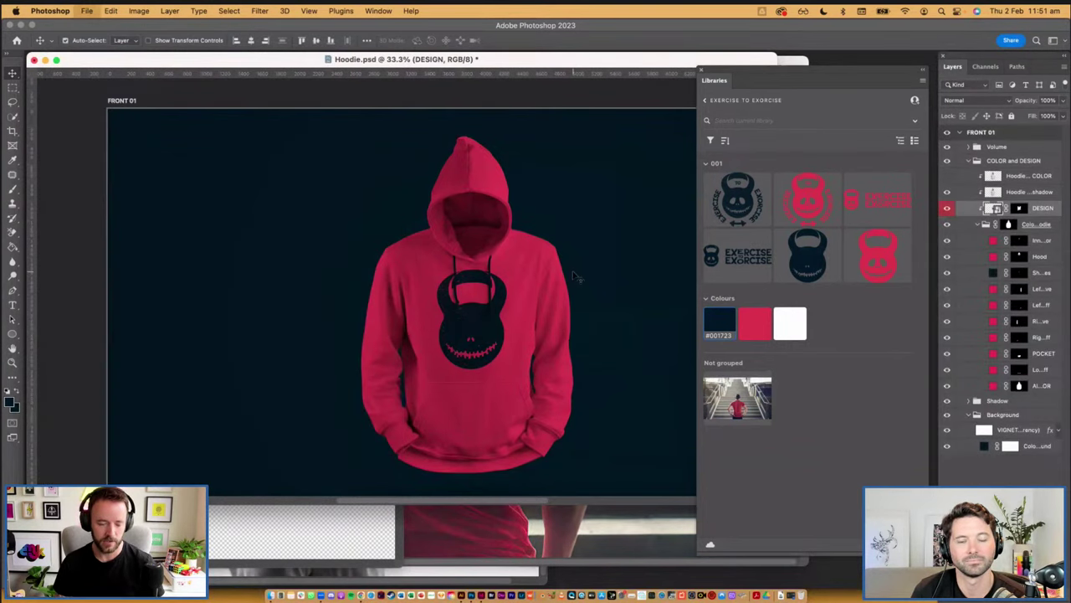
Return to InDesign, go to the hoodie page and update the modified Hoodie.psd link
key(super+Tab)
key(Tab)
key(Tab)
key(Tab)
key(Tab)
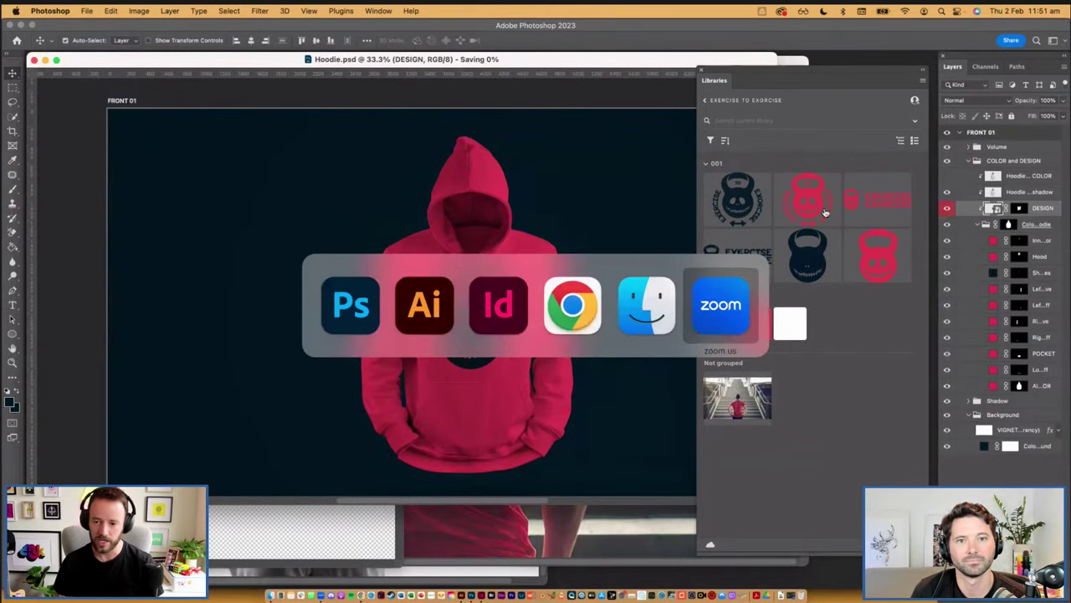
click(518, 298)
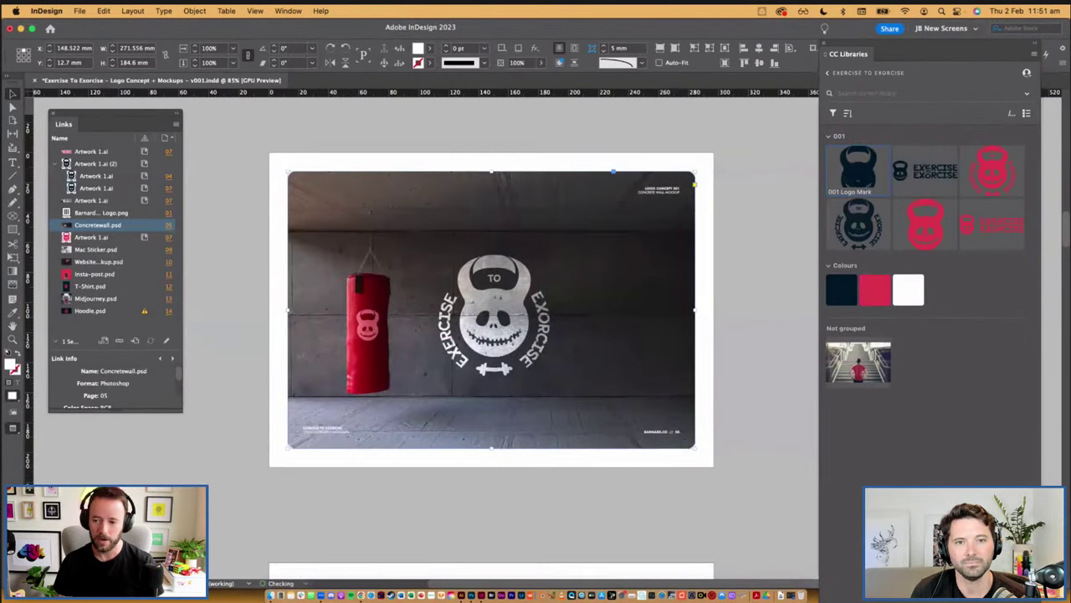
key(super+shift+Page_Down)
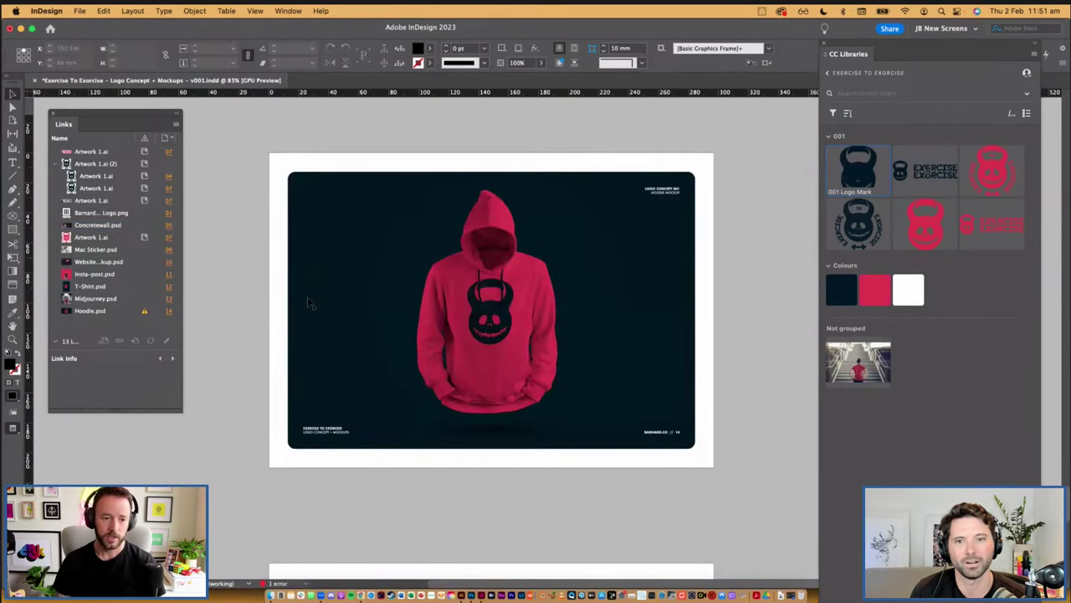
click(128, 310)
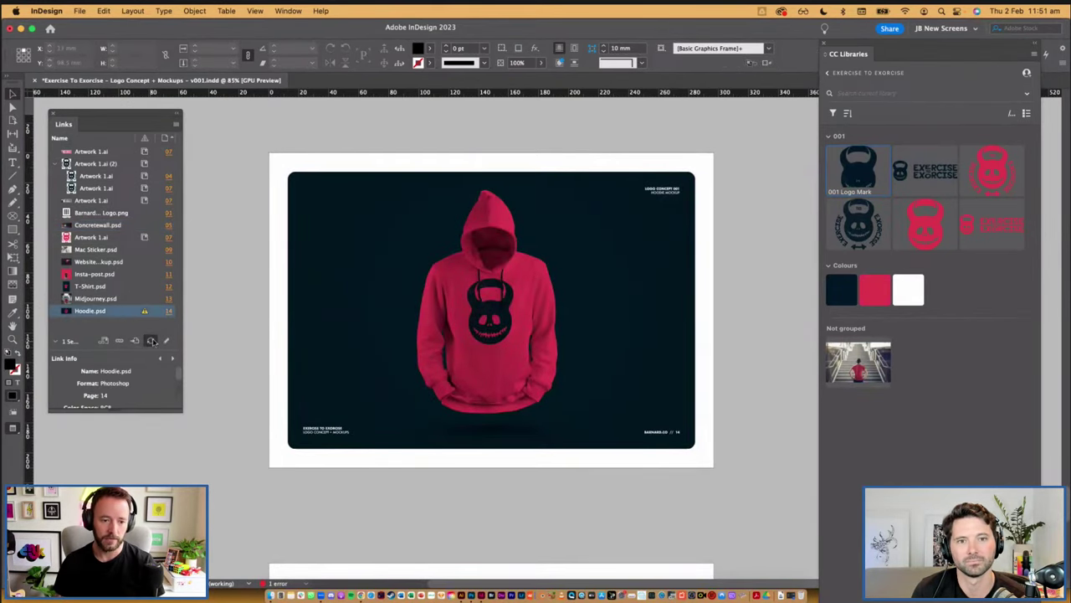
click(151, 341)
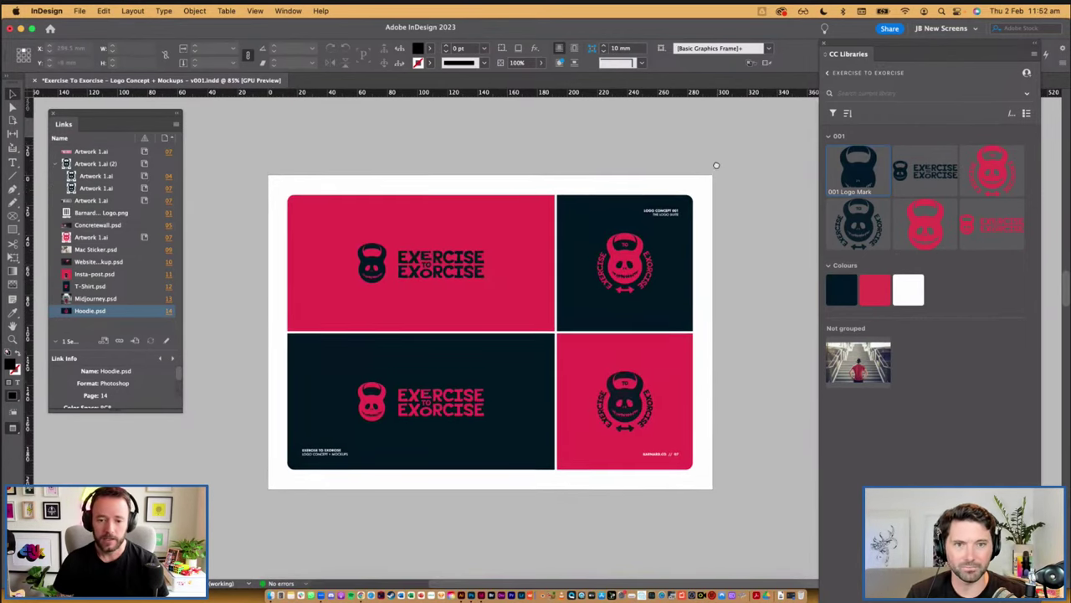
scroll(717, 169, up, 1)
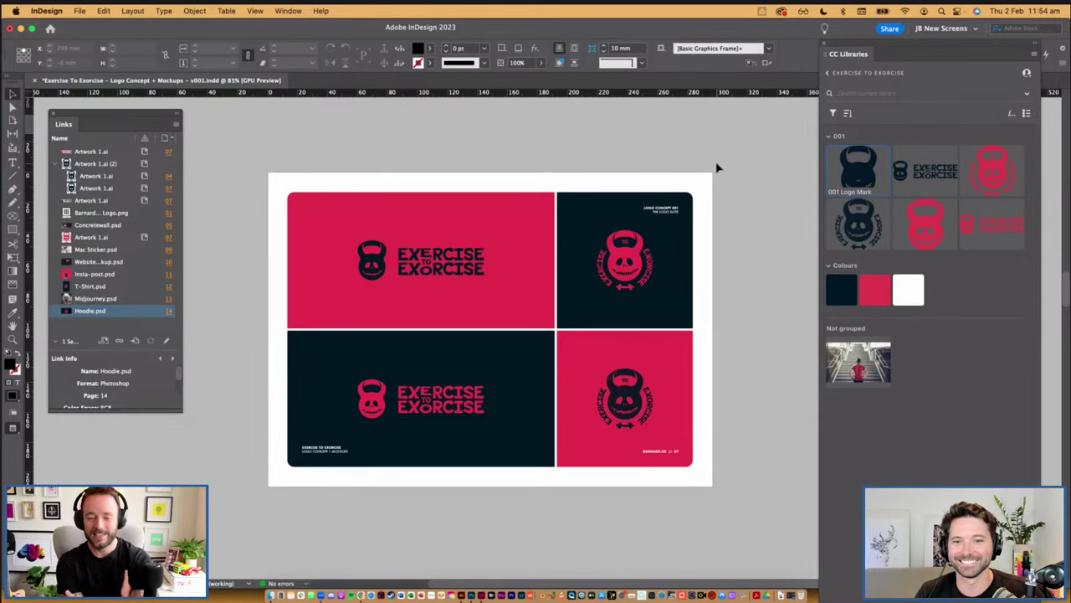
Switch to Chrome, open stock.adobe.com in a new tab and go to the Templates section
key(super+Tab)
key(super+Tab)
key(super+Tab)
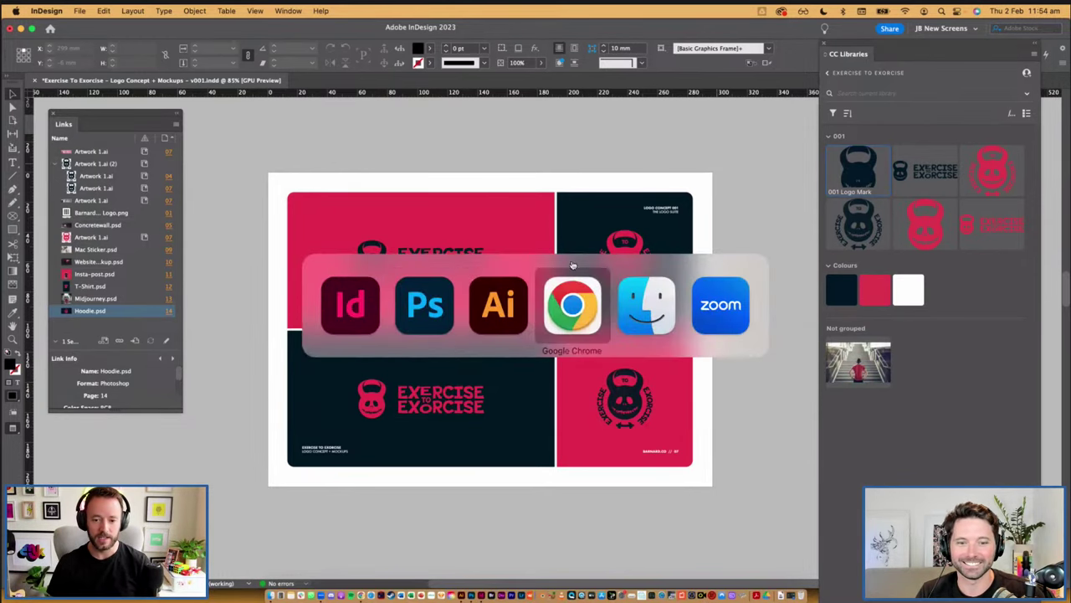
click(569, 32)
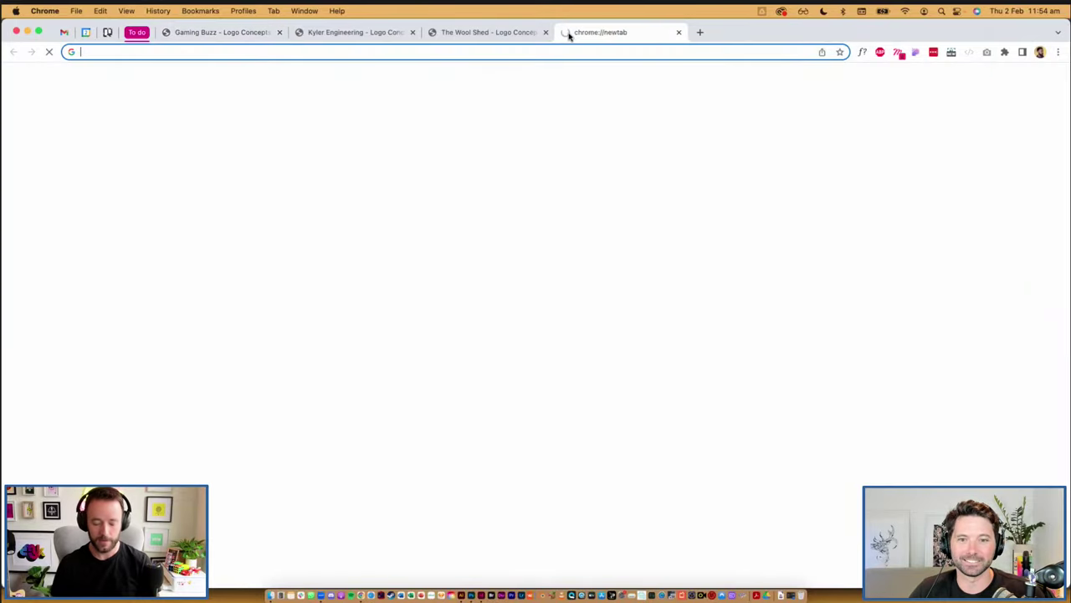
text(stock.adobe.com)
key(Return)
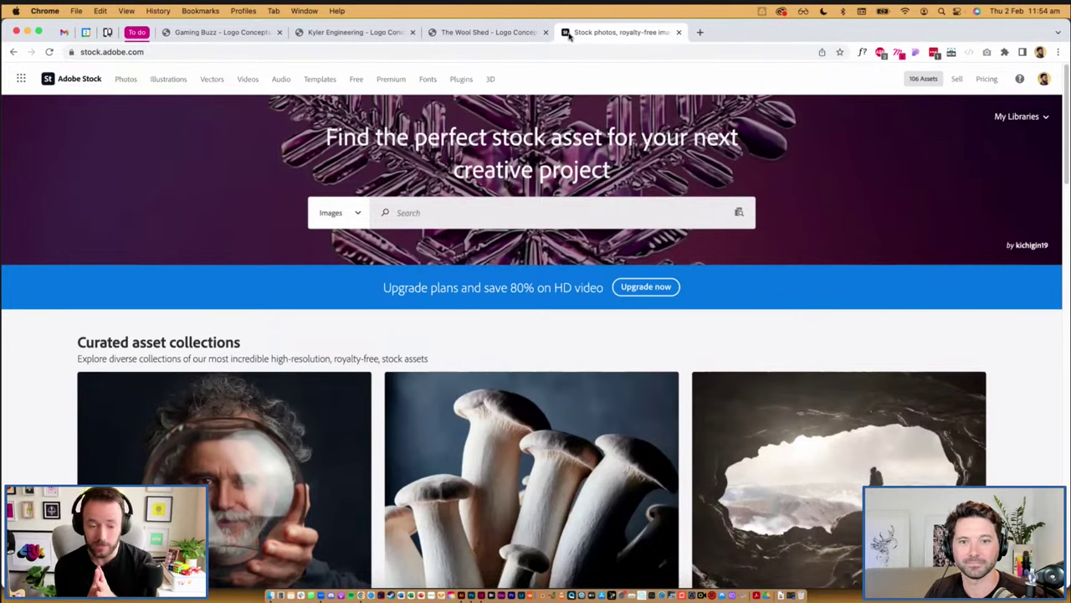
click(328, 80)
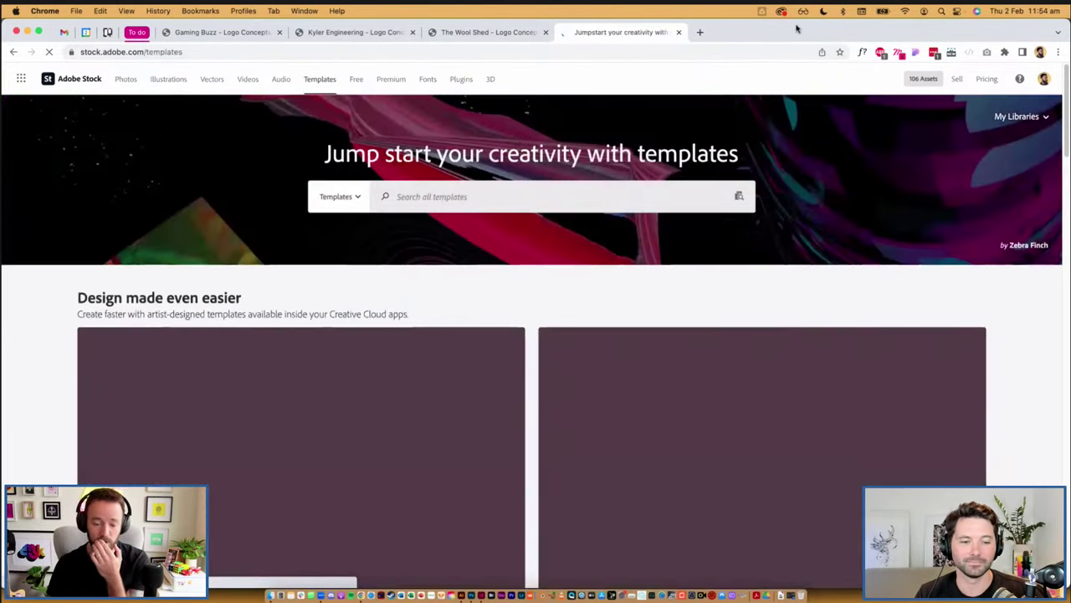